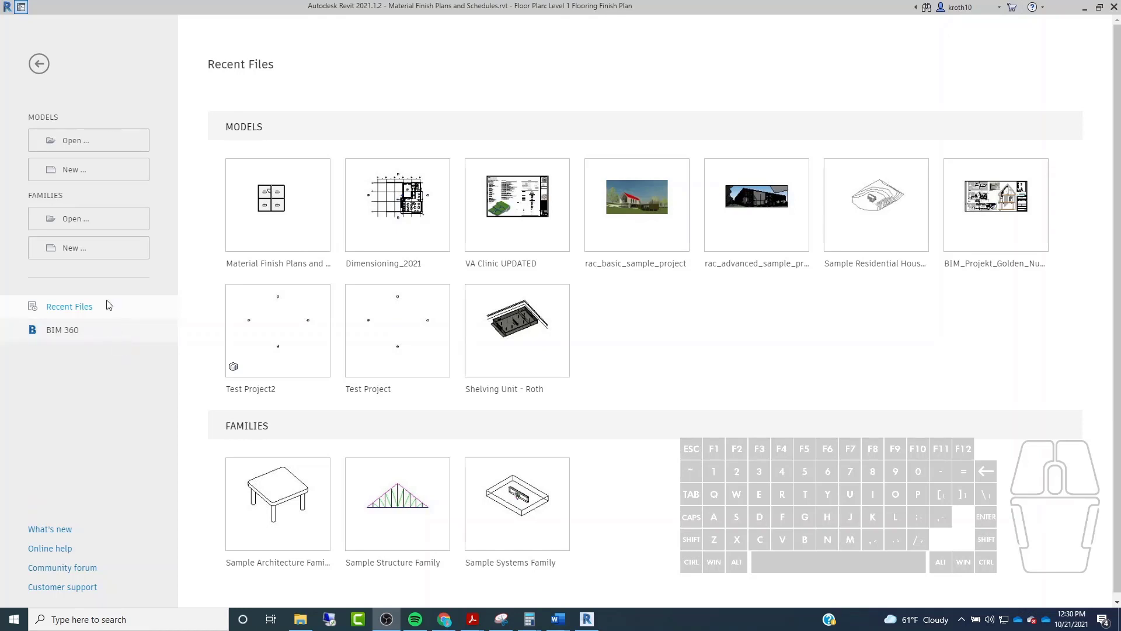
# Create a new project template based on the Imperial-Architectural Template.
pyautogui.click(79, 177)
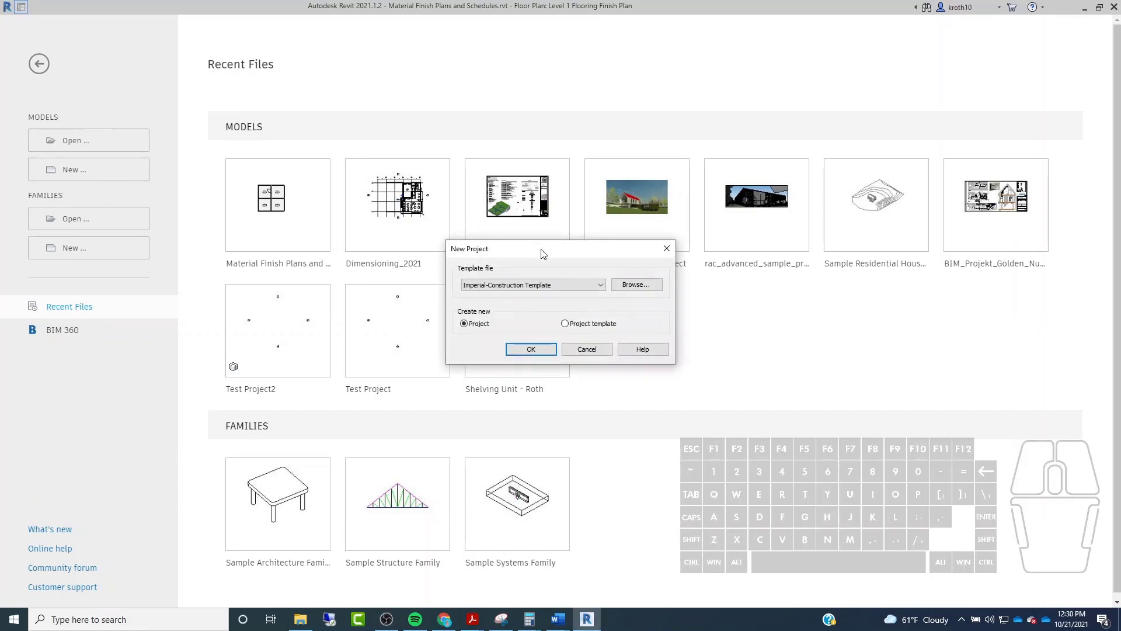
pyautogui.moveTo(543, 255); pyautogui.dragTo(434, 151)
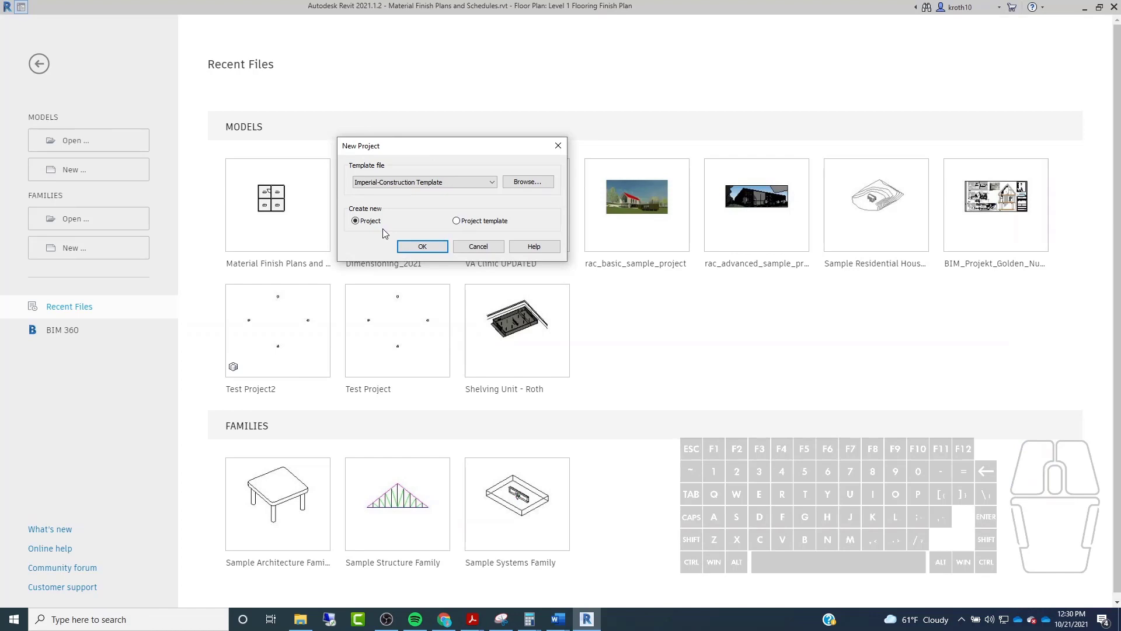
pyautogui.click(433, 185)
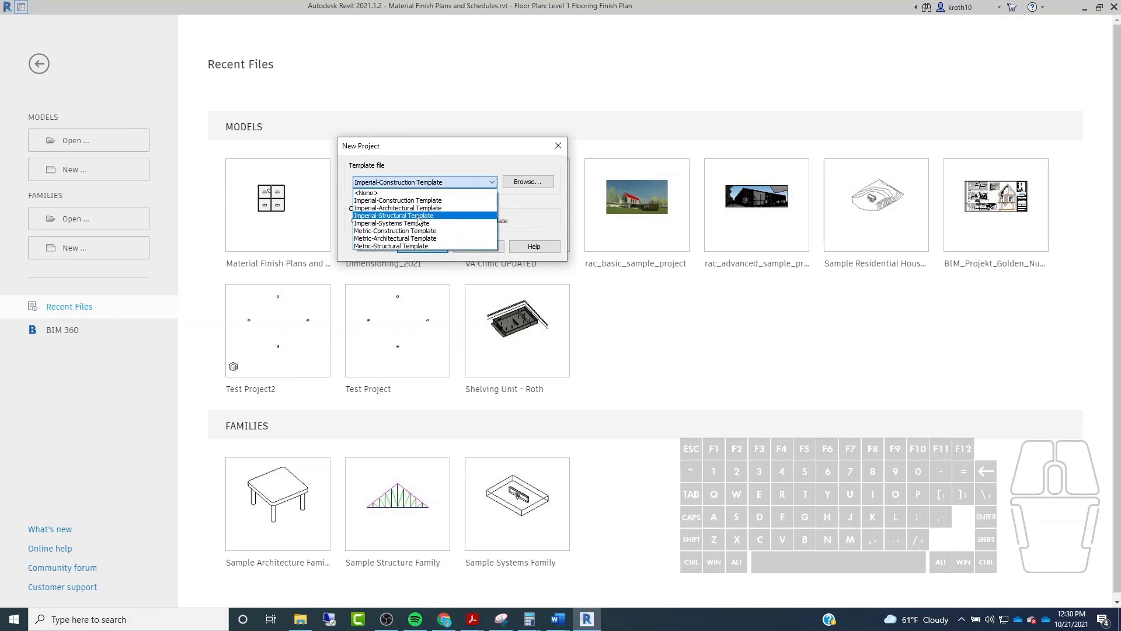
pyautogui.click(448, 157)
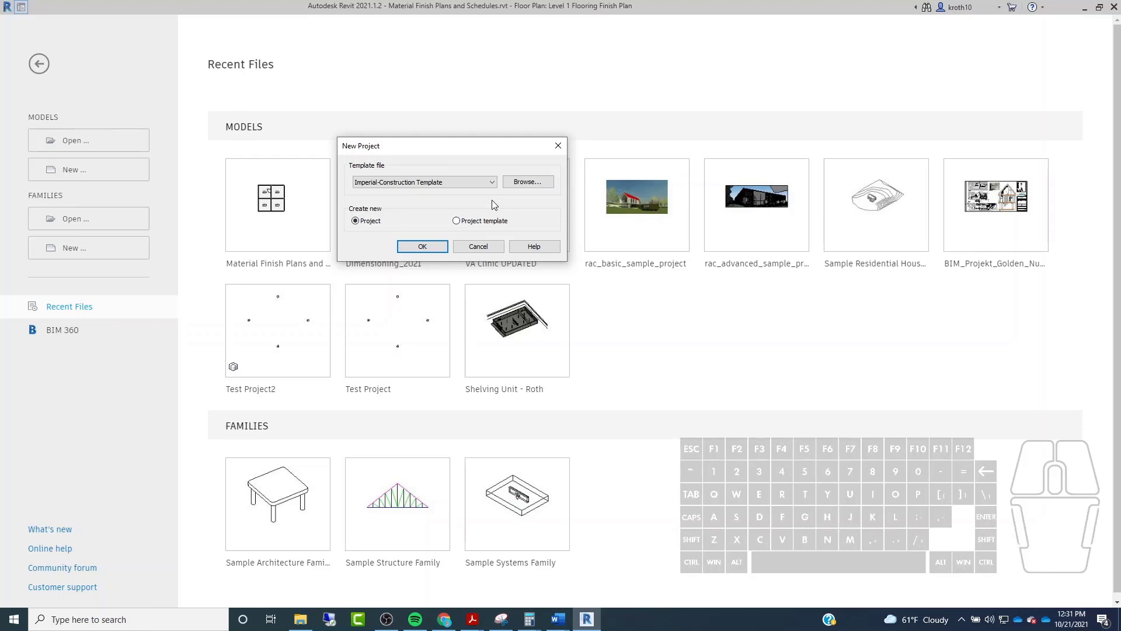
pyautogui.click(458, 183)
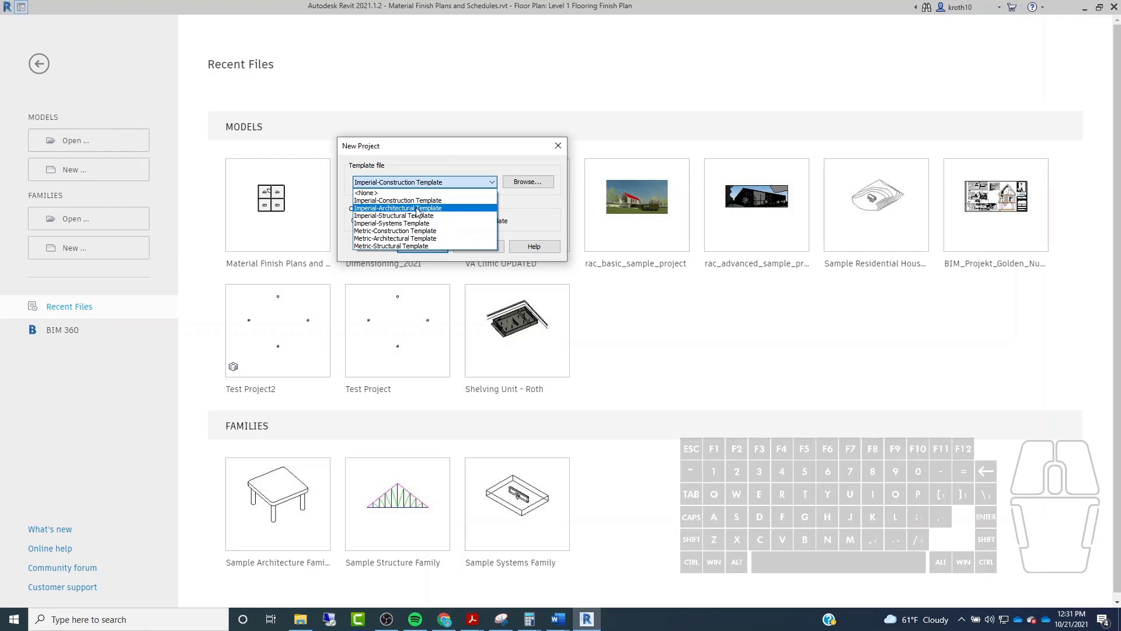
pyautogui.click(418, 211)
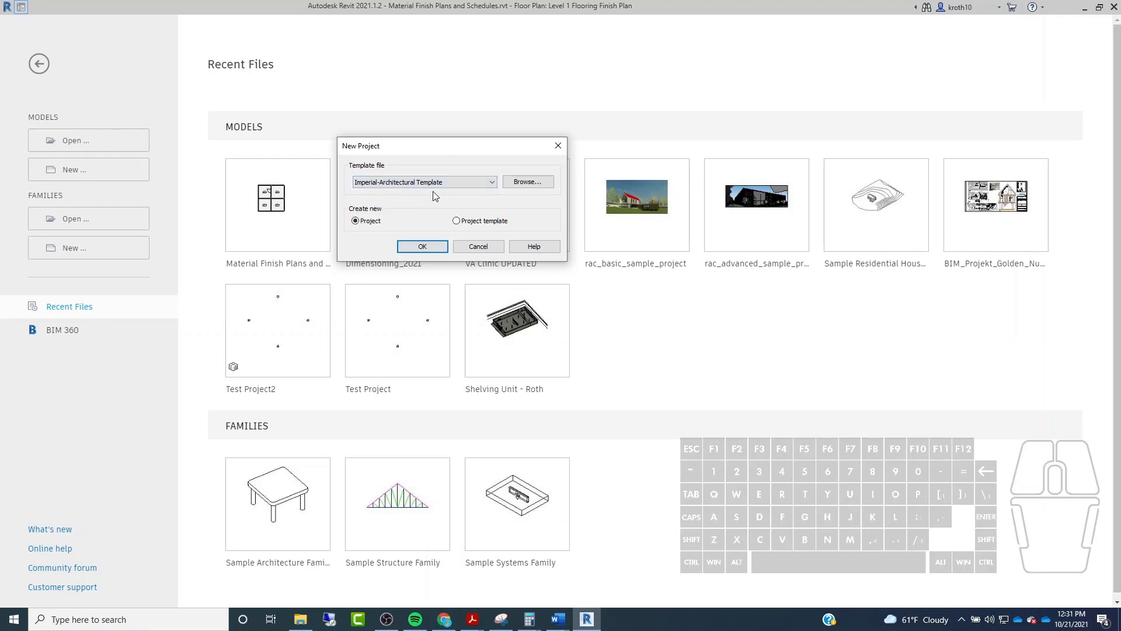
pyautogui.click(456, 222)
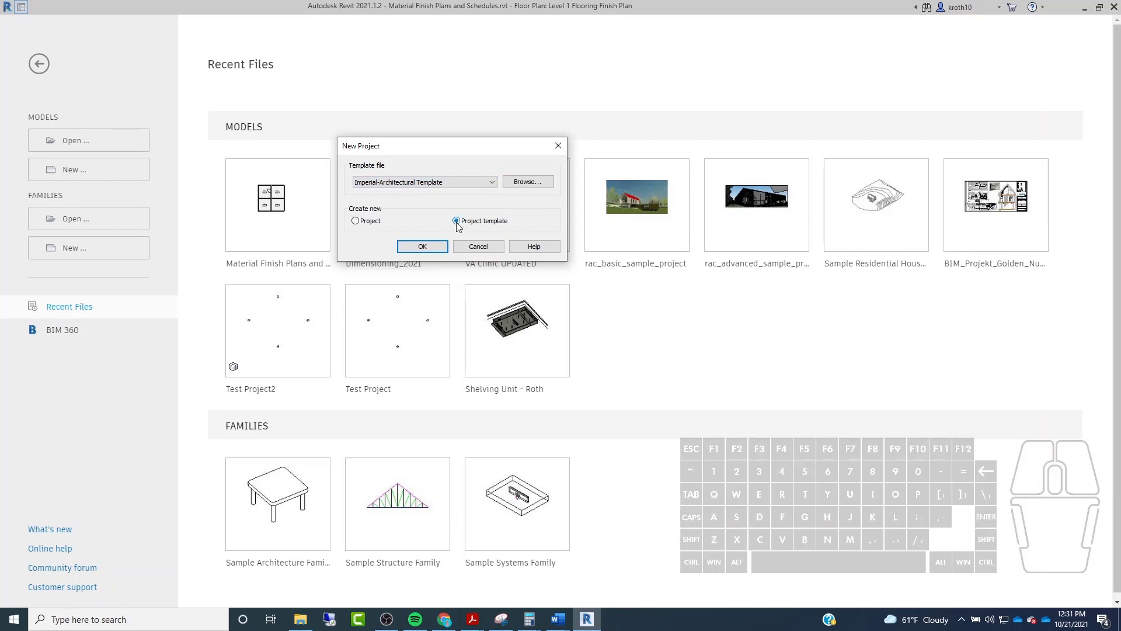
pyautogui.click(420, 247)
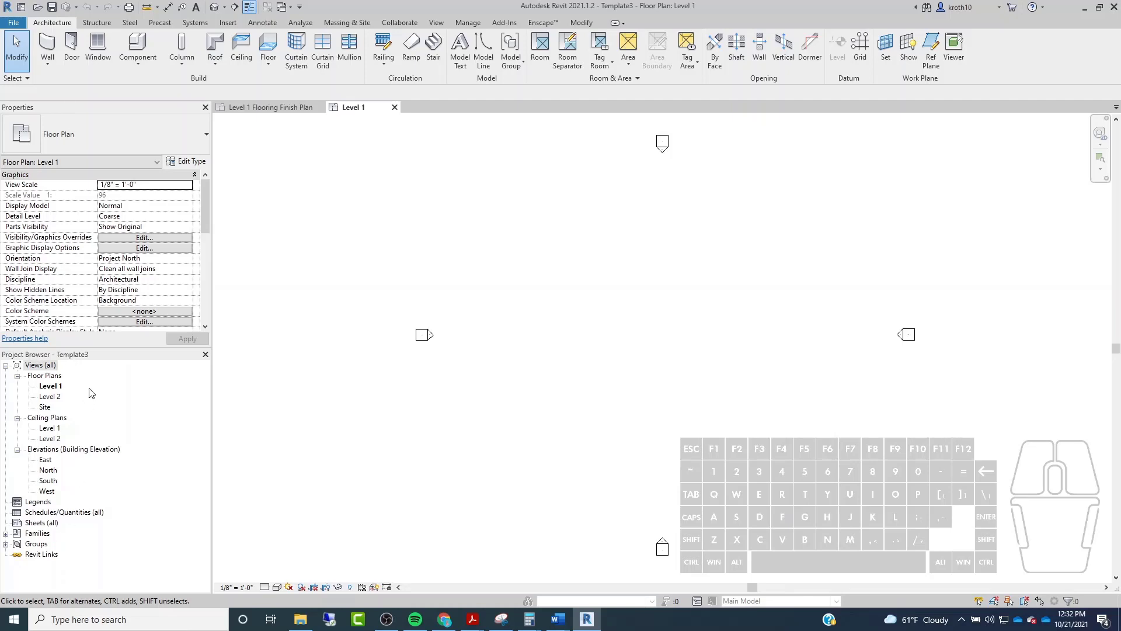
# Apply the Discipline organization scheme to the project's views and expand the Architectural group.
pyautogui.rightClick(43, 366)
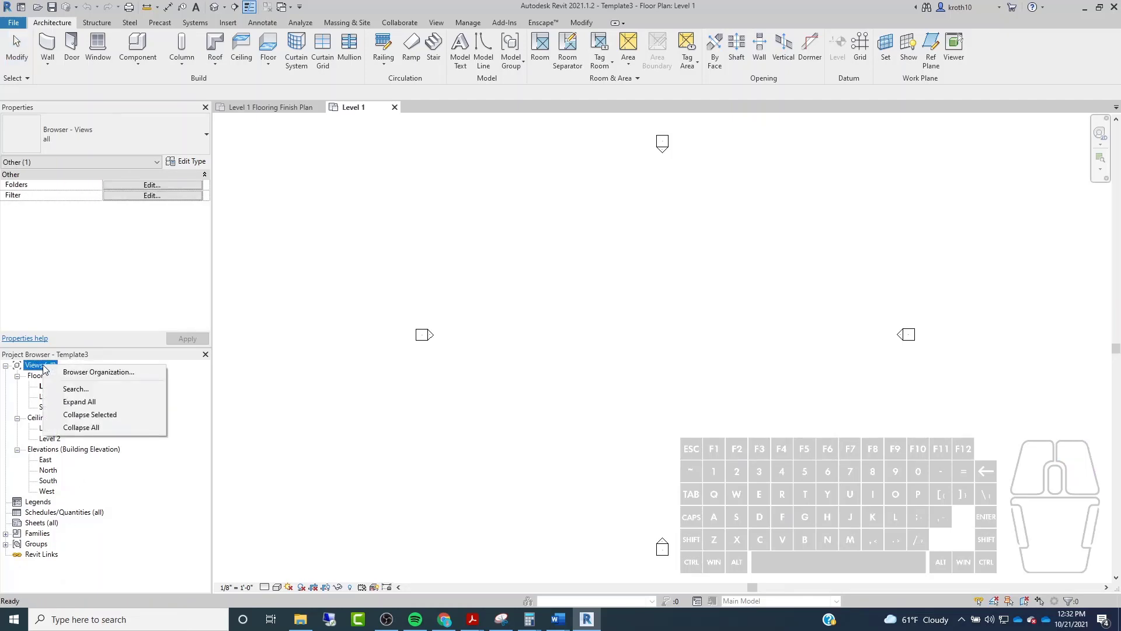
pyautogui.click(129, 375)
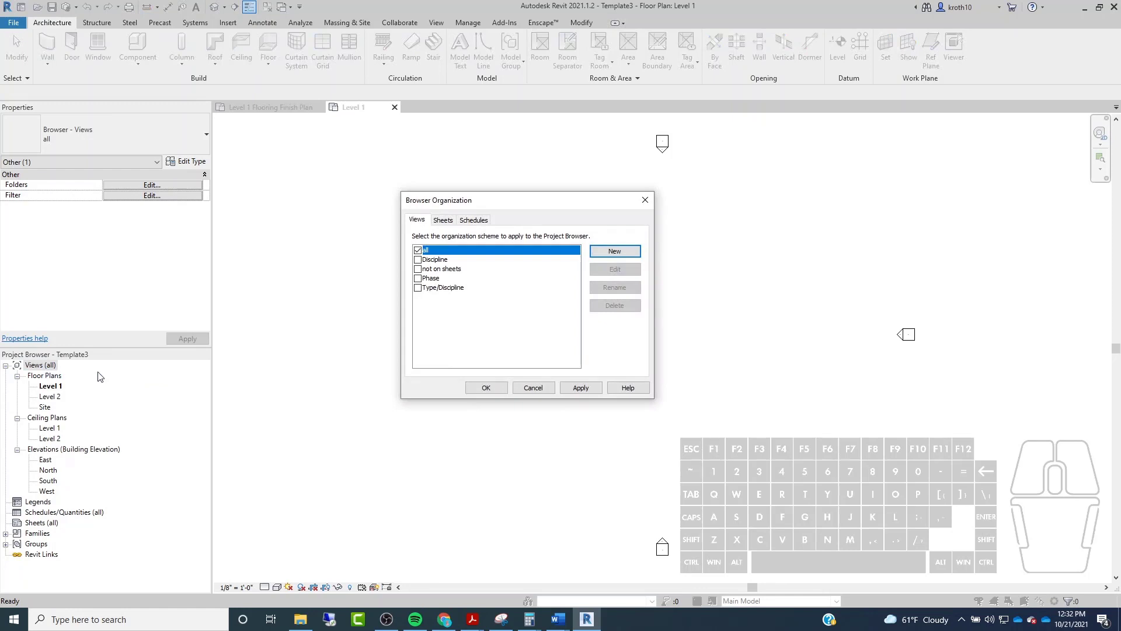
pyautogui.moveTo(490, 204); pyautogui.dragTo(428, 150)
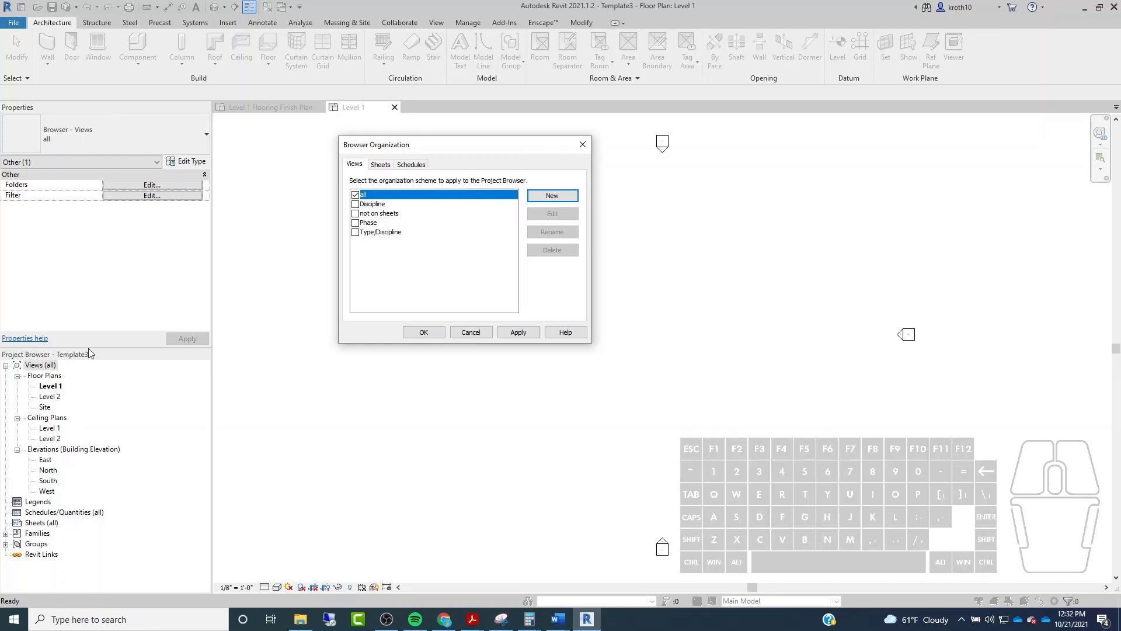
pyautogui.click(355, 206)
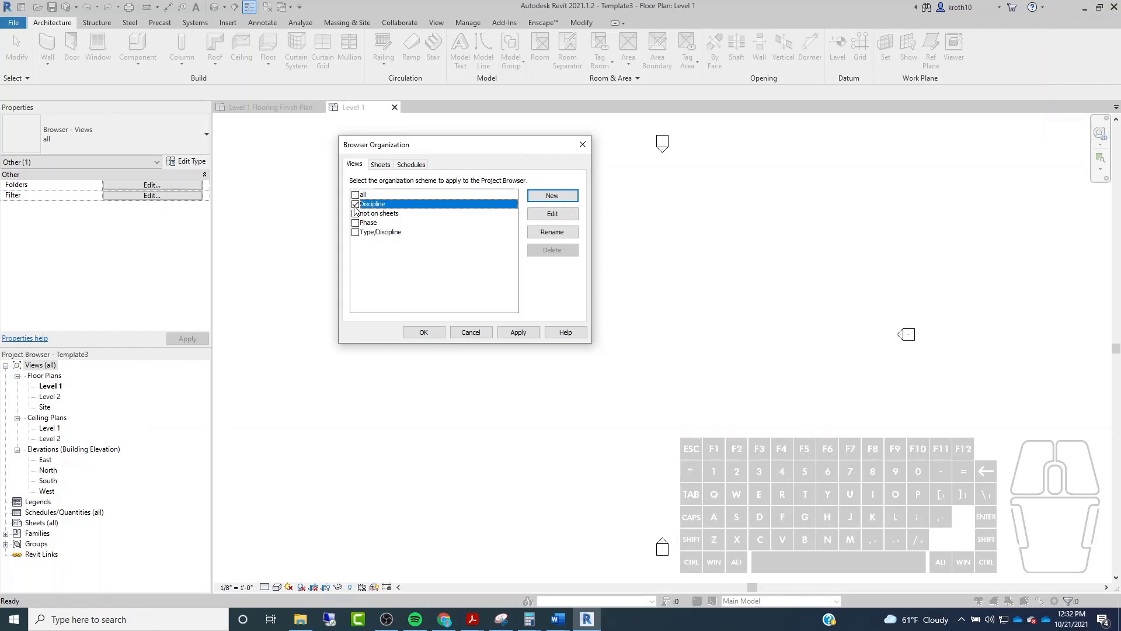
pyautogui.click(518, 332)
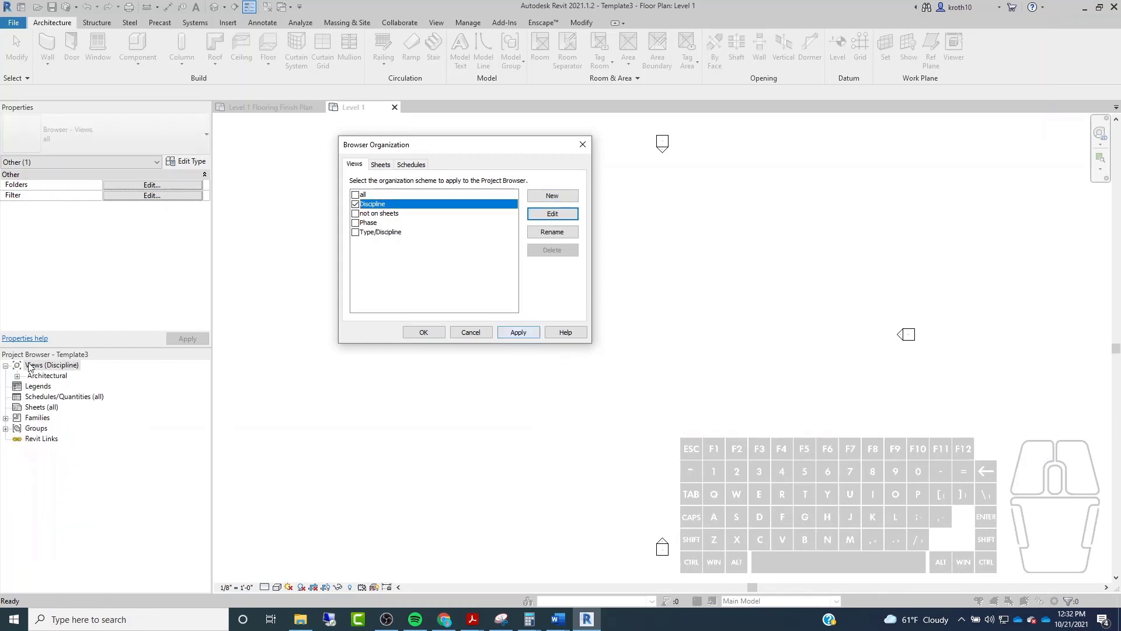
pyautogui.click(17, 375)
pyautogui.click(423, 333)
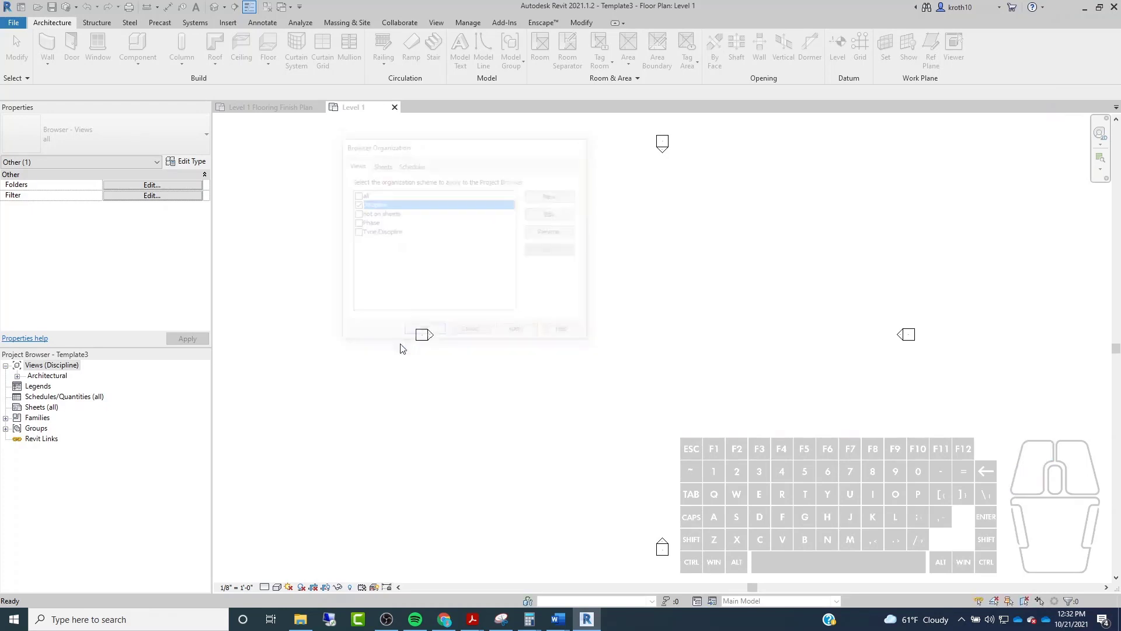
pyautogui.click(18, 376)
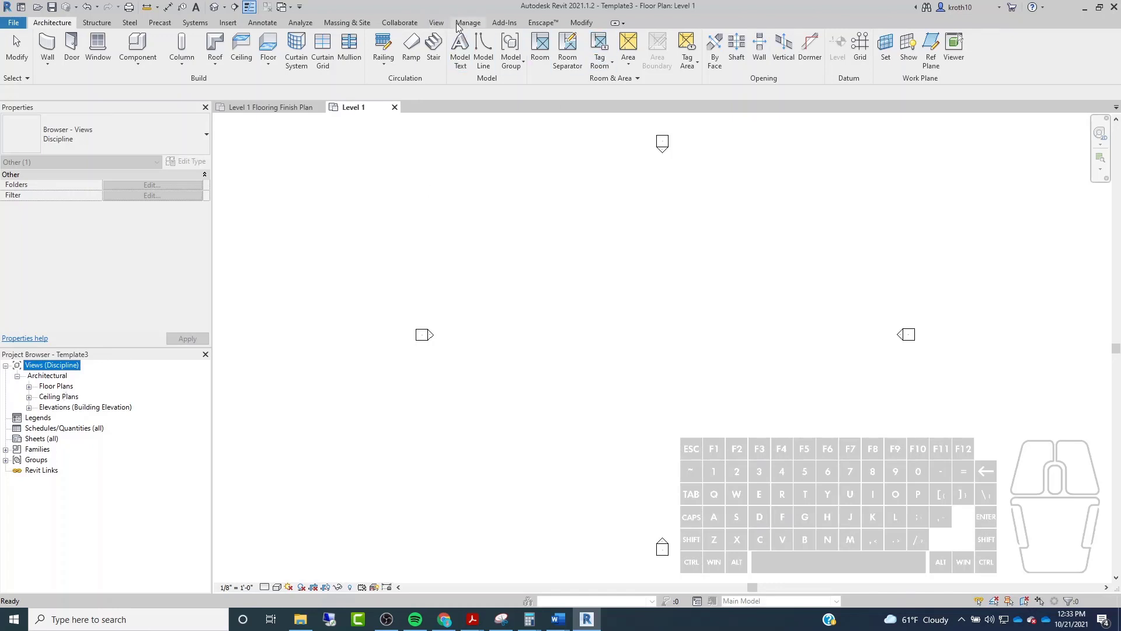
pyautogui.click(436, 22)
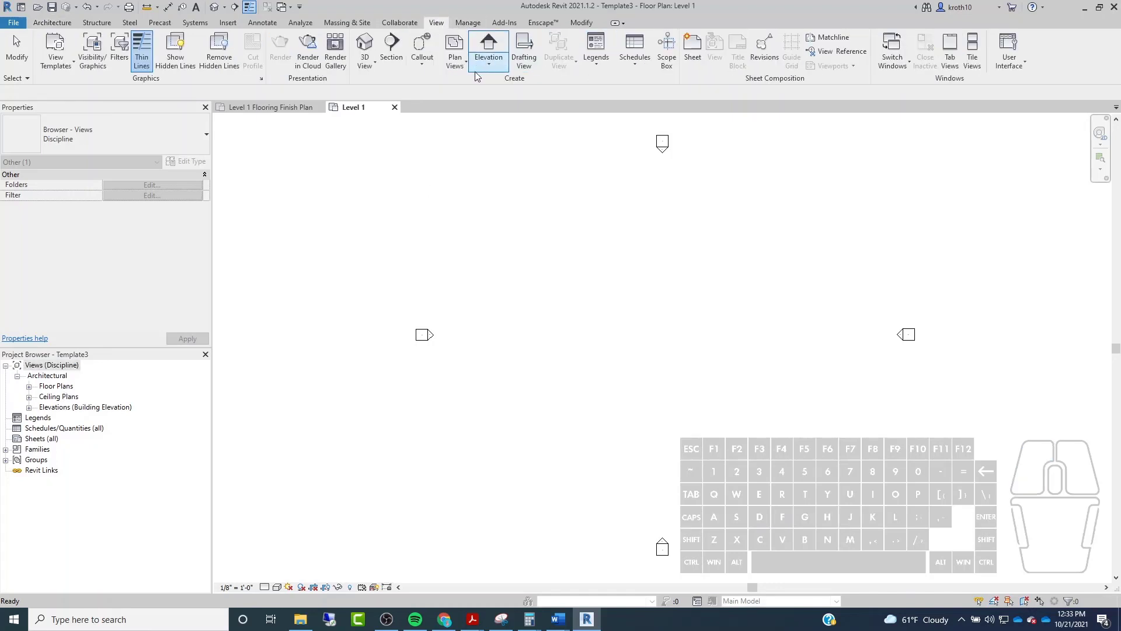
pyautogui.click(455, 51)
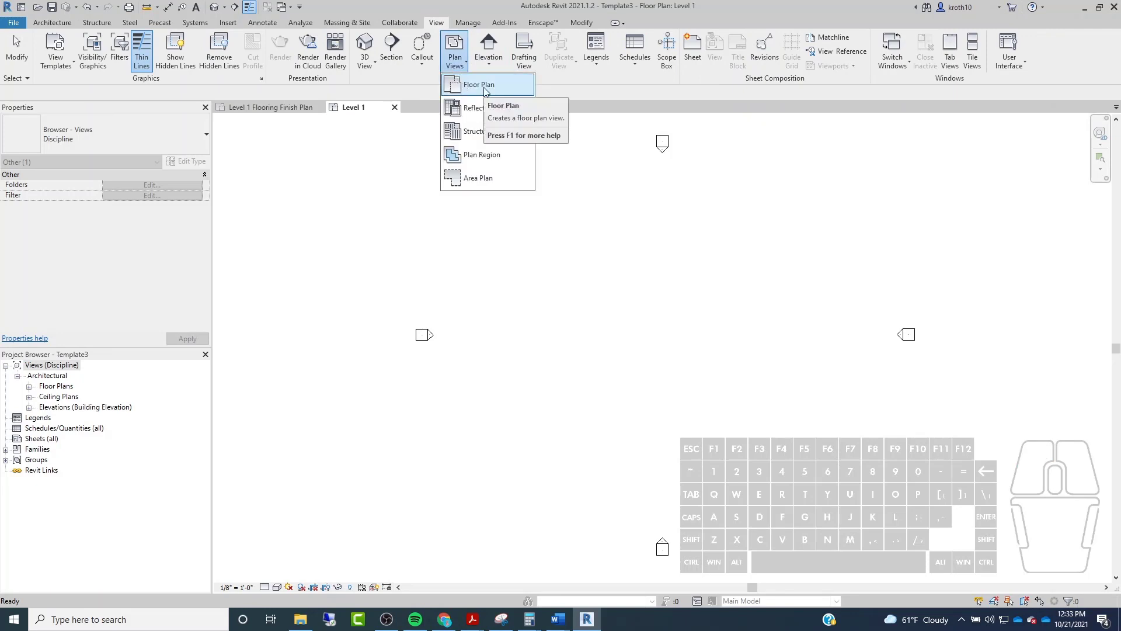
pyautogui.click(467, 85)
pyautogui.moveTo(576, 168); pyautogui.dragTo(500, 119)
pyautogui.click(476, 156)
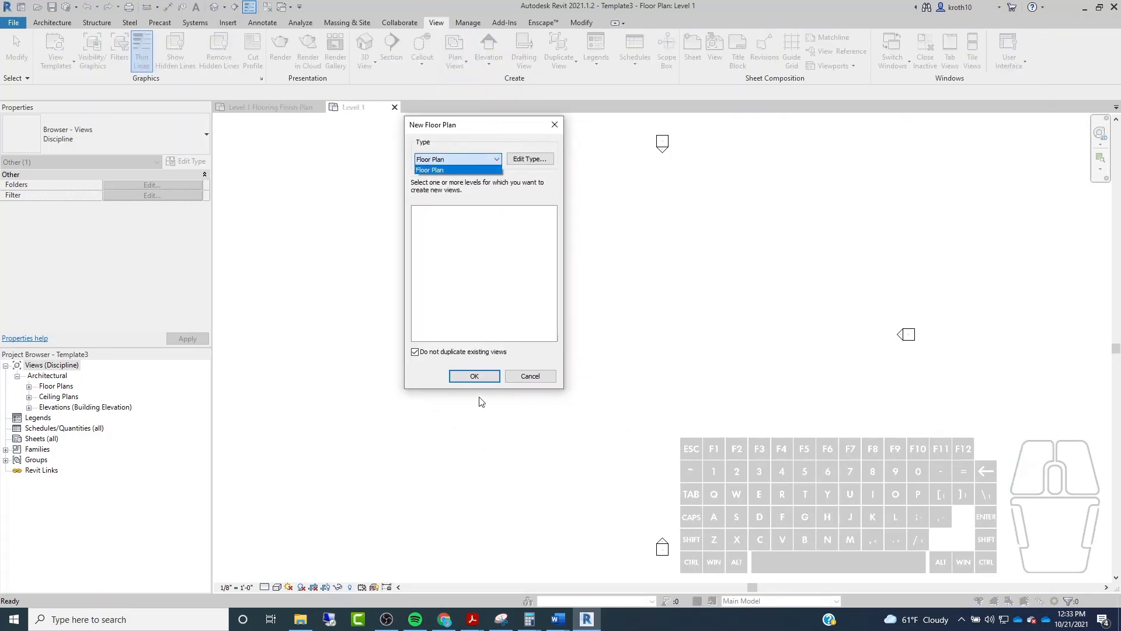
pyautogui.click(526, 375)
pyautogui.click(483, 378)
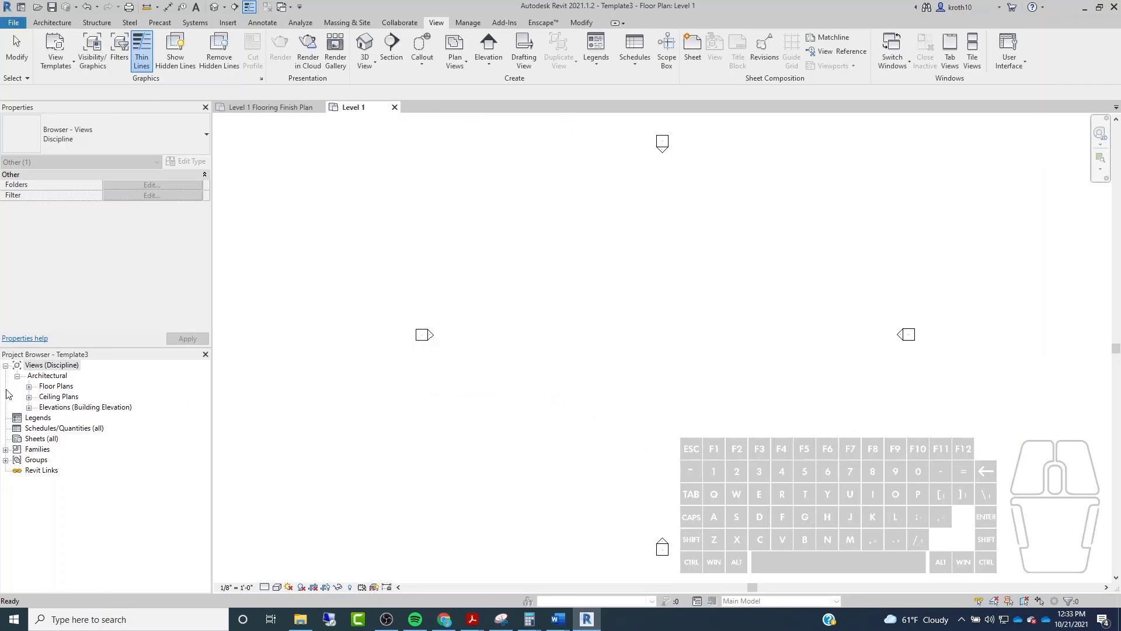
# Duplicate the Level 1 floor plan view under the Architectural discipline.
pyautogui.click(29, 386)
pyautogui.rightClick(61, 397)
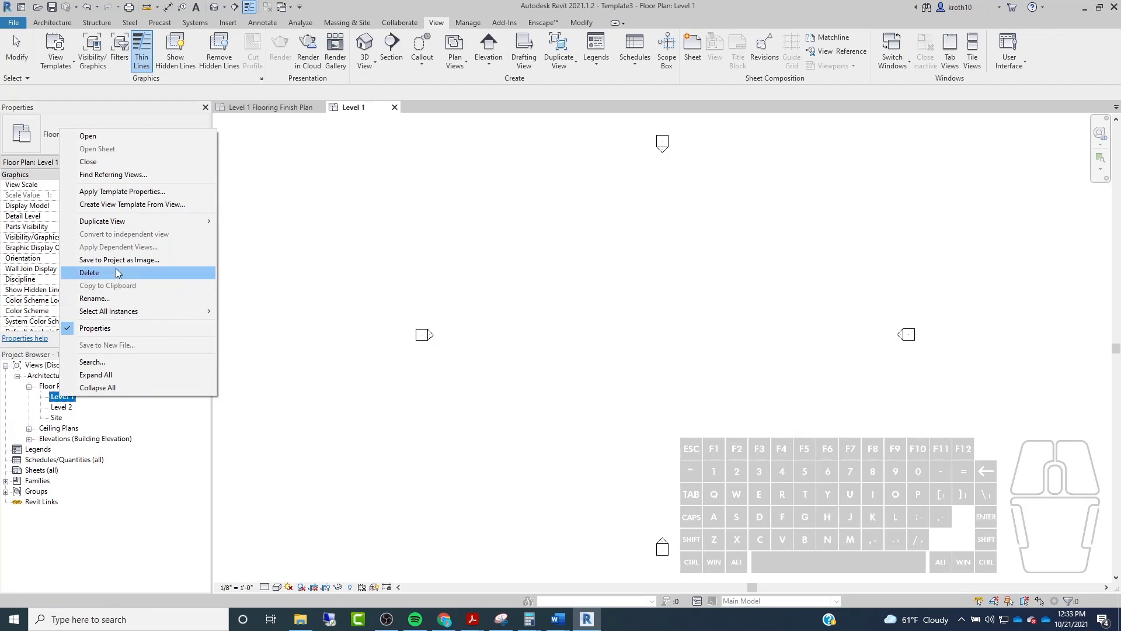
pyautogui.moveTo(123, 222)
pyautogui.click(278, 221)
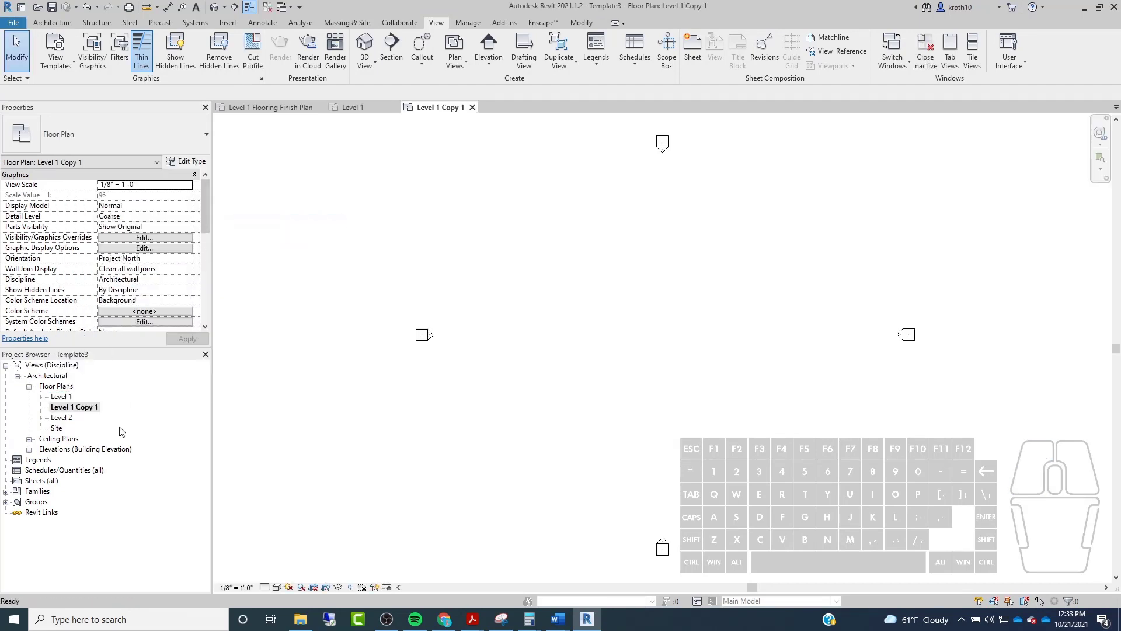
# Set the discipline of the duplicated Level 1 floor plan to Electrical.
pyautogui.scroll(-2, 155, 246)
pyautogui.click(159, 227)
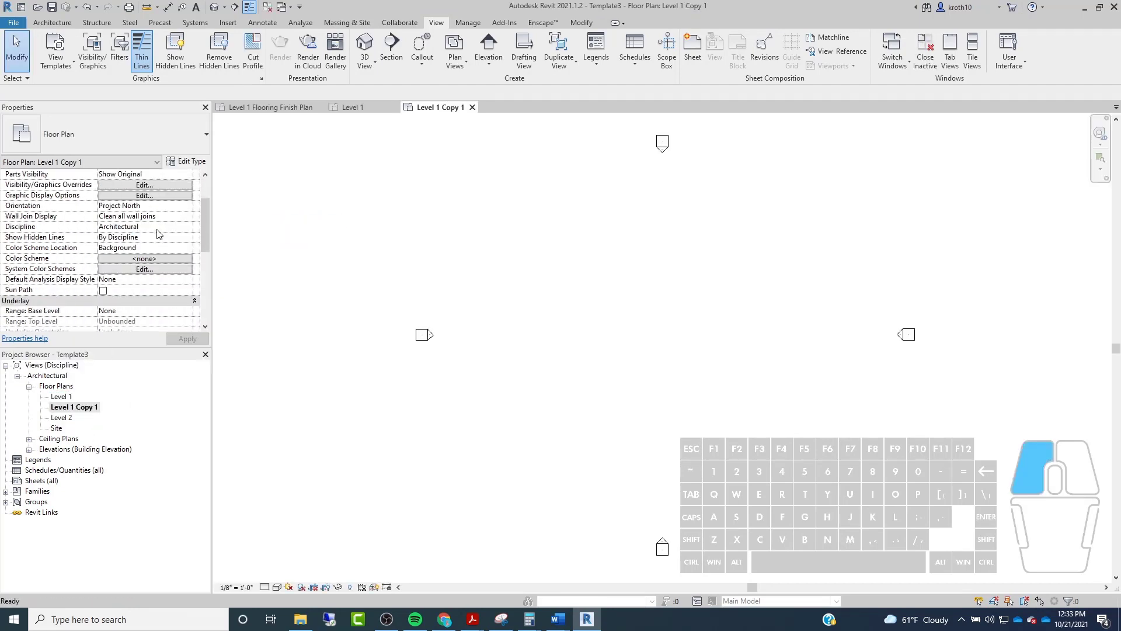
pyautogui.click(187, 229)
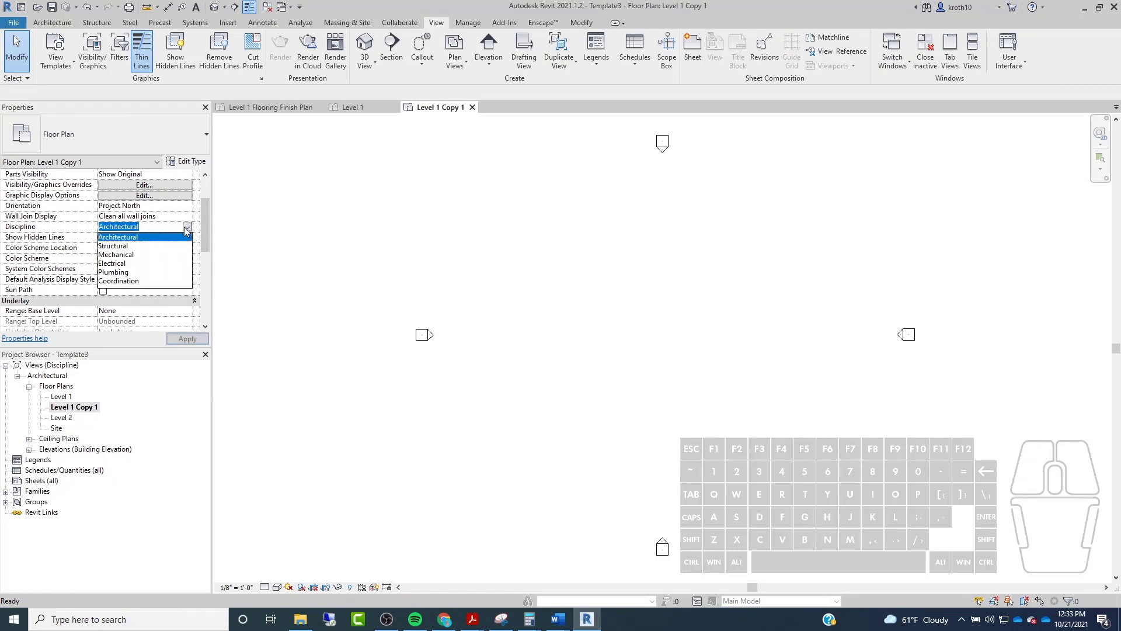
pyautogui.click(118, 266)
pyautogui.click(187, 338)
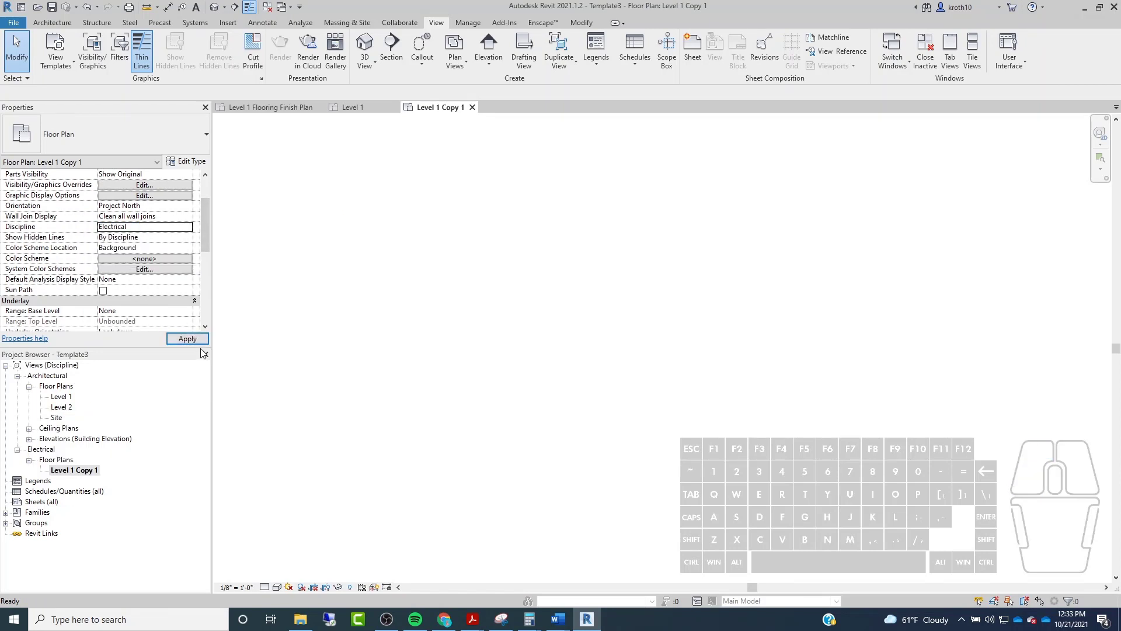
# Delete the duplicated Level 1 floor plan view from the Electrical discipline.
pyautogui.click(19, 454)
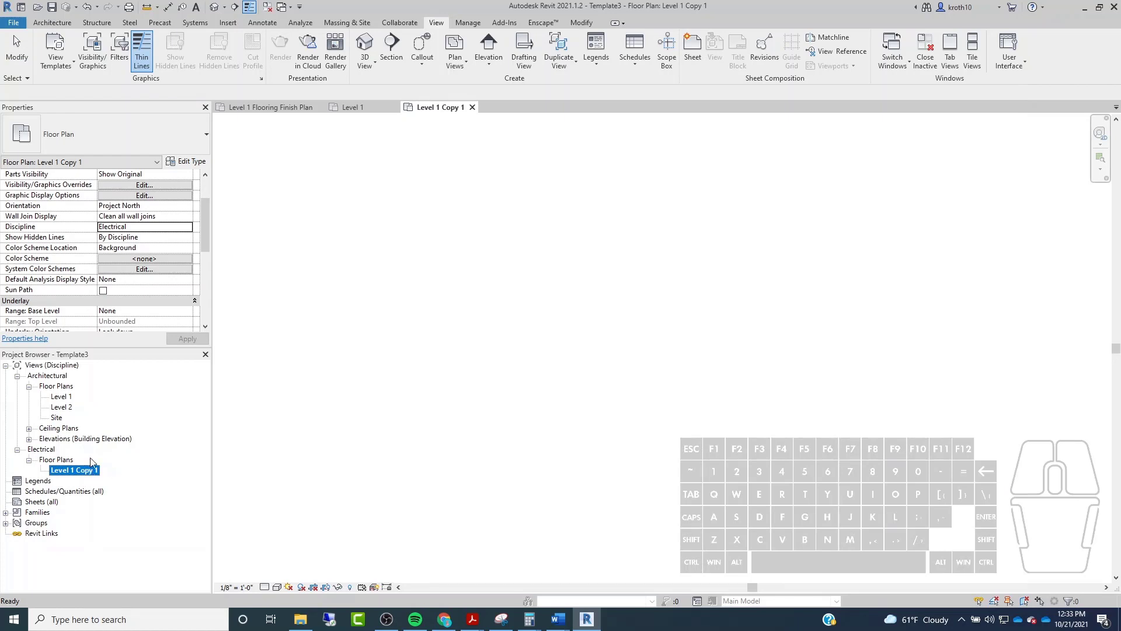
pyautogui.rightClick(67, 470)
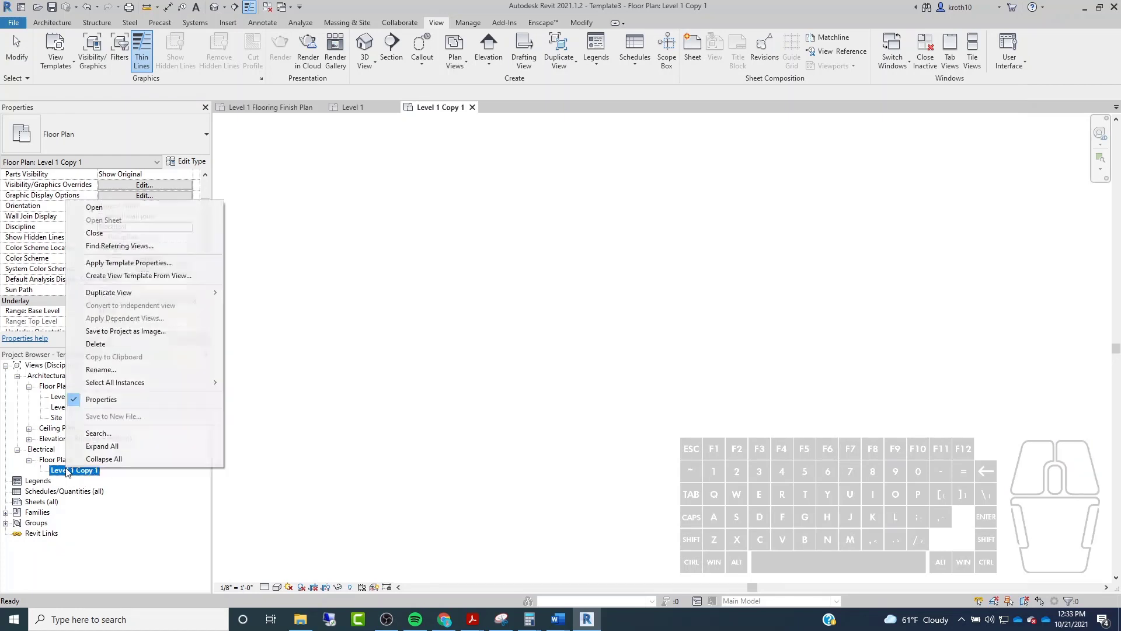
pyautogui.click(114, 371)
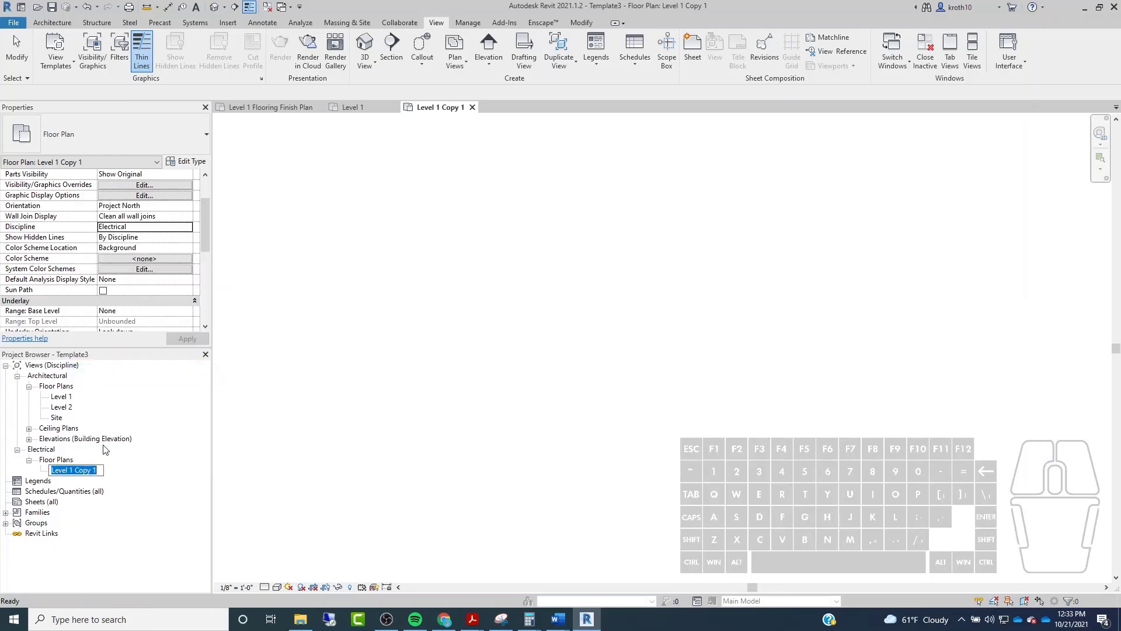
pyautogui.click(120, 464)
pyautogui.rightClick(69, 470)
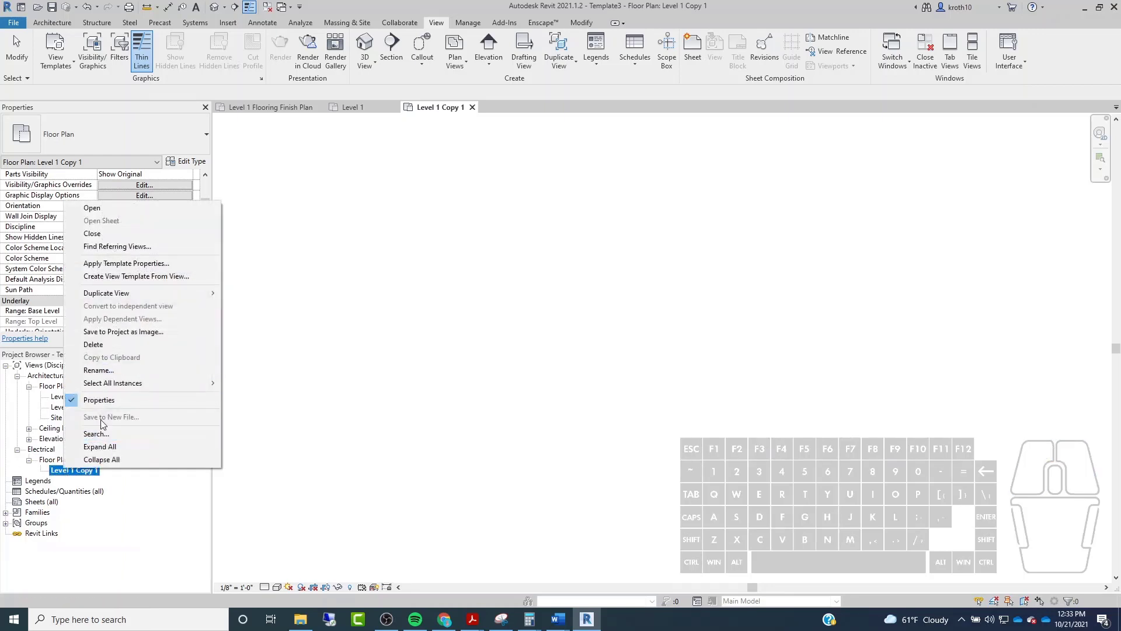
pyautogui.click(103, 346)
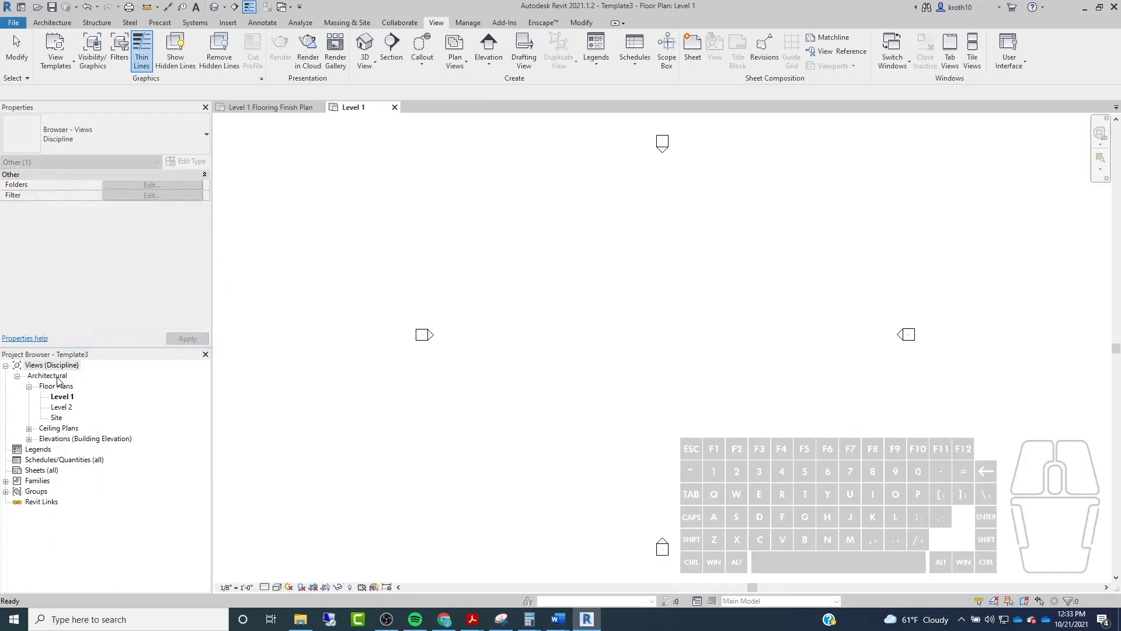
# Create a new browser organization scheme for the project's views named Type.
pyautogui.rightClick(44, 365)
pyautogui.click(97, 373)
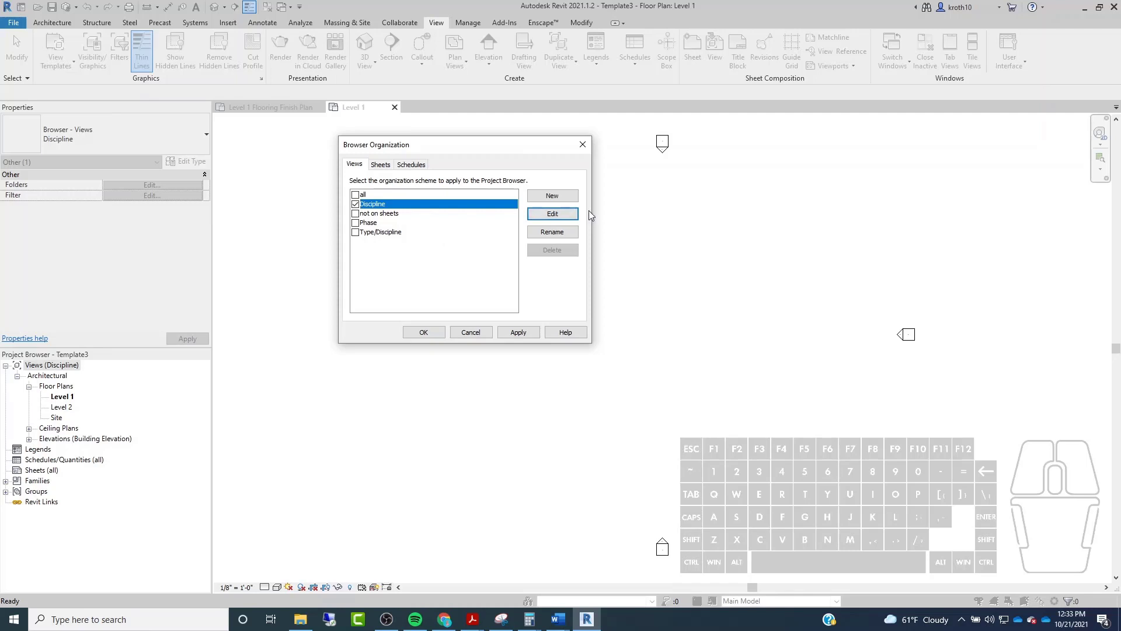
pyautogui.click(551, 196)
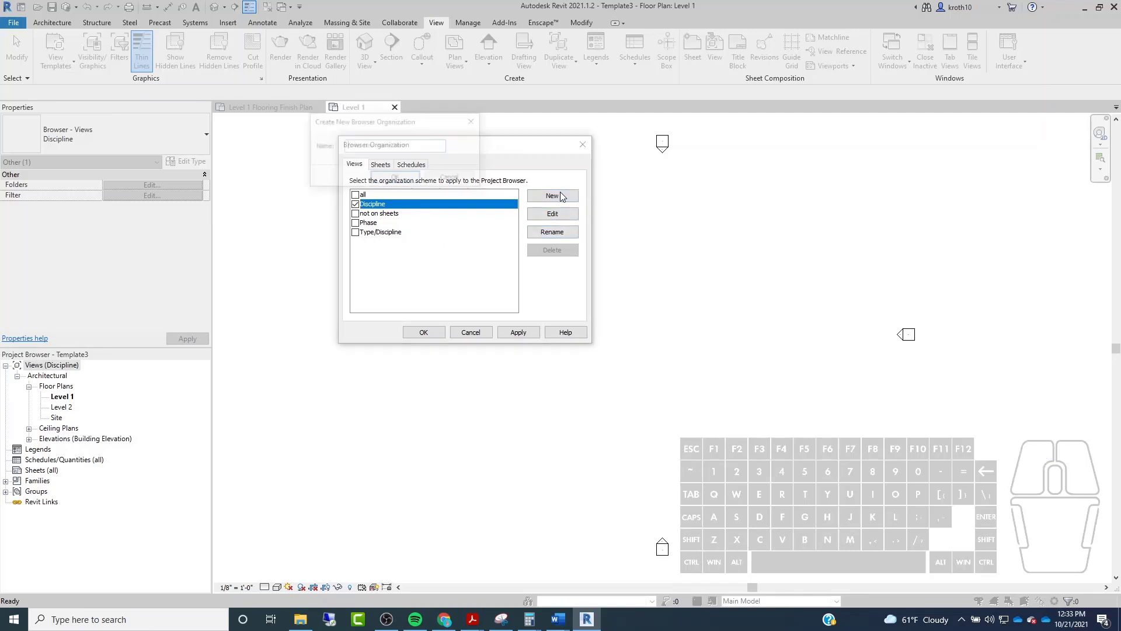
pyautogui.press('BackSpace')
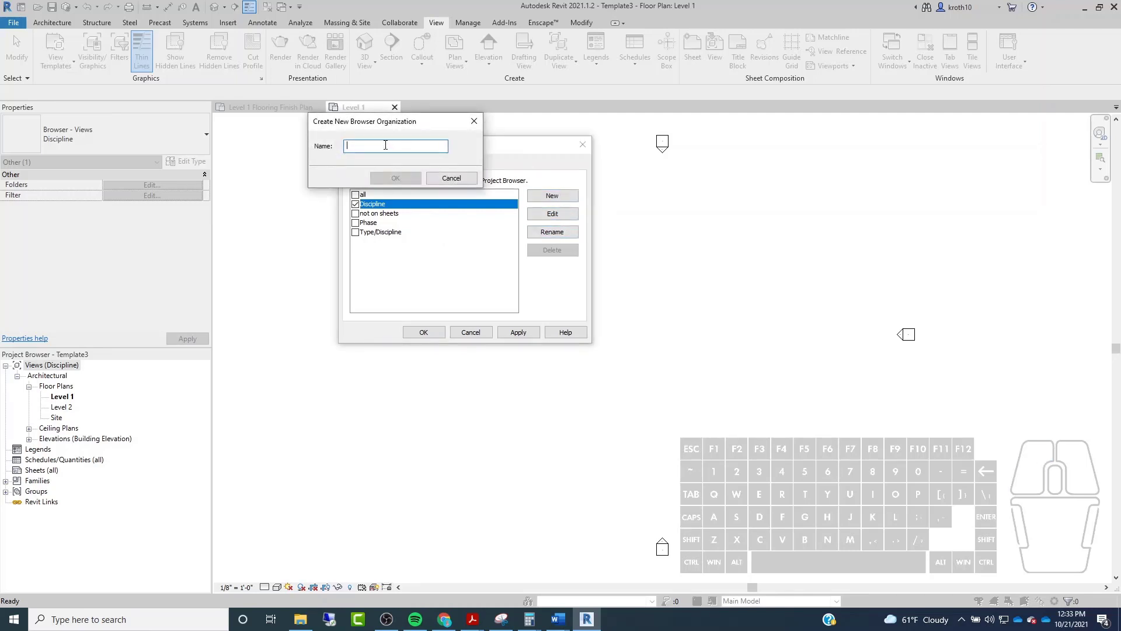
pyautogui.write('Type')
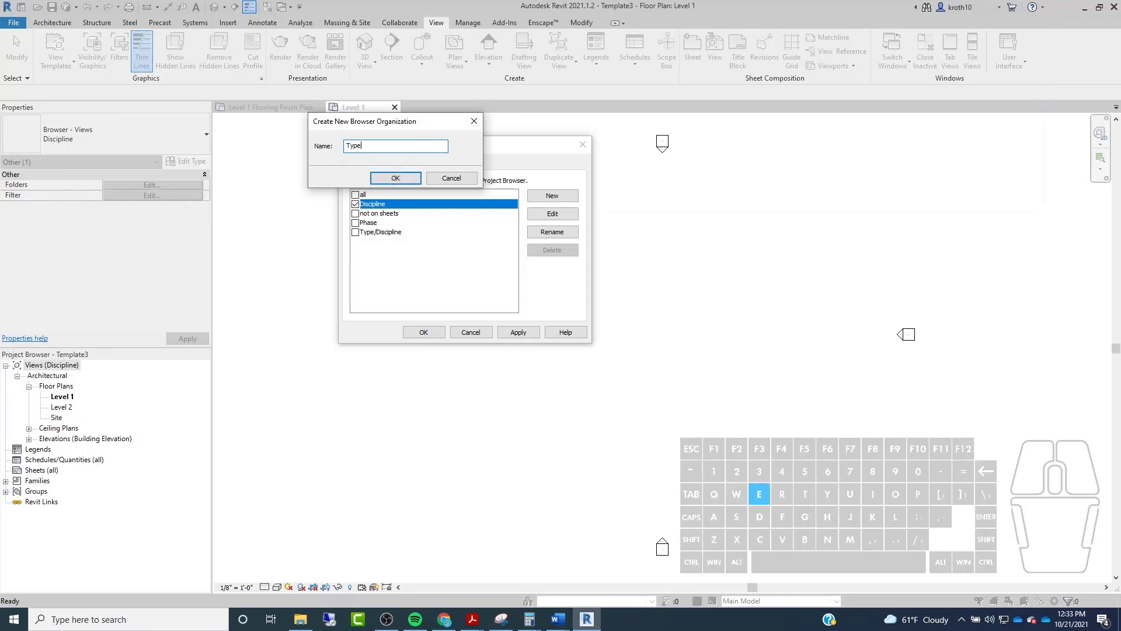
pyautogui.click(396, 178)
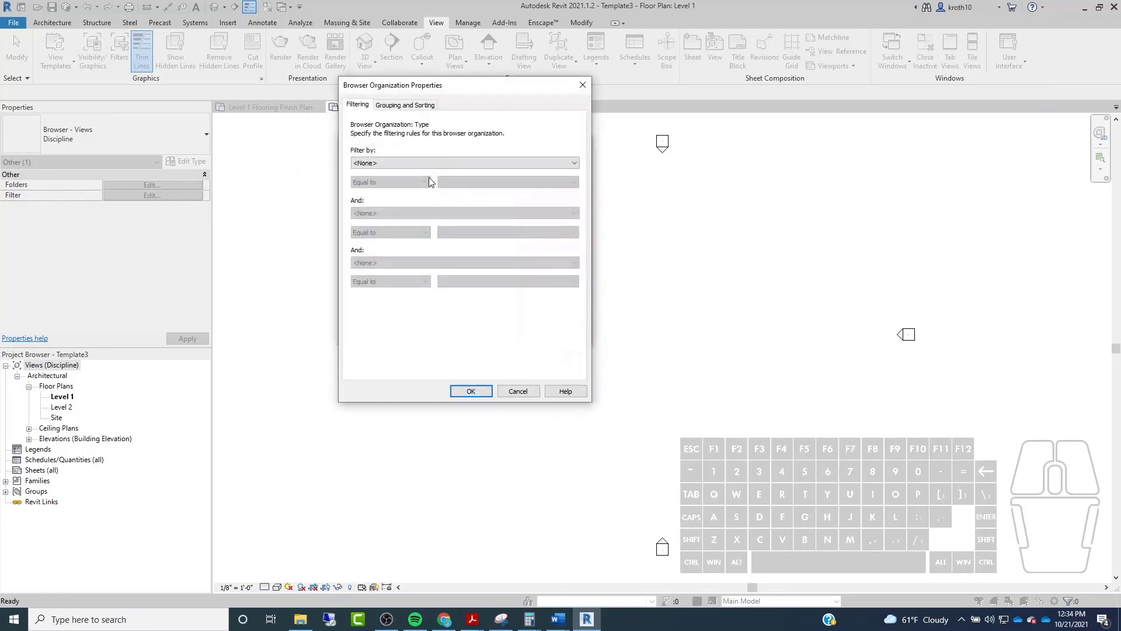
# Group the Type scheme's views by Family and then by Type, using all characters, and confirm the properties.
pyautogui.moveTo(407, 83); pyautogui.dragTo(374, 89)
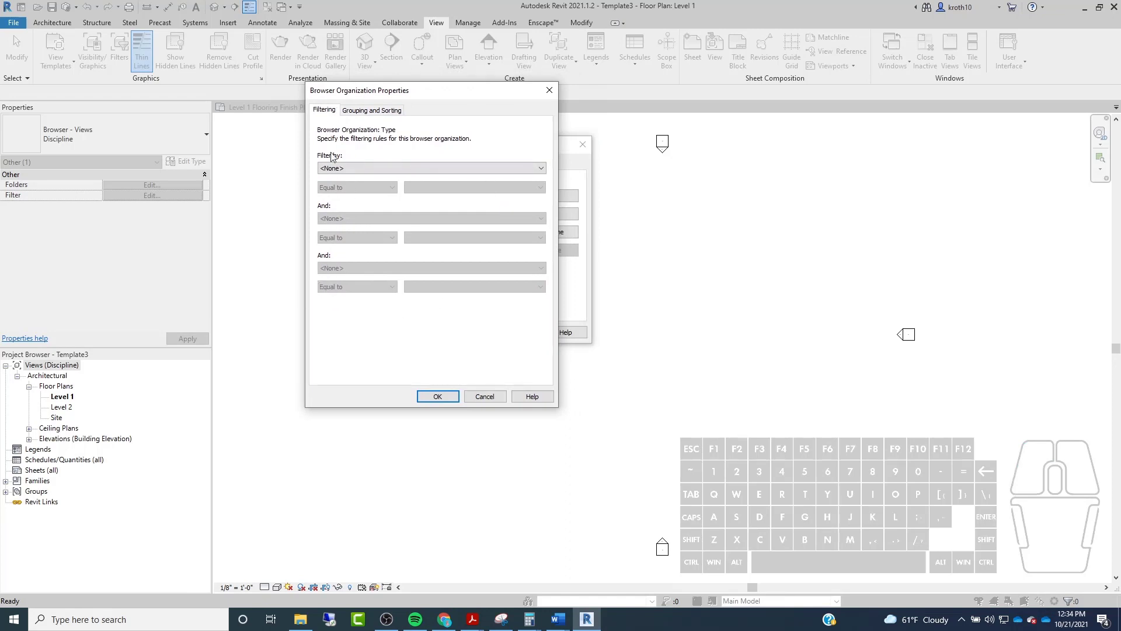
pyautogui.click(373, 111)
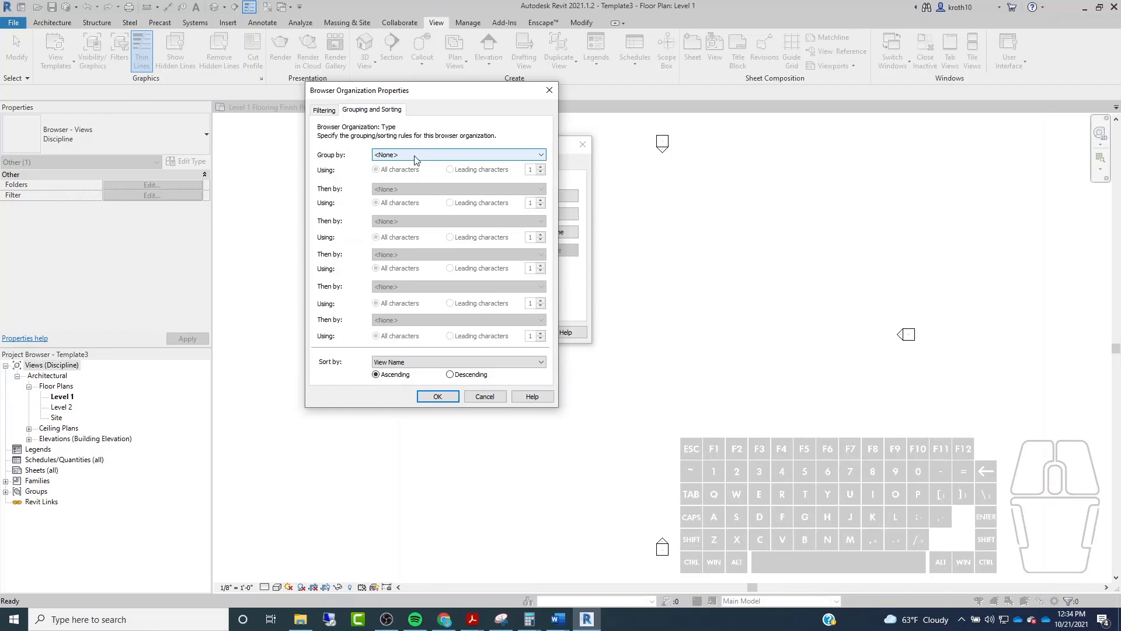
pyautogui.moveTo(432, 94); pyautogui.dragTo(424, 86)
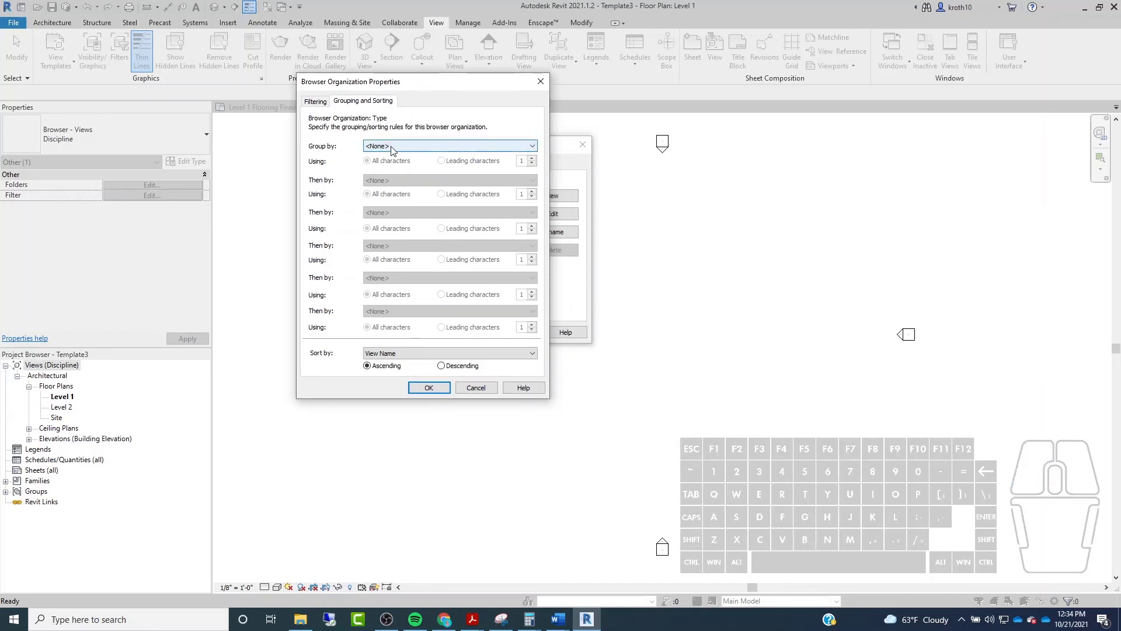
pyautogui.click(392, 149)
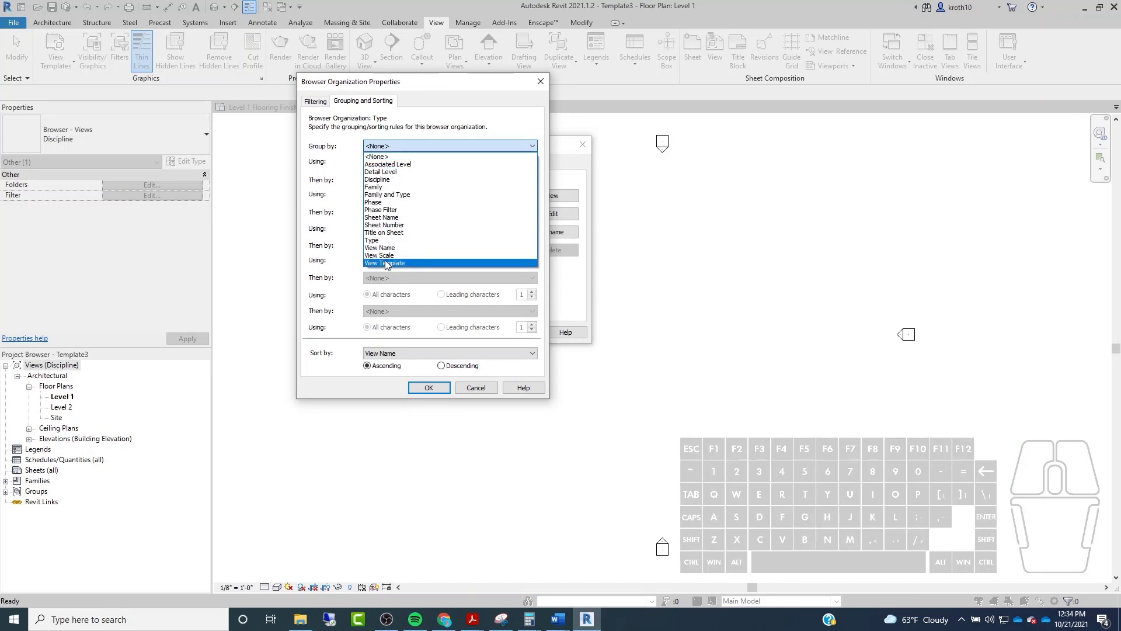
pyautogui.click(374, 187)
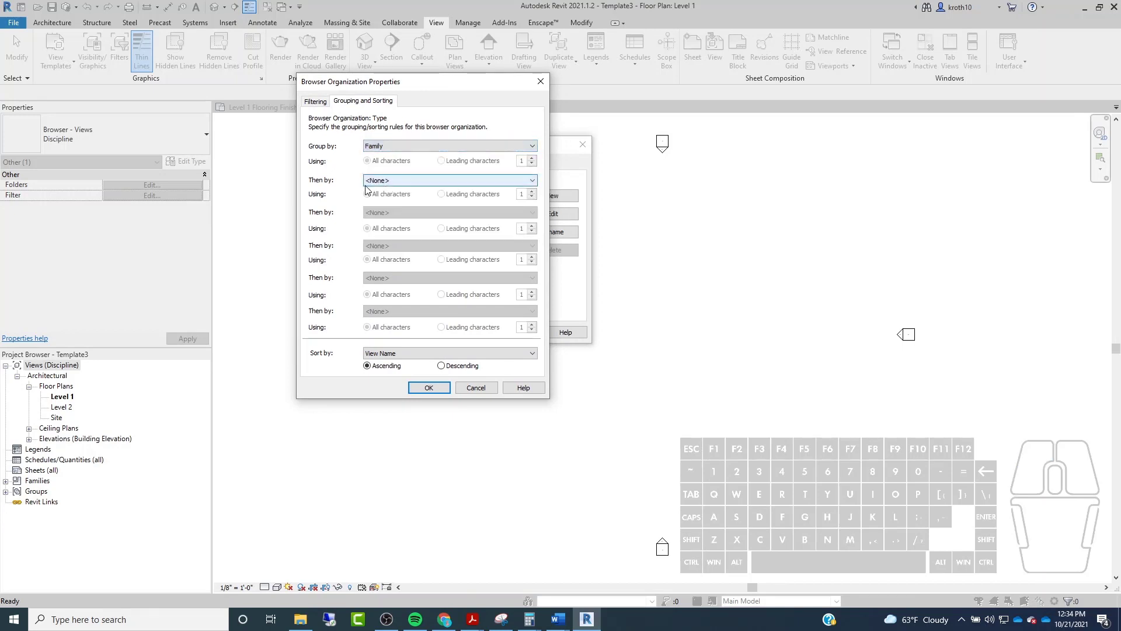
pyautogui.click(397, 181)
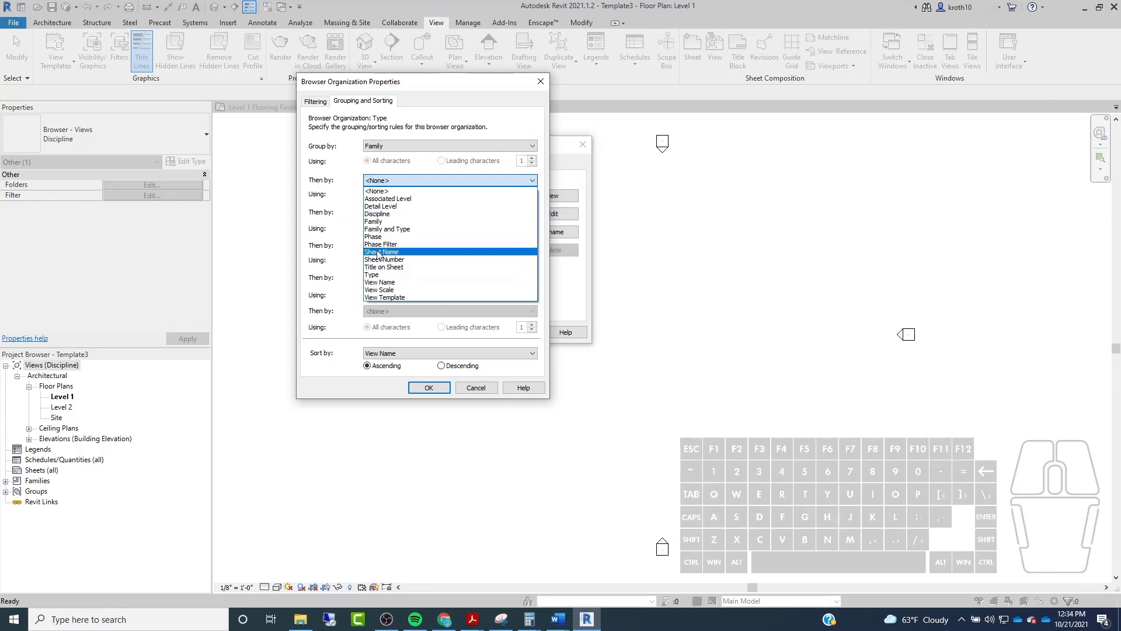
pyautogui.click(383, 275)
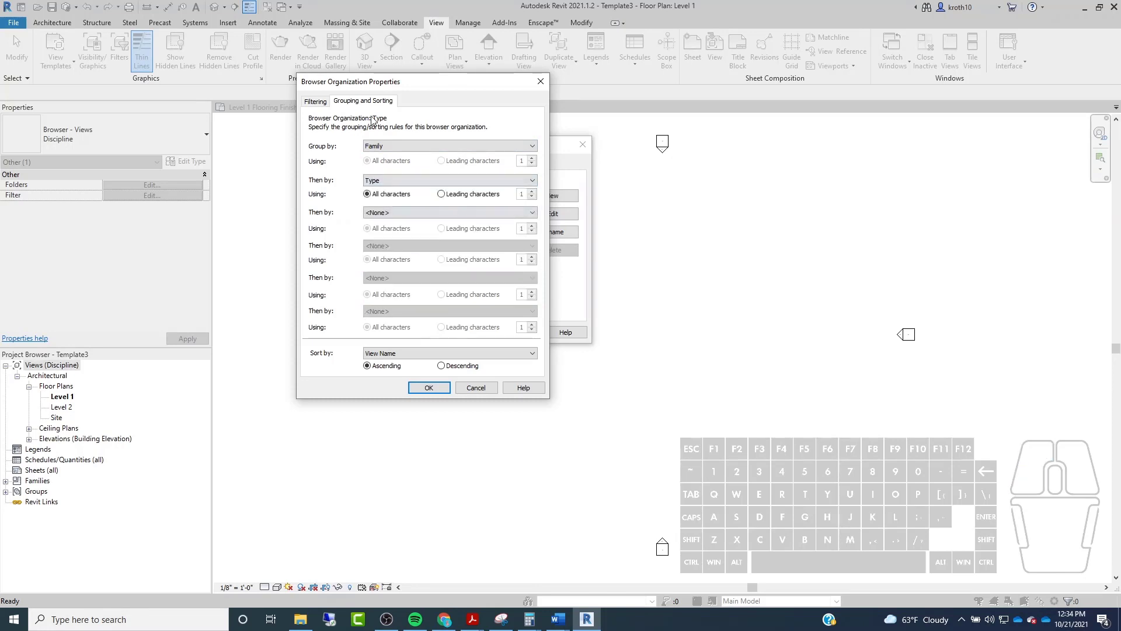
pyautogui.moveTo(433, 81); pyautogui.dragTo(416, 82)
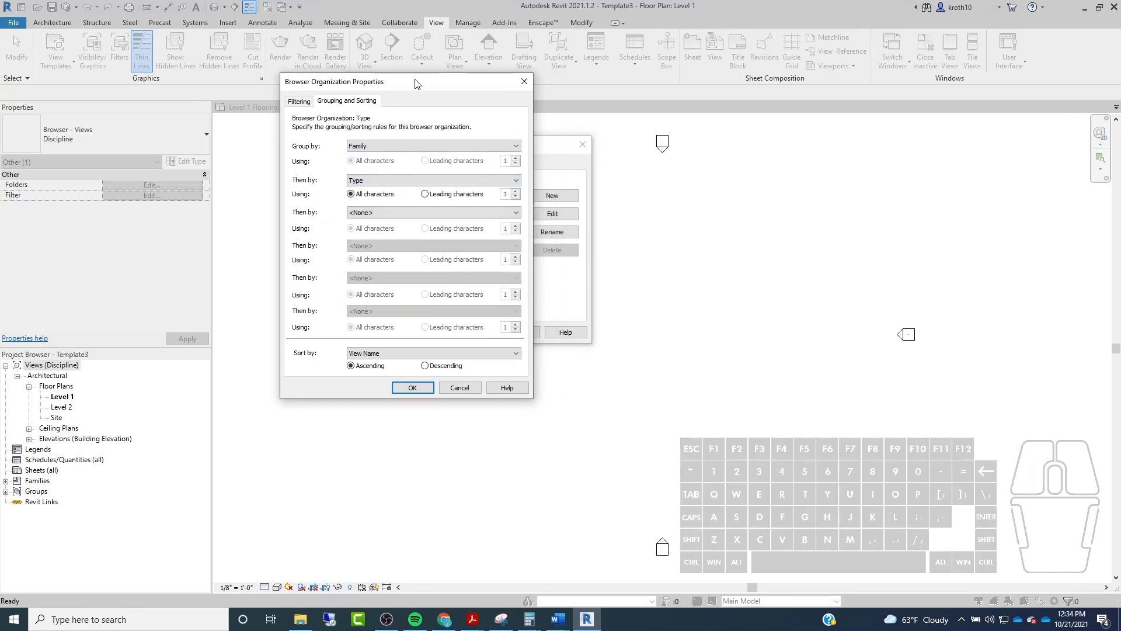
pyautogui.click(412, 387)
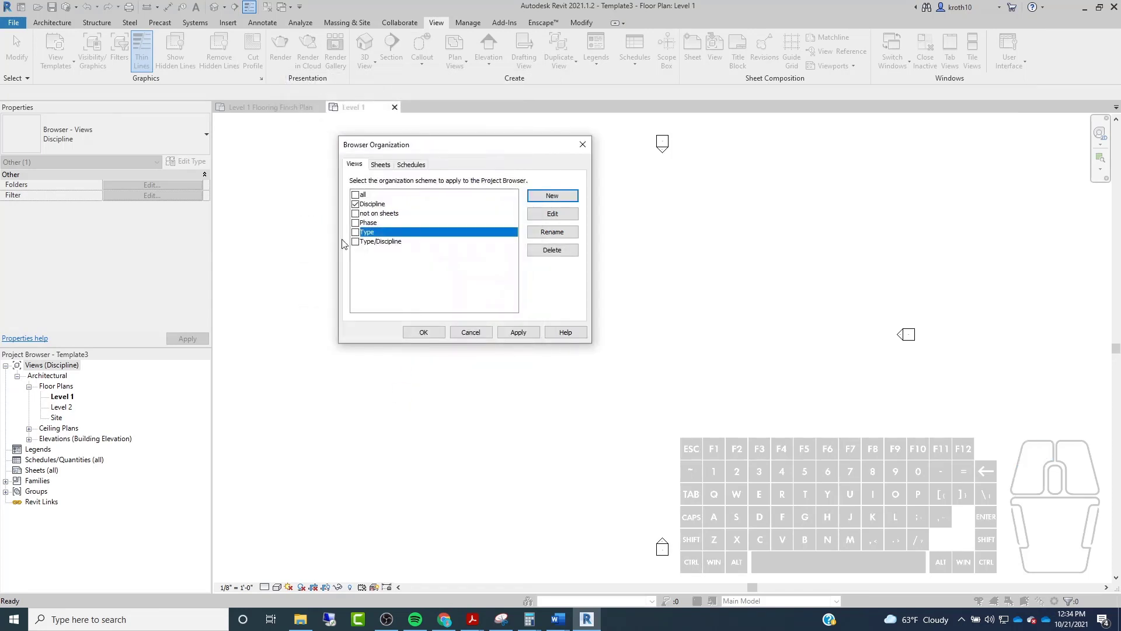
# Apply the Type organization scheme to the project's views and expand the Floor Plans and Ceiling Plans groups.
pyautogui.click(355, 232)
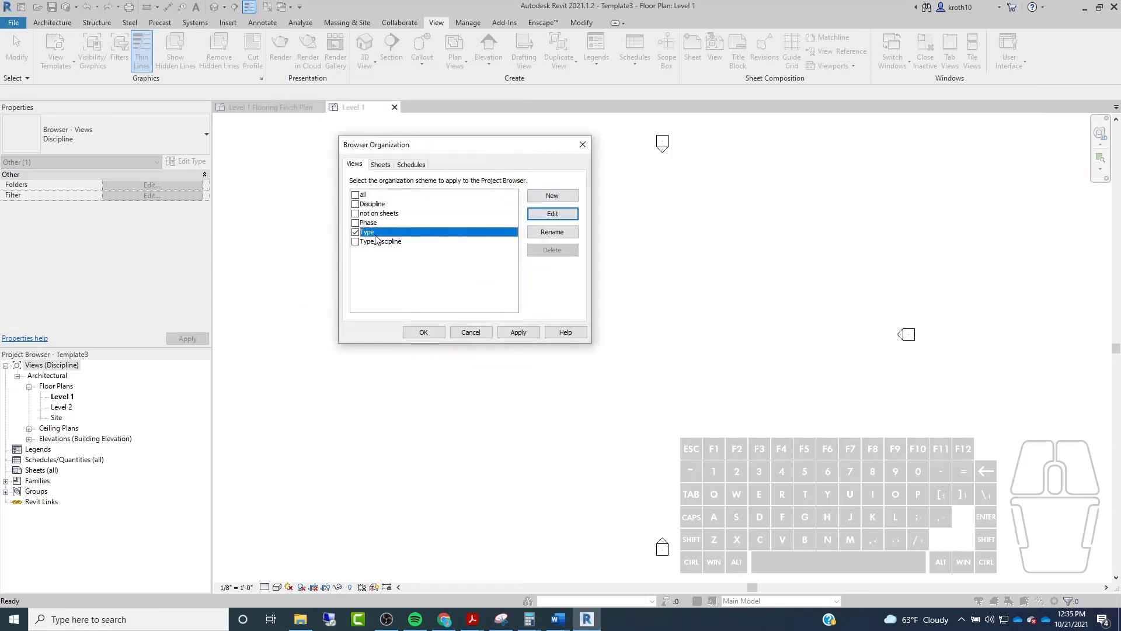
pyautogui.click(519, 332)
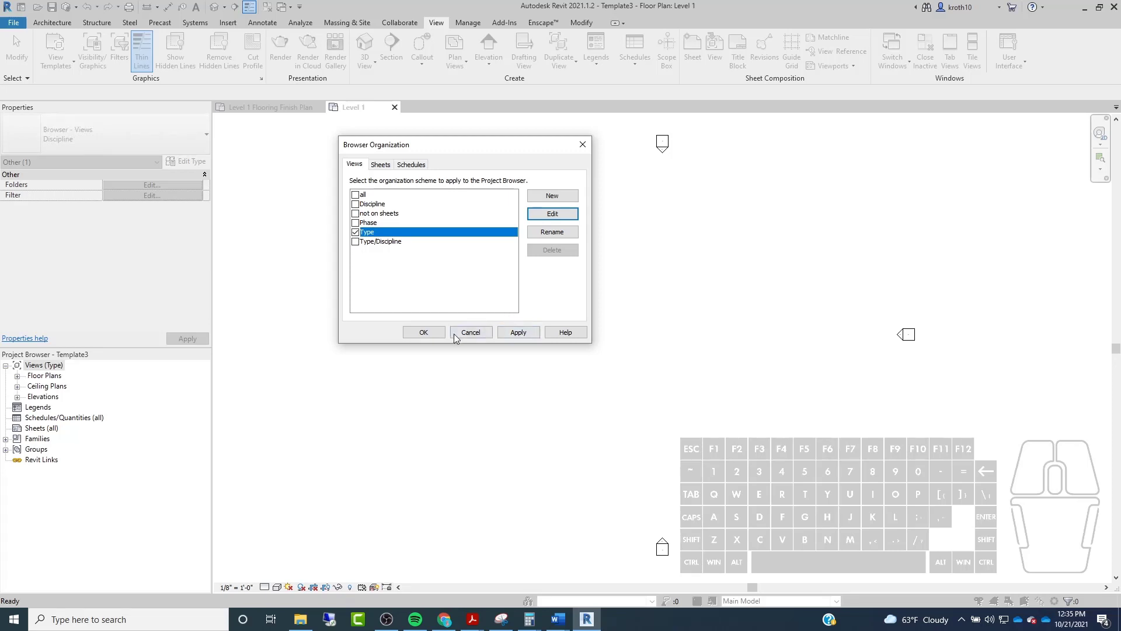
pyautogui.click(428, 334)
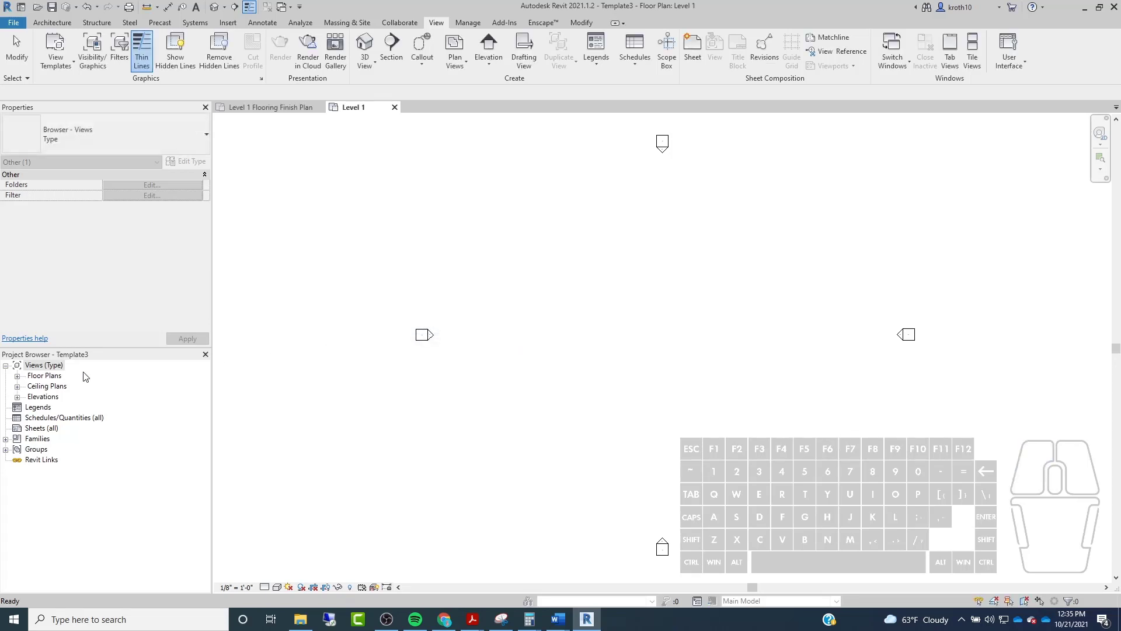
pyautogui.click(17, 376)
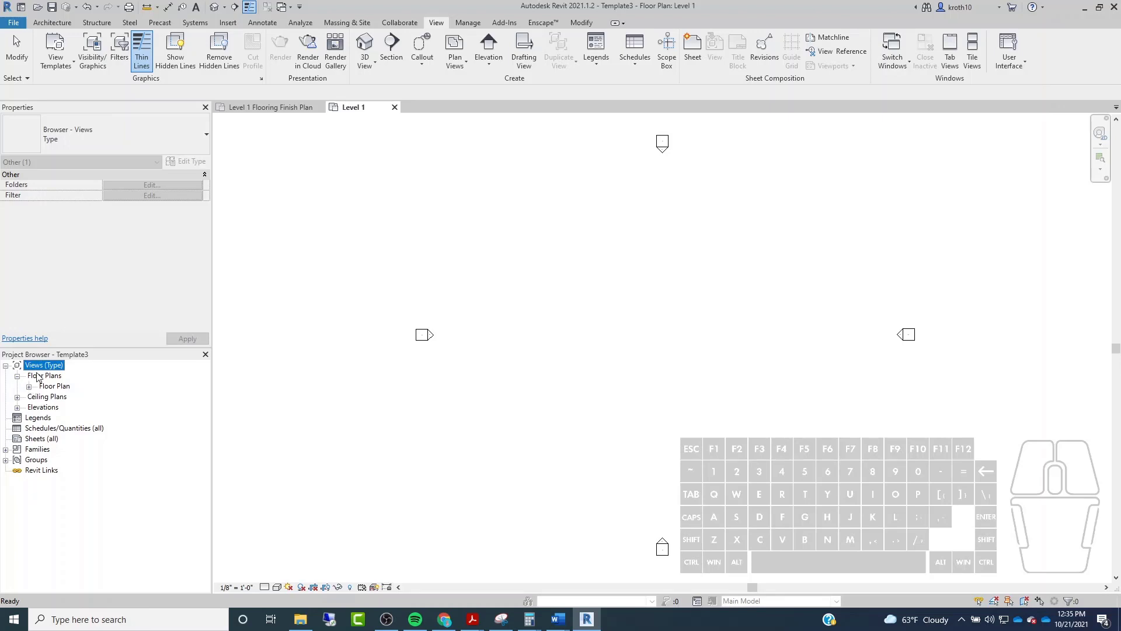
pyautogui.click(17, 397)
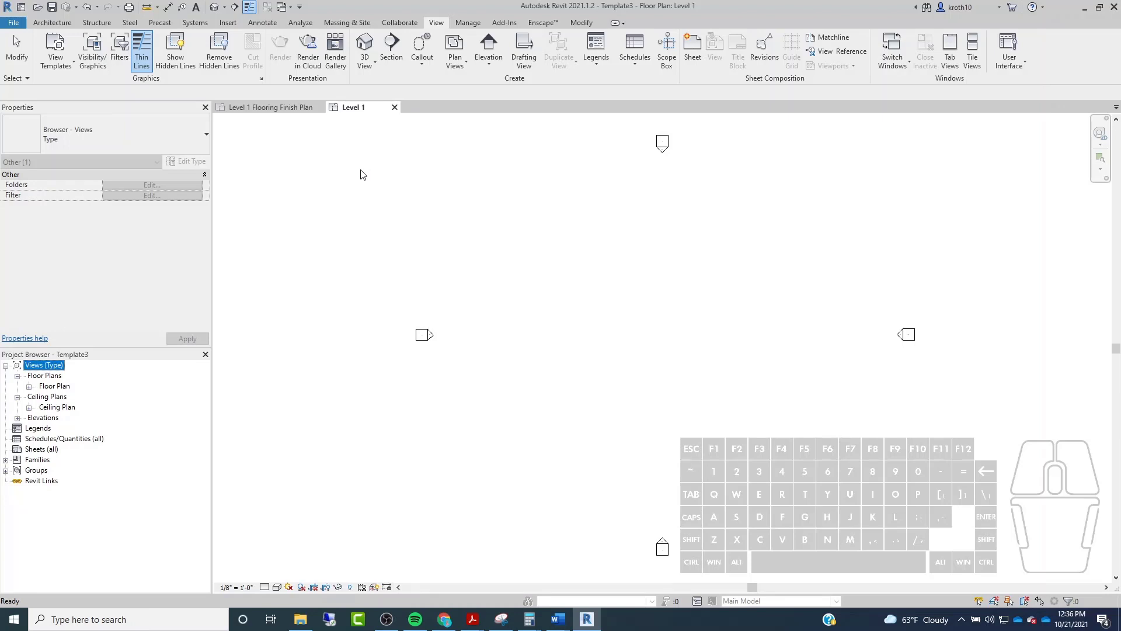
# Start a new floor plan view and duplicate its Floor Plan type as "Working Floor Plan".
pyautogui.scroll(1, 360, 171)
pyautogui.scroll(-1, 362, 175)
pyautogui.click(455, 65)
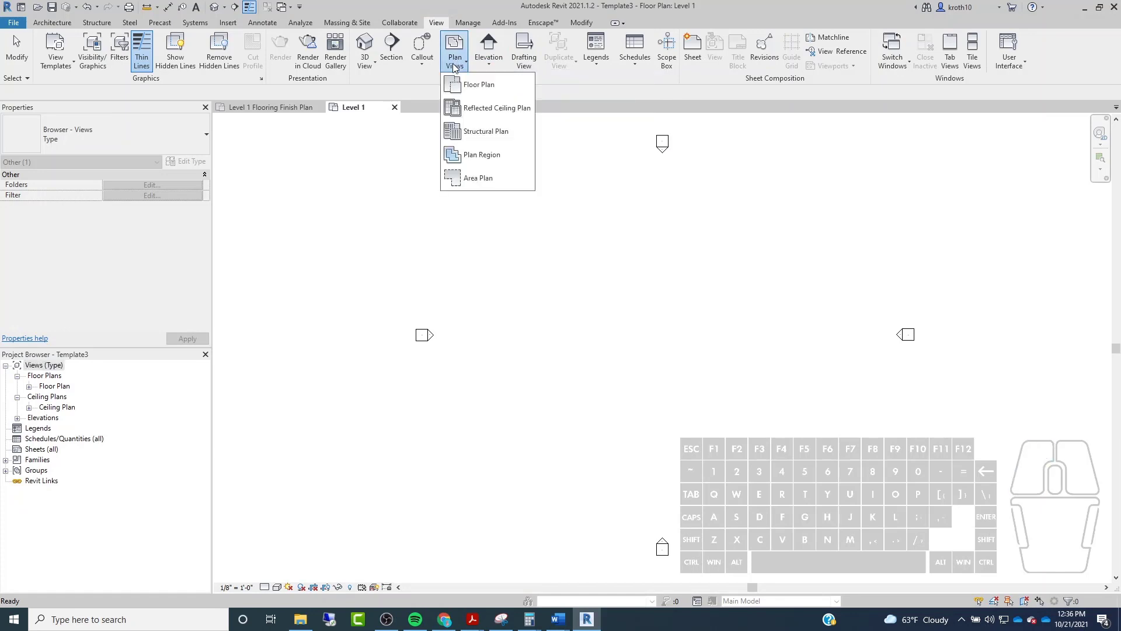
pyautogui.click(478, 88)
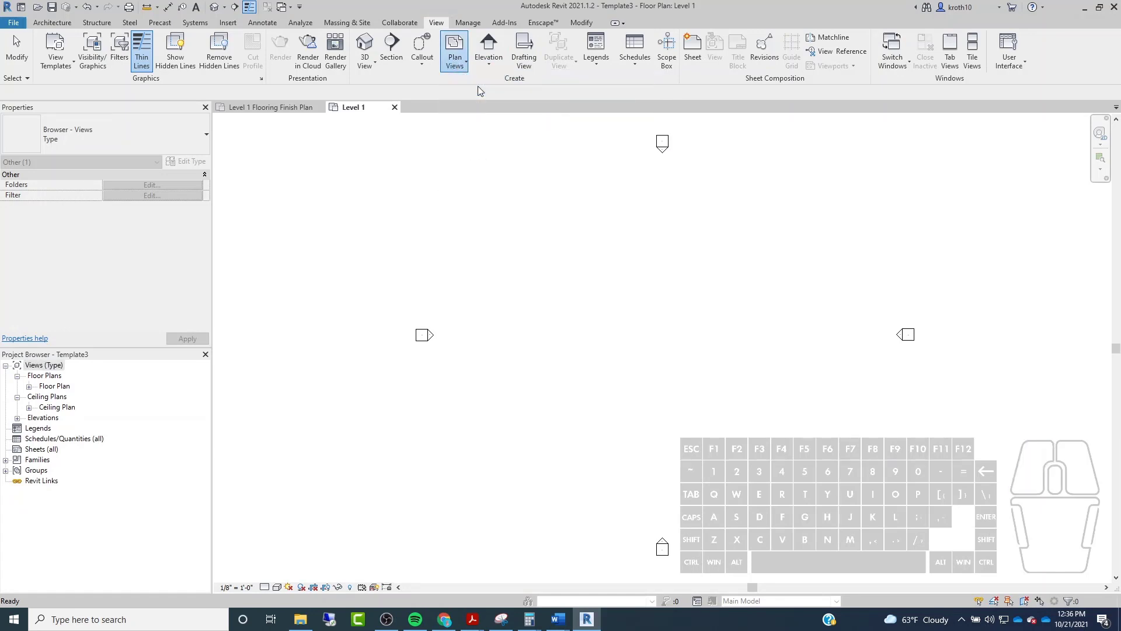
pyautogui.moveTo(470, 123); pyautogui.dragTo(486, 68)
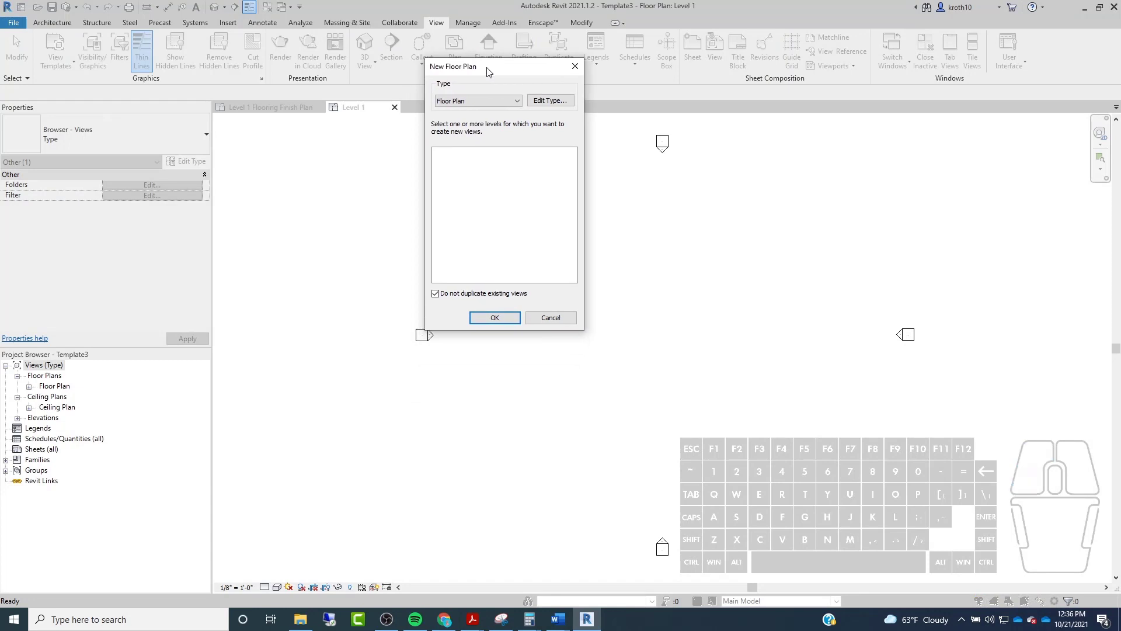
pyautogui.click(562, 104)
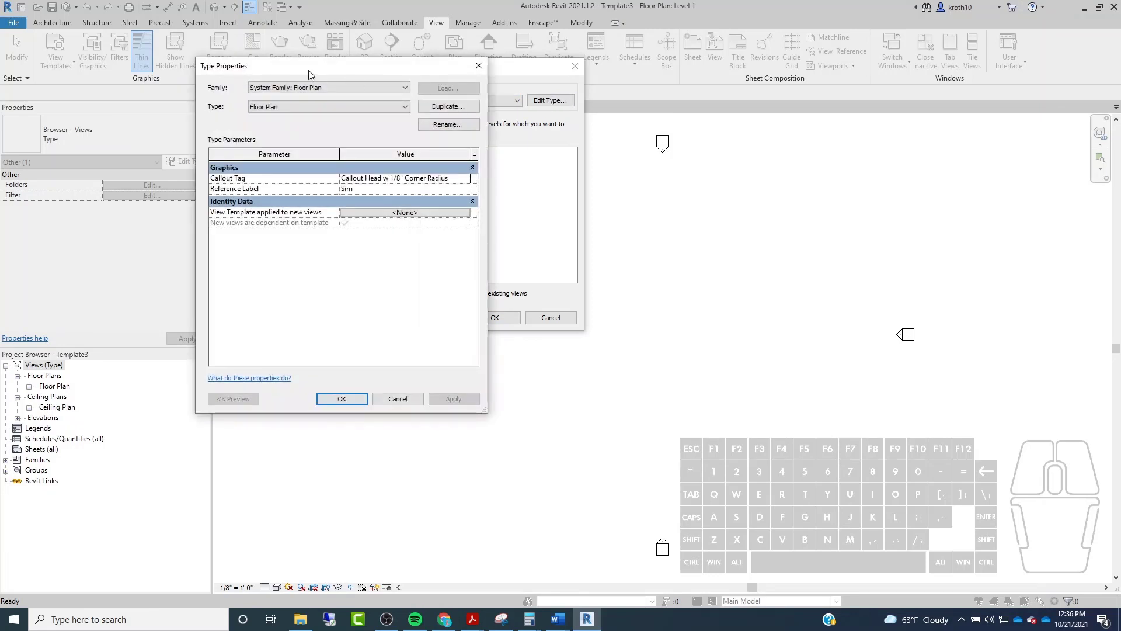
pyautogui.moveTo(309, 70); pyautogui.dragTo(535, 95)
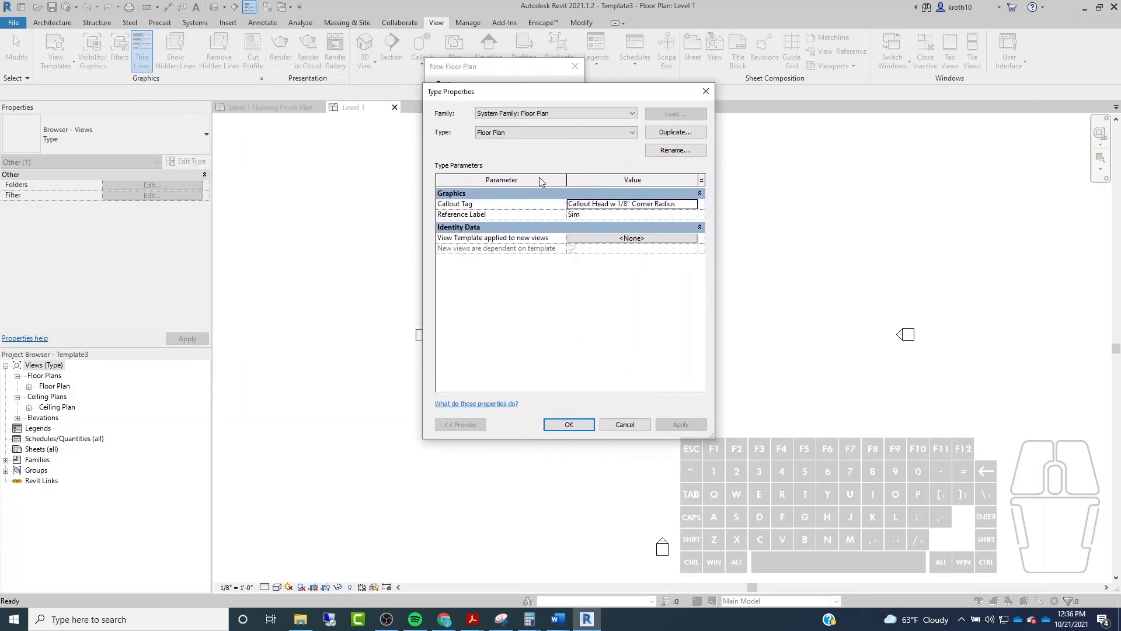
pyautogui.click(506, 130)
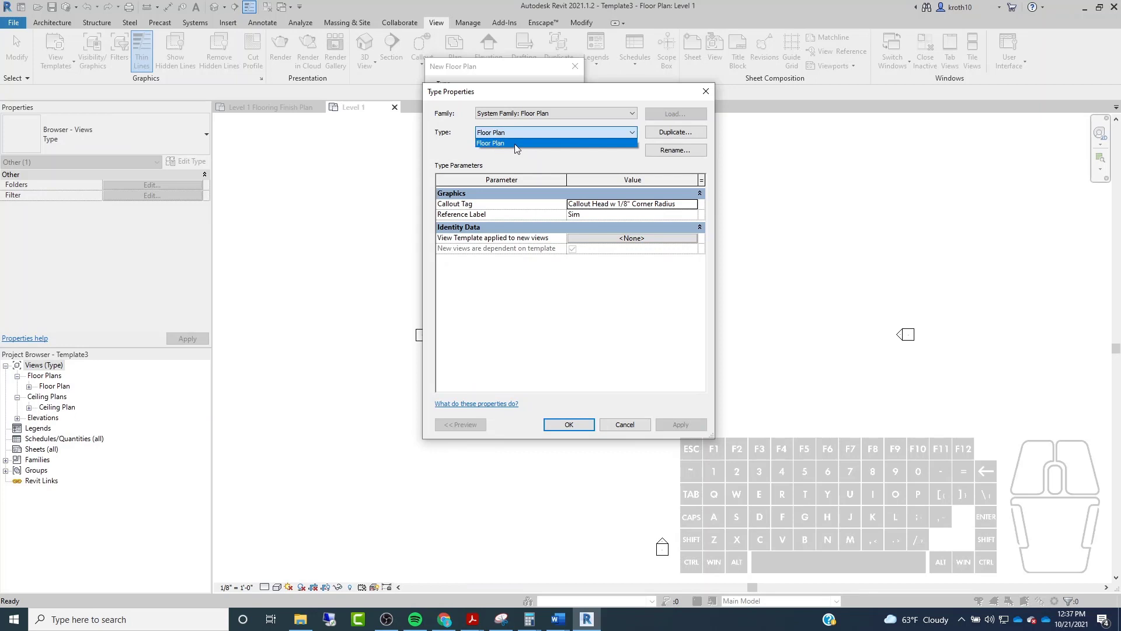
pyautogui.click(622, 181)
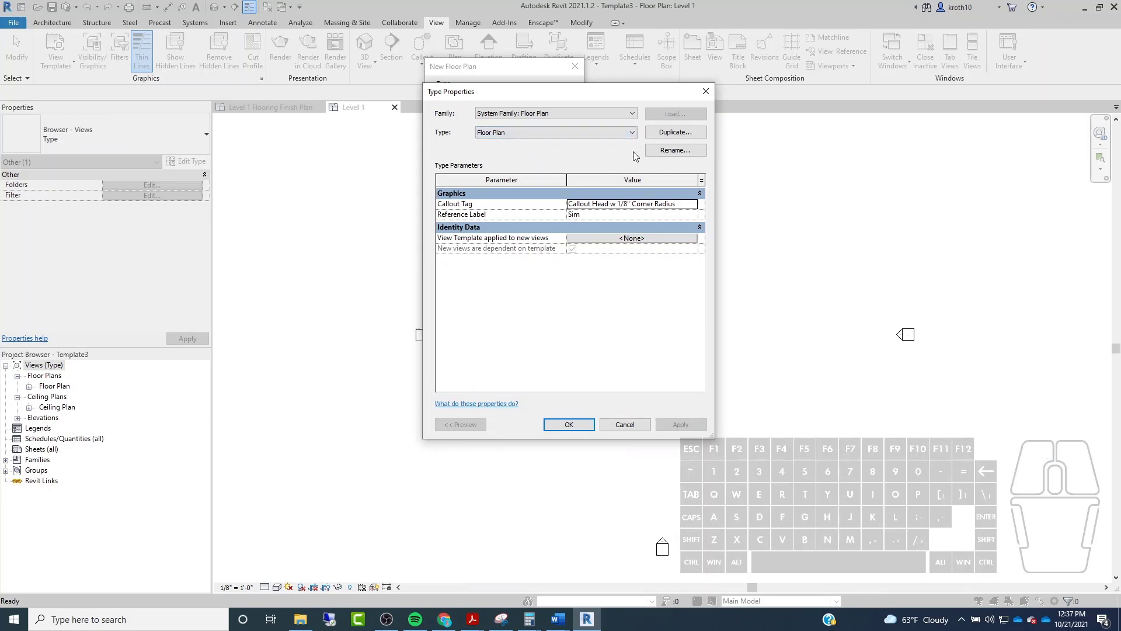
pyautogui.click(674, 132)
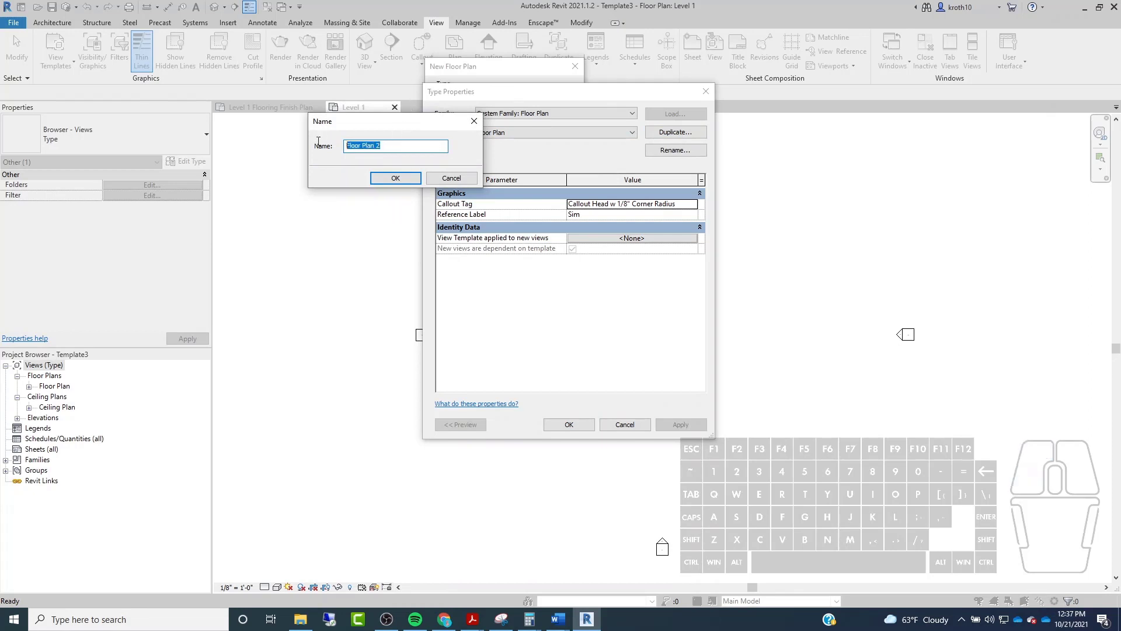
pyautogui.write('Working Floor Pla')
pyautogui.click(395, 178)
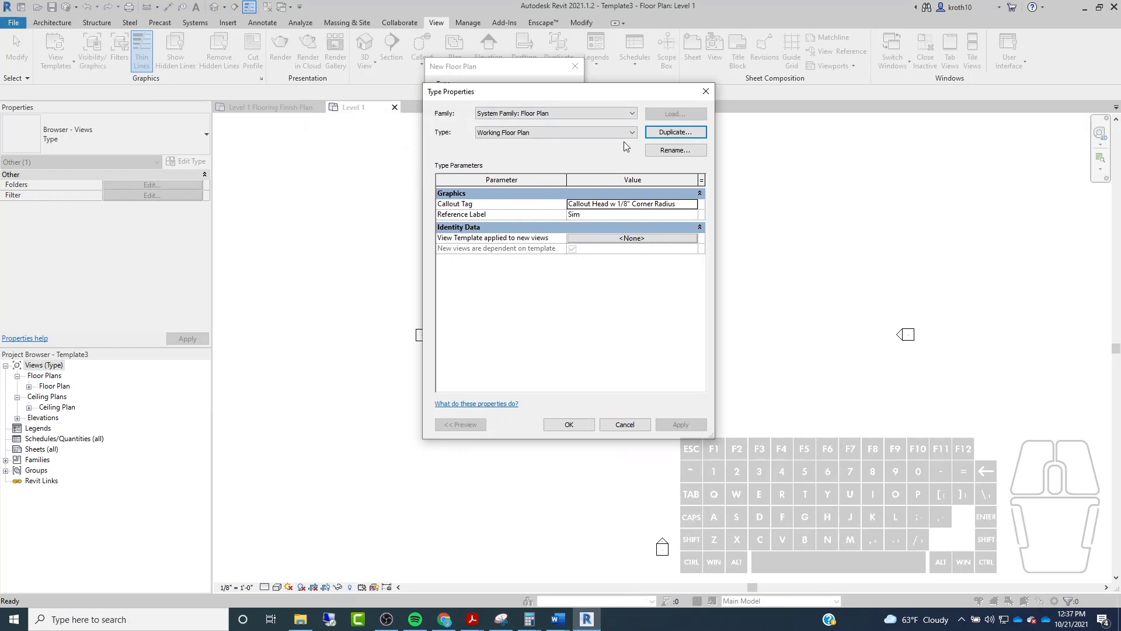
# Duplicate the Working Floor Plan type as "Construction Floor Plan".
pyautogui.click(671, 132)
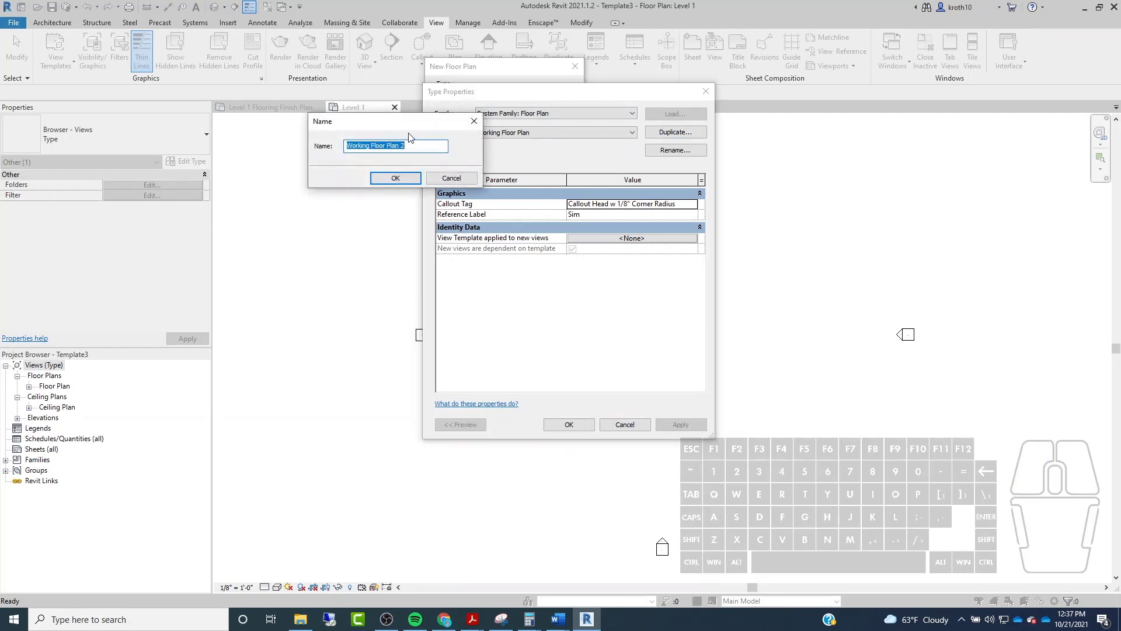
pyautogui.press('shift')
pyautogui.write('Constructi')
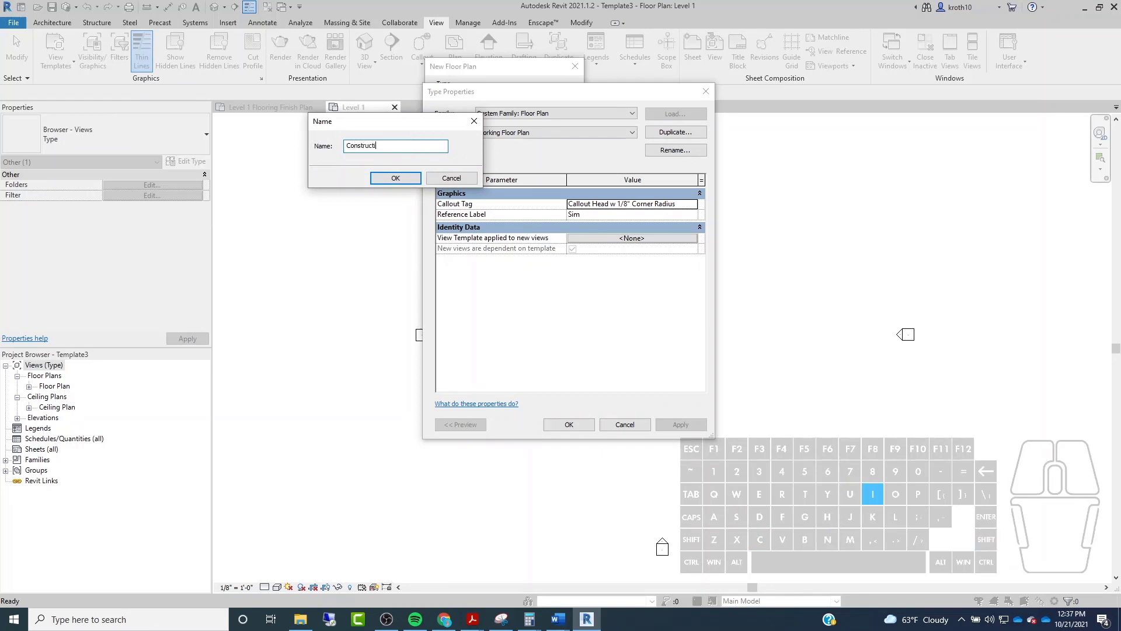
pyautogui.write('on Floor Plan')
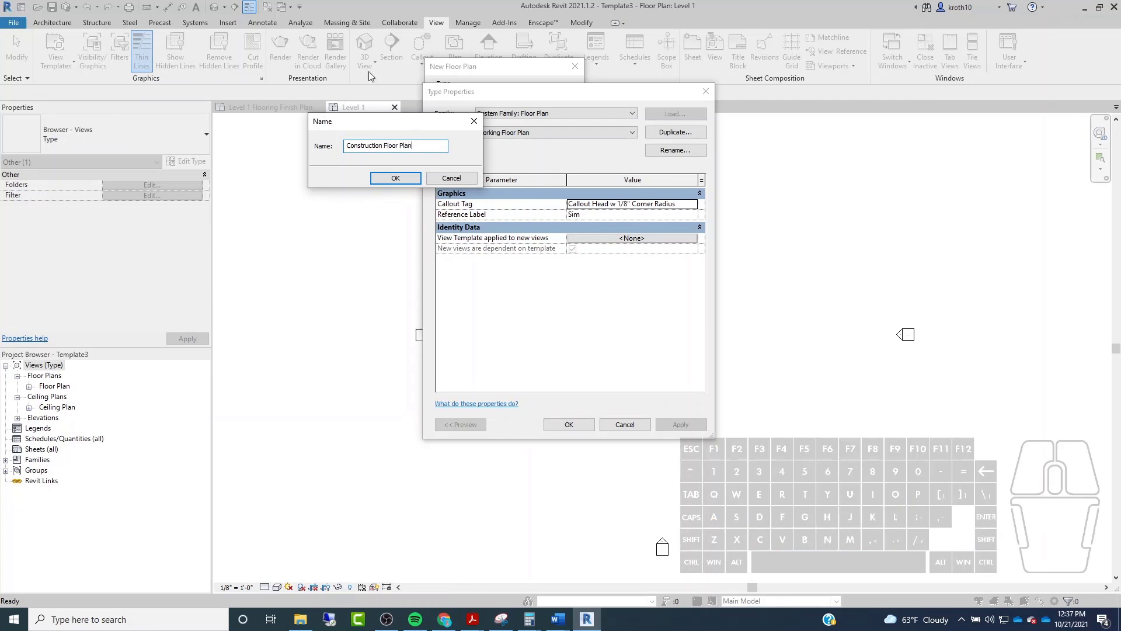
pyautogui.click(396, 178)
# Duplicate the Construction Floor Plan type as "Finish Floor Plan".
pyautogui.click(672, 132)
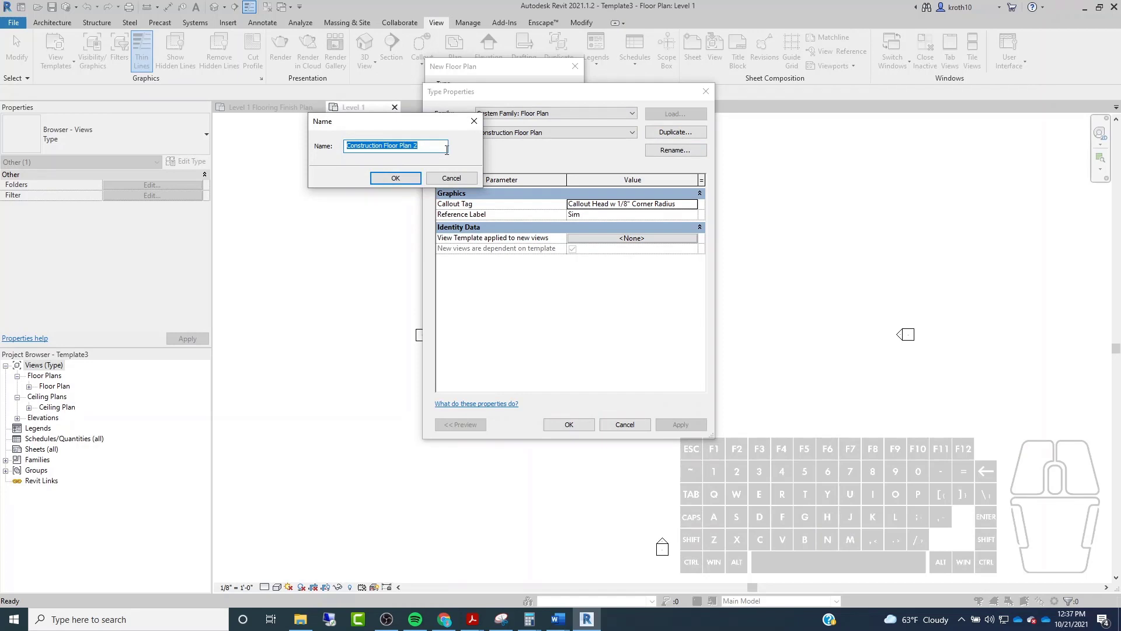
pyautogui.press('shift')
pyautogui.write('Finish Fl')
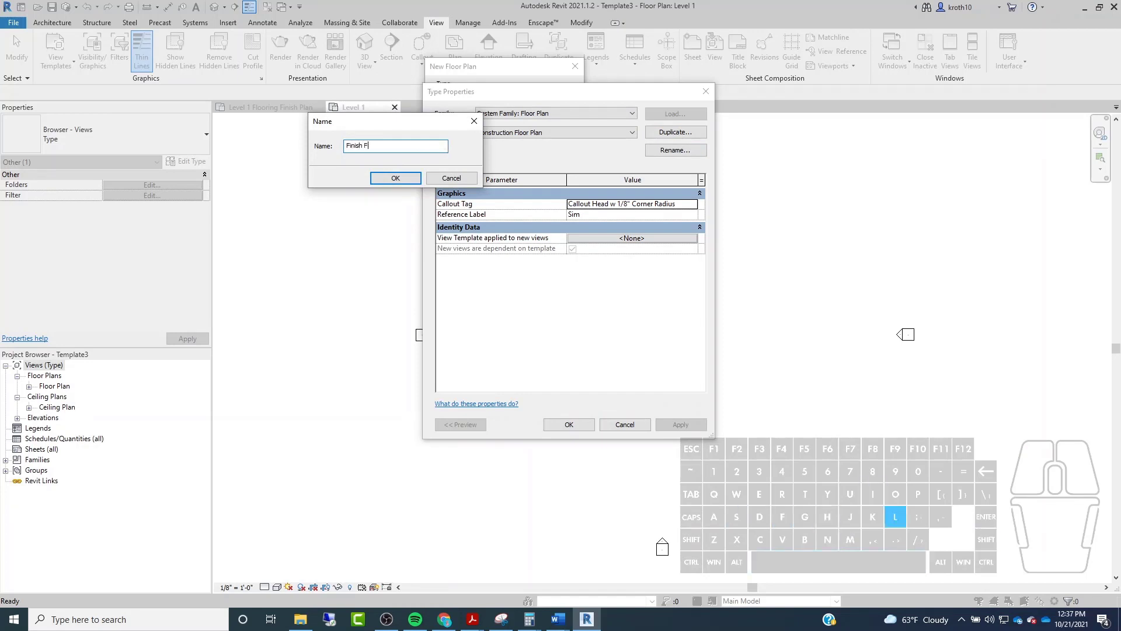
pyautogui.write('oor Plan')
pyautogui.click(389, 178)
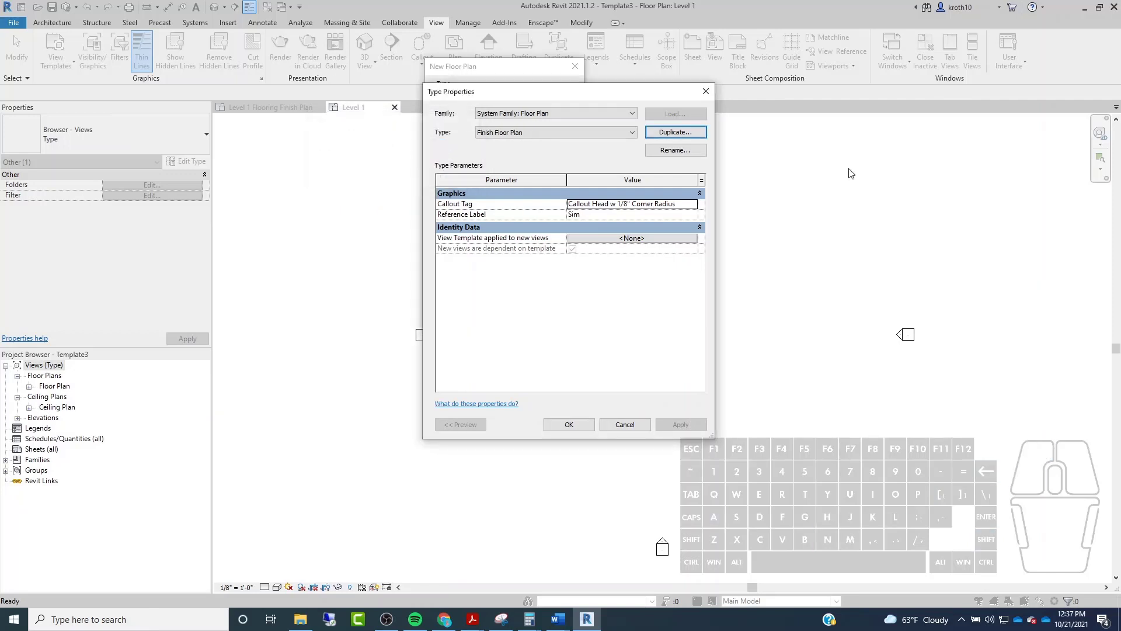
# Duplicate the Finish Floor Plan type as "Furniture Plan" and accept the type properties.
pyautogui.click(704, 135)
pyautogui.write('Fur')
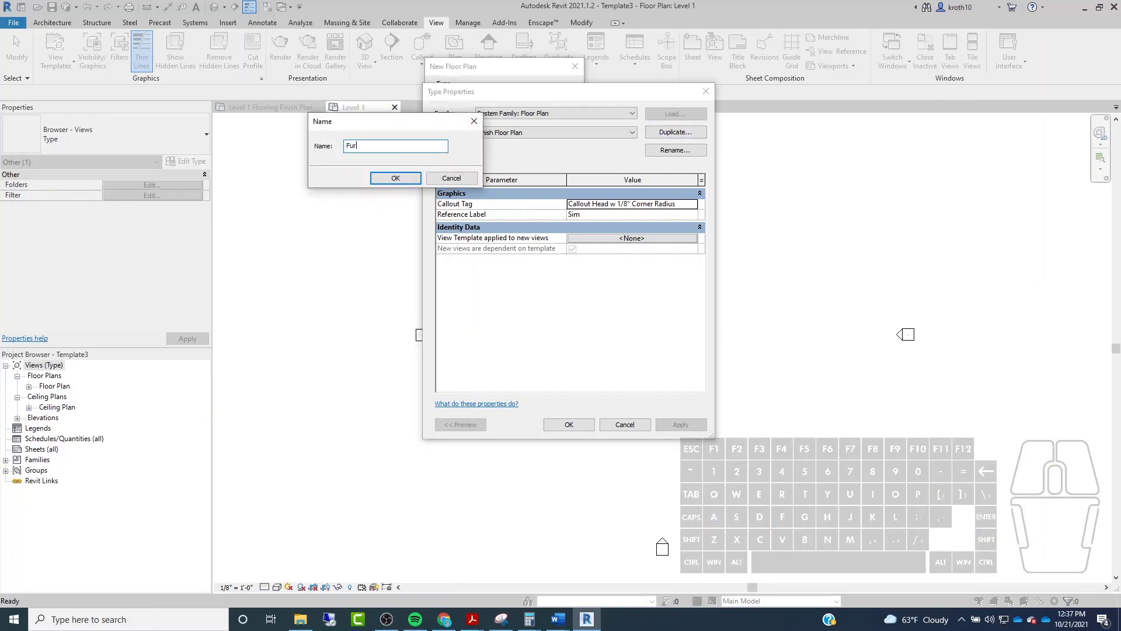
pyautogui.write('niture Plan')
pyautogui.click(396, 178)
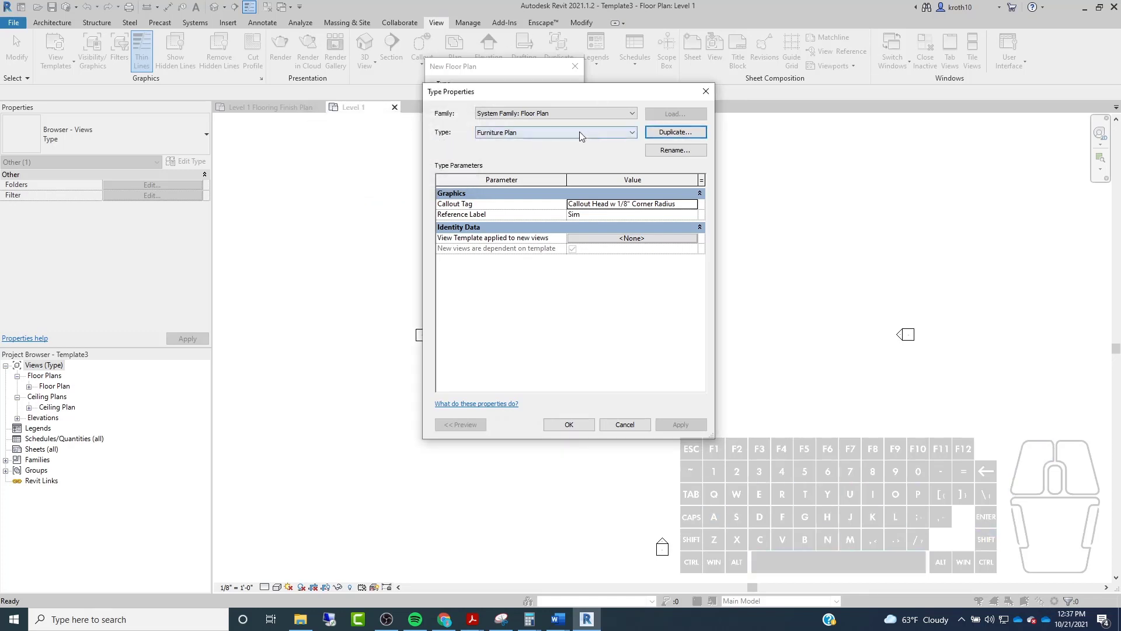
pyautogui.click(579, 133)
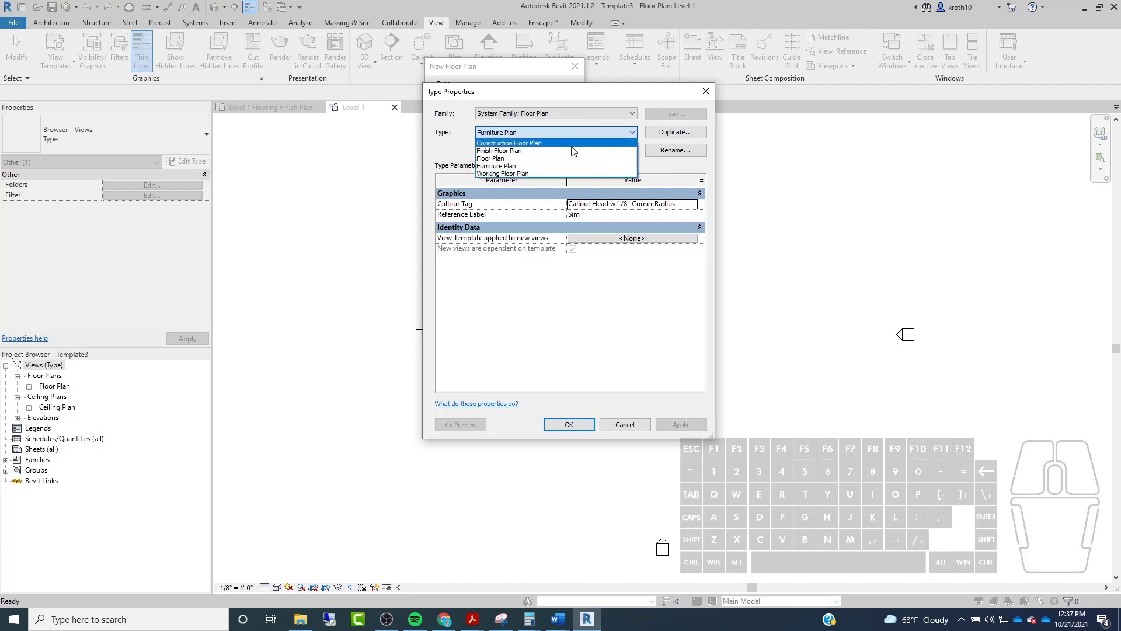
pyautogui.click(574, 341)
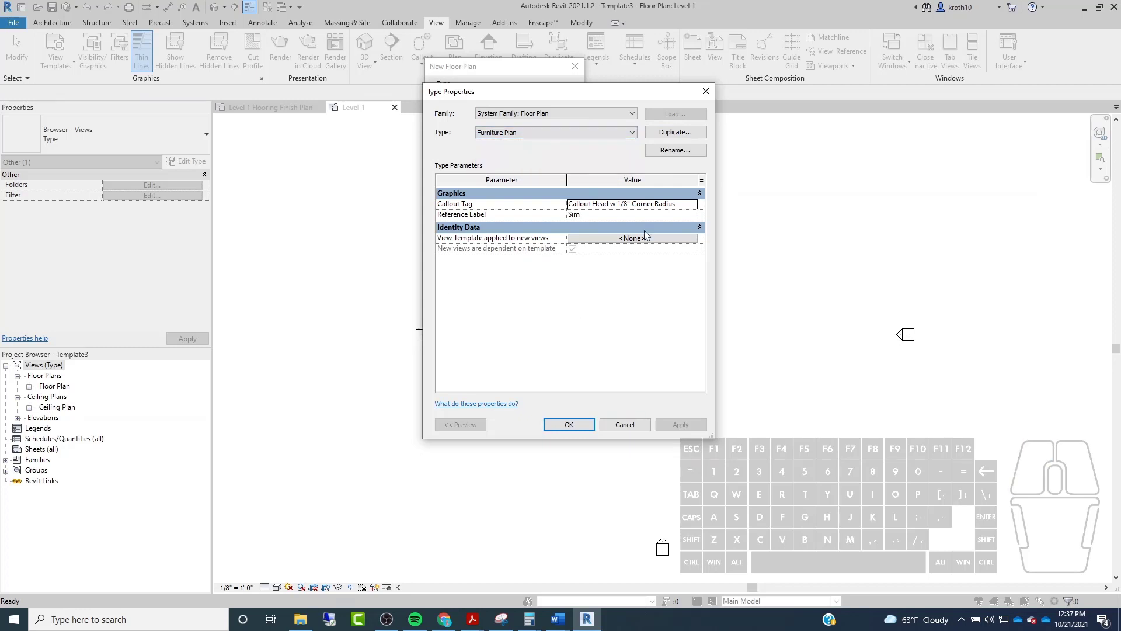
pyautogui.click(567, 424)
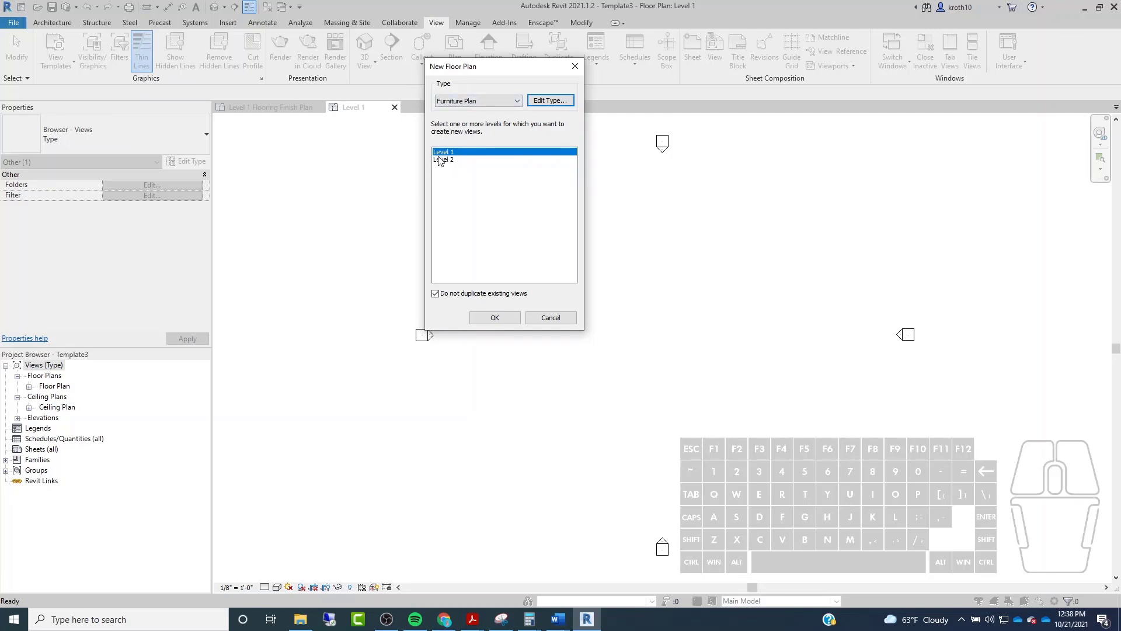
pyautogui.click(467, 101)
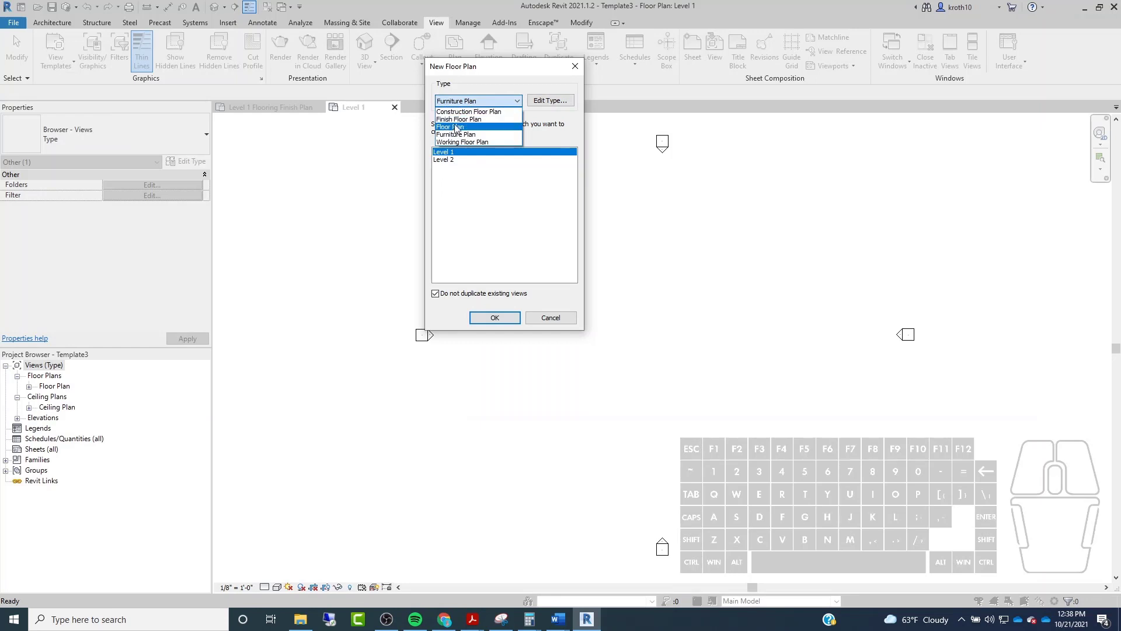
pyautogui.click(454, 127)
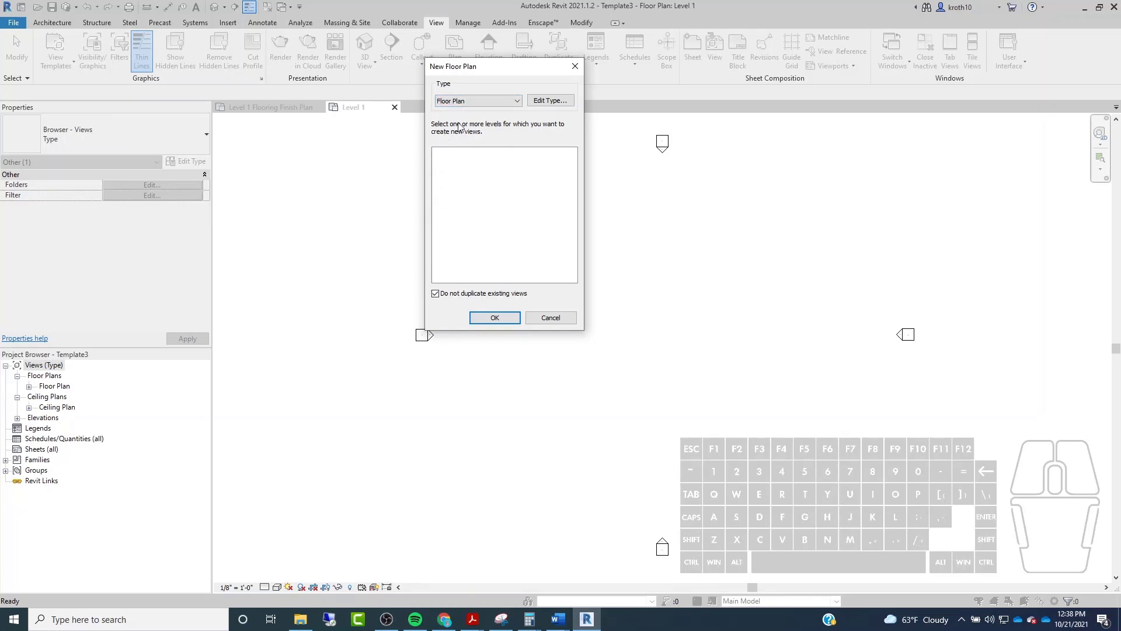
pyautogui.click(516, 101)
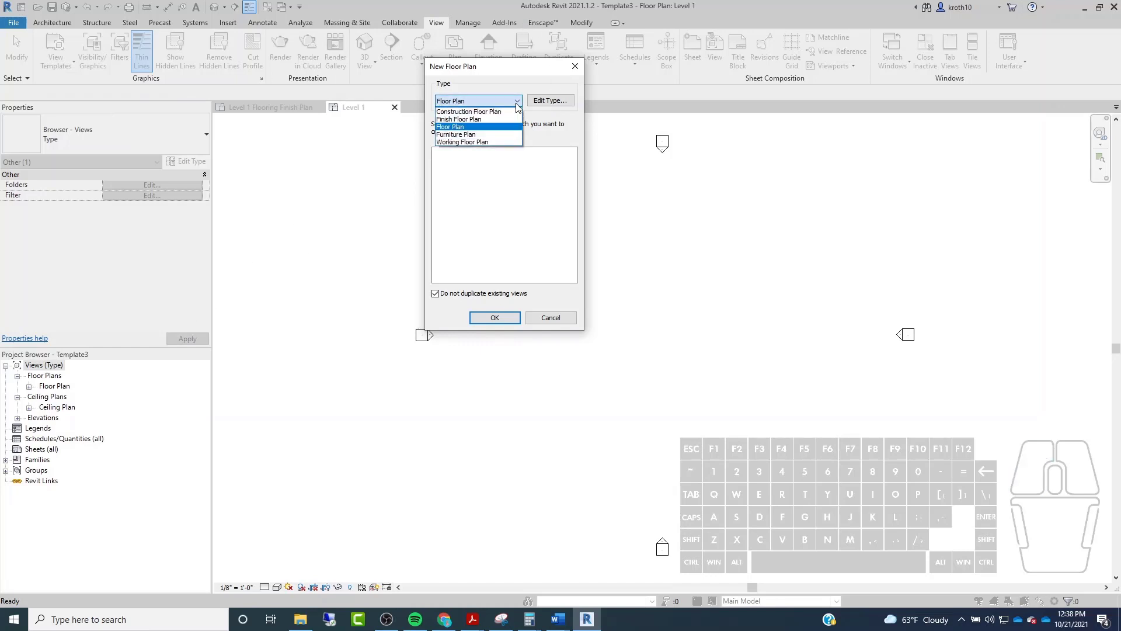
pyautogui.click(552, 101)
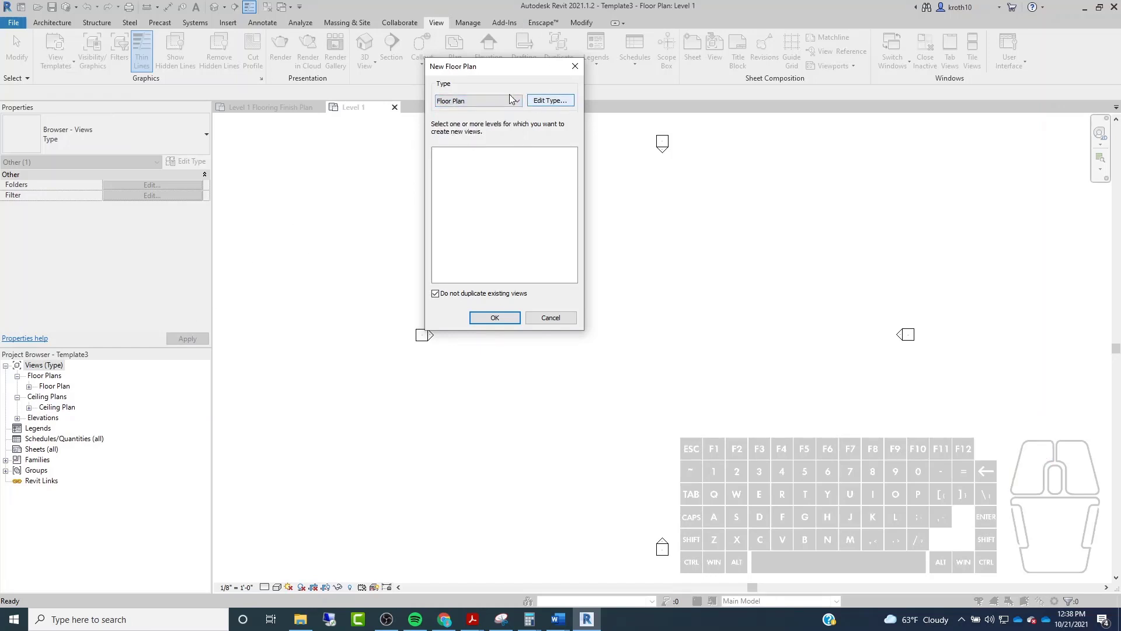
pyautogui.click(552, 101)
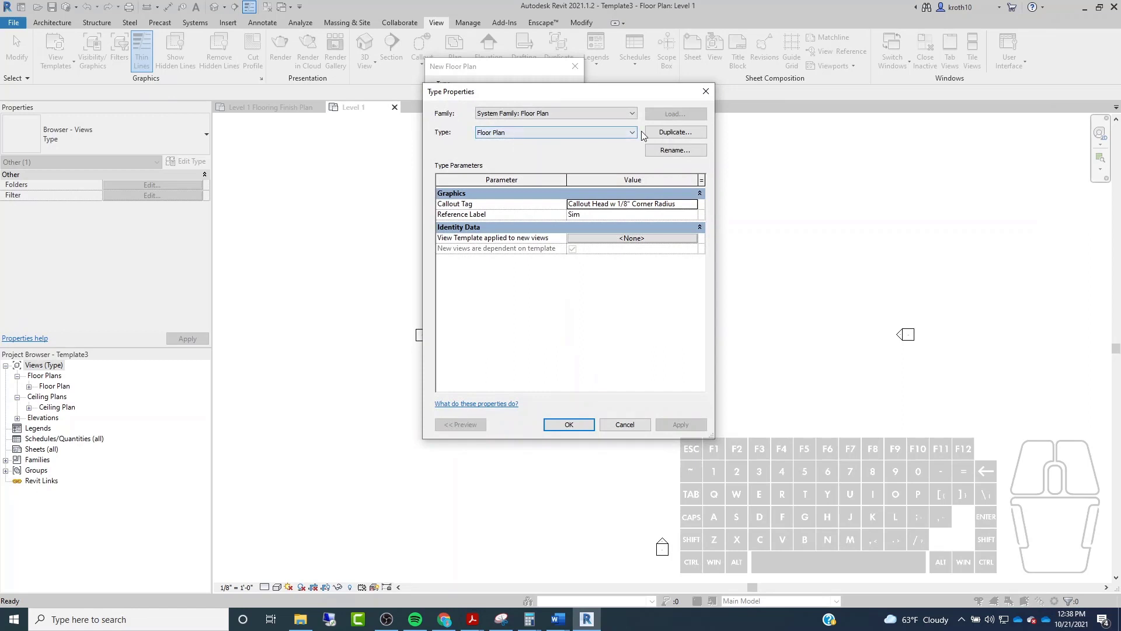
pyautogui.click(677, 150)
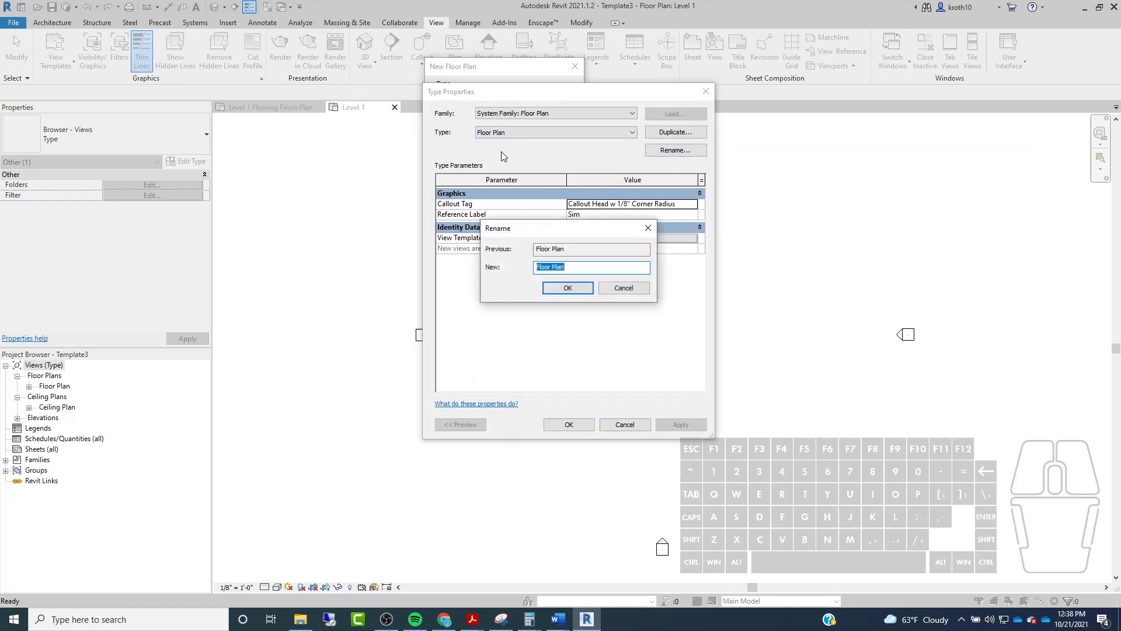
pyautogui.click(623, 288)
pyautogui.click(603, 129)
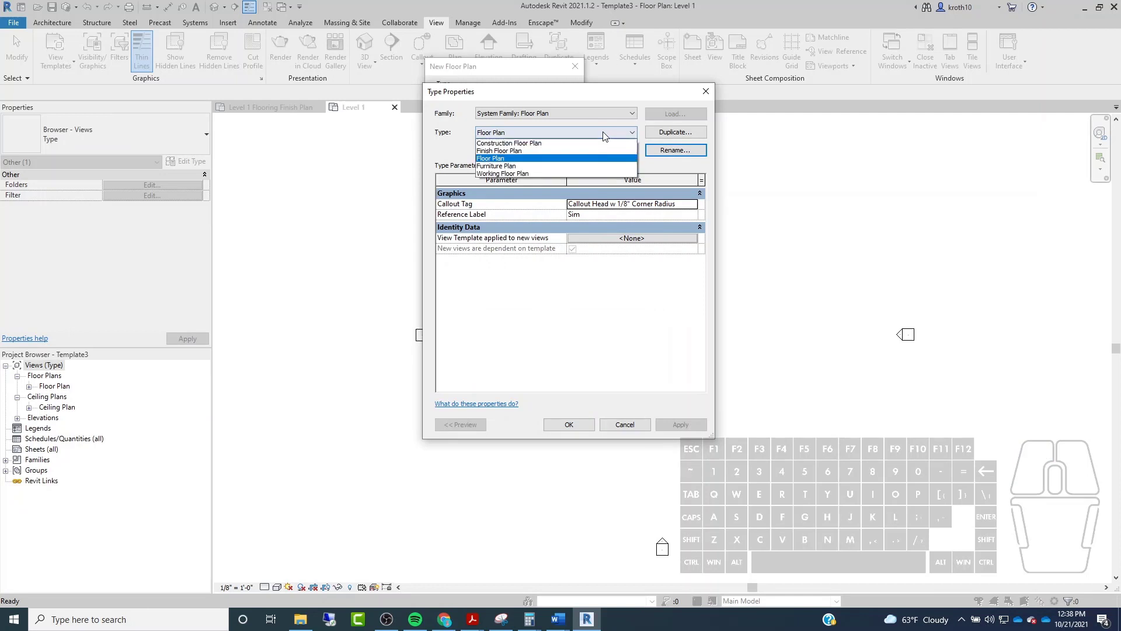
pyautogui.click(492, 173)
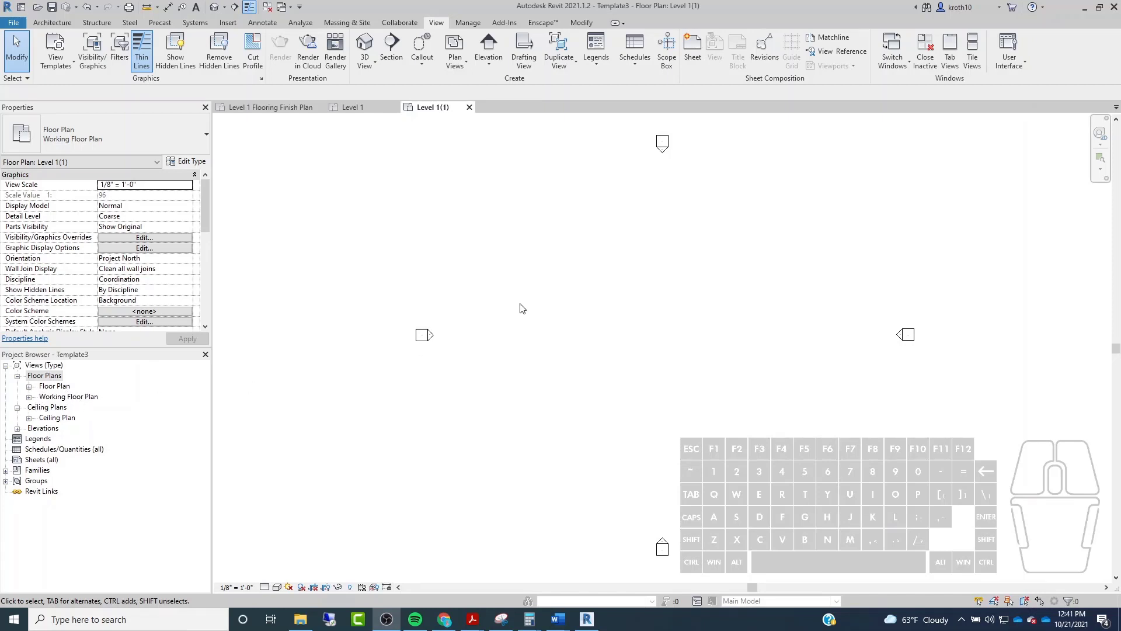
pyautogui.click(461, 22)
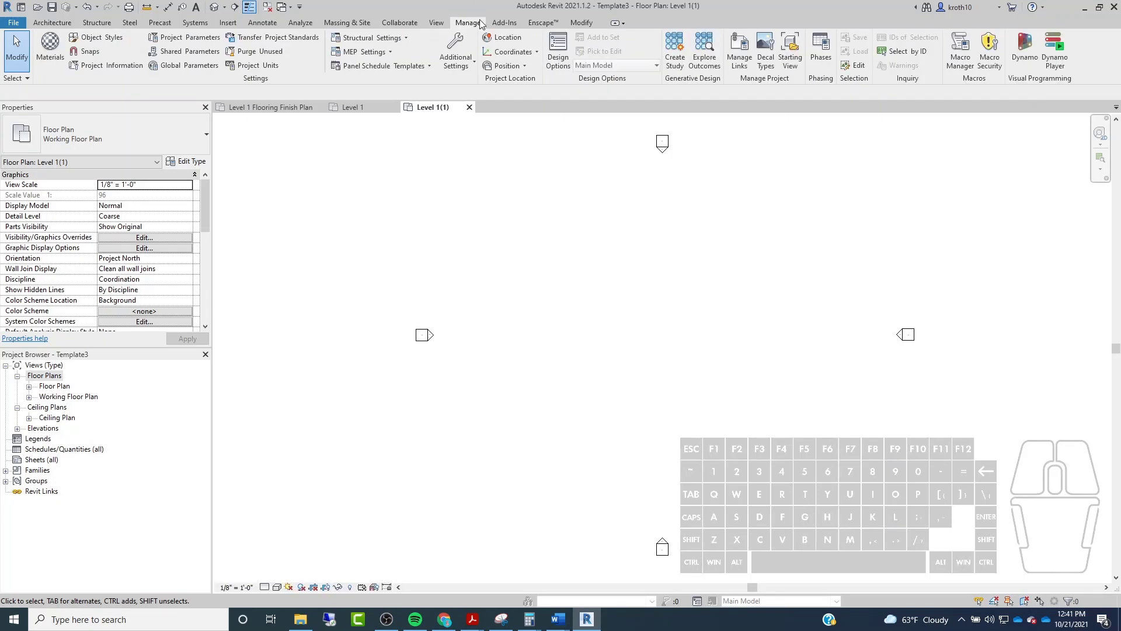
pyautogui.click(272, 57)
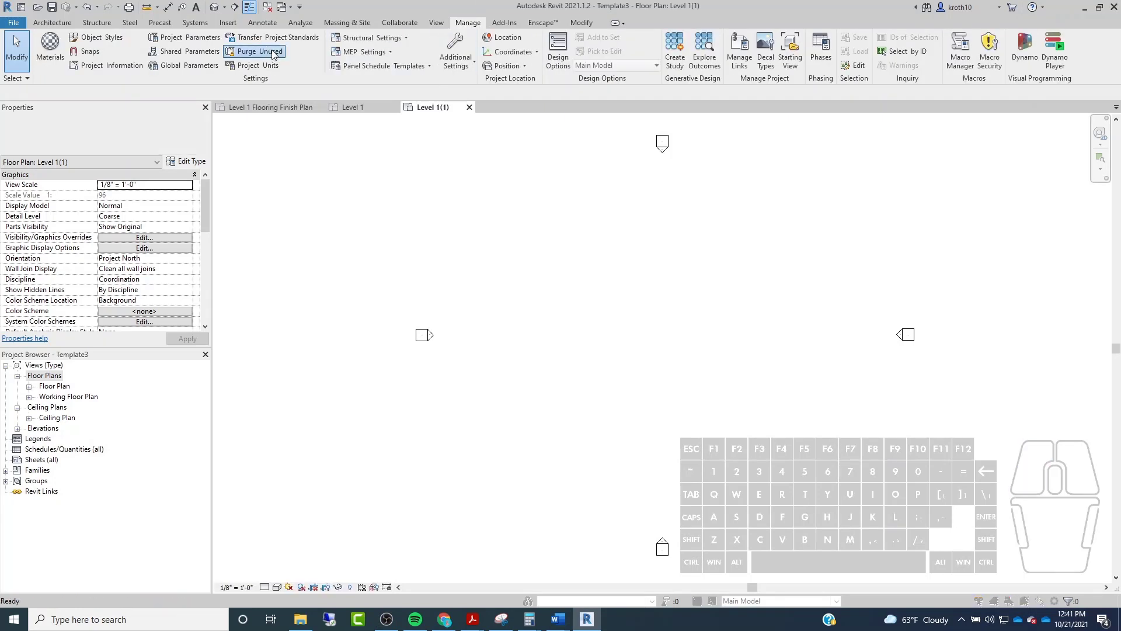
pyautogui.click(629, 163)
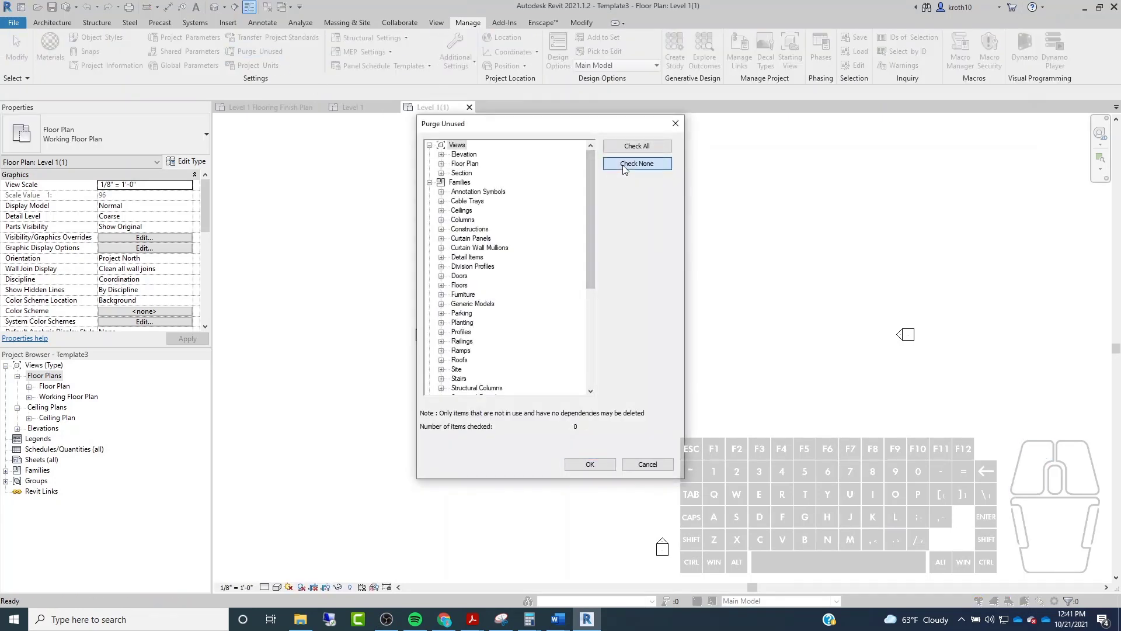
pyautogui.moveTo(589, 199); pyautogui.dragTo(593, 137)
pyautogui.click(441, 164)
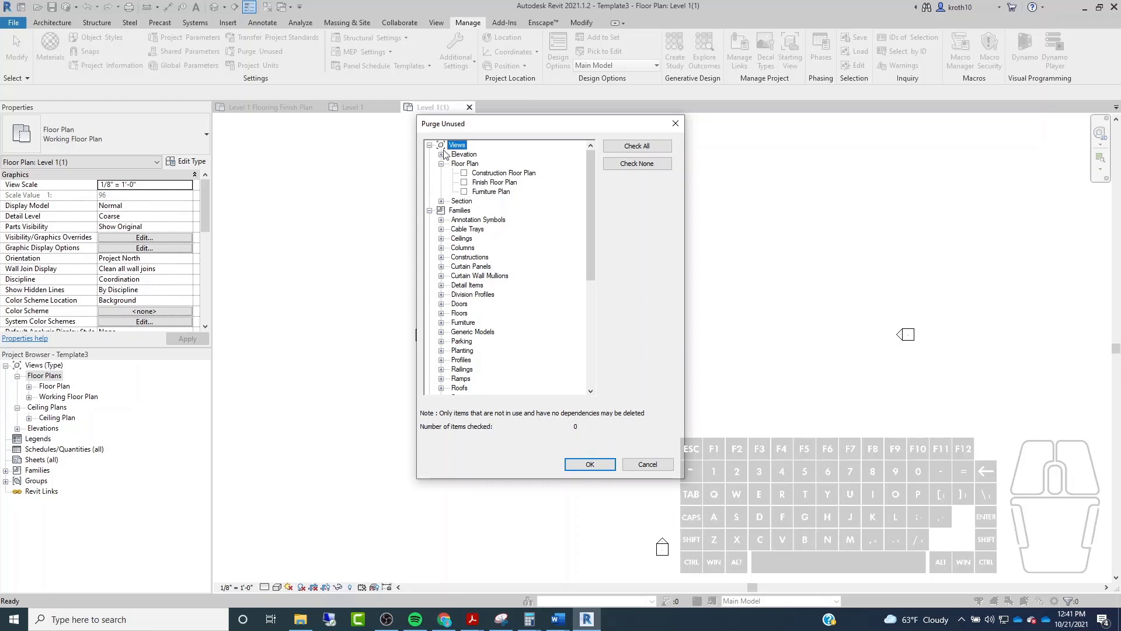
pyautogui.click(464, 182)
pyautogui.click(464, 182)
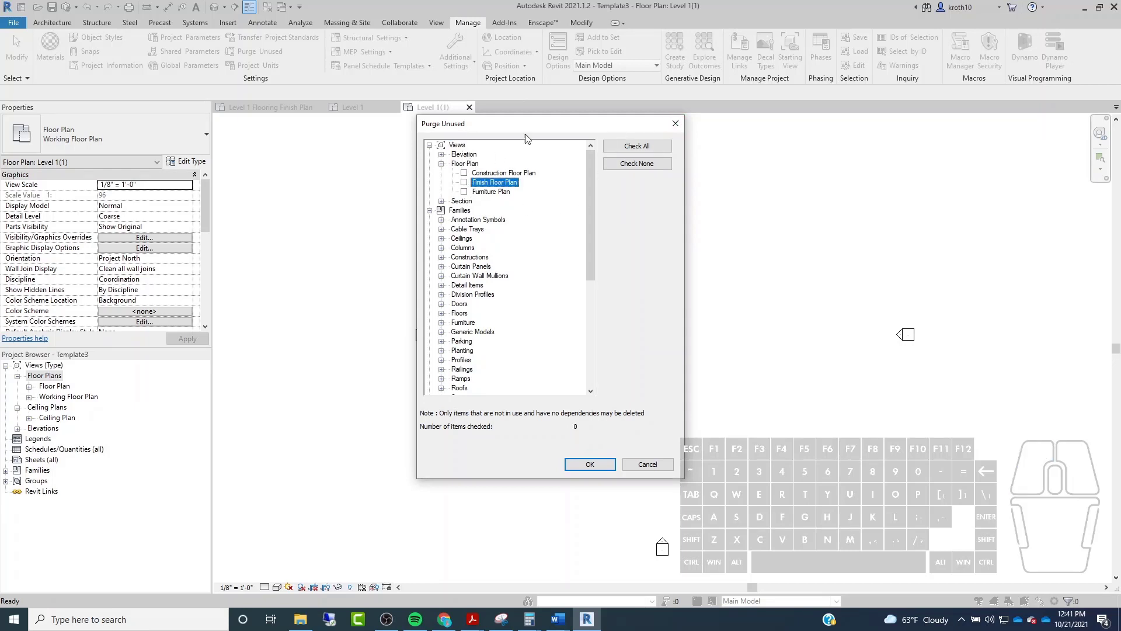
pyautogui.click(676, 123)
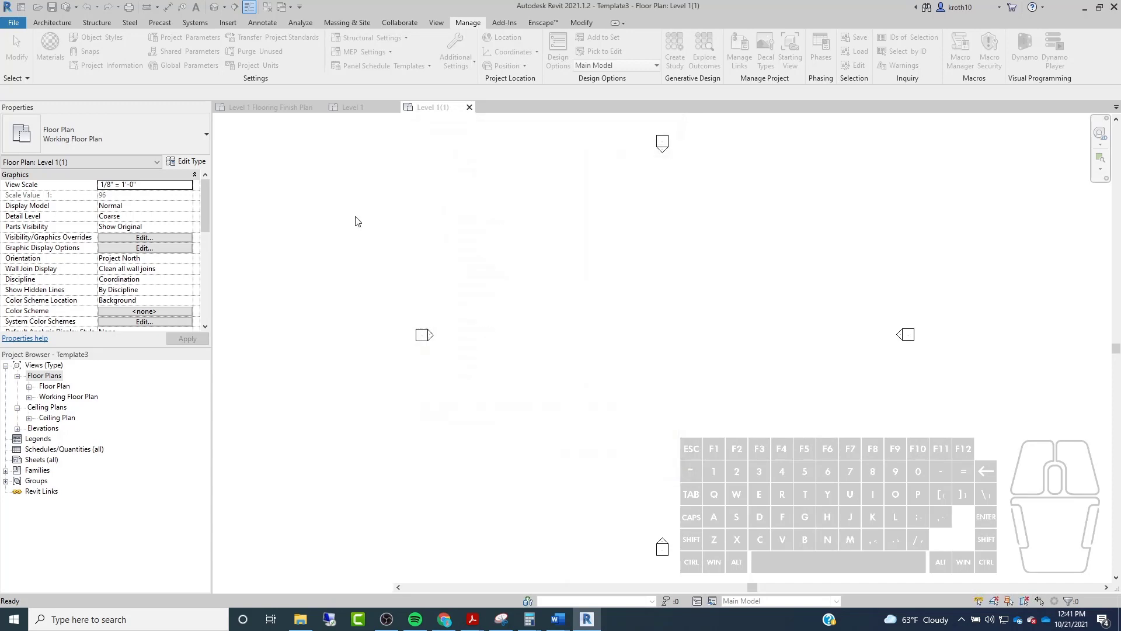
# Delete the Level 1(1) view from the Working Floor Plan group in the Project Browser.
pyautogui.click(28, 397)
pyautogui.rightClick(68, 408)
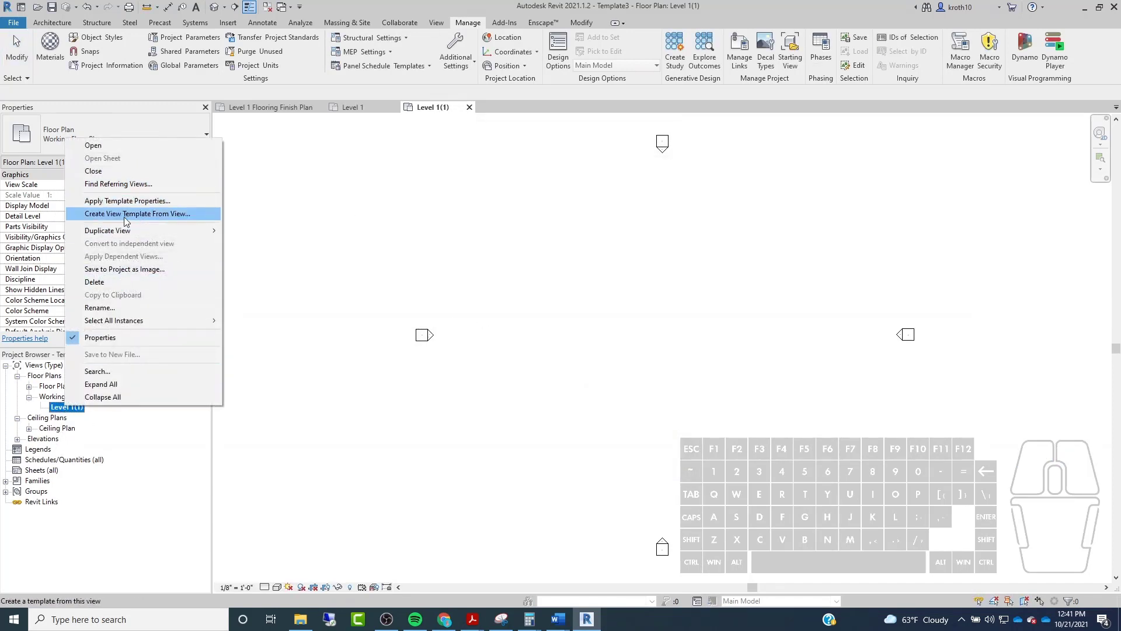
pyautogui.click(111, 282)
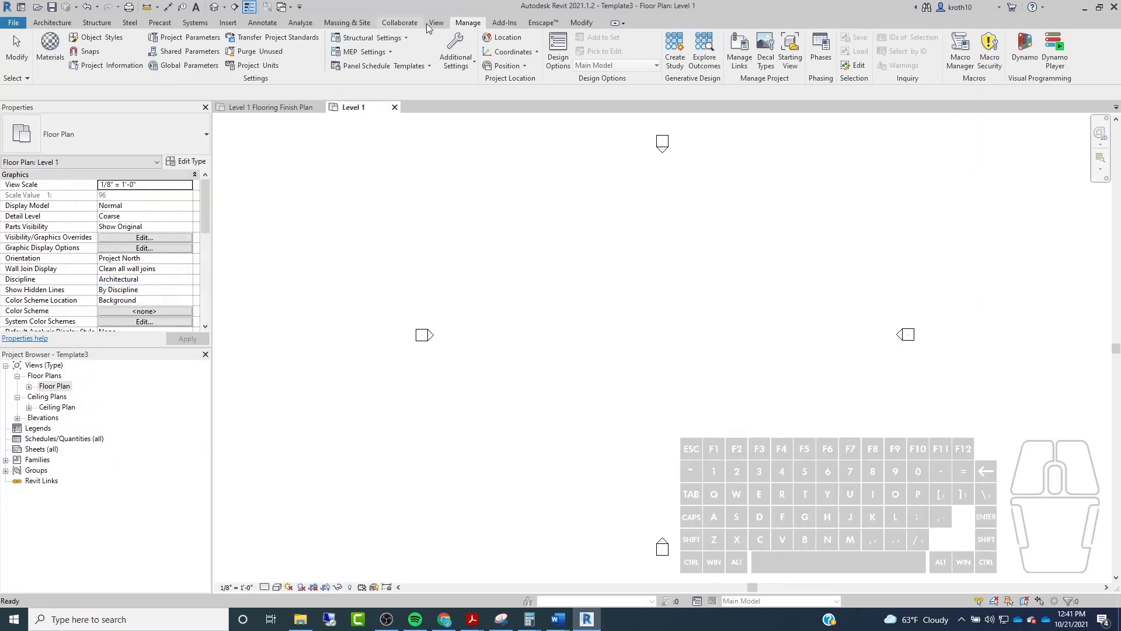
# Purge only the unused Working Floor Plan view type from the project, leaving all other items unchecked.
pyautogui.click(261, 52)
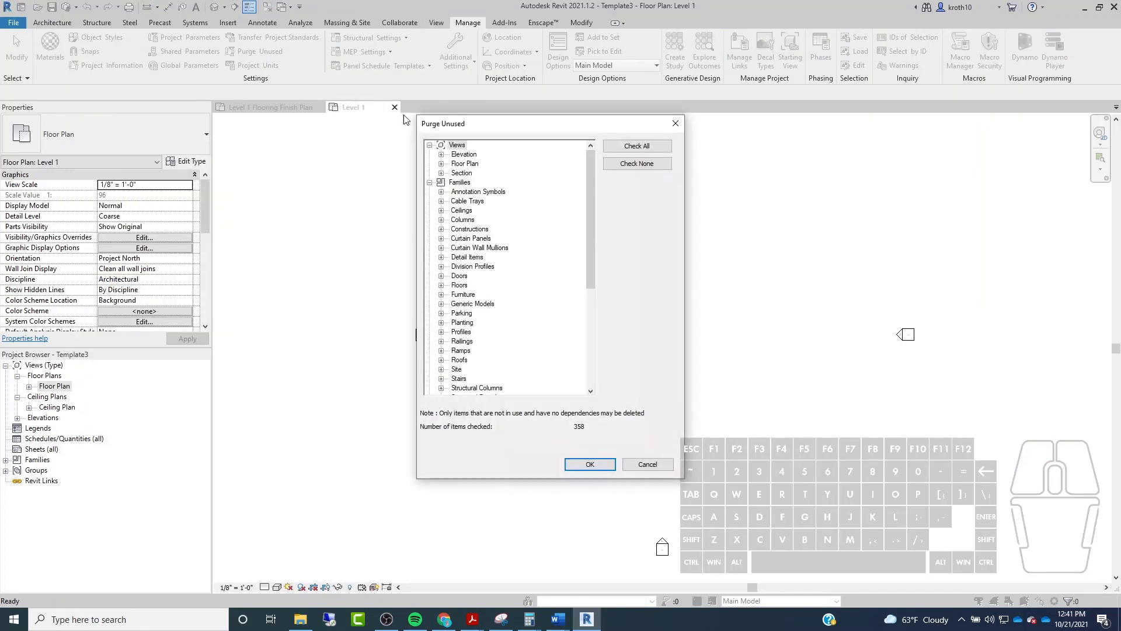
pyautogui.click(441, 164)
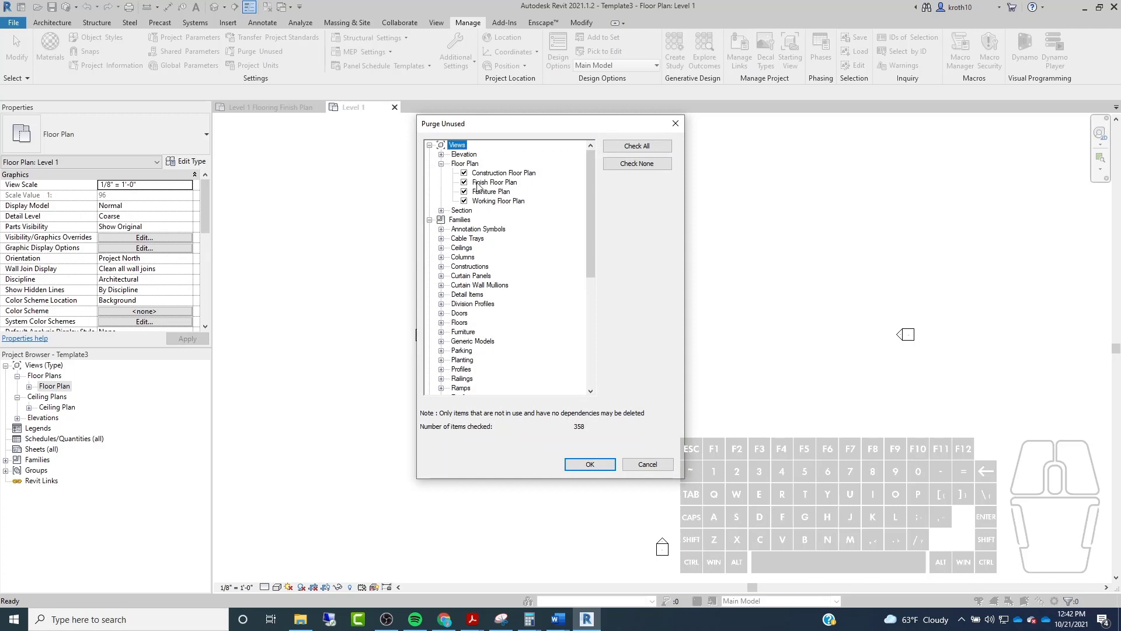
pyautogui.click(659, 167)
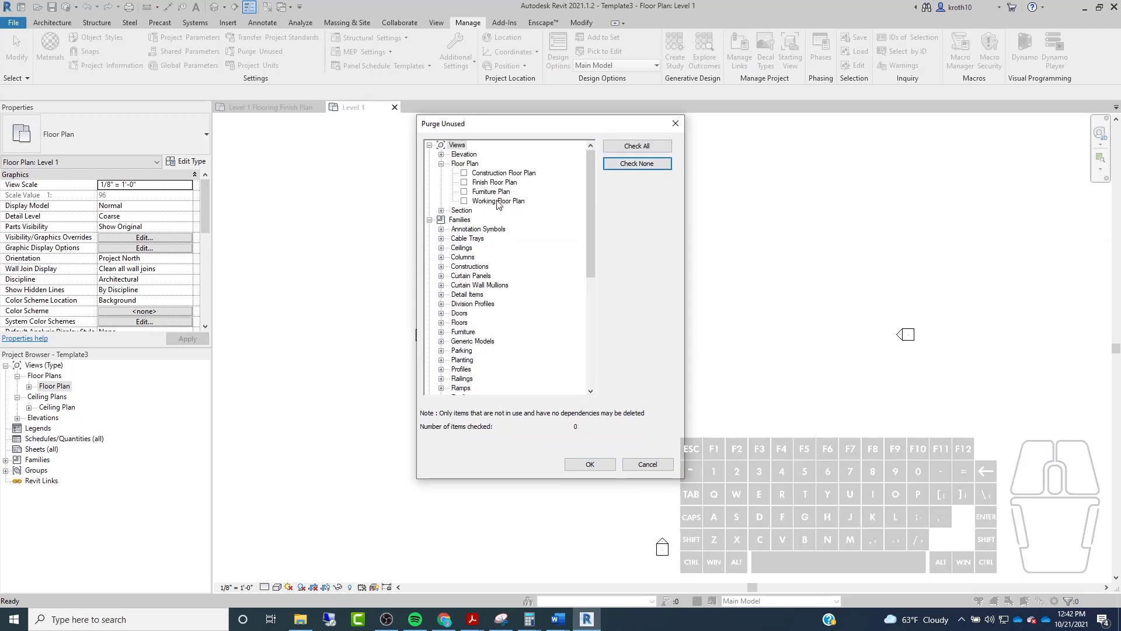
pyautogui.click(464, 202)
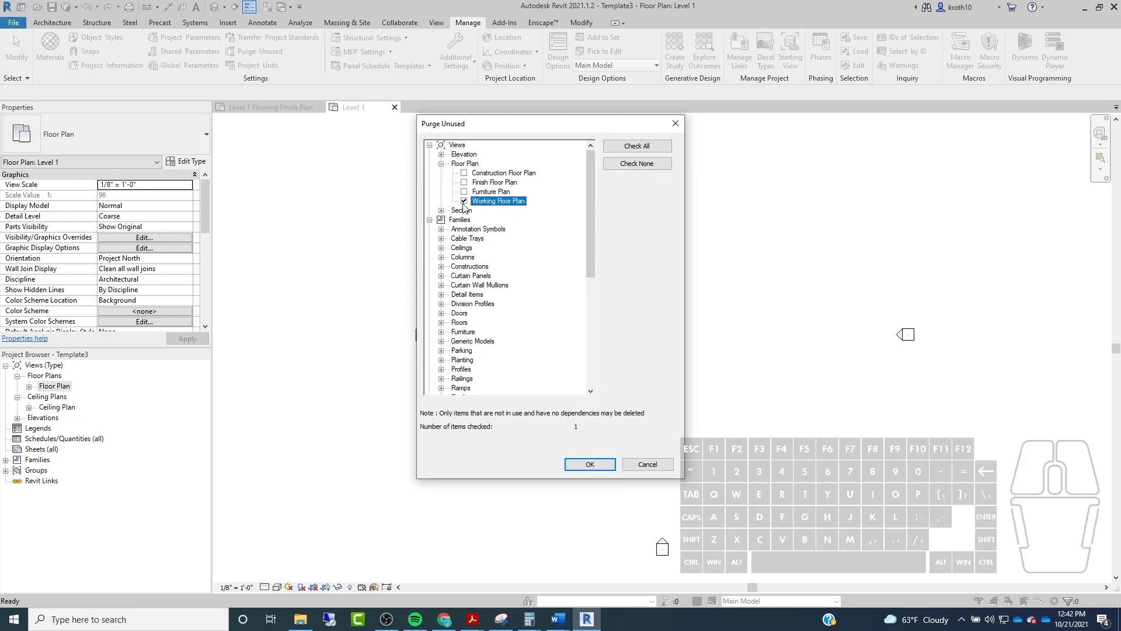
pyautogui.click(590, 467)
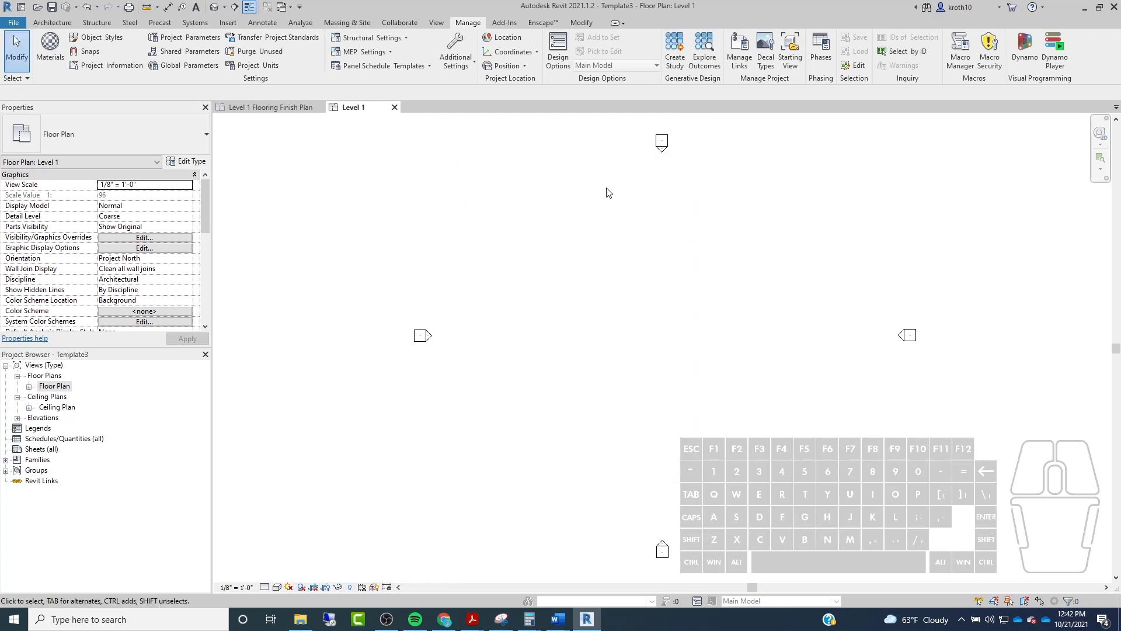
# Rename the original Floor Plan view type as "Working Floor Plan" through a new floor plan's type properties.
pyautogui.click(437, 23)
pyautogui.click(464, 67)
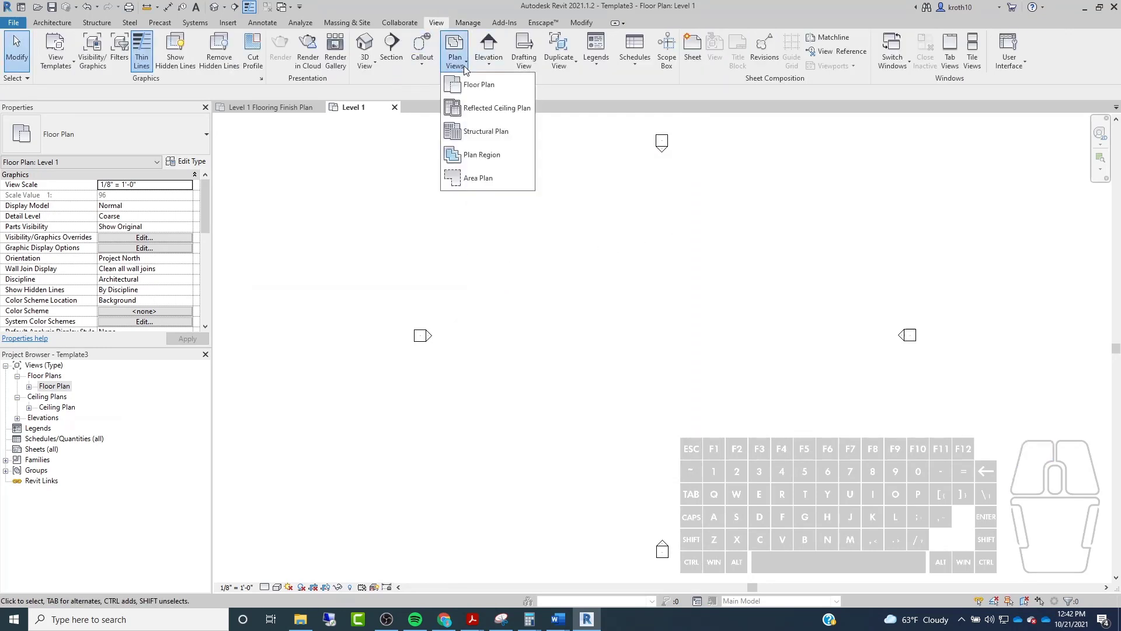
pyautogui.click(478, 85)
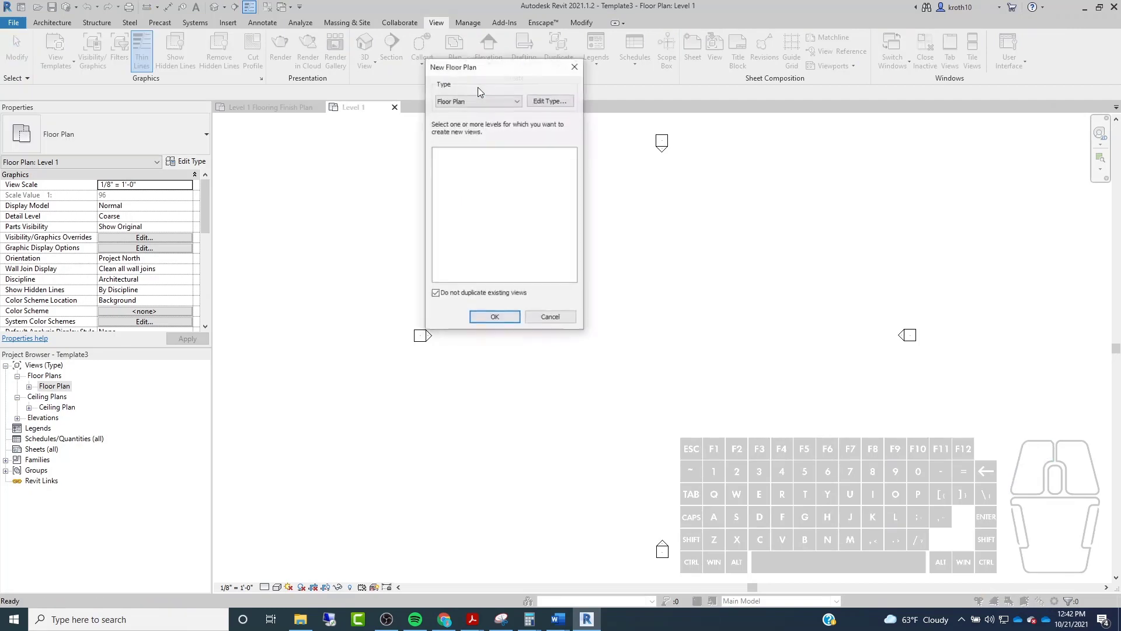
pyautogui.click(548, 101)
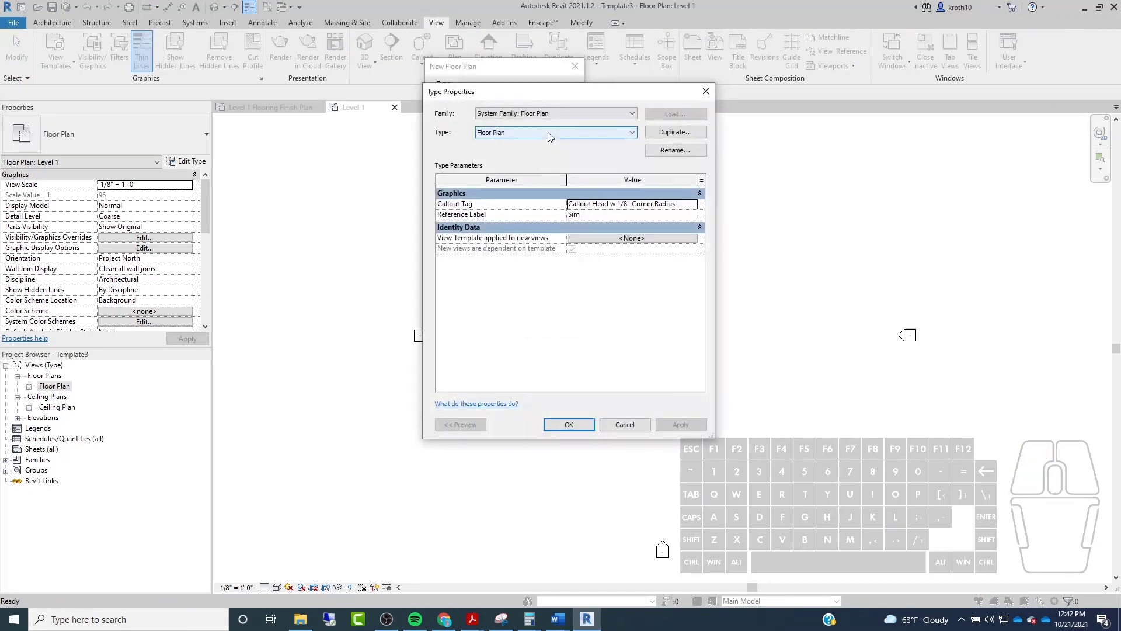
pyautogui.click(547, 132)
pyautogui.click(675, 151)
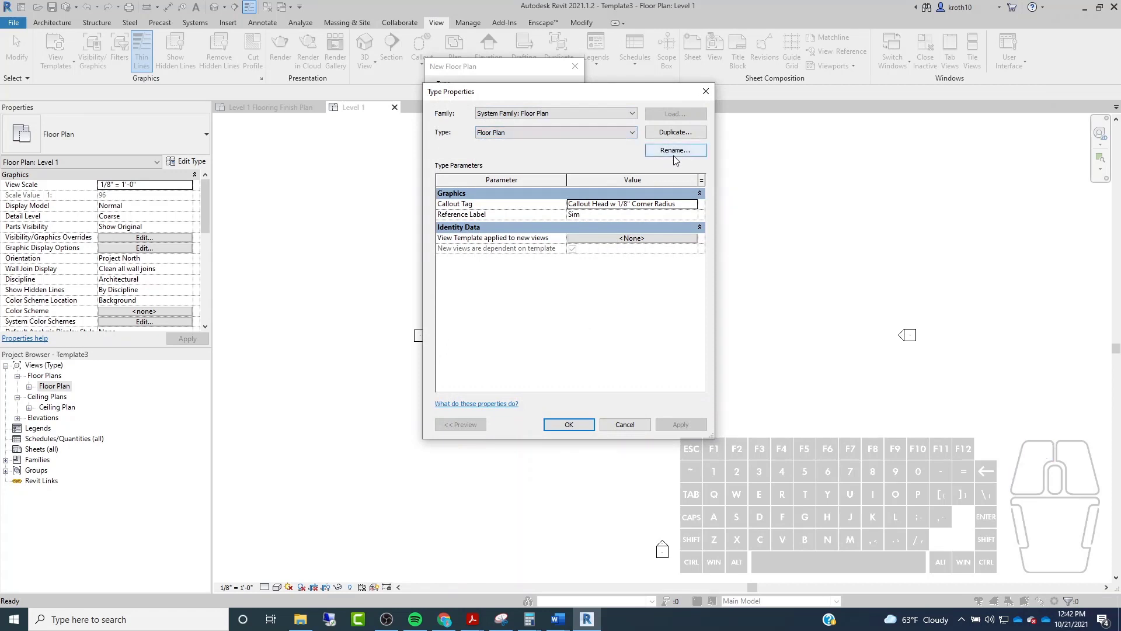
pyautogui.click(670, 153)
pyautogui.click(537, 267)
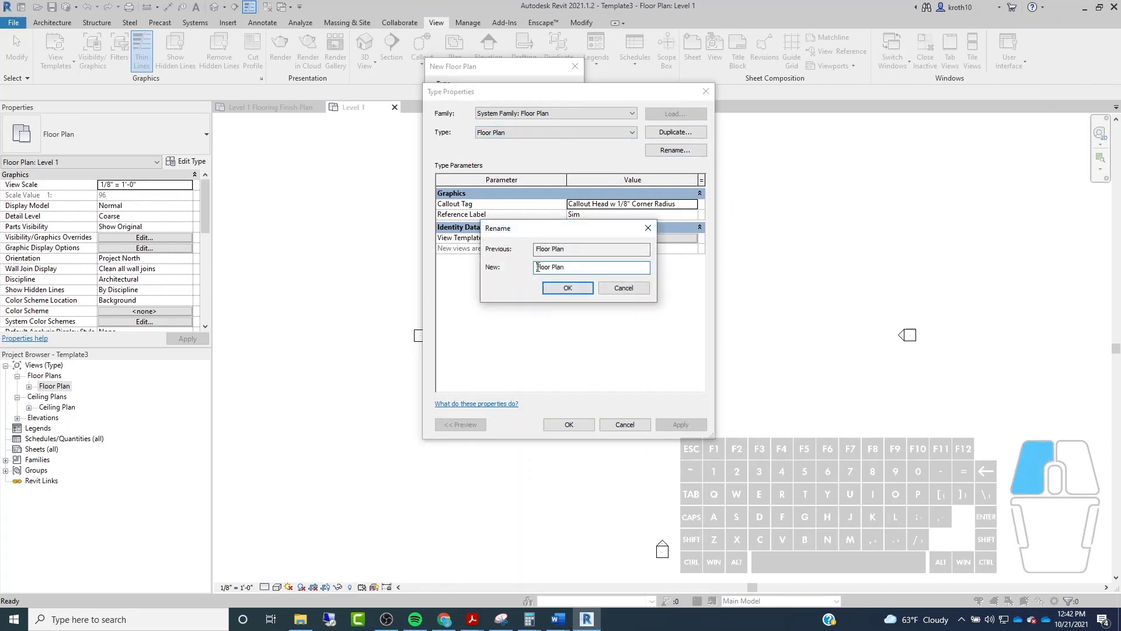
pyautogui.write('Working')
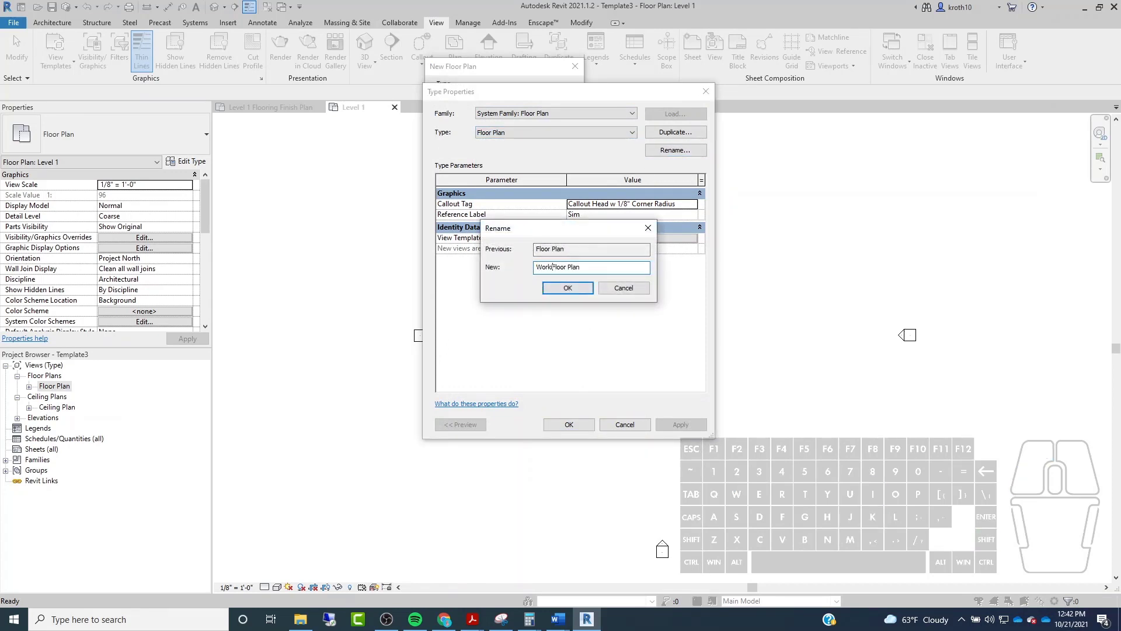
pyautogui.click(564, 285)
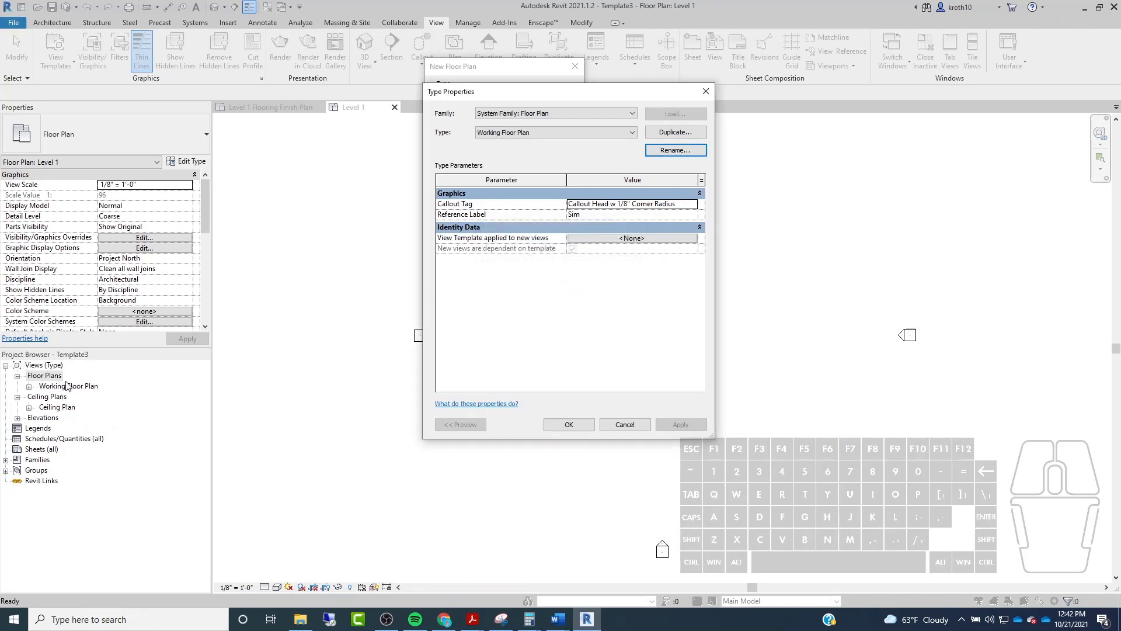
pyautogui.click(584, 425)
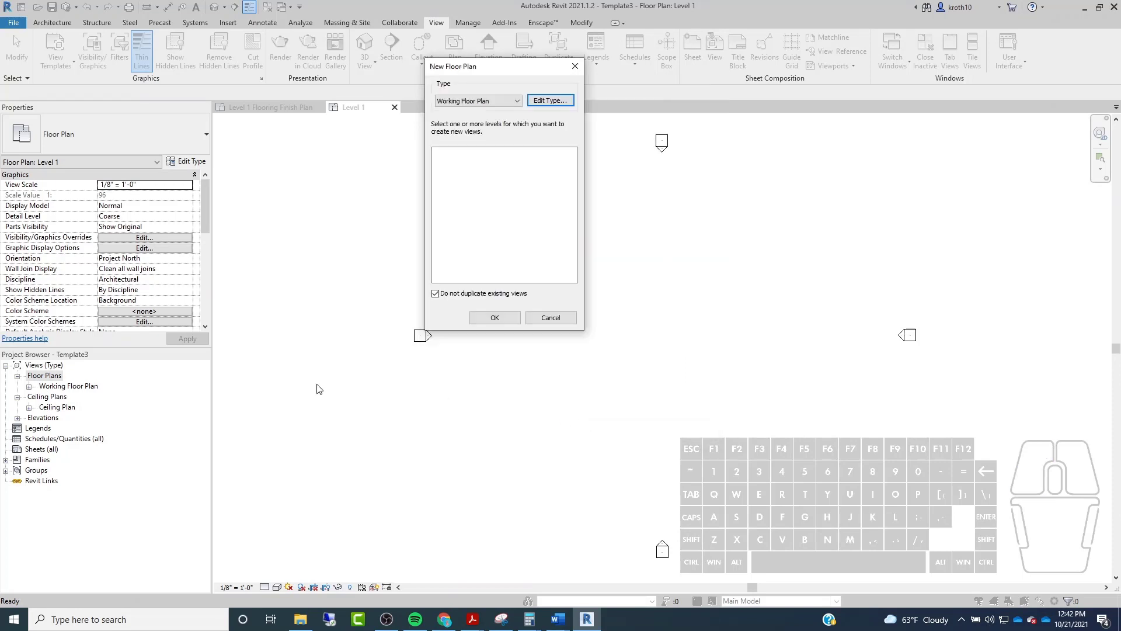
pyautogui.click(503, 321)
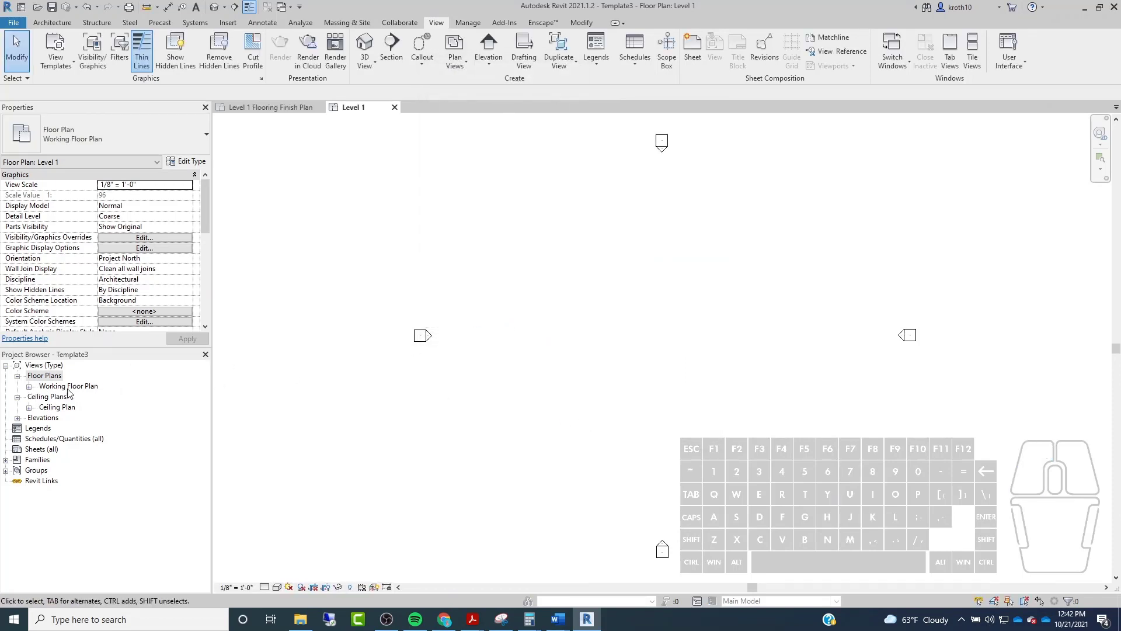
# Duplicate the Level 1 view of the Working Floor Plan group and change the copy's type to Construction Floor Plan.
pyautogui.click(29, 387)
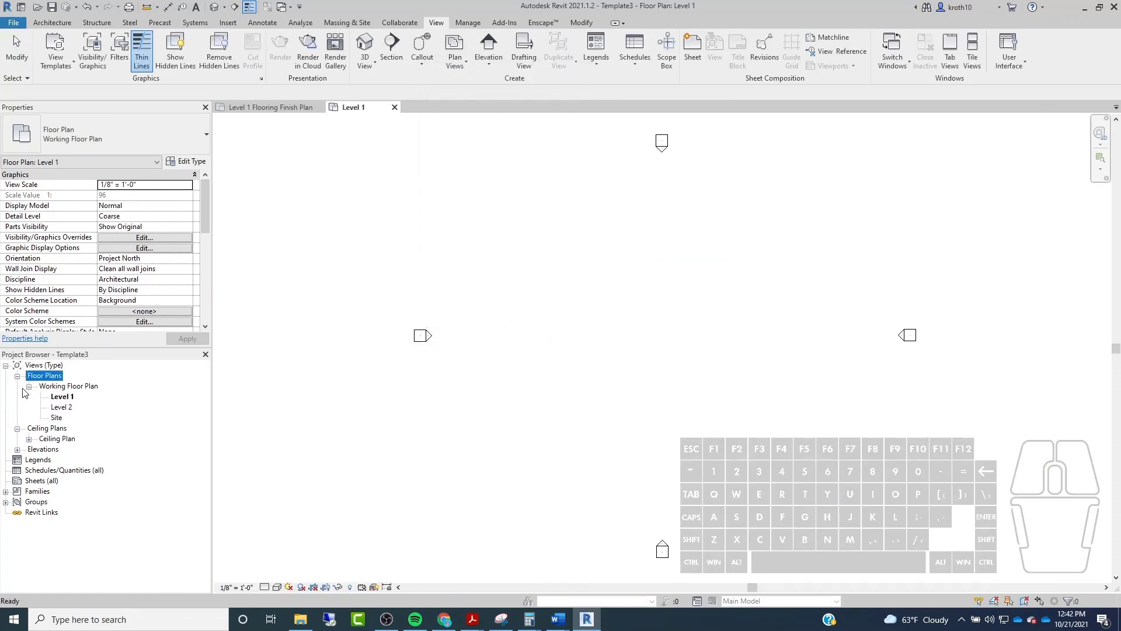
pyautogui.rightClick(68, 397)
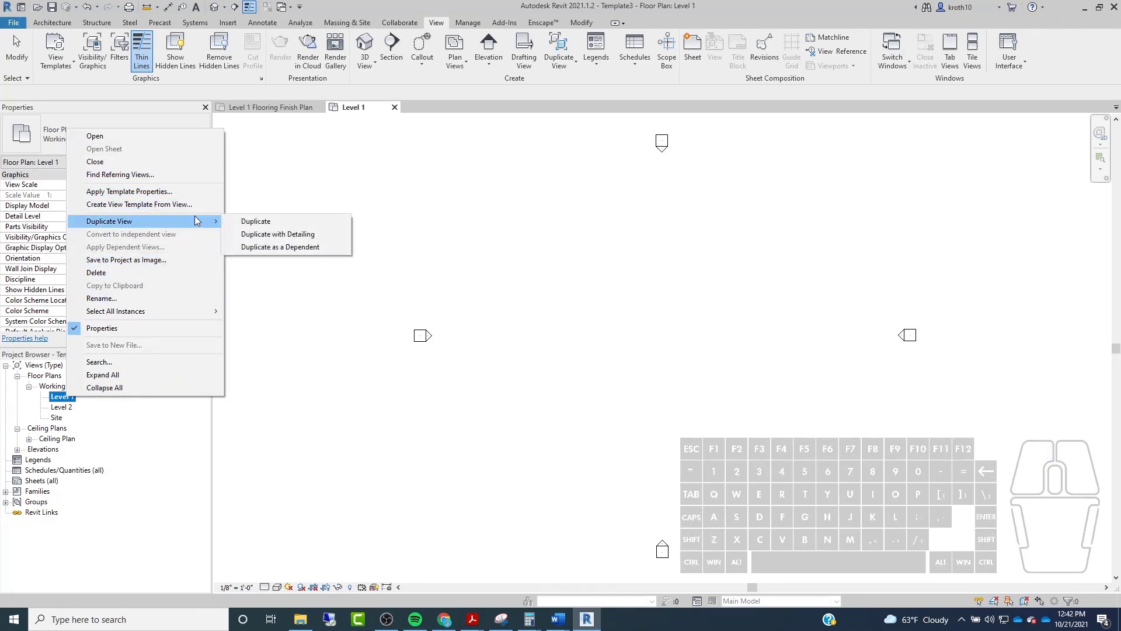
pyautogui.click(257, 221)
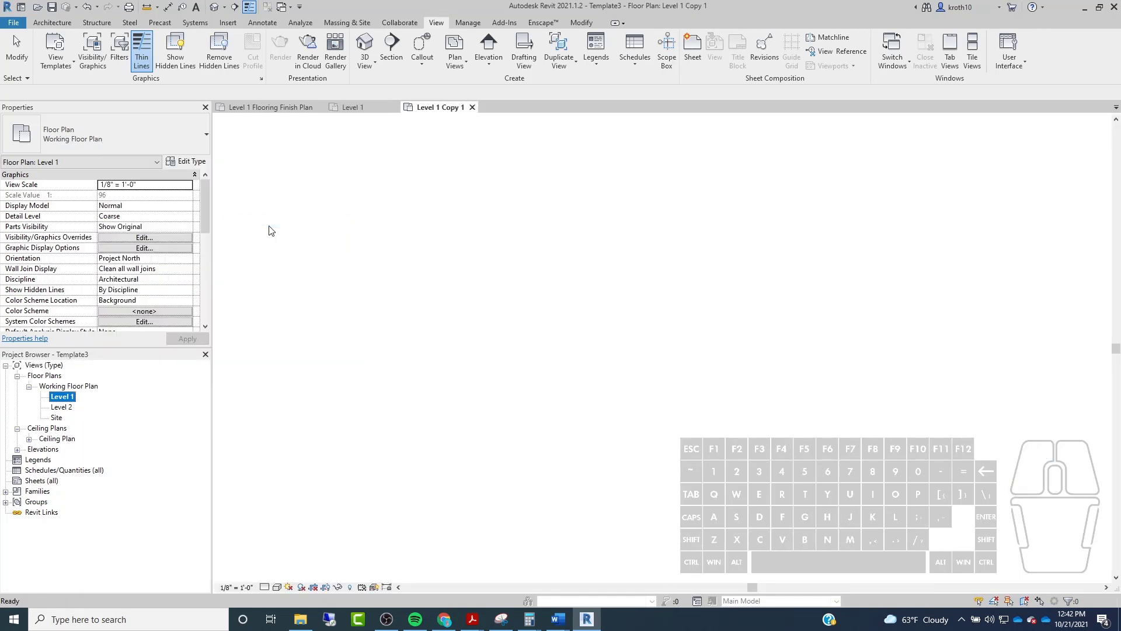
pyautogui.click(95, 137)
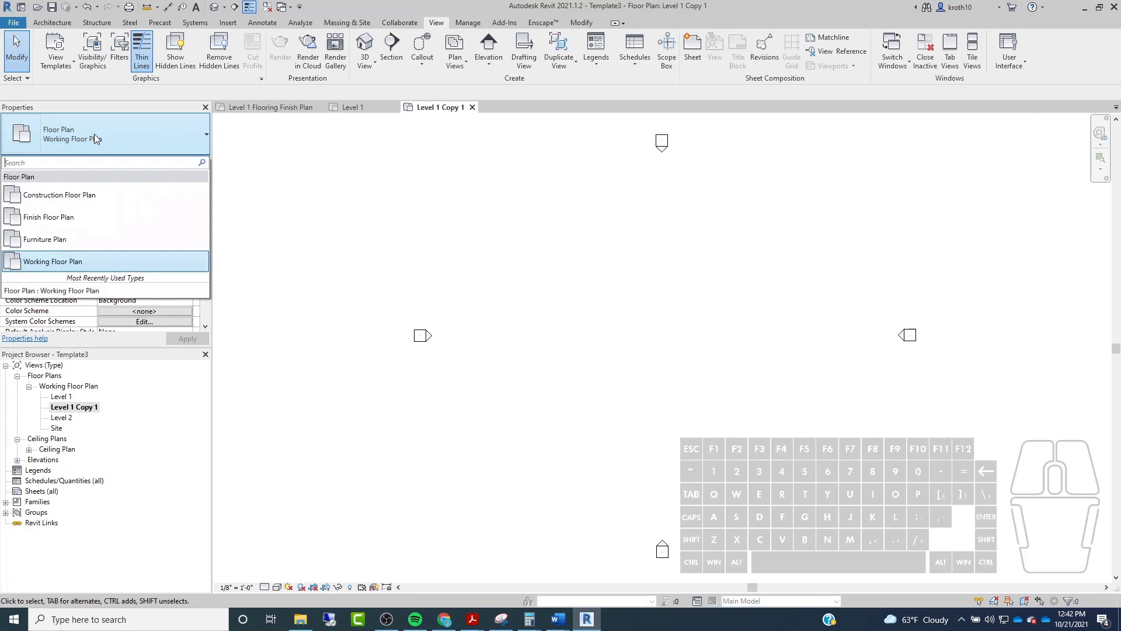
pyautogui.click(70, 196)
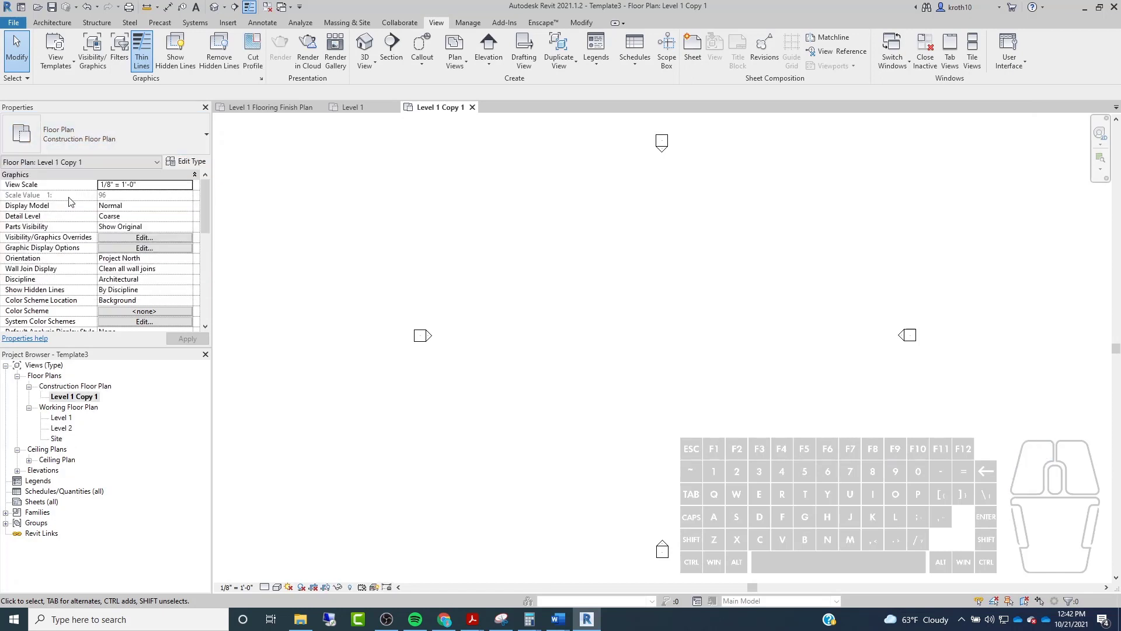
# Try to rename the duplicated view in the Construction Floor Plan group as "Level 1".
pyautogui.rightClick(83, 398)
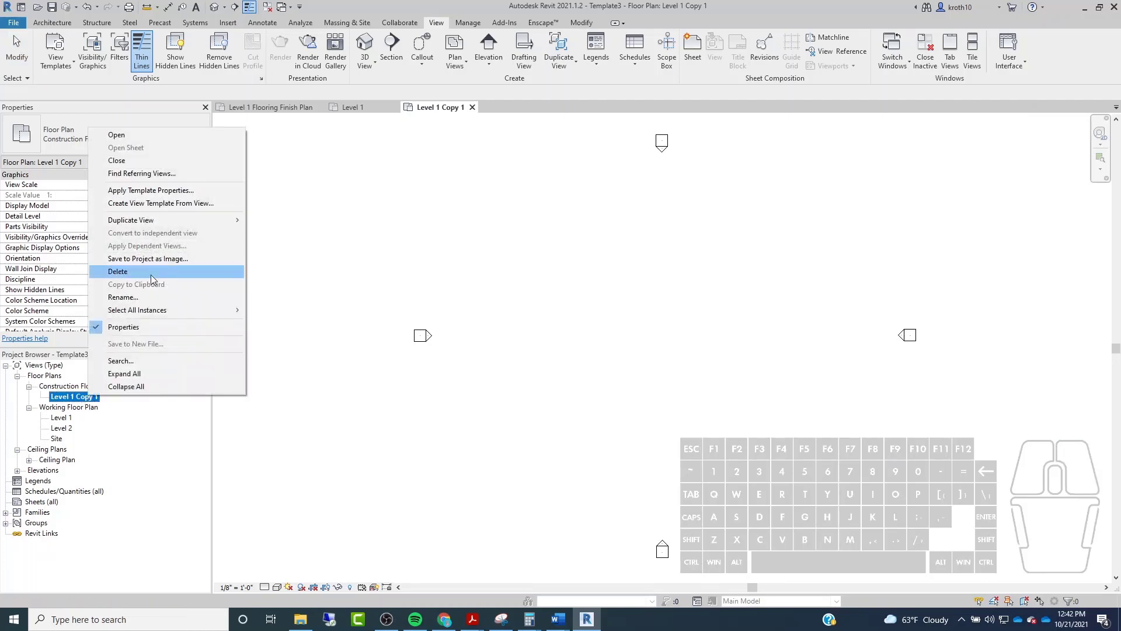
pyautogui.click(122, 297)
pyautogui.click(101, 396)
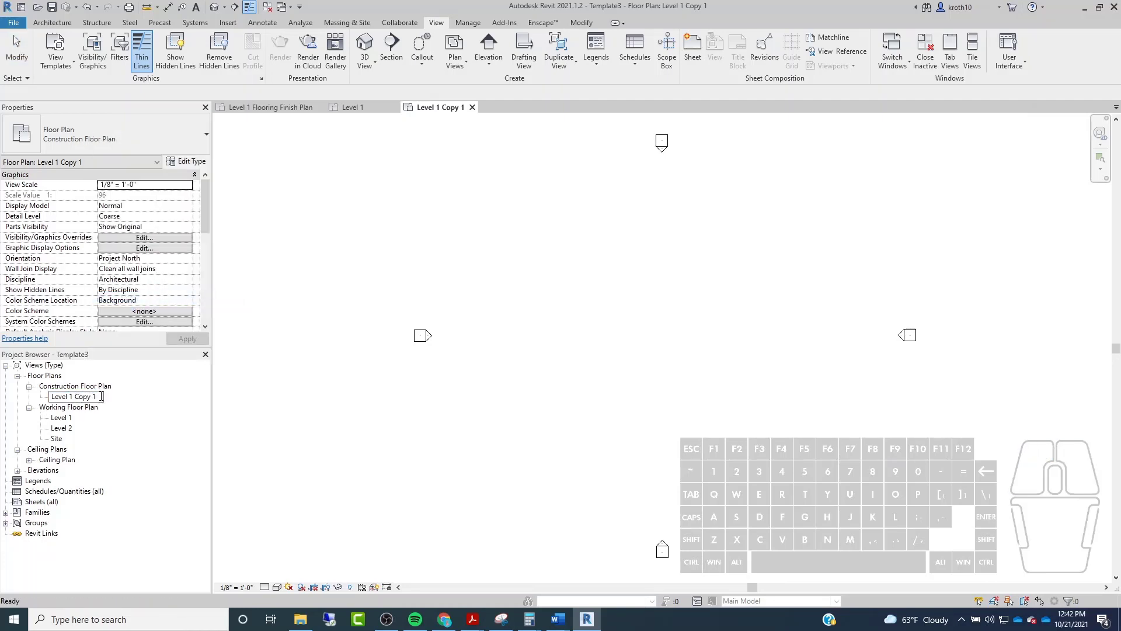
pyautogui.press('BackSpace')
pyautogui.press('BackSpace')
pyautogui.press('BackSpace')
pyautogui.press('BackSpace')
pyautogui.press('BackSpace')
pyautogui.press('BackSpace')
pyautogui.press('BackSpace')
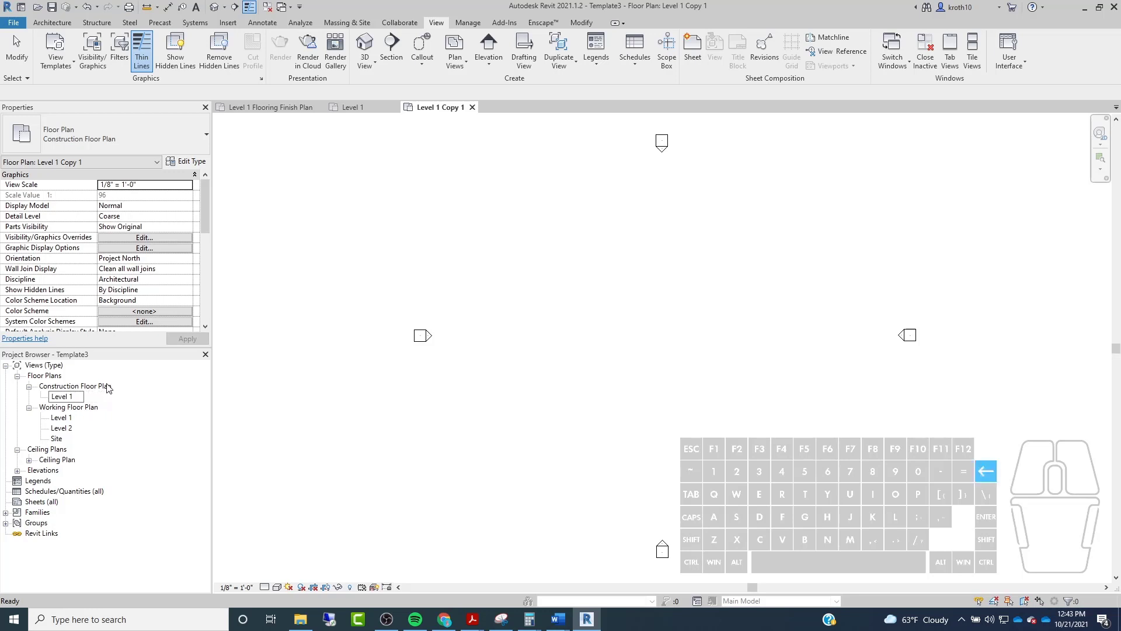
pyautogui.click(171, 450)
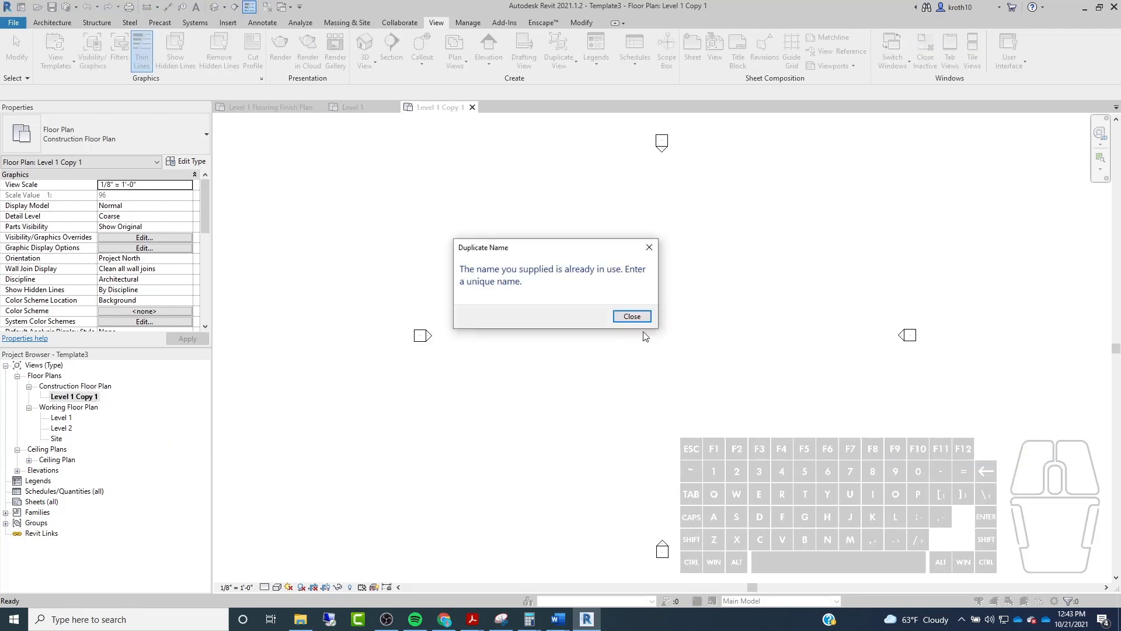
pyautogui.click(631, 316)
# Rename the duplicated view in the Construction Floor Plan group as "Level 1 Construction Plan".
pyautogui.rightClick(77, 397)
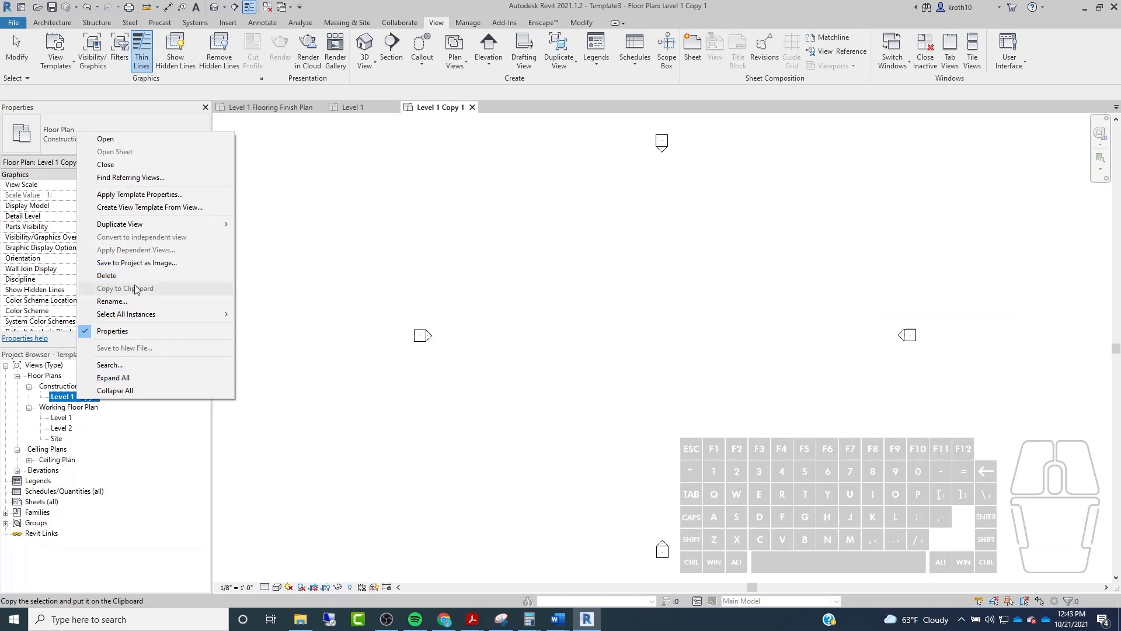
pyautogui.click(111, 301)
pyautogui.click(101, 396)
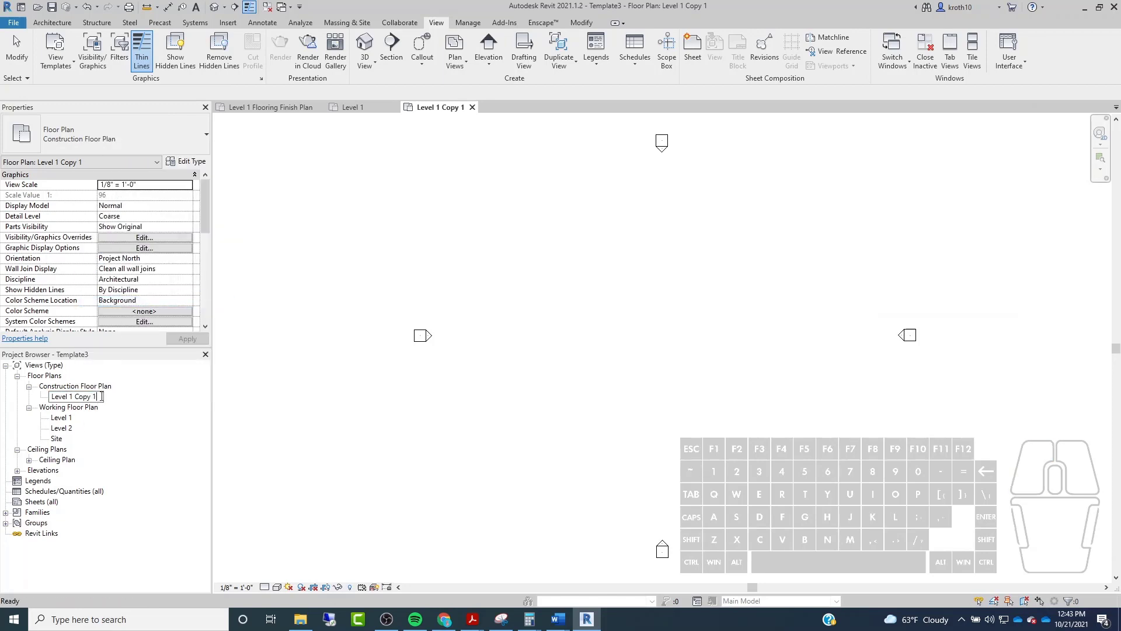
pyautogui.press('BackSpace')
pyautogui.press('BackSpace')
pyautogui.write('nstruction Plan')
pyautogui.press('Return')
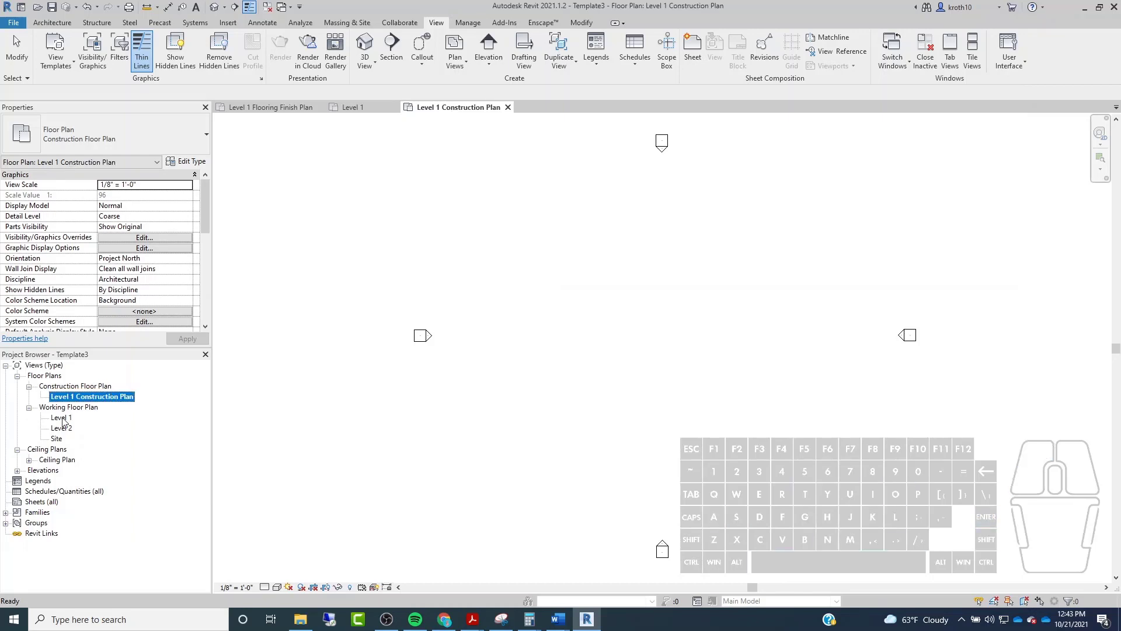
# Rename the Level 1 view in the Working Floor Plan group as "Level 1 Working Plan", renaming the corresponding level and views too.
pyautogui.click(63, 421)
pyautogui.rightClick(63, 420)
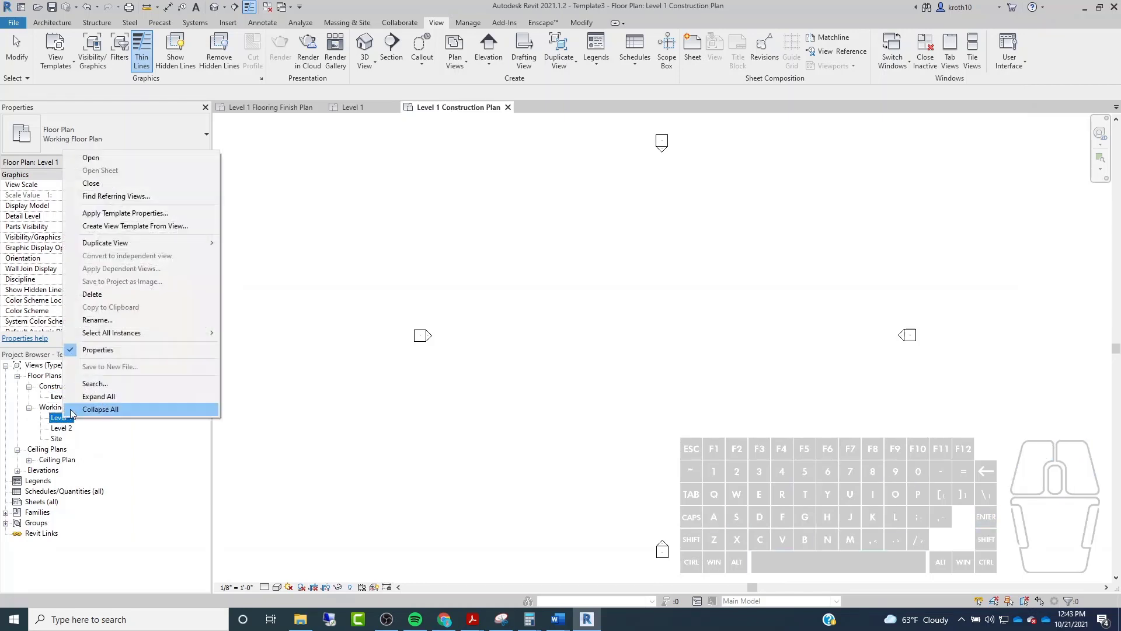
pyautogui.click(93, 320)
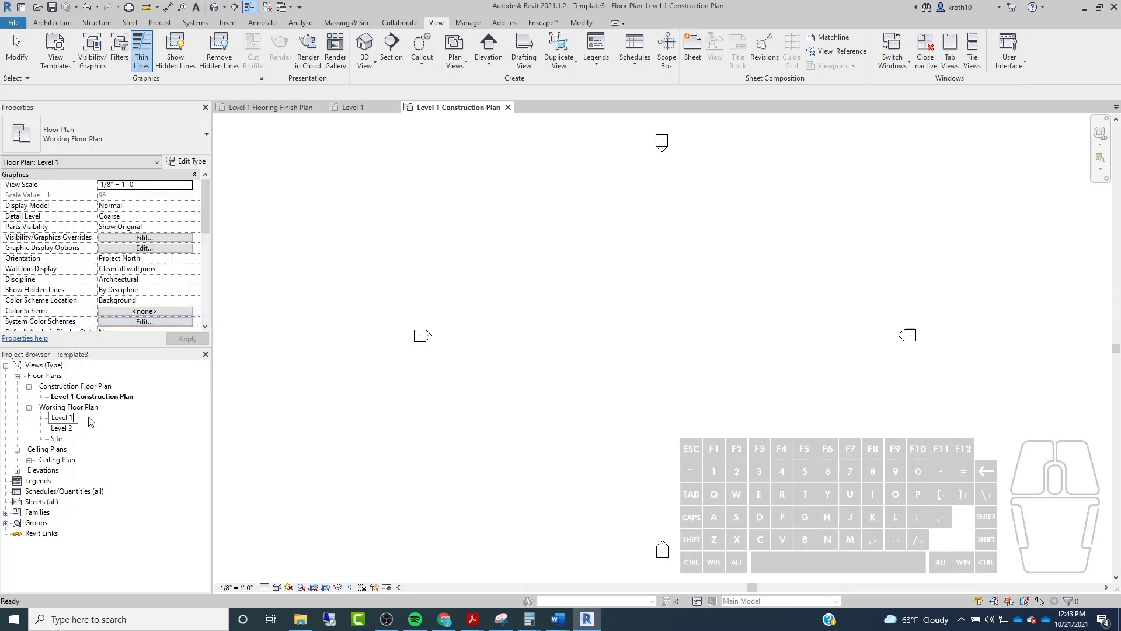
pyautogui.write('Working Plan')
pyautogui.click(119, 438)
pyautogui.click(589, 317)
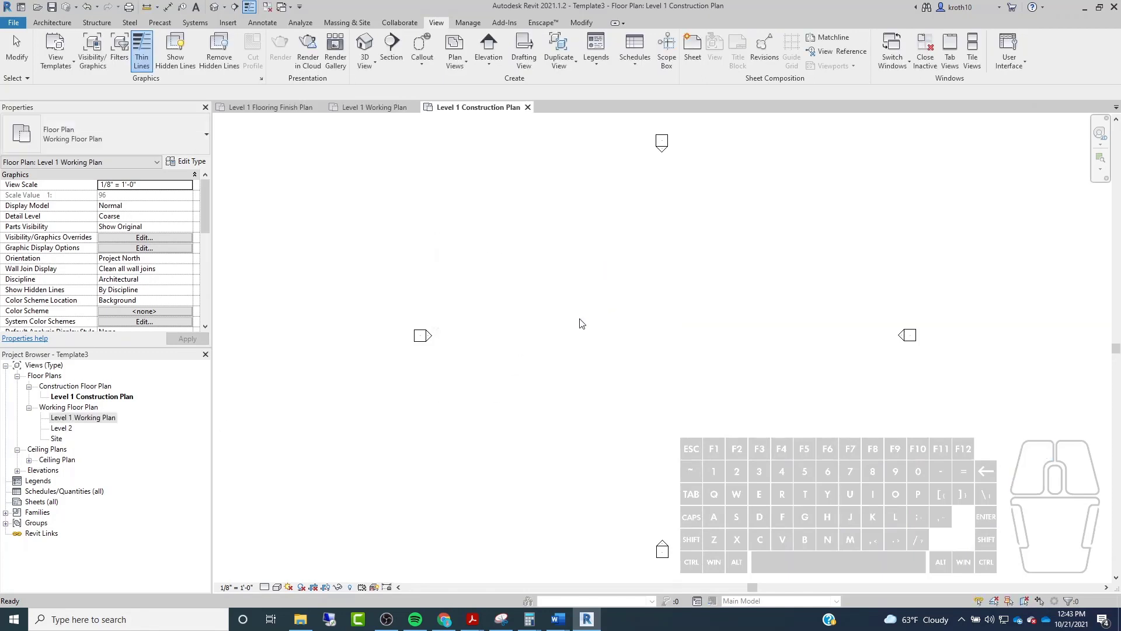
# Rename the Level 2 view in the Working Floor Plan group as "Level 2 Working Plan", including the corresponding level and views.
pyautogui.rightClick(75, 433)
pyautogui.click(63, 428)
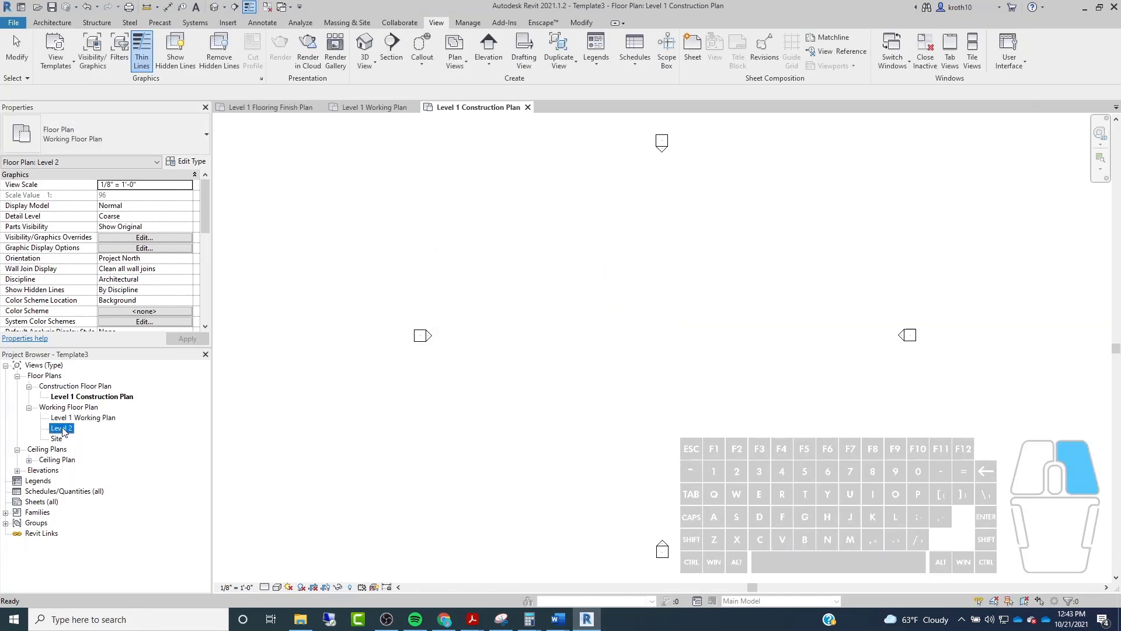
pyautogui.rightClick(62, 428)
pyautogui.click(114, 329)
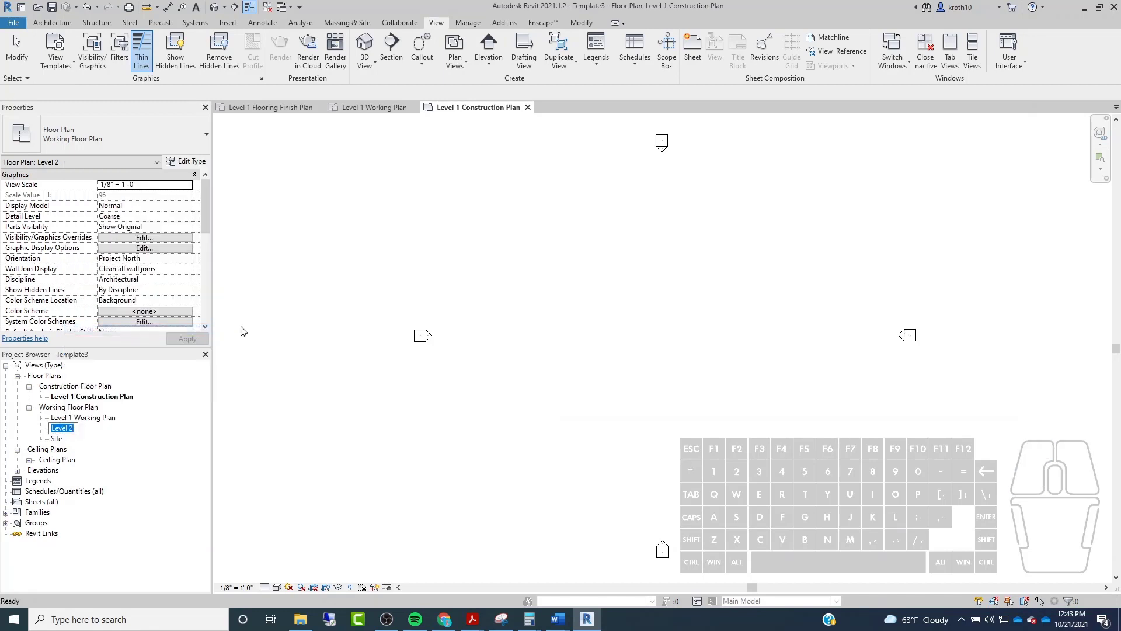
pyautogui.click(75, 428)
pyautogui.write('Working Plan')
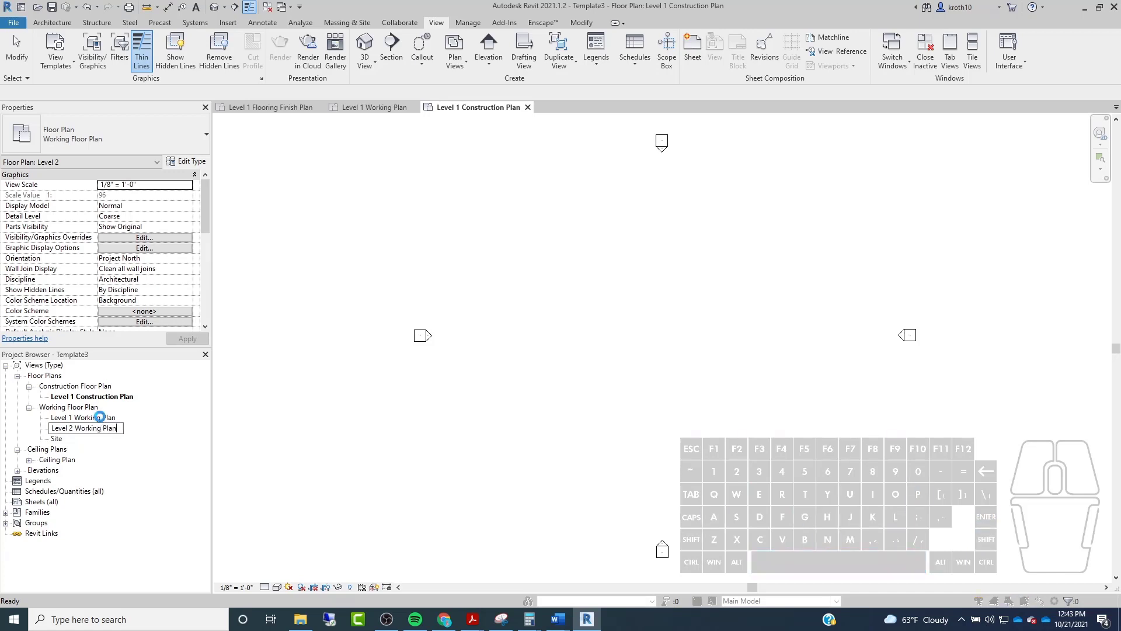
pyautogui.press('Return')
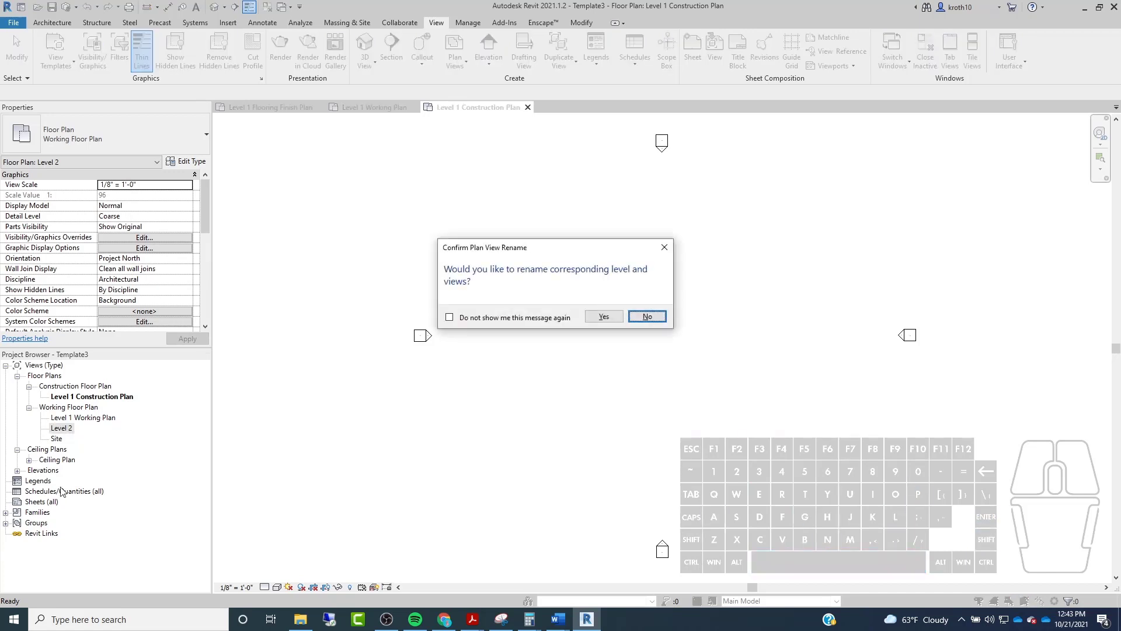
pyautogui.click(612, 317)
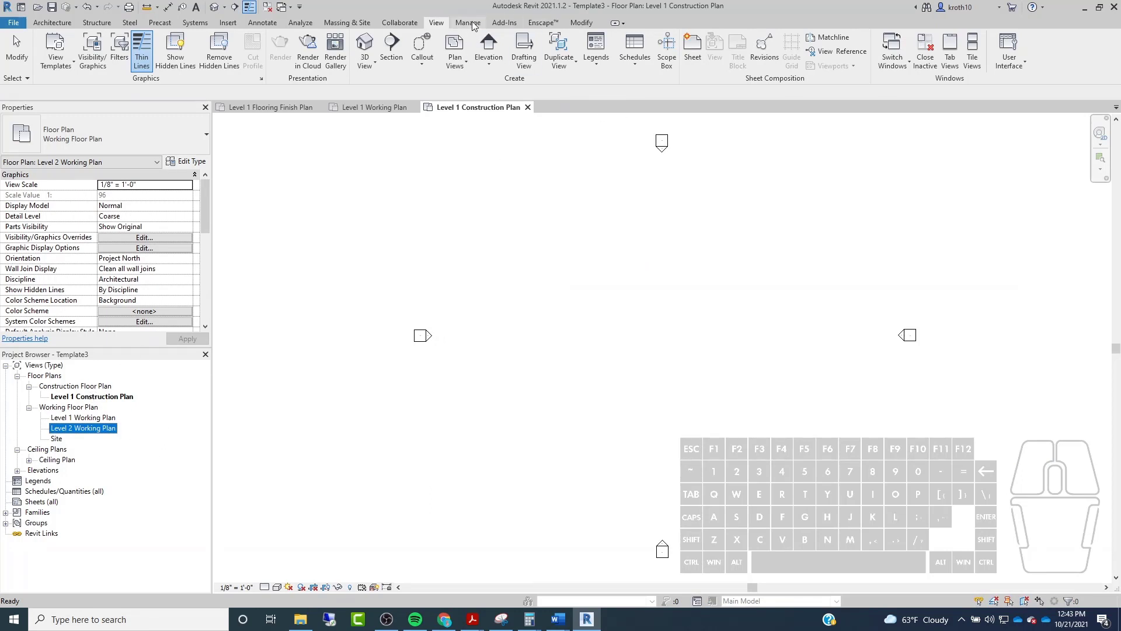
# Create a new floor plan of type Construction Floor Plan for the Level 2 Working Plan level.
pyautogui.click(455, 58)
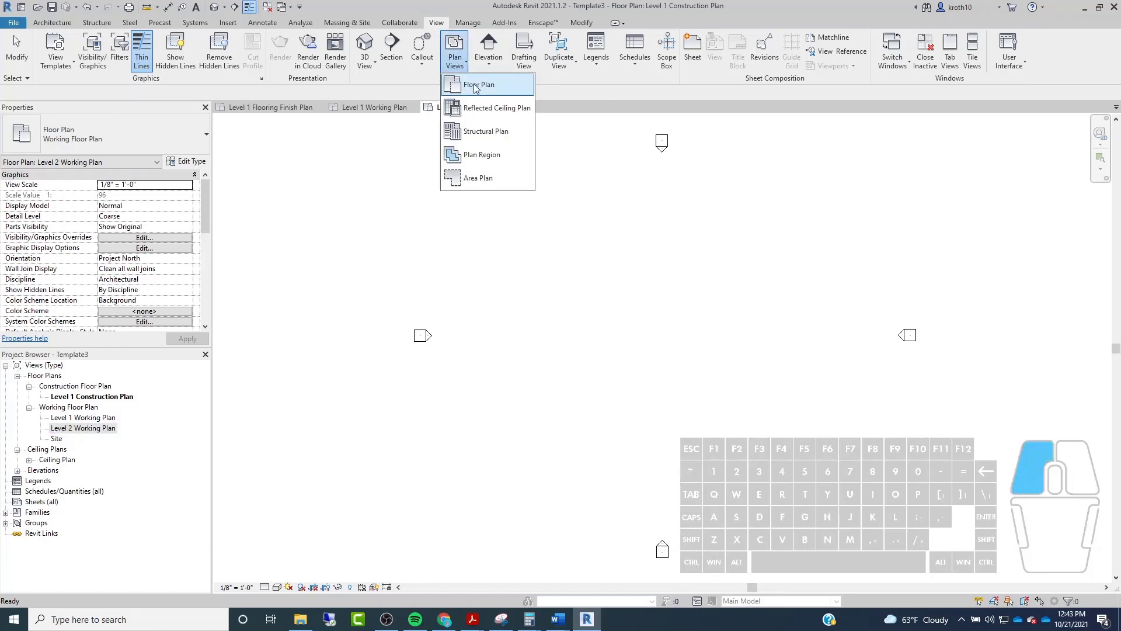
pyautogui.click(470, 83)
pyautogui.click(476, 101)
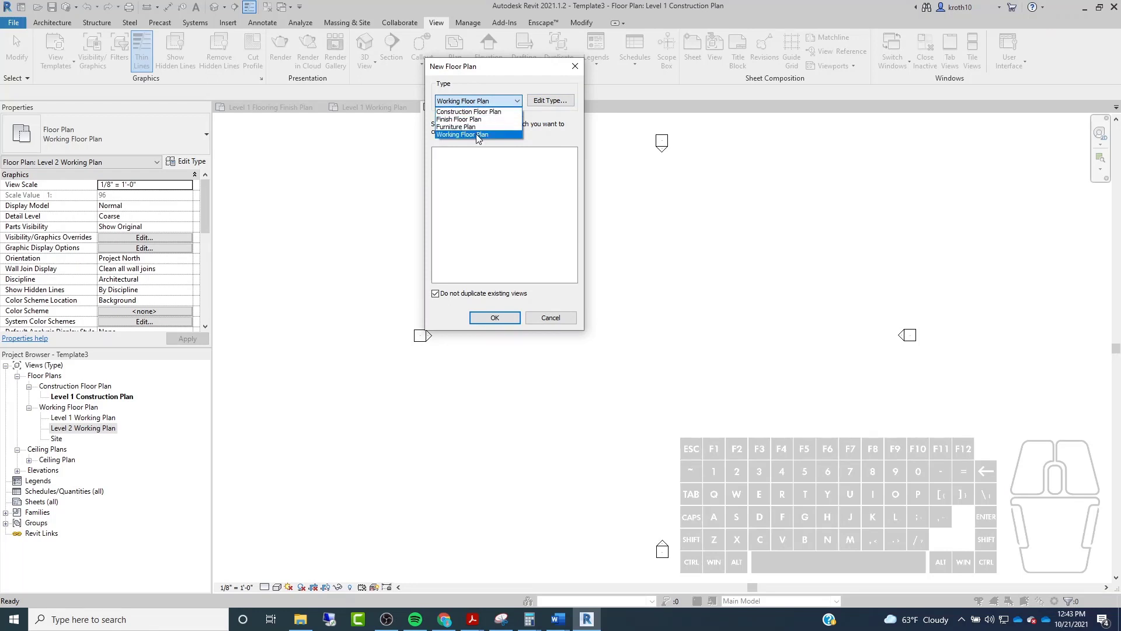
pyautogui.click(464, 112)
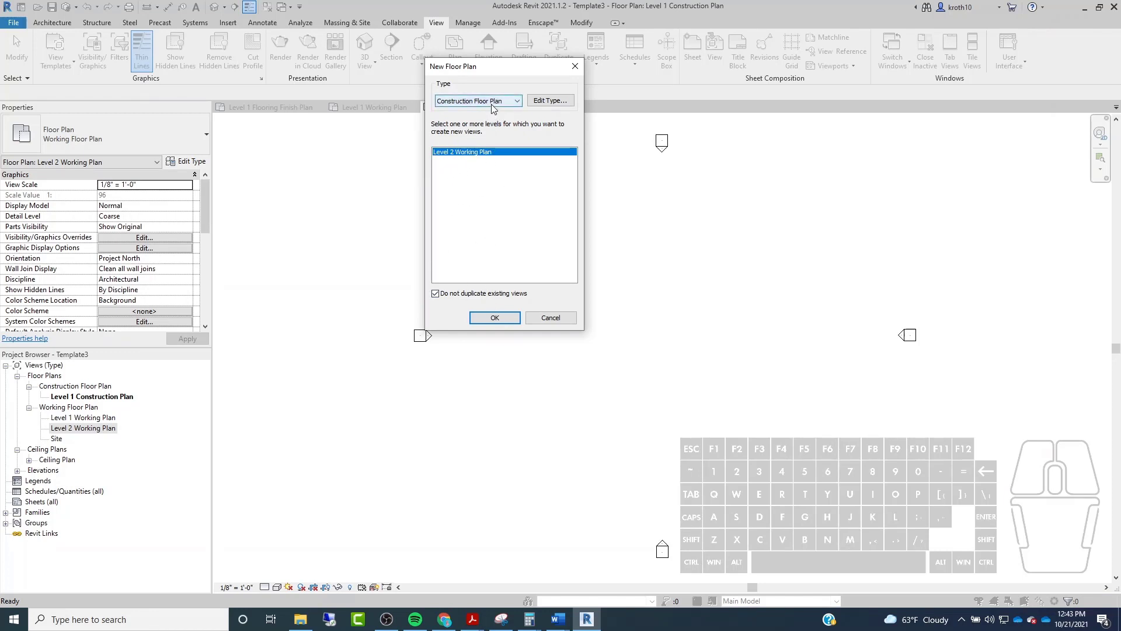
pyautogui.click(473, 315)
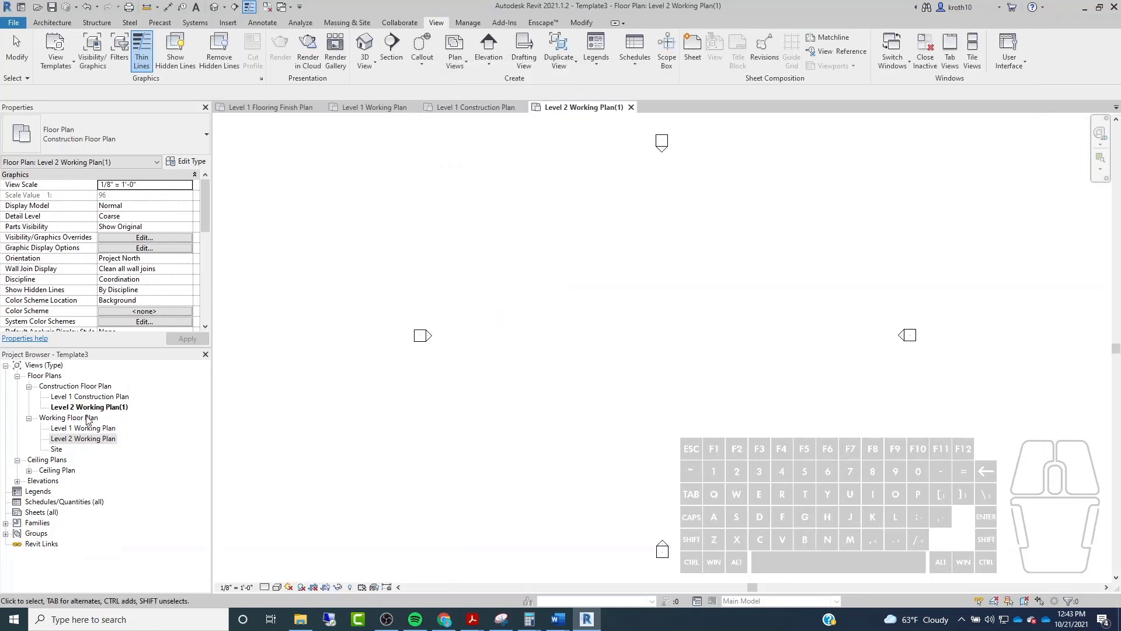
# Rename the new second-level view in the Construction Floor Plan group as "Level 2 Construction Plan".
pyautogui.rightClick(114, 409)
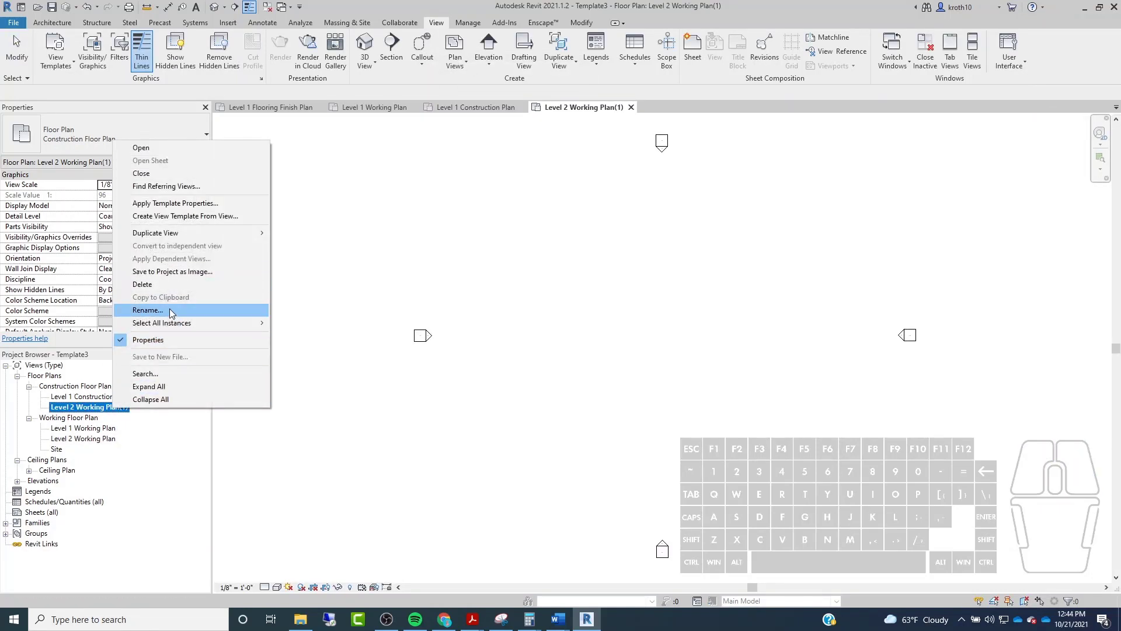
pyautogui.click(193, 310)
pyautogui.moveTo(73, 407); pyautogui.dragTo(193, 403)
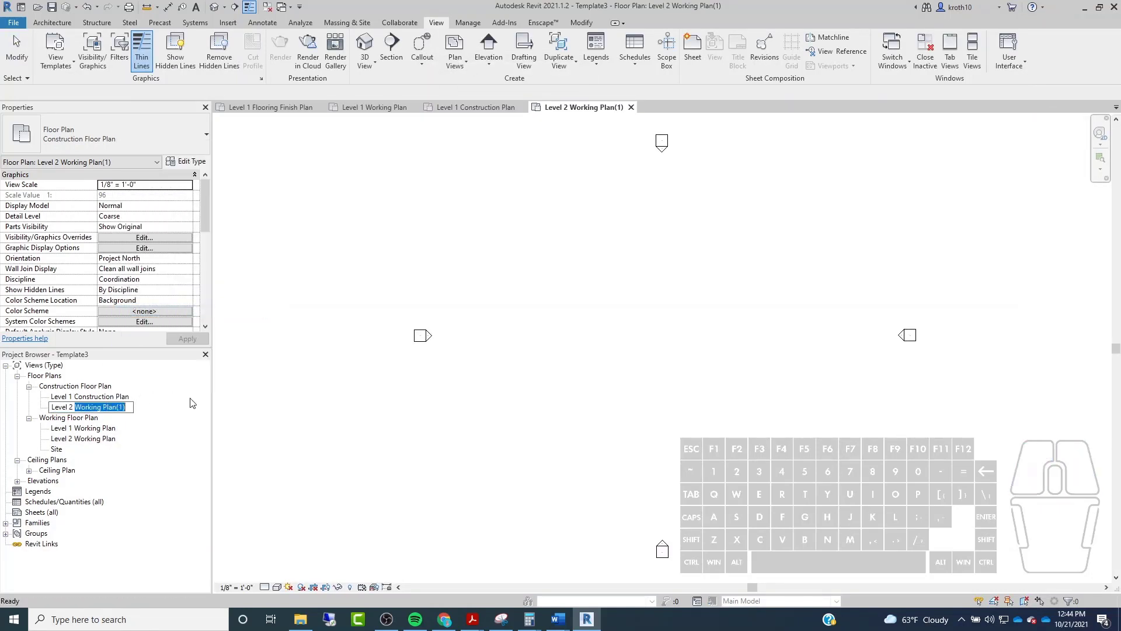
pyautogui.write('Constr')
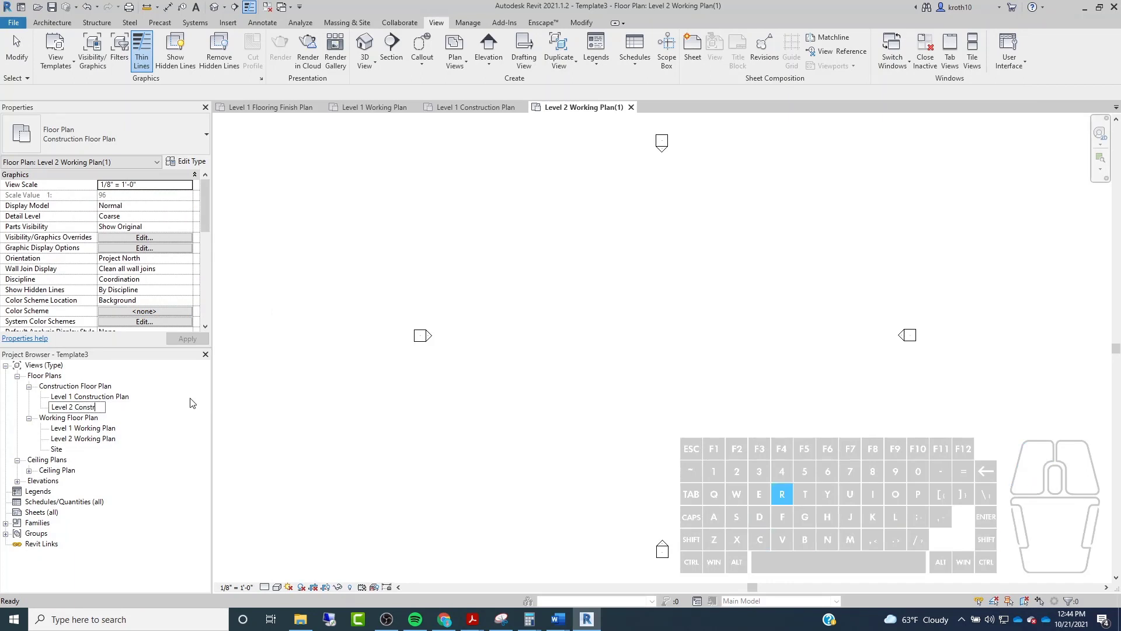
pyautogui.write('uction Plan')
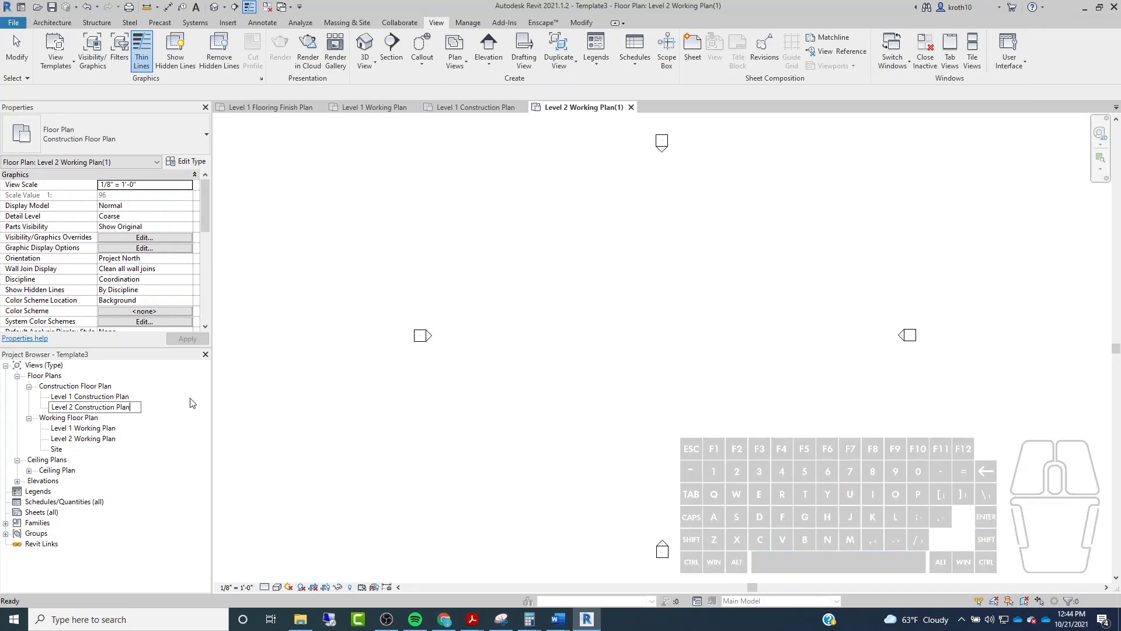
pyautogui.press('Return')
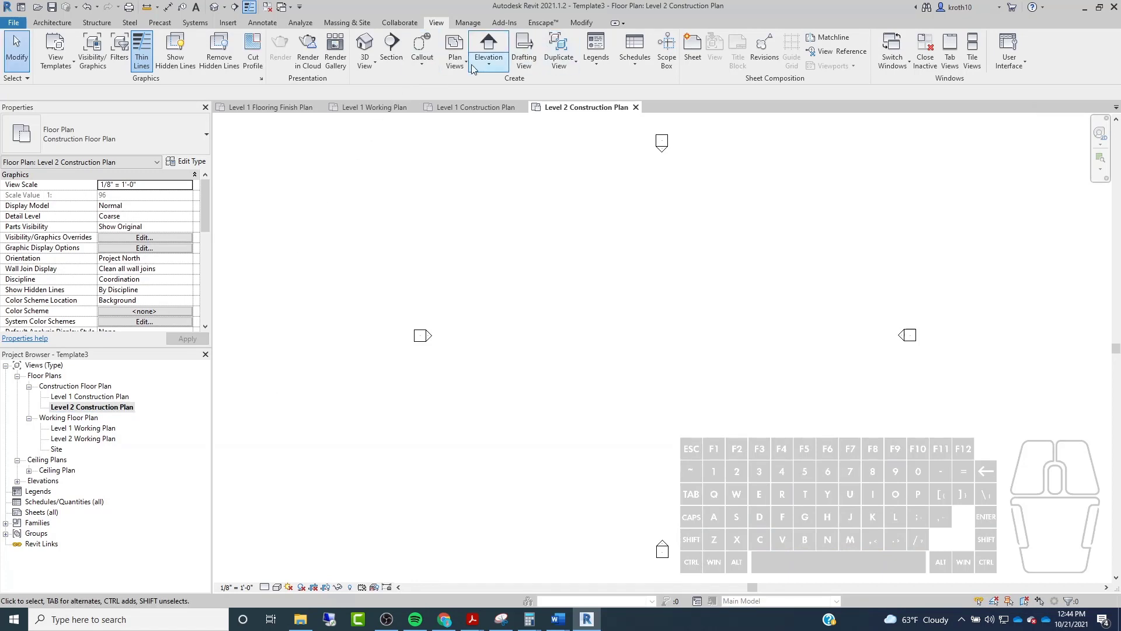
# Create a new floor plan of type Furniture Plan for the Level 1 Working Plan level.
pyautogui.click(450, 68)
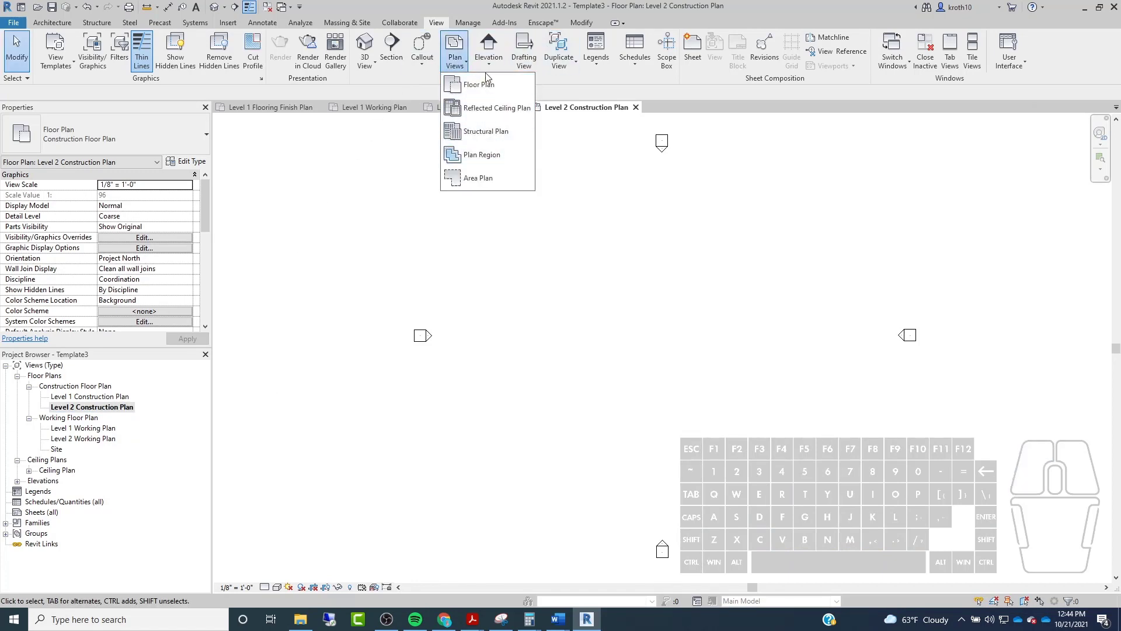
pyautogui.click(487, 85)
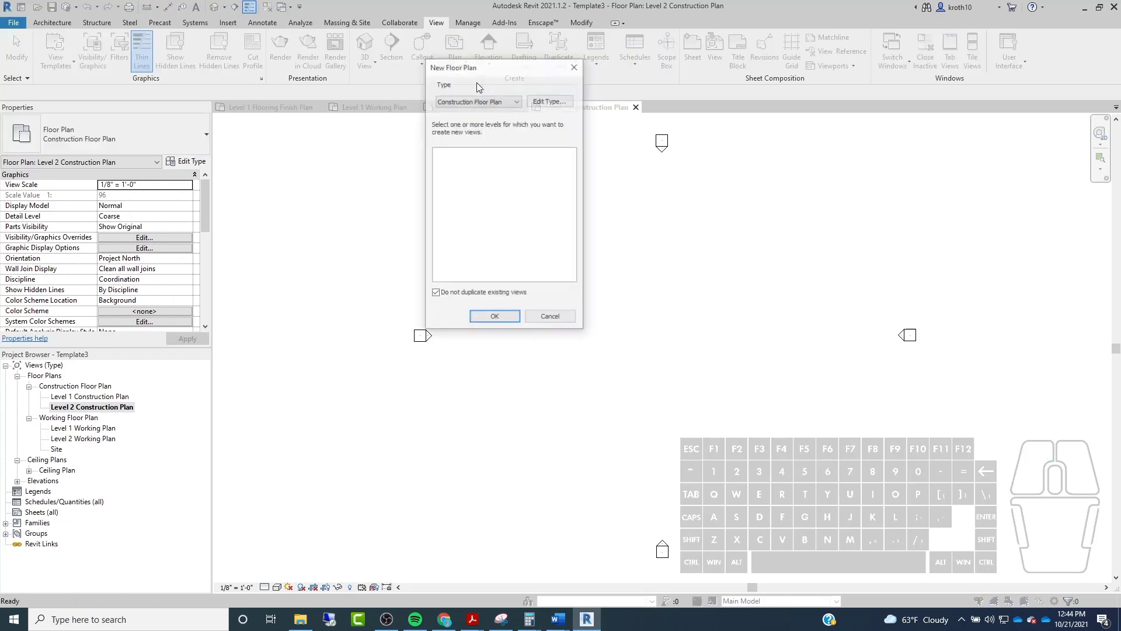
pyautogui.click(488, 99)
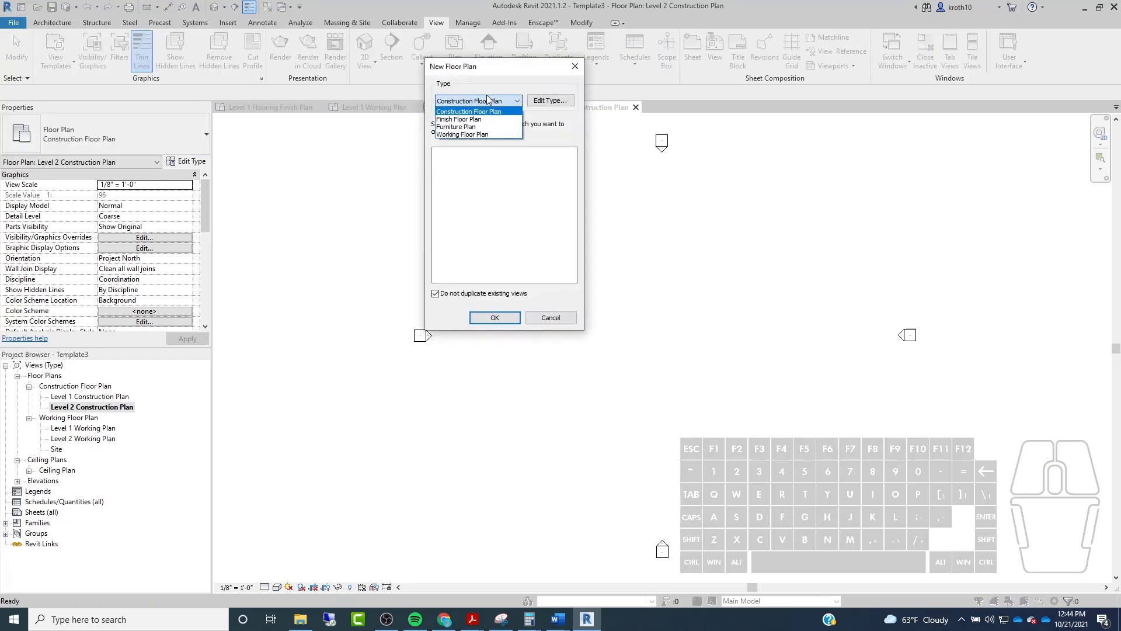
pyautogui.click(484, 129)
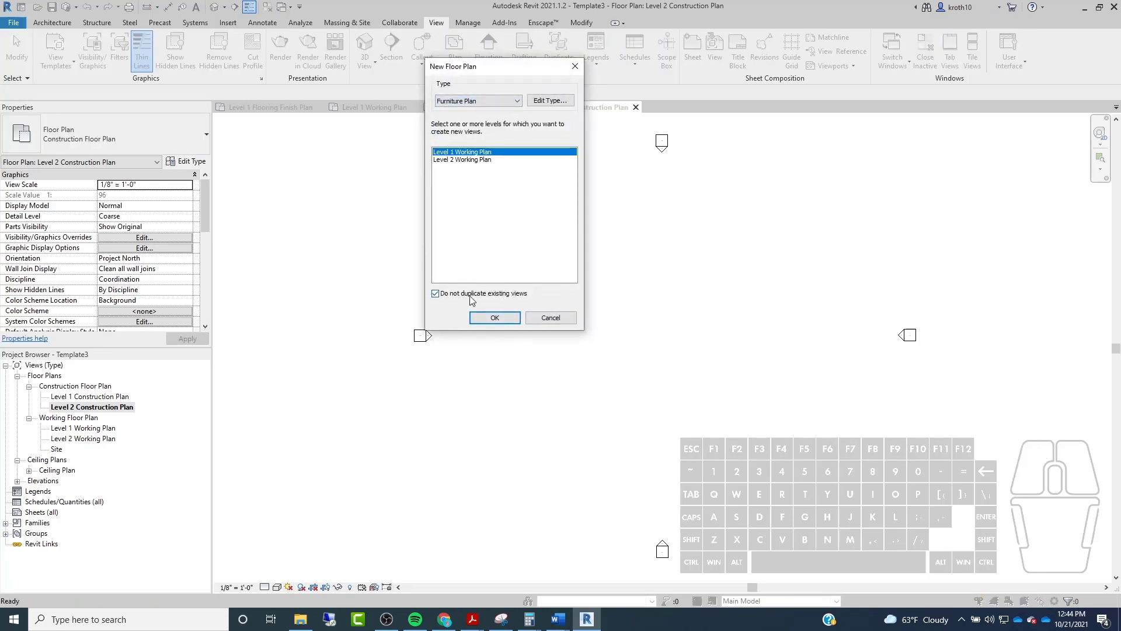
pyautogui.click(494, 318)
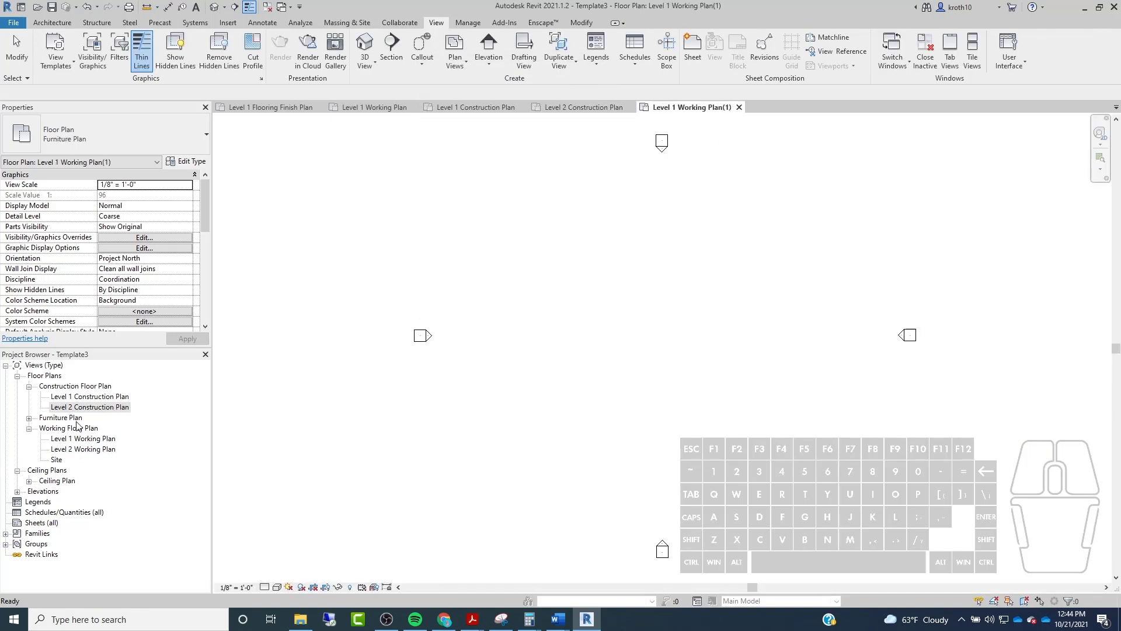
# Rename the new first-level view in the Furniture Plan group as "Level 1 Furniture Plan".
pyautogui.click(29, 418)
pyautogui.rightClick(95, 428)
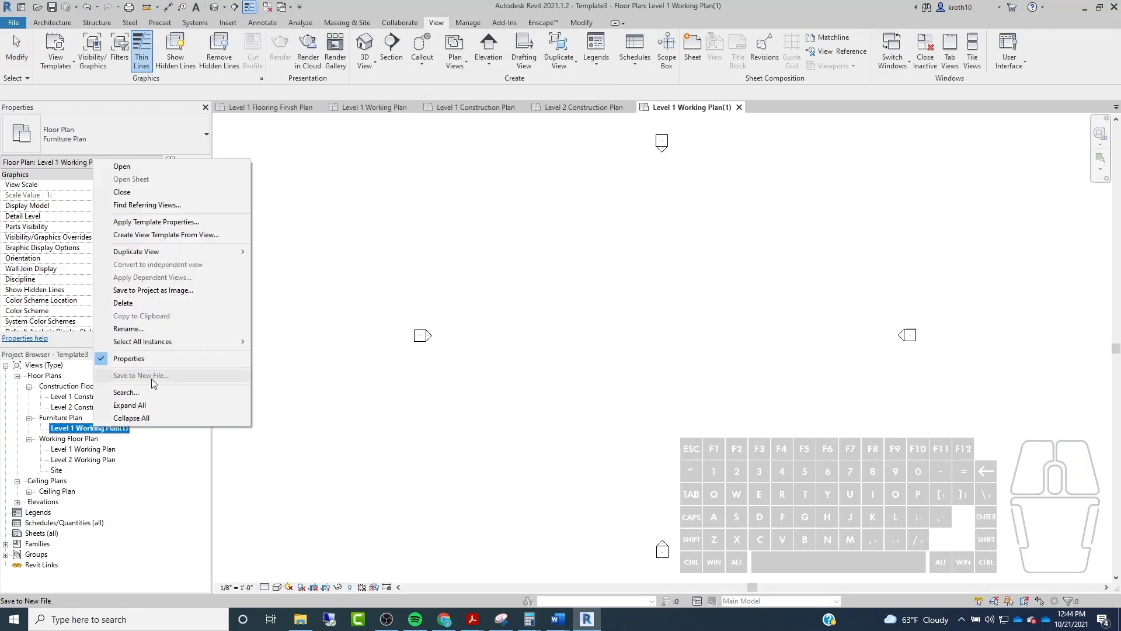
pyautogui.click(128, 328)
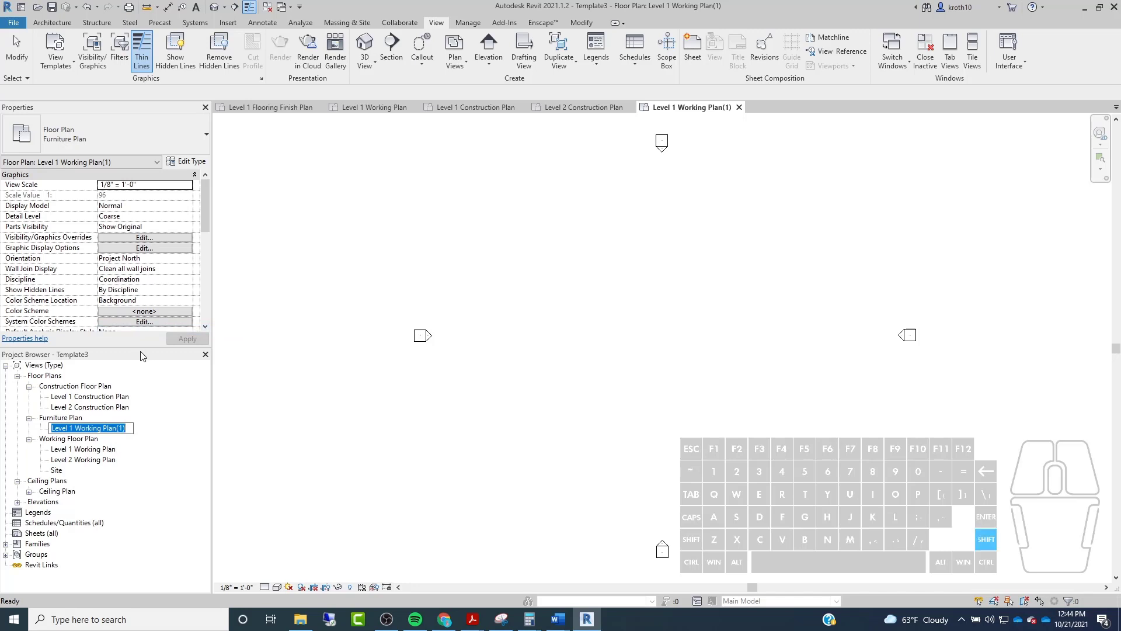
pyautogui.write('Level 1 F')
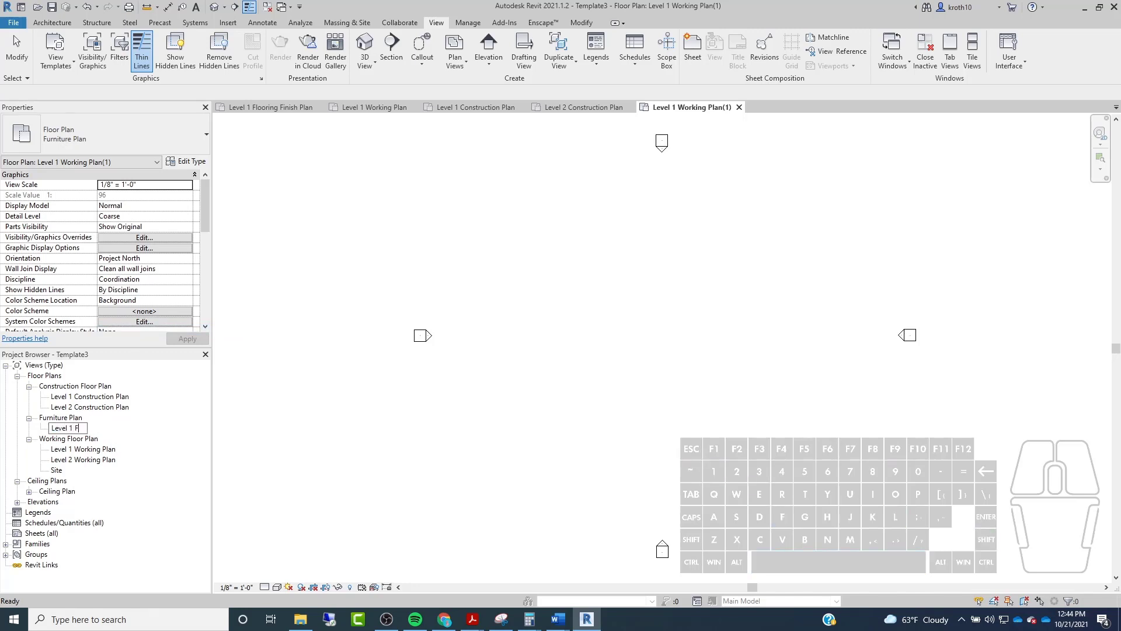
pyautogui.write('urniture Plan')
pyautogui.press('Return')
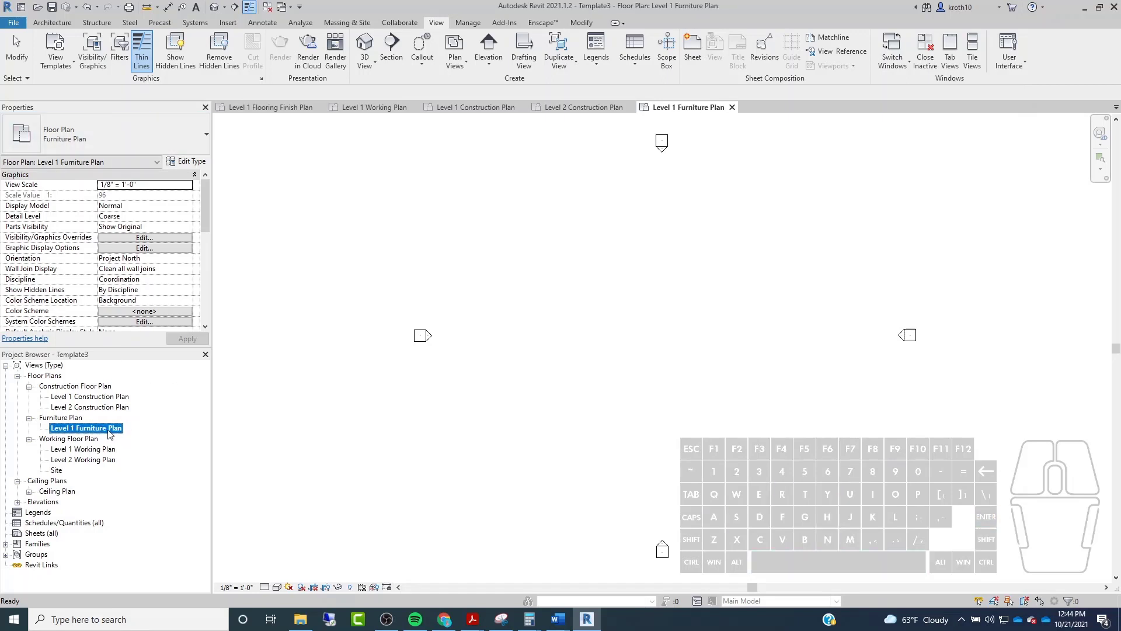
# Create a new floor plan of type Furniture Plan for the Level 2 Working Plan level.
pyautogui.click(455, 58)
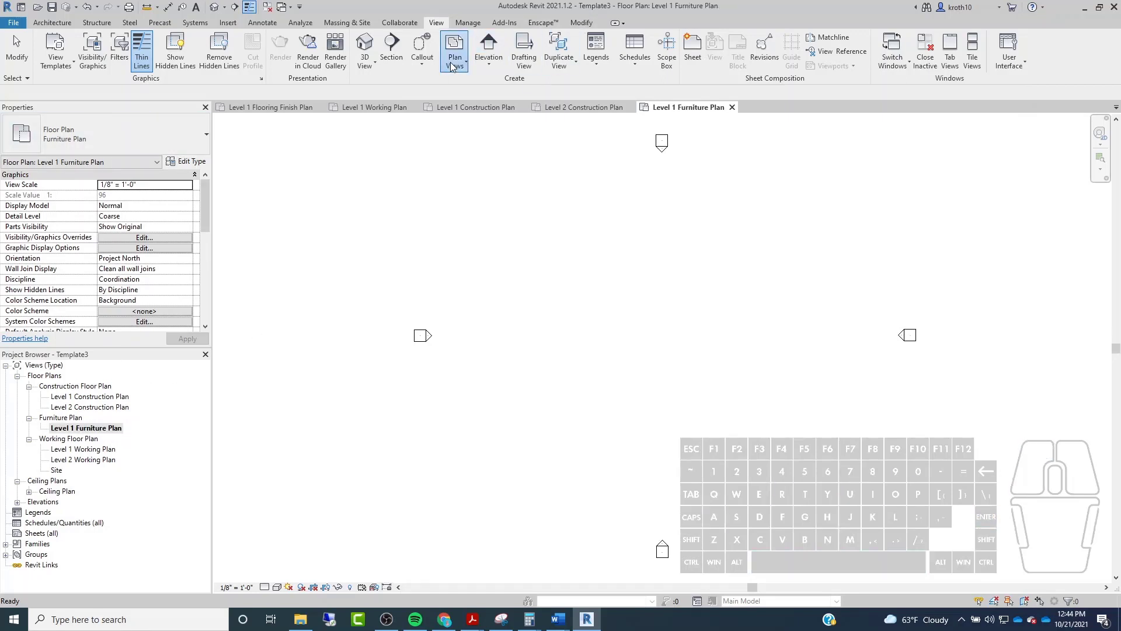
pyautogui.click(468, 81)
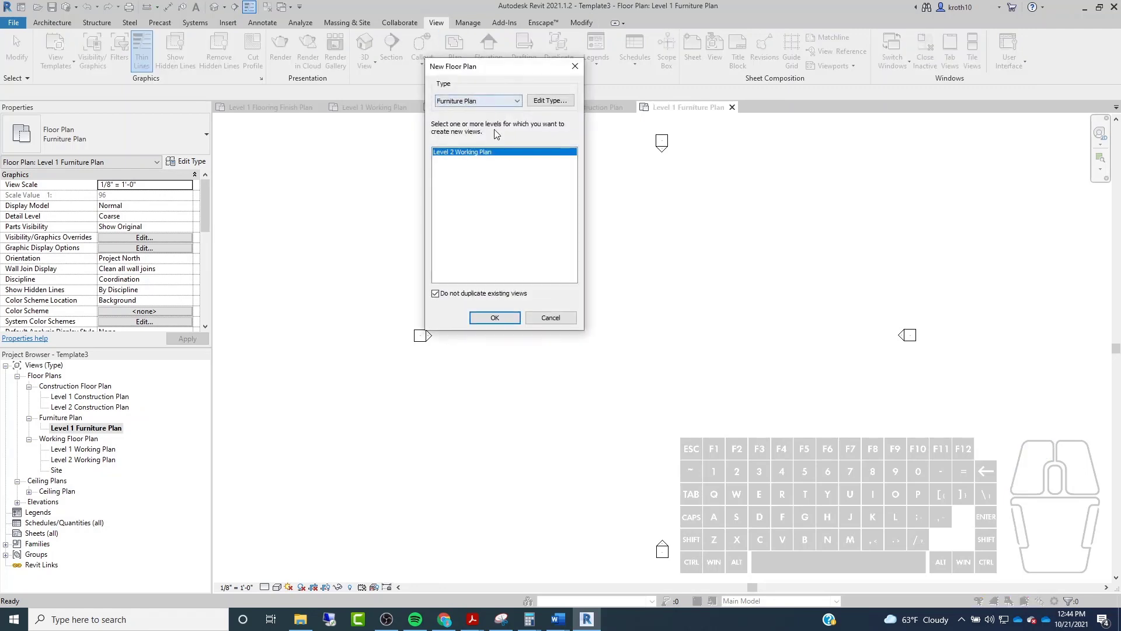
pyautogui.click(498, 319)
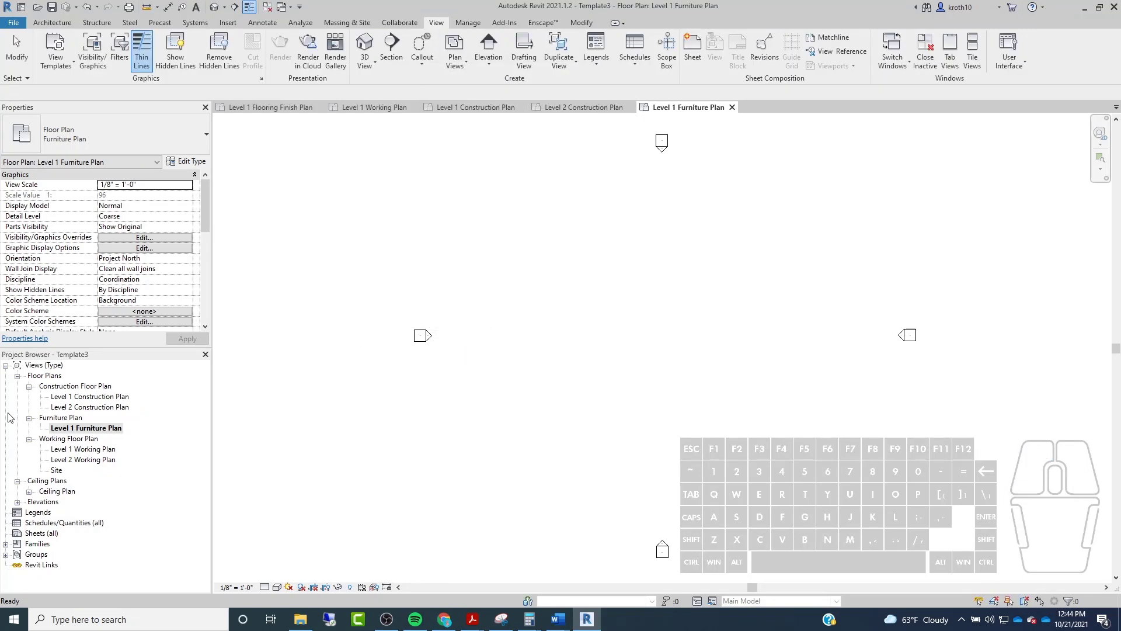
# Rename the new second-level view in the Furniture Plan group as "Level 2 Furniture Plan".
pyautogui.rightClick(90, 438)
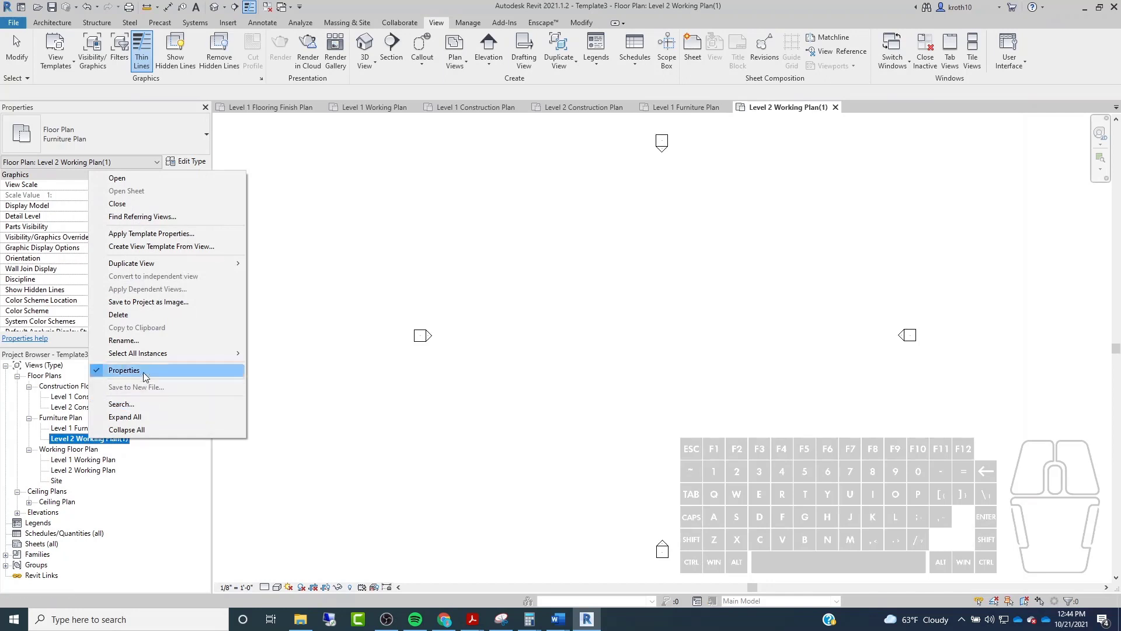
pyautogui.click(142, 341)
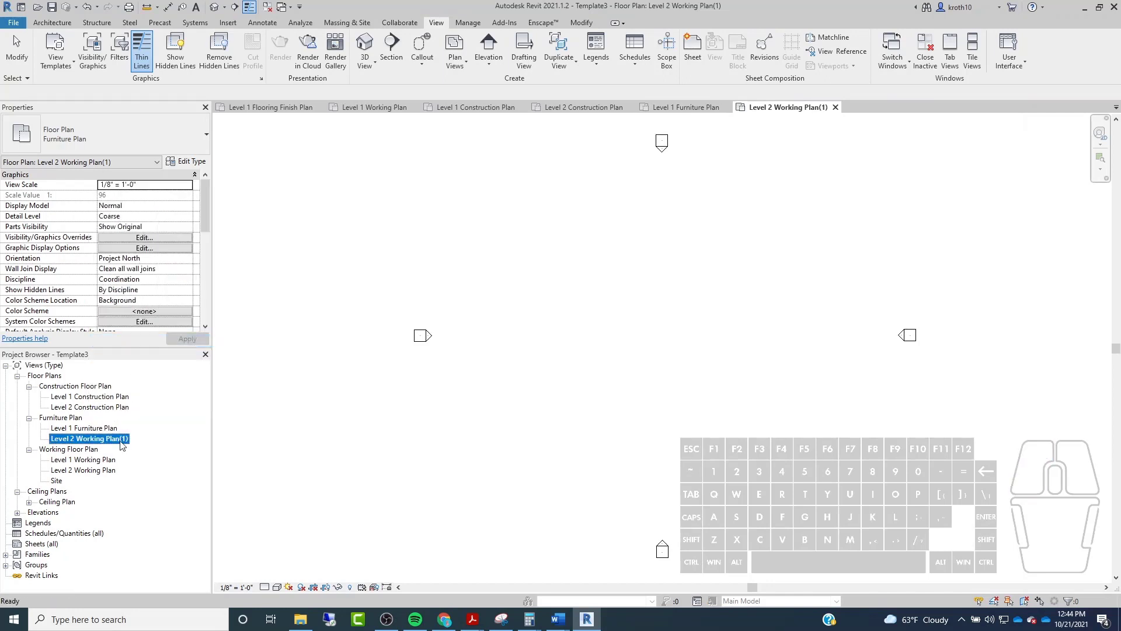
pyautogui.rightClick(126, 439)
pyautogui.click(154, 343)
pyautogui.click(77, 440)
pyautogui.moveTo(77, 439); pyautogui.dragTo(153, 439)
pyautogui.write('F')
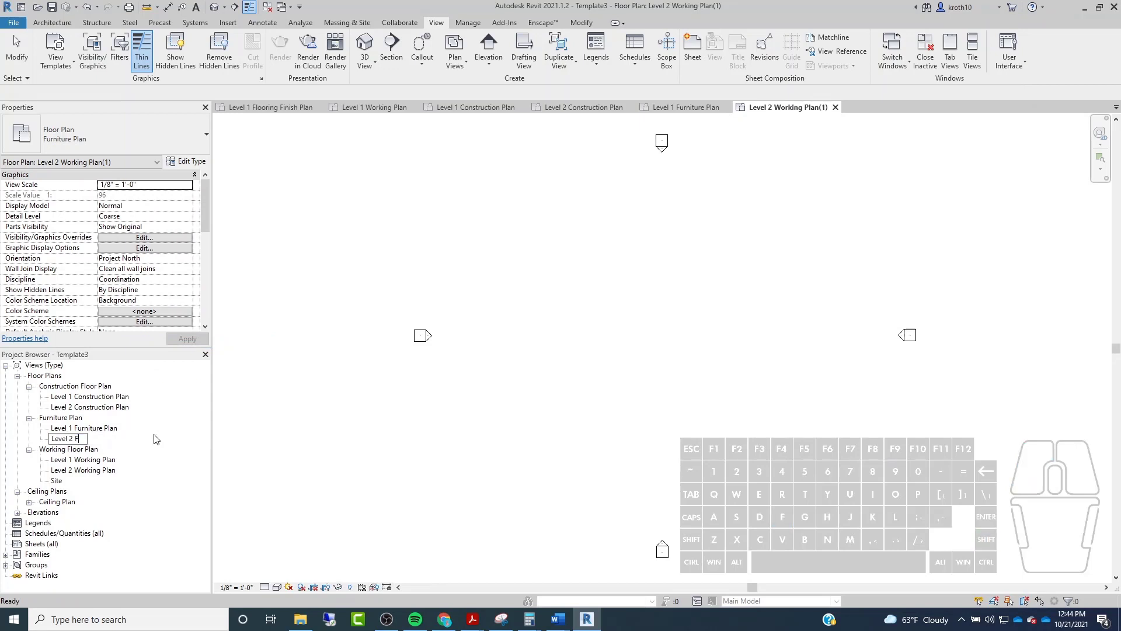
pyautogui.write('urniture Plan')
pyautogui.press('Return')
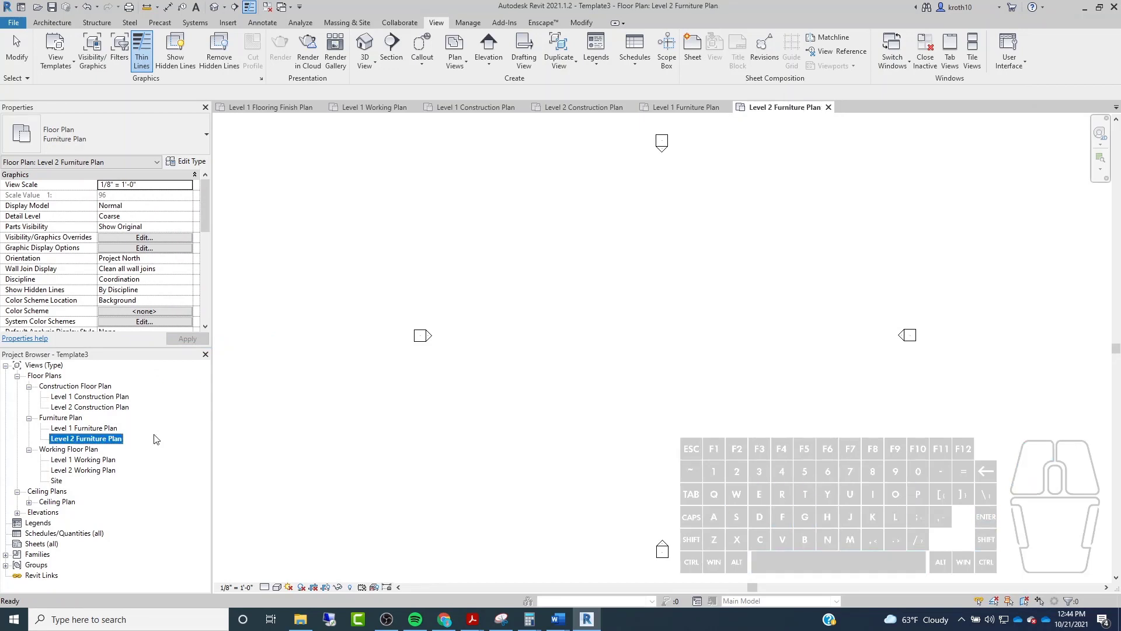
# Create a new floor plan of type Finish Floor Plan for the Level 1 Working Plan level.
pyautogui.click(455, 63)
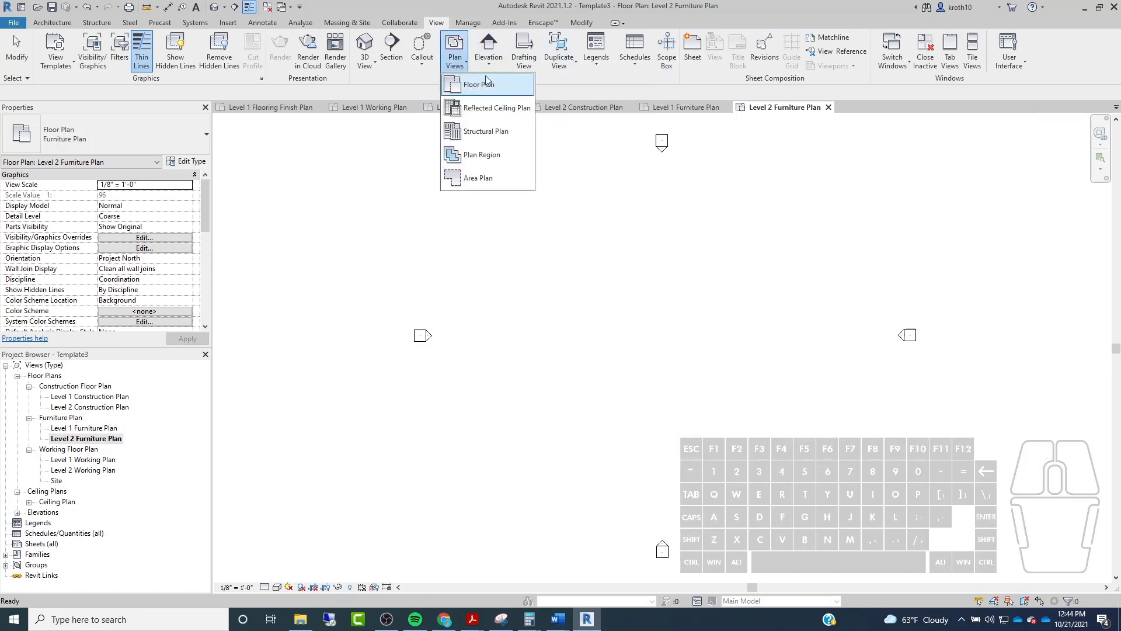
pyautogui.click(481, 85)
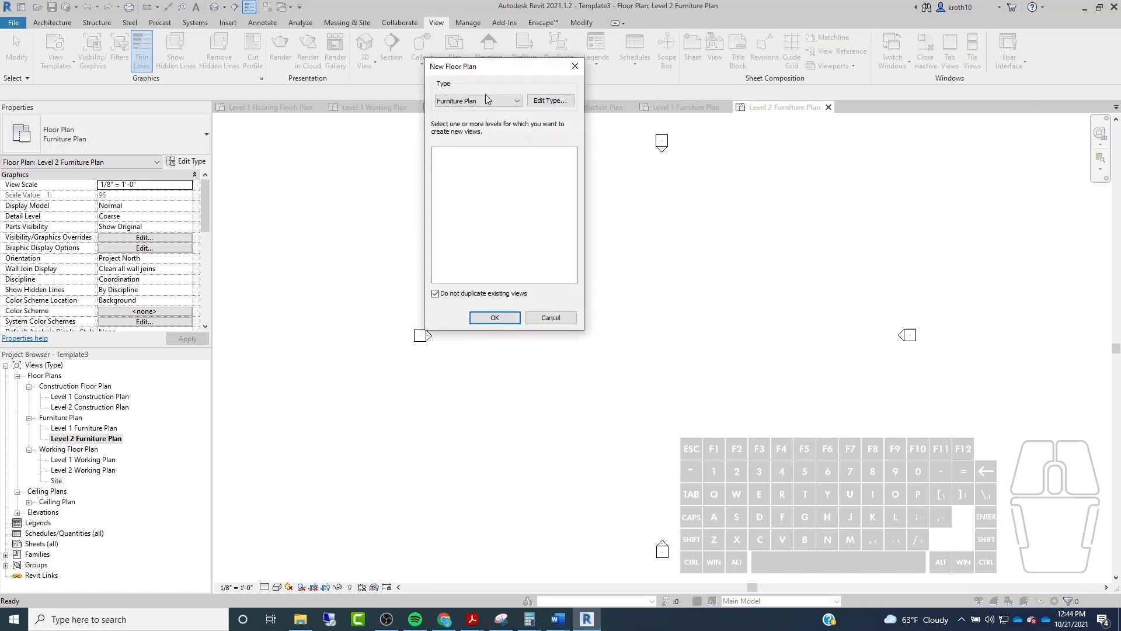
pyautogui.click(485, 97)
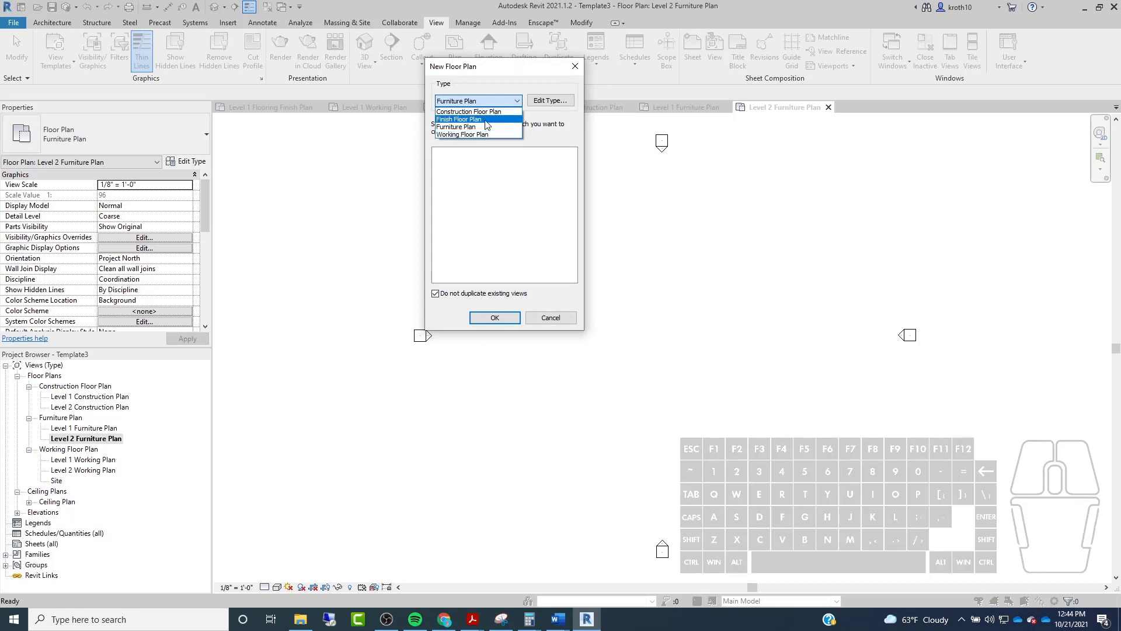
pyautogui.click(485, 119)
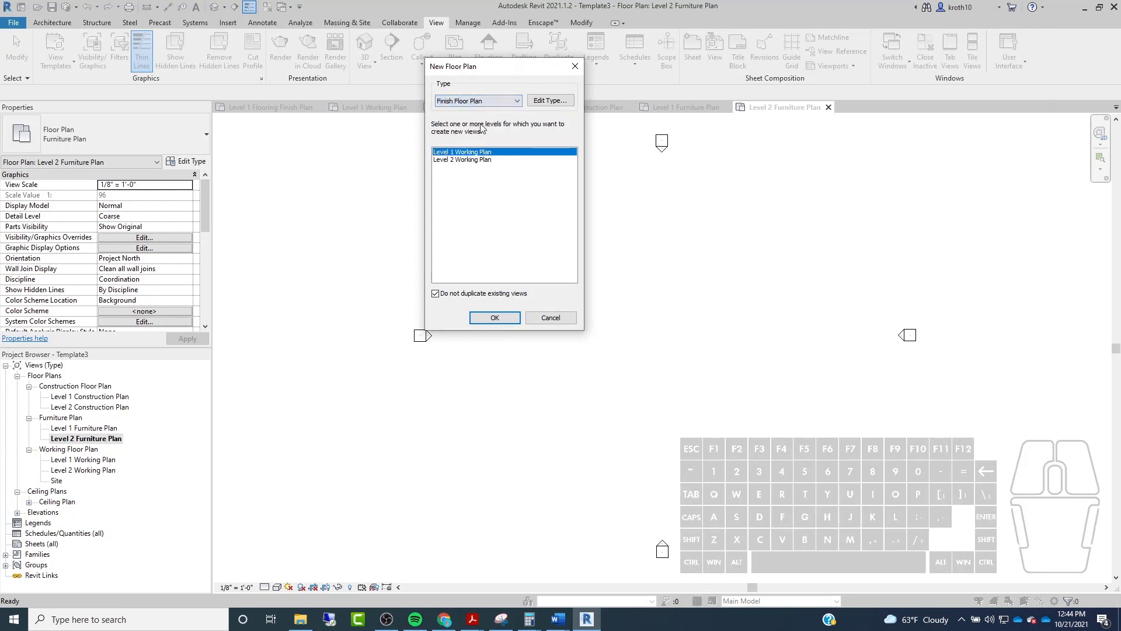
pyautogui.click(506, 320)
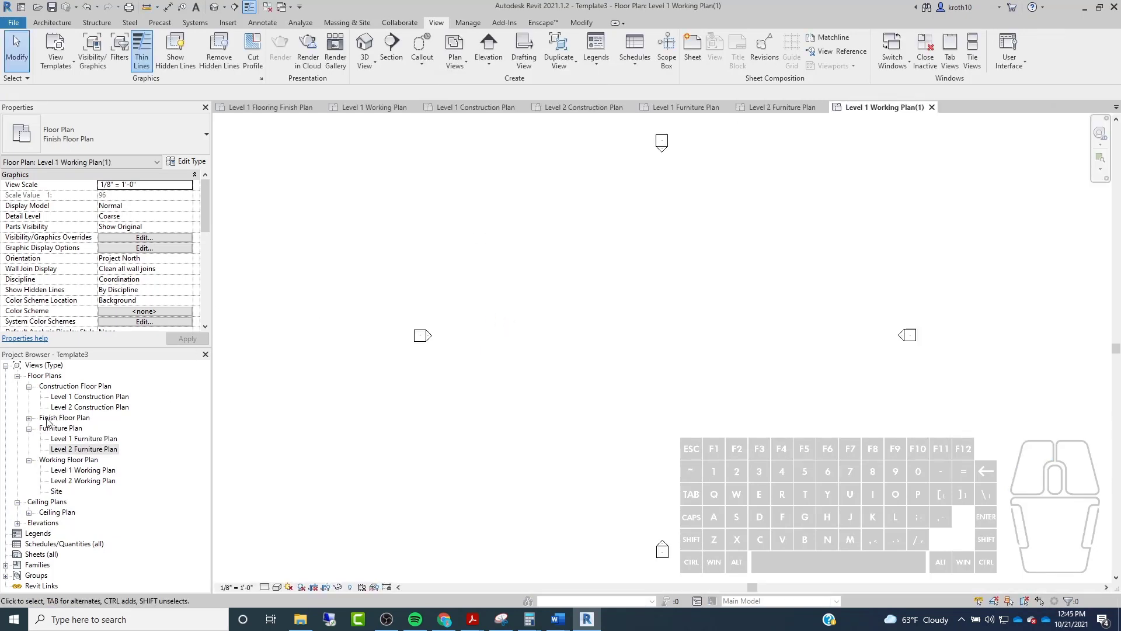
# Rename the new first-level view in the Finish Floor Plan group as "Level 1 Finish Plan".
pyautogui.rightClick(96, 428)
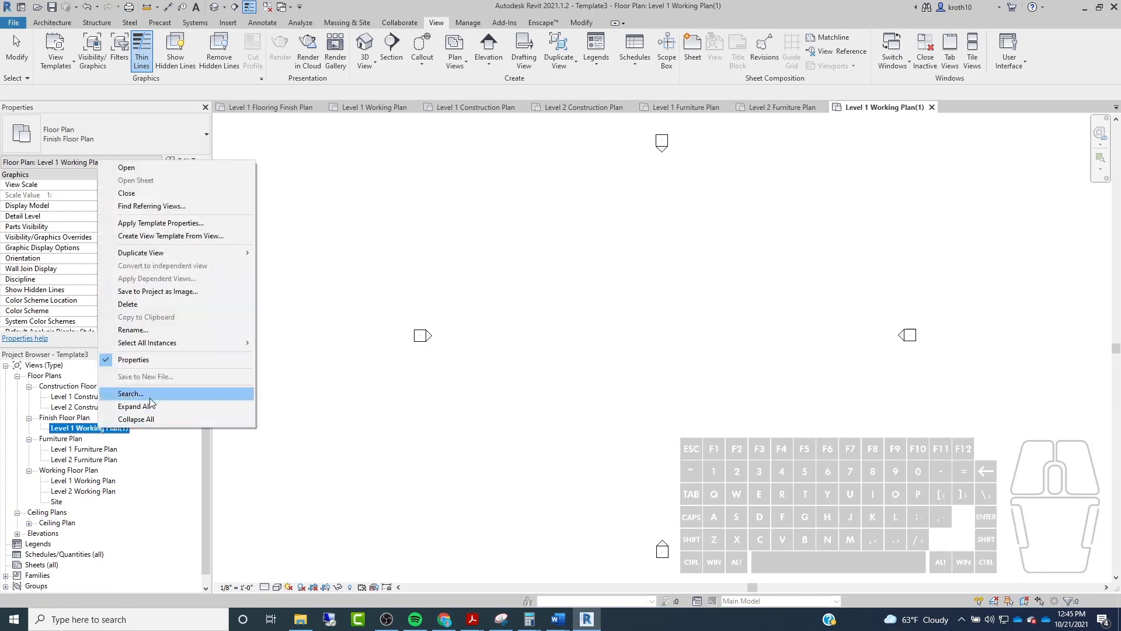
pyautogui.click(147, 331)
pyautogui.moveTo(75, 428); pyautogui.dragTo(188, 425)
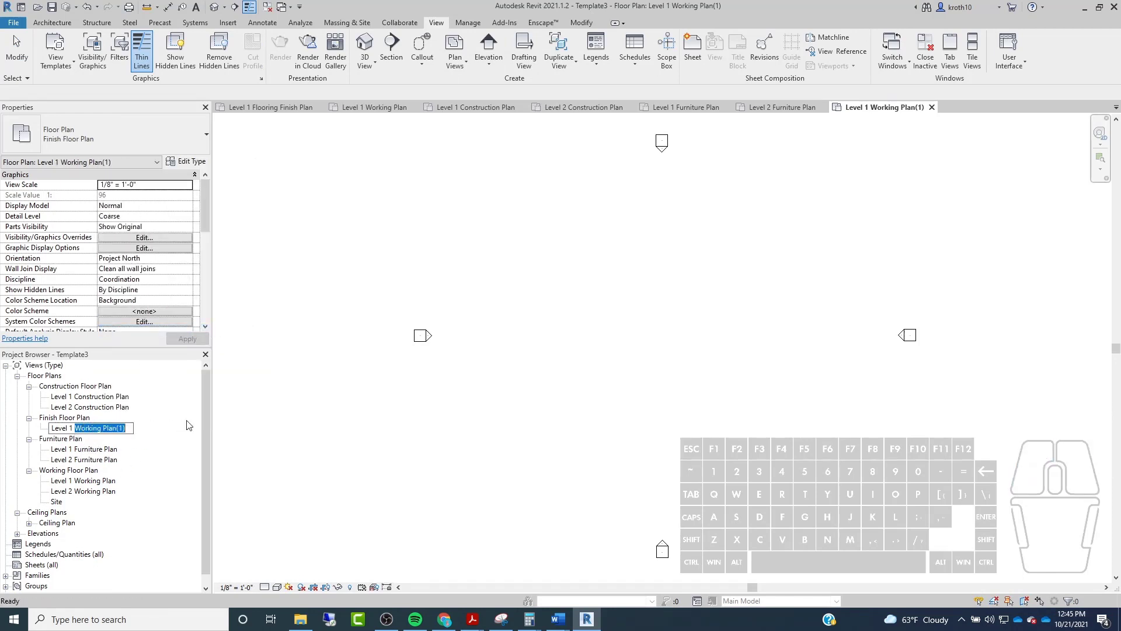
pyautogui.write('Finish Plan')
pyautogui.press('Return')
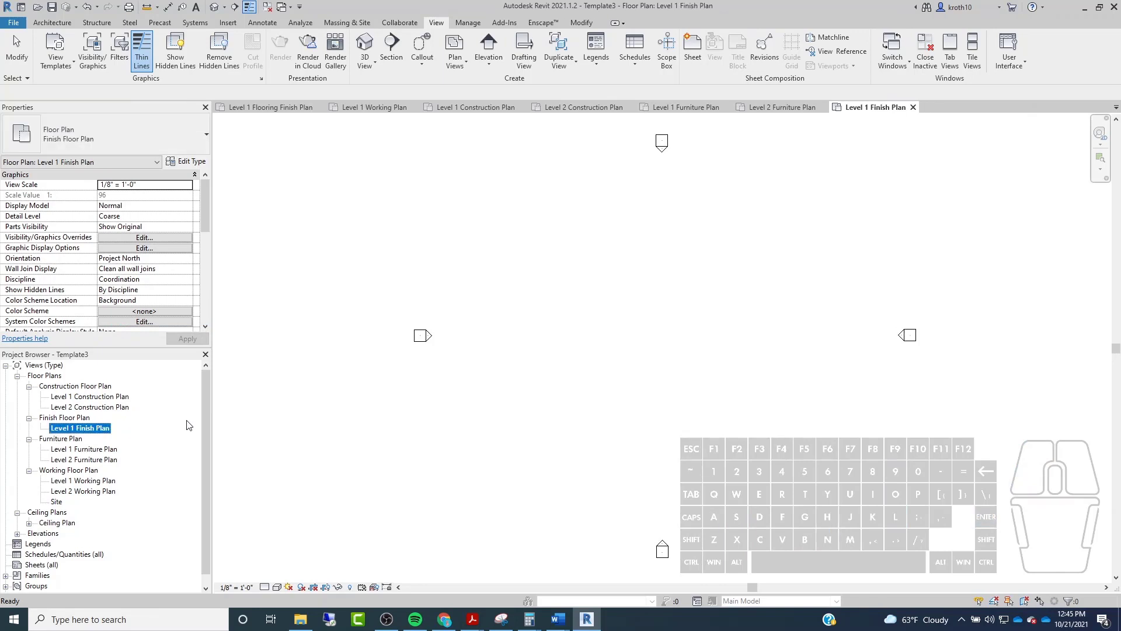
# Create a new floor plan of type Finish Floor Plan for the Level 2 Working Plan level.
pyautogui.click(455, 61)
pyautogui.click(458, 87)
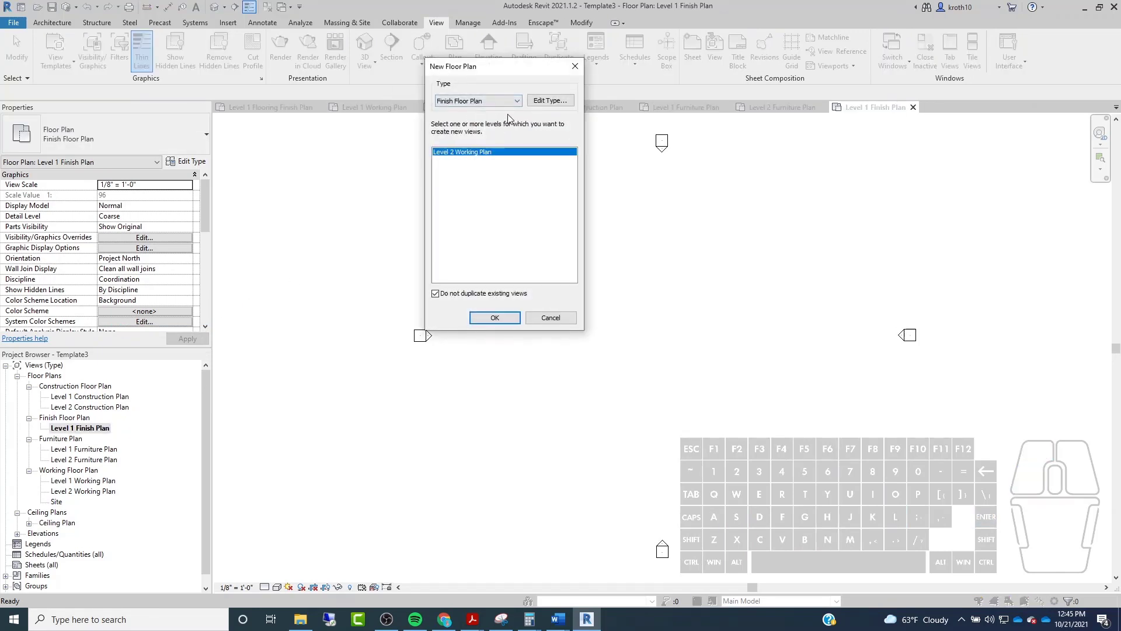
pyautogui.click(494, 318)
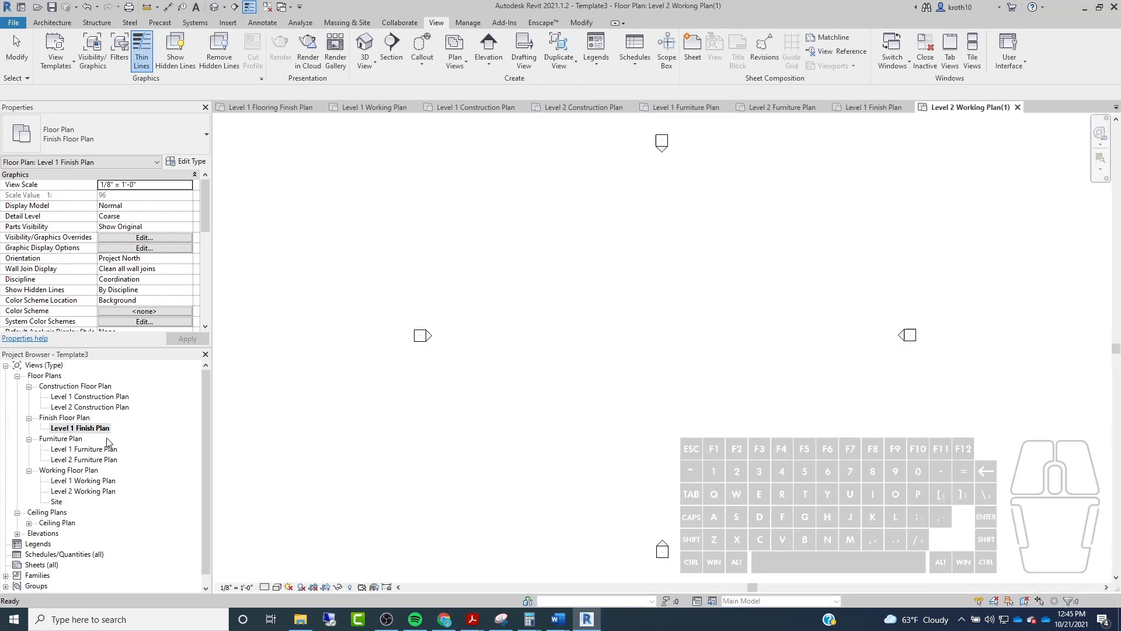
# Rename the new second-level view in the Finish Floor Plan group as "Level 2 Finish Plan".
pyautogui.rightClick(87, 439)
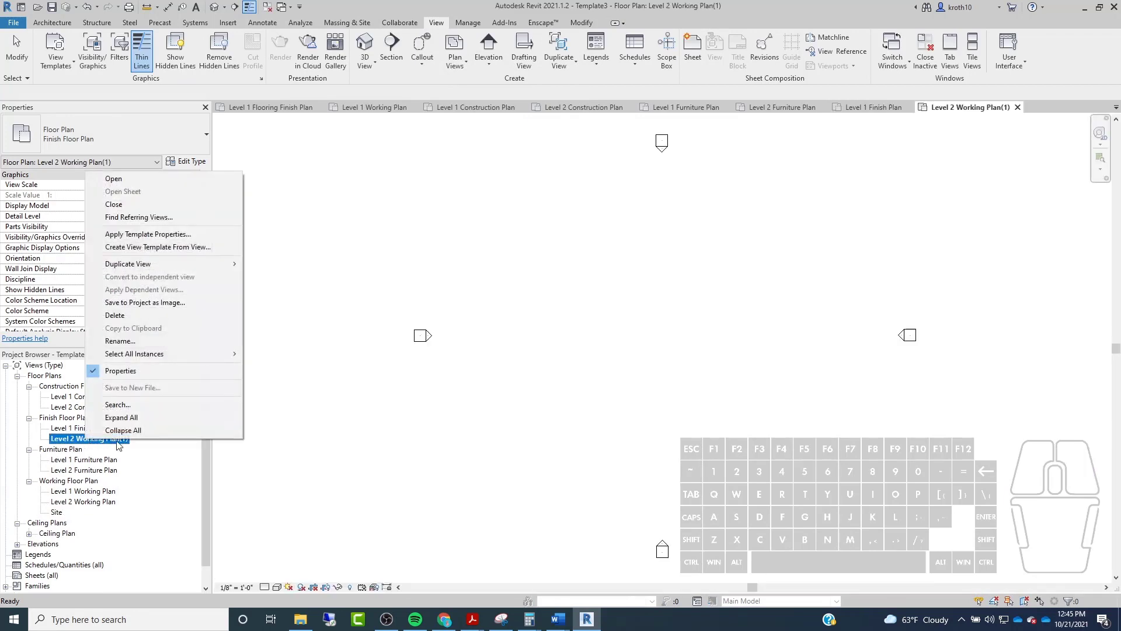
pyautogui.click(137, 344)
pyautogui.moveTo(74, 438); pyautogui.dragTo(142, 431)
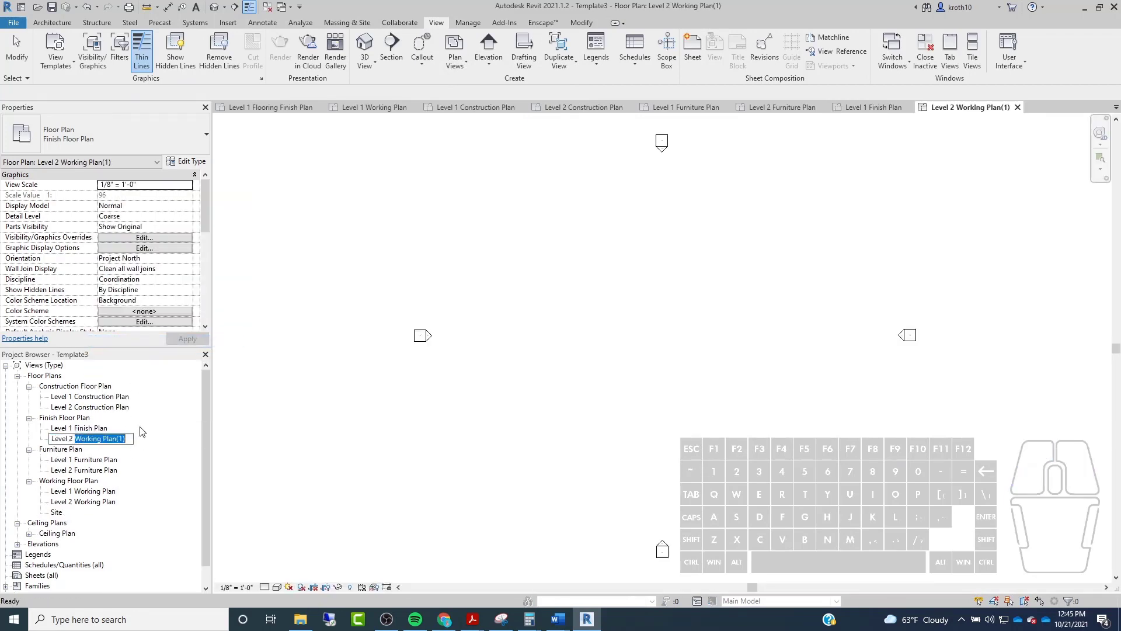
pyautogui.write('Finish Plan')
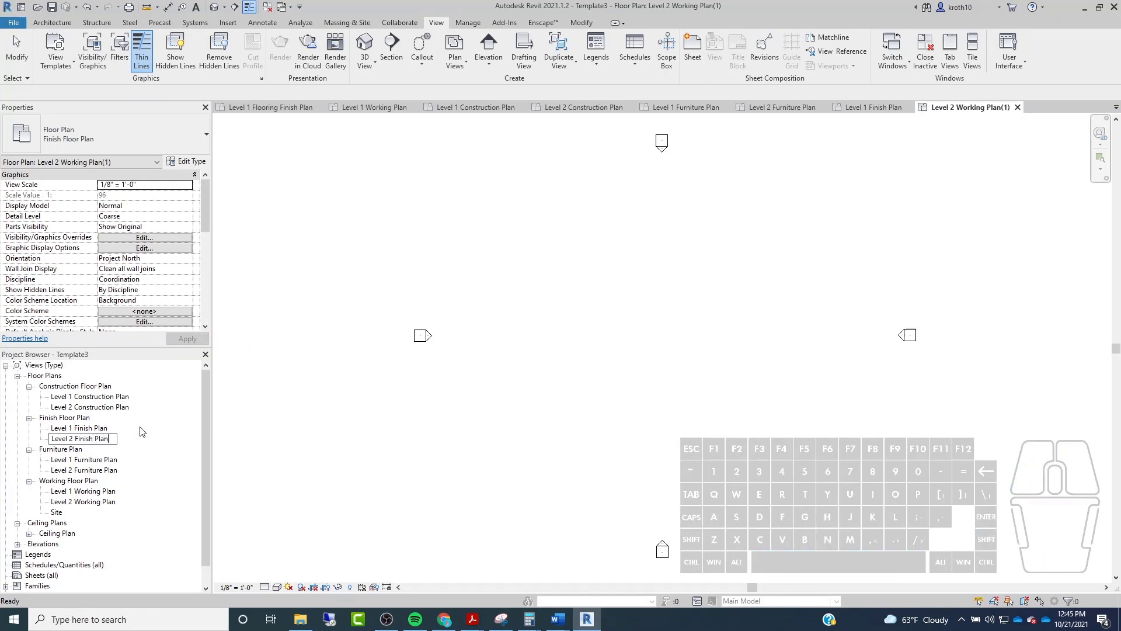
pyautogui.press('Return')
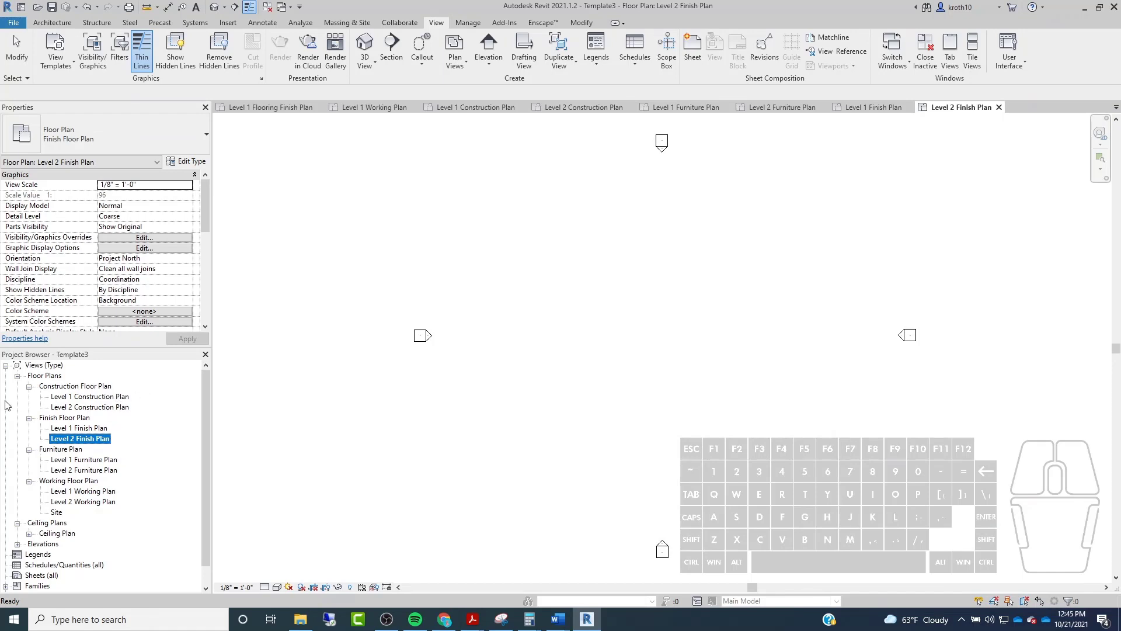
# Collapse the Construction Floor Plan, Finish Floor Plan and Furniture Plan groups in the project browser.
pyautogui.click(29, 386)
pyautogui.click(29, 397)
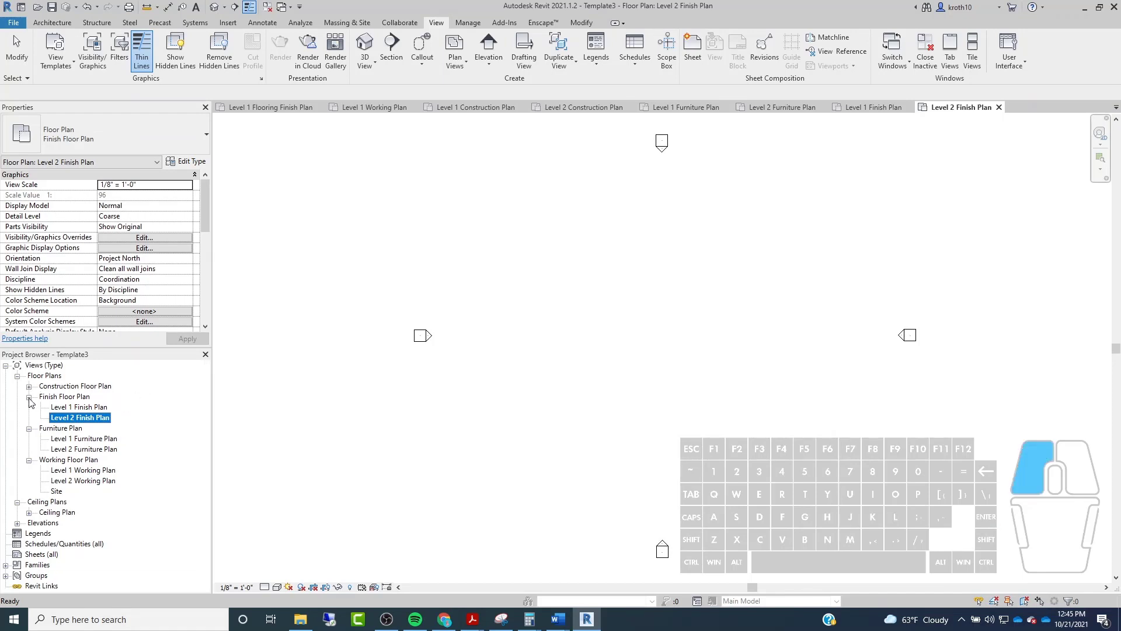
pyautogui.click(28, 408)
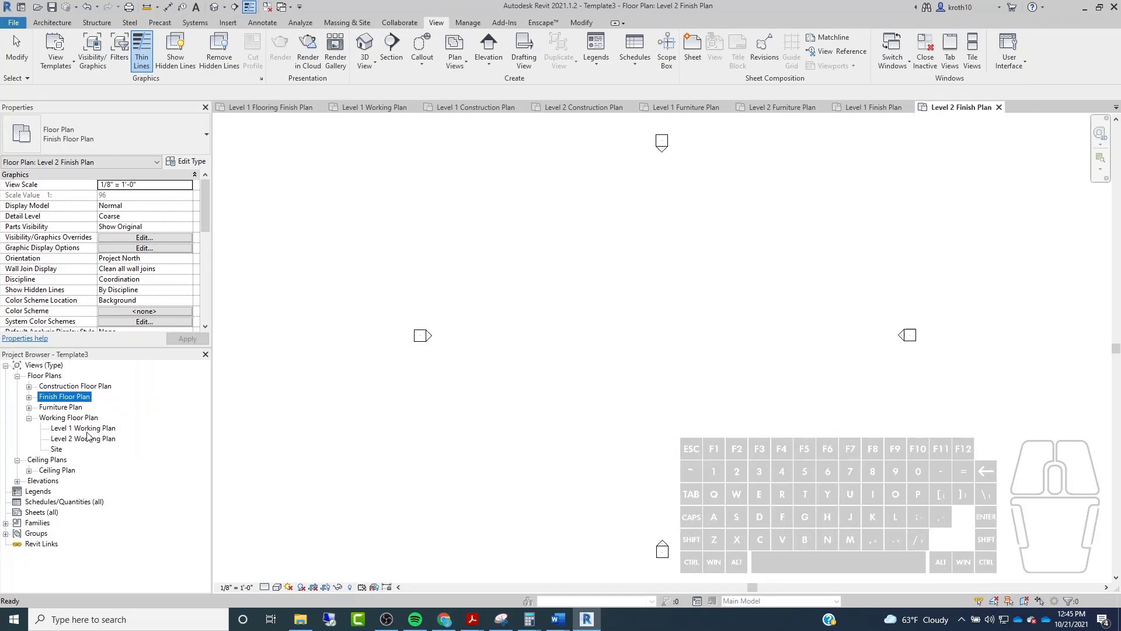
pyautogui.click(29, 387)
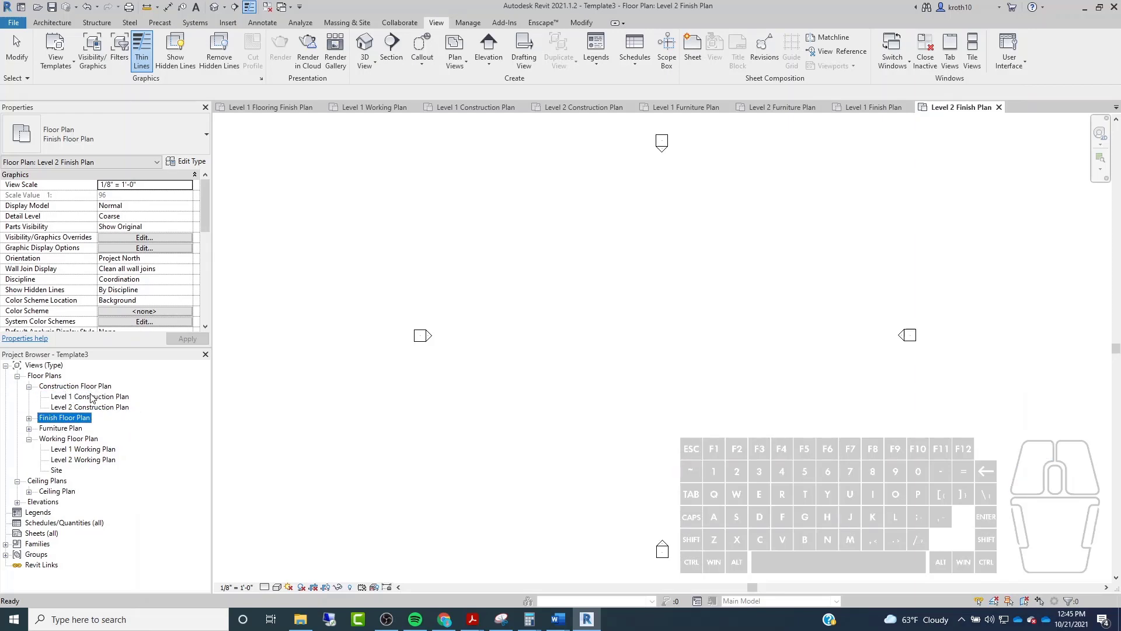
pyautogui.click(29, 387)
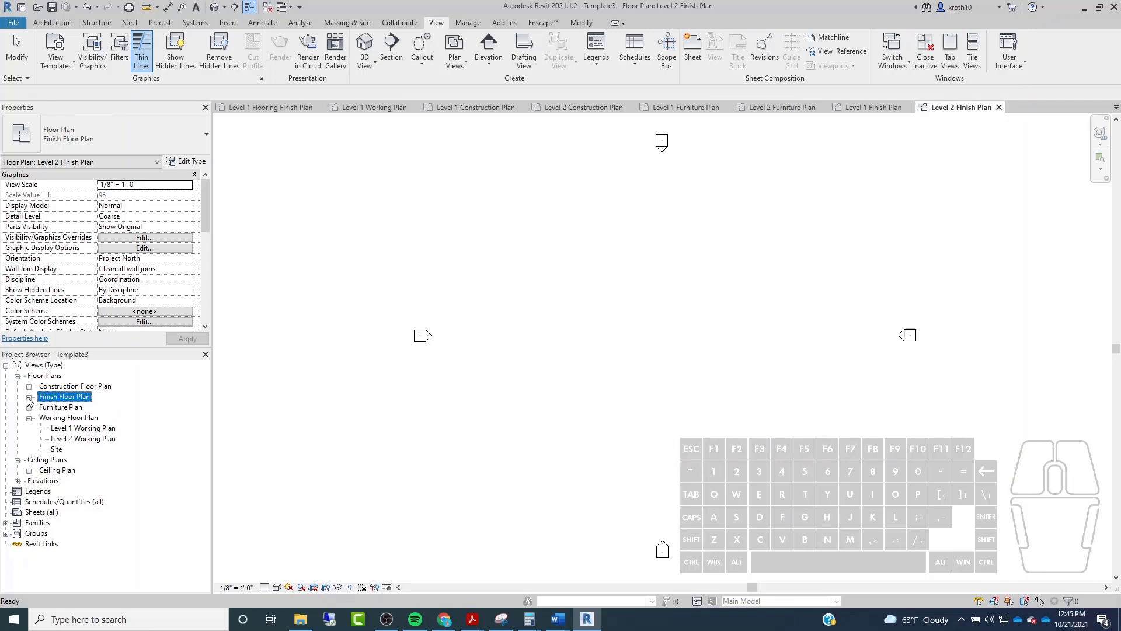
pyautogui.click(29, 397)
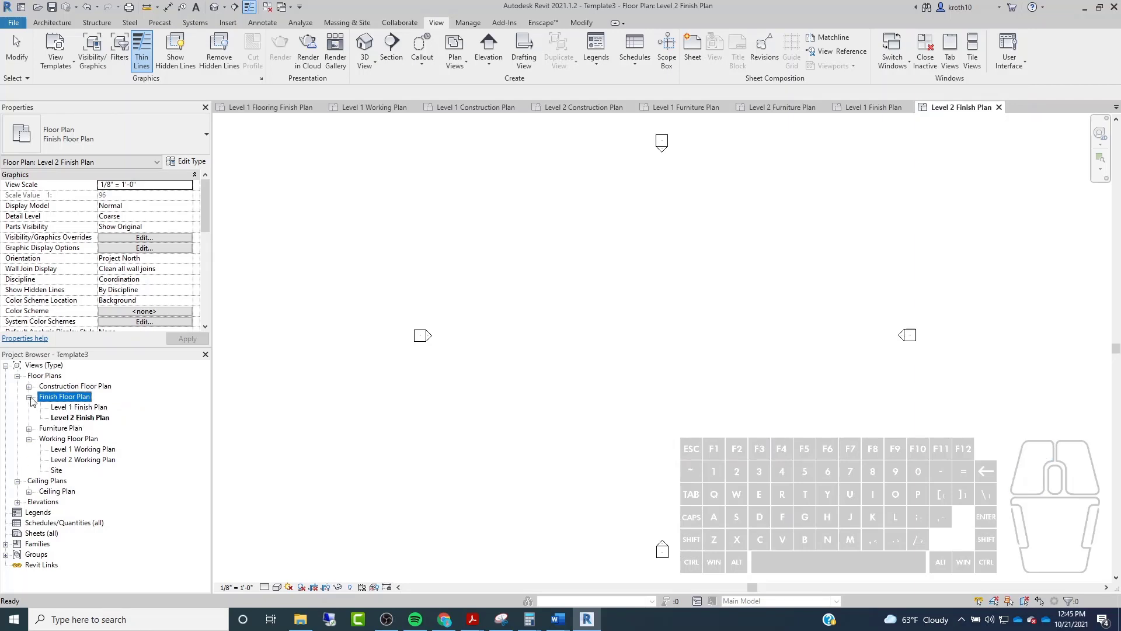
pyautogui.click(29, 397)
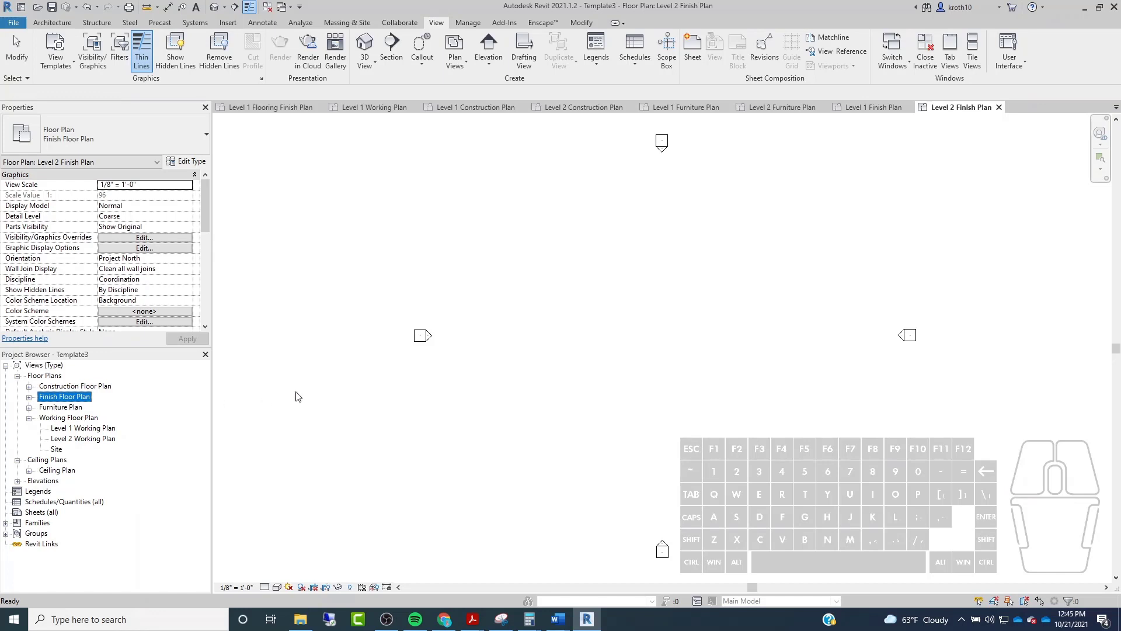
pyautogui.click(312, 384)
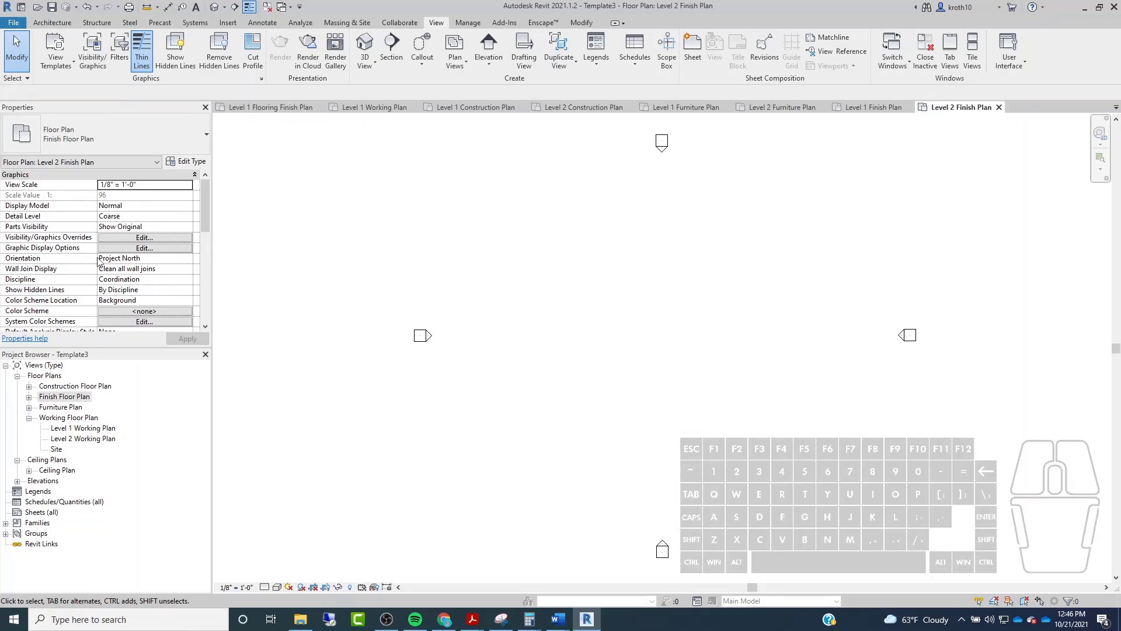
# Draw a rectangle of Generic - 8" architectural walls, about 71'-6" by 44'-0", between the elevation markers in Level 1 Working Plan.
pyautogui.doubleClick(80, 427)
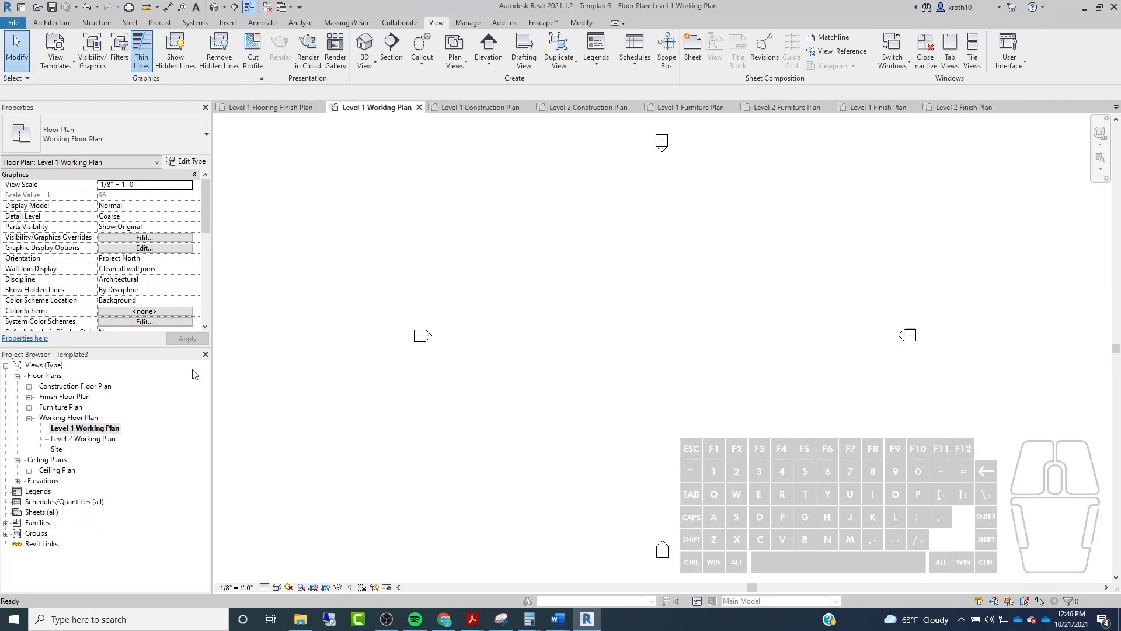
pyautogui.click(58, 25)
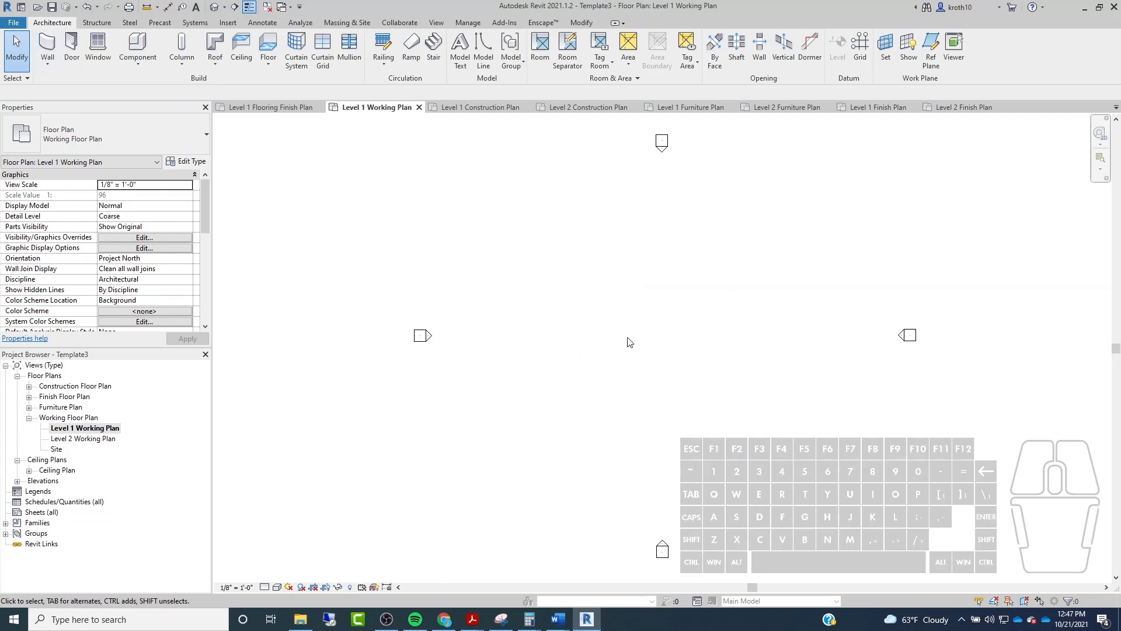
pyautogui.click(47, 65)
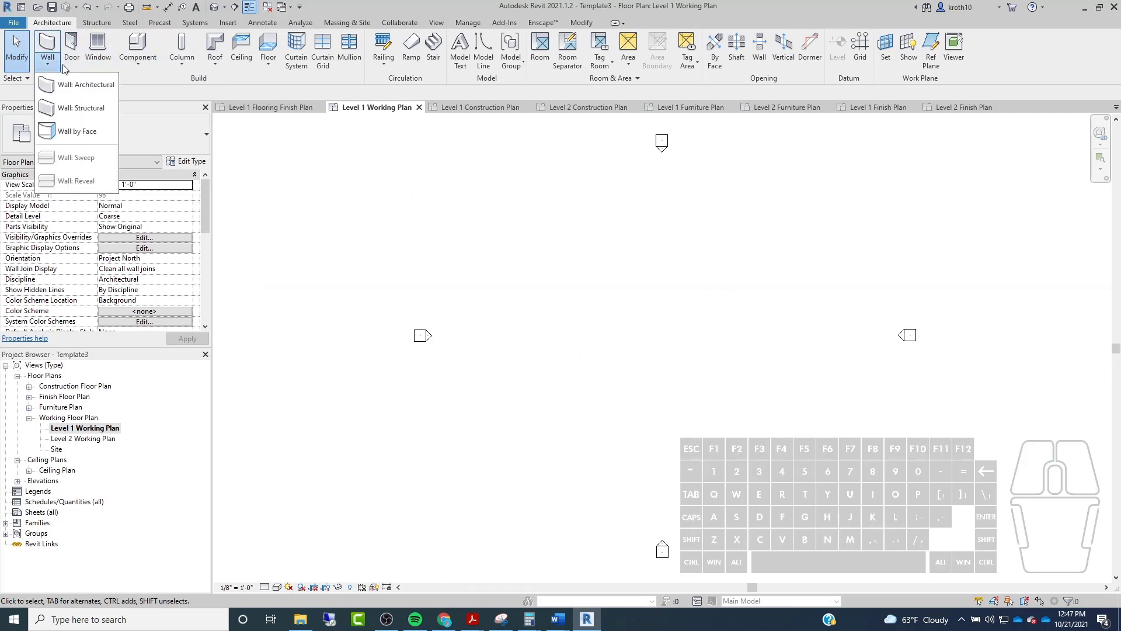
pyautogui.click(85, 86)
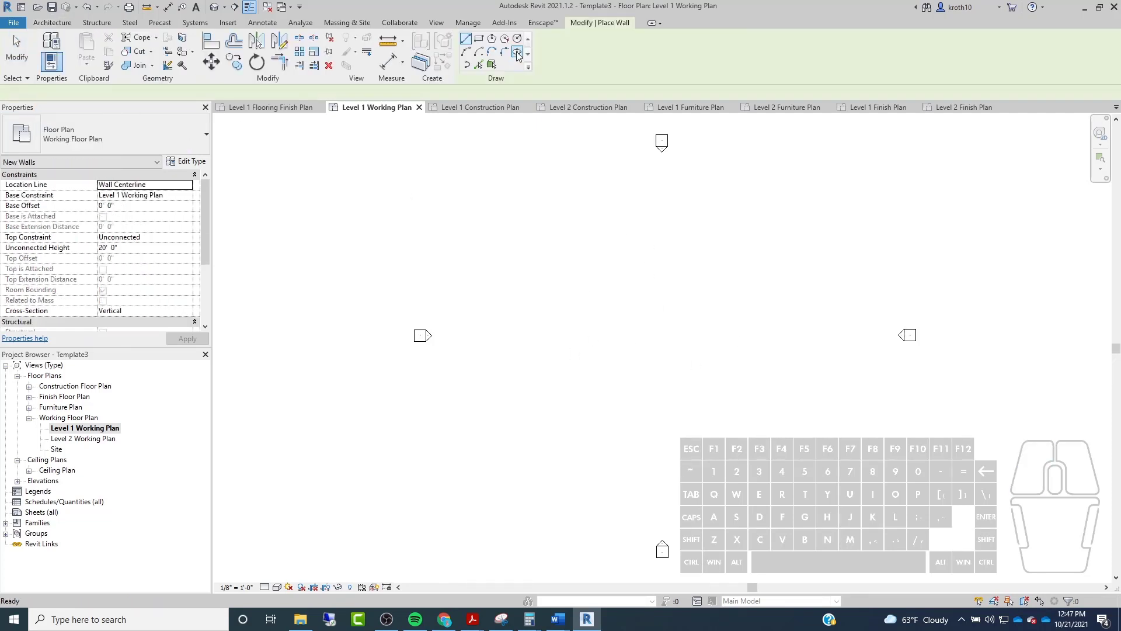
pyautogui.click(479, 39)
pyautogui.click(561, 269)
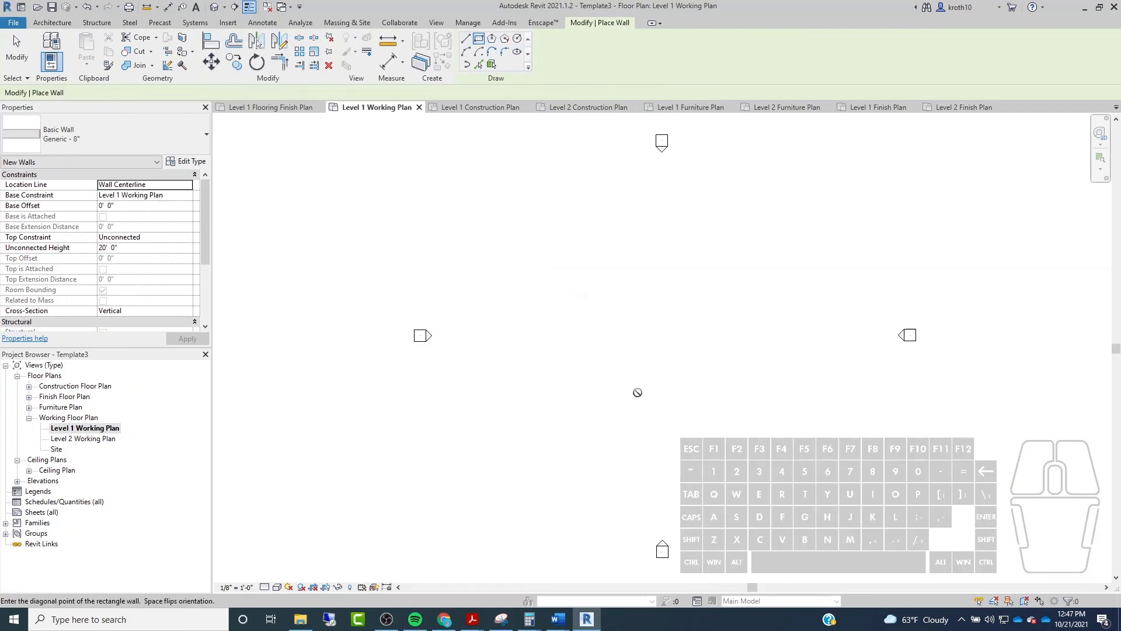
pyautogui.click(771, 397)
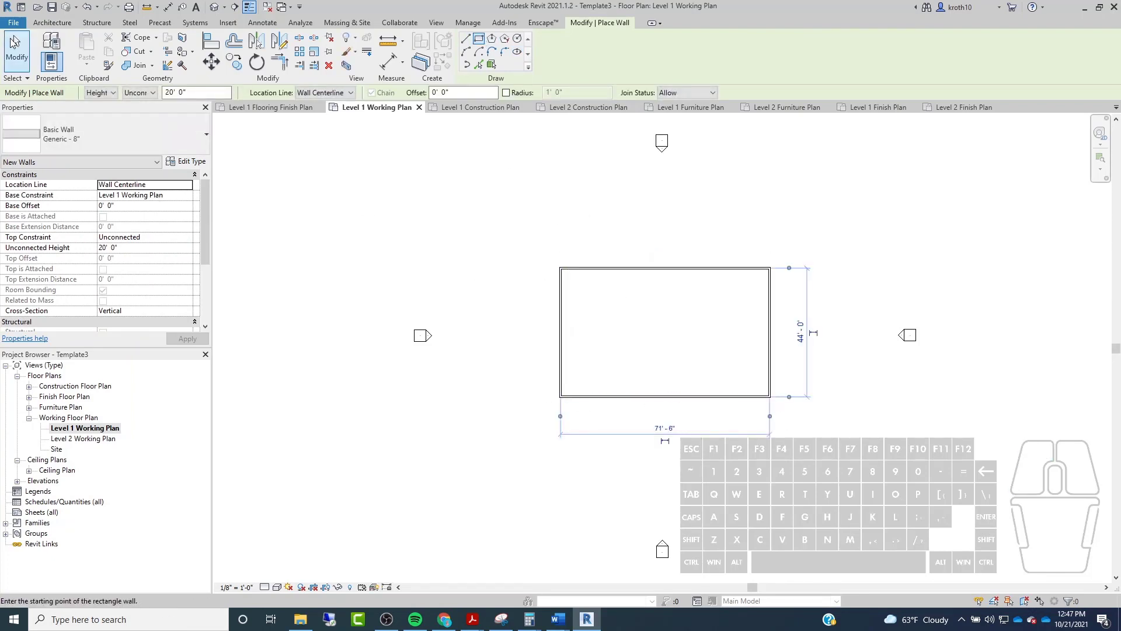
pyautogui.press('Escape')
pyautogui.press('Escape')
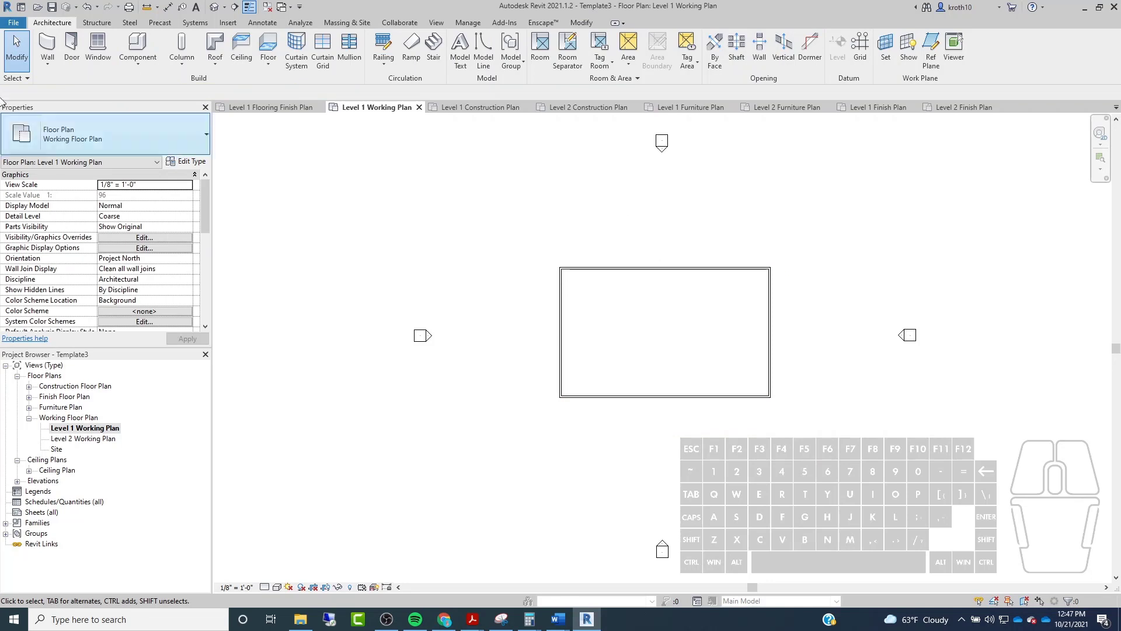
# Place one 60" x 30" Desk component inside the wall rectangle, in its upper half slightly left of centre.
pyautogui.click(135, 46)
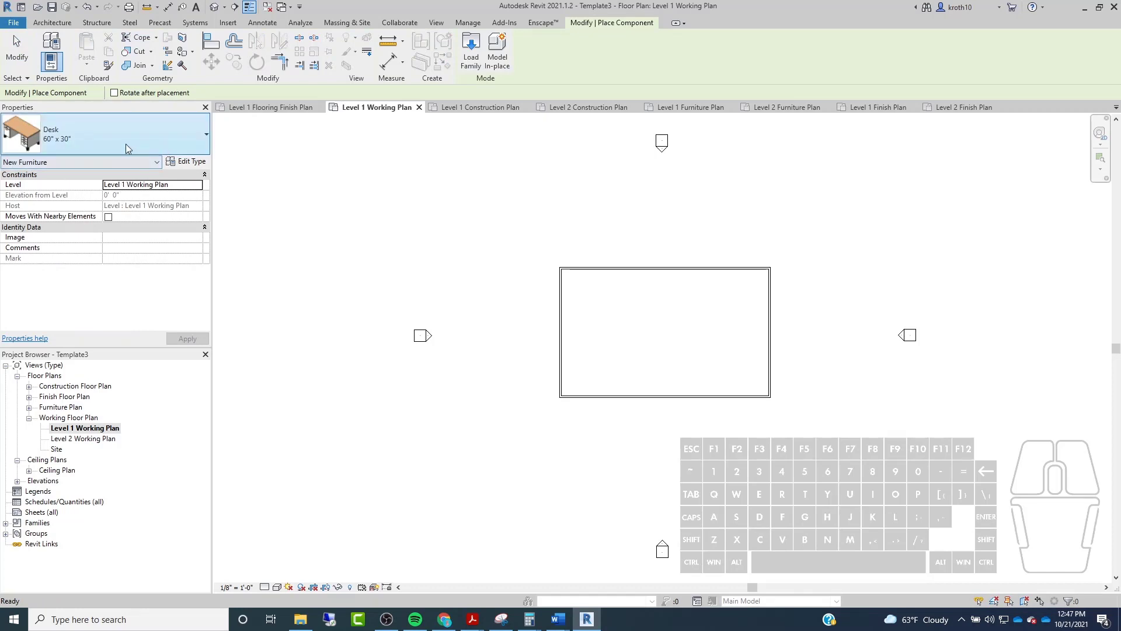
pyautogui.click(635, 312)
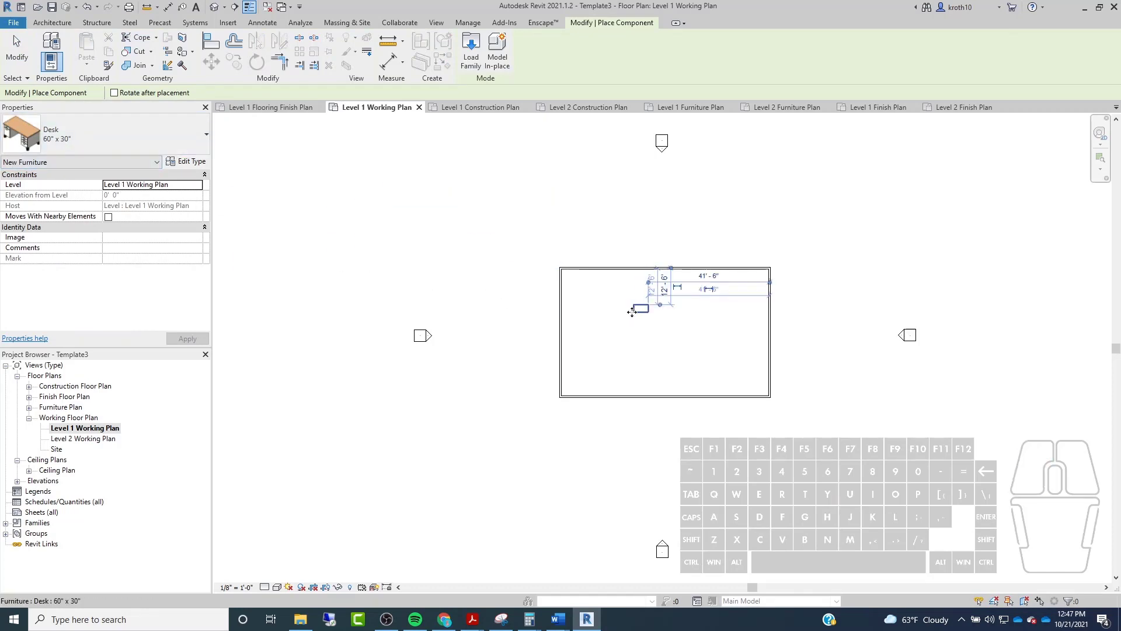
pyautogui.press('Escape')
pyautogui.press('Escape')
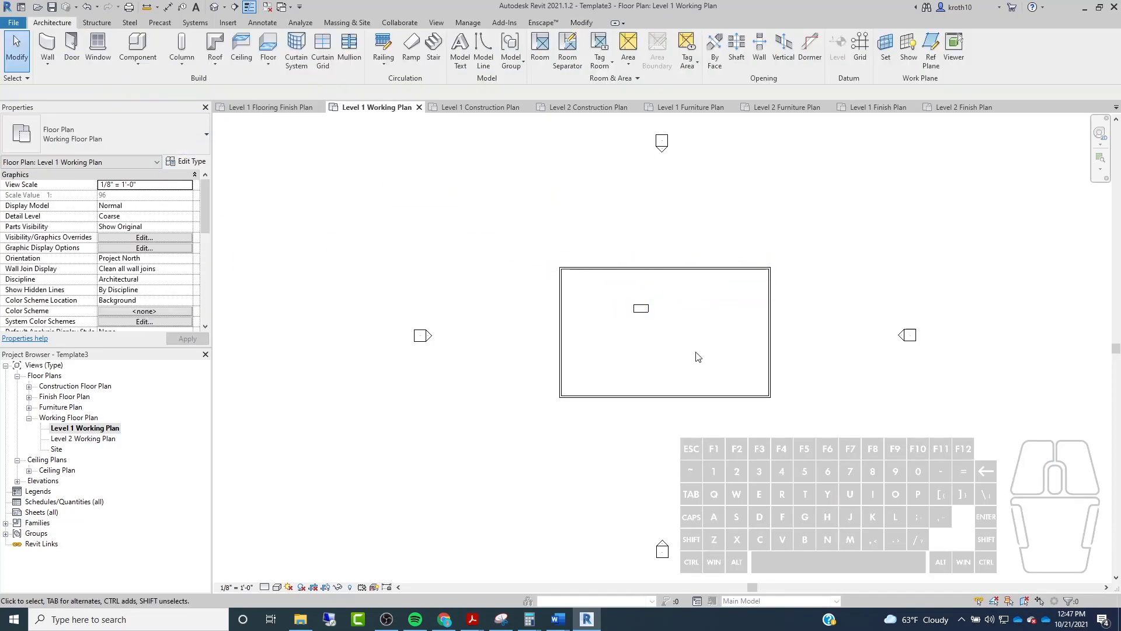
# Assign the Architectural Plan view template to the Level 1 Working Plan view.
pyautogui.scroll(3, 698, 353)
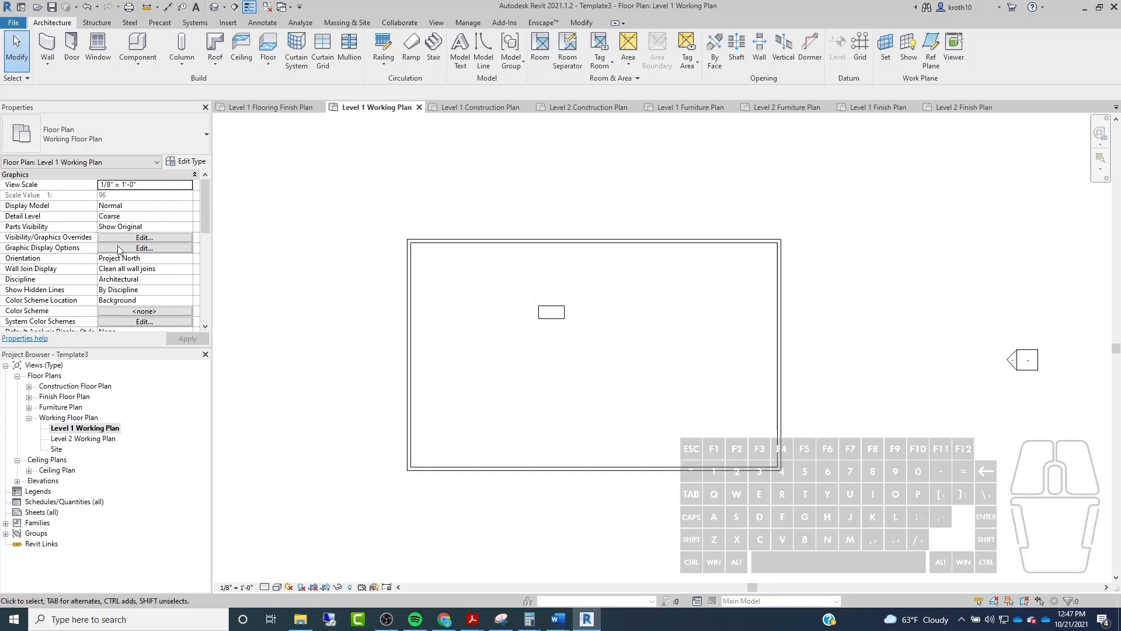
pyautogui.scroll(-6, 117, 246)
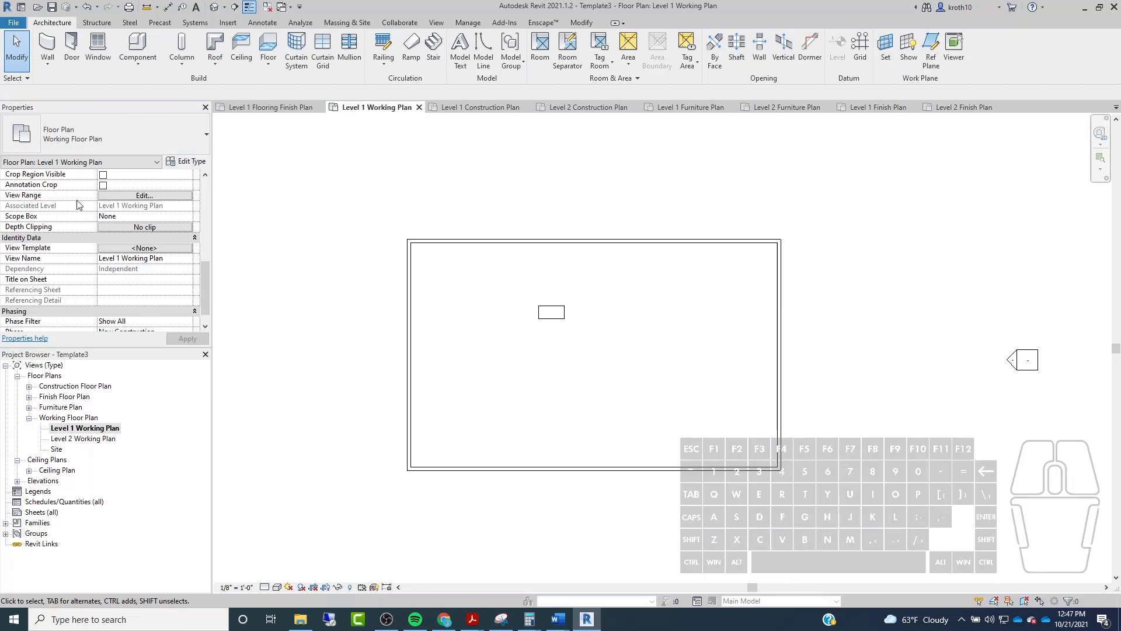
pyautogui.scroll(2, 117, 233)
pyautogui.scroll(-3, 128, 222)
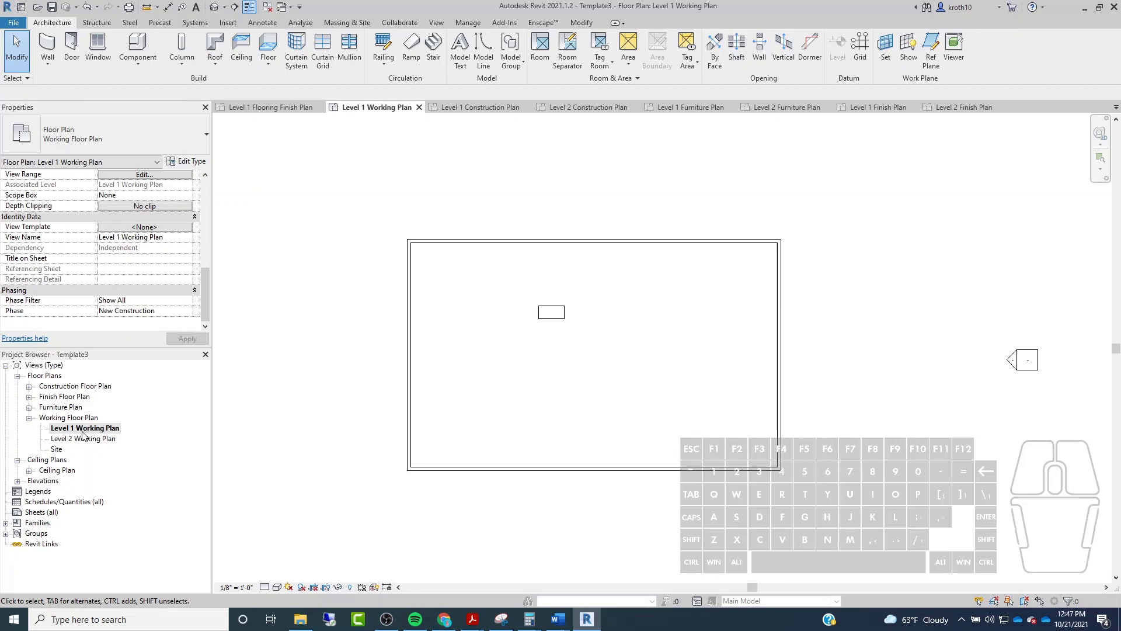
pyautogui.click(124, 228)
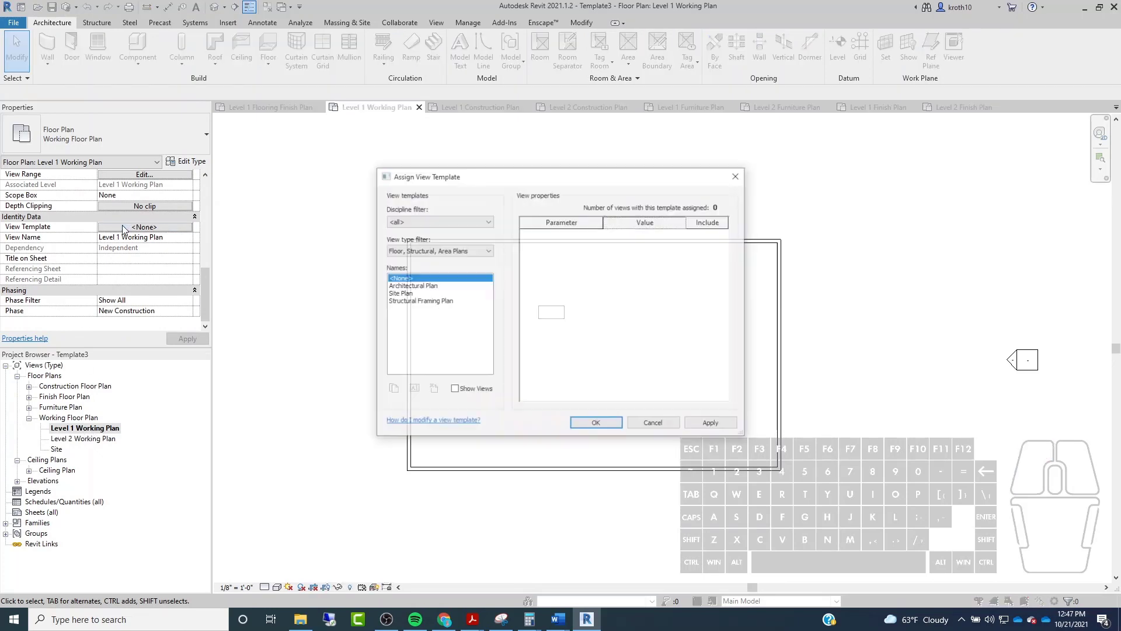
pyautogui.click(434, 289)
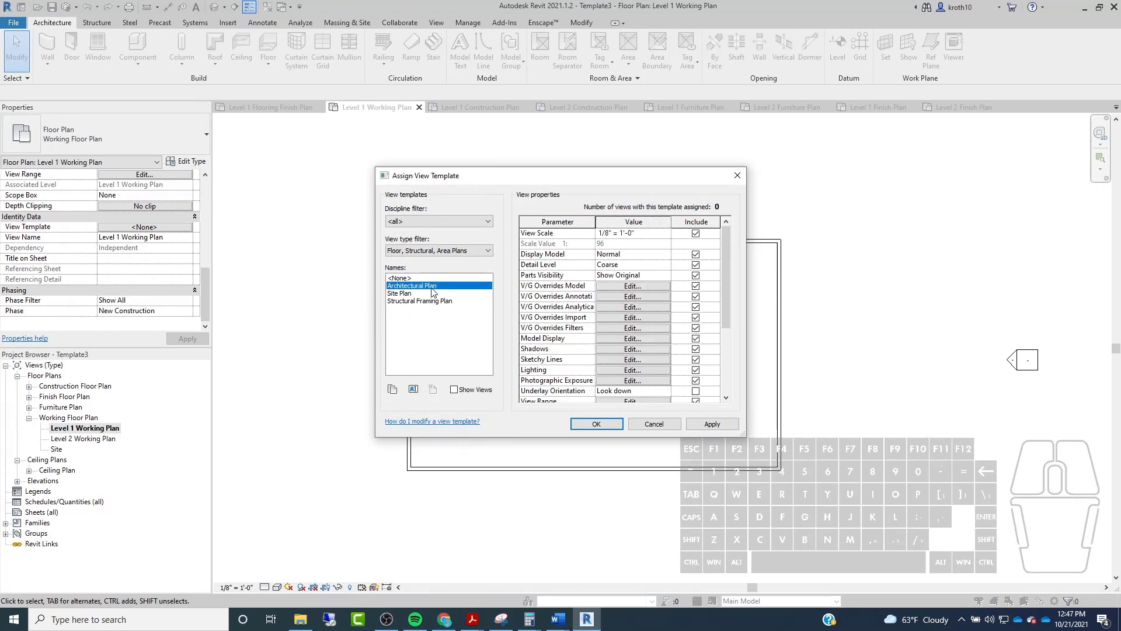
pyautogui.click(596, 424)
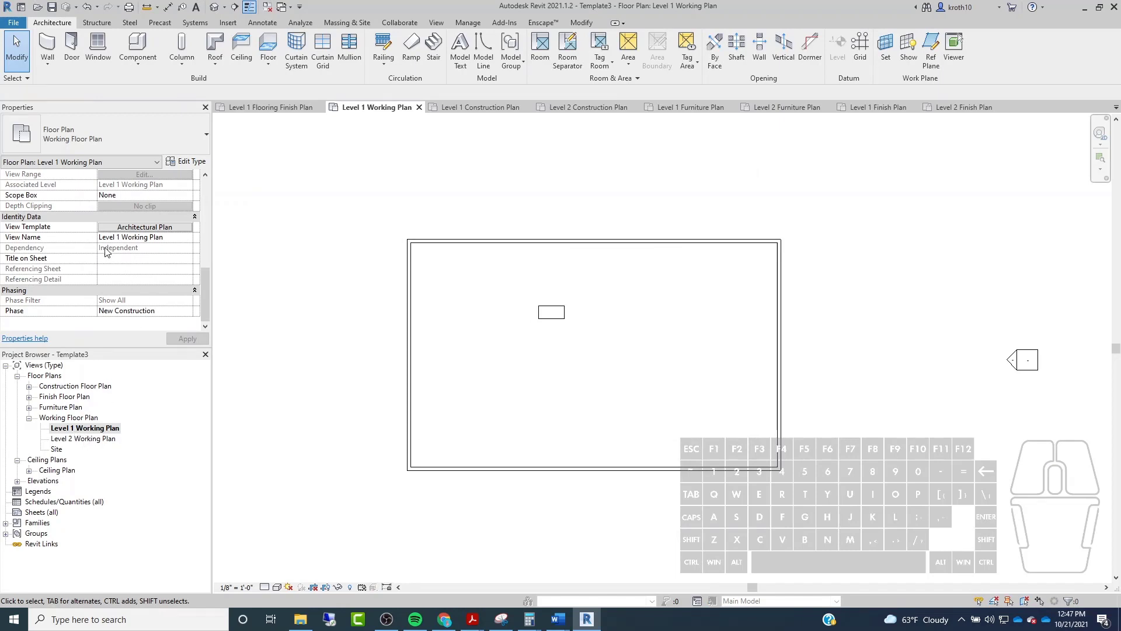
# From the Working Floor Plan type's setting for new views, duplicate the Architectural Plan view template as "Working Plan".
pyautogui.doubleClick(79, 439)
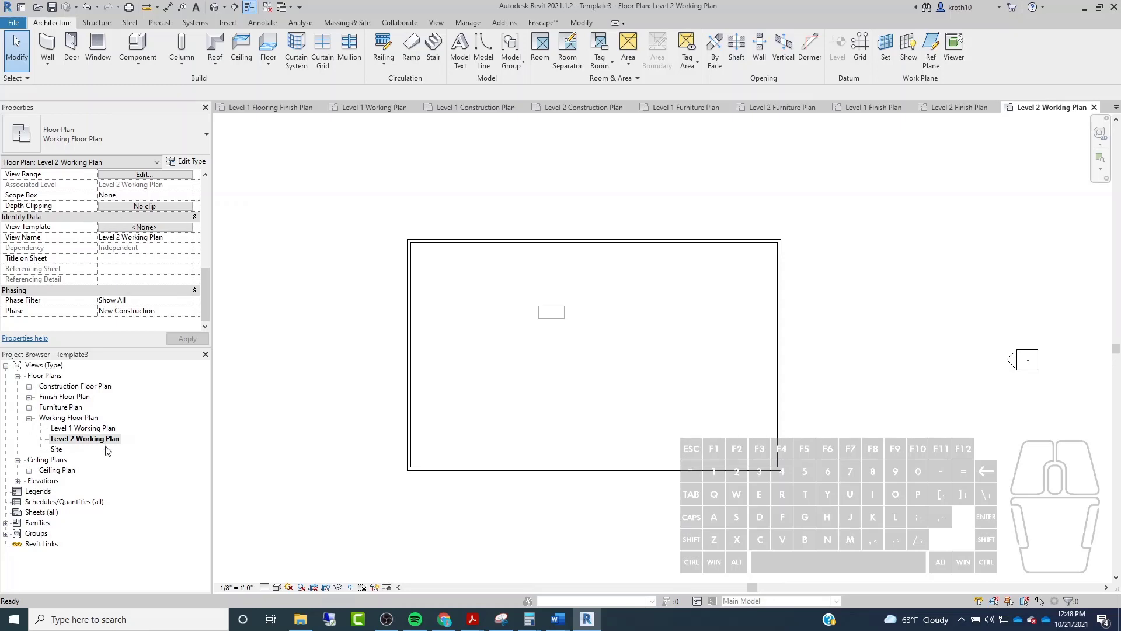
pyautogui.doubleClick(94, 428)
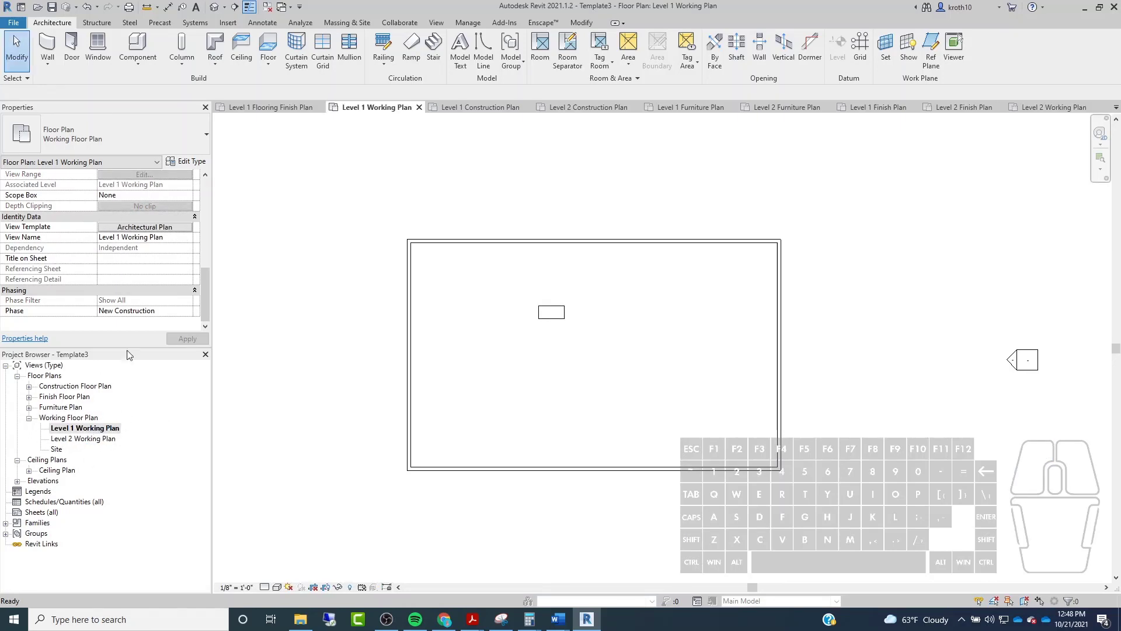
pyautogui.click(192, 162)
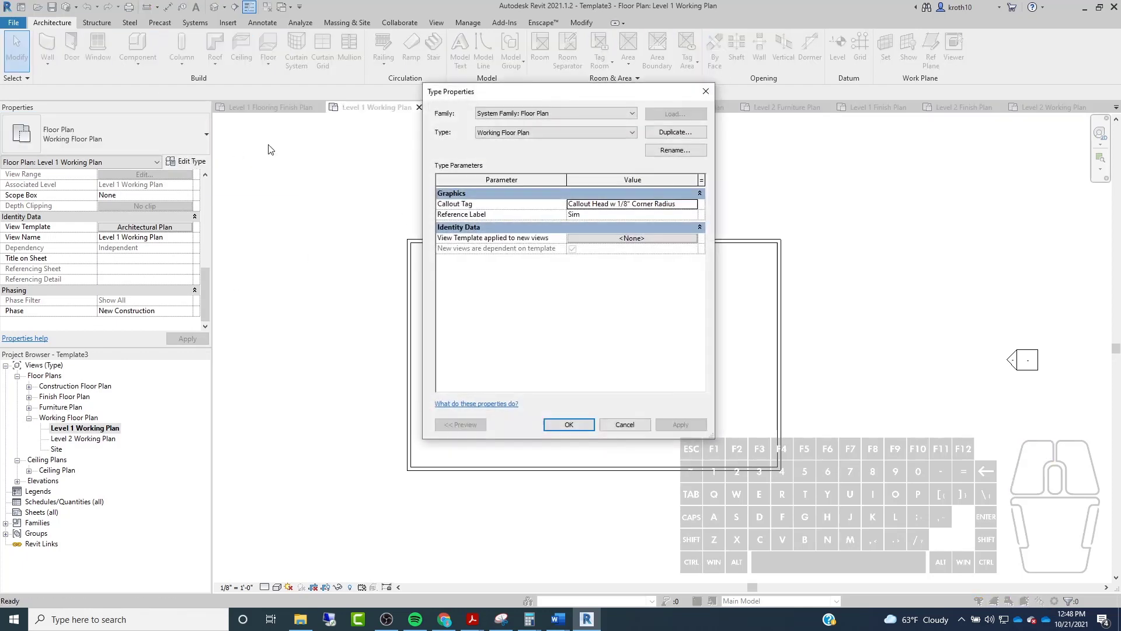
pyautogui.moveTo(573, 91); pyautogui.dragTo(485, 79)
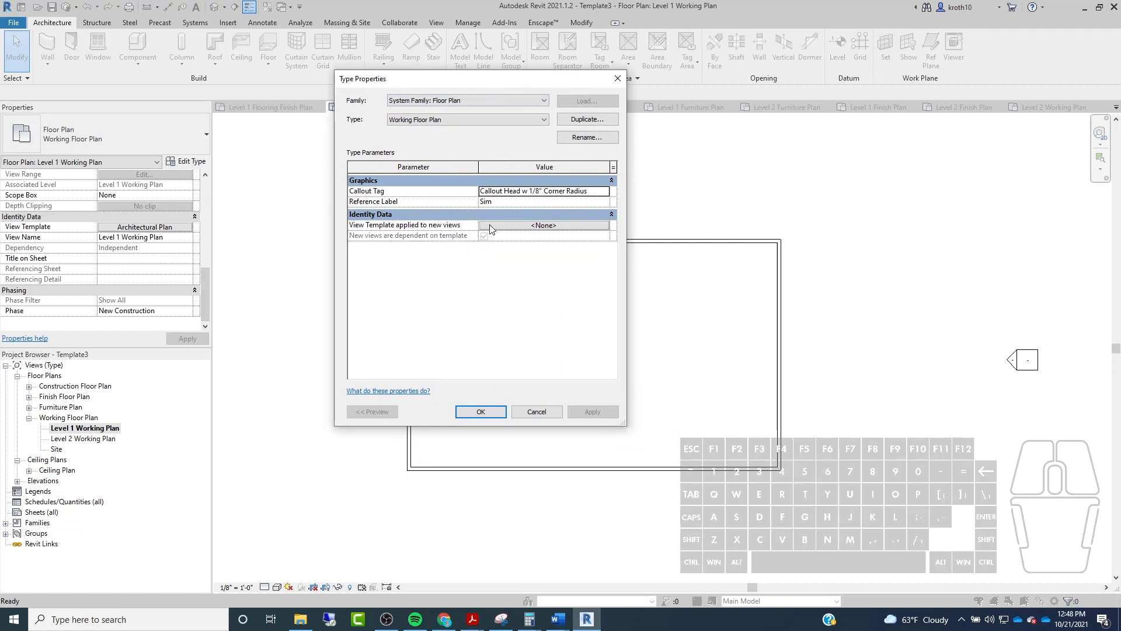
pyautogui.click(517, 228)
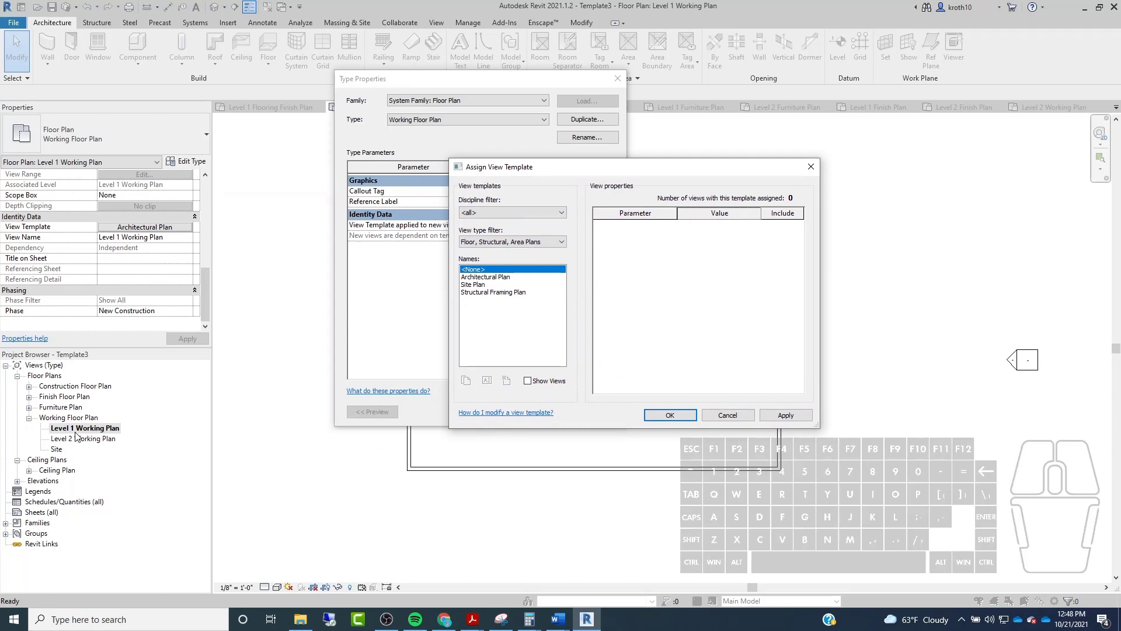
pyautogui.moveTo(555, 170); pyautogui.dragTo(546, 126)
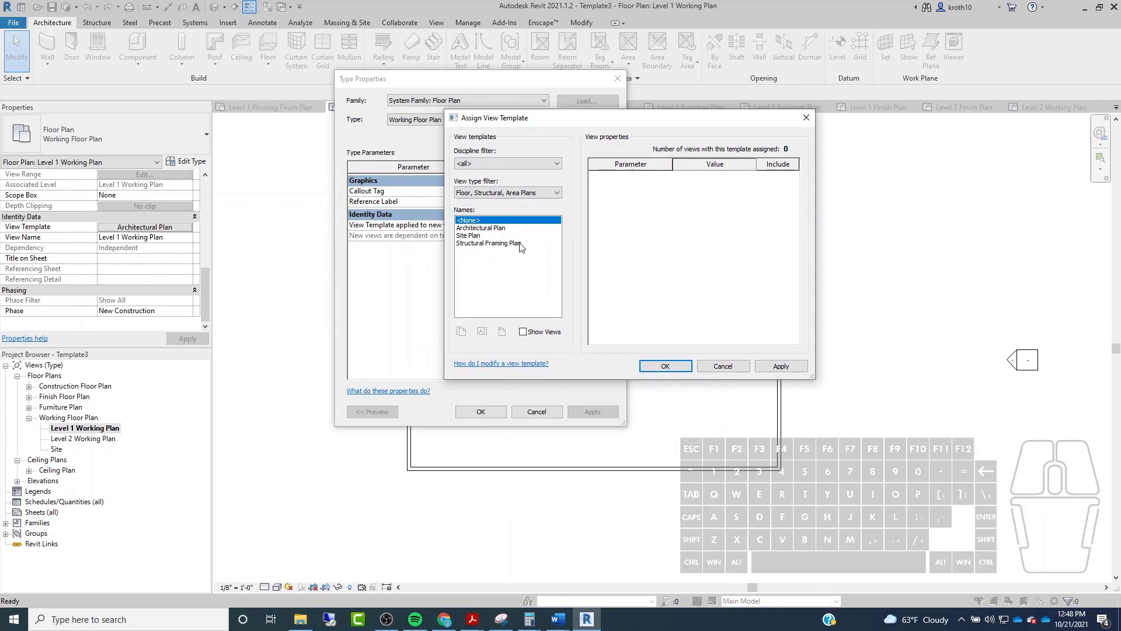
pyautogui.moveTo(510, 122); pyautogui.dragTo(412, 117)
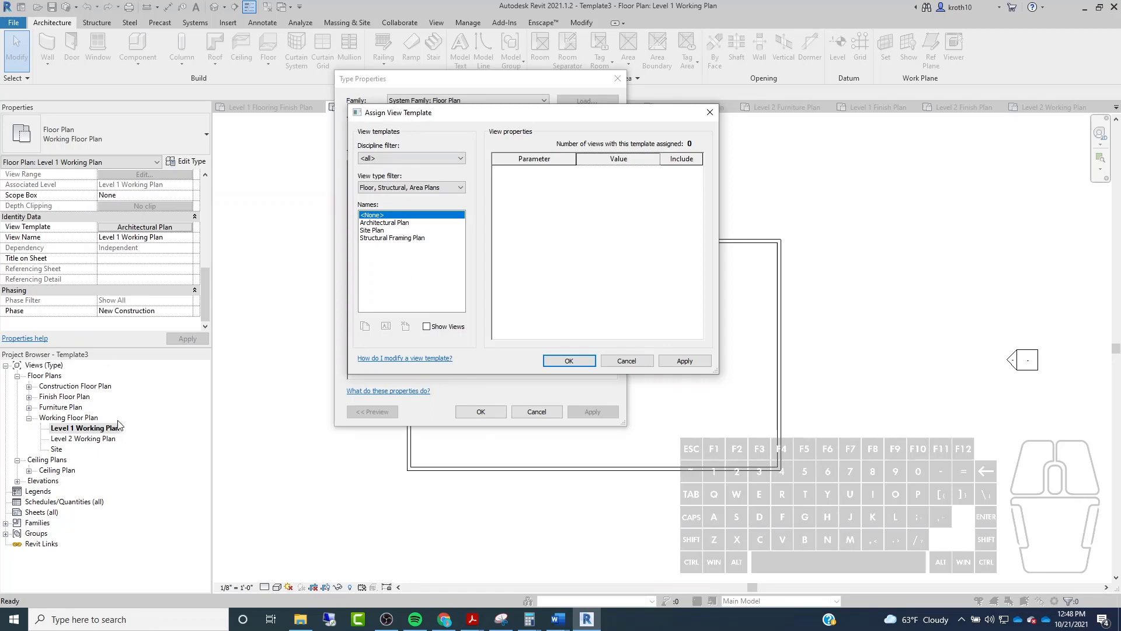
pyautogui.click(398, 224)
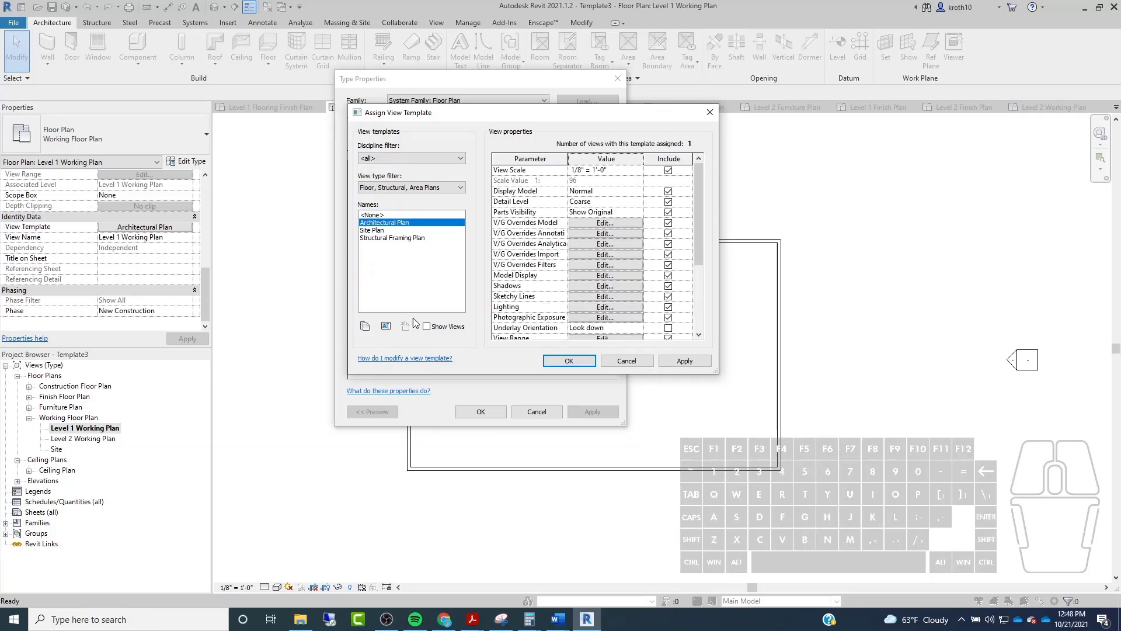
pyautogui.click(365, 326)
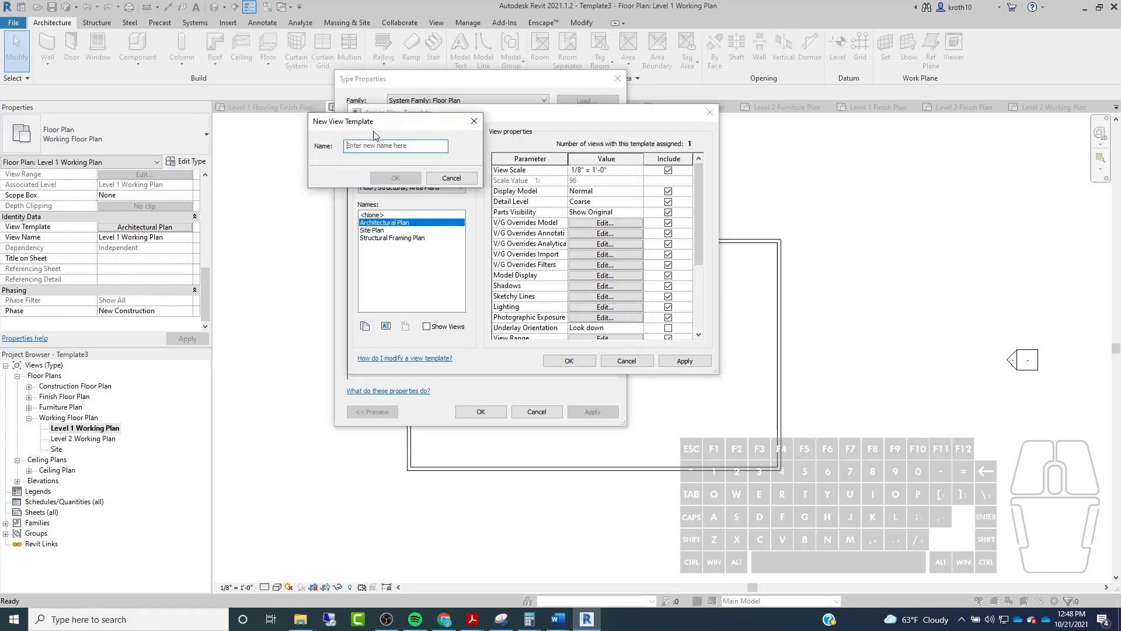
pyautogui.write('Work')
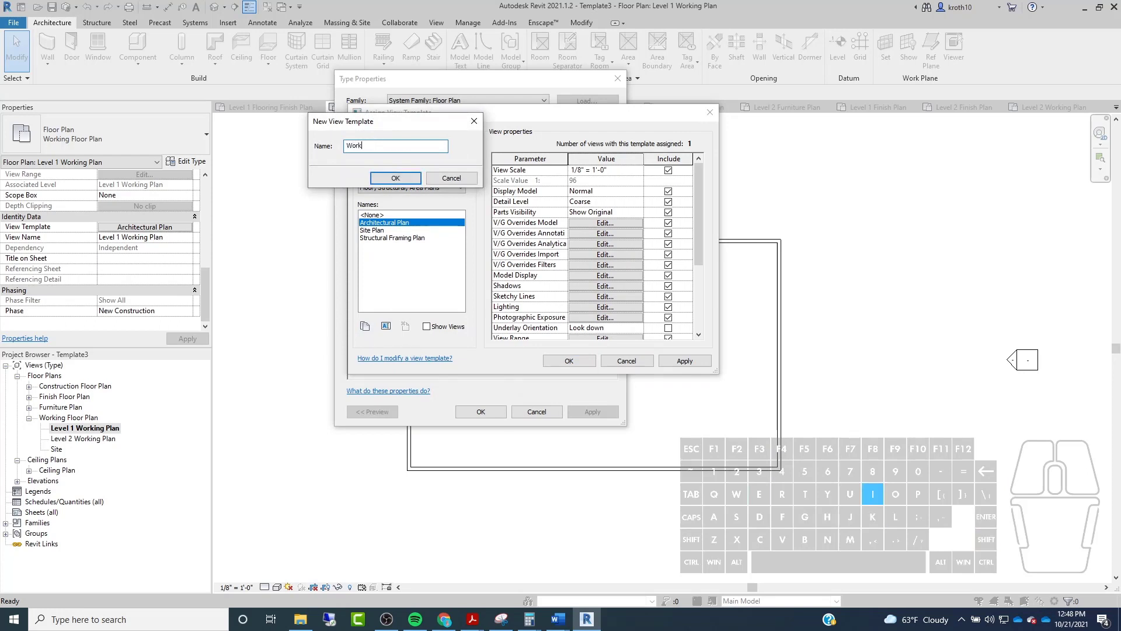
pyautogui.write('ing Plan')
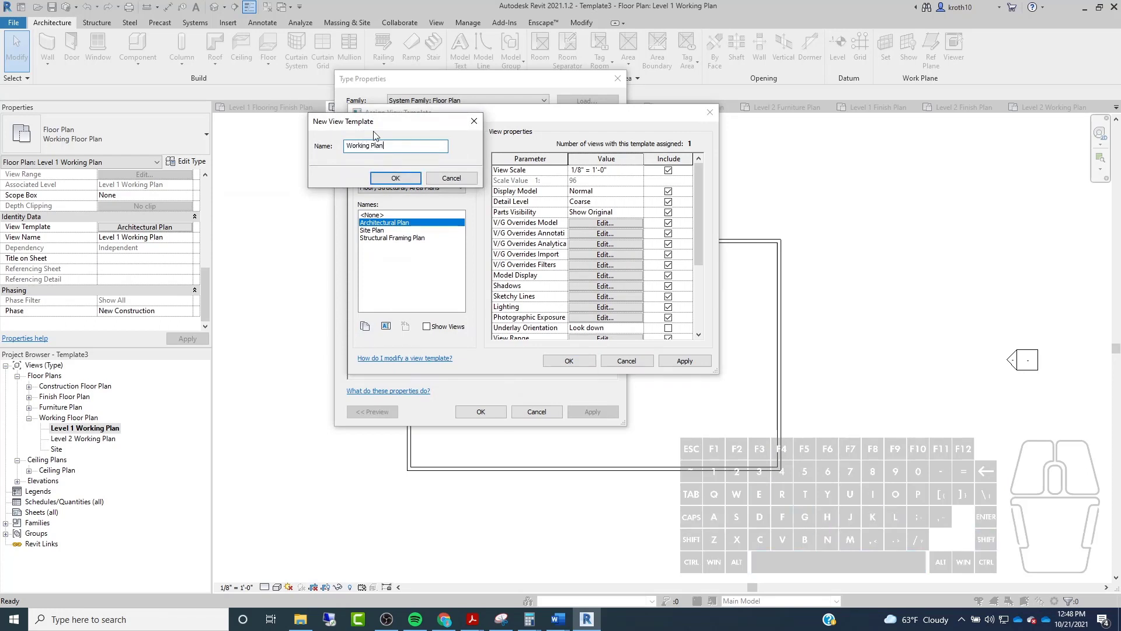
pyautogui.click(396, 178)
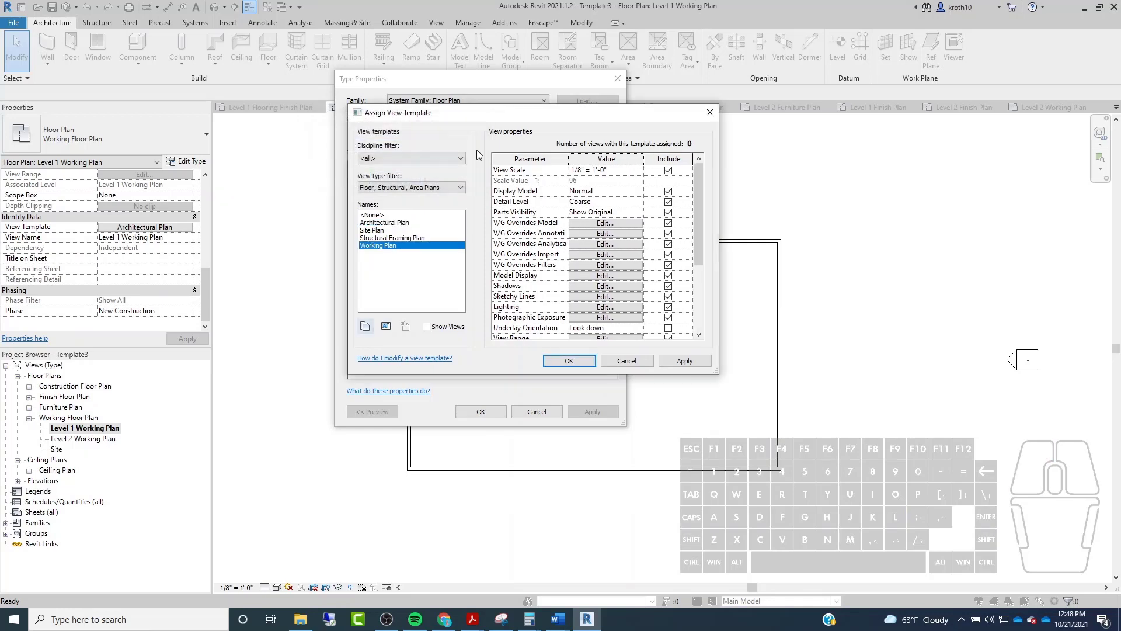
# Apply the Working Plan template to new views of the Working Floor Plan type and accept the type properties.
pyautogui.scroll(-1, 649, 192)
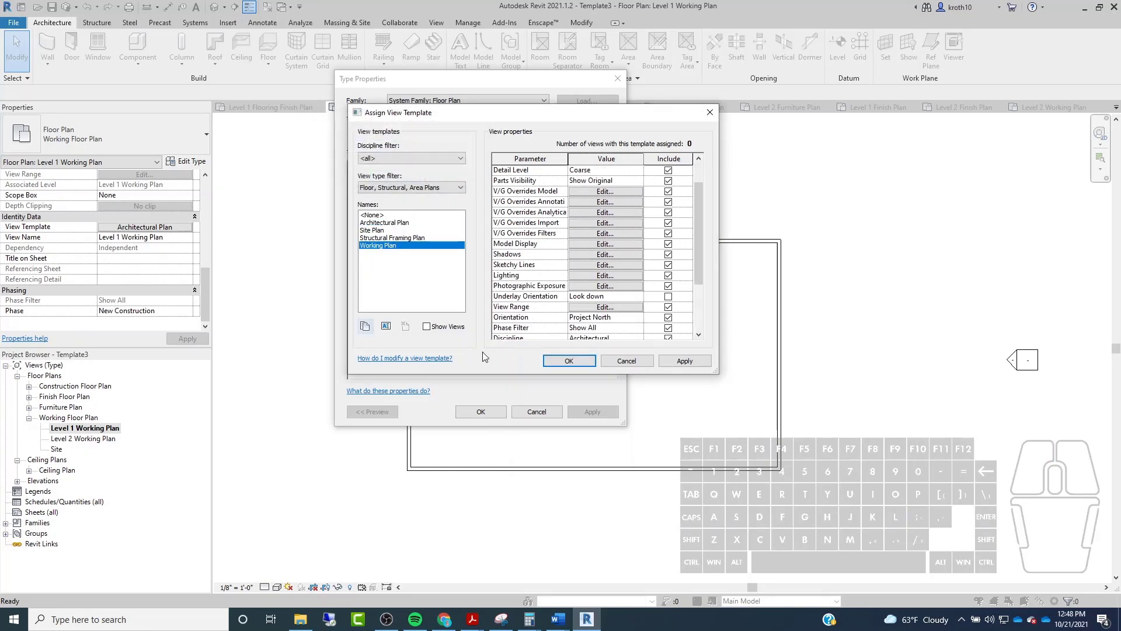
pyautogui.click(689, 365)
pyautogui.click(560, 362)
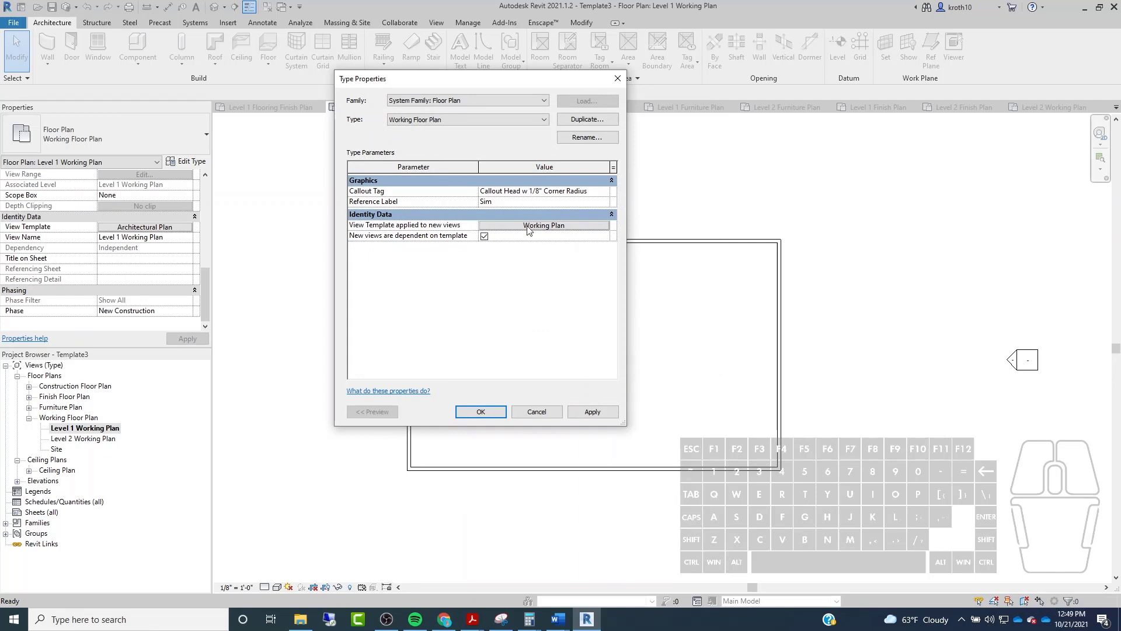
pyautogui.click(581, 412)
pyautogui.click(481, 412)
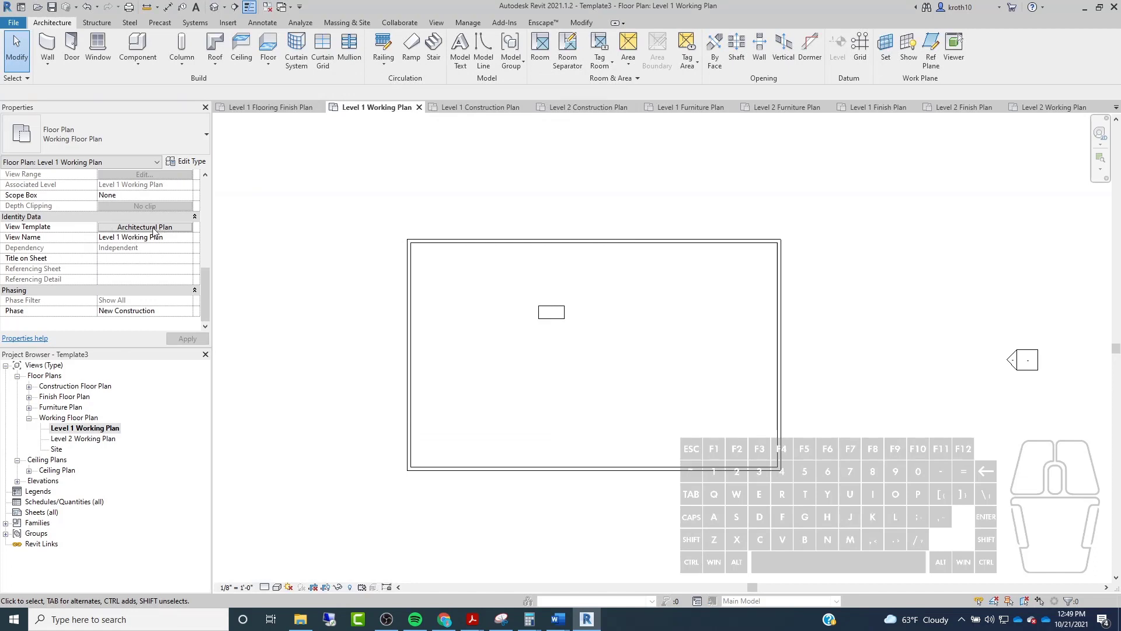
# Delete the Level 2 Working Plan view from the Working Floor Plan group.
pyautogui.click(96, 439)
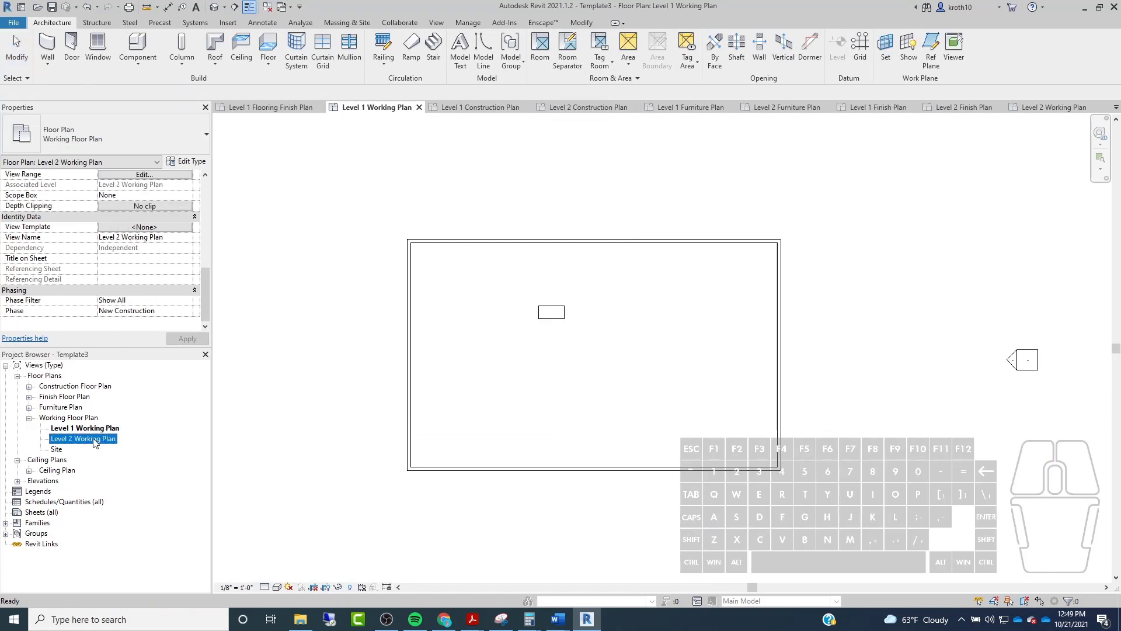
pyautogui.rightClick(95, 440)
pyautogui.click(125, 314)
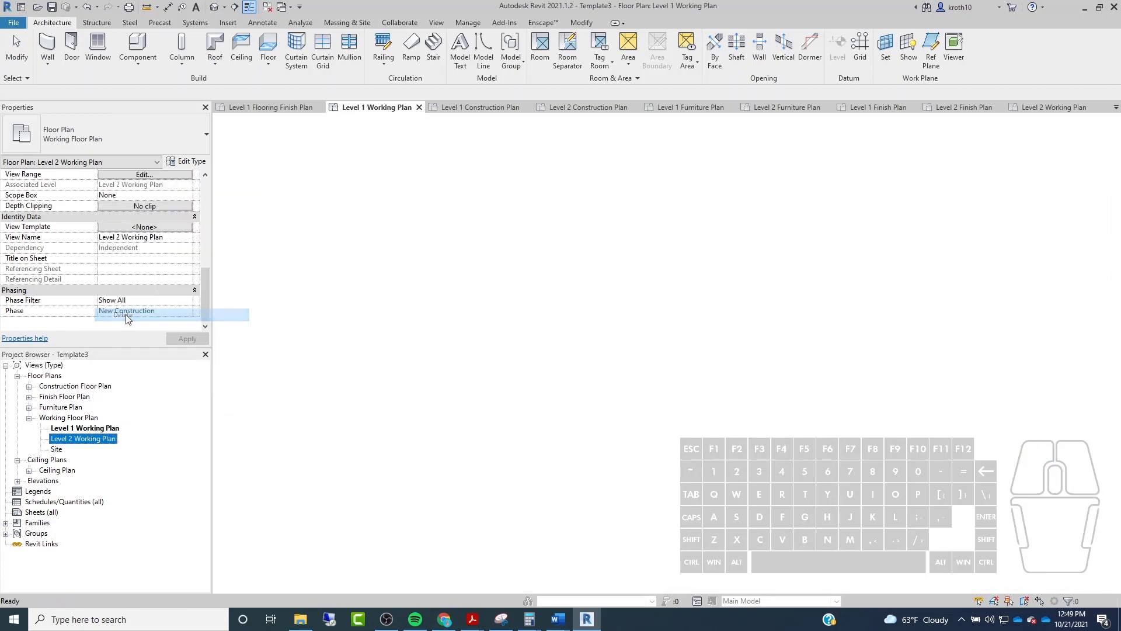
# Create a new floor plan view of the Working Floor Plan type for the Level 2 Working Plan level.
pyautogui.click(437, 23)
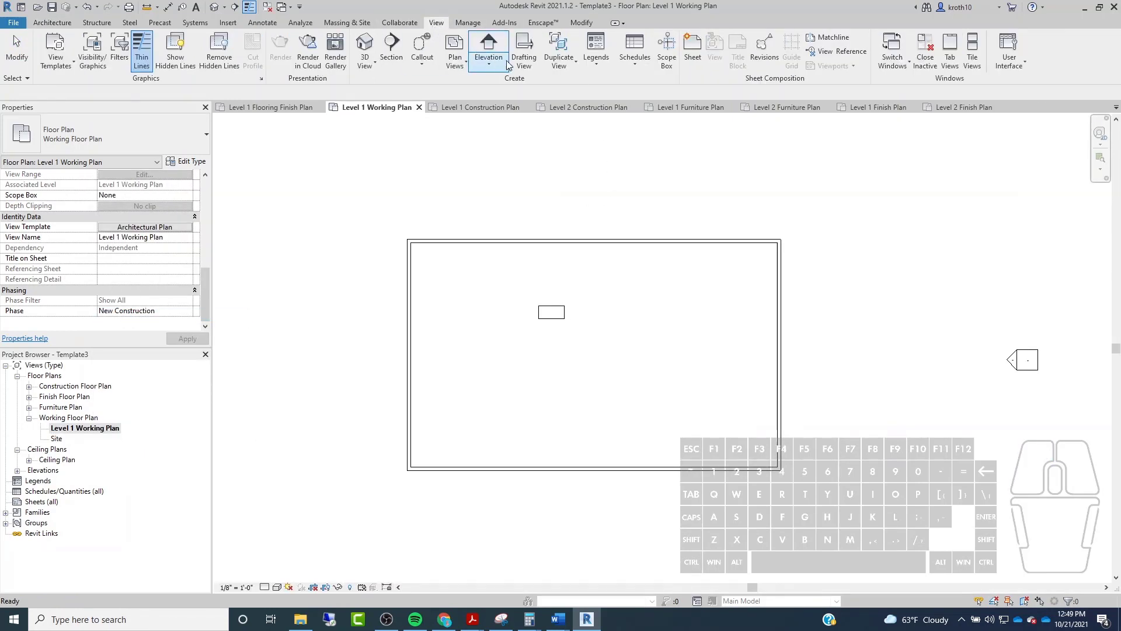
pyautogui.click(451, 63)
pyautogui.click(468, 83)
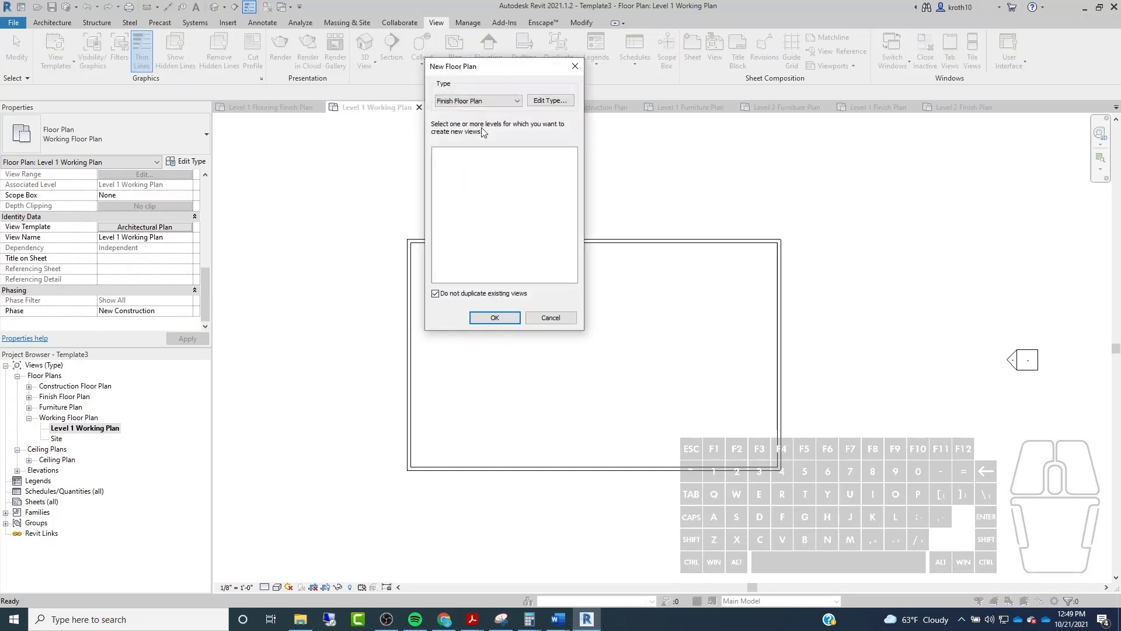
pyautogui.click(491, 101)
pyautogui.click(470, 133)
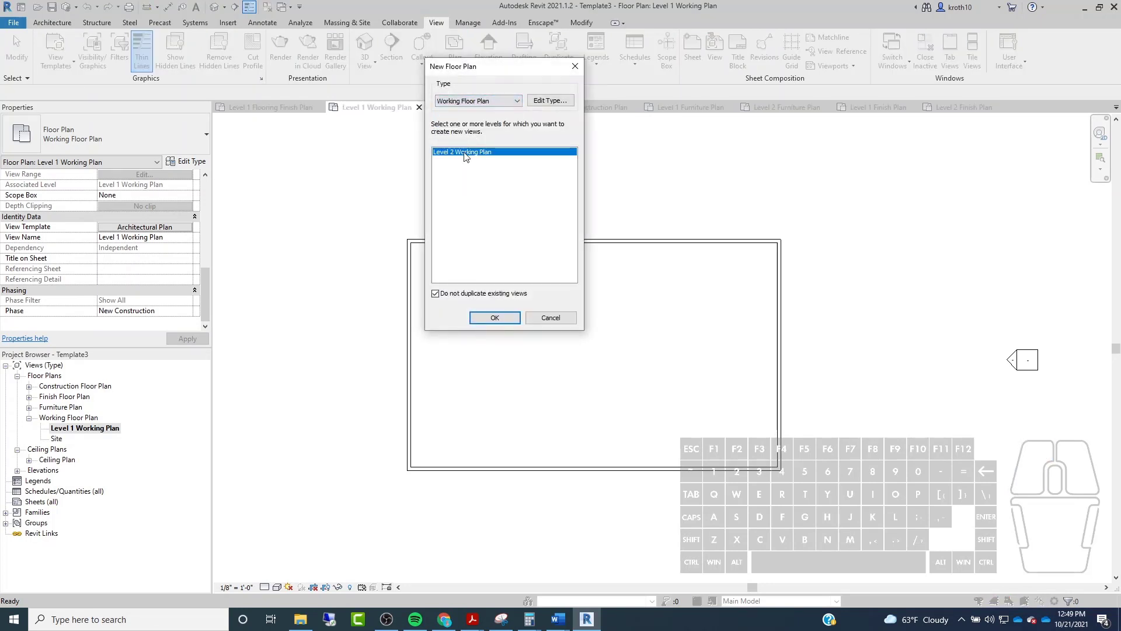
pyautogui.click(505, 322)
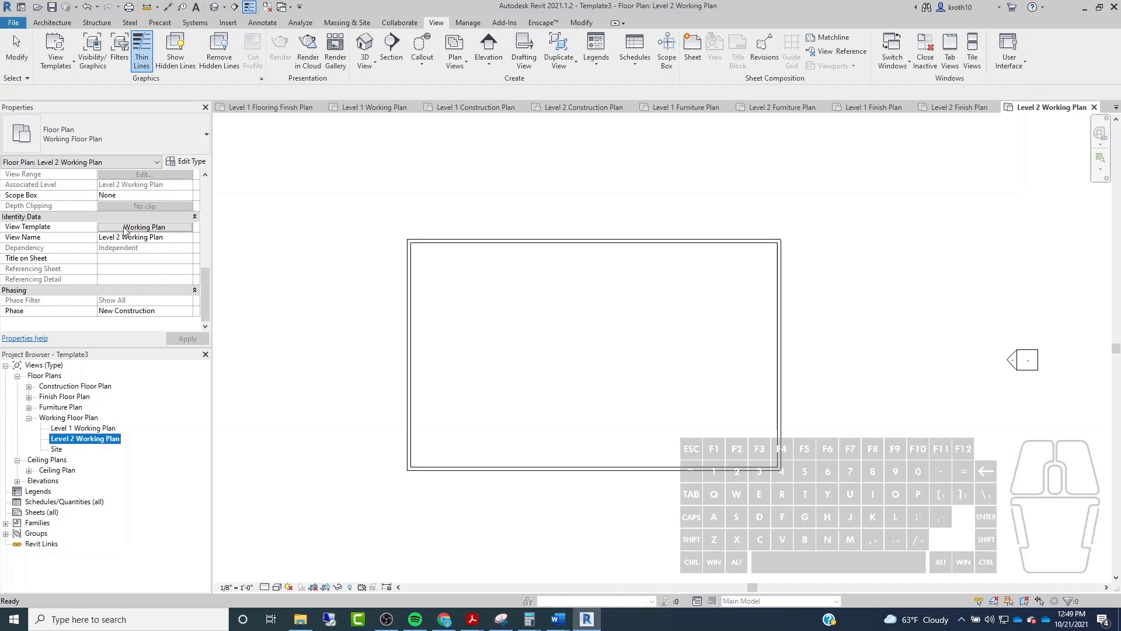
# Assign the Working Plan view template to the Level 1 Working Plan view in place of Architectural Plan.
pyautogui.click(96, 429)
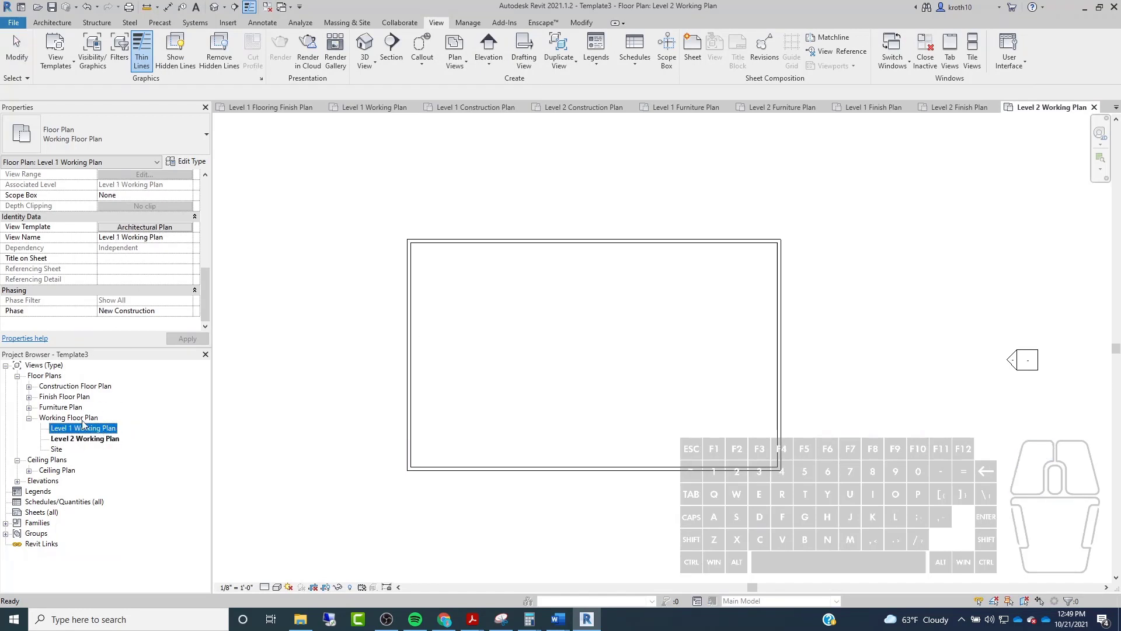
pyautogui.click(144, 227)
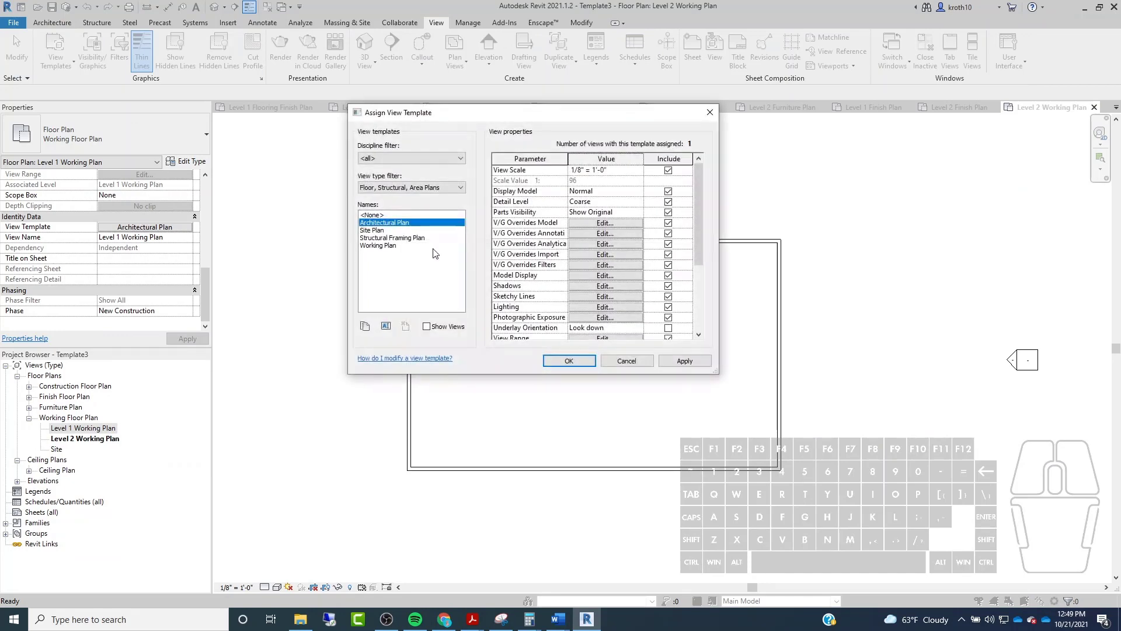
pyautogui.click(384, 245)
pyautogui.click(560, 362)
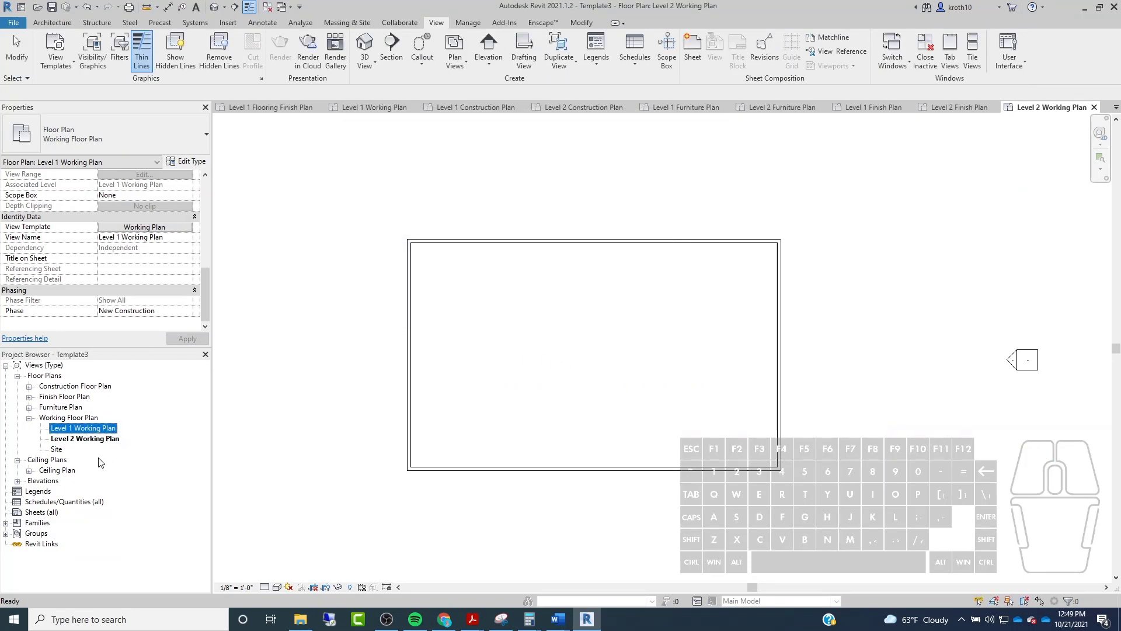
# Check the view template assigned to the Level 1 and Level 2 Working Plan views, and open Level 1 Working Plan.
pyautogui.click(86, 439)
pyautogui.click(77, 426)
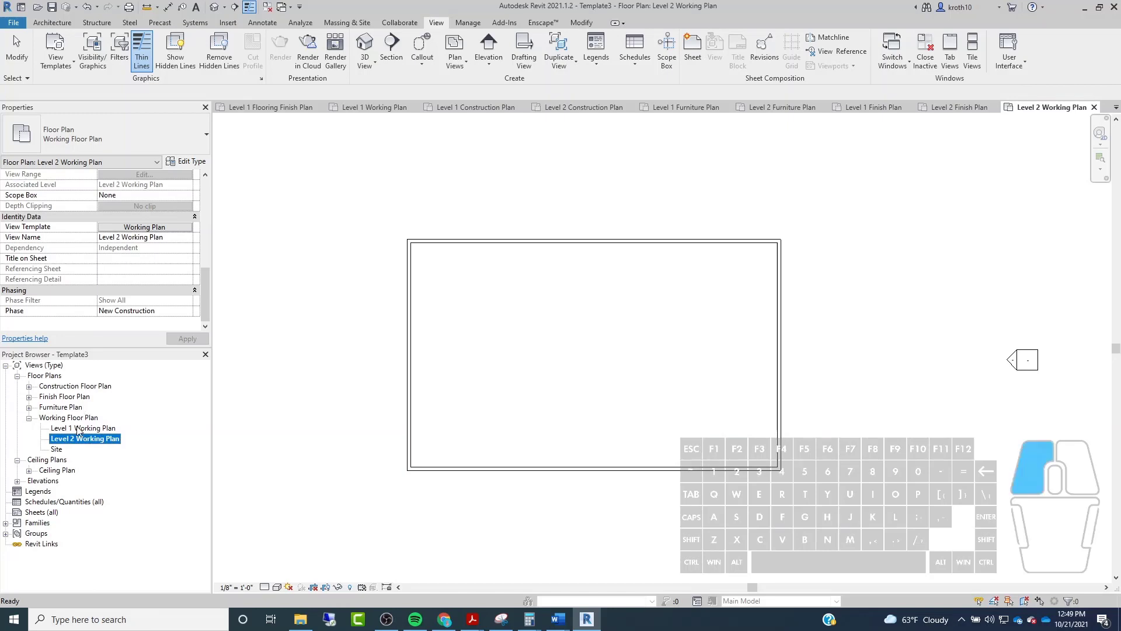
pyautogui.click(571, 305)
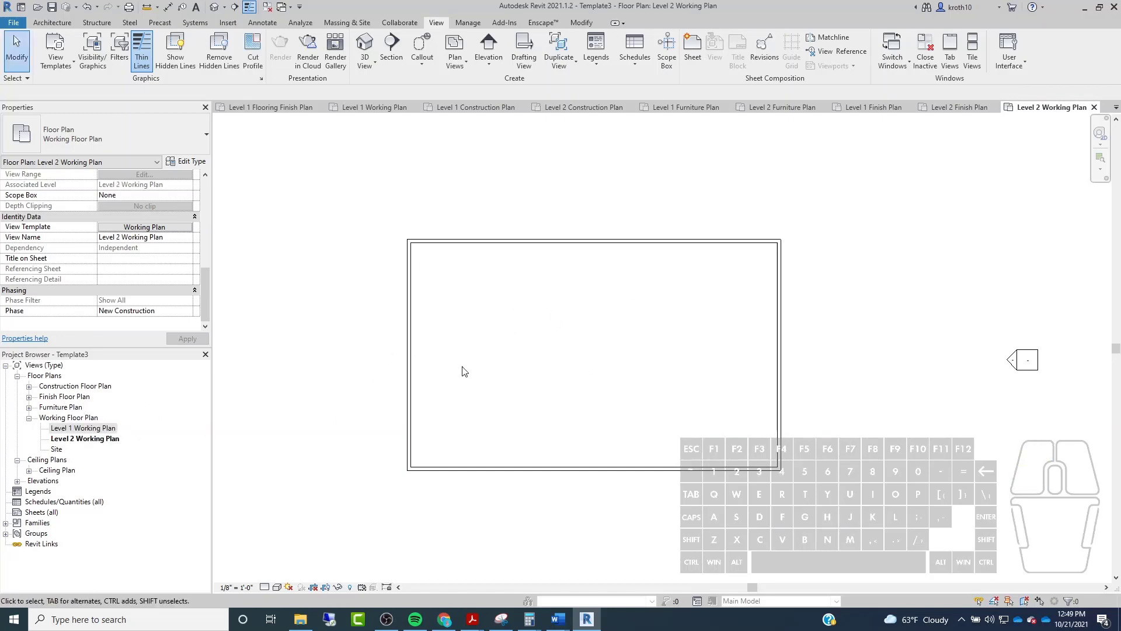
pyautogui.doubleClick(88, 428)
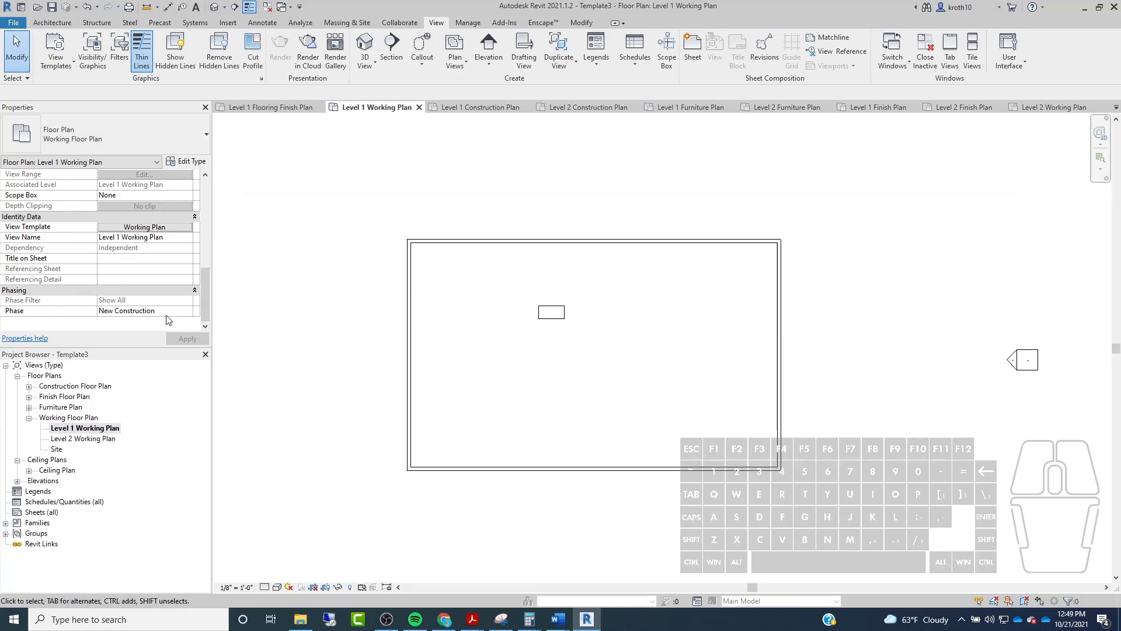
# Open the Level 1 Construction Plan view from the Construction Floor Plan group and inspect its floor plan.
pyautogui.click(29, 387)
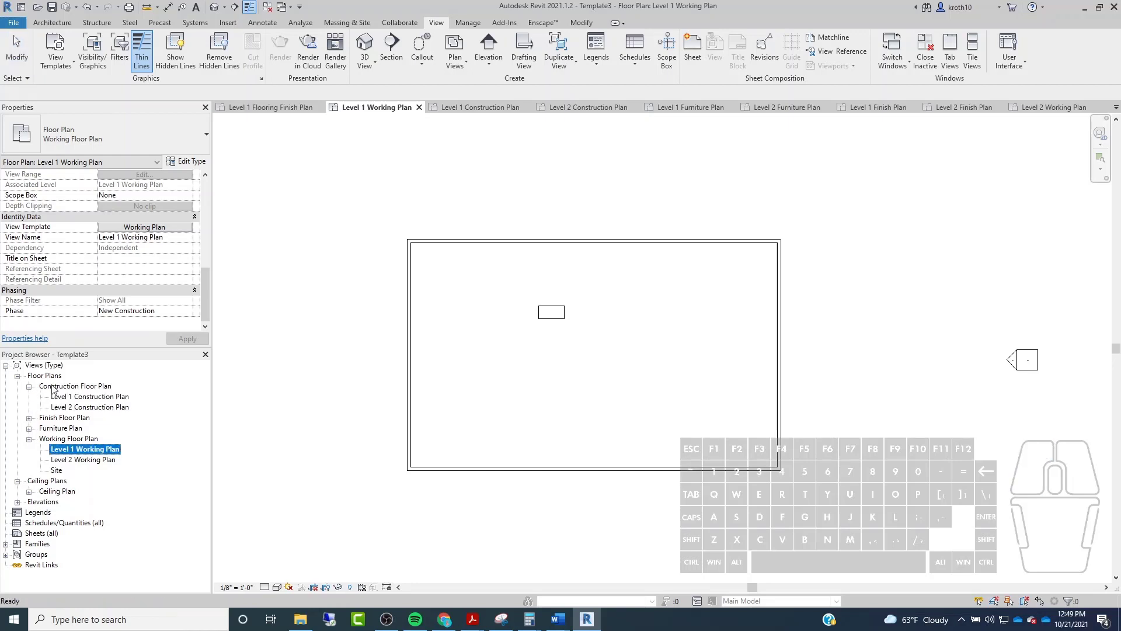
pyautogui.click(94, 397)
pyautogui.doubleClick(99, 398)
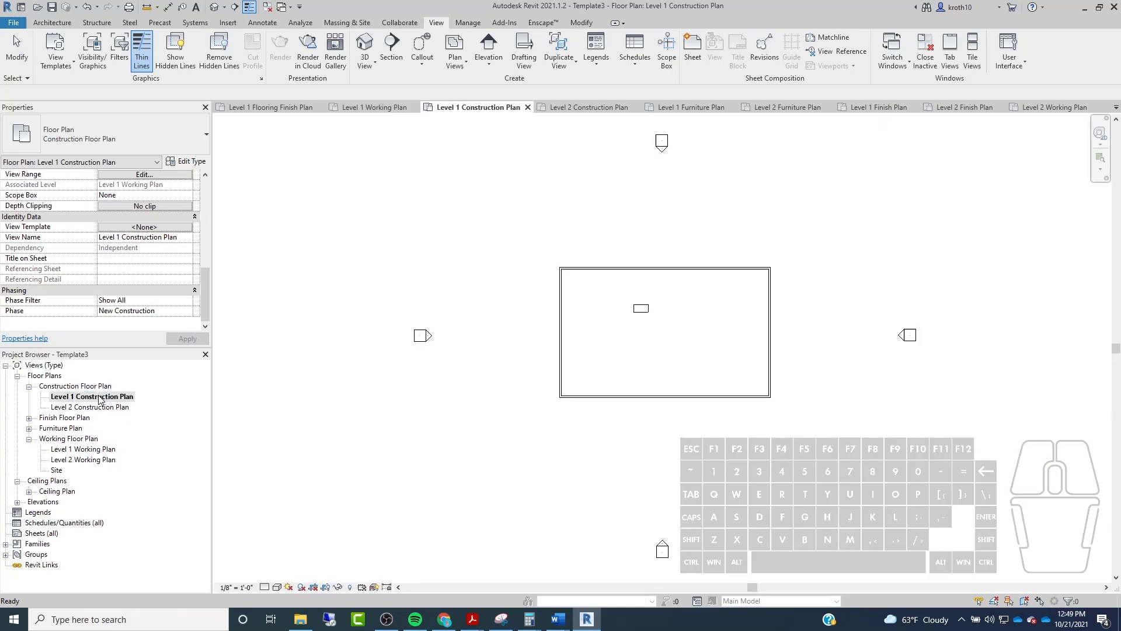
pyautogui.scroll(3, 770, 256)
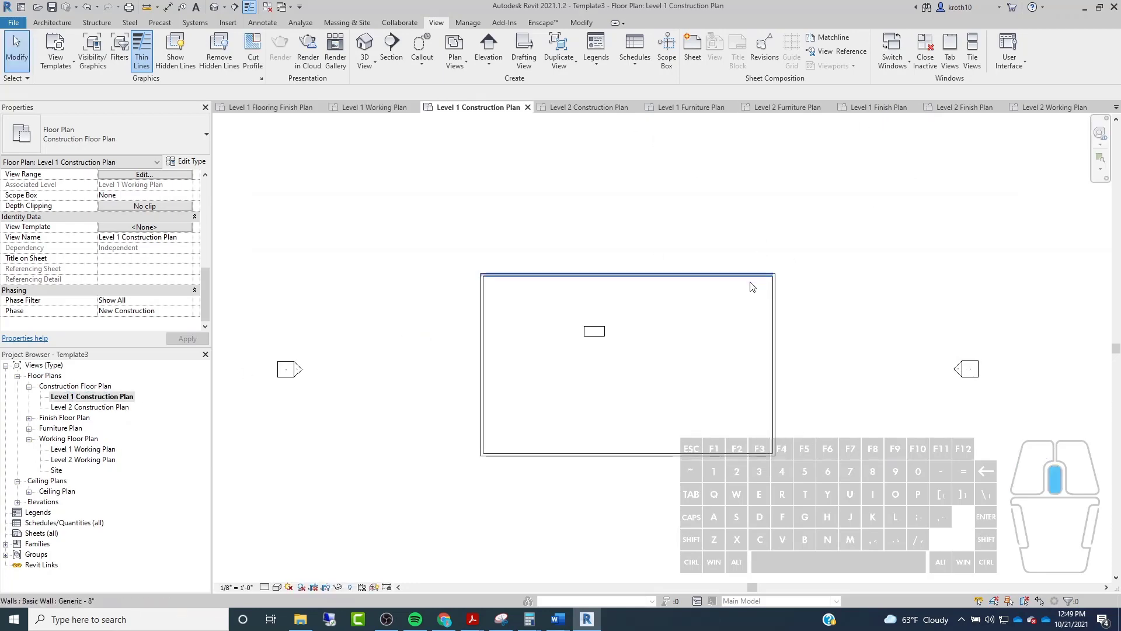
pyautogui.moveTo(748, 288); pyautogui.dragTo(606, 195, button='middle')
pyautogui.moveTo(413, 222); pyautogui.dragTo(529, 270)
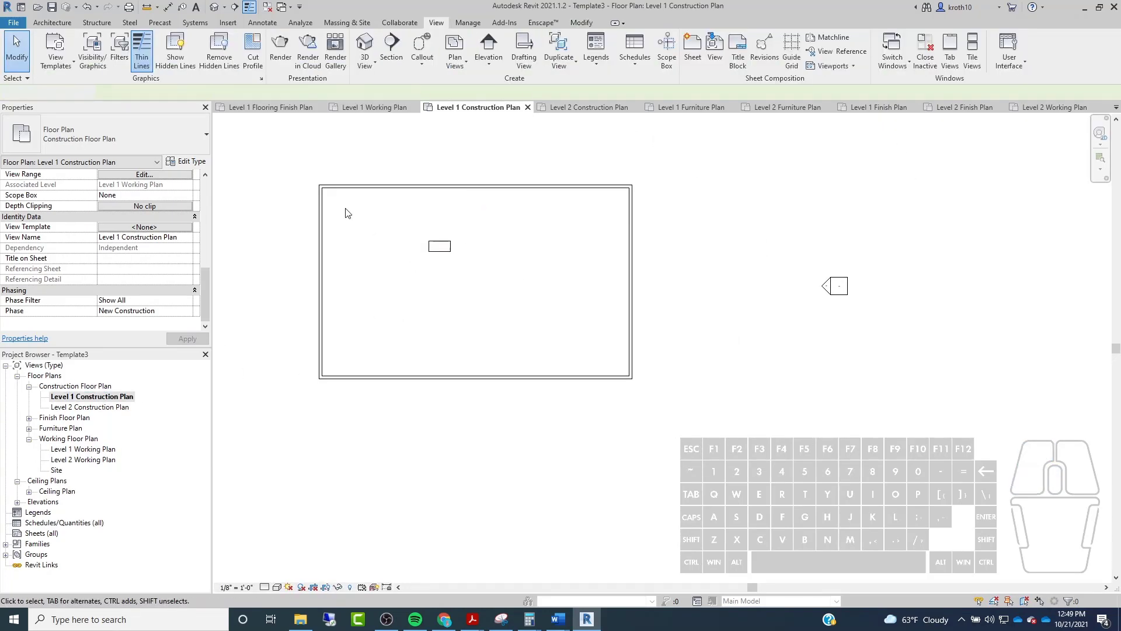
pyautogui.moveTo(345, 213); pyautogui.dragTo(389, 196, button='middle')
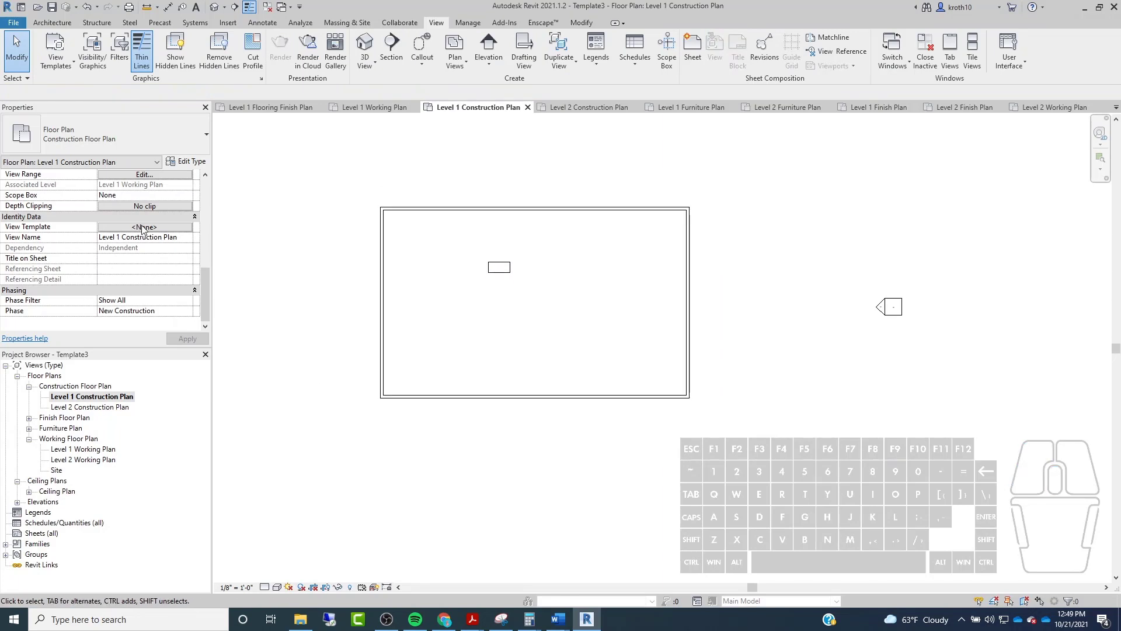
# From the Construction Floor Plan type's setting for new views, duplicate the Working Plan view template as "Construction Plan".
pyautogui.click(187, 164)
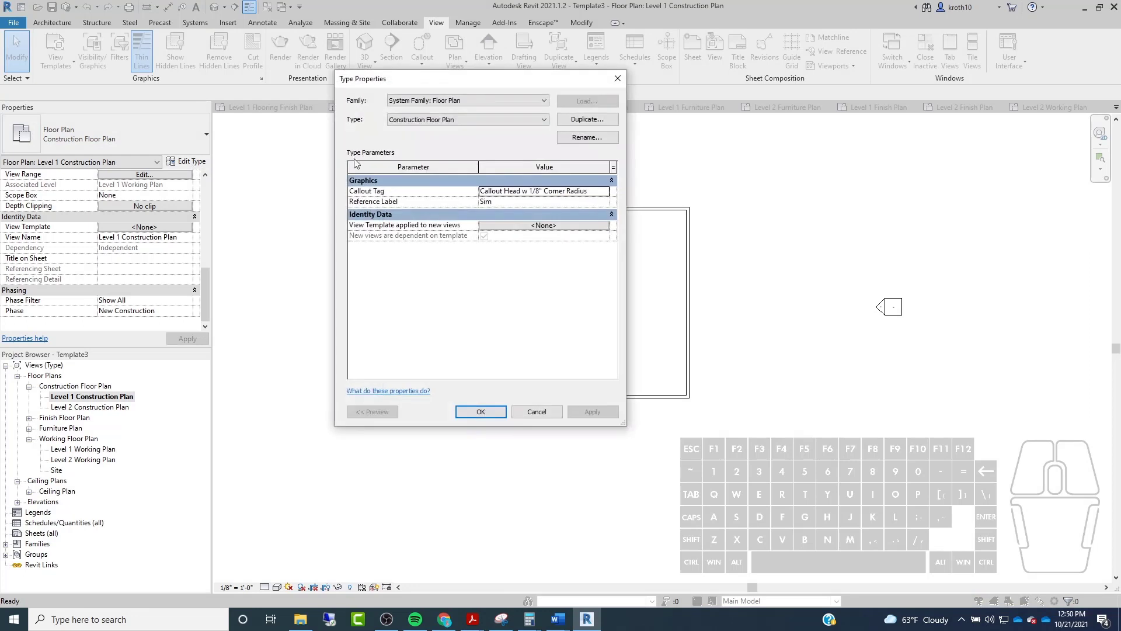
pyautogui.click(562, 226)
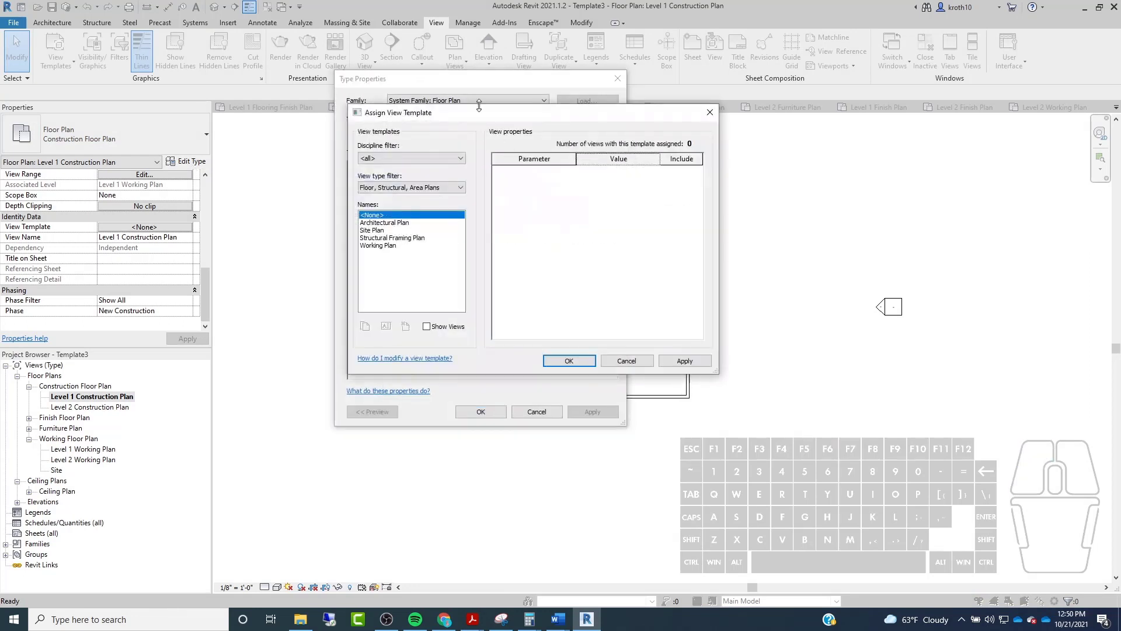
pyautogui.moveTo(479, 111); pyautogui.dragTo(499, 125)
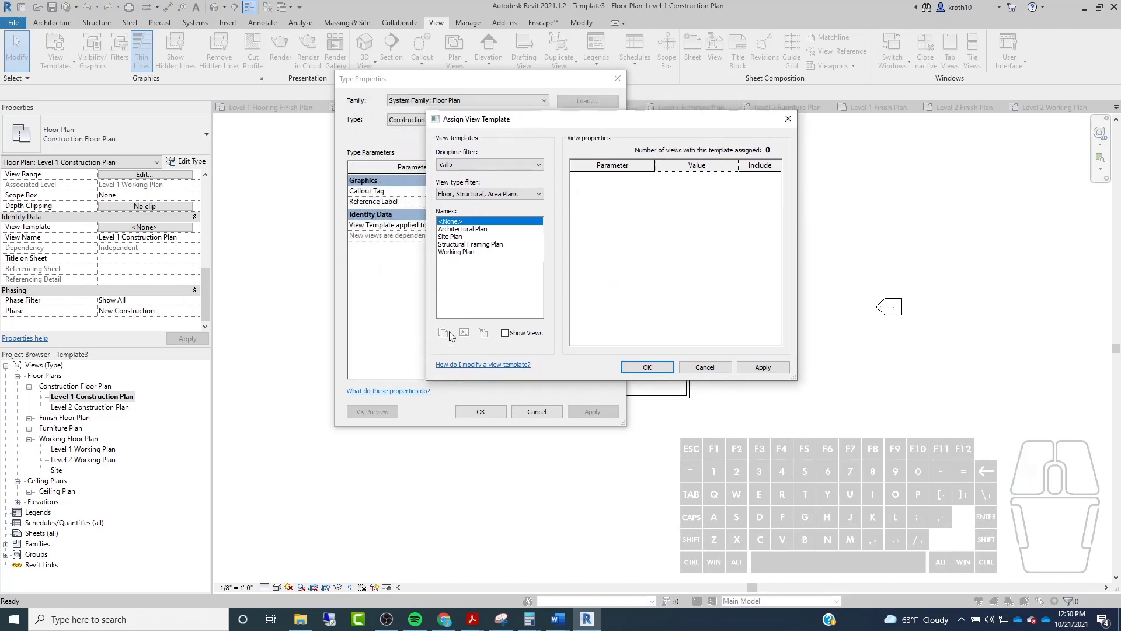
pyautogui.click(474, 230)
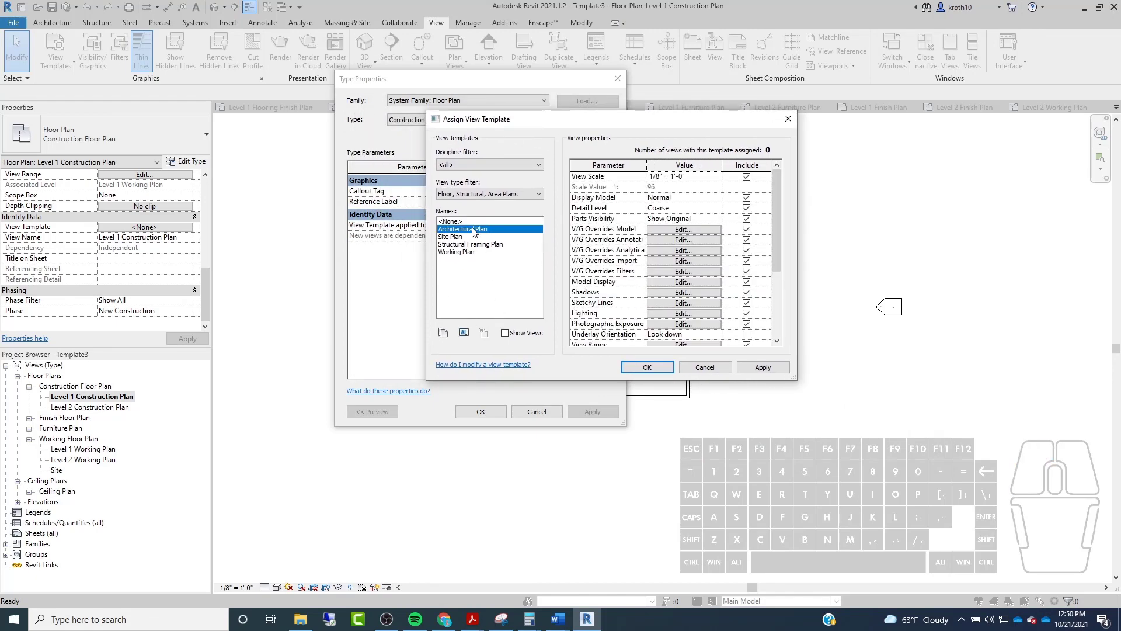
pyautogui.click(458, 252)
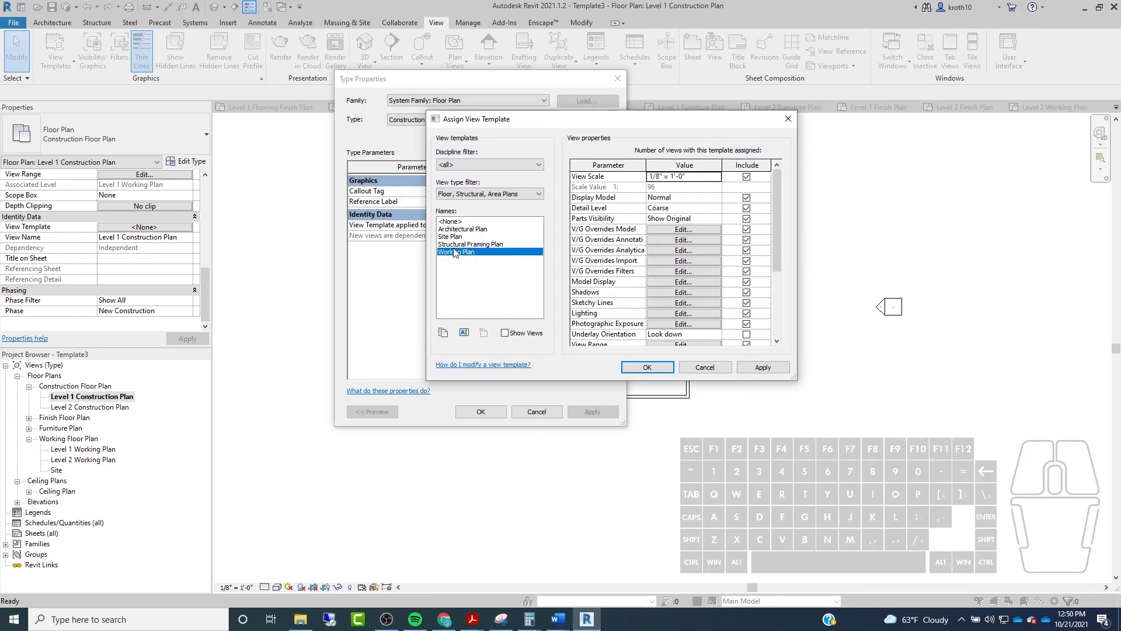
pyautogui.click(443, 332)
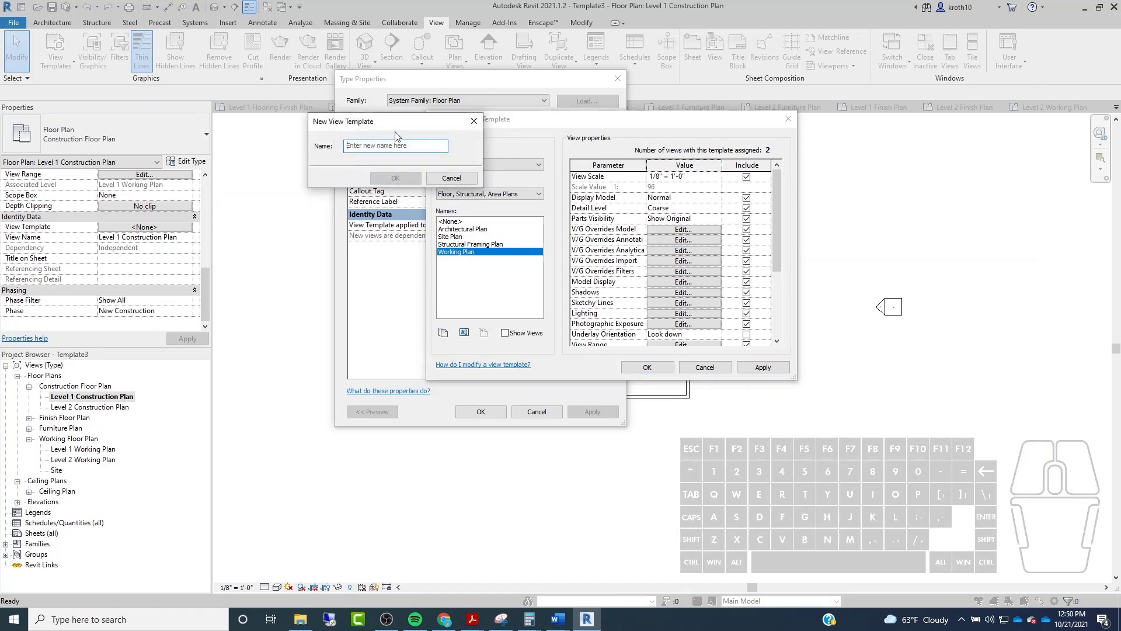
pyautogui.write('C')
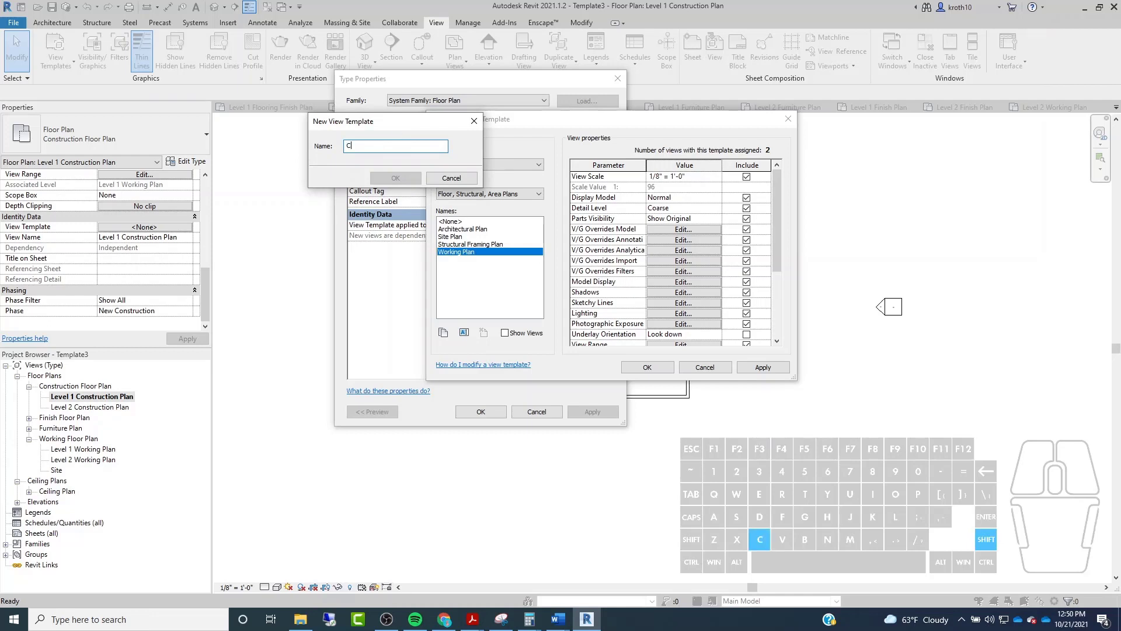
pyautogui.write('onstruct')
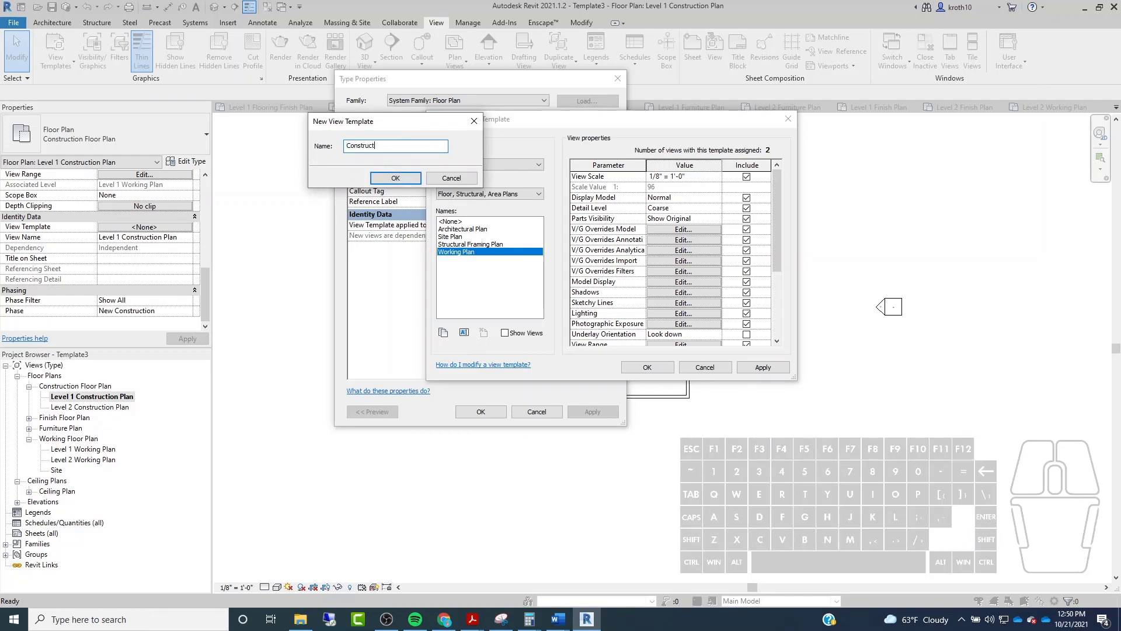
pyautogui.write('ion Plan')
pyautogui.press('Return')
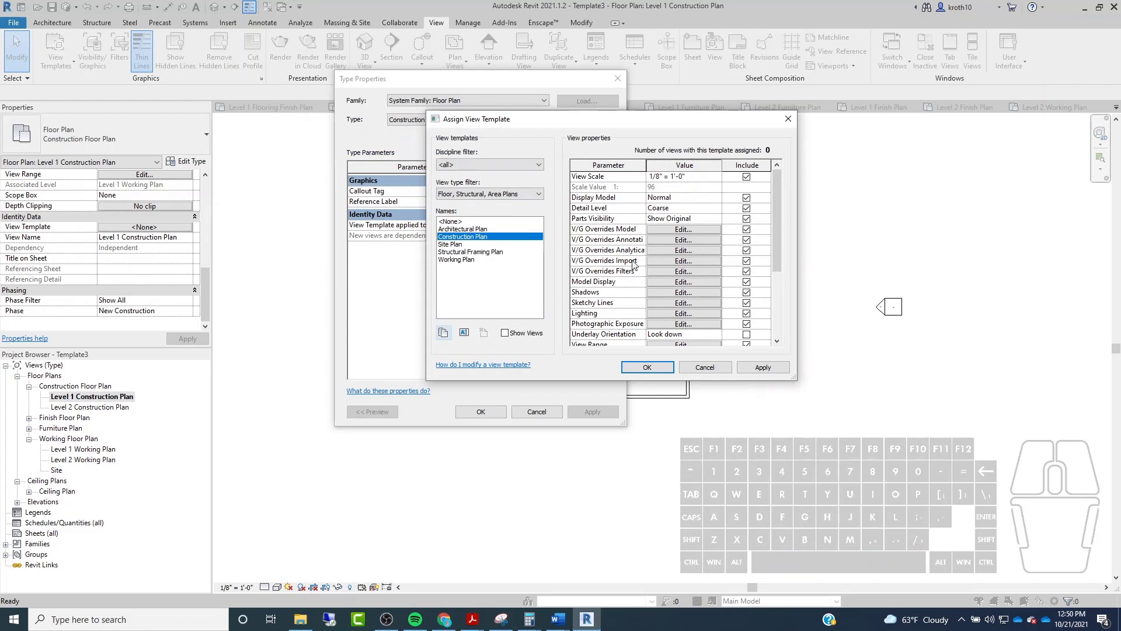
# Enlarge the view template dialog and turn off the Furniture category in the Construction Plan template's model visibility overrides.
pyautogui.moveTo(688, 130); pyautogui.dragTo(587, 109)
pyautogui.moveTo(678, 161); pyautogui.dragTo(675, 139)
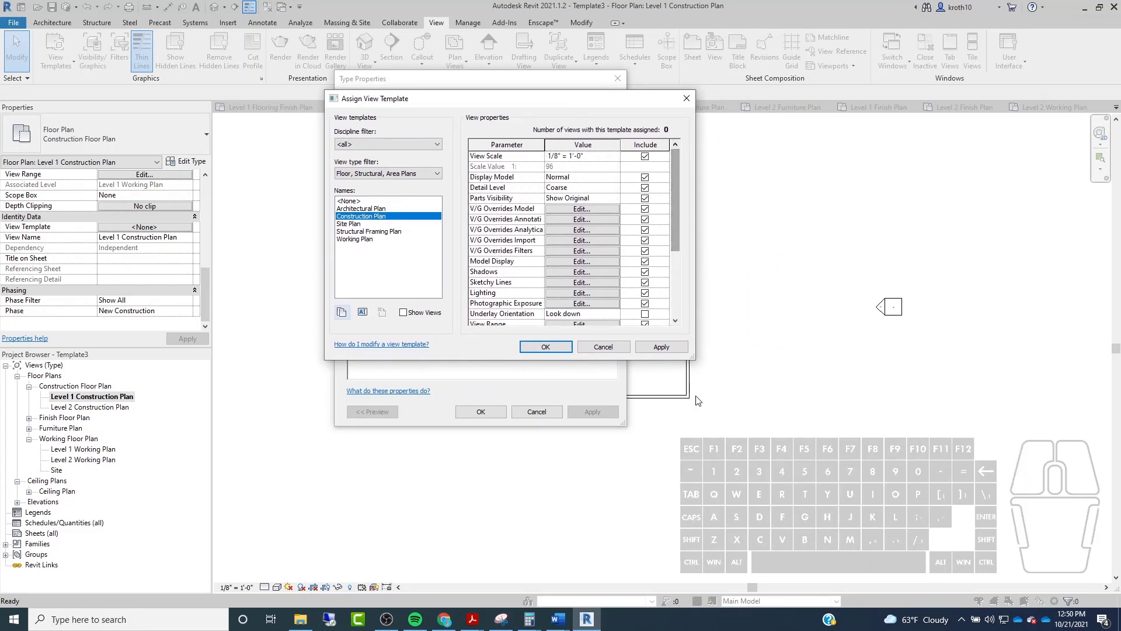
pyautogui.moveTo(695, 359); pyautogui.dragTo(864, 393)
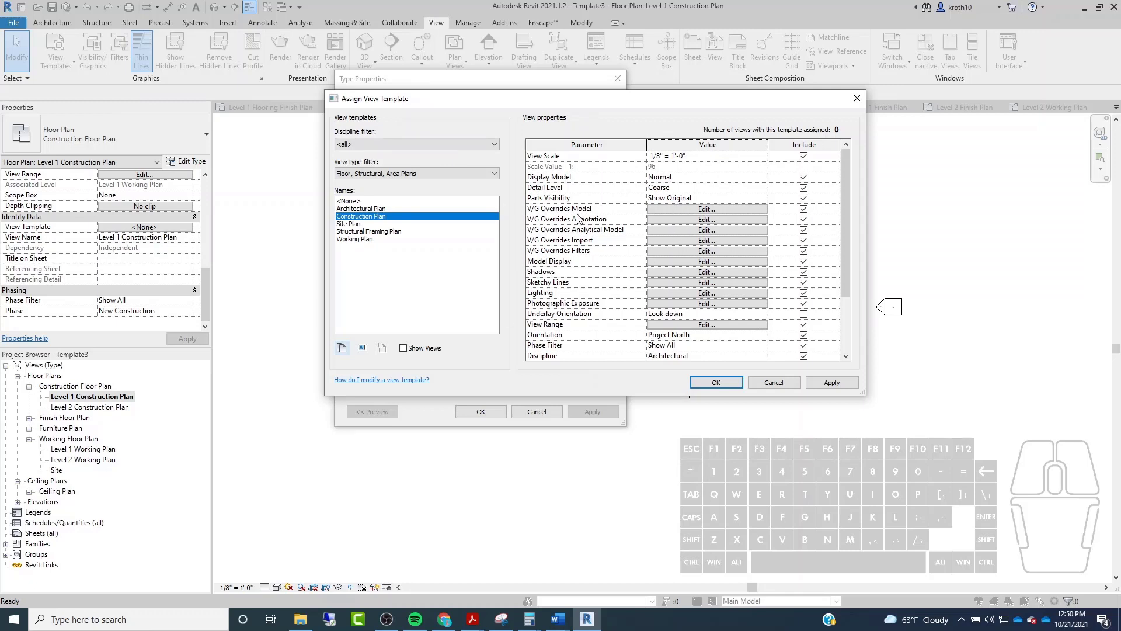
pyautogui.click(696, 211)
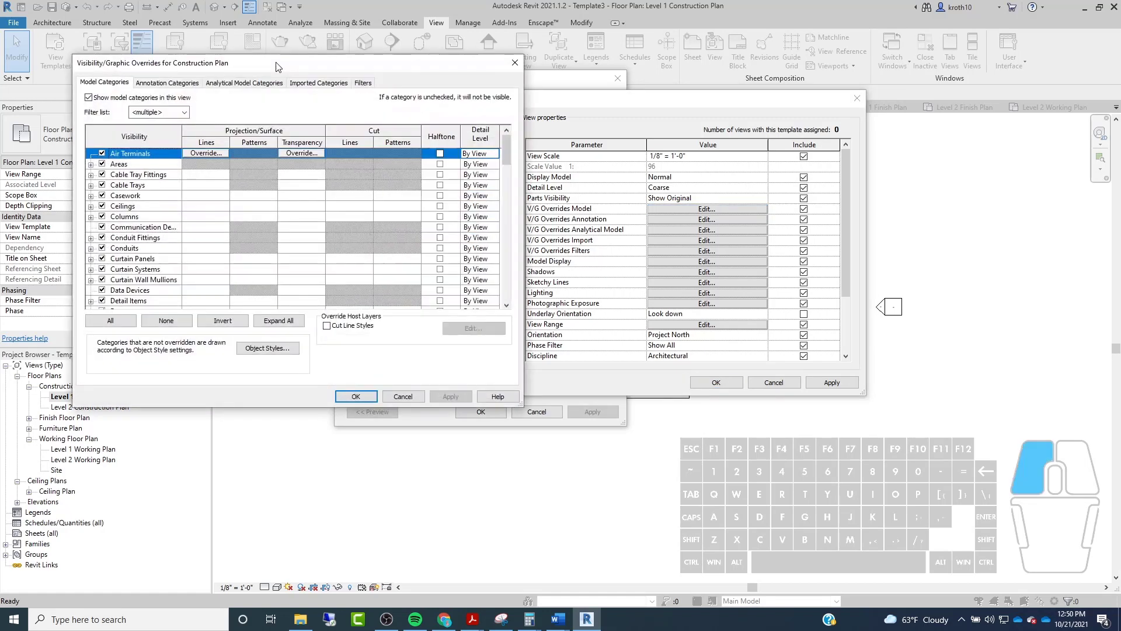
pyautogui.moveTo(279, 65); pyautogui.dragTo(587, 91)
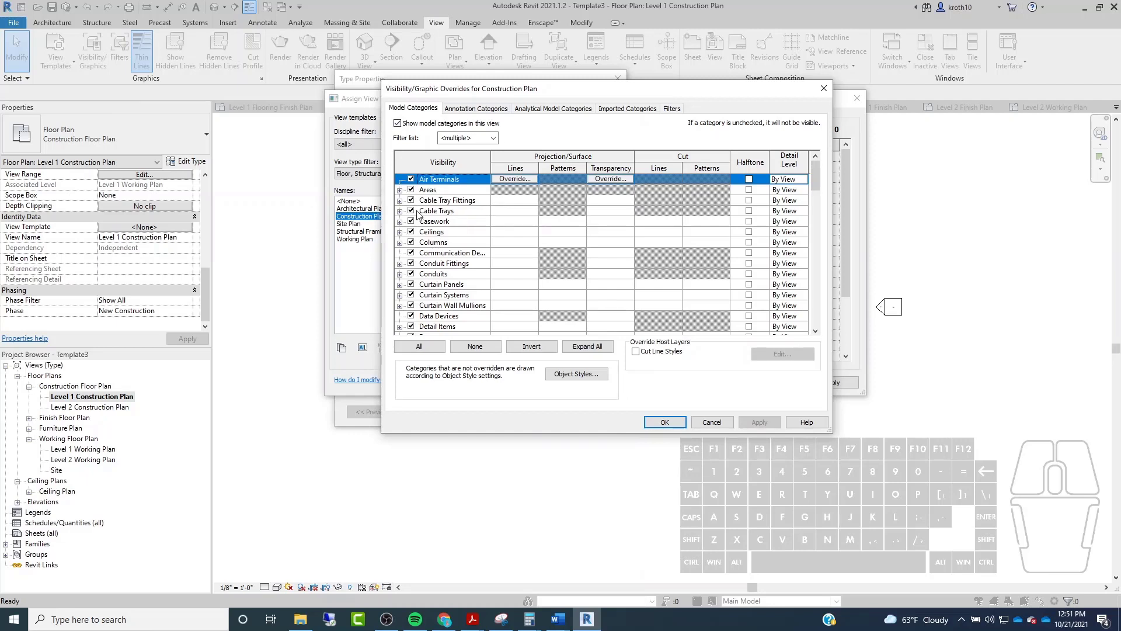
pyautogui.scroll(-2, 418, 214)
pyautogui.scroll(-3, 419, 215)
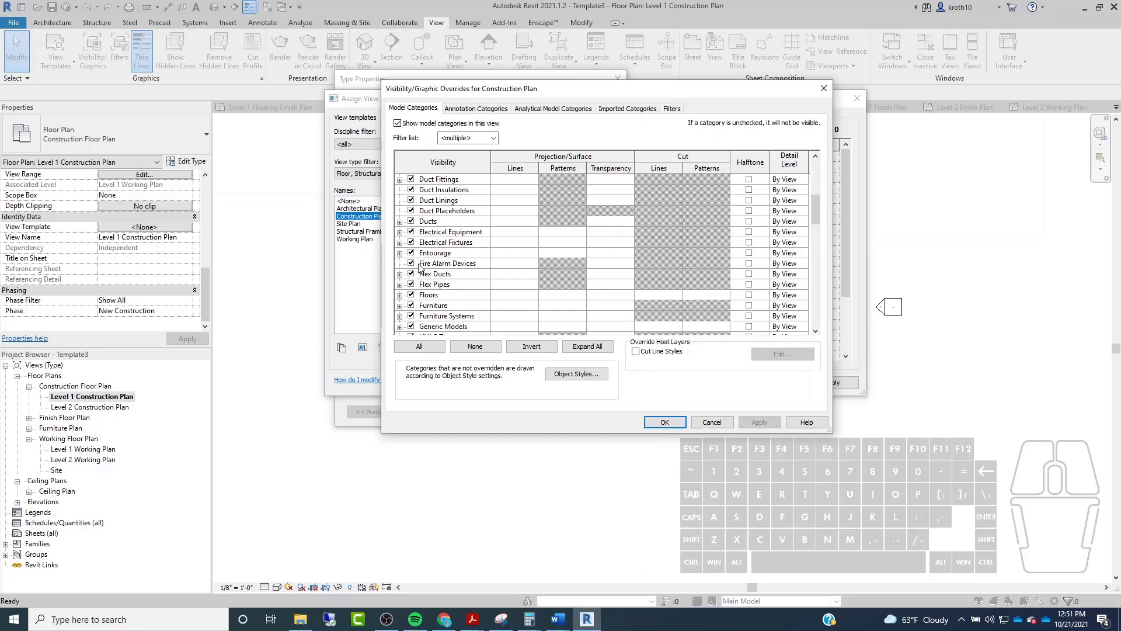
pyautogui.scroll(-1, 416, 263)
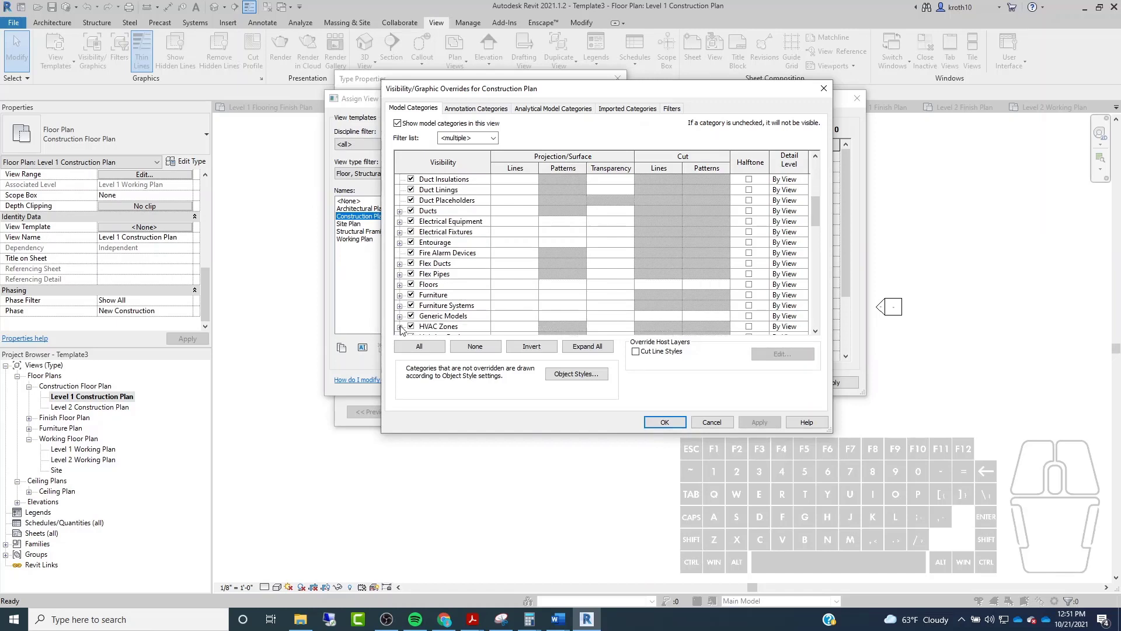
pyautogui.click(411, 295)
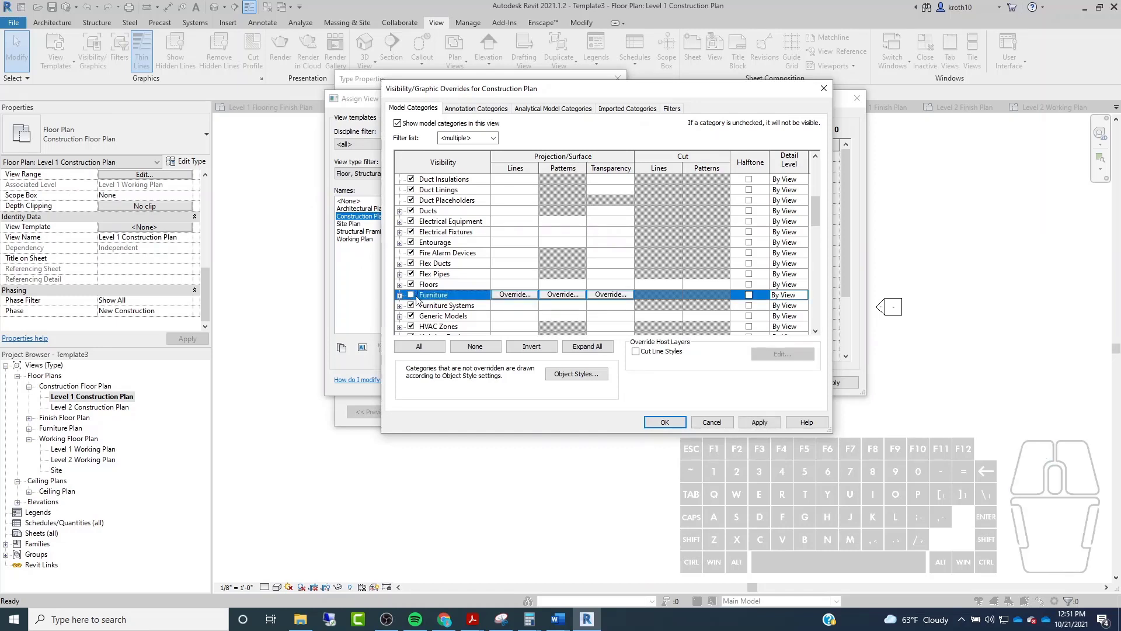
# Review the full list of model categories in the Construction Plan template's visibility overrides for others to hide.
pyautogui.scroll(6, 489, 229)
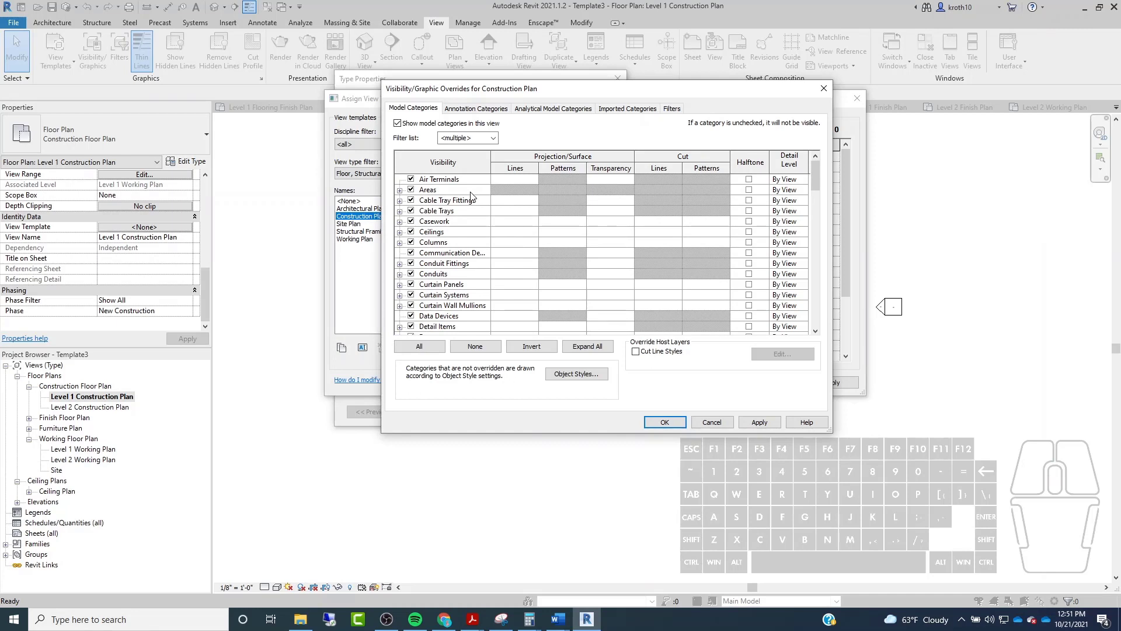
pyautogui.scroll(-2, 453, 266)
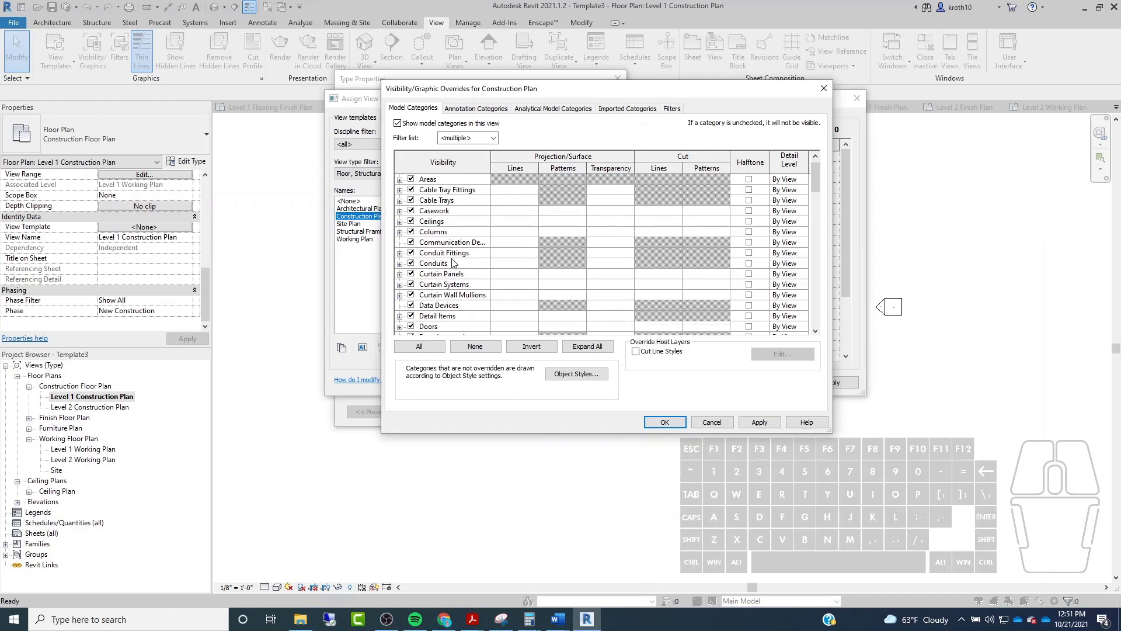
pyautogui.scroll(-2, 454, 265)
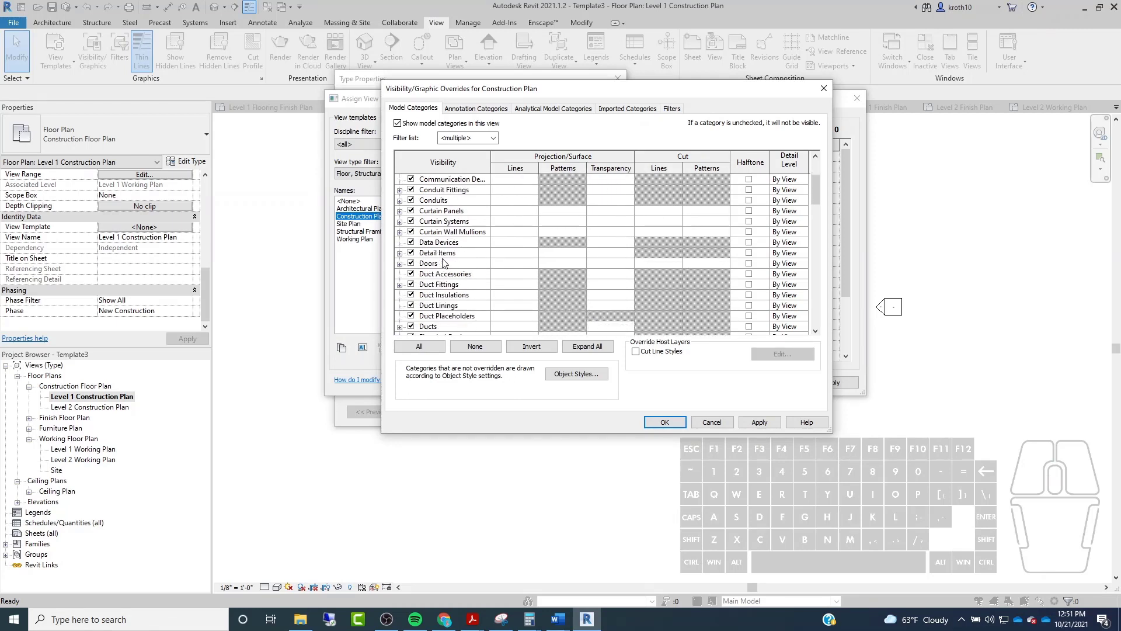
pyautogui.scroll(-1, 426, 244)
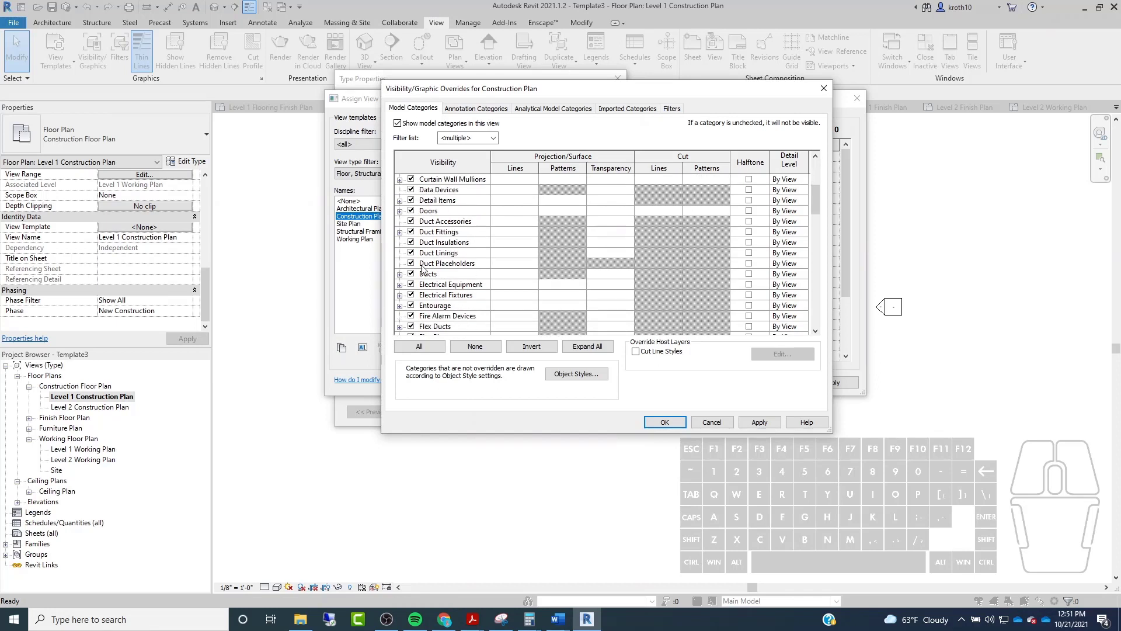
pyautogui.scroll(-5, 429, 309)
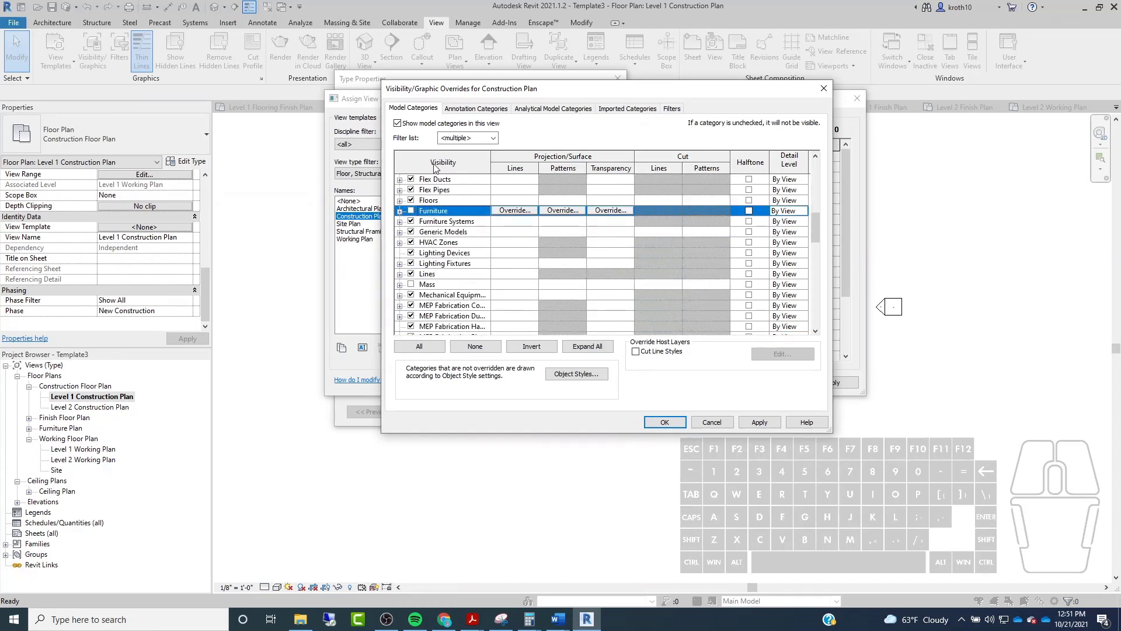
pyautogui.scroll(-2, 439, 205)
pyautogui.scroll(-2, 439, 213)
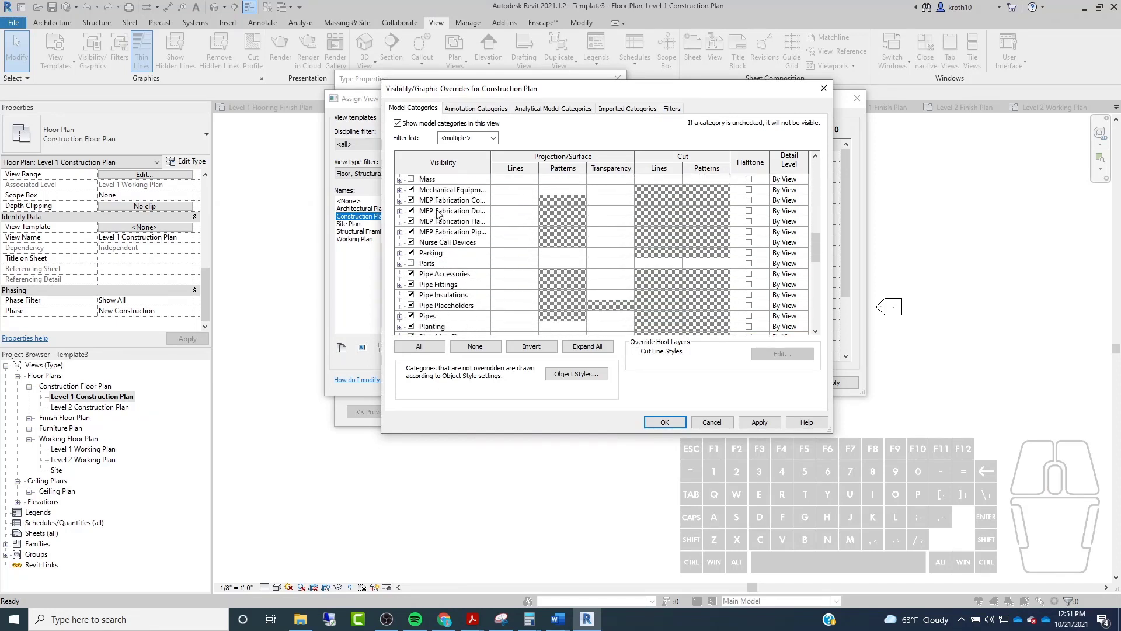
pyautogui.scroll(-3, 438, 218)
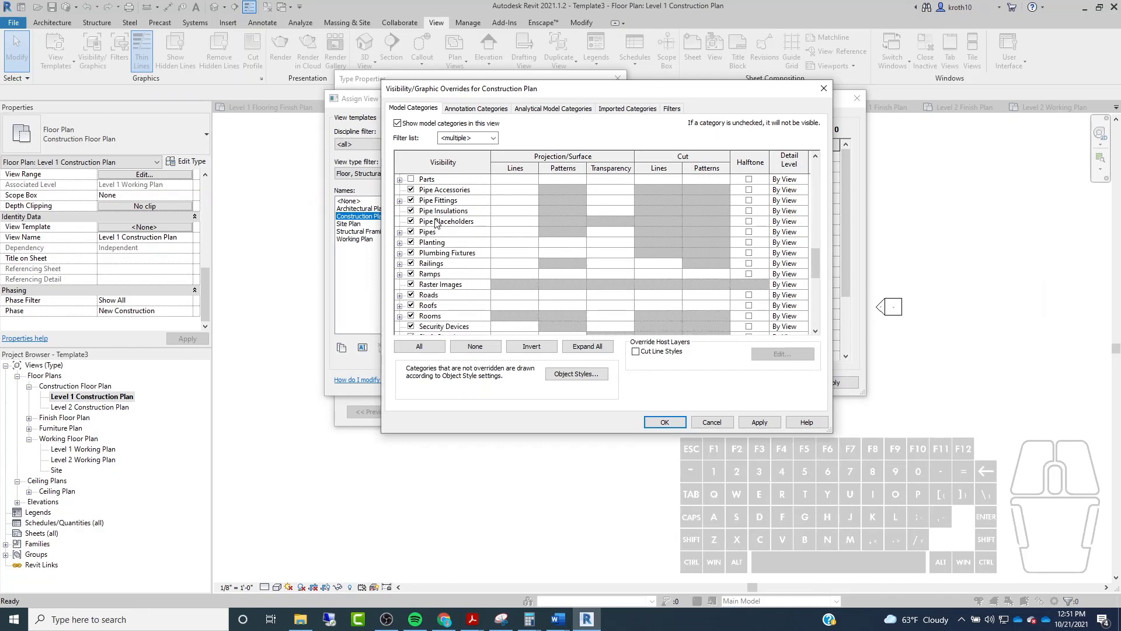
pyautogui.scroll(-2, 432, 252)
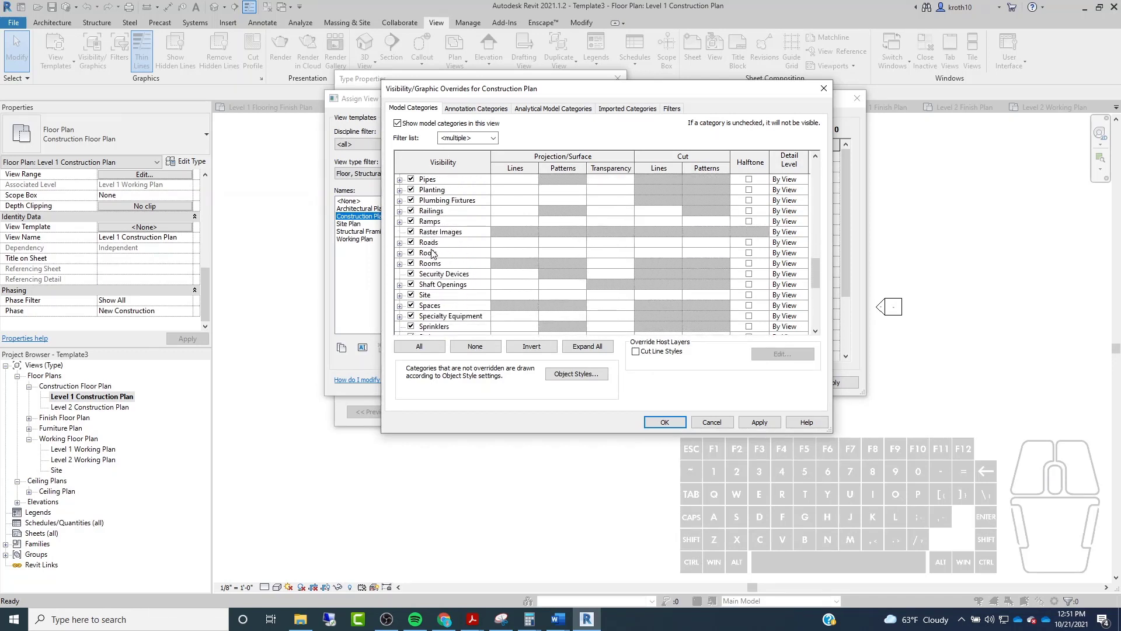
pyautogui.scroll(-2, 432, 252)
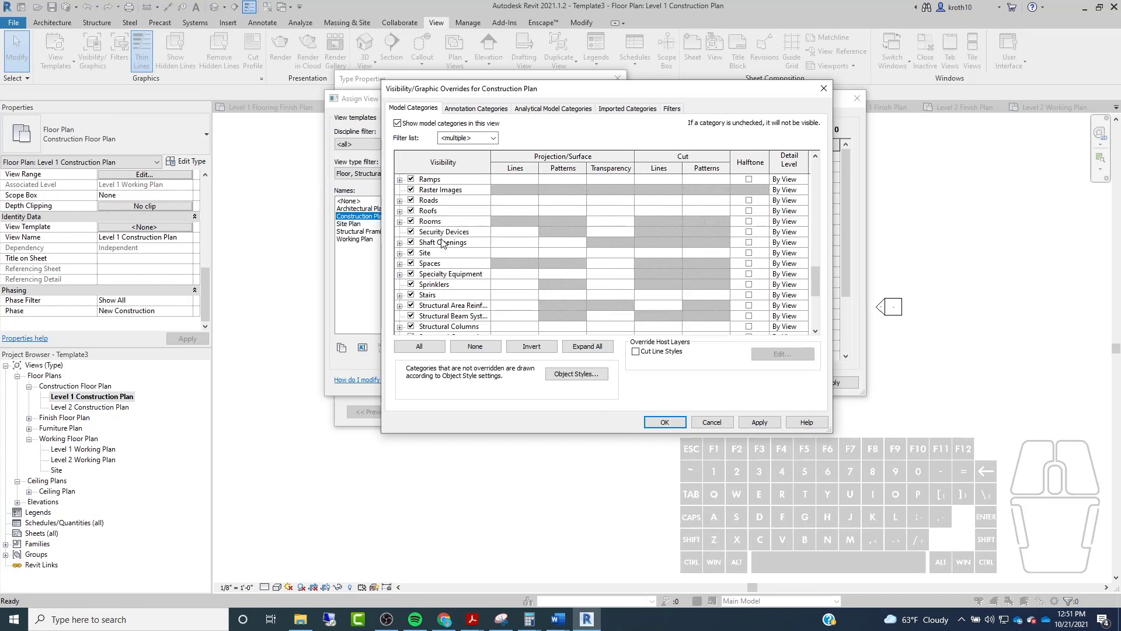
pyautogui.scroll(-3, 442, 242)
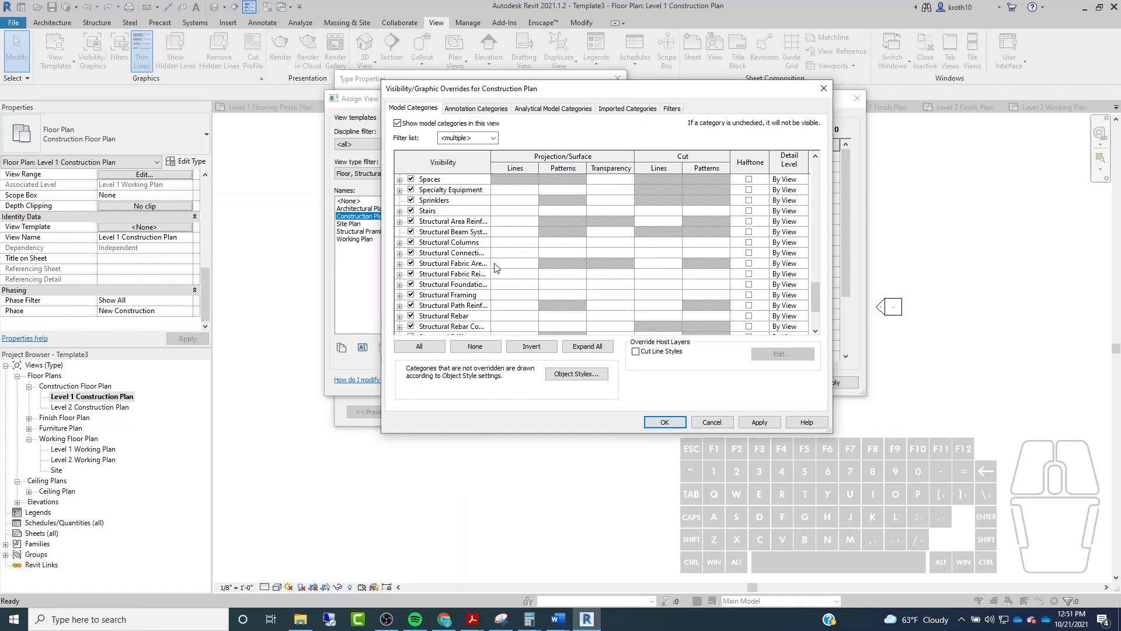
pyautogui.scroll(-1, 496, 267)
pyautogui.scroll(-2, 496, 267)
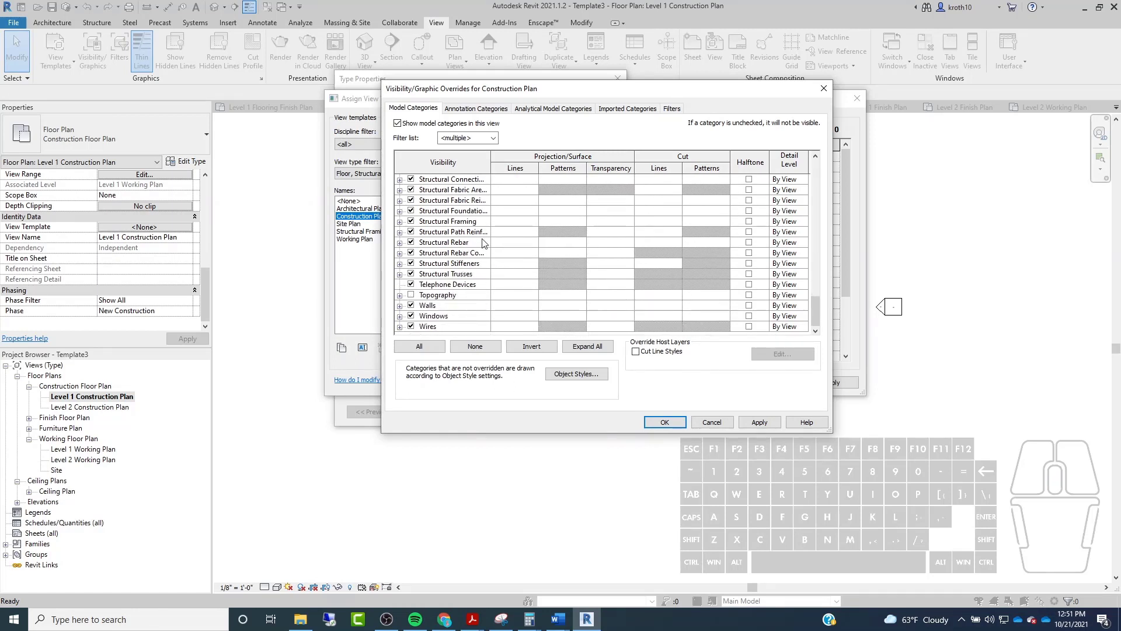
# Accept the visibility overrides and set Construction Plan as the template for new views of the Construction Floor Plan type.
pyautogui.moveTo(575, 94); pyautogui.dragTo(573, 89)
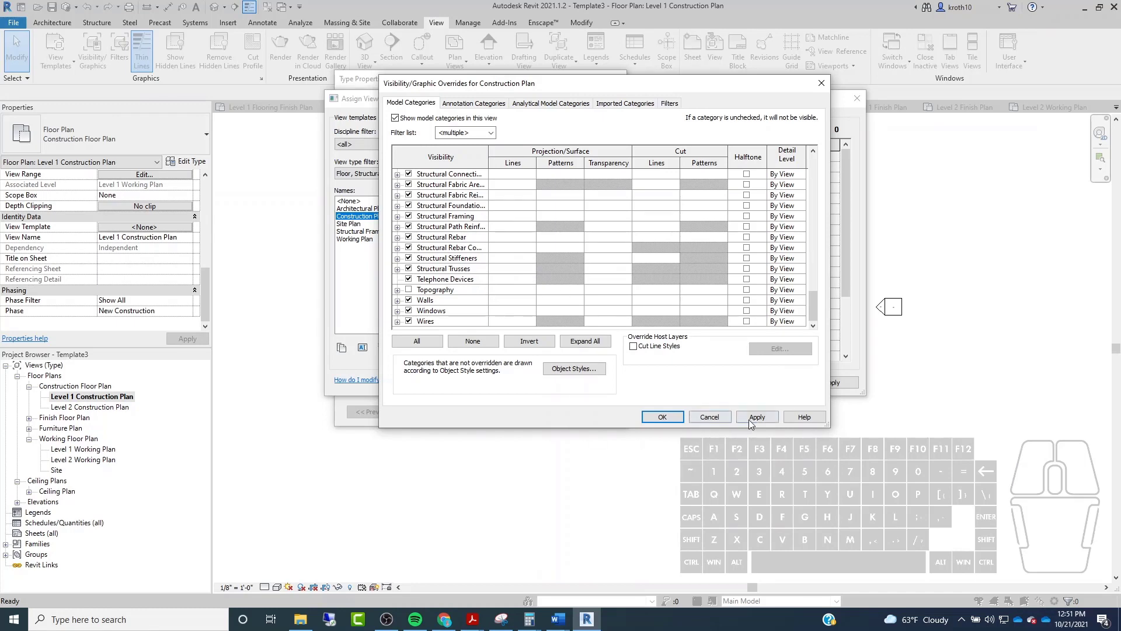
pyautogui.click(667, 420)
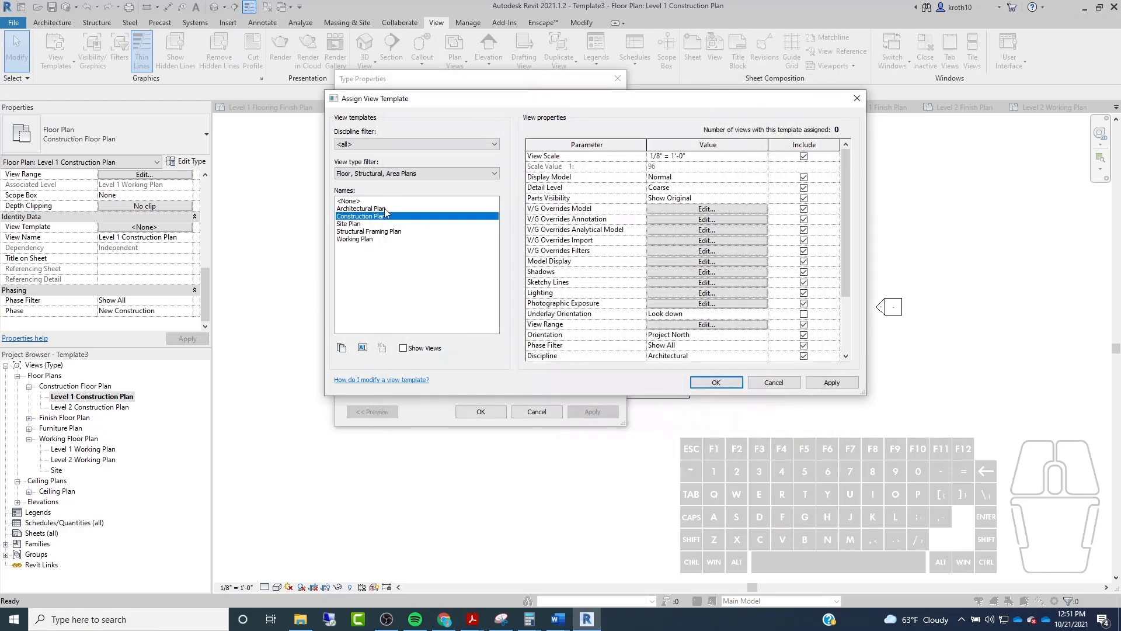
pyautogui.click(831, 382)
pyautogui.click(715, 382)
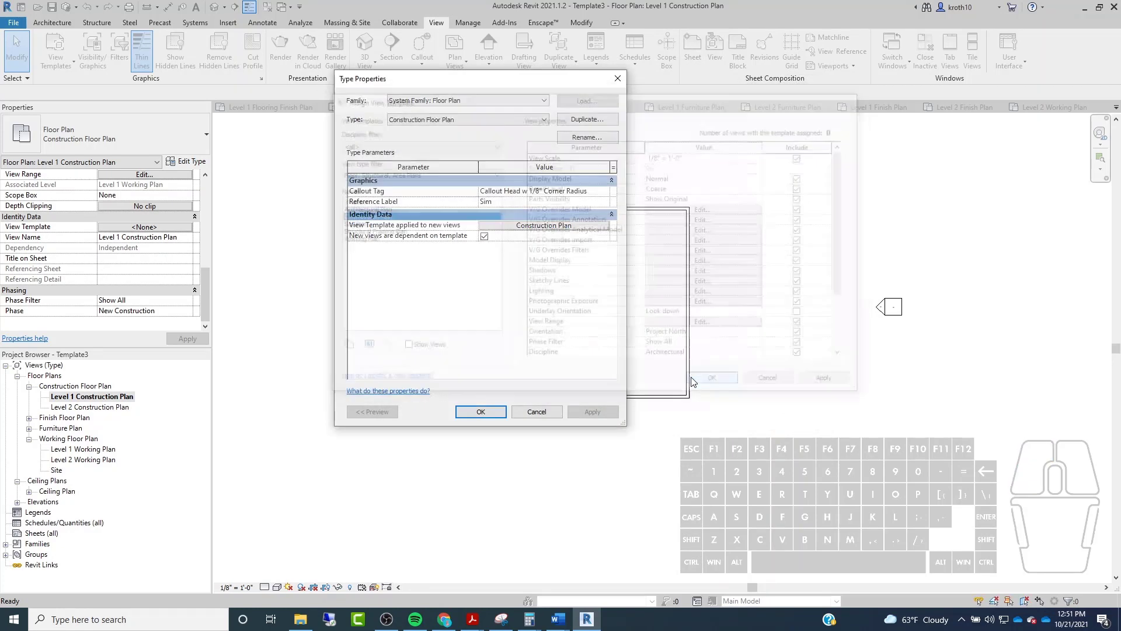
pyautogui.click(473, 410)
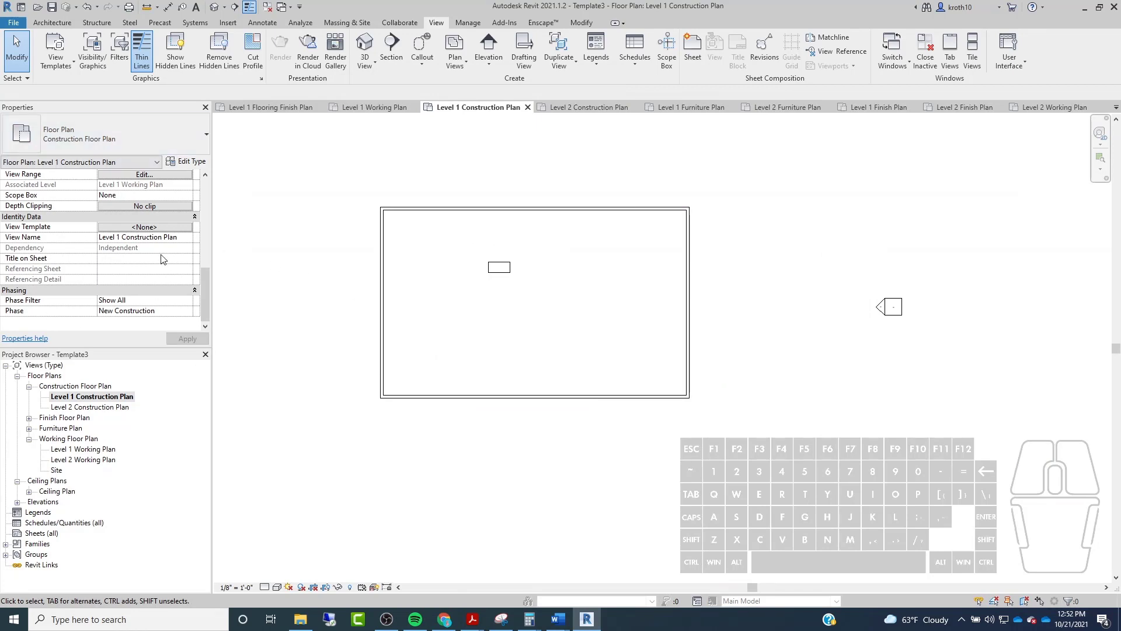
# Assign the Construction Plan view template to the Level 1 Construction Plan view.
pyautogui.click(127, 228)
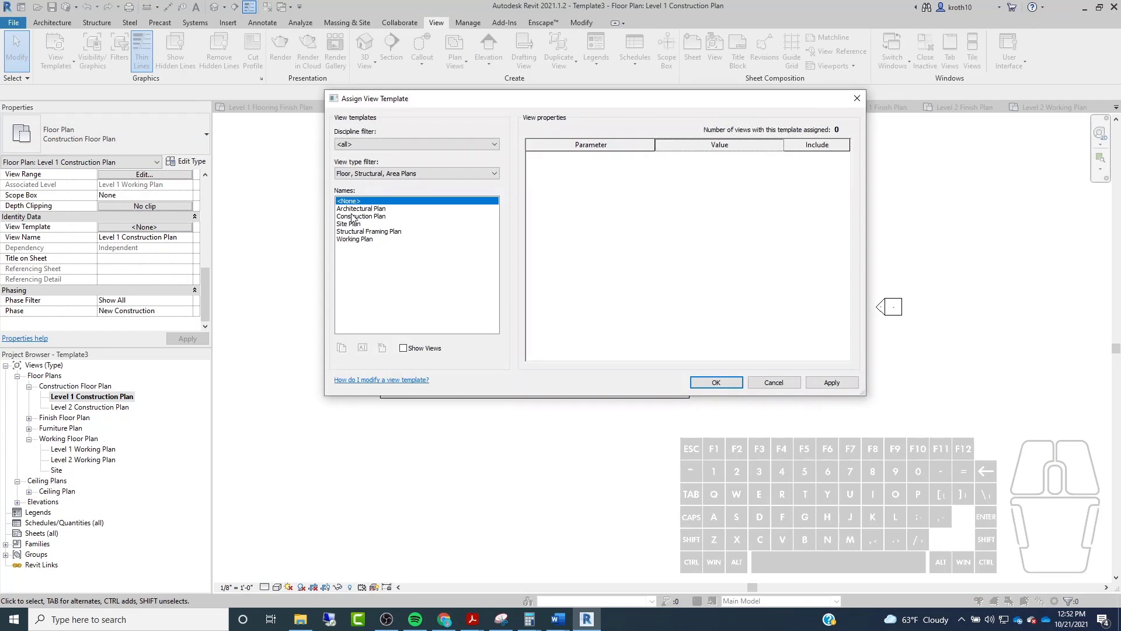
pyautogui.click(352, 217)
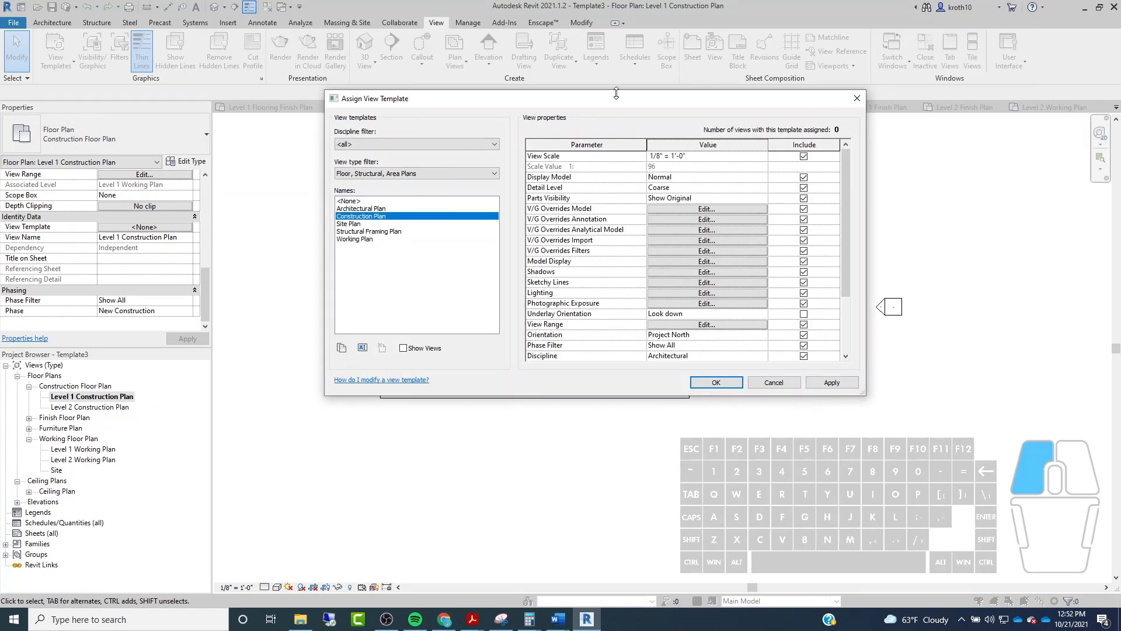
pyautogui.moveTo(473, 105); pyautogui.dragTo(460, 337)
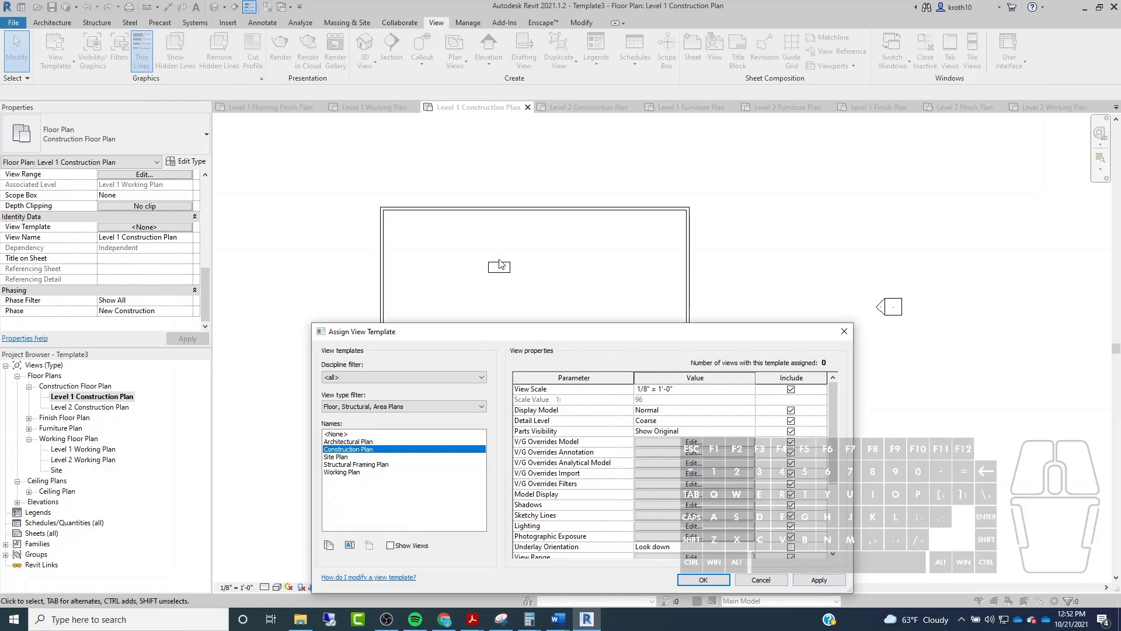
pyautogui.click(817, 579)
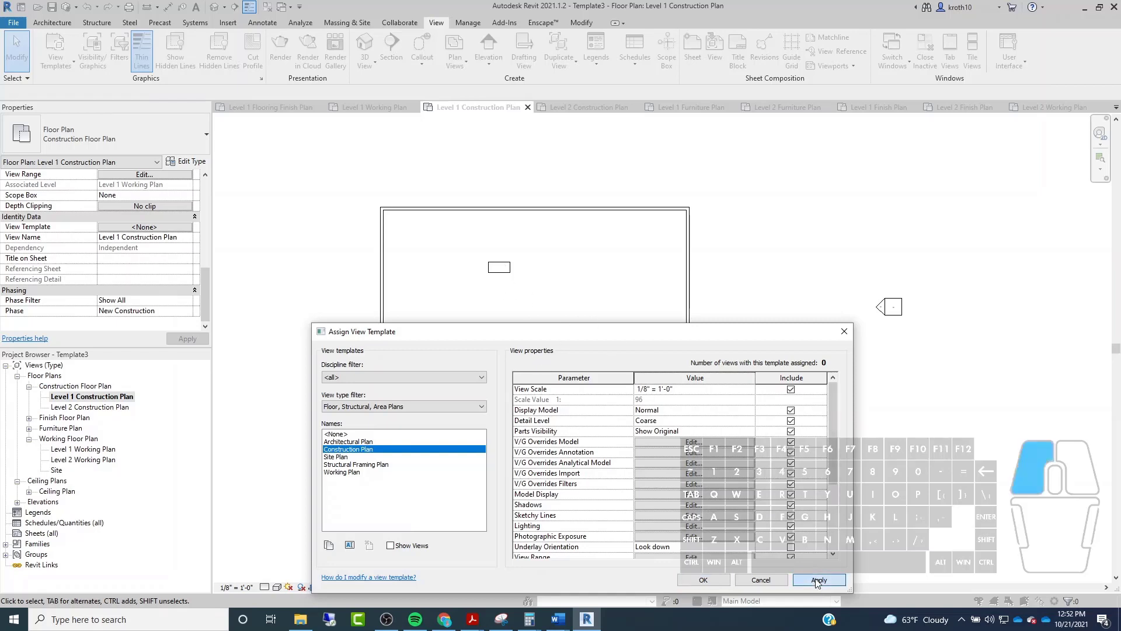
pyautogui.click(691, 583)
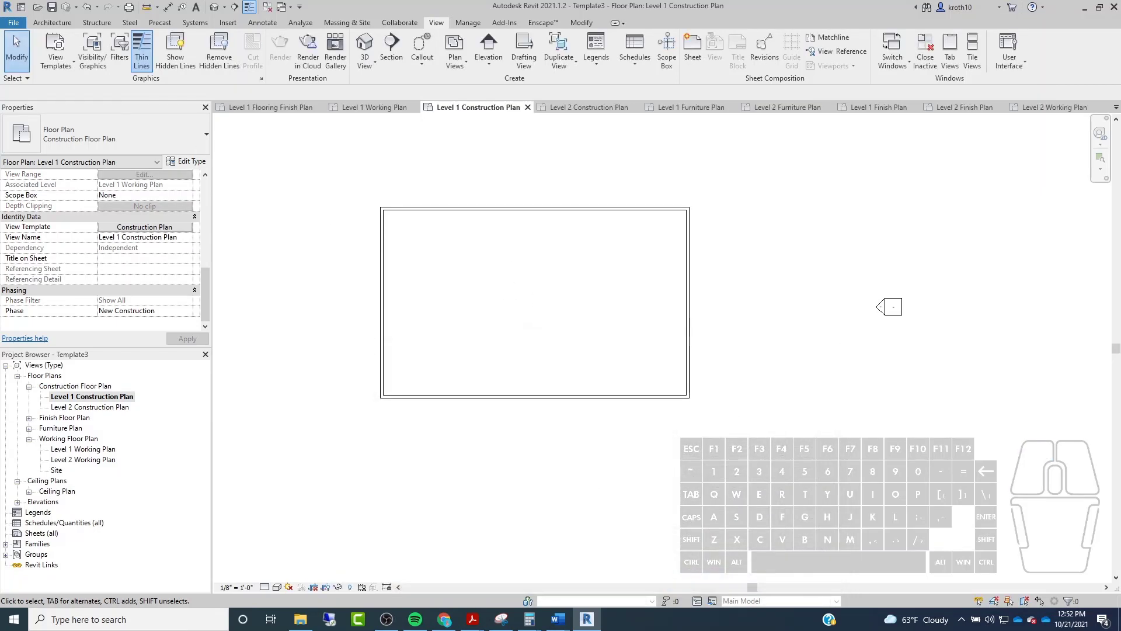
# Open the Level 2 Construction Plan view and assign it the Construction Plan view template.
pyautogui.doubleClick(92, 407)
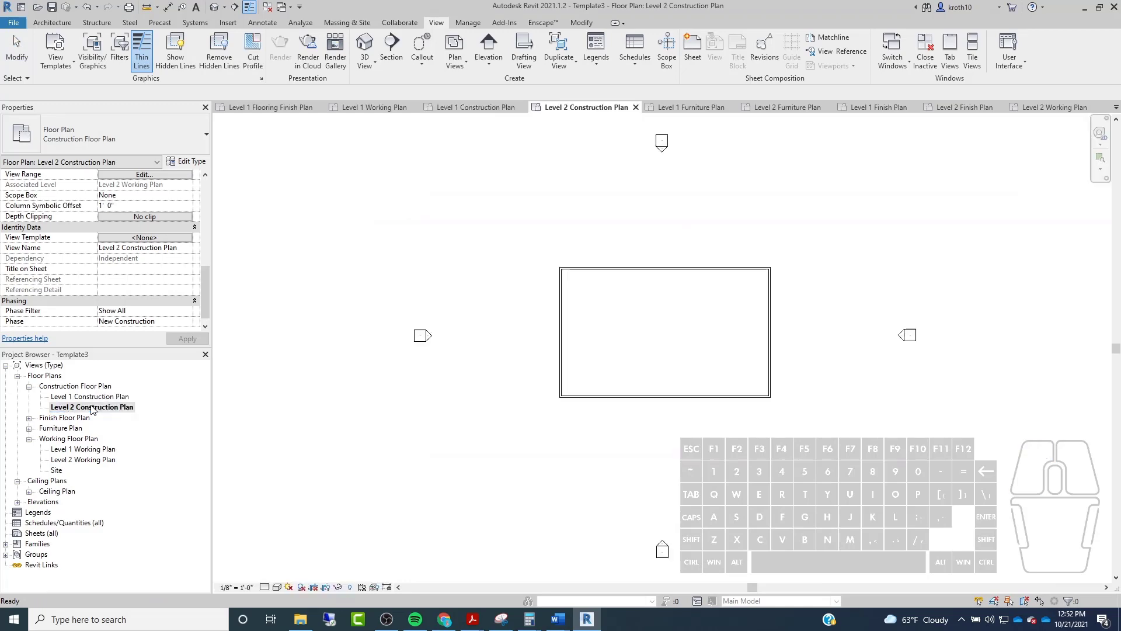
pyautogui.click(145, 238)
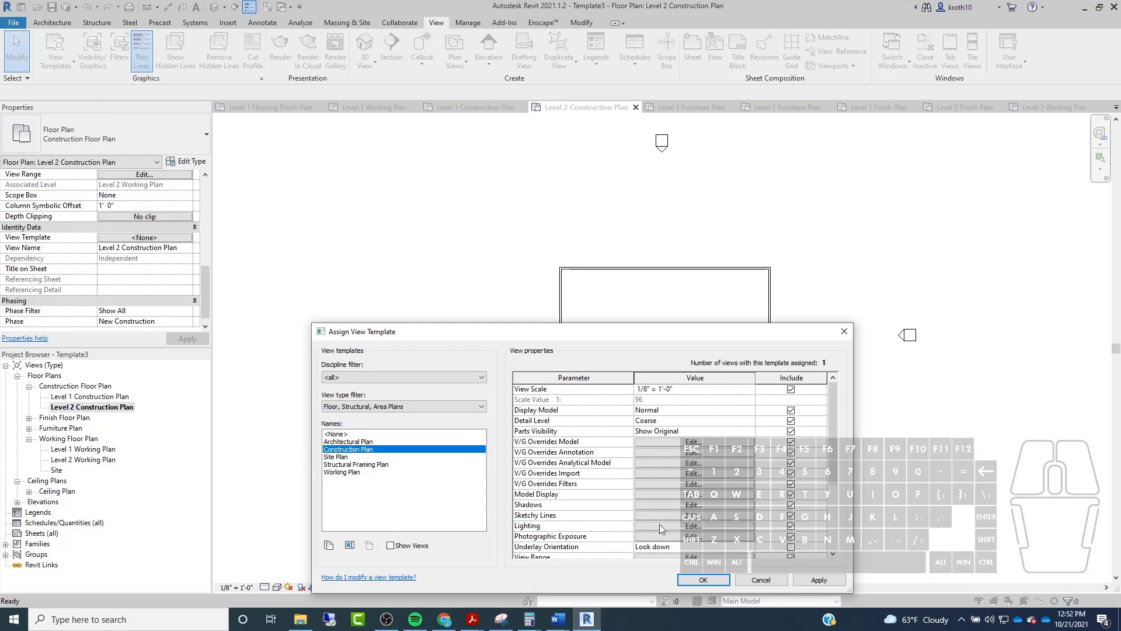
pyautogui.moveTo(646, 331); pyautogui.dragTo(540, 184)
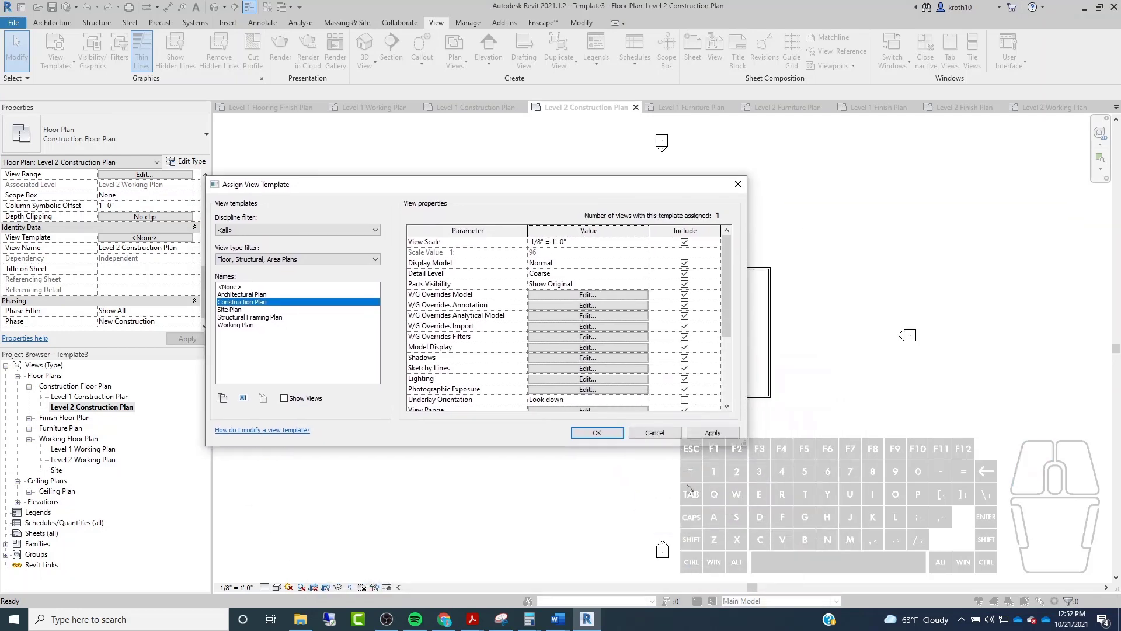
pyautogui.click(734, 434)
pyautogui.click(601, 433)
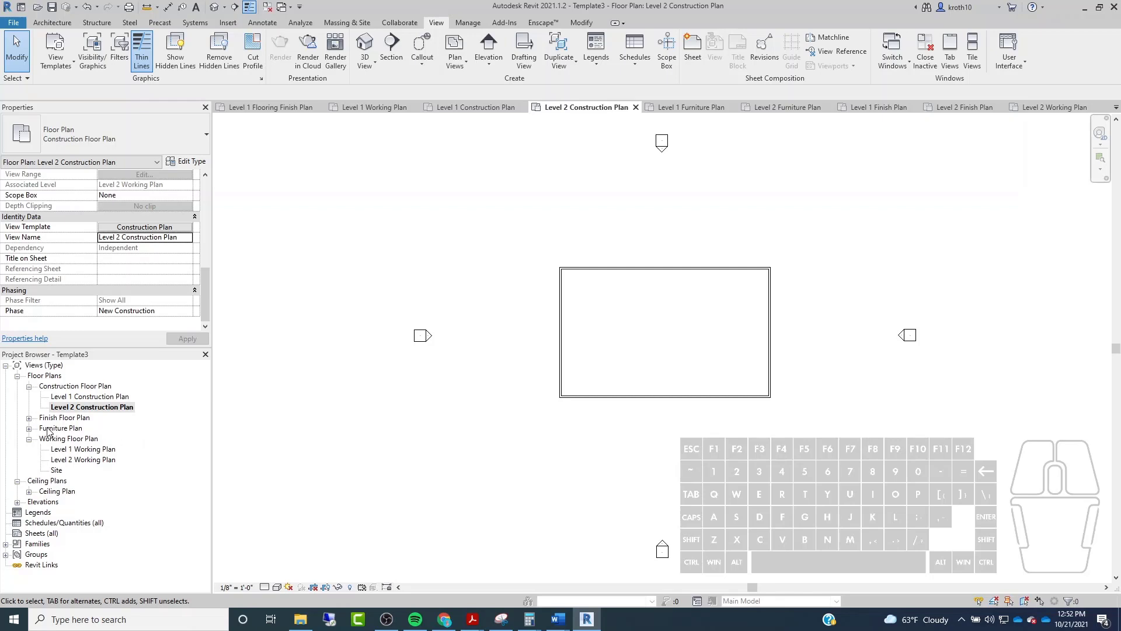
# Open the Level 1 Furniture Plan view from the Furniture Plan group, and return to Level 1 Construction Plan.
pyautogui.click(29, 429)
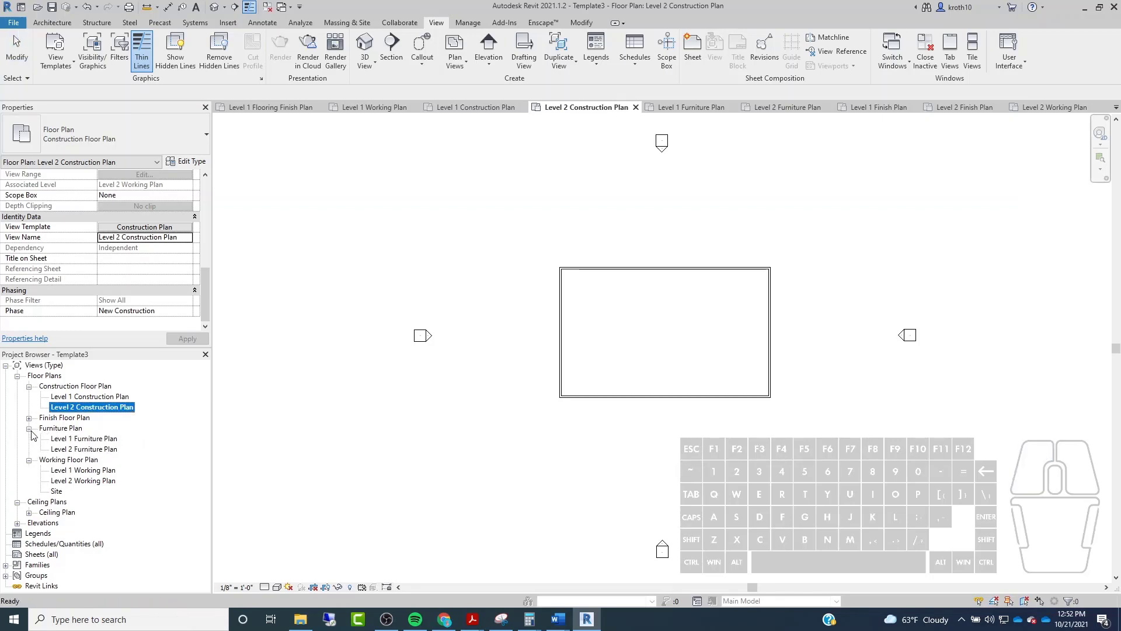
pyautogui.doubleClick(88, 439)
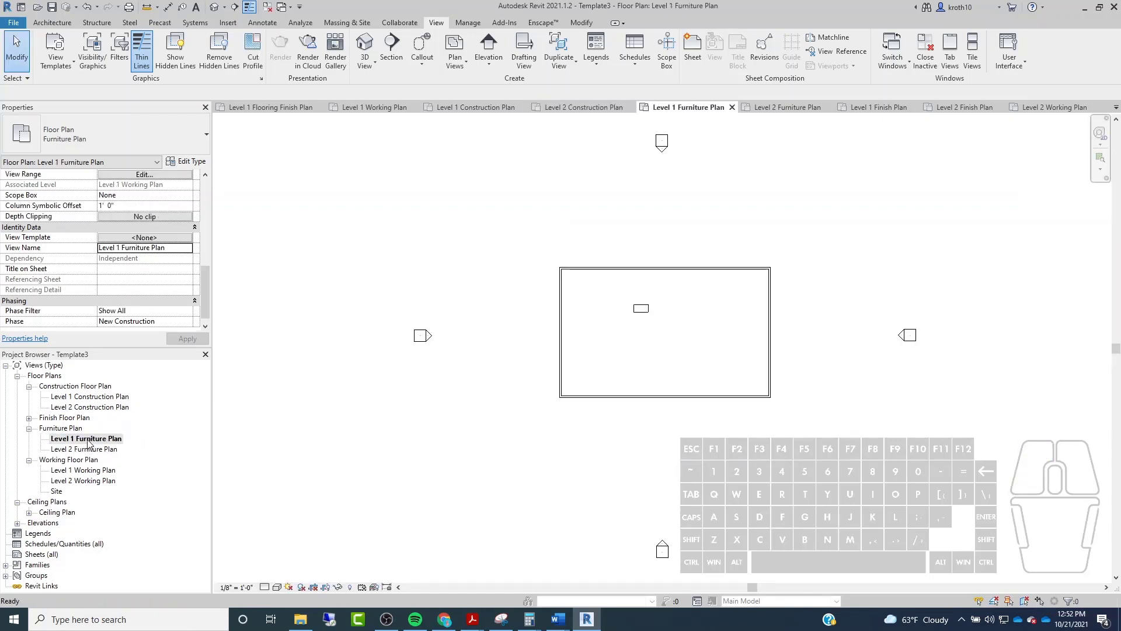
pyautogui.doubleClick(85, 396)
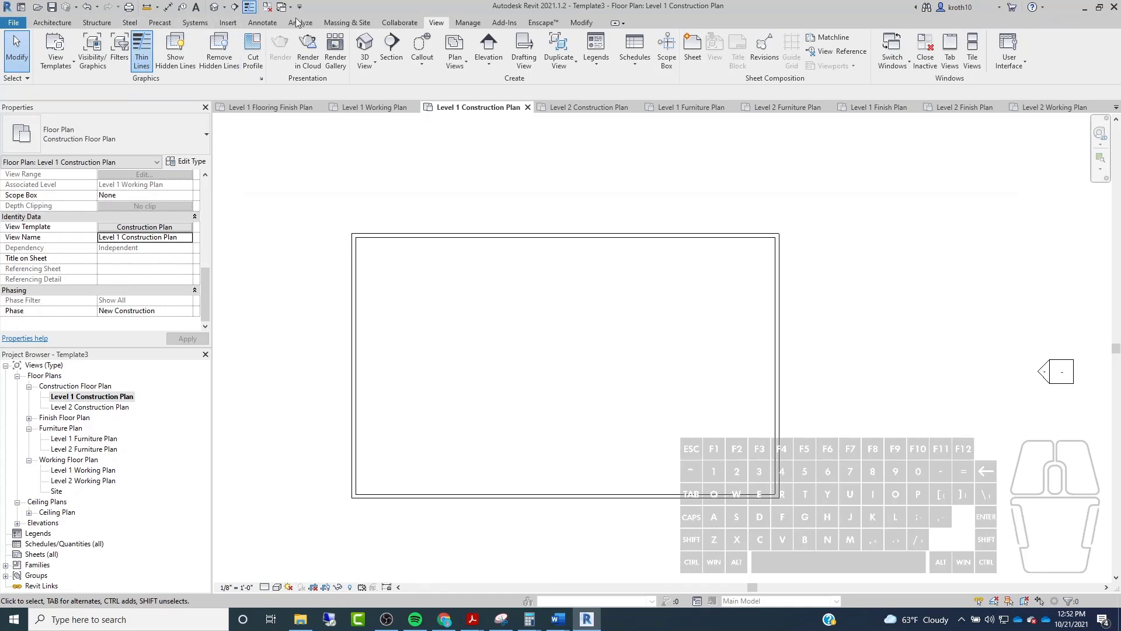
# Place an aligned dimension above the building between the outer faces of its two side walls.
pyautogui.click(263, 22)
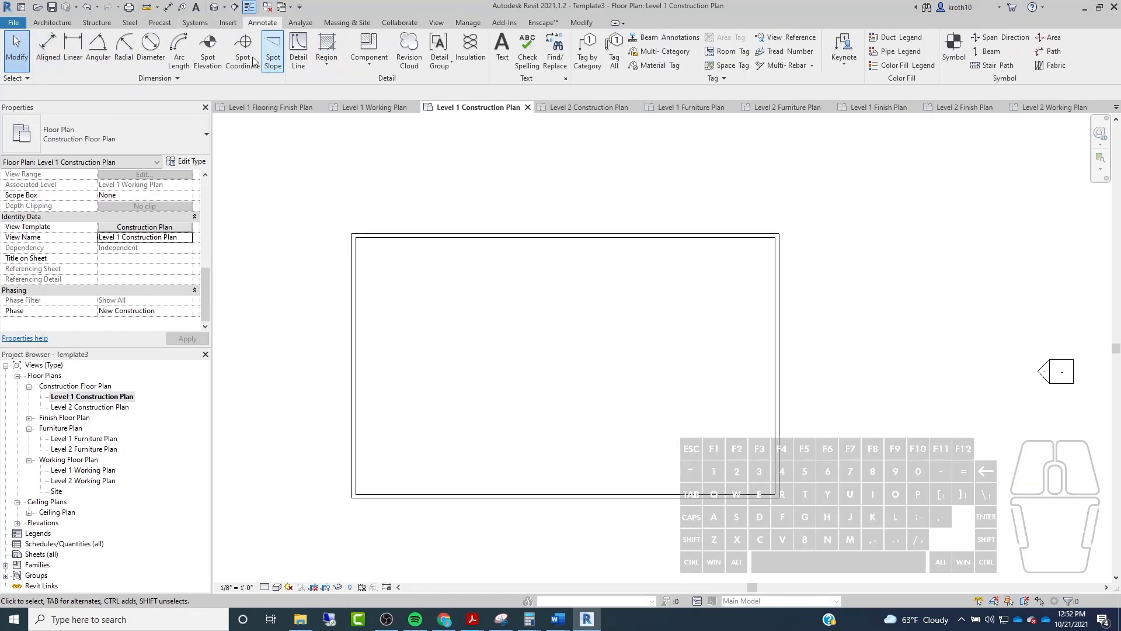
pyautogui.click(48, 46)
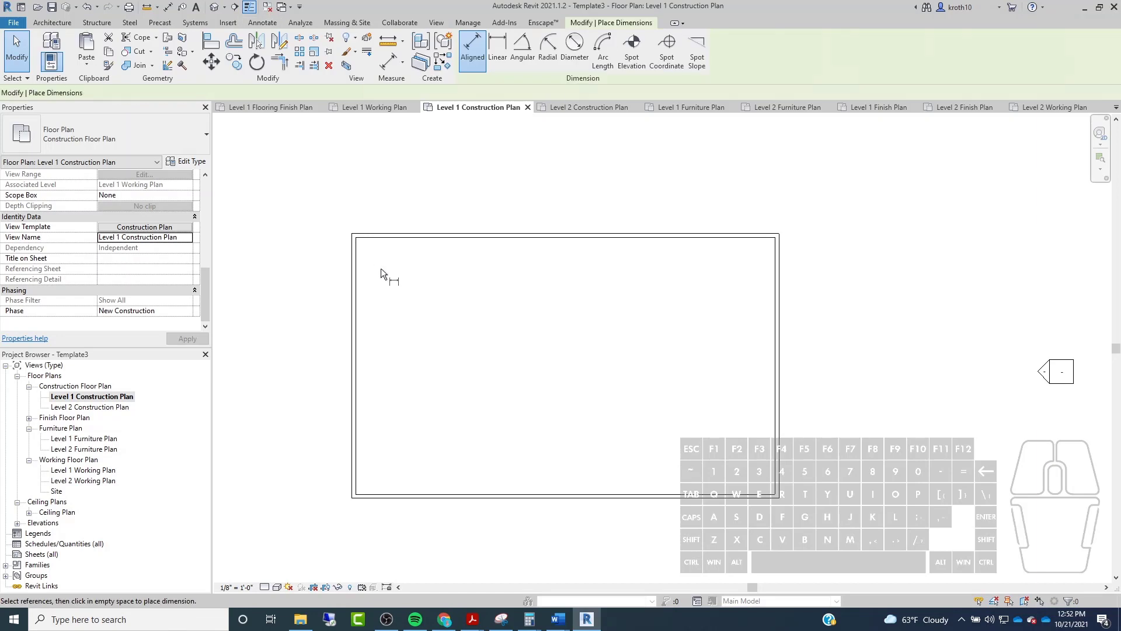
pyautogui.press('Tab')
pyautogui.click(352, 244)
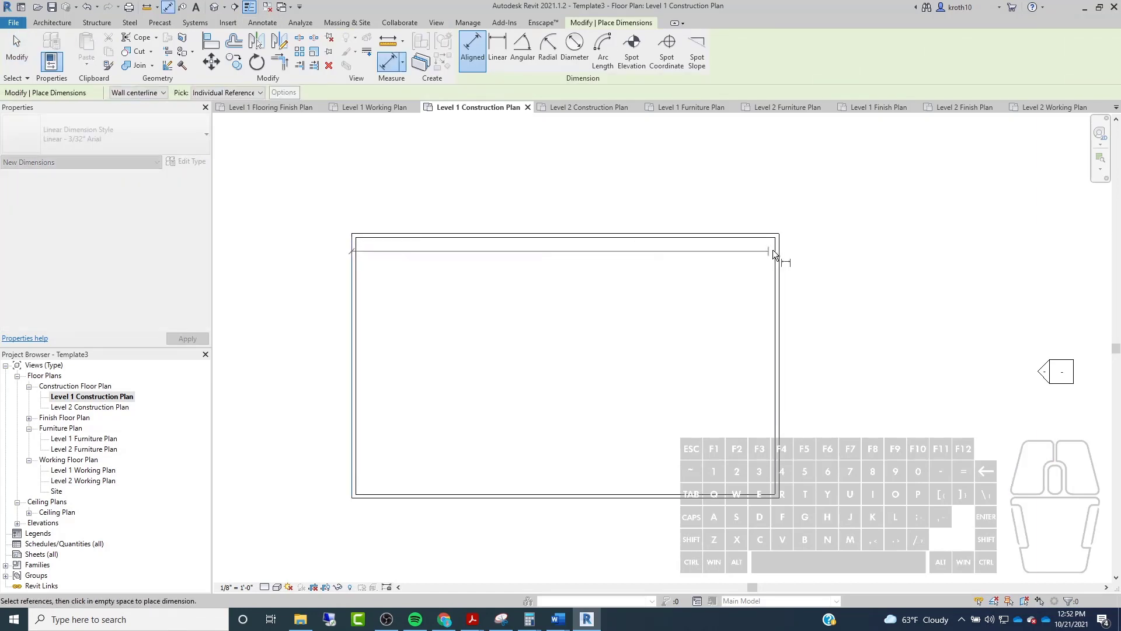
pyautogui.click(783, 250)
pyautogui.click(815, 160)
pyautogui.press('Escape')
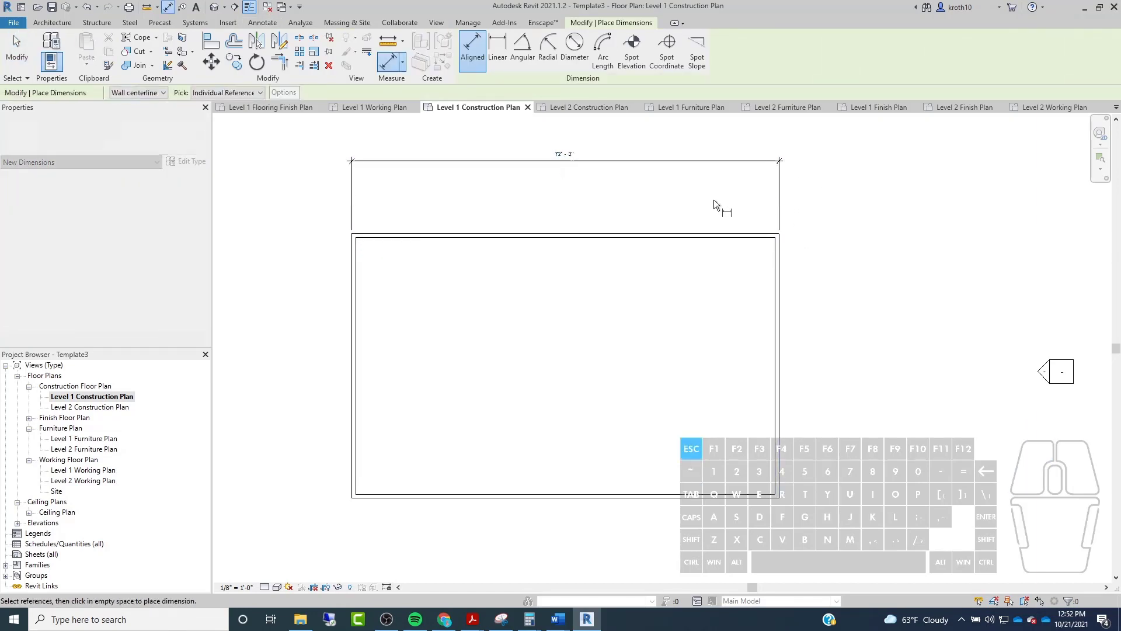
# Open the Level 1 Furniture Plan view and check whether the overall width dimension appears there.
pyautogui.moveTo(454, 259); pyautogui.dragTo(421, 339, button='middle')
pyautogui.doubleClick(99, 439)
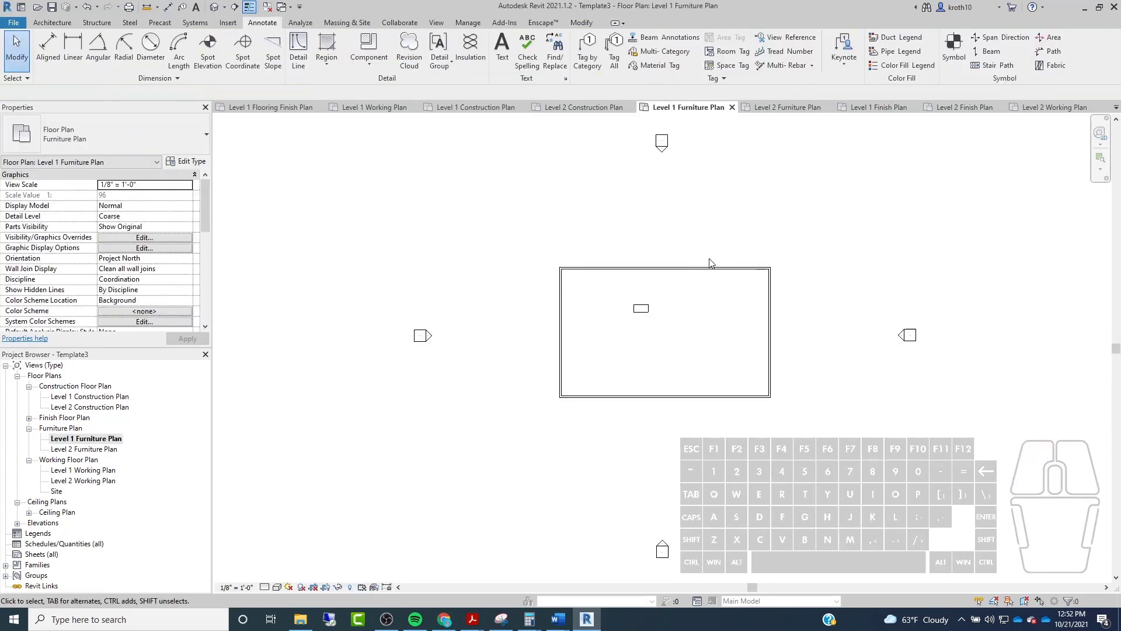
pyautogui.scroll(3, 730, 292)
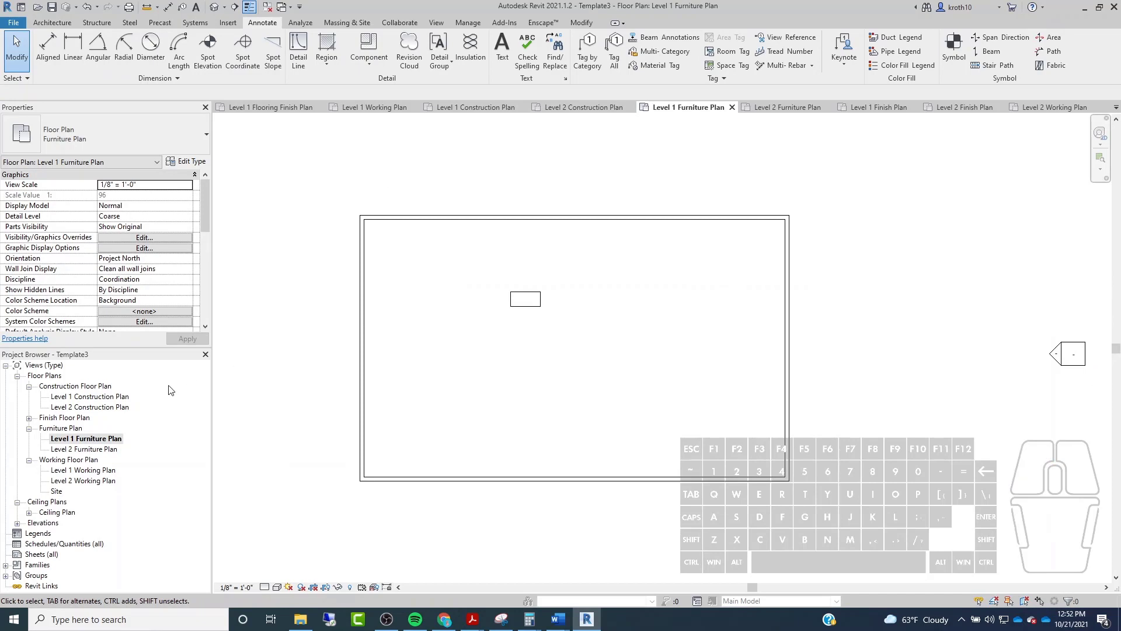
# Open the Level 1 Construction Plan view and delete the overall width dimension above the building.
pyautogui.click(93, 397)
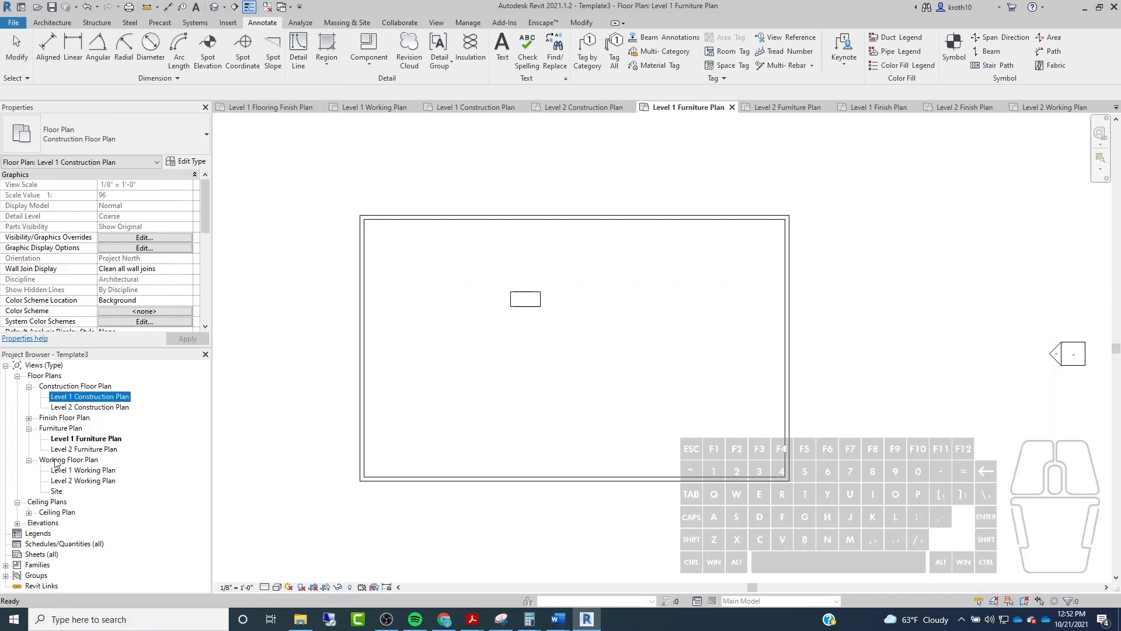
pyautogui.doubleClick(86, 393)
pyautogui.moveTo(598, 177); pyautogui.dragTo(362, 253)
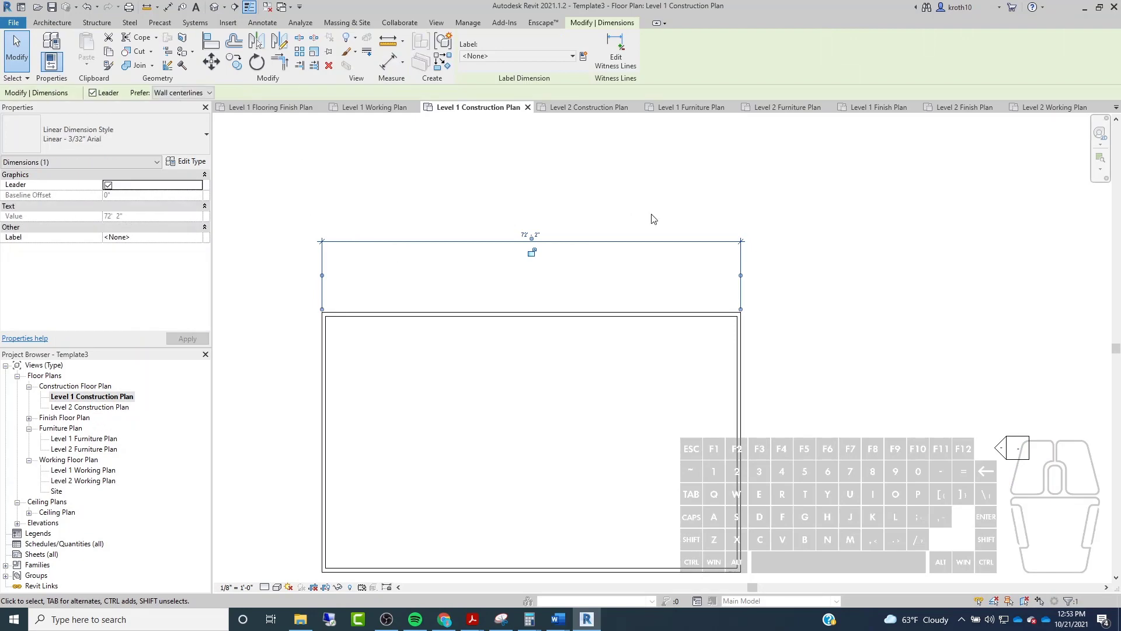
pyautogui.press('Delete')
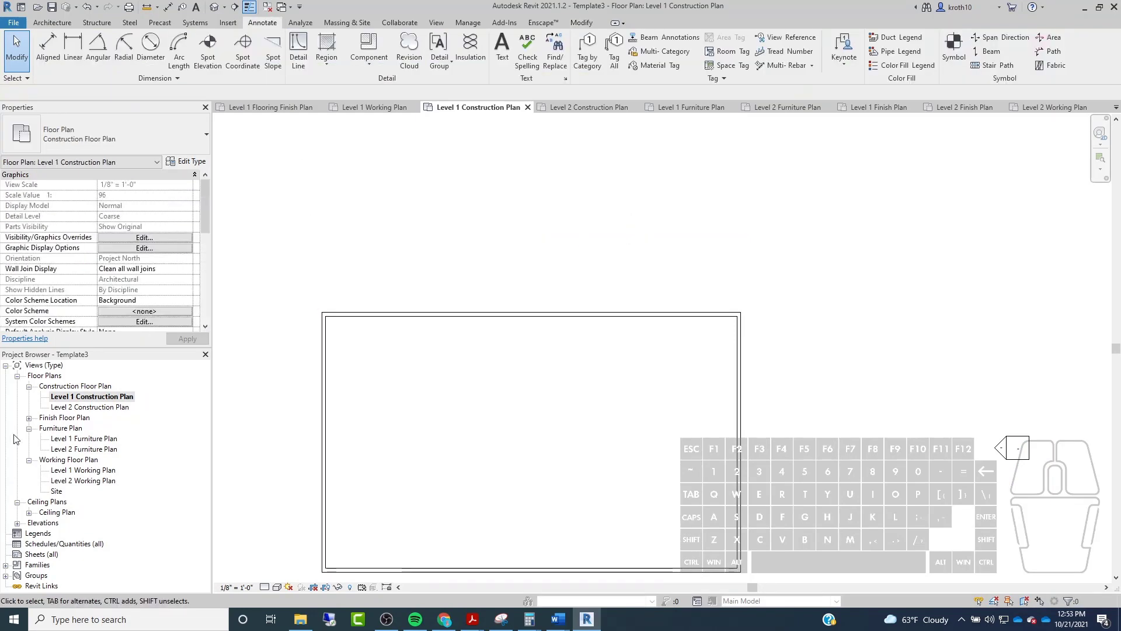
# In the Level 1 Furniture Plan view, place an aligned dimension above the building between the outer faces of its two side walls.
pyautogui.doubleClick(85, 439)
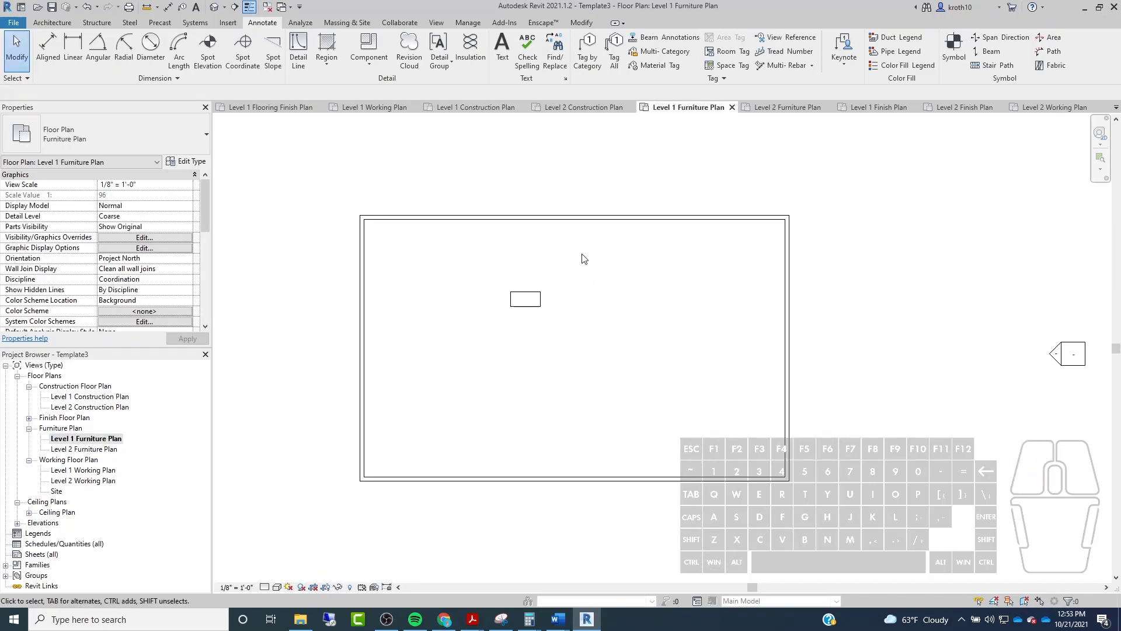
pyautogui.click(48, 50)
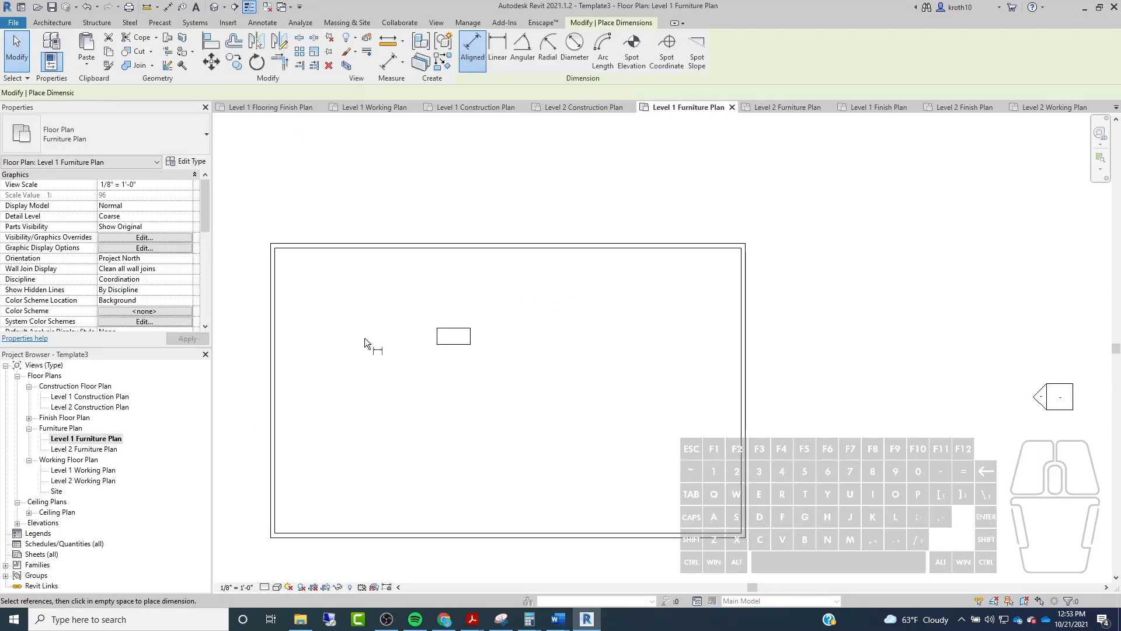
pyautogui.click(271, 268)
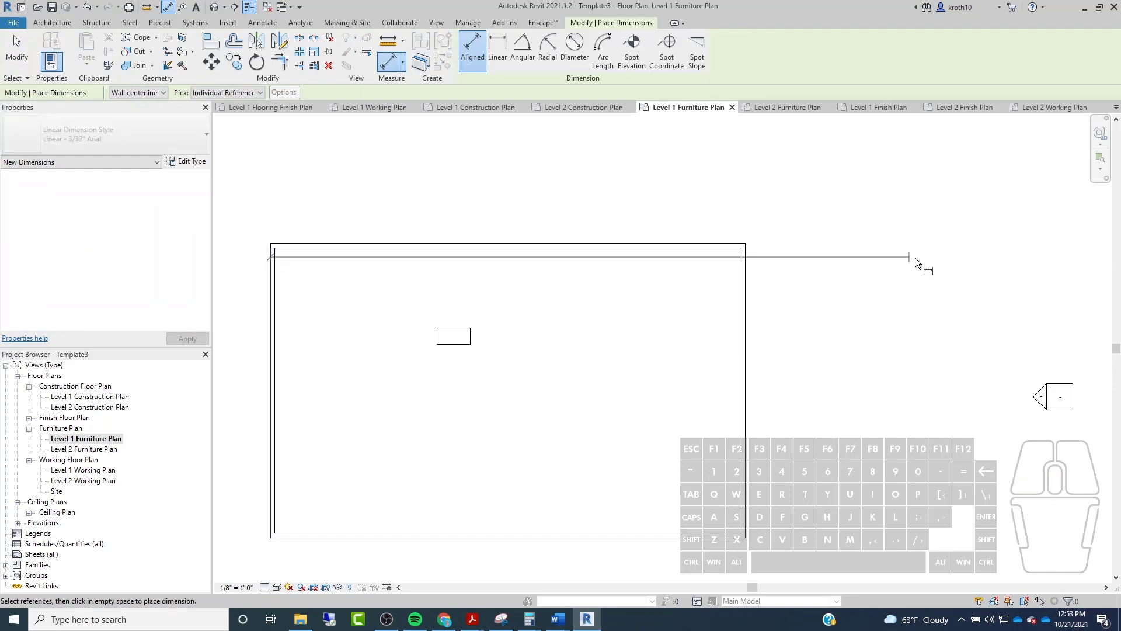
pyautogui.click(746, 262)
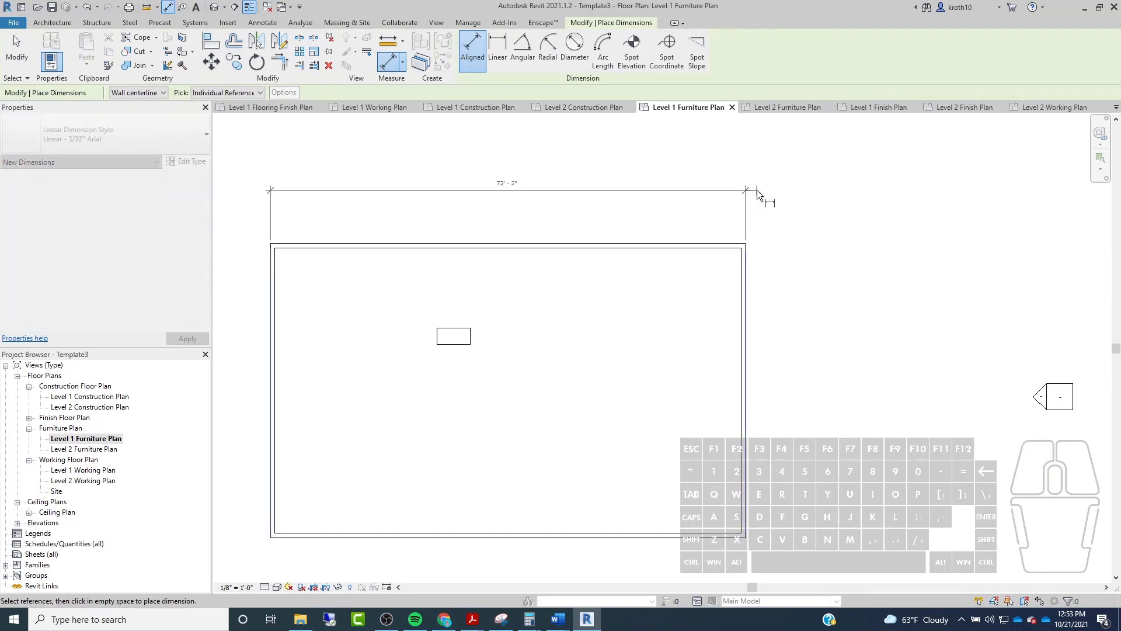
pyautogui.click(755, 206)
pyautogui.press('Escape')
pyautogui.press('Escape')
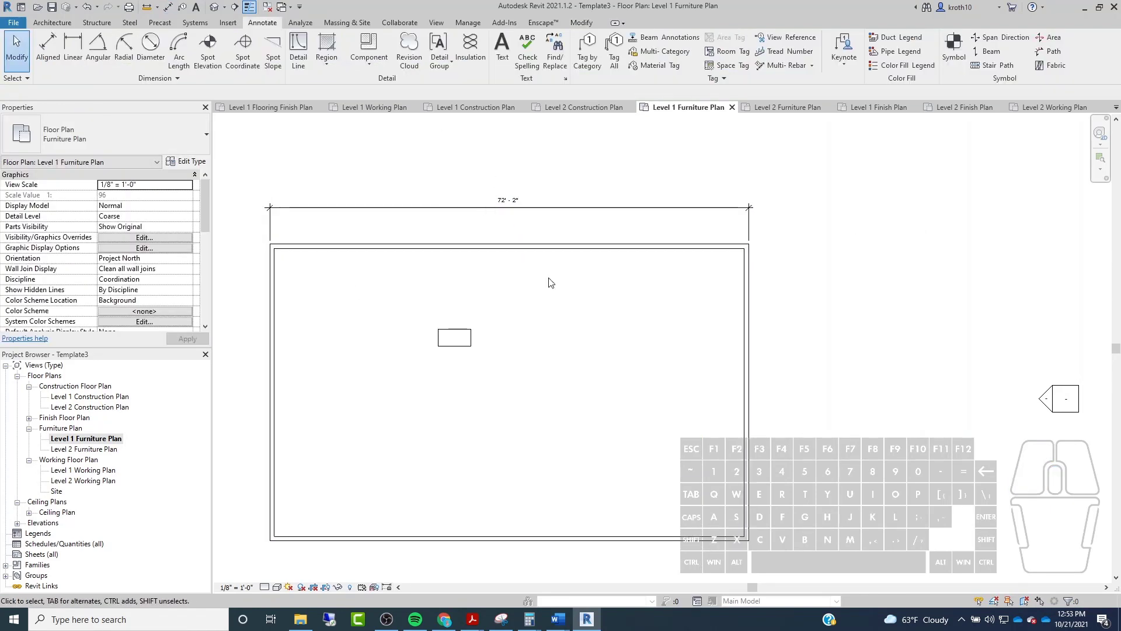
pyautogui.click(467, 210)
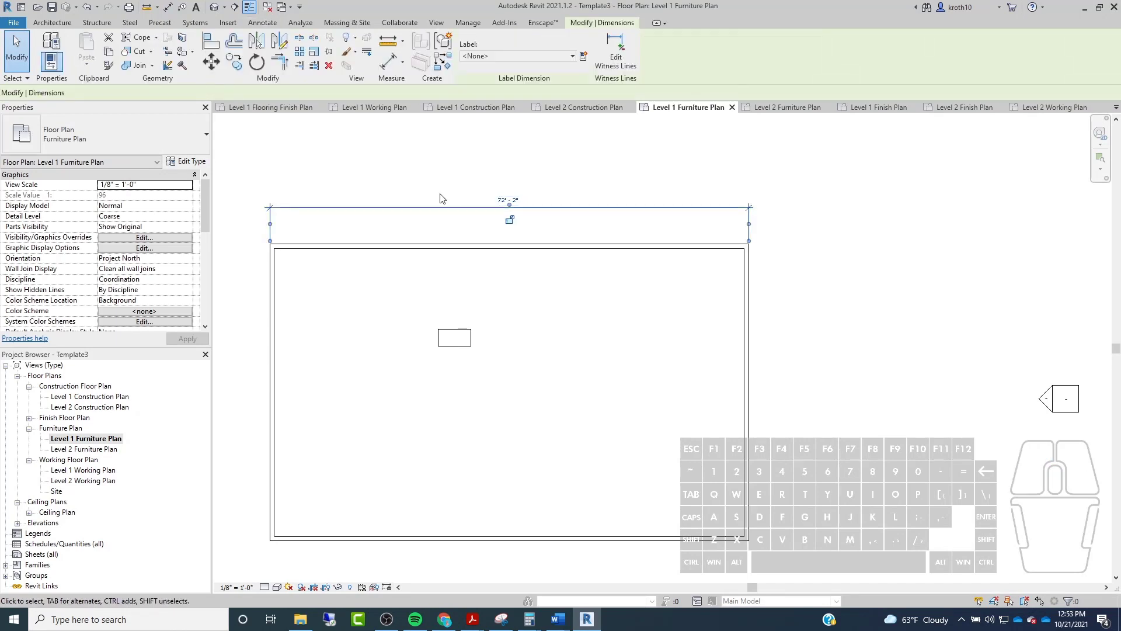
pyautogui.click(441, 191)
pyautogui.moveTo(310, 171); pyautogui.dragTo(385, 162, button='middle')
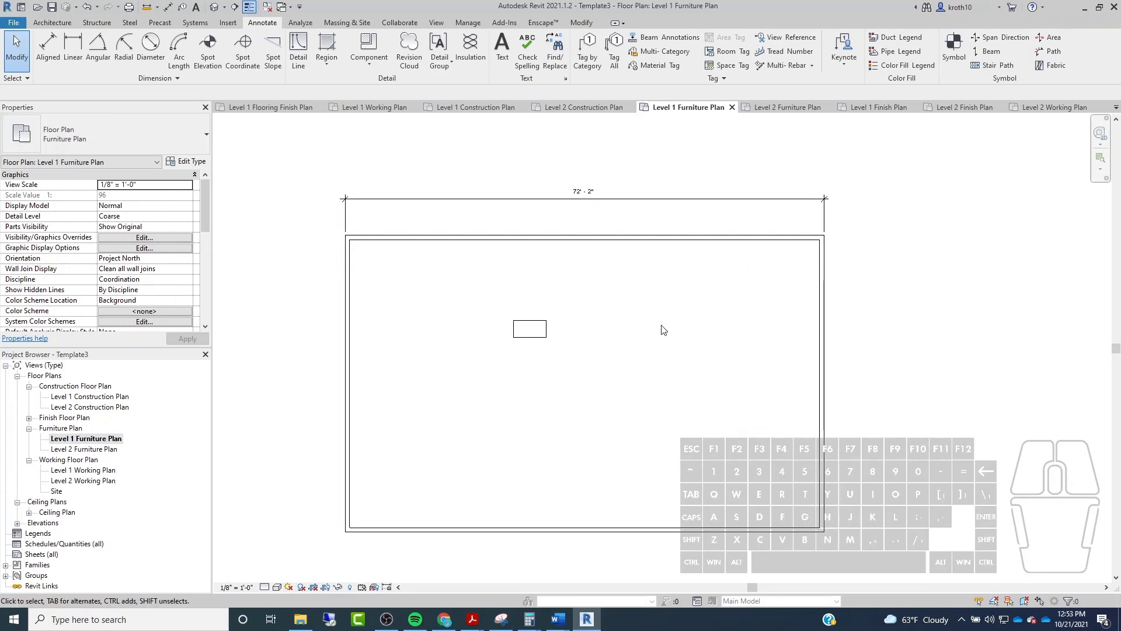
# Place an aligned dimension from the inner face of the left wall to the near edge of the desk, running above the desk.
pyautogui.scroll(2, 414, 324)
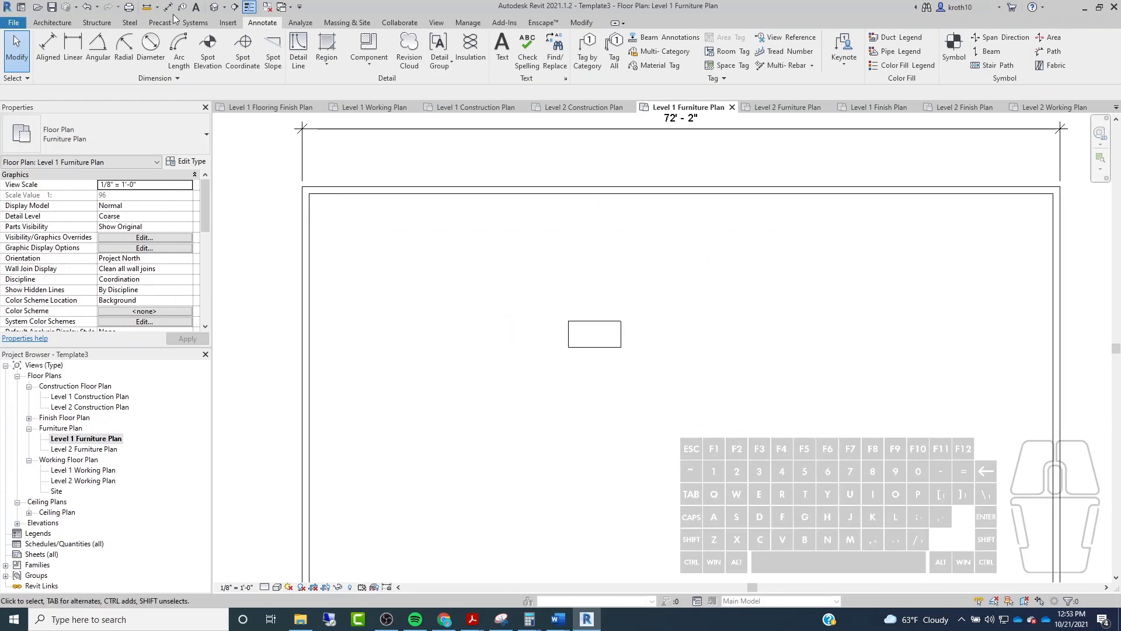
pyautogui.click(48, 48)
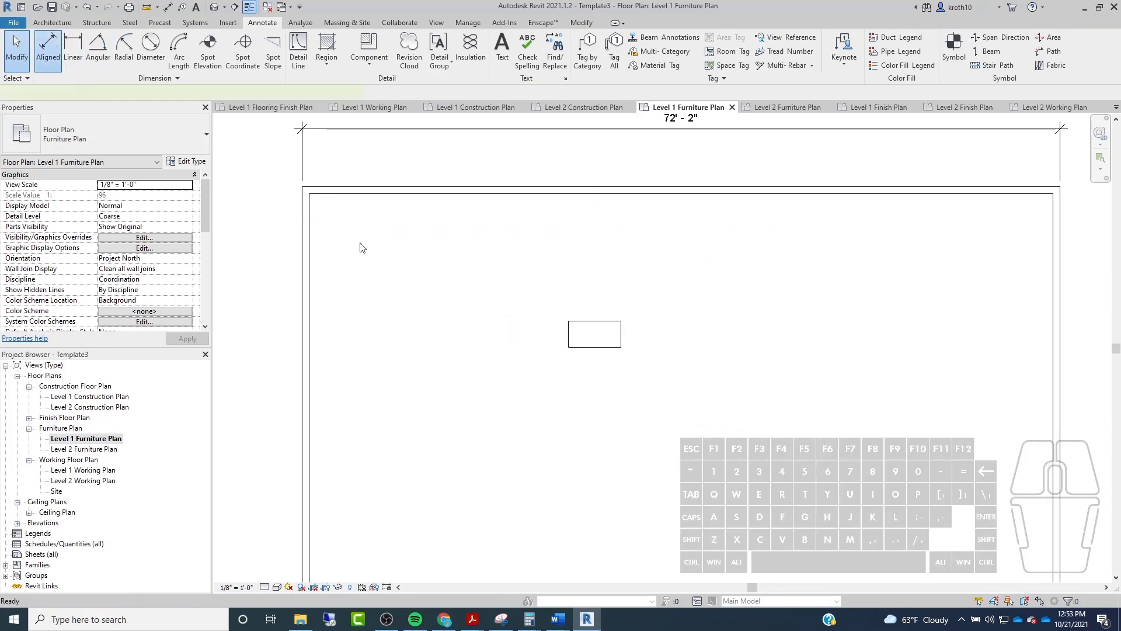
pyautogui.click(312, 287)
pyautogui.click(568, 334)
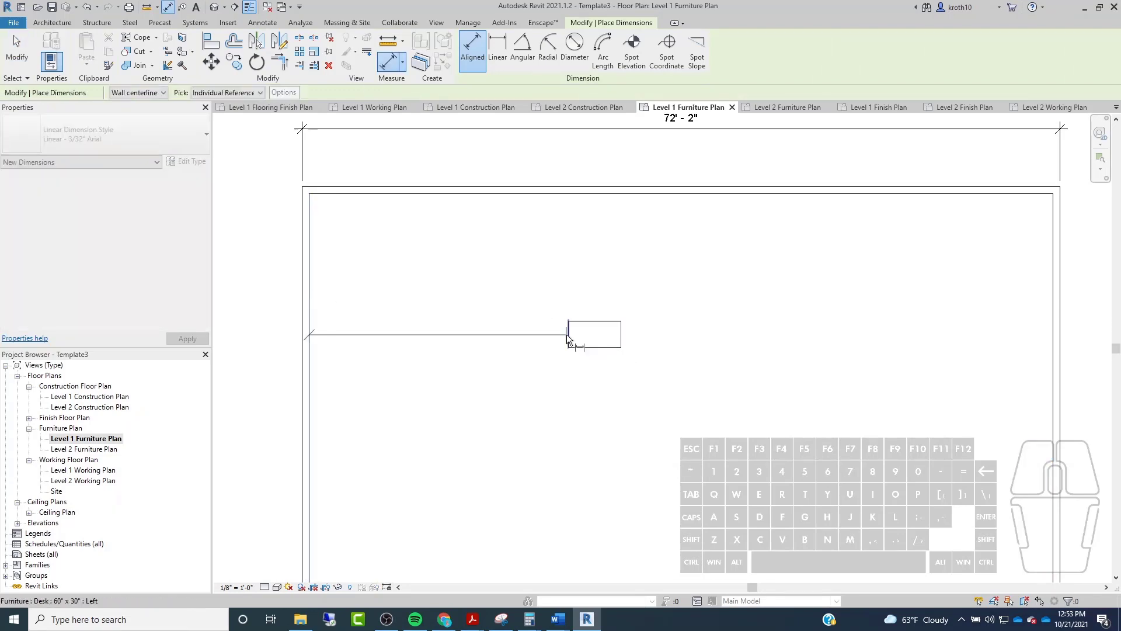
pyautogui.click(584, 258)
pyautogui.press('Escape')
pyautogui.press('Escape')
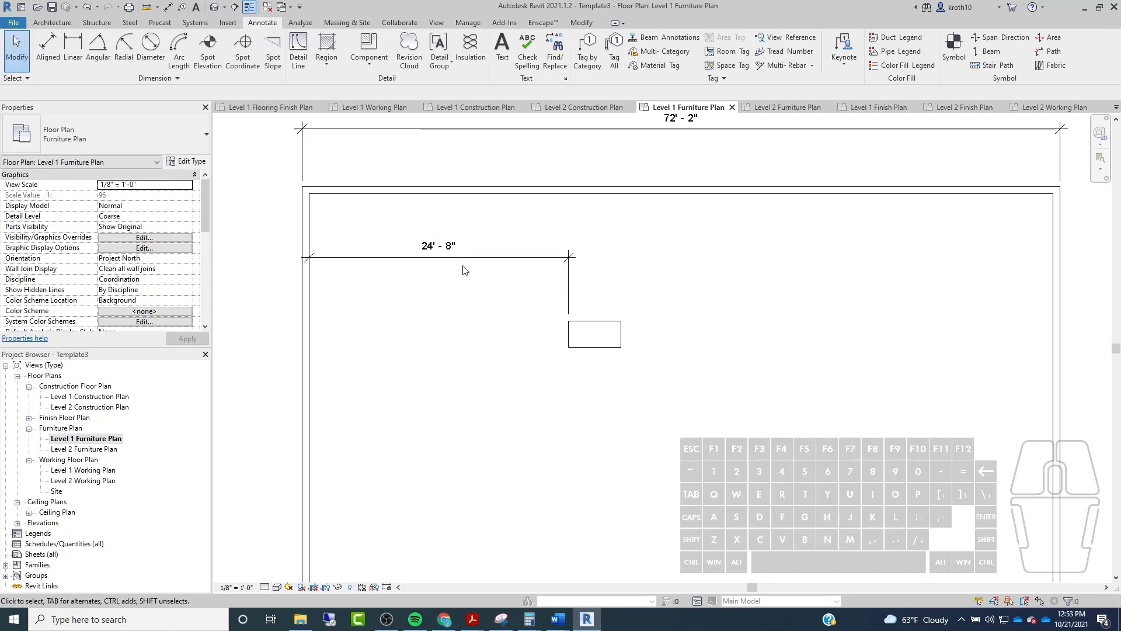
pyautogui.scroll(-1, 383, 251)
pyautogui.moveTo(490, 247); pyautogui.dragTo(438, 248, button='middle')
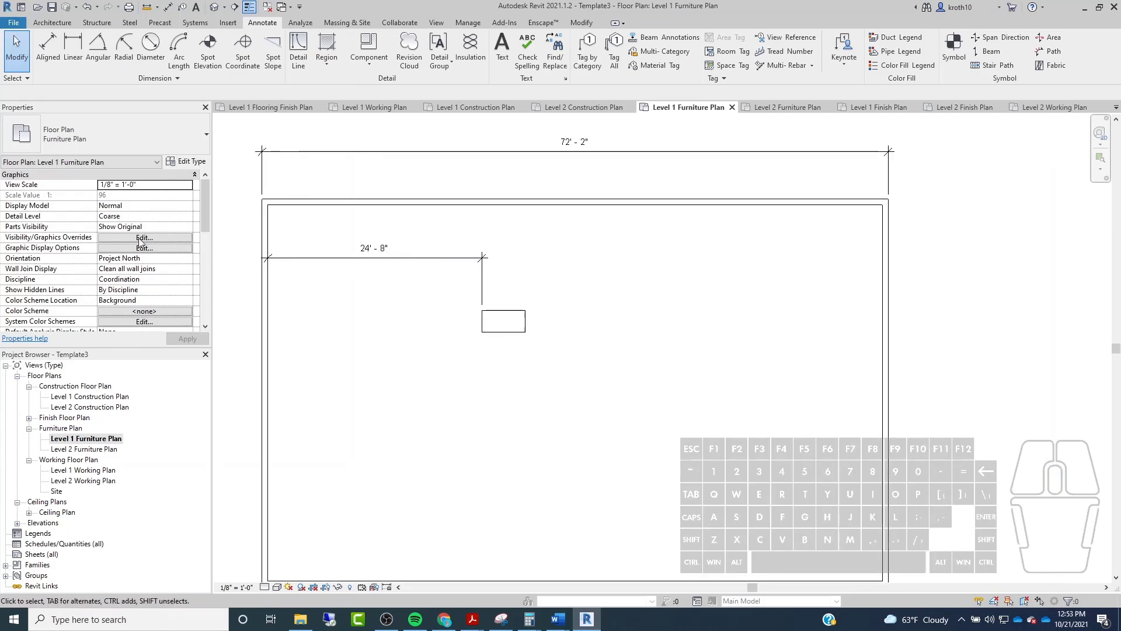
# From the Level 1 Furniture Plan's view template setting, duplicate the Working Plan template under the name "Furniture Plans".
pyautogui.scroll(-2, 145, 233)
pyautogui.scroll(-8, 27, 228)
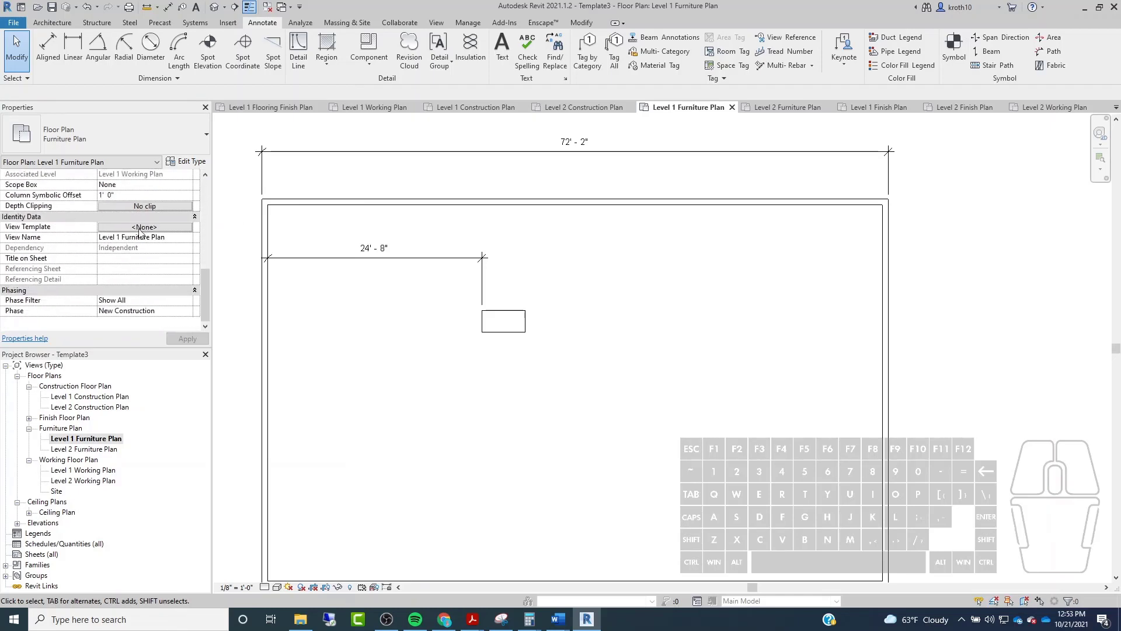
pyautogui.click(140, 227)
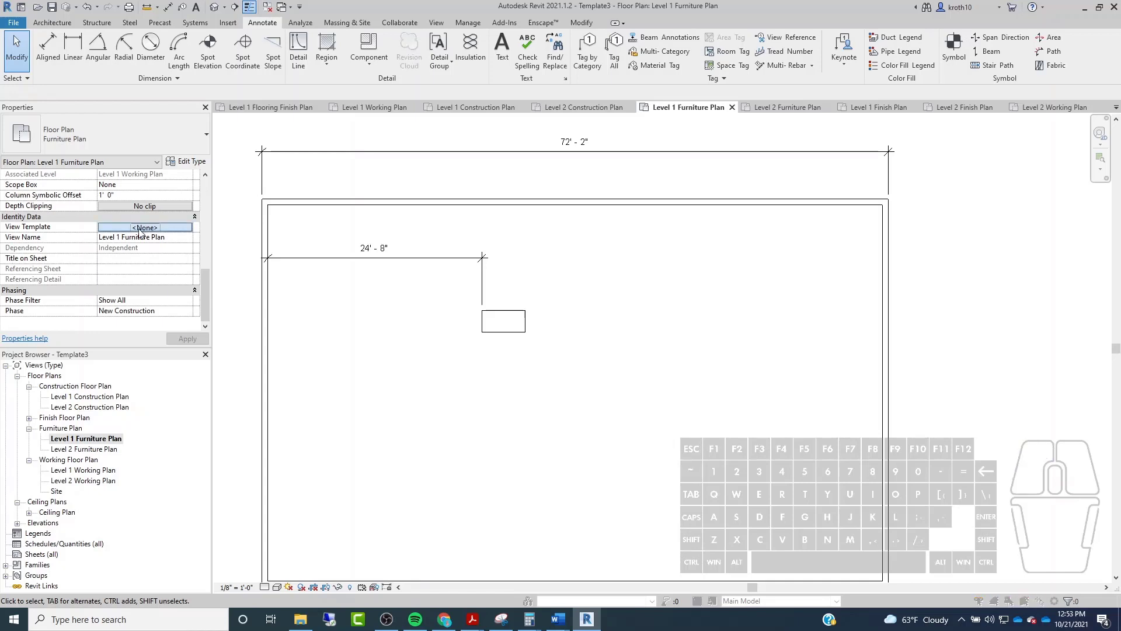
pyautogui.moveTo(278, 187); pyautogui.dragTo(362, 161)
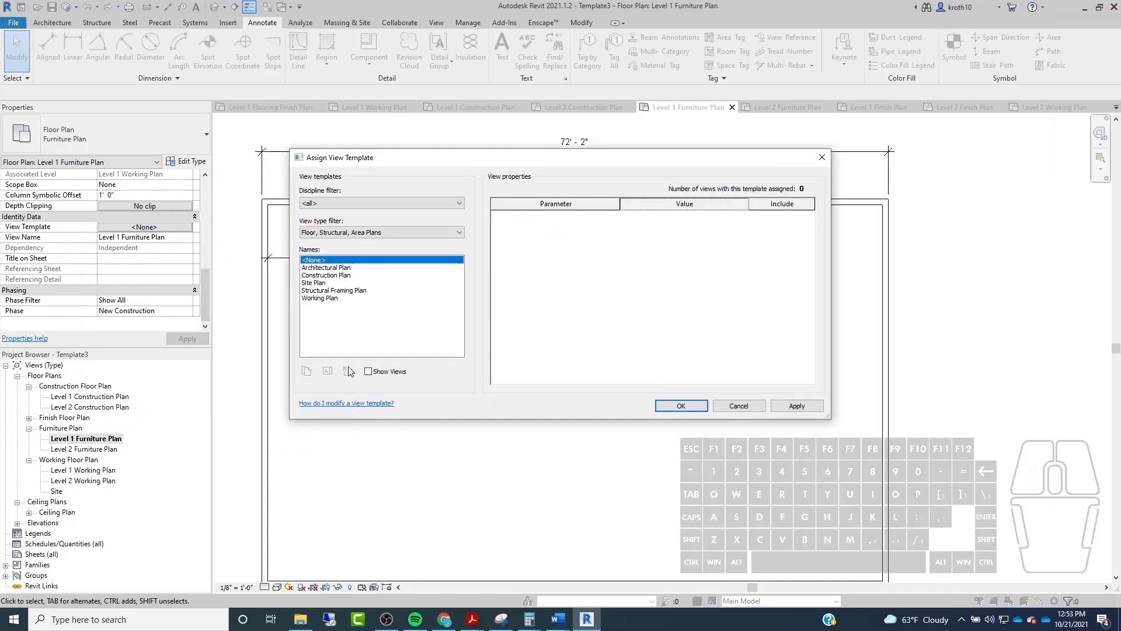
pyautogui.click(320, 299)
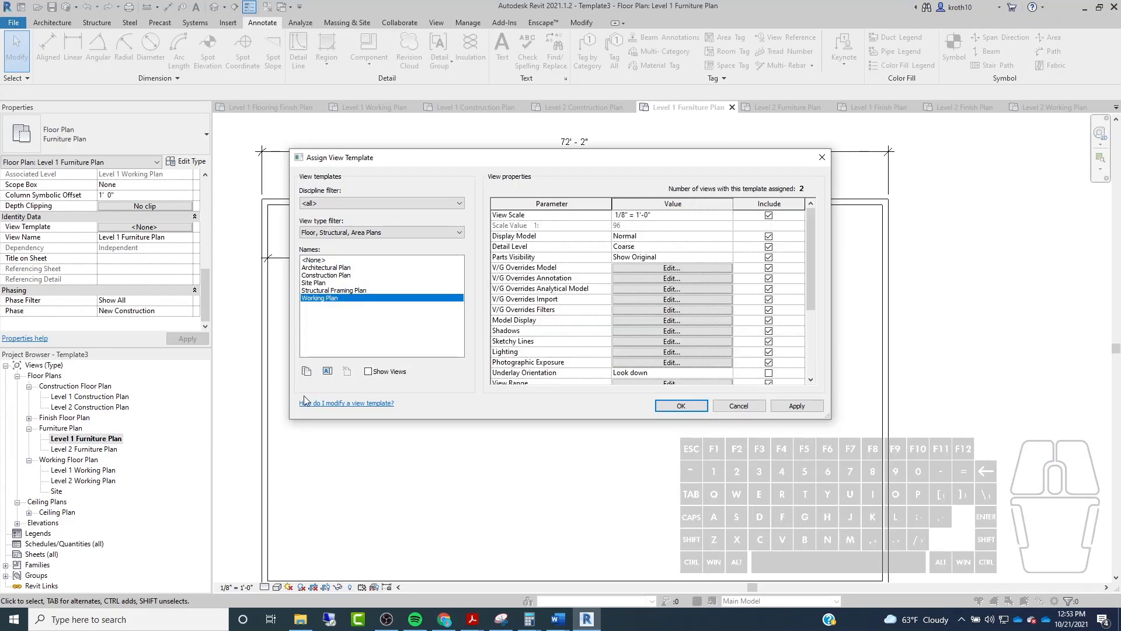
pyautogui.click(307, 372)
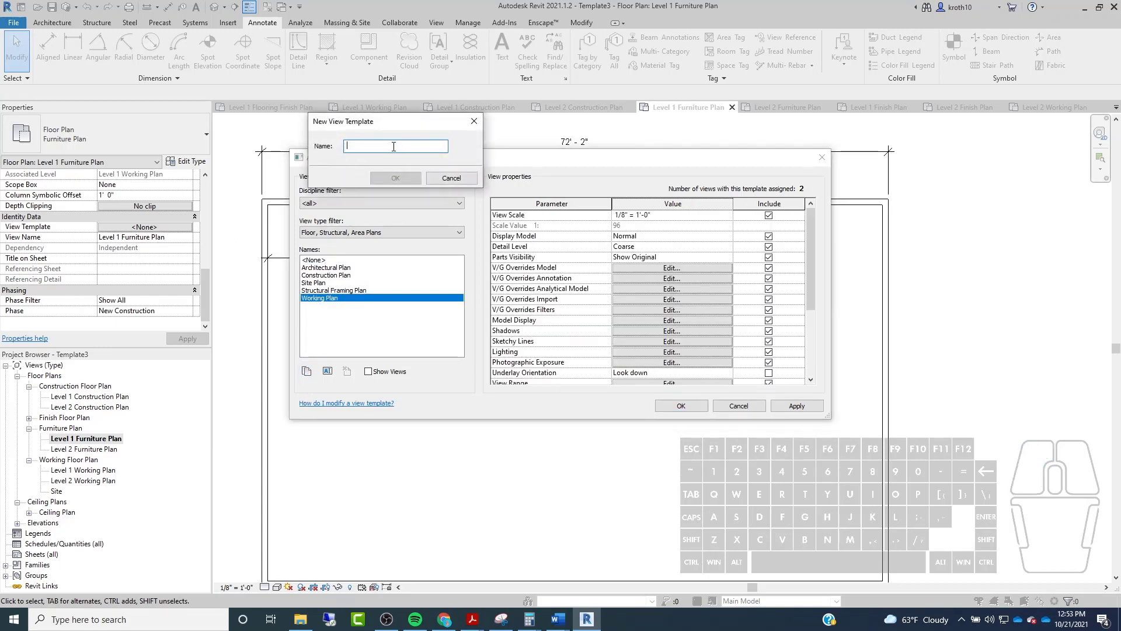
pyautogui.write('Furniture Plans')
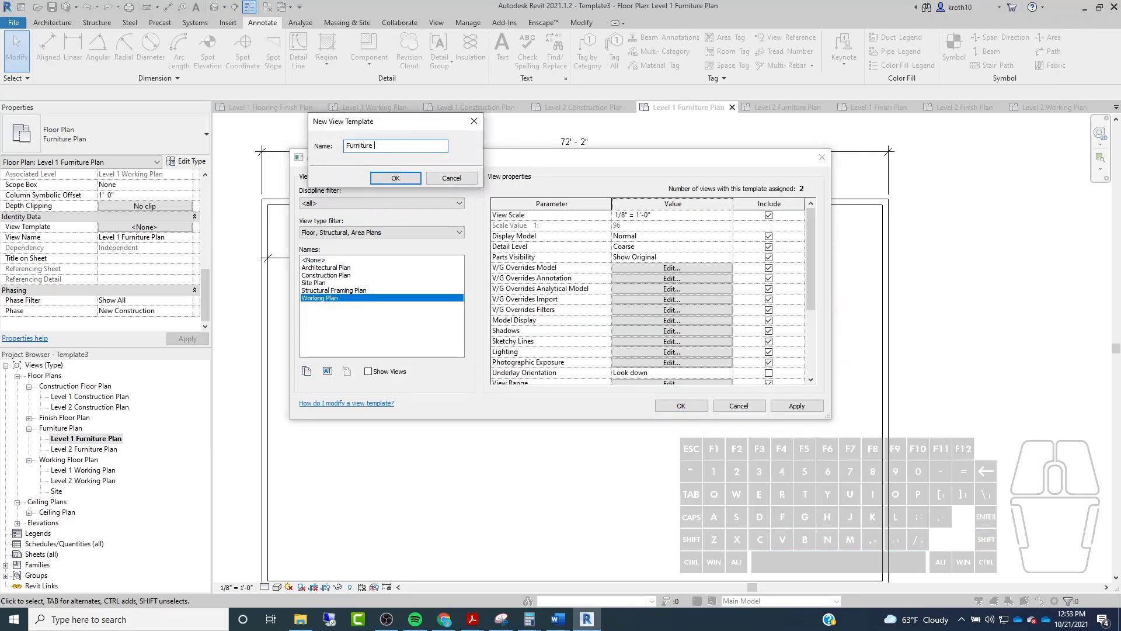
# Finish creating the duplicated view template under the name Furniture Plans.
pyautogui.press('Return')
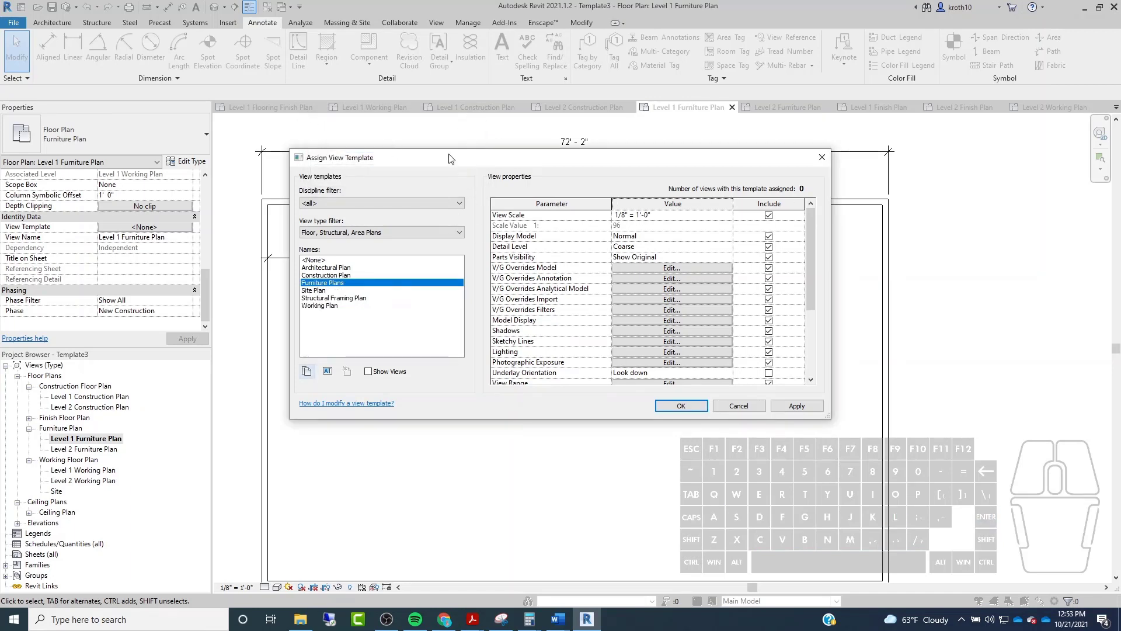
pyautogui.moveTo(450, 157); pyautogui.dragTo(492, 246)
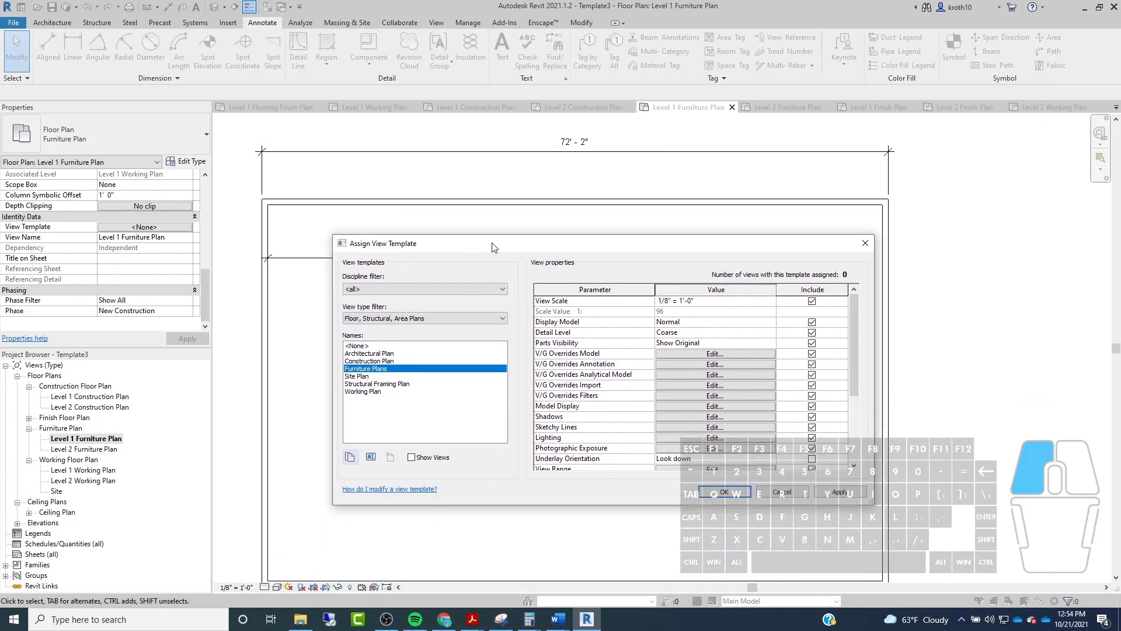
# Review the model category visibility overrides of the Furniture Plans view template.
pyautogui.click(743, 354)
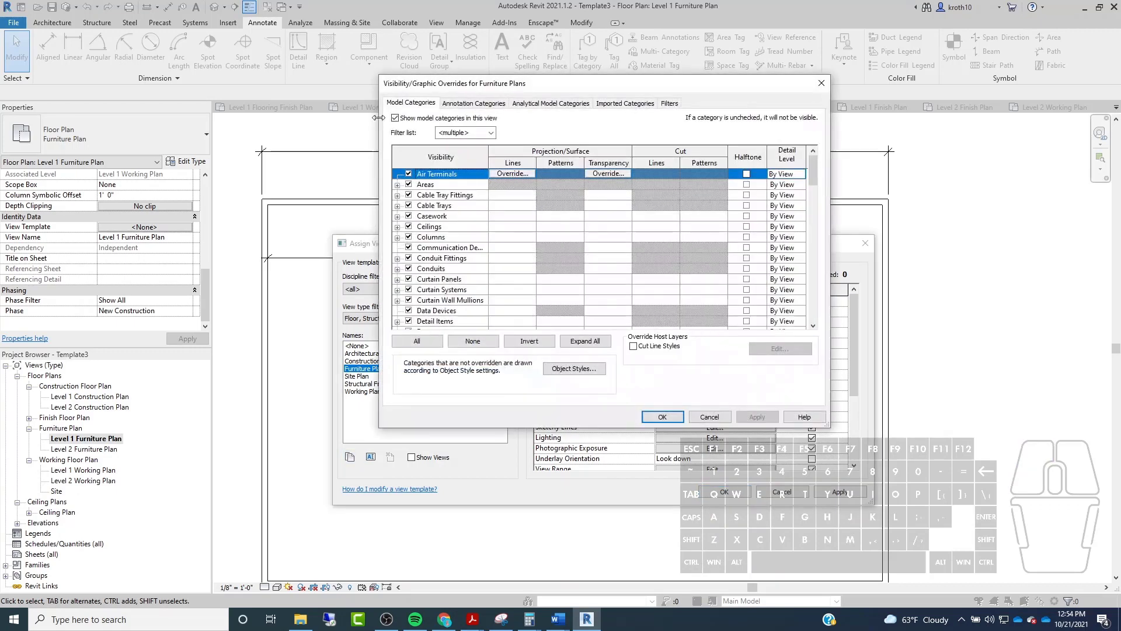
pyautogui.scroll(-13, 492, 171)
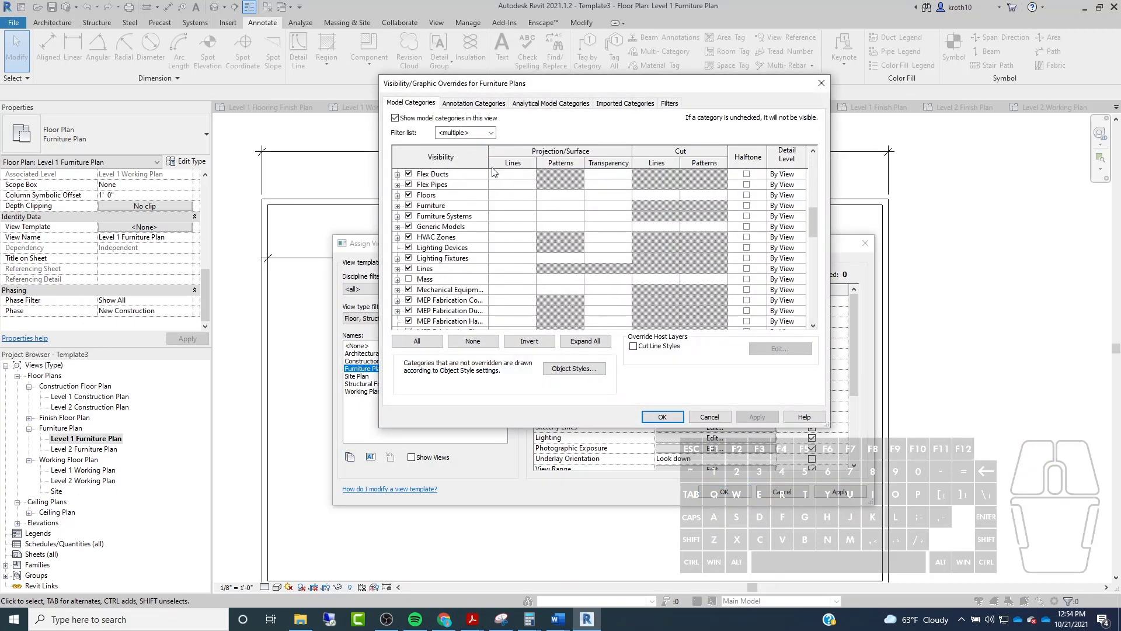
pyautogui.scroll(-10, 492, 171)
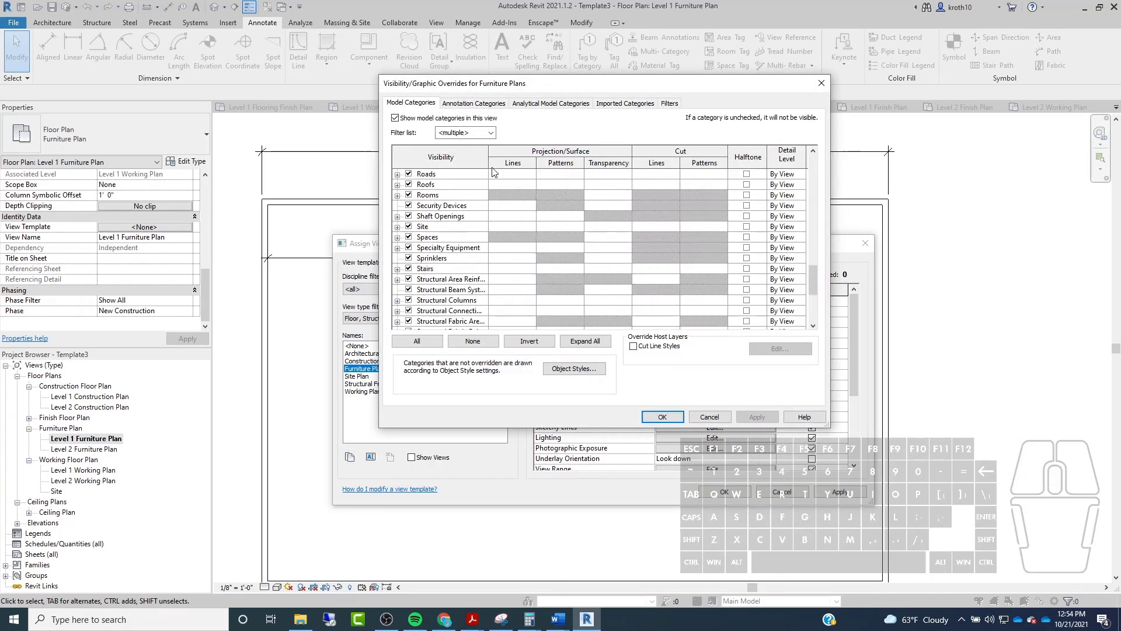
pyautogui.scroll(4, 458, 268)
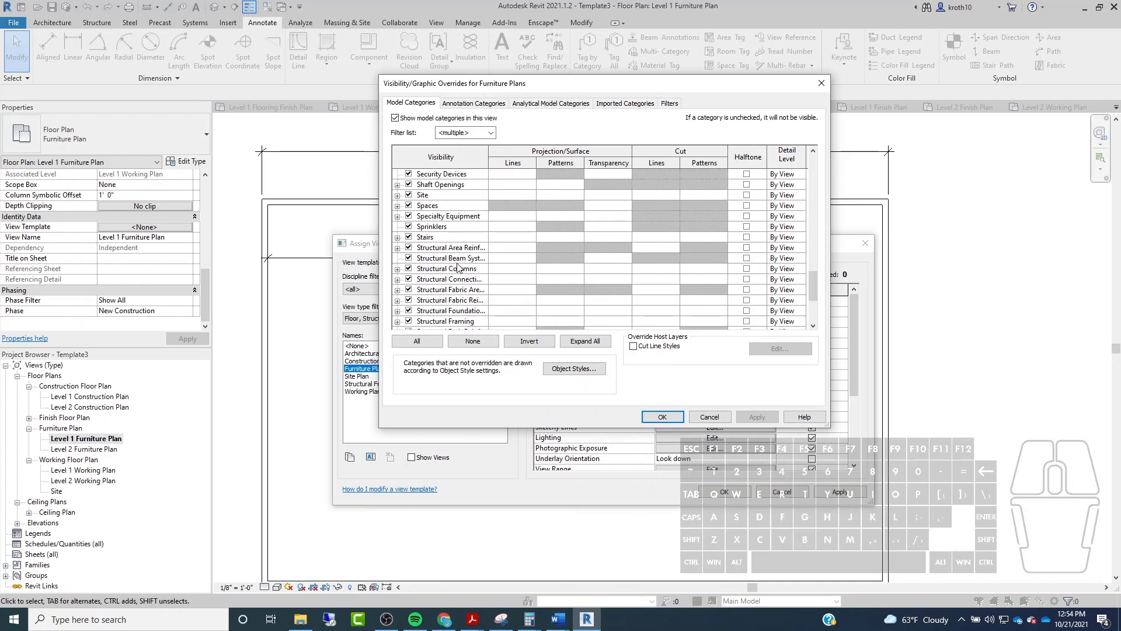
pyautogui.scroll(5, 500, 263)
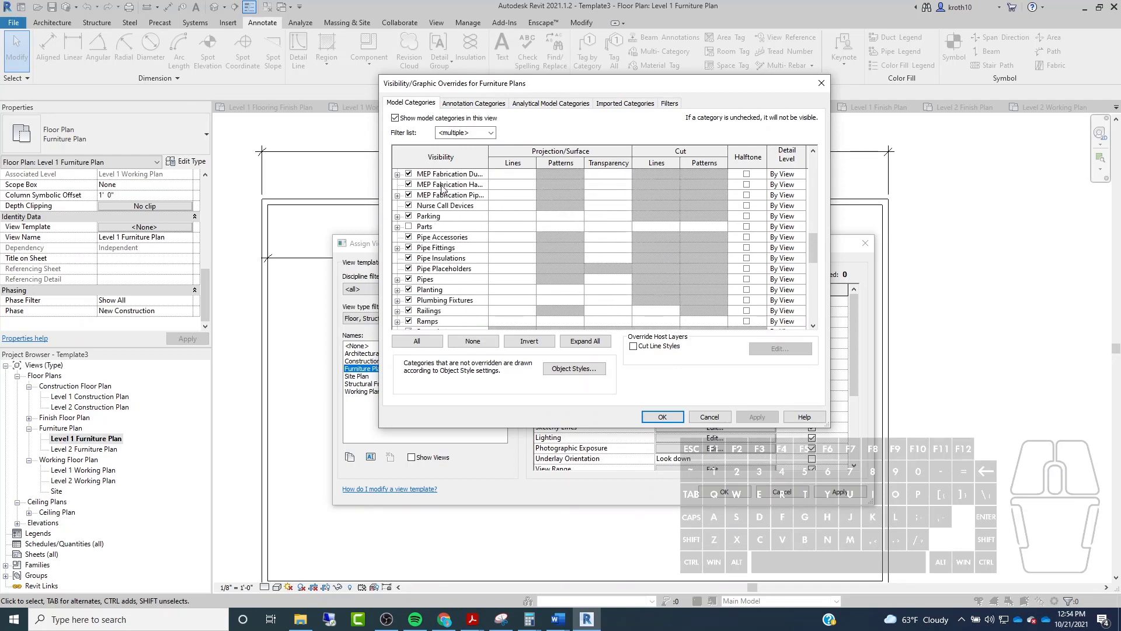
pyautogui.scroll(5, 442, 193)
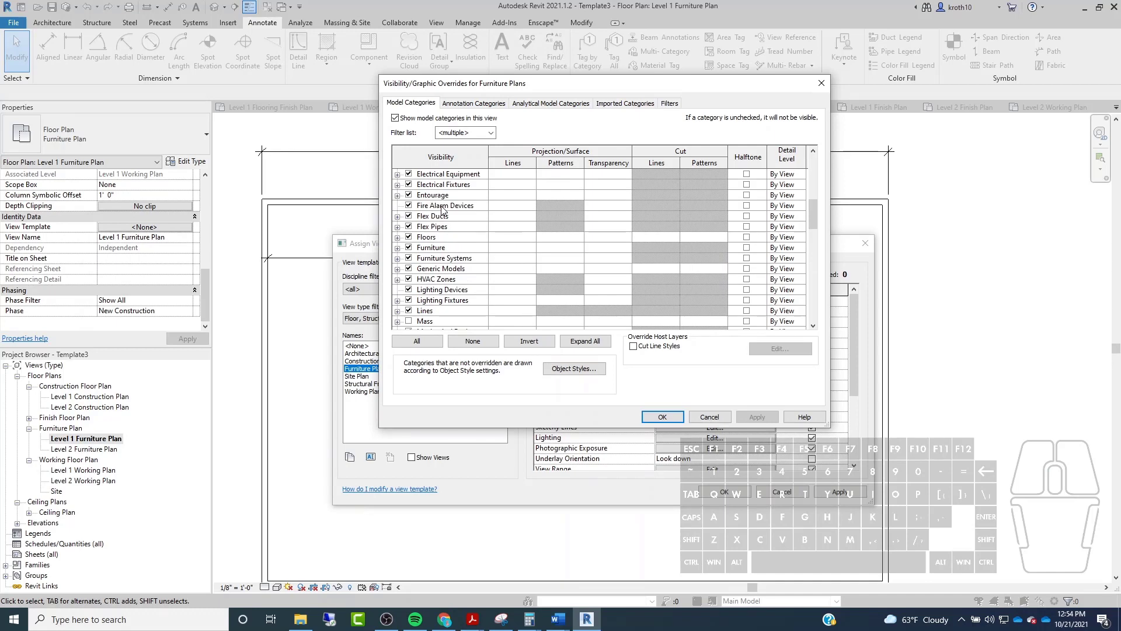
pyautogui.scroll(3, 442, 210)
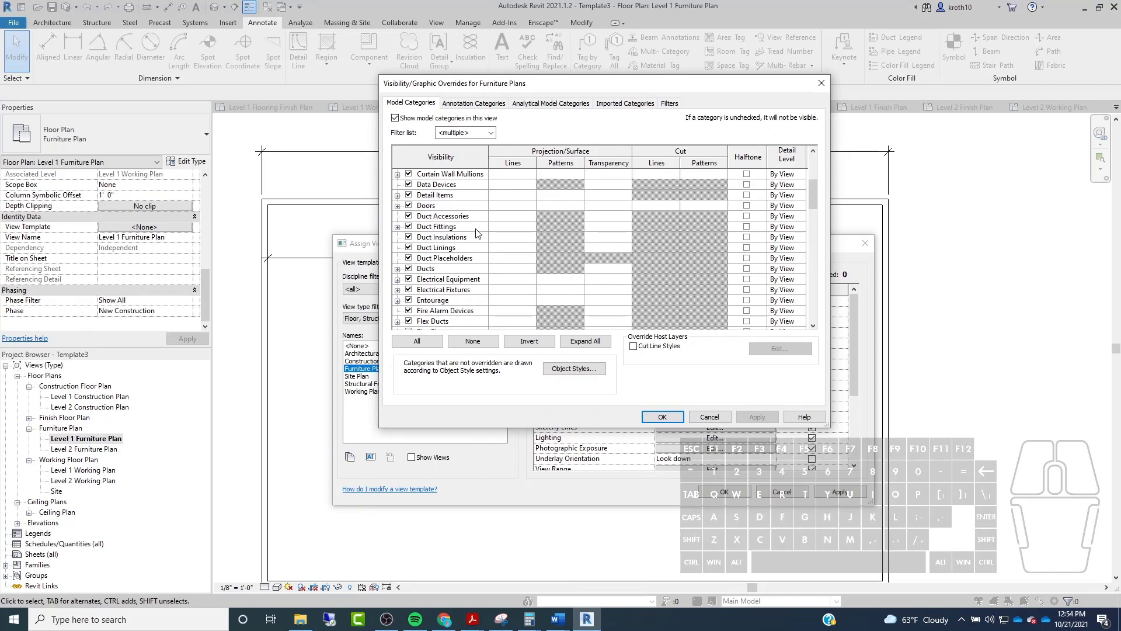
pyautogui.moveTo(553, 76); pyautogui.dragTo(544, 46)
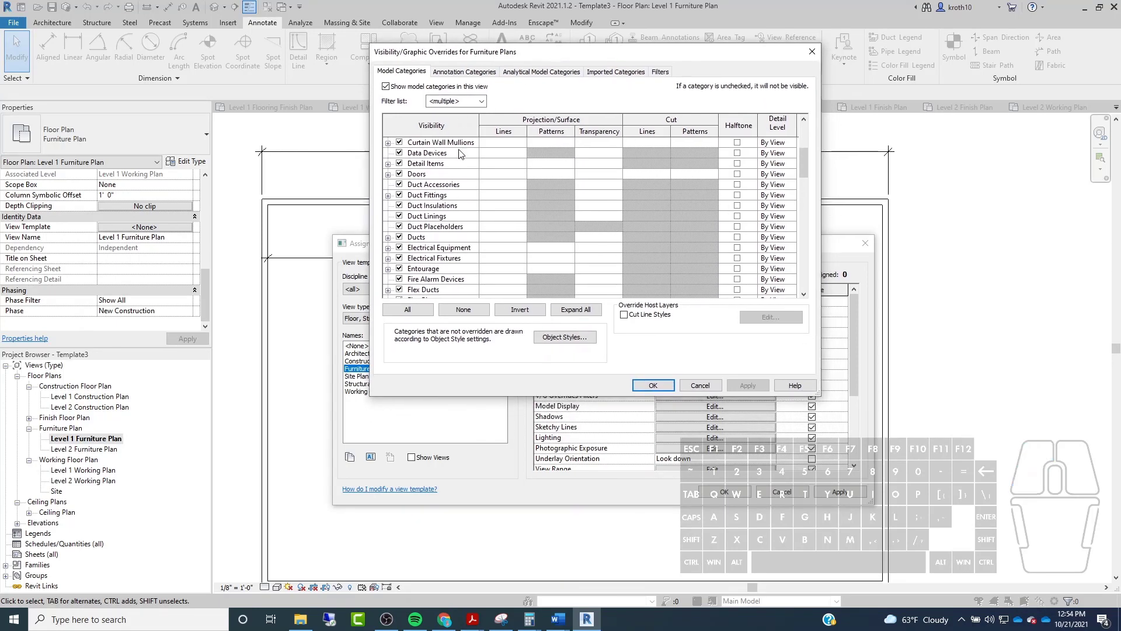
pyautogui.click(645, 384)
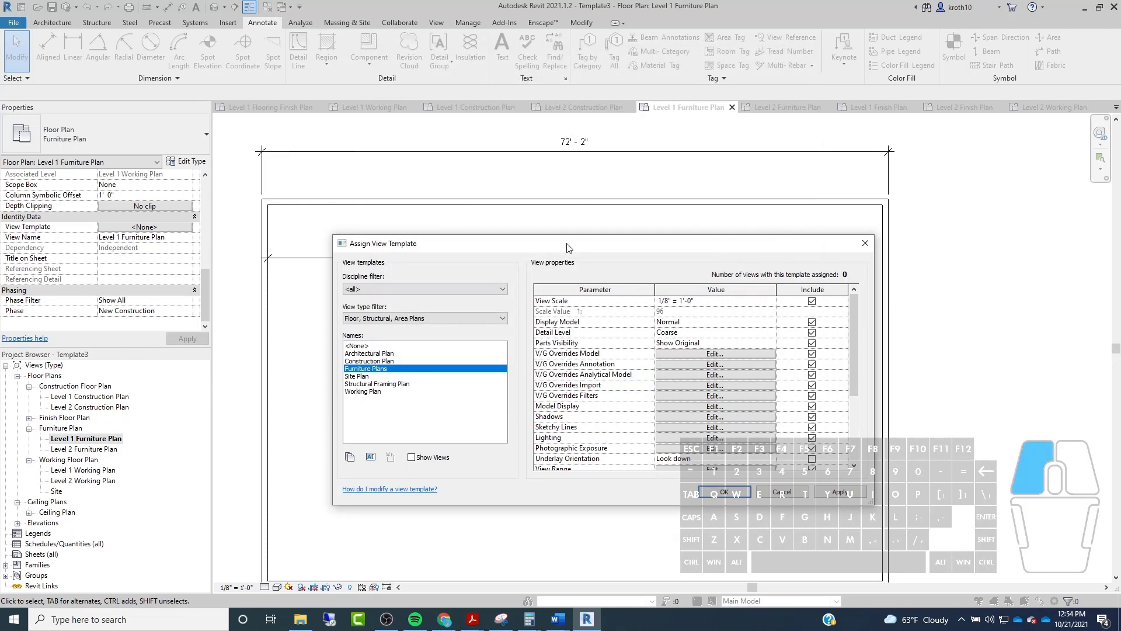
# Duplicate the Furniture Plans view template and name the copy Furniture Plan (No Dims).
pyautogui.moveTo(569, 248); pyautogui.dragTo(676, 149)
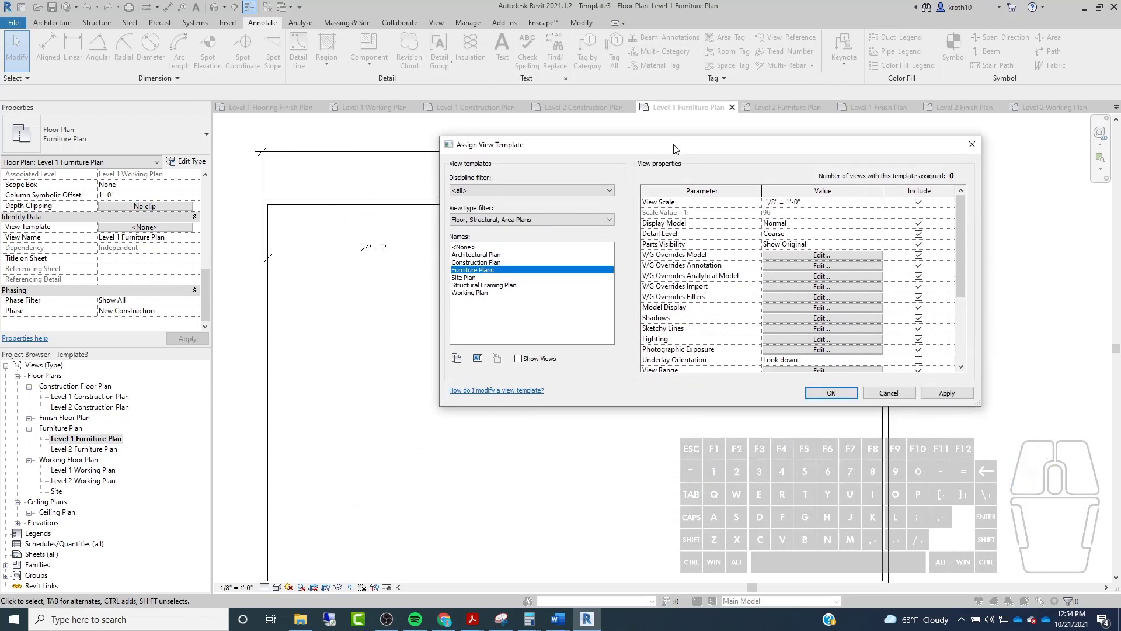
pyautogui.click(457, 358)
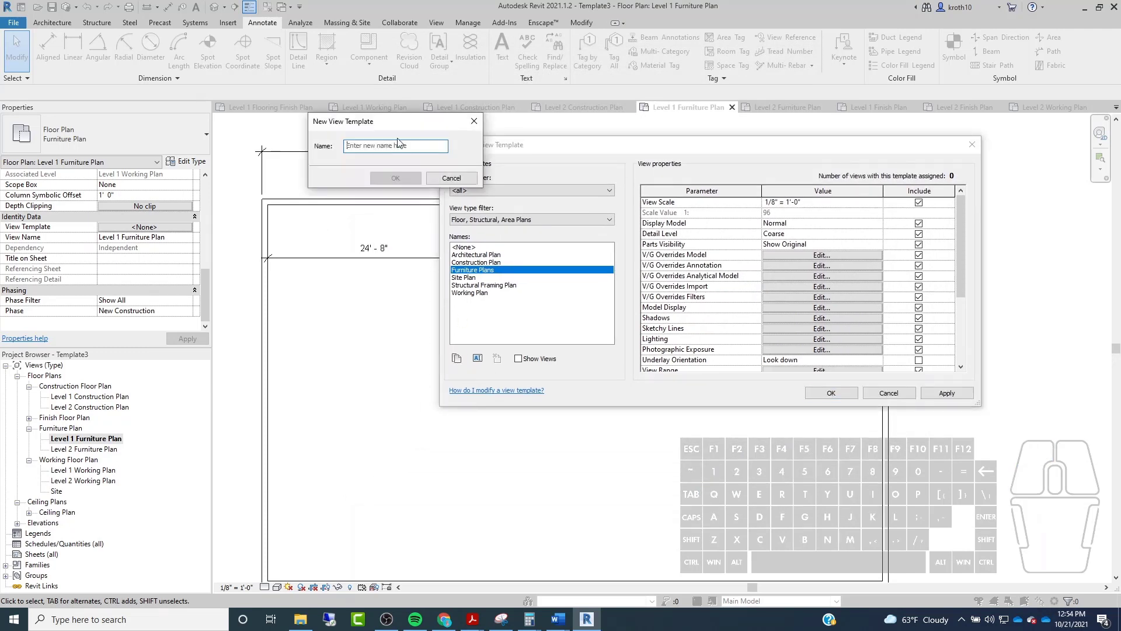
pyautogui.write('Furniture ')
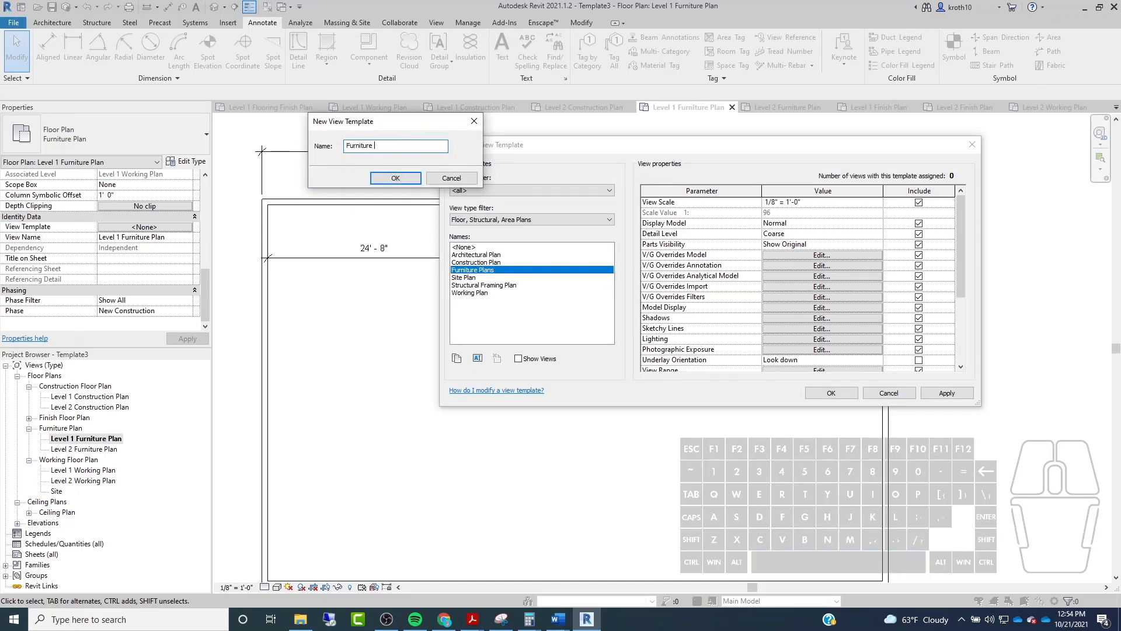
pyautogui.write('Plan (No Dims)')
pyautogui.click(385, 178)
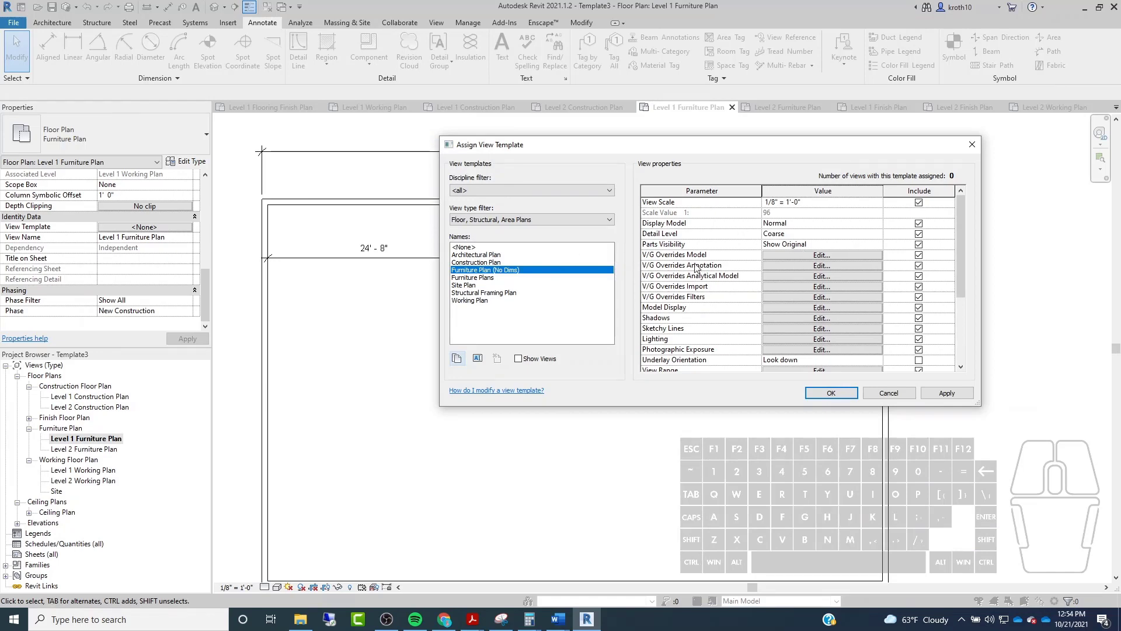
# Hide the Dimensions annotation category in the Furniture Plan (No Dims) template and apply the template to the Level 1 Furniture Plan view.
pyautogui.click(803, 265)
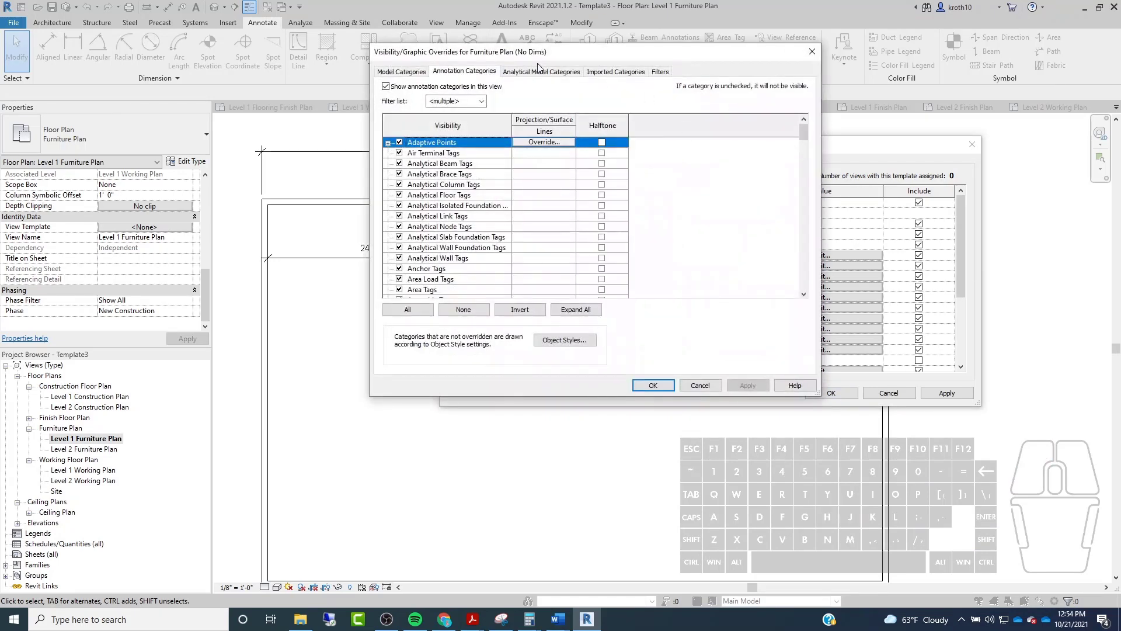
pyautogui.scroll(-8, 516, 205)
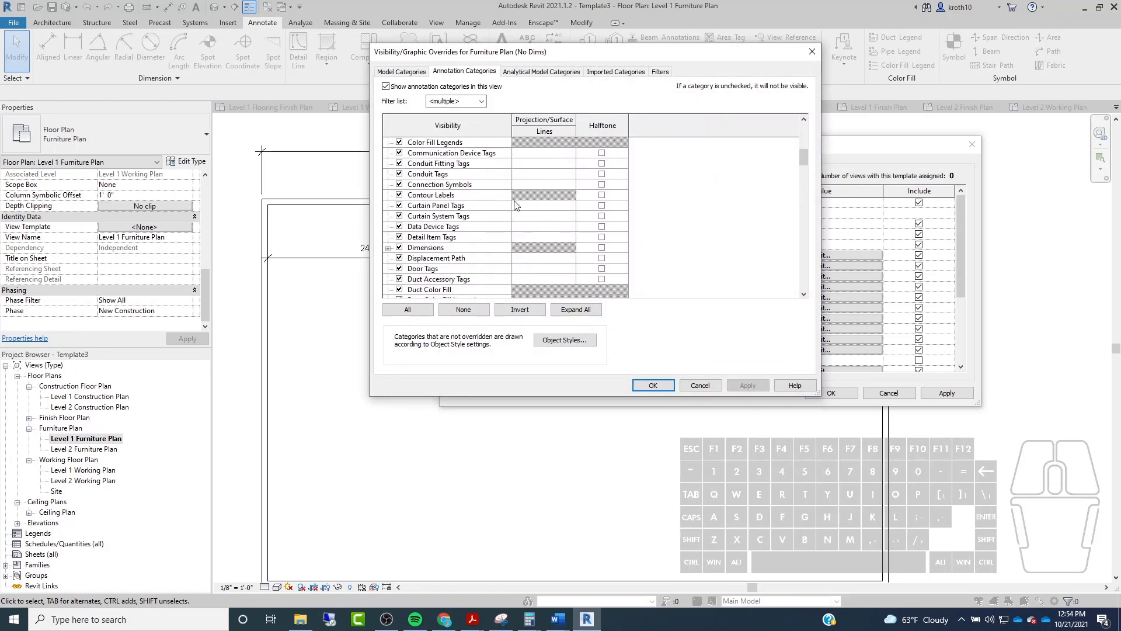
pyautogui.scroll(-3, 461, 200)
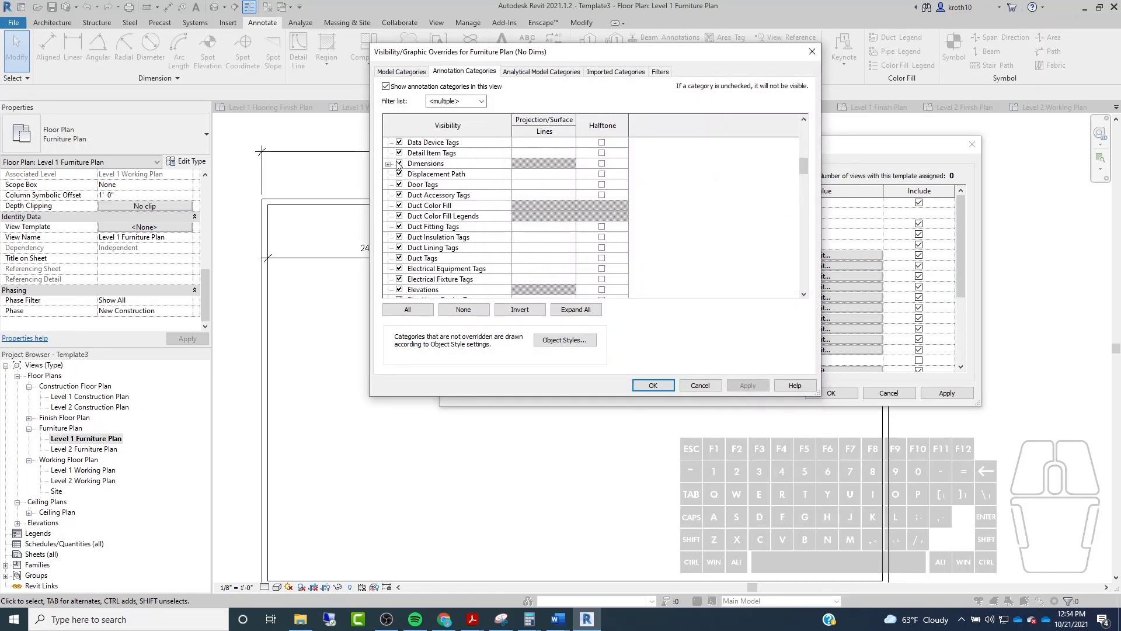
pyautogui.click(400, 163)
pyautogui.click(748, 385)
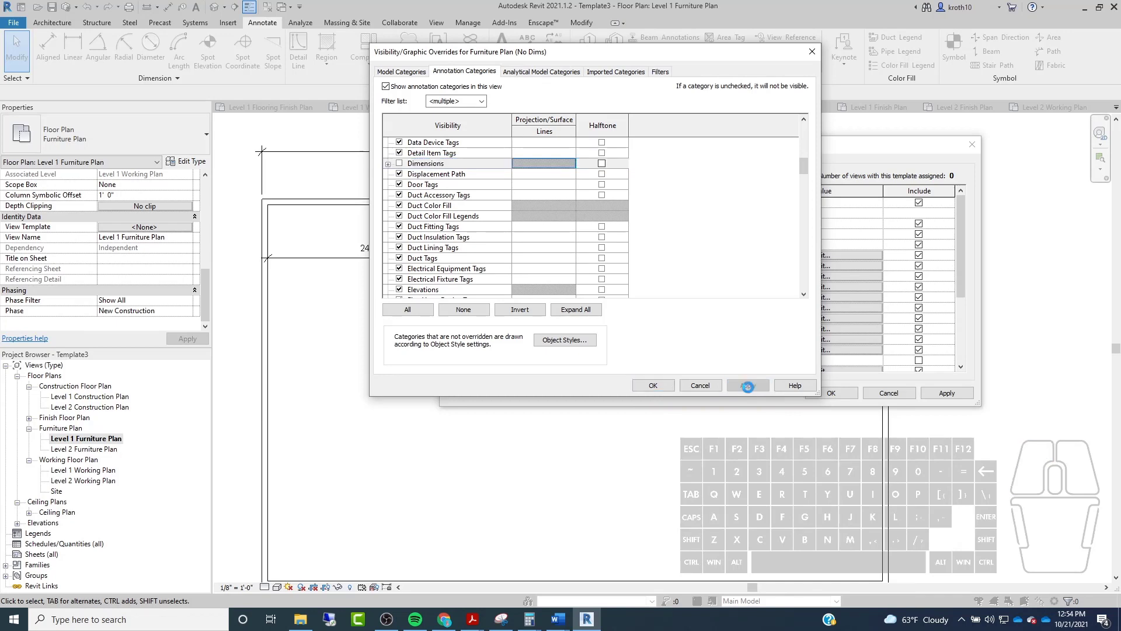
pyautogui.click(653, 386)
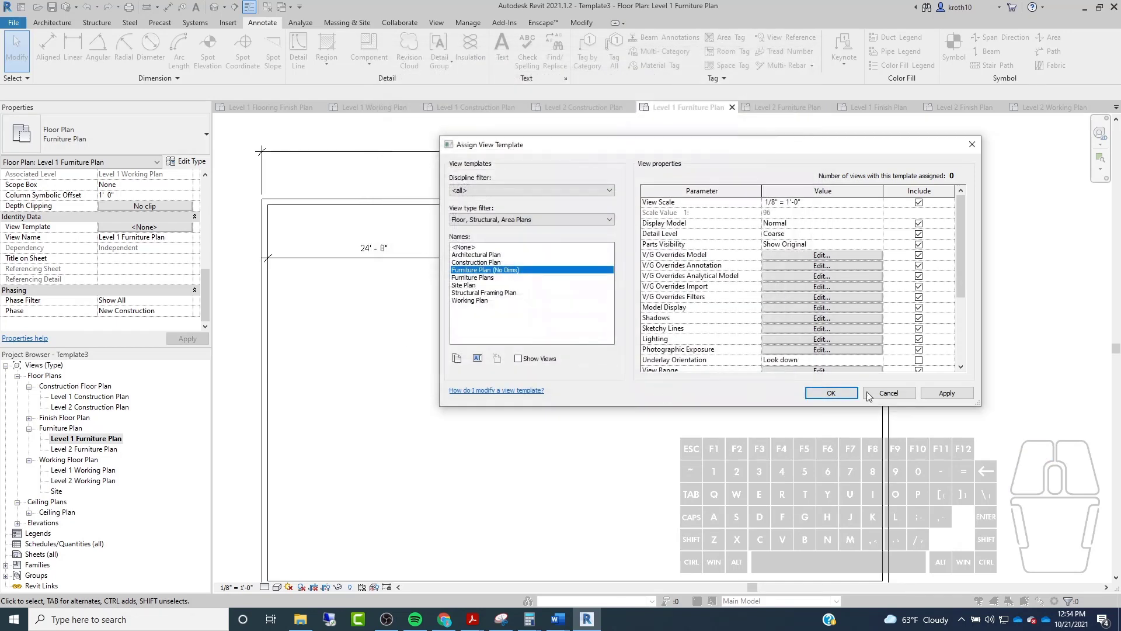
pyautogui.click(938, 395)
pyautogui.click(830, 393)
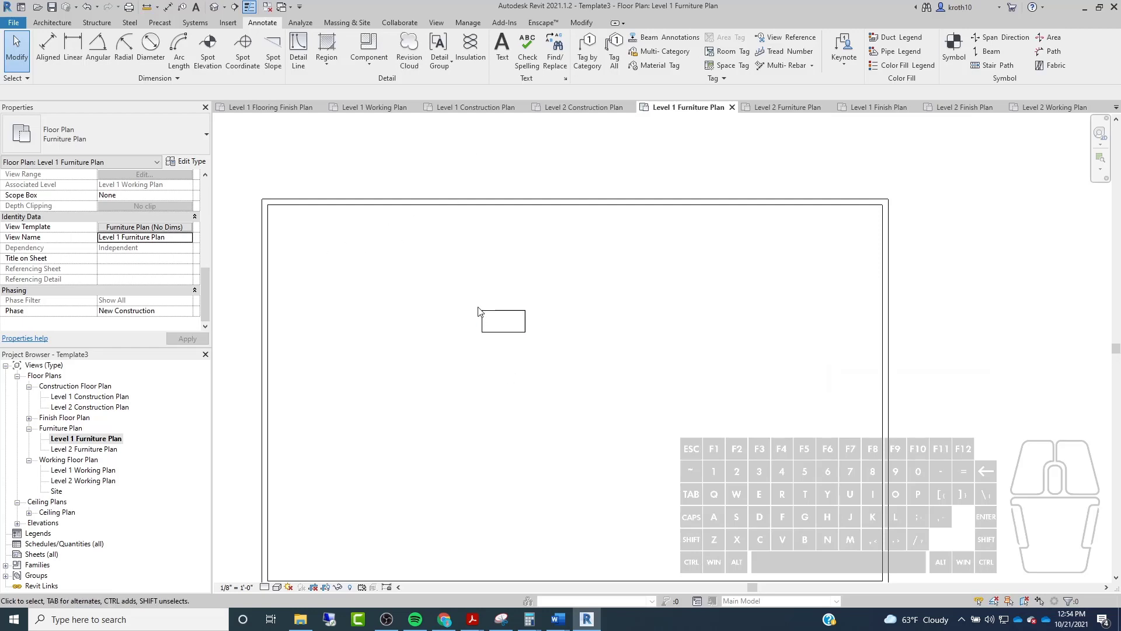
# Switch the Level 1 Furniture Plan view to the Furniture Plans view template.
pyautogui.click(171, 227)
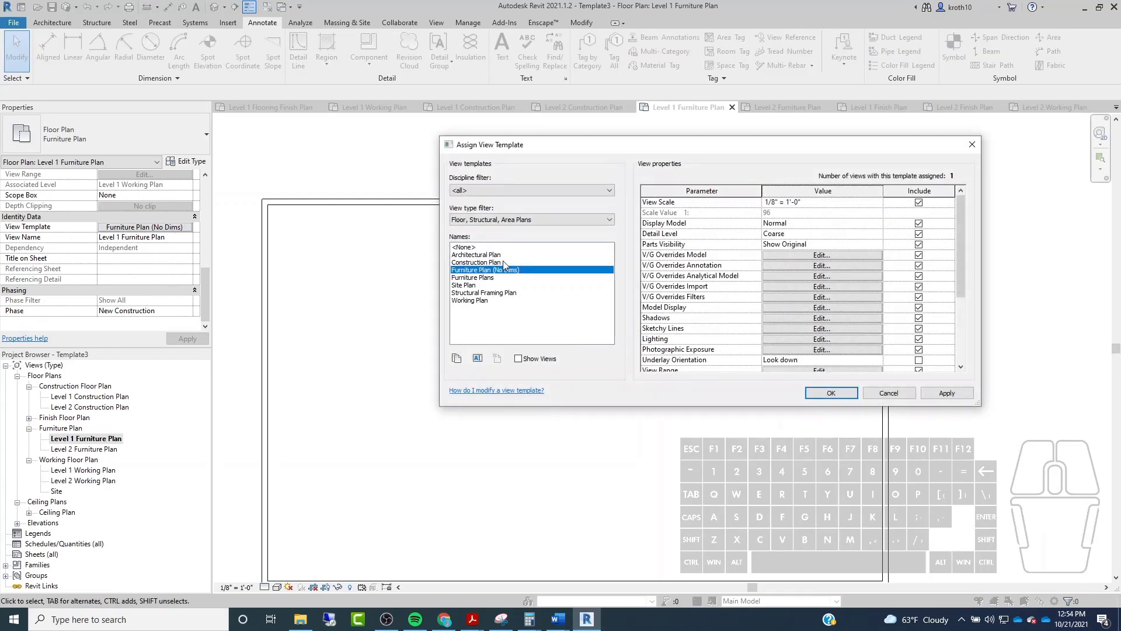
pyautogui.click(487, 278)
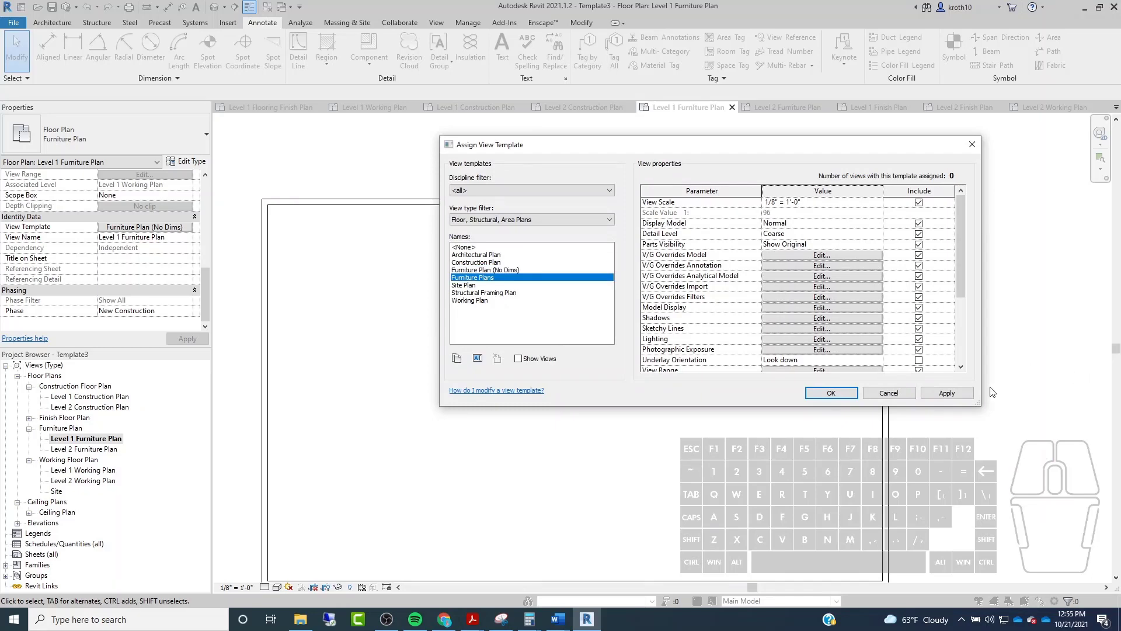
pyautogui.click(946, 392)
pyautogui.click(831, 393)
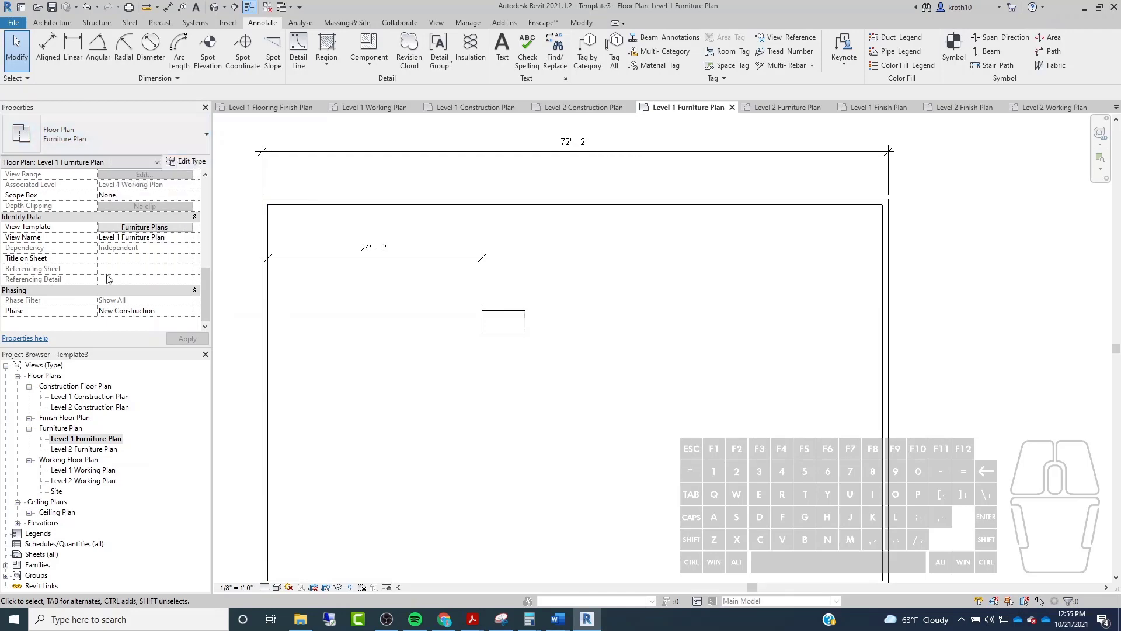
# Set Furniture Plans as the view template applied to new views of the Furniture Plan floor plan type.
pyautogui.click(186, 162)
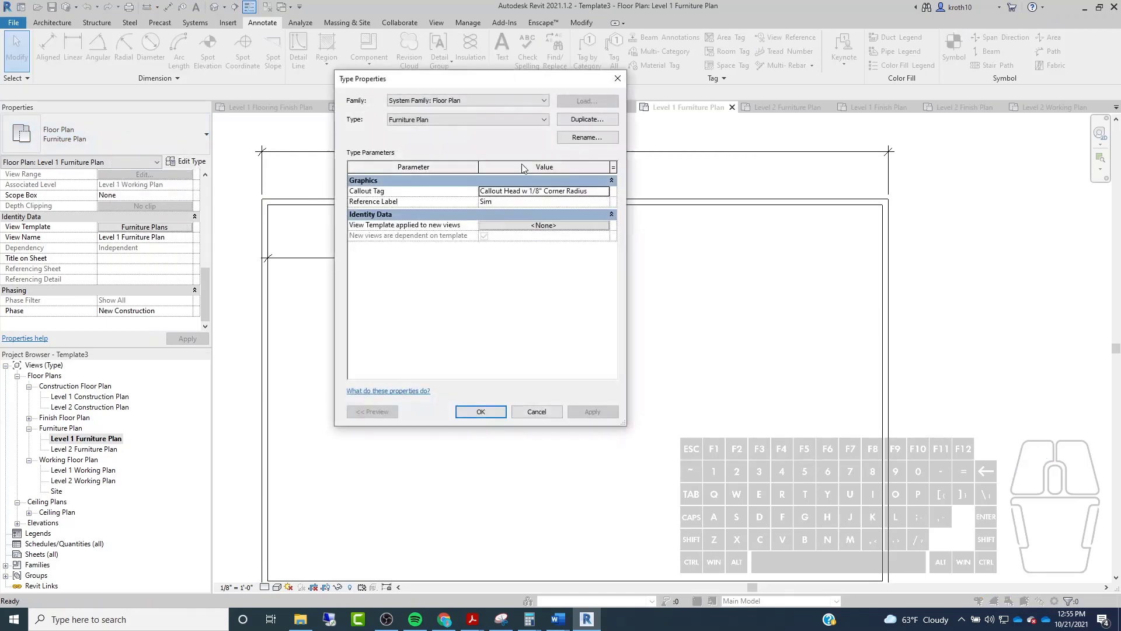
pyautogui.click(571, 226)
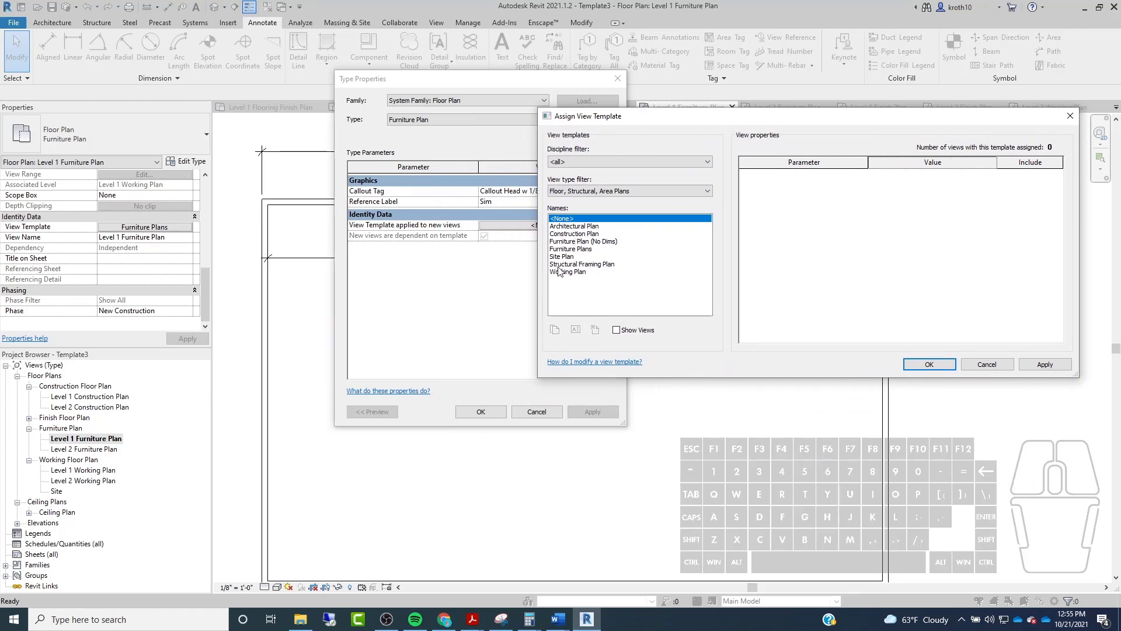
pyautogui.click(565, 249)
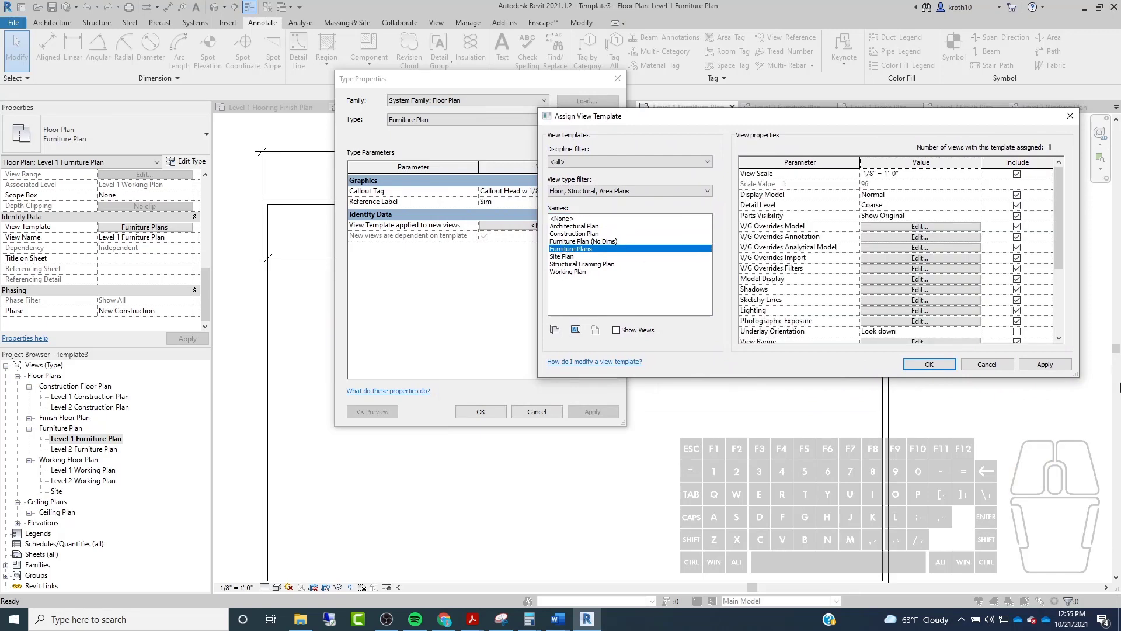
pyautogui.click(916, 362)
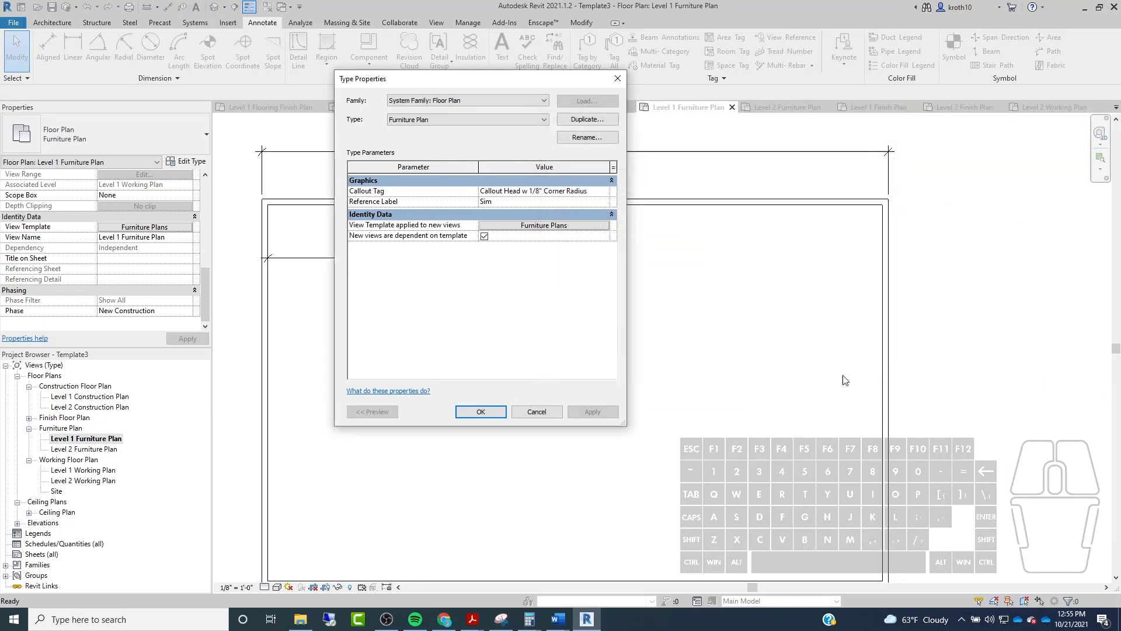
pyautogui.click(481, 412)
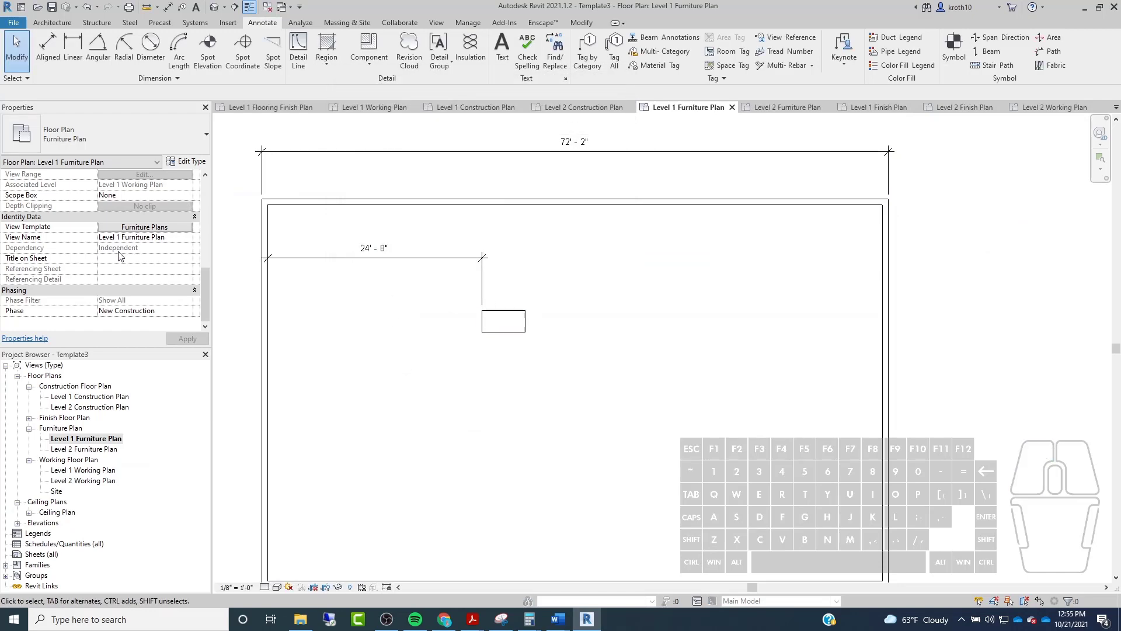
pyautogui.click(104, 449)
pyautogui.click(176, 237)
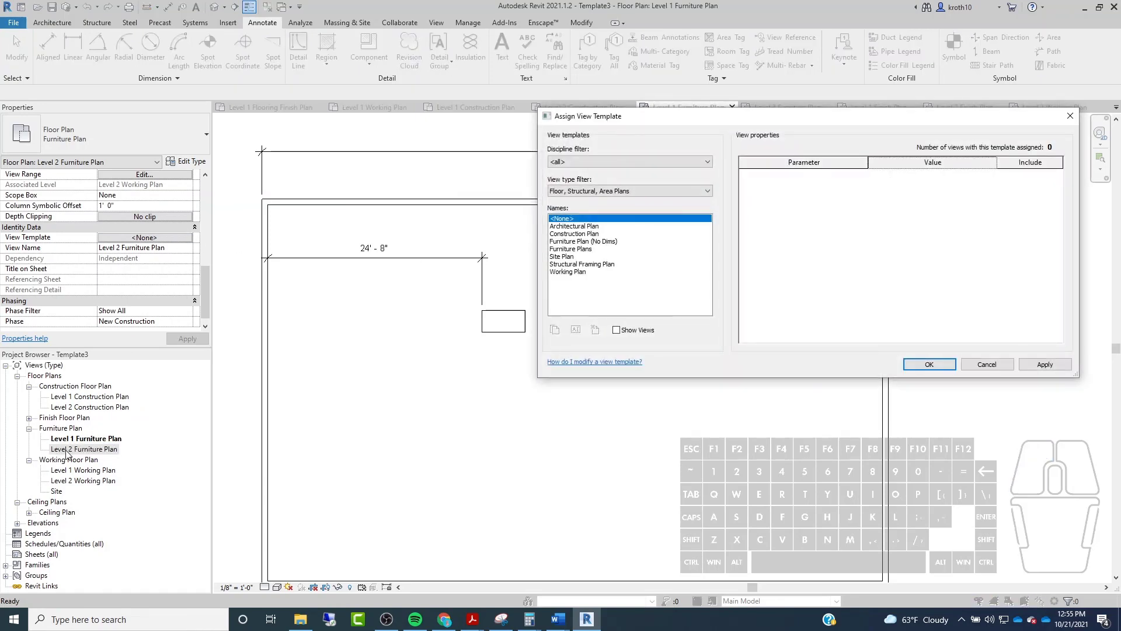
pyautogui.click(987, 364)
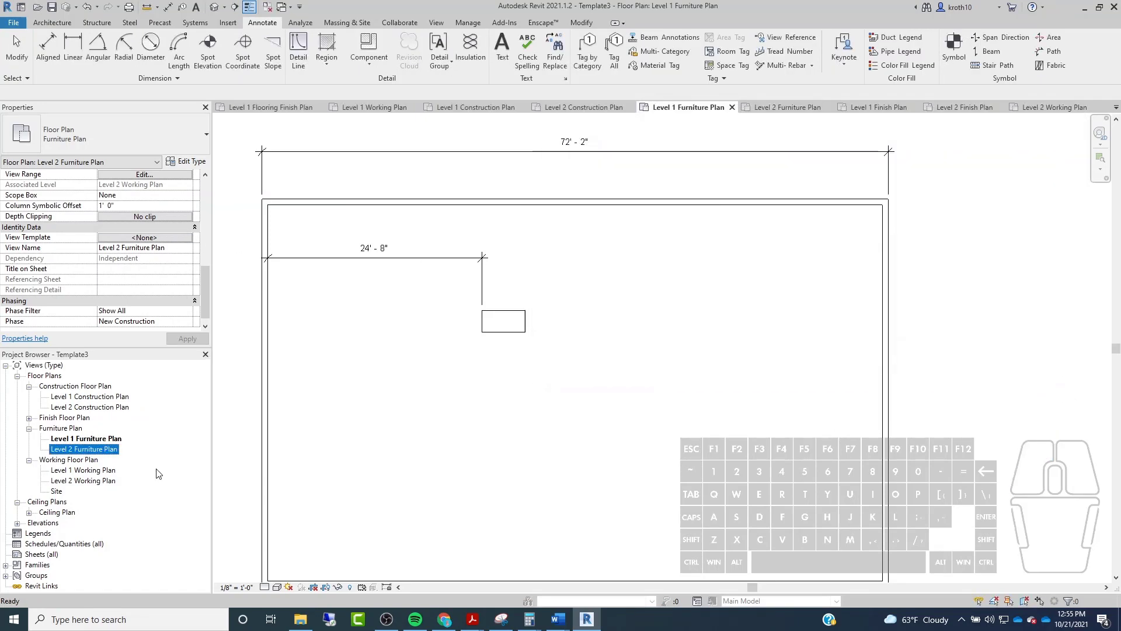
# Open the Level 2 Furniture Plan view and assign it the Furniture Plans view template.
pyautogui.doubleClick(104, 449)
pyautogui.click(165, 237)
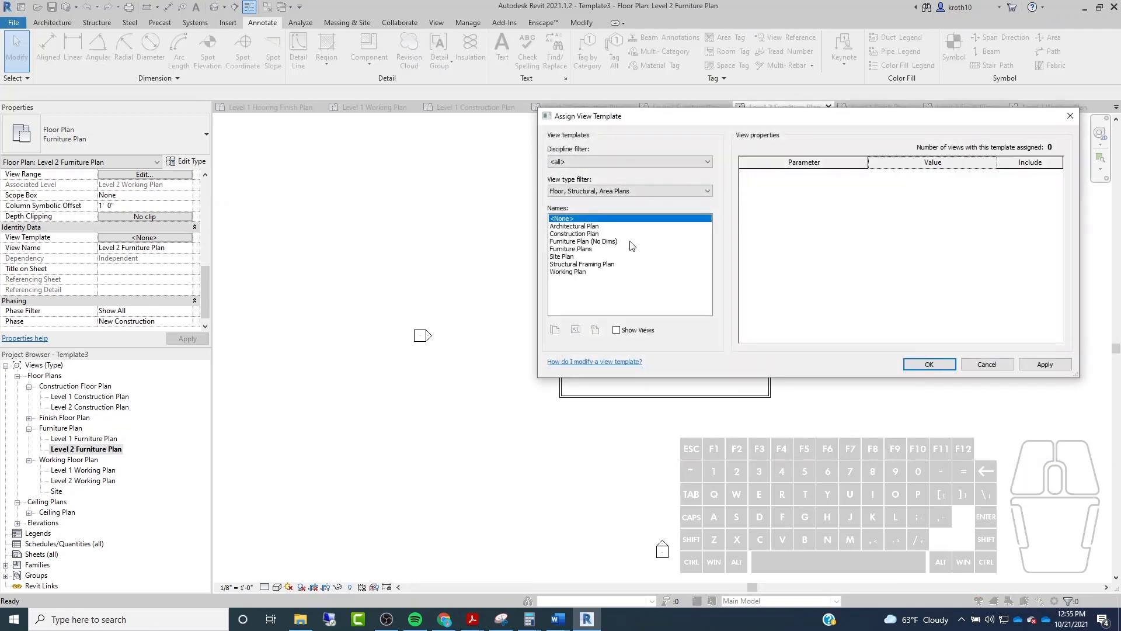
pyautogui.click(587, 249)
pyautogui.click(935, 365)
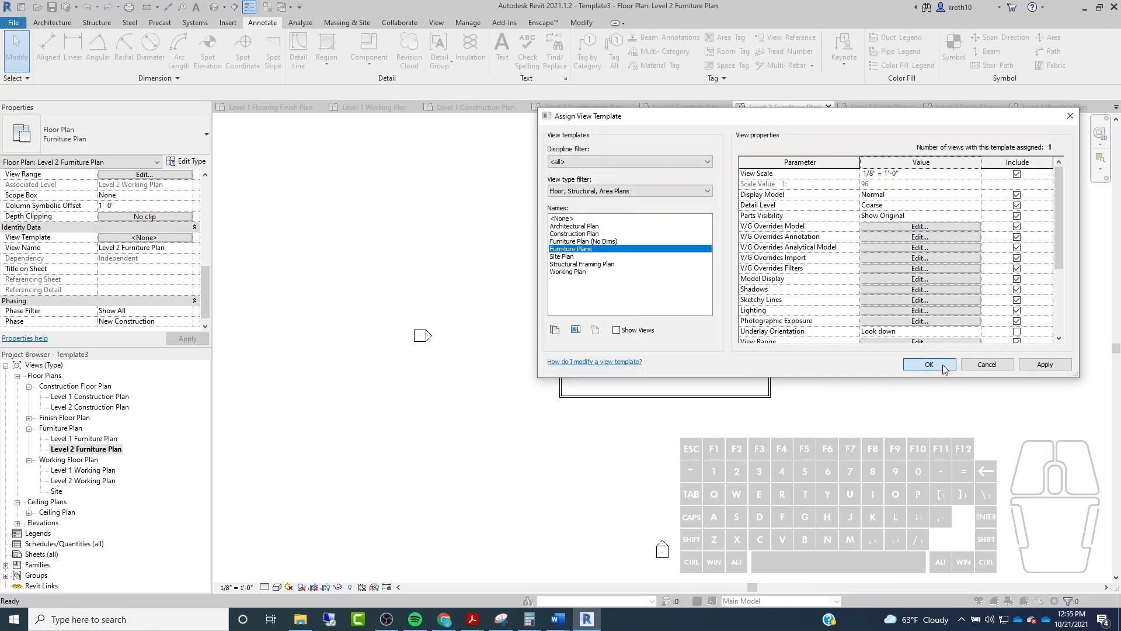
pyautogui.scroll(2, 726, 323)
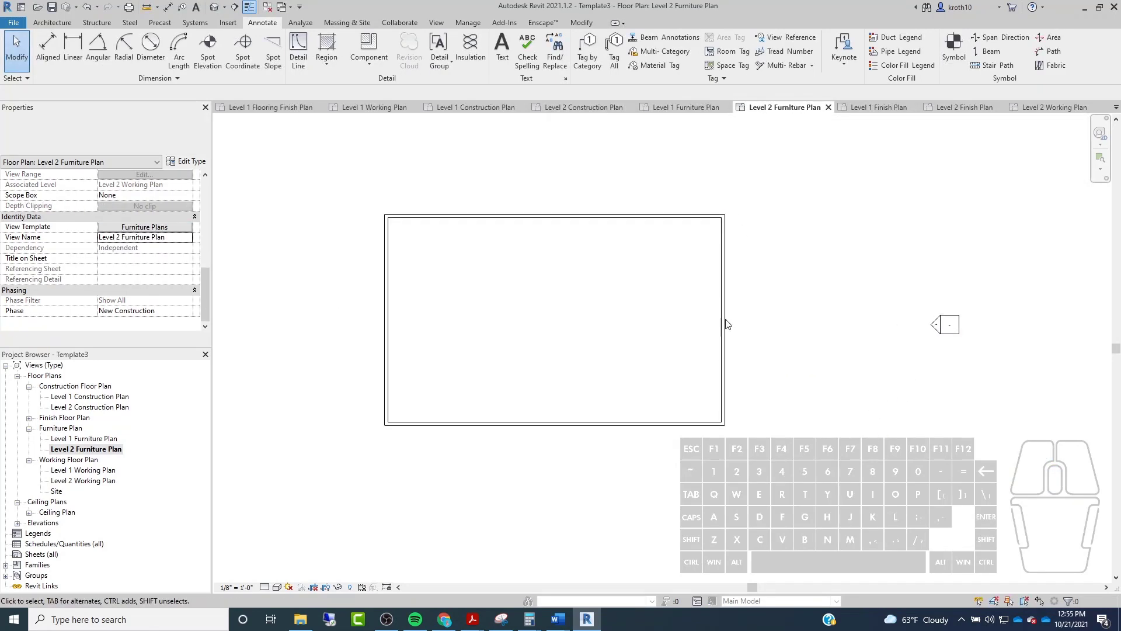
# Check which view templates are assigned to the Level 1 Working Plan and Level 1 Construction Plan views.
pyautogui.click(83, 471)
pyautogui.click(90, 397)
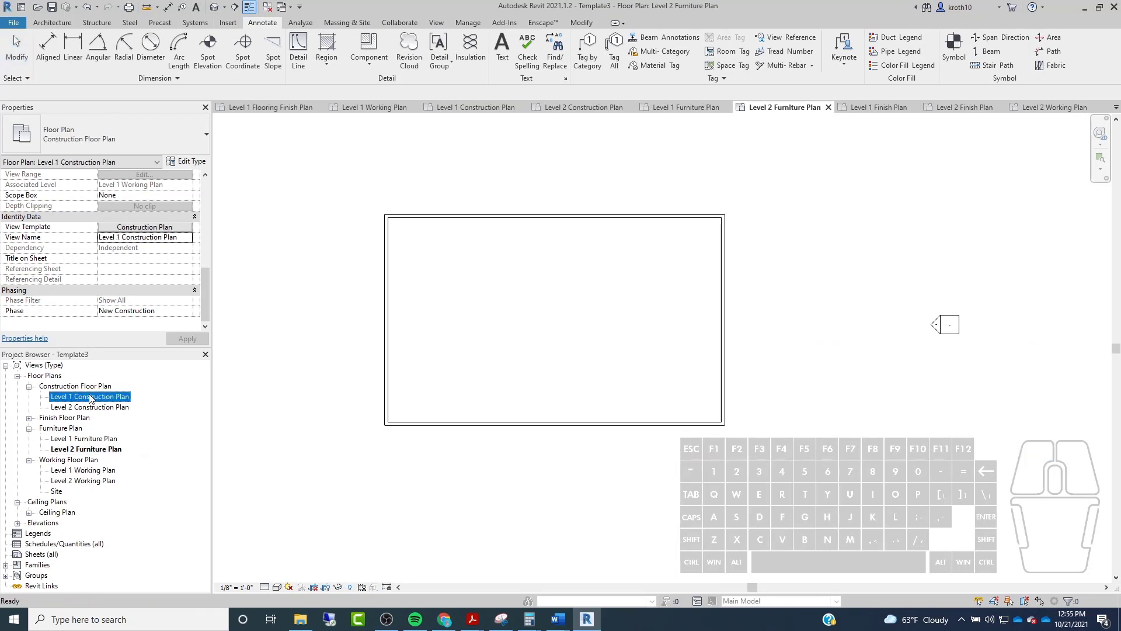
# Check which view template is applied to new views of the Construction Floor Plan type.
pyautogui.click(186, 161)
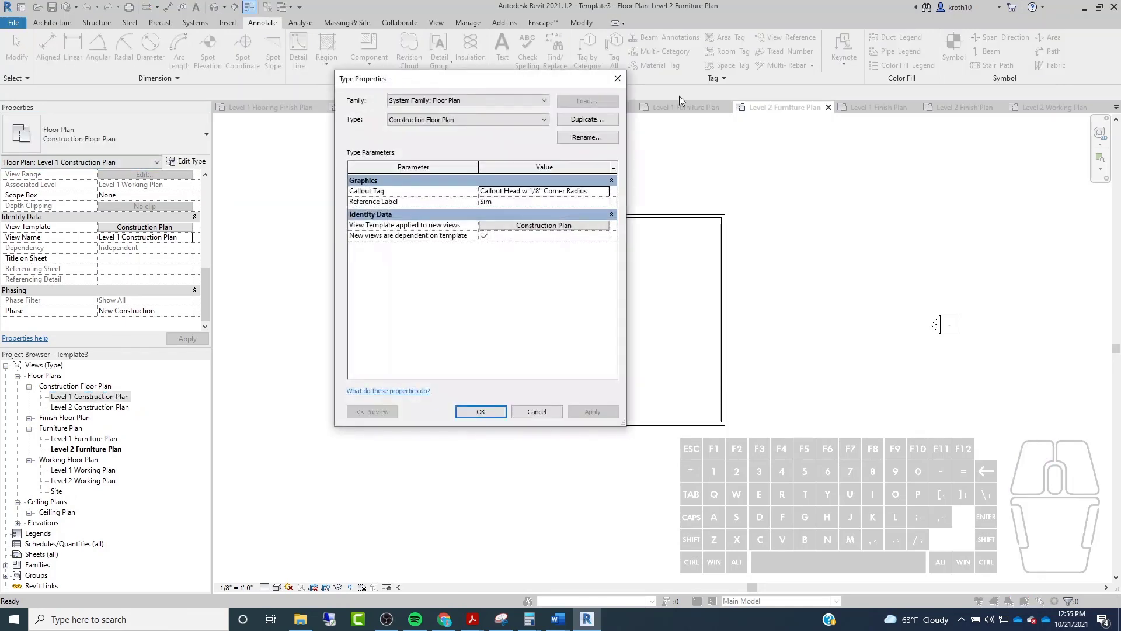
pyautogui.click(617, 79)
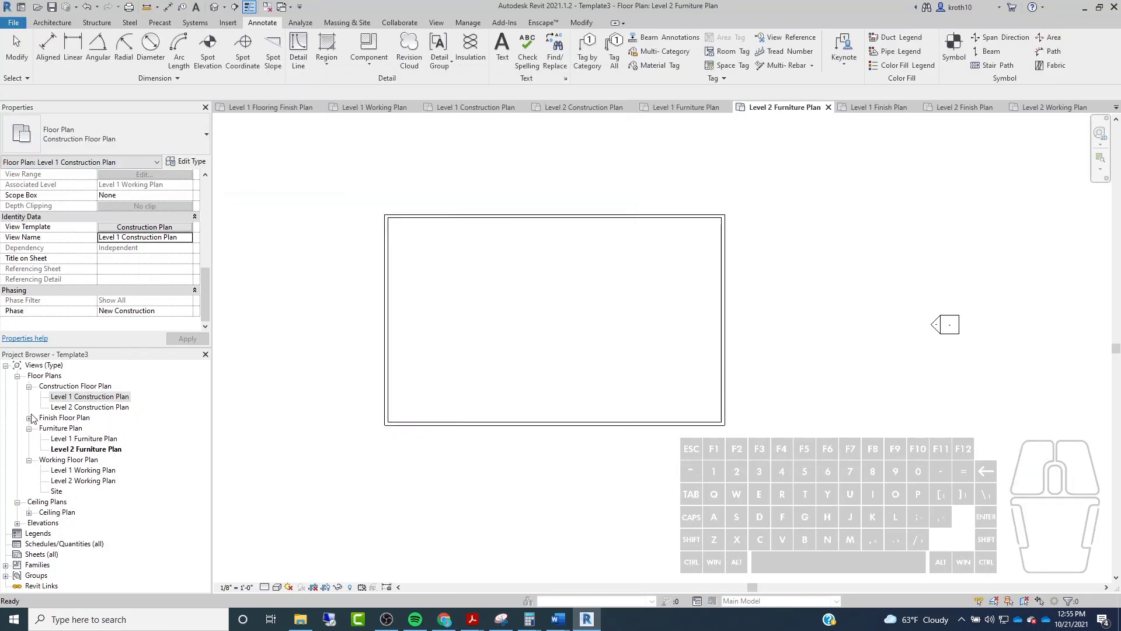
# Open the Level 1 Finish Plan view from the Finish Floor Plan views.
pyautogui.click(30, 418)
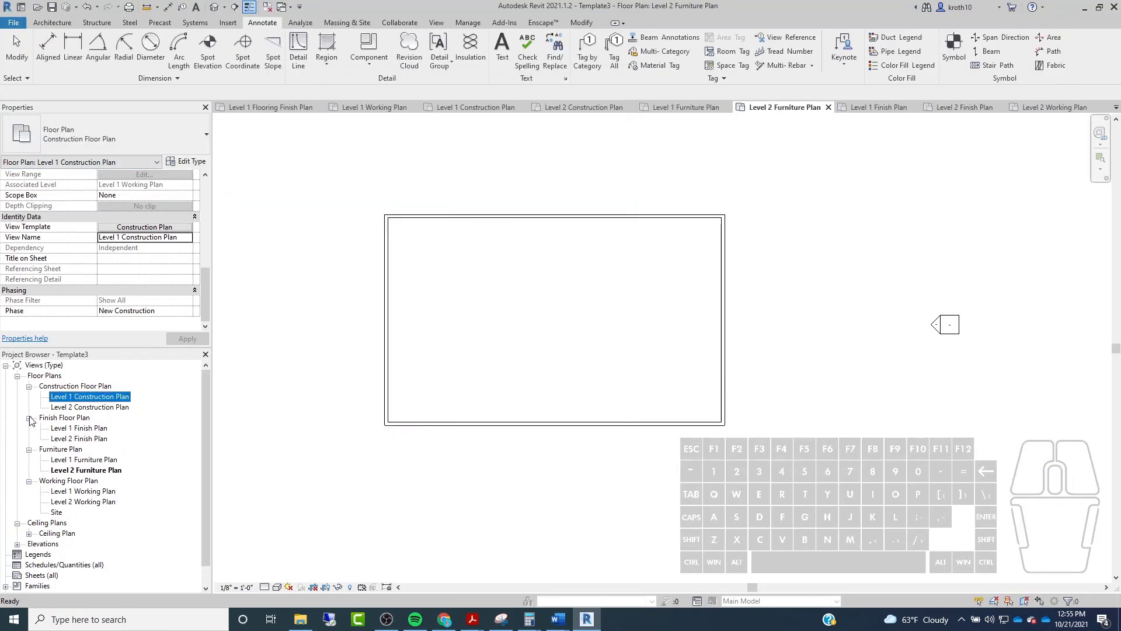
pyautogui.doubleClick(82, 428)
pyautogui.moveTo(715, 290); pyautogui.dragTo(583, 268, button='middle')
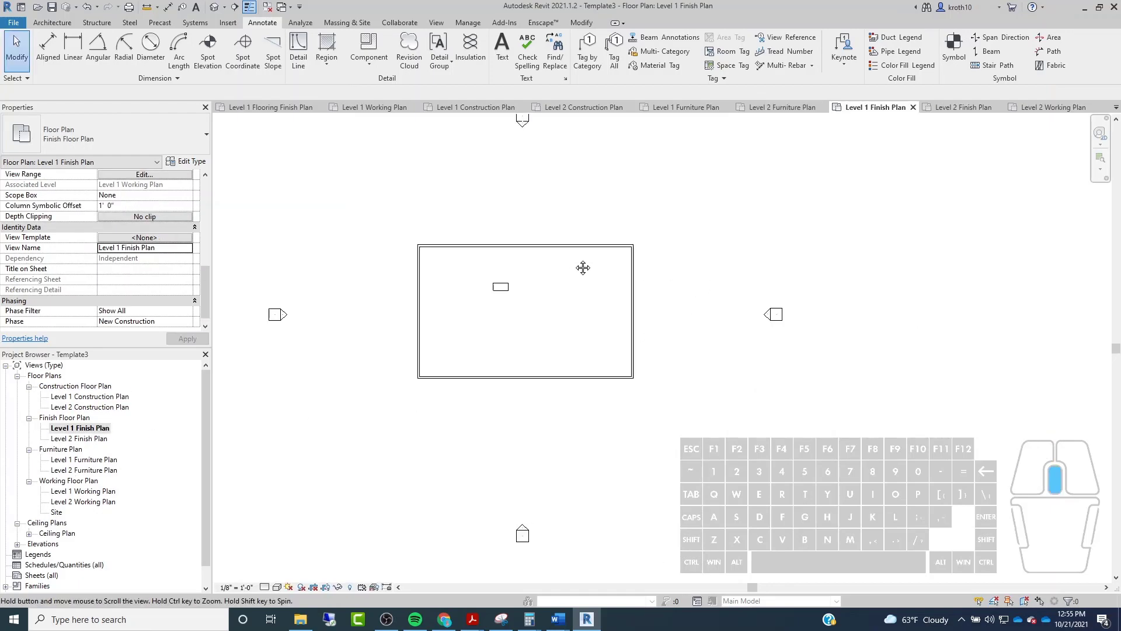
pyautogui.scroll(3, 458, 282)
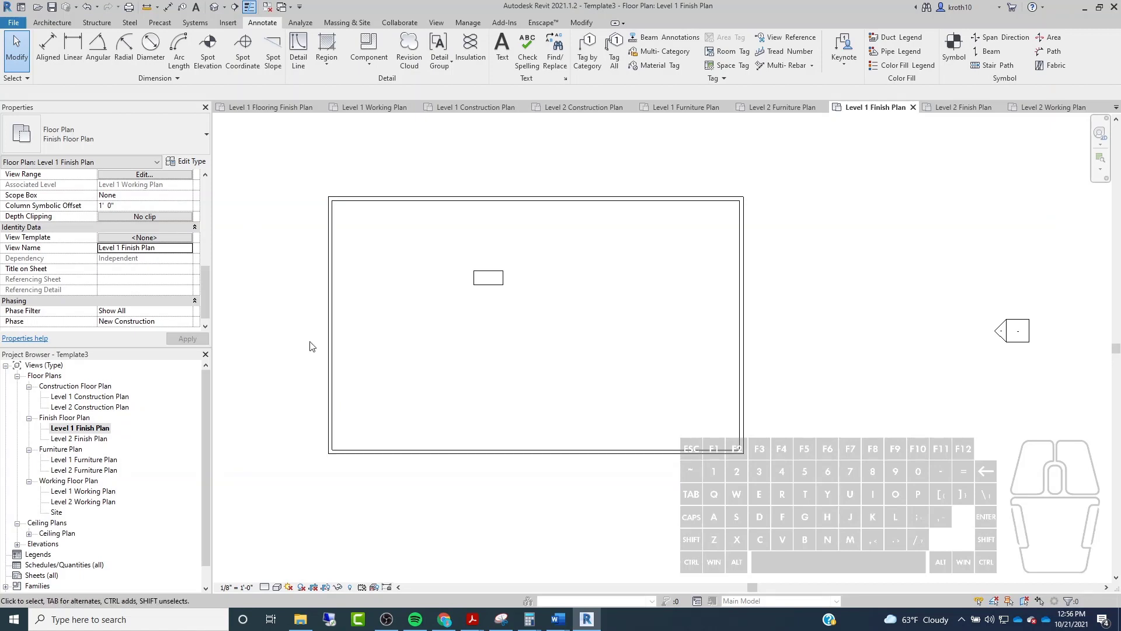
# Place an aligned dimension across the building between its left and right walls in the Level 1 Finish Plan.
pyautogui.click(53, 46)
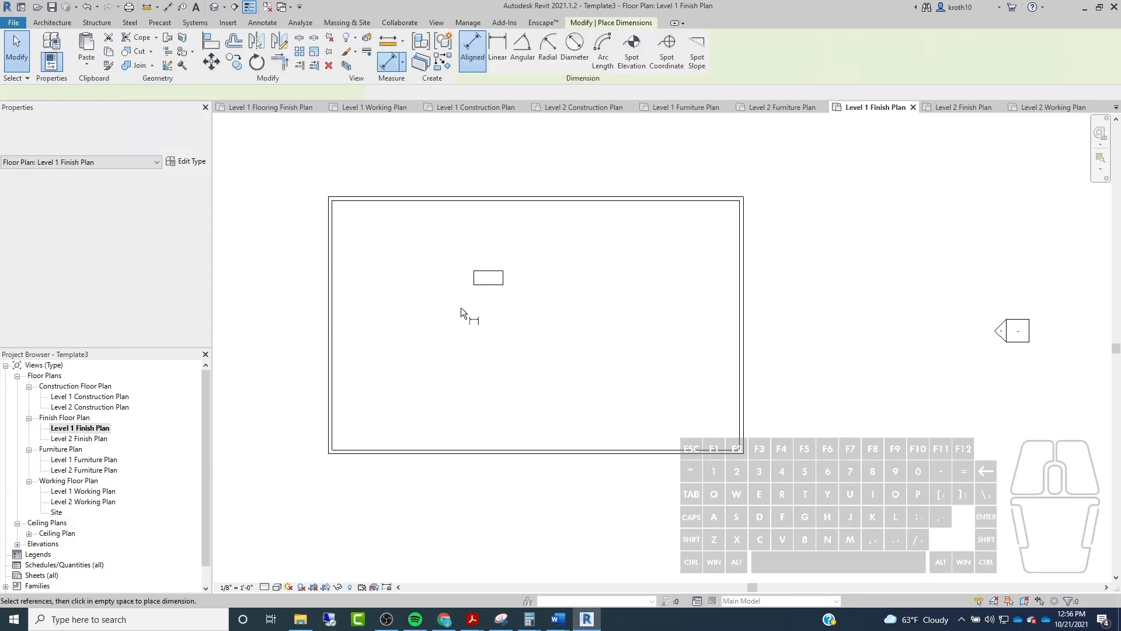
pyautogui.click(334, 322)
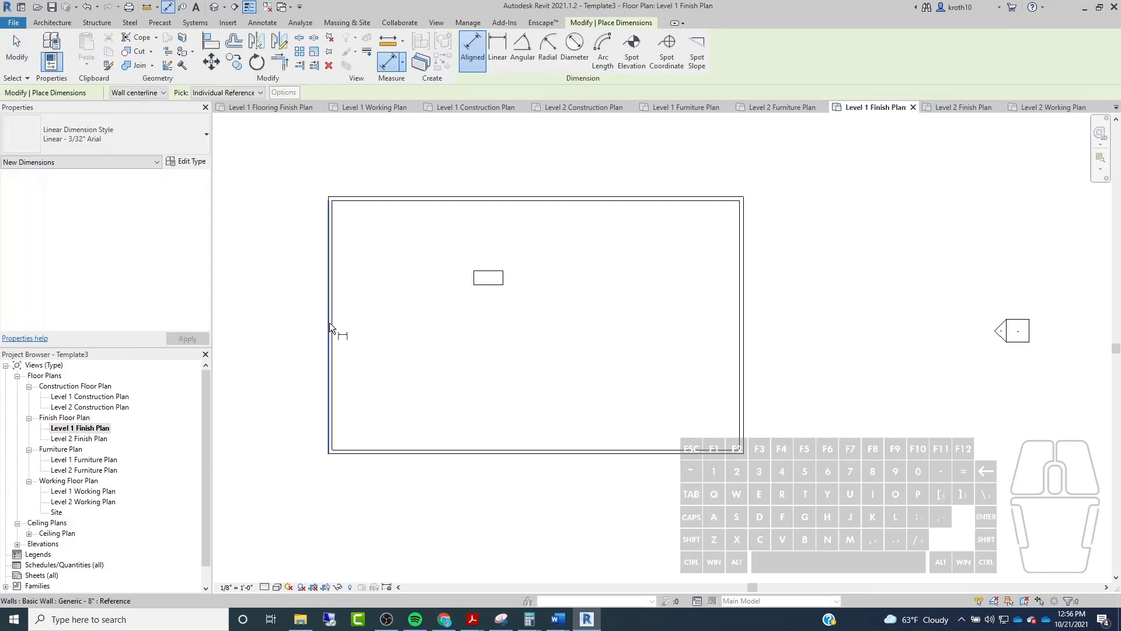
pyautogui.click(746, 328)
pyautogui.press('Escape')
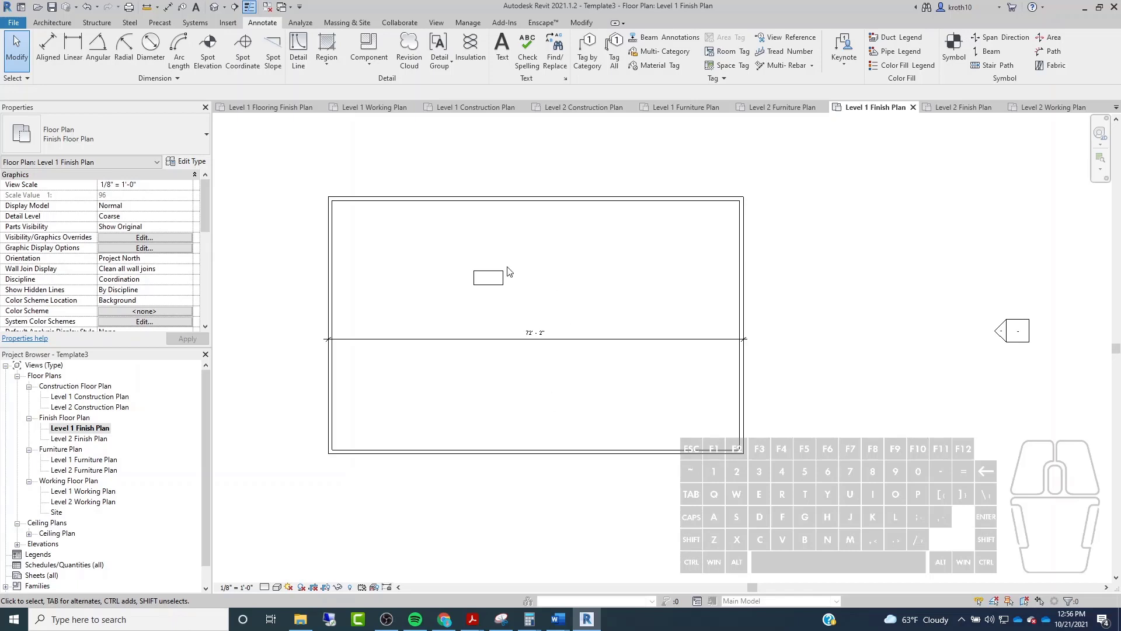
pyautogui.moveTo(462, 254); pyautogui.dragTo(370, 286)
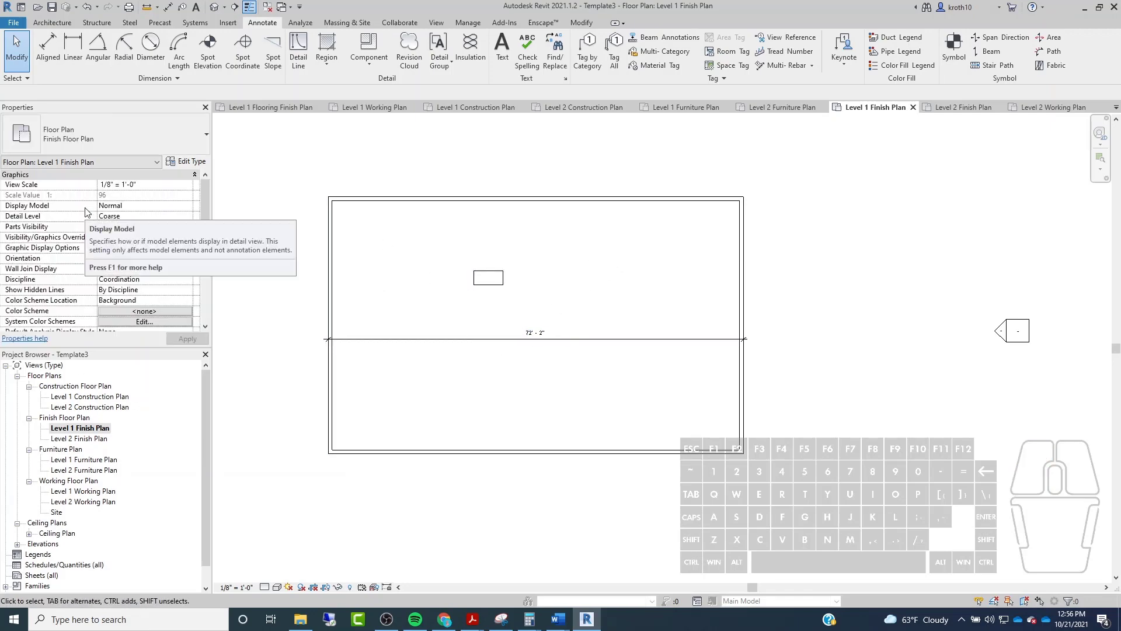
# Duplicate the Working Plan view template as a new template named Finish Plan for the Level 1 Finish Plan view.
pyautogui.scroll(-5, 175, 184)
pyautogui.scroll(4, 122, 283)
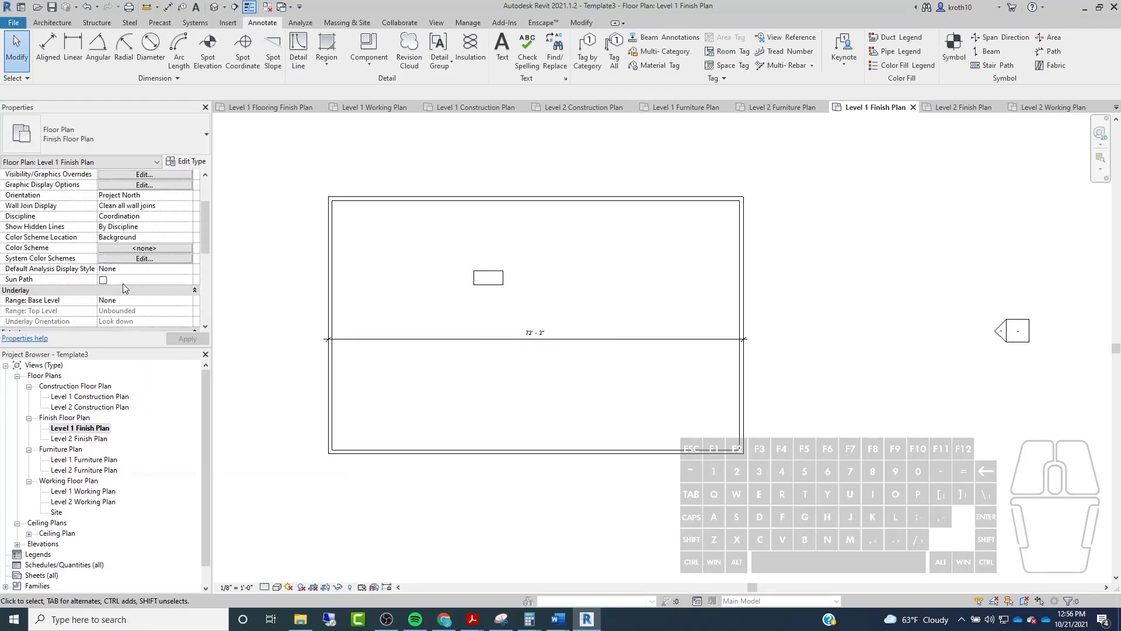
pyautogui.scroll(-6, 124, 282)
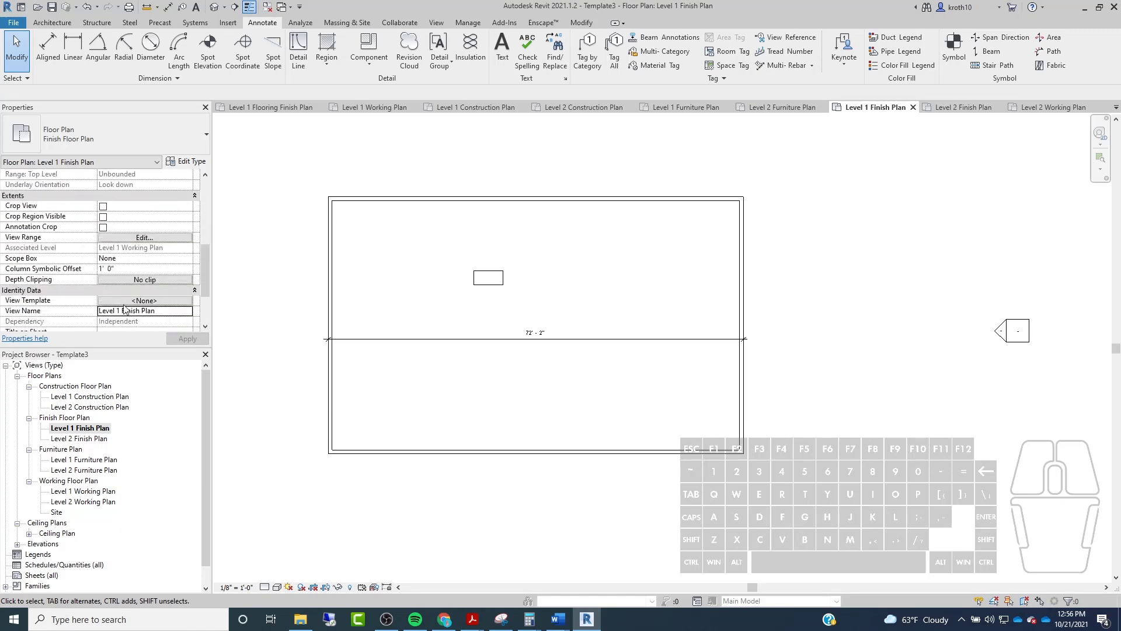
pyautogui.click(136, 300)
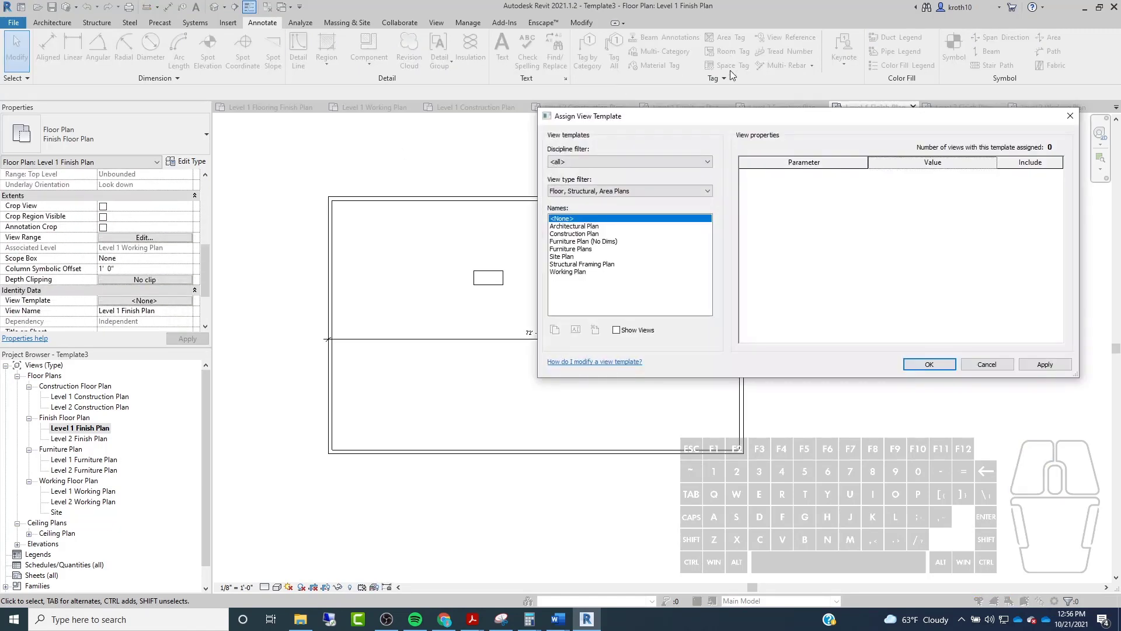
pyautogui.moveTo(725, 117); pyautogui.dragTo(476, 88)
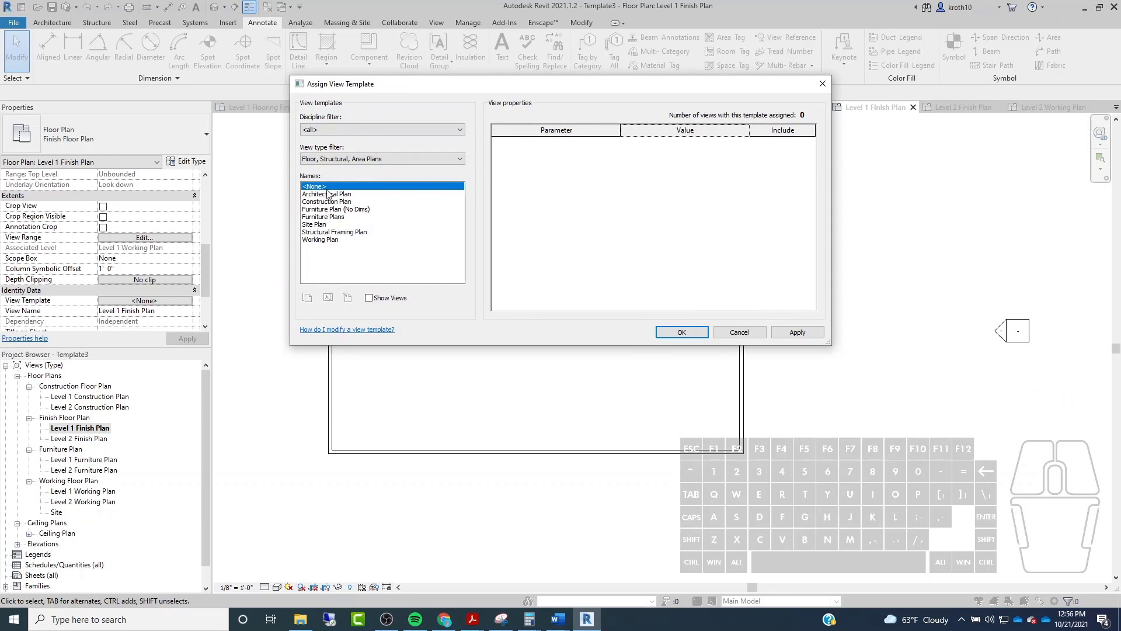
pyautogui.click(321, 240)
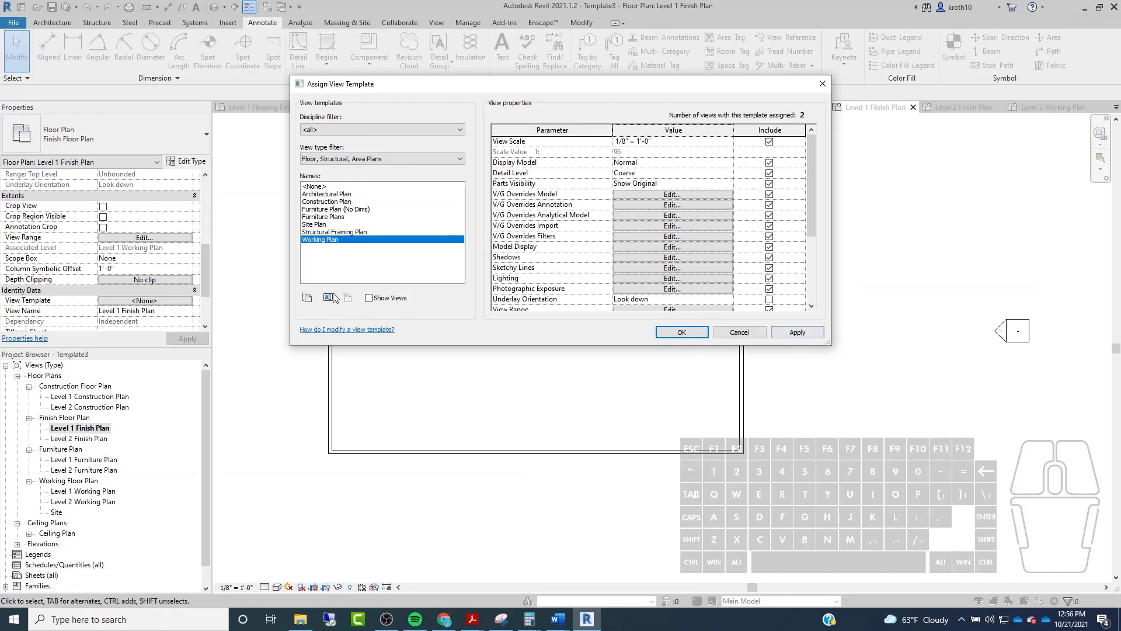
pyautogui.click(307, 298)
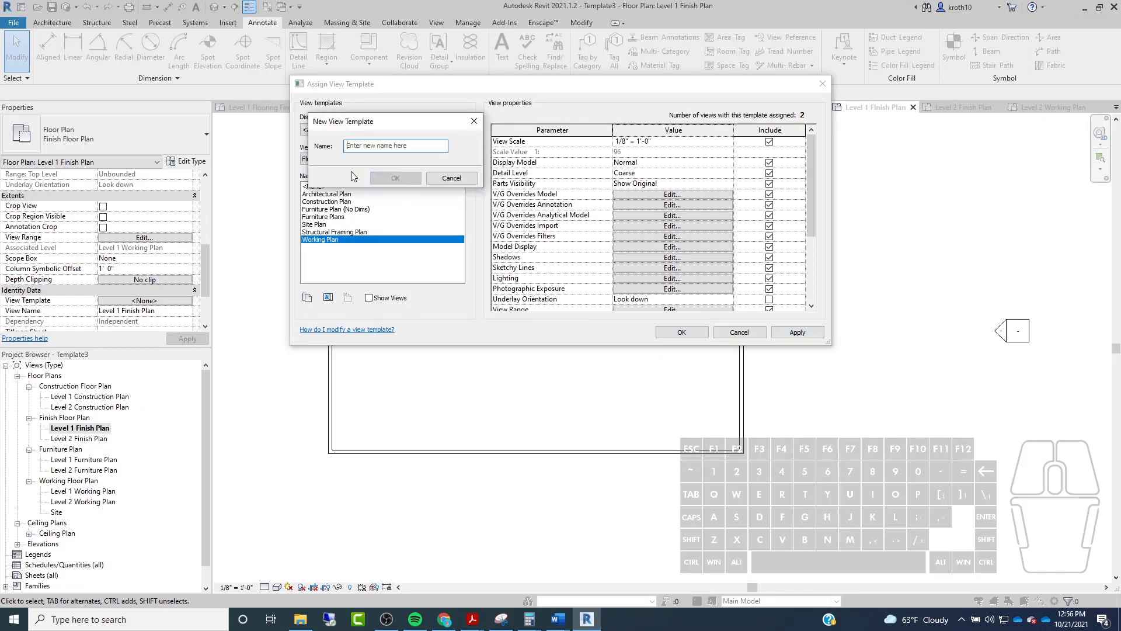
pyautogui.write('Fi')
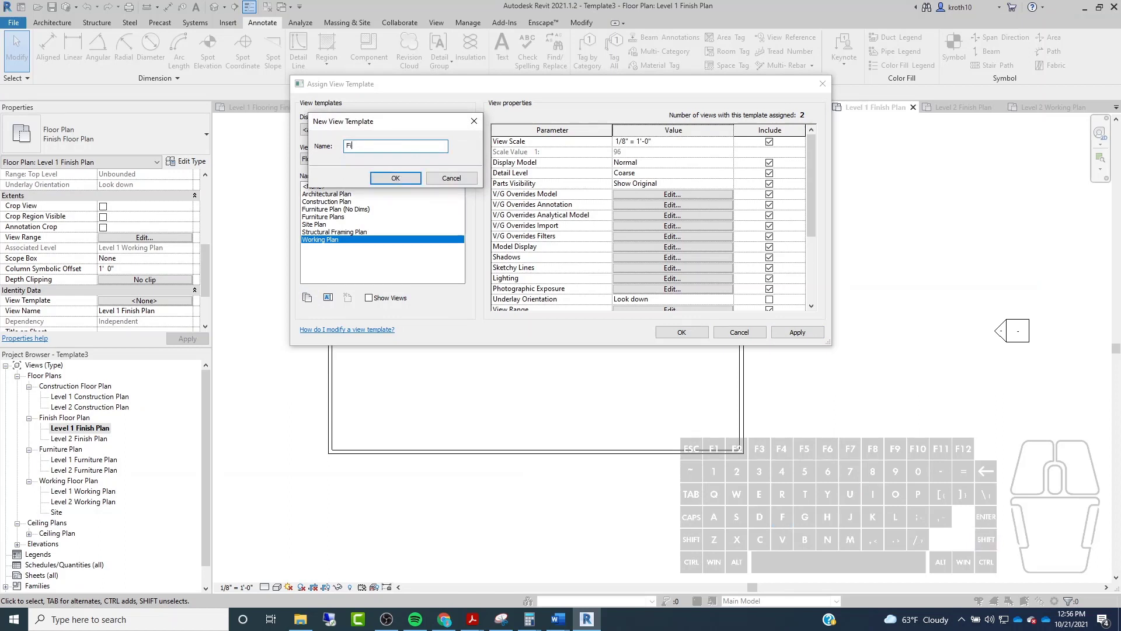
pyautogui.write('nish Plan')
pyautogui.click(384, 178)
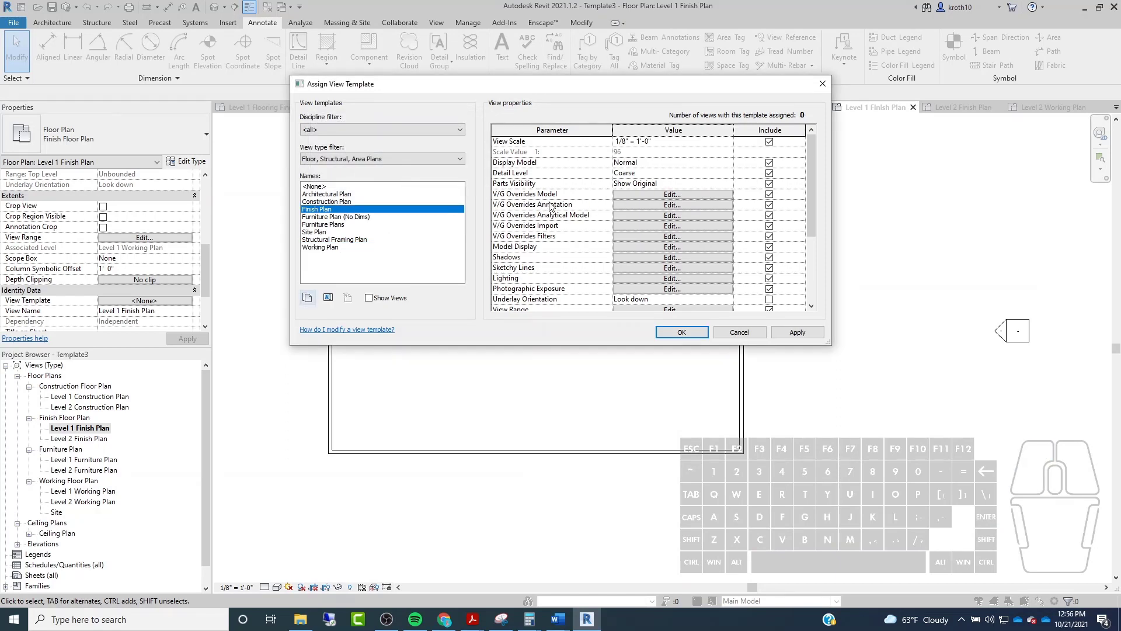
# Turn off the Furniture model category in the Finish Plan template's visibility/graphic overrides.
pyautogui.click(659, 196)
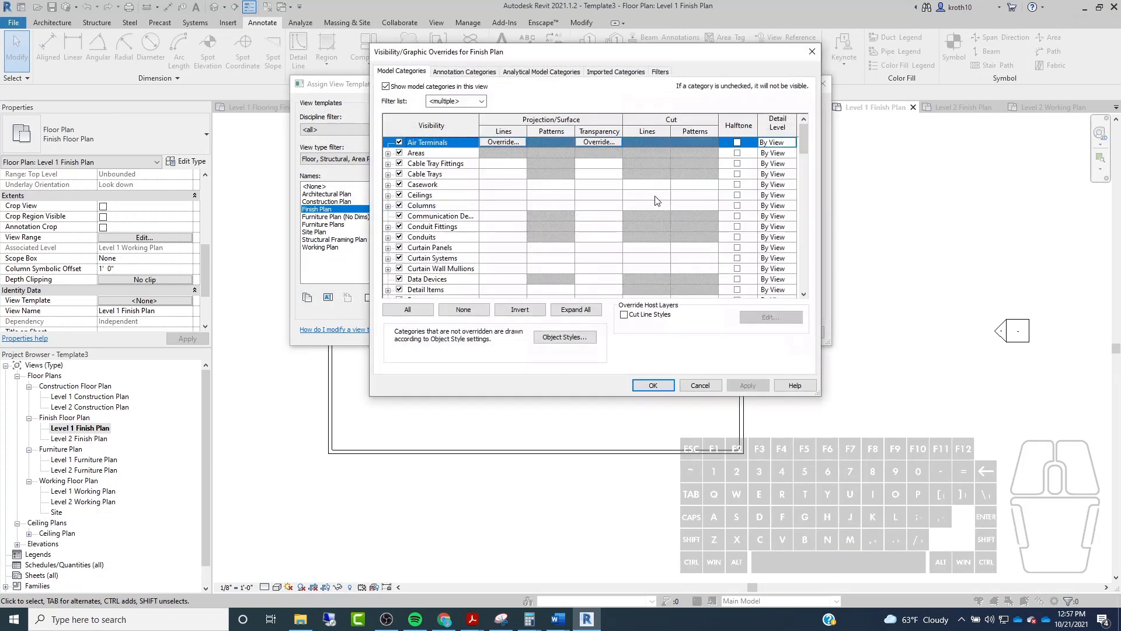
pyautogui.scroll(-6, 488, 180)
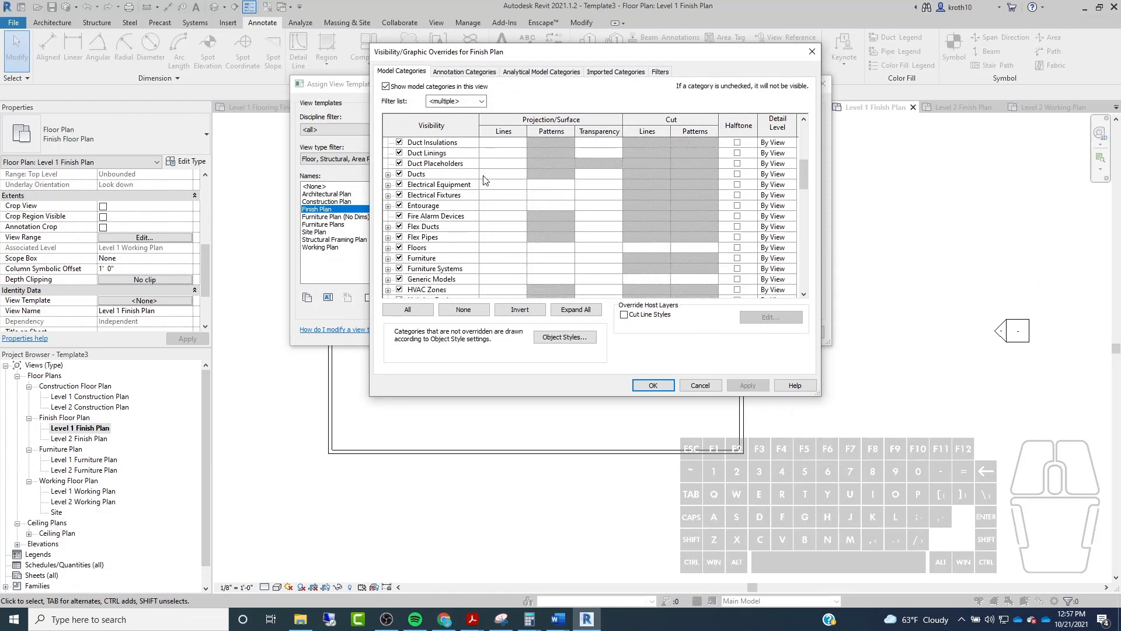
pyautogui.click(400, 247)
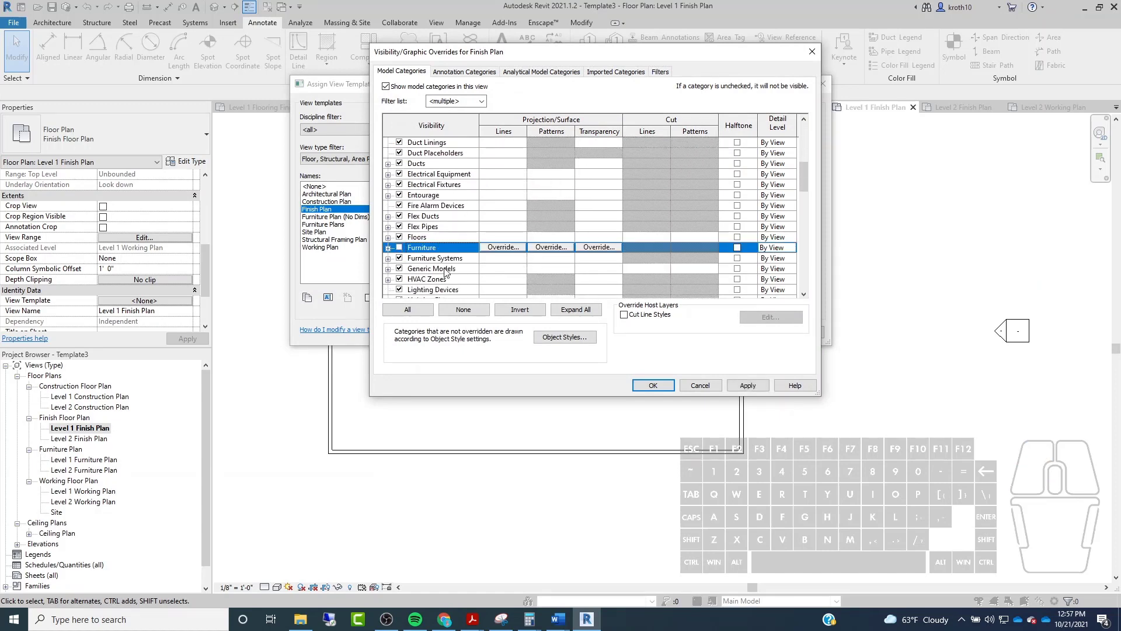
pyautogui.click(748, 385)
# Turn off the Dimensions annotation category in the Finish Plan template and accept the overrides.
pyautogui.click(474, 72)
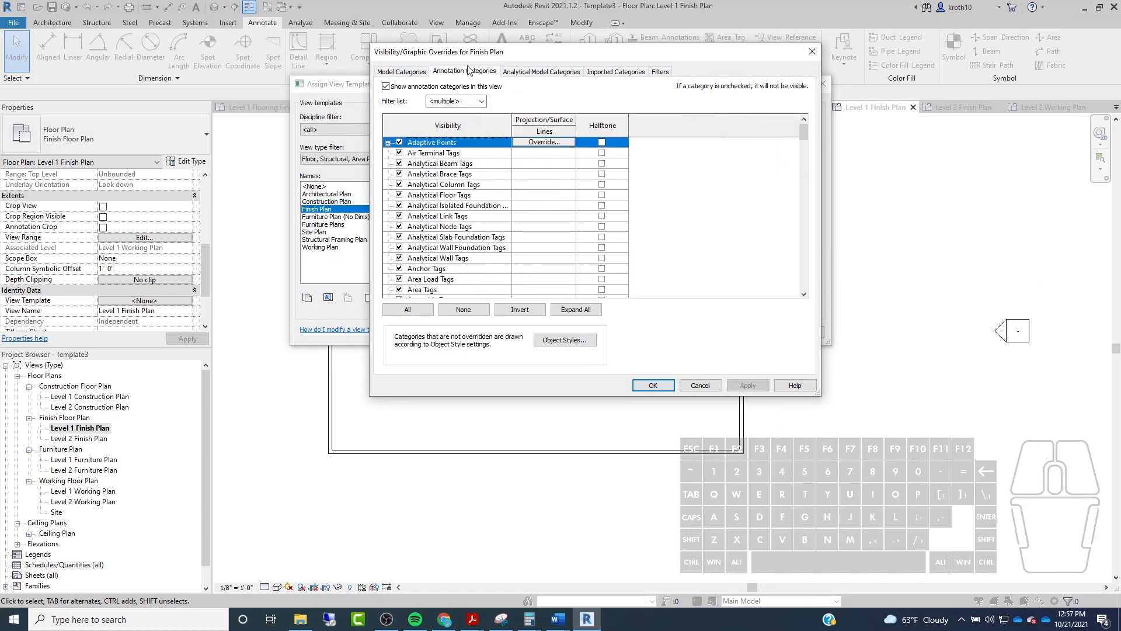
pyautogui.scroll(-12, 430, 222)
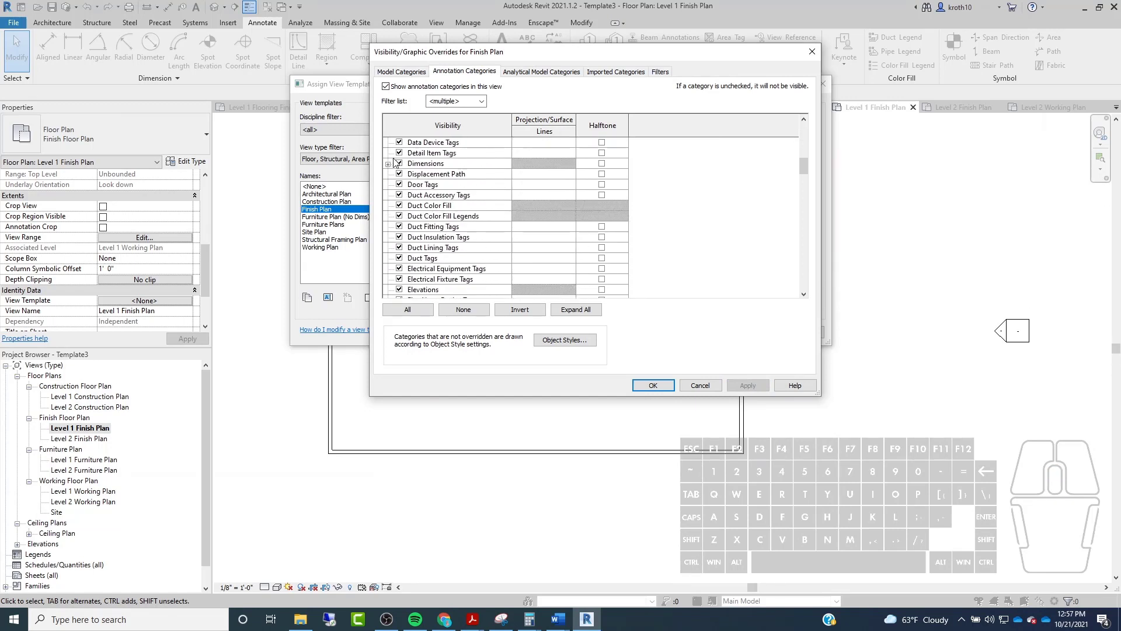
pyautogui.click(397, 164)
pyautogui.click(748, 384)
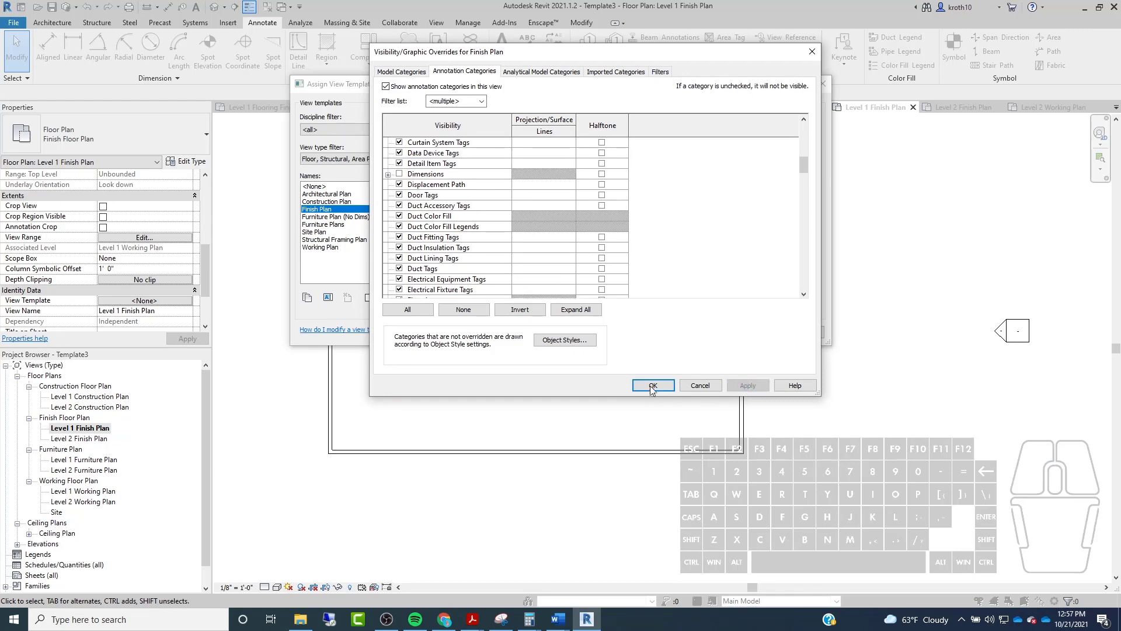
pyautogui.click(652, 386)
# Apply the Finish Plan view template to the Level 1 Finish Plan view.
pyautogui.moveTo(423, 79)
pyautogui.mouseDown()
pyautogui.moveTo(253, 115)
pyautogui.moveTo(375, 226)
pyautogui.moveTo(583, 69)
pyautogui.moveTo(585, 45)
pyautogui.moveTo(704, 319)
pyautogui.moveTo(721, 333)
pyautogui.moveTo(423, 73)
pyautogui.mouseUp()
pyautogui.click(959, 297)
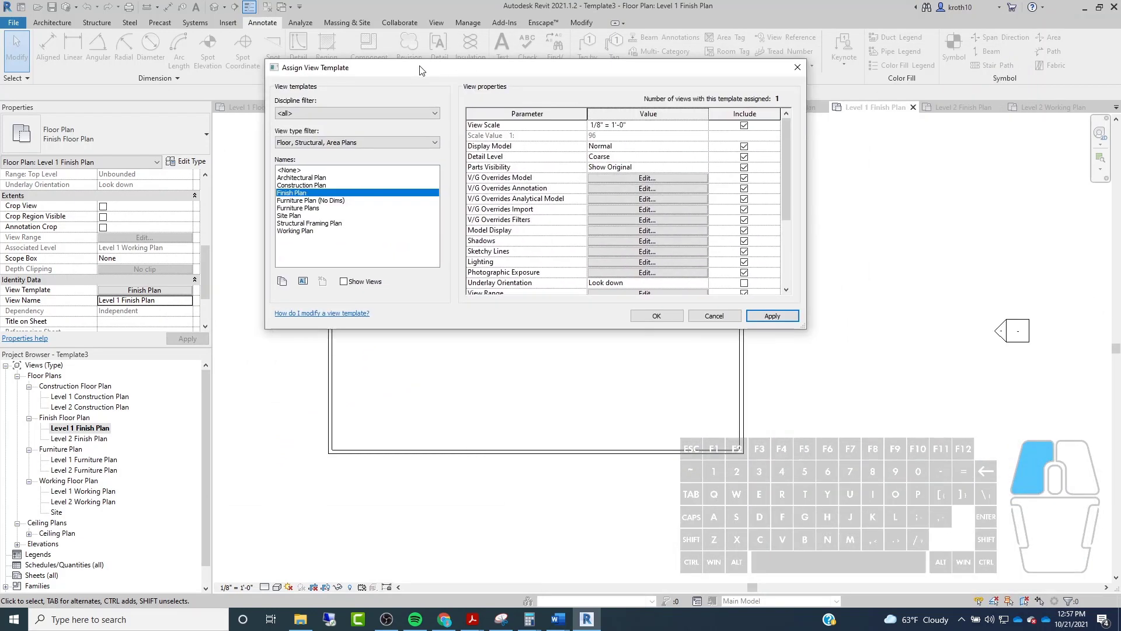
pyautogui.click(654, 315)
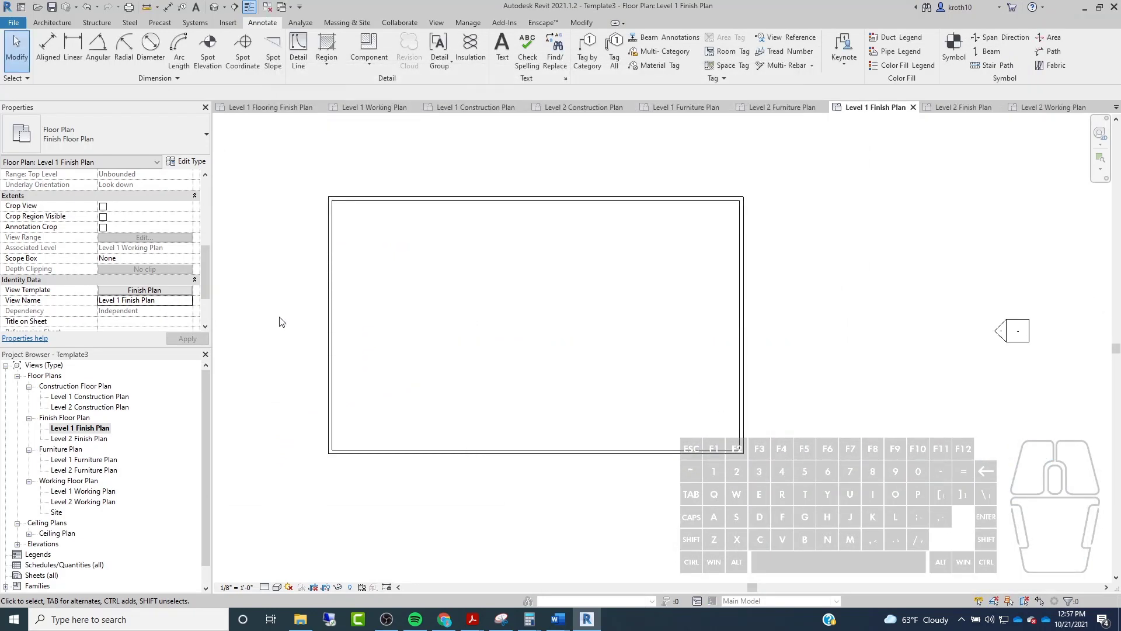
# Set Finish Plan as the view template applied to new views of the Finish Floor Plan type.
pyautogui.click(170, 163)
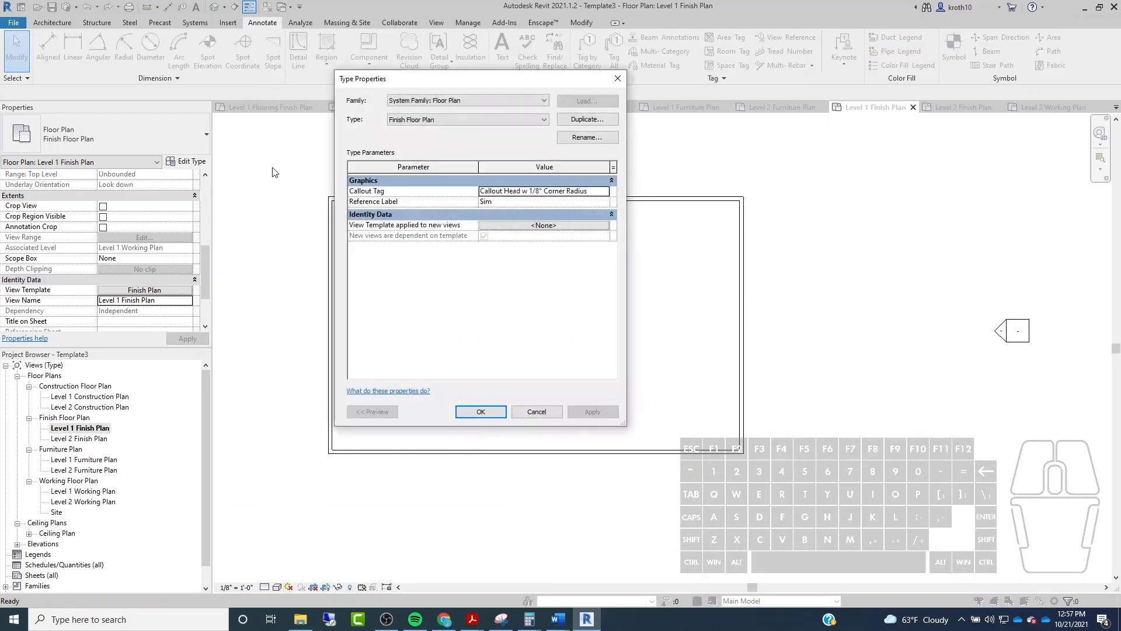
pyautogui.click(525, 226)
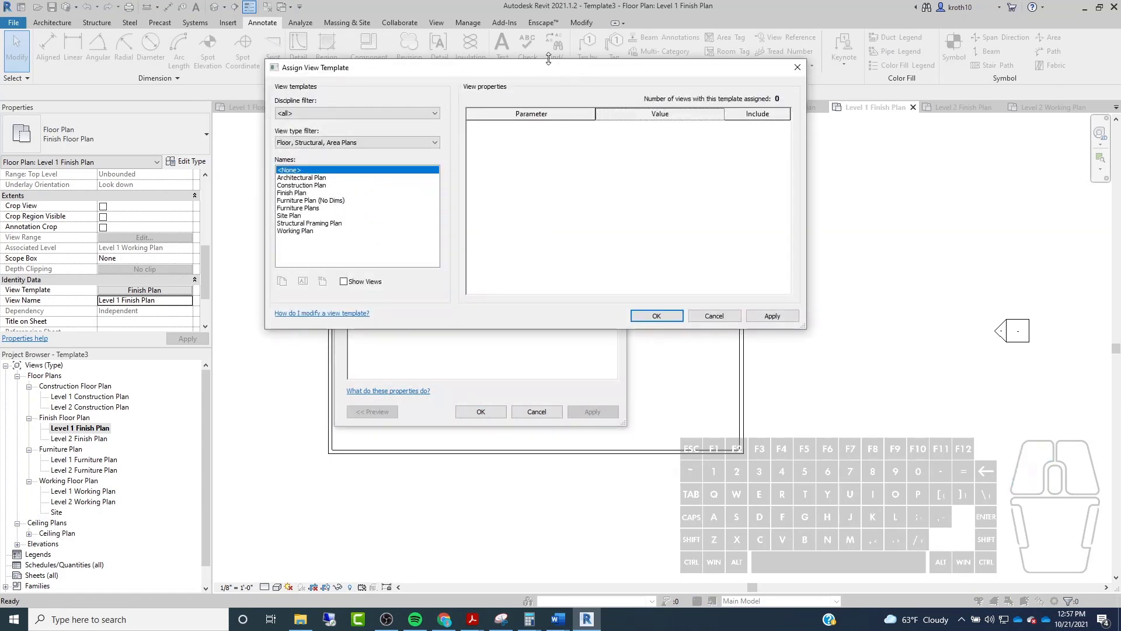
pyautogui.moveTo(548, 70); pyautogui.dragTo(548, 298)
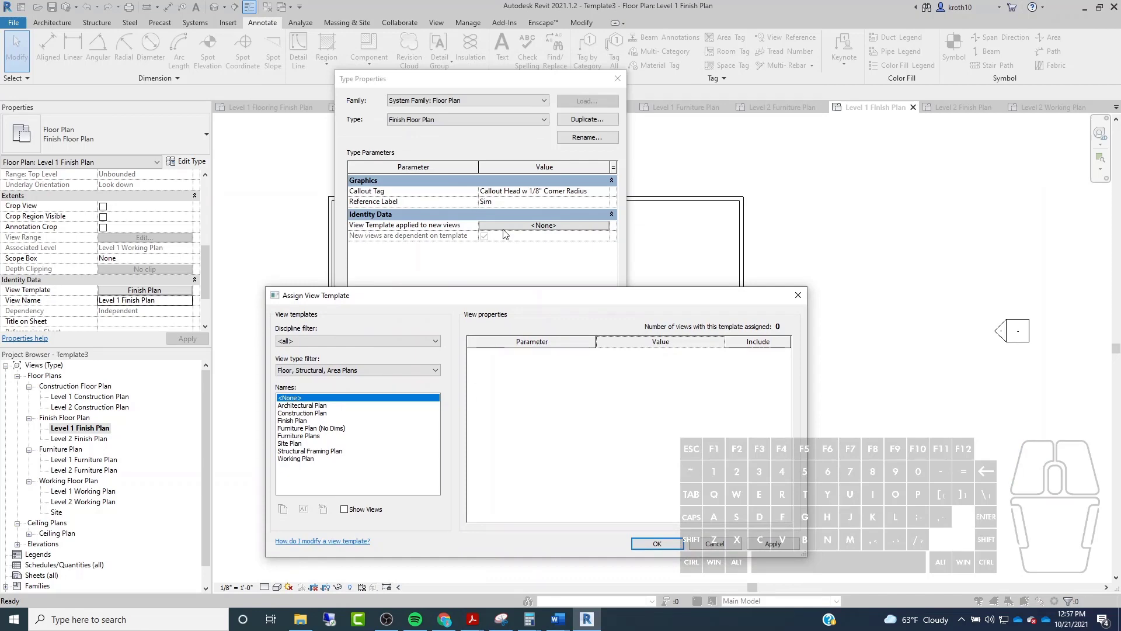
pyautogui.click(292, 421)
pyautogui.click(657, 543)
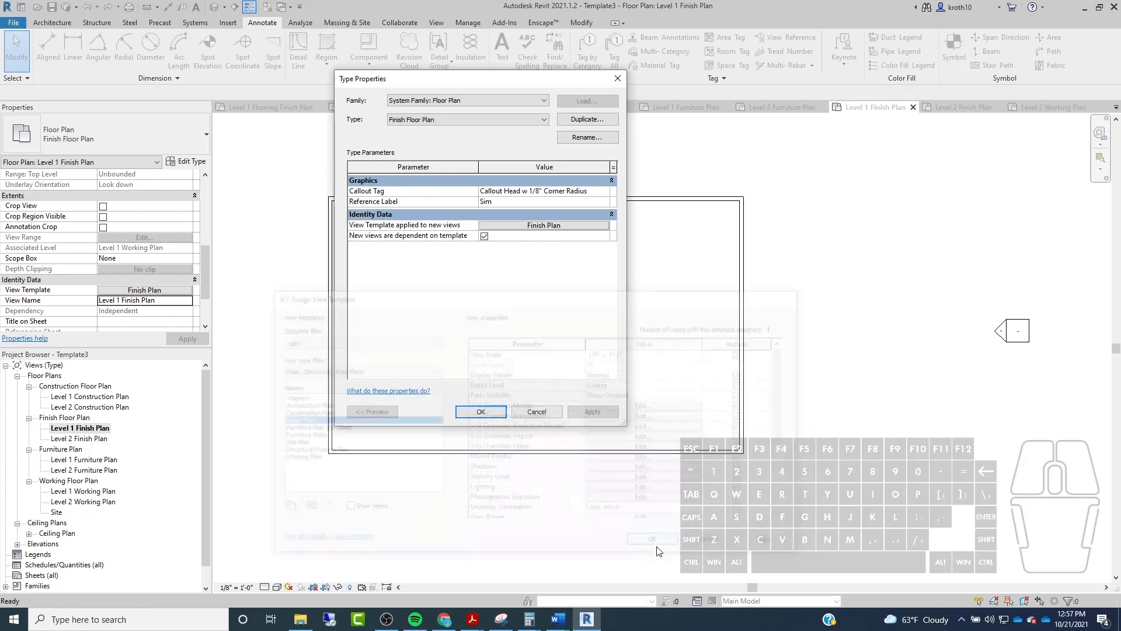
pyautogui.click(593, 412)
pyautogui.click(480, 412)
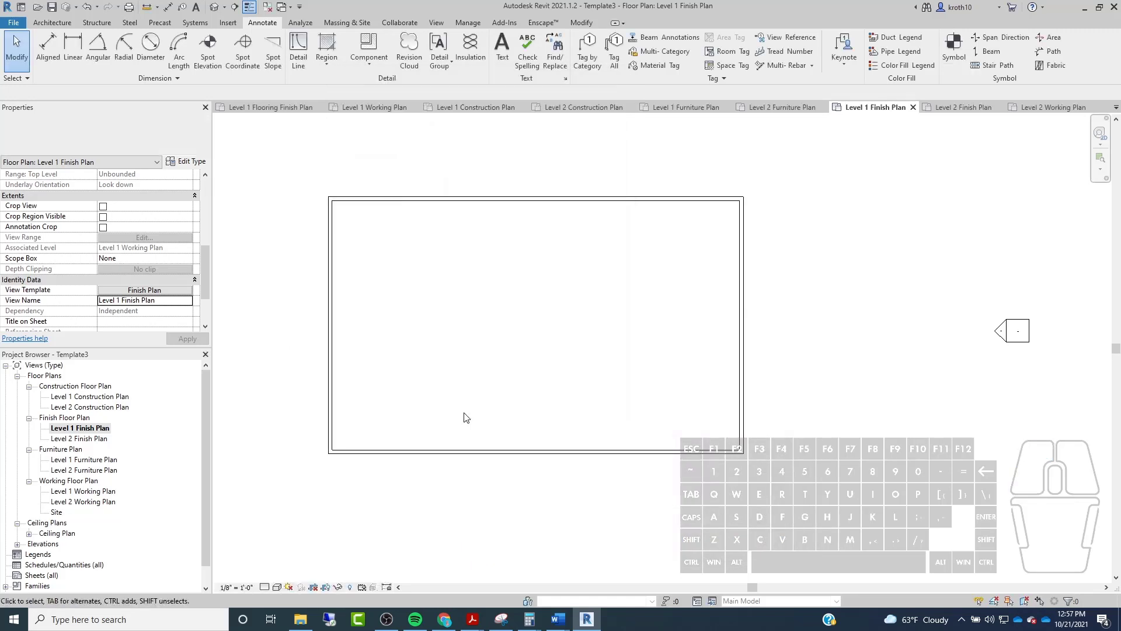
# Assign the Finish Plan view template to the Level 2 Finish Plan view.
pyautogui.click(88, 439)
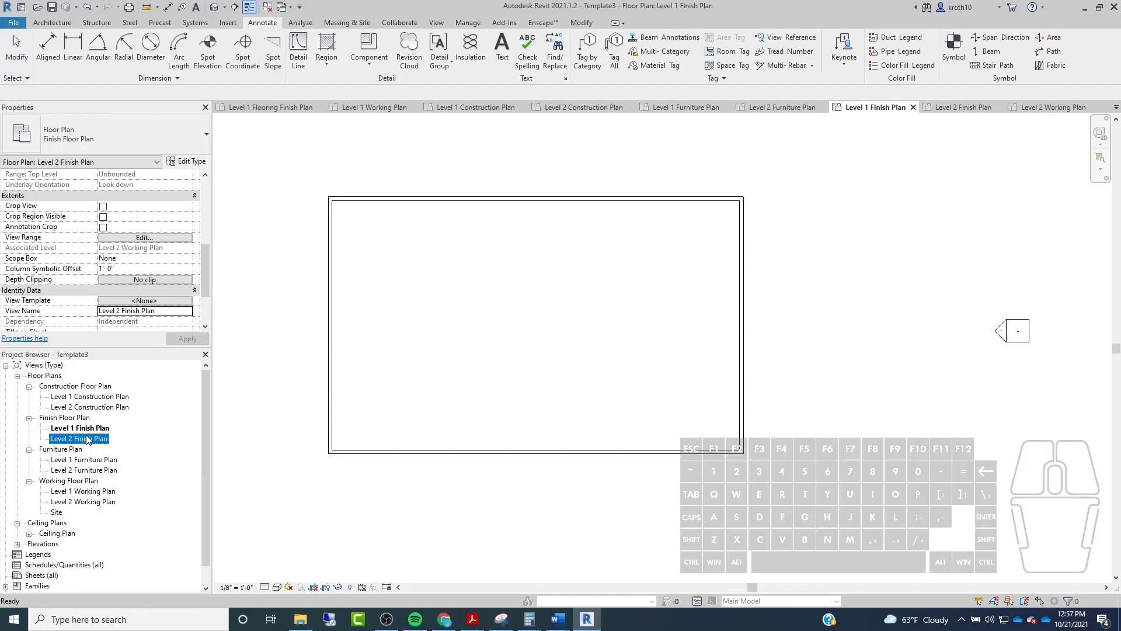
pyautogui.click(140, 300)
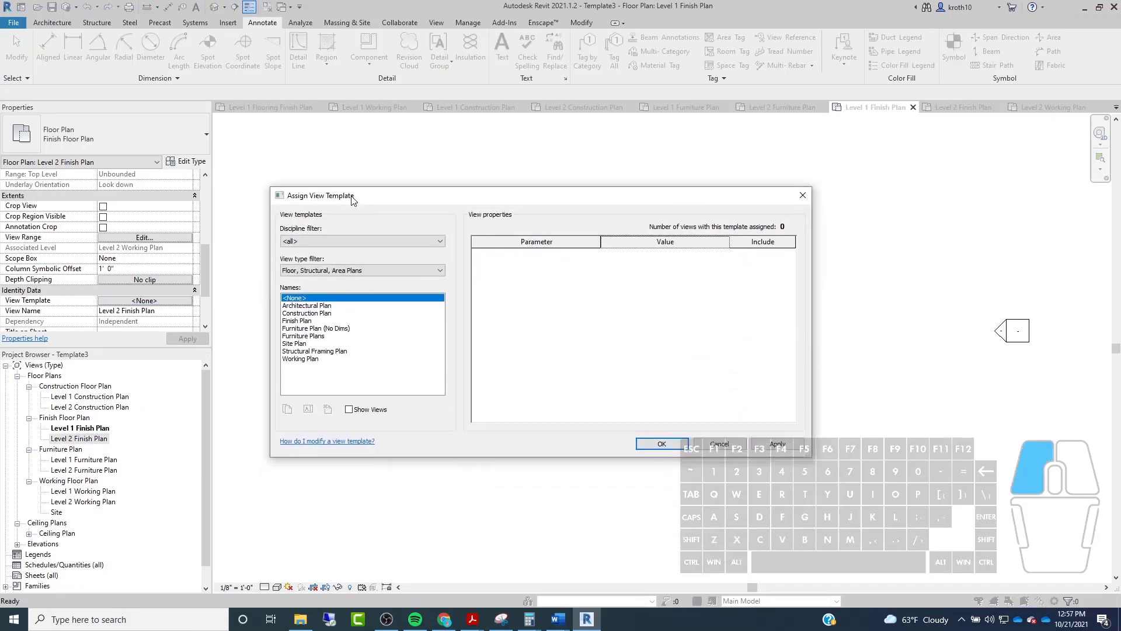
pyautogui.click(297, 306)
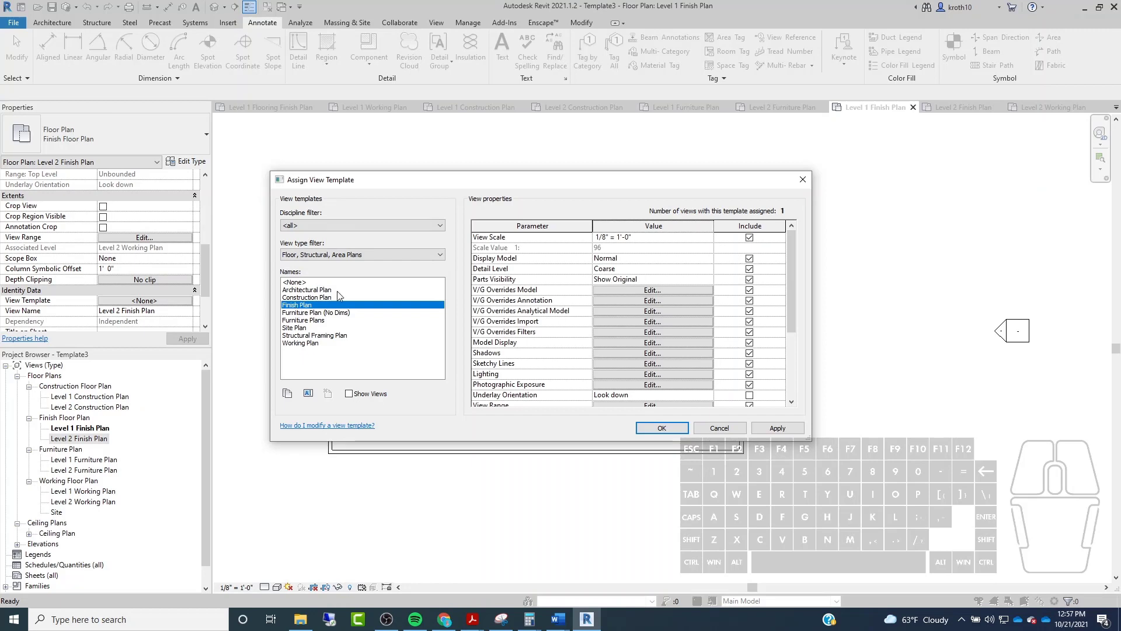
pyautogui.click(777, 428)
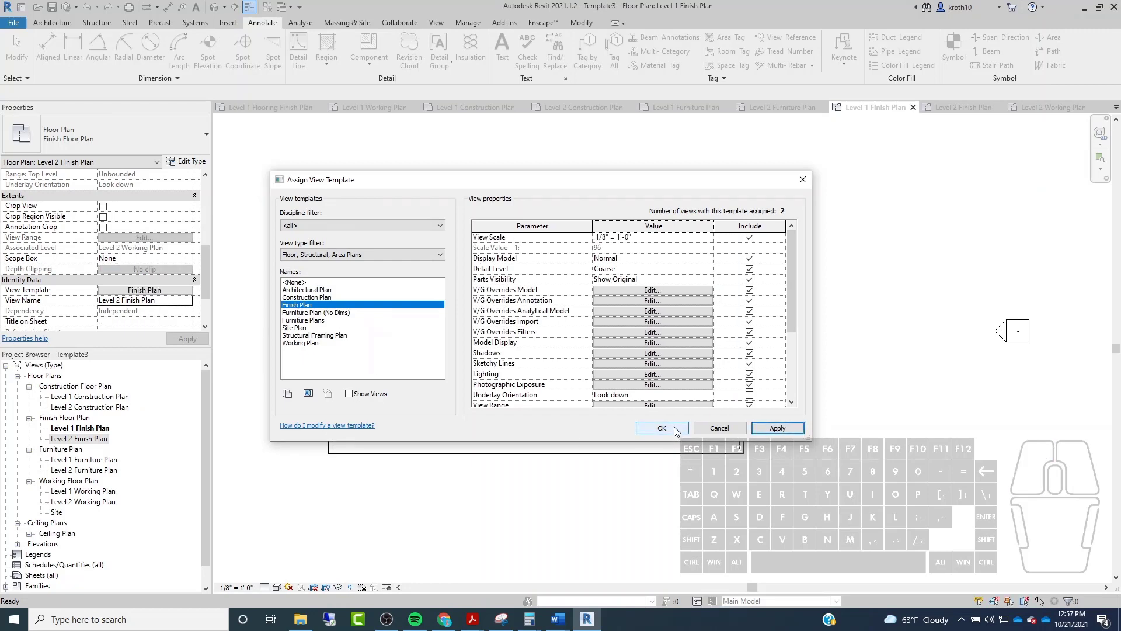
pyautogui.click(661, 428)
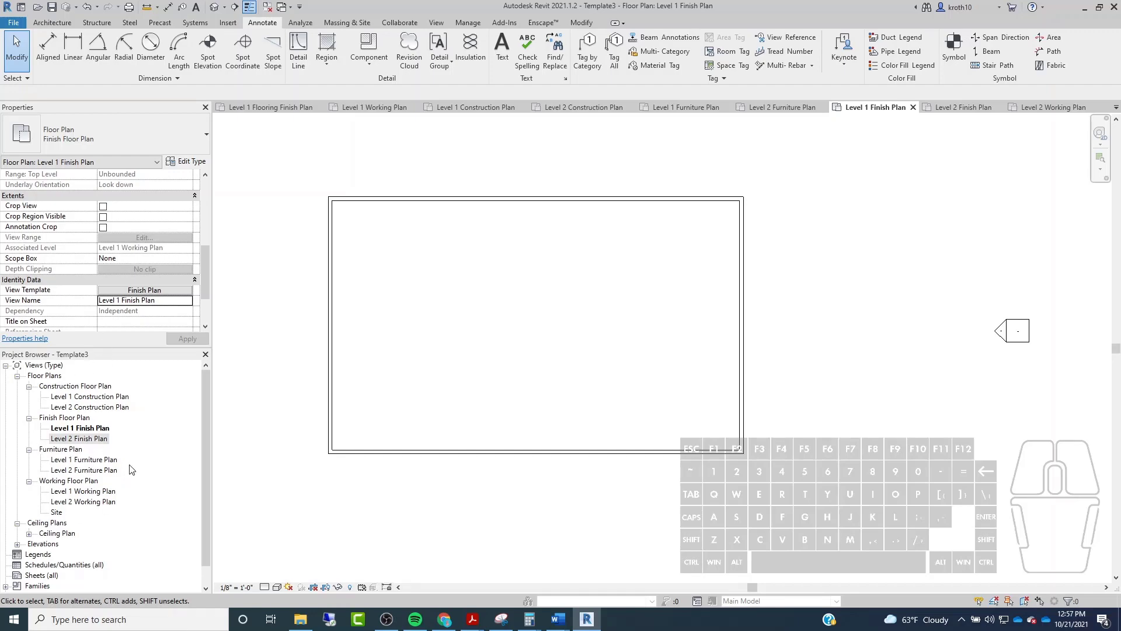
# Look through the Purge Unused list, with every item unchecked, for unused view templates that could be removed.
pyautogui.click(119, 289)
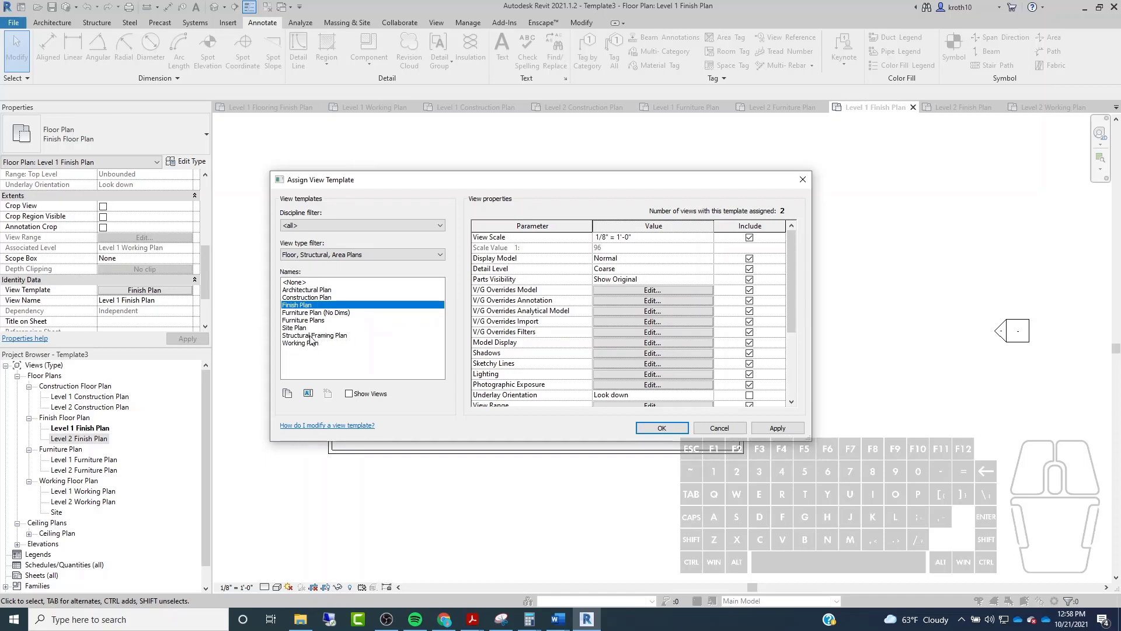
pyautogui.click(802, 180)
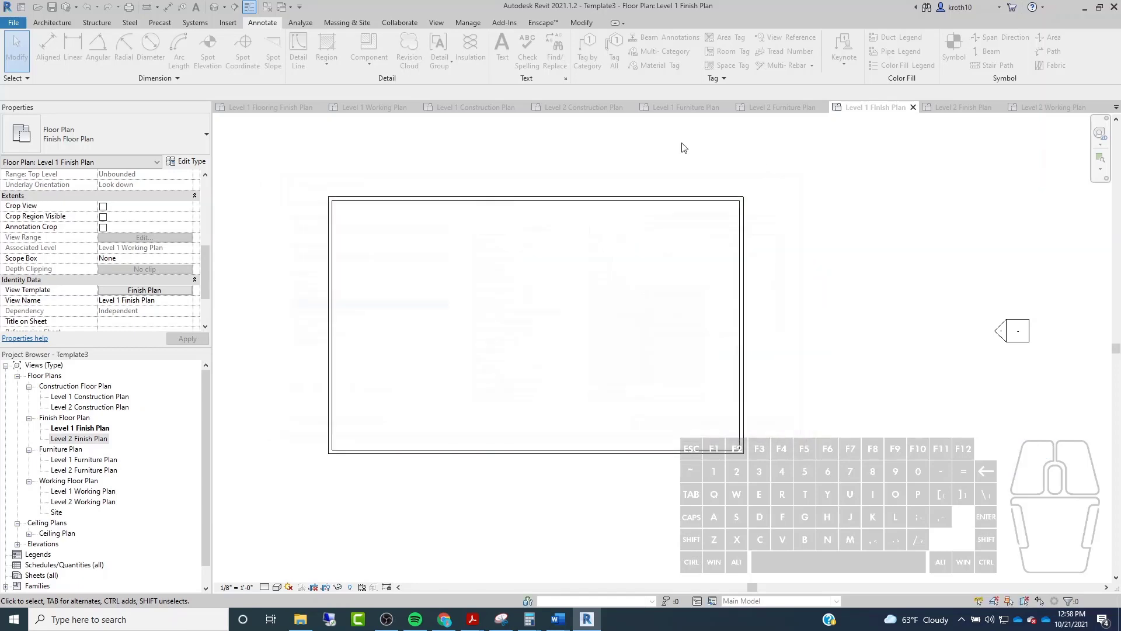
pyautogui.click(464, 22)
pyautogui.click(285, 54)
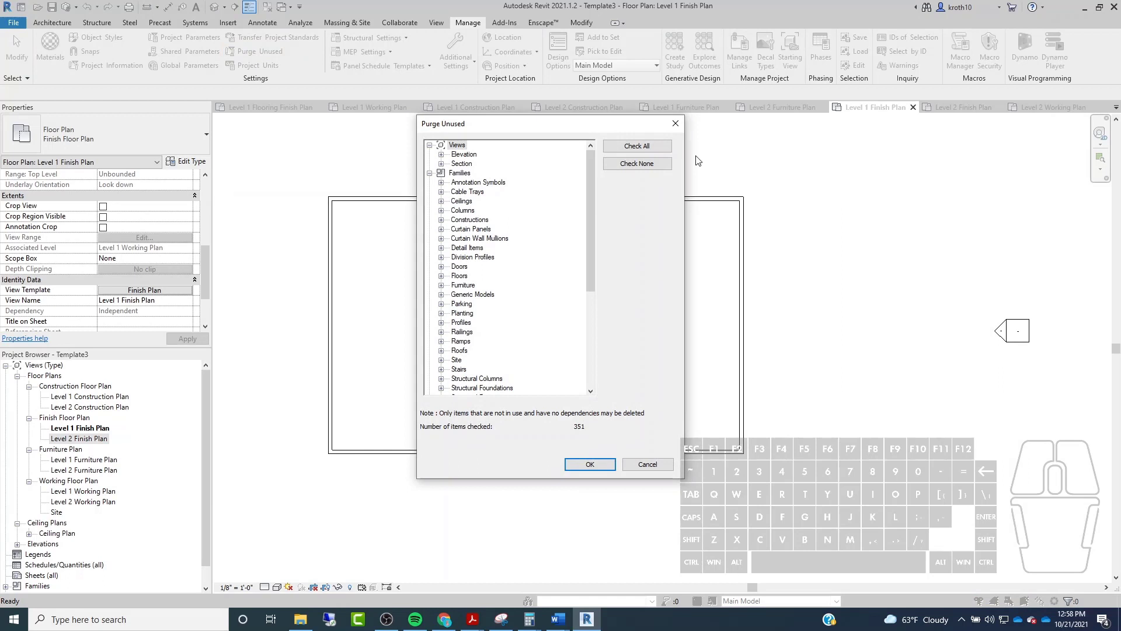
pyautogui.click(637, 163)
pyautogui.moveTo(593, 190); pyautogui.dragTo(582, 330)
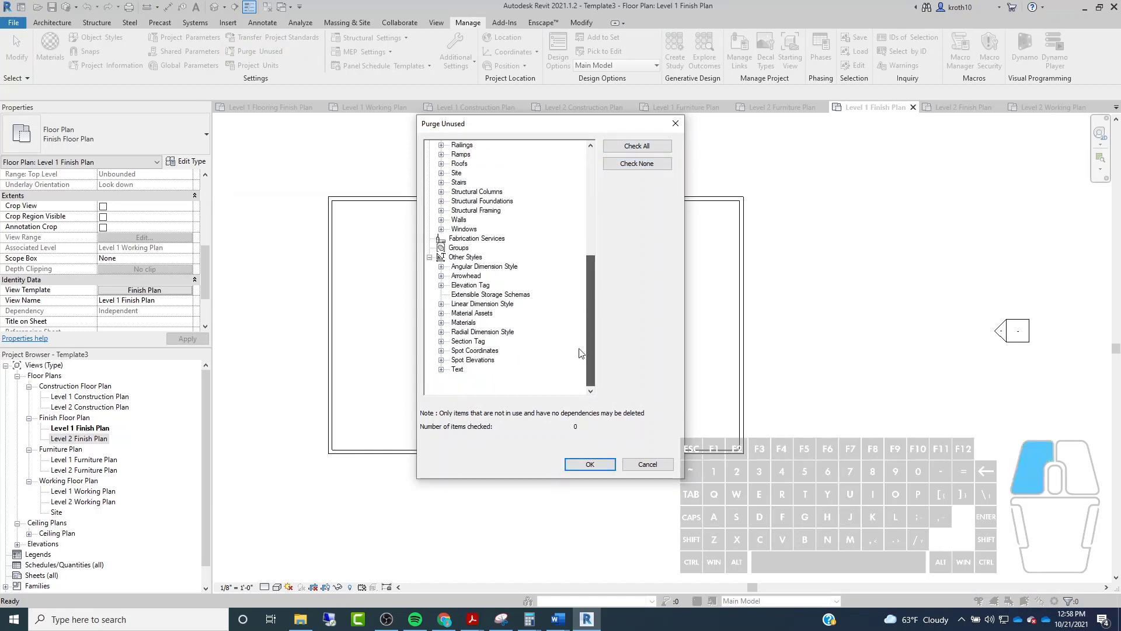
pyautogui.scroll(7, 581, 353)
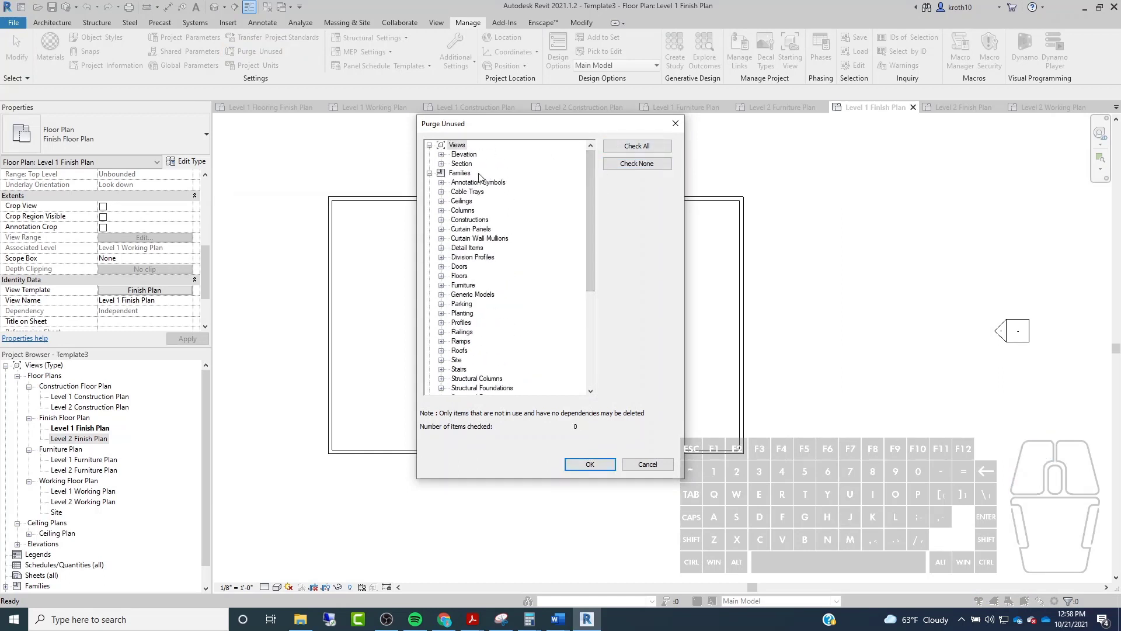
pyautogui.moveTo(591, 181); pyautogui.dragTo(594, 298)
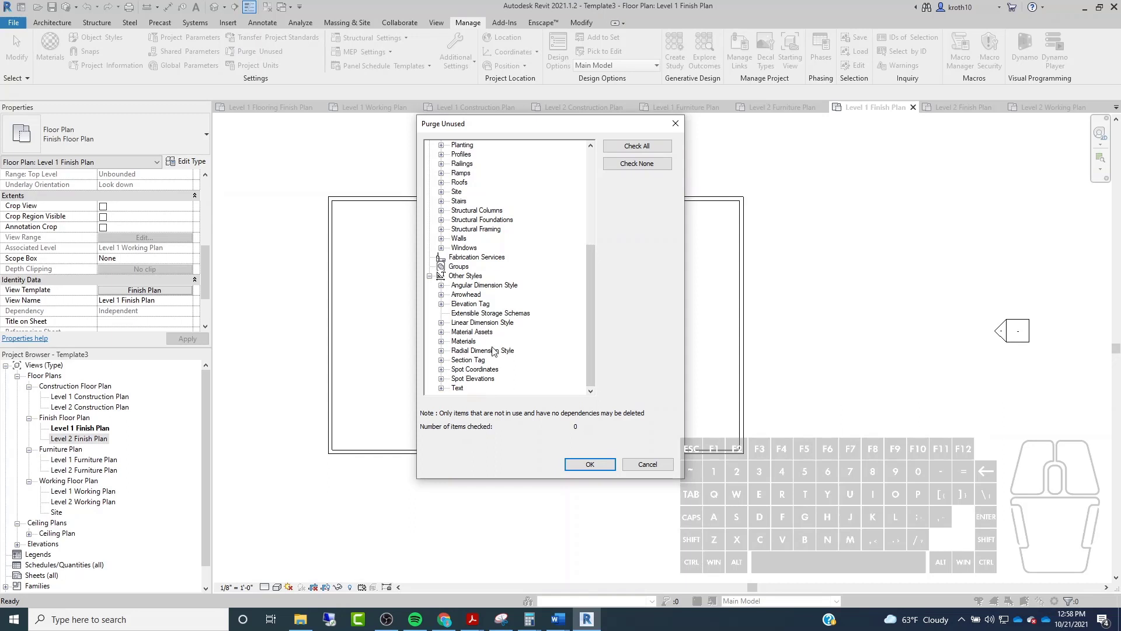
pyautogui.scroll(3, 494, 350)
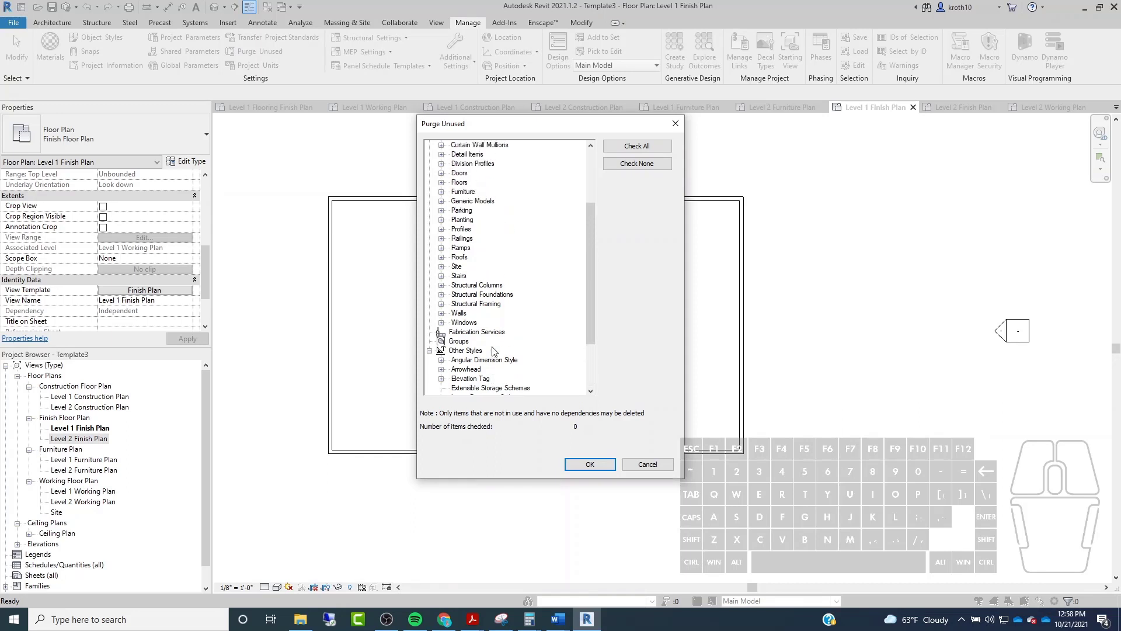
pyautogui.scroll(3, 467, 263)
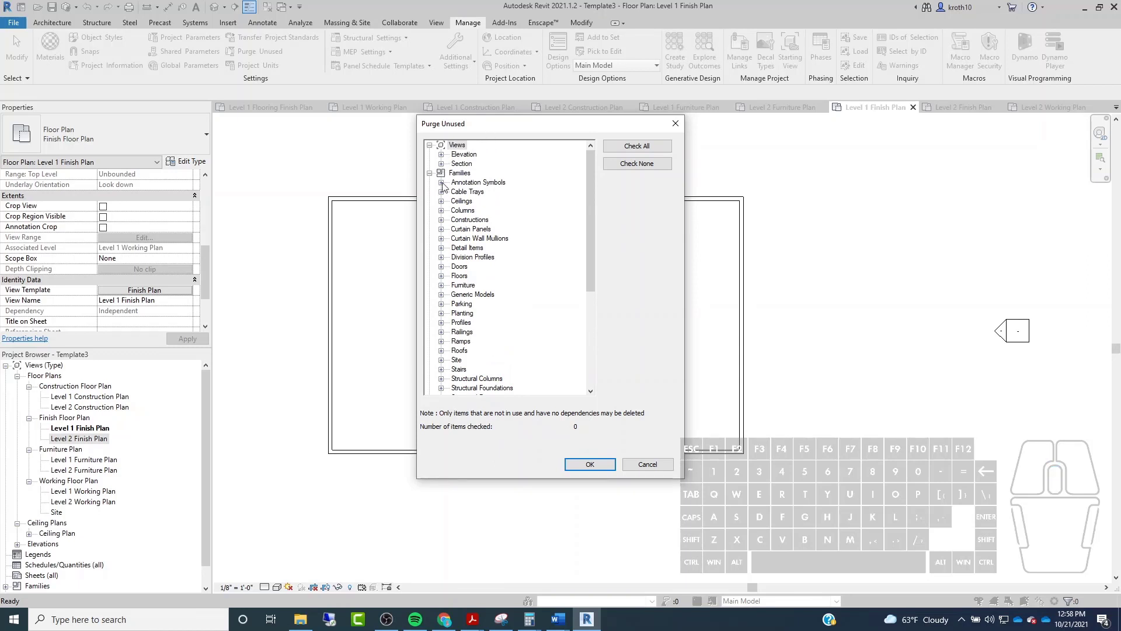
pyautogui.scroll(-2, 467, 186)
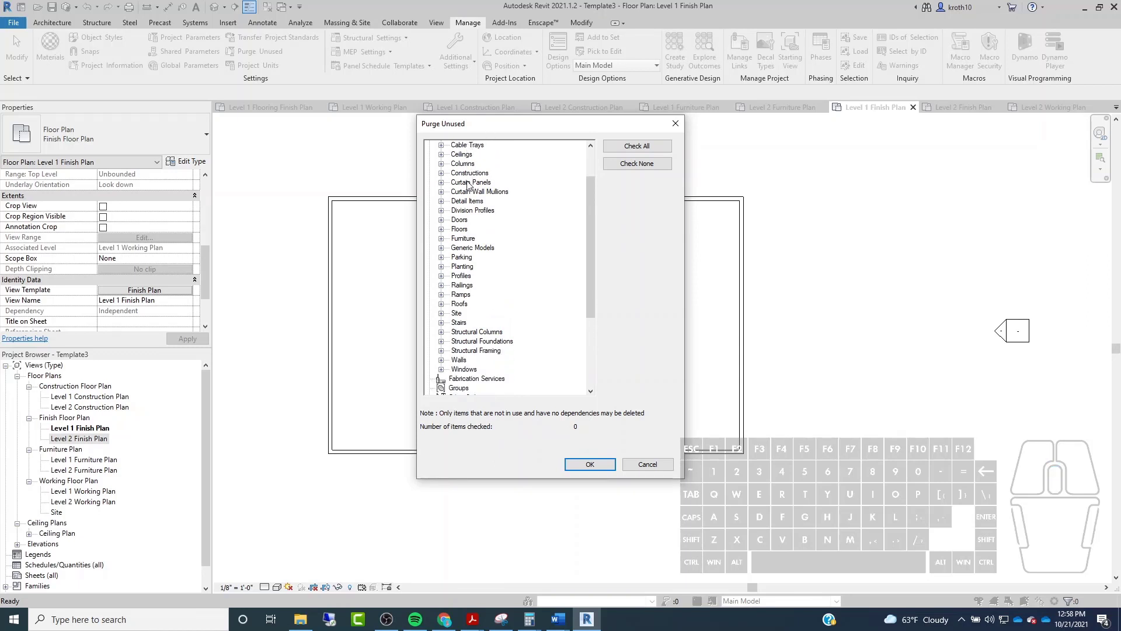
pyautogui.scroll(-4, 534, 192)
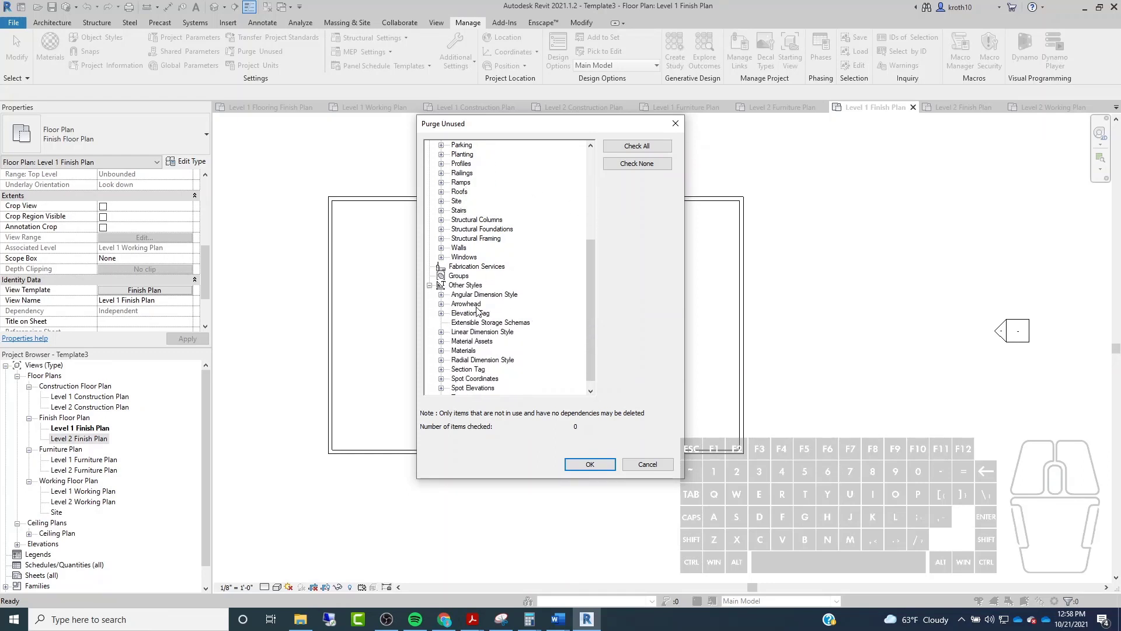
pyautogui.scroll(-1, 478, 312)
pyautogui.click(476, 350)
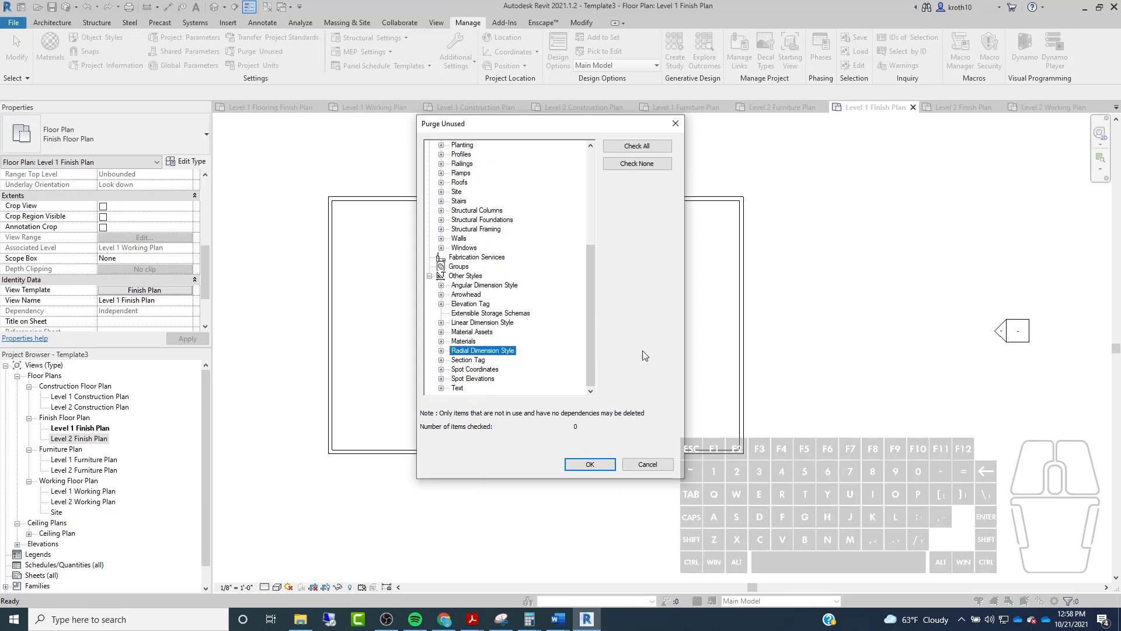
pyautogui.click(677, 126)
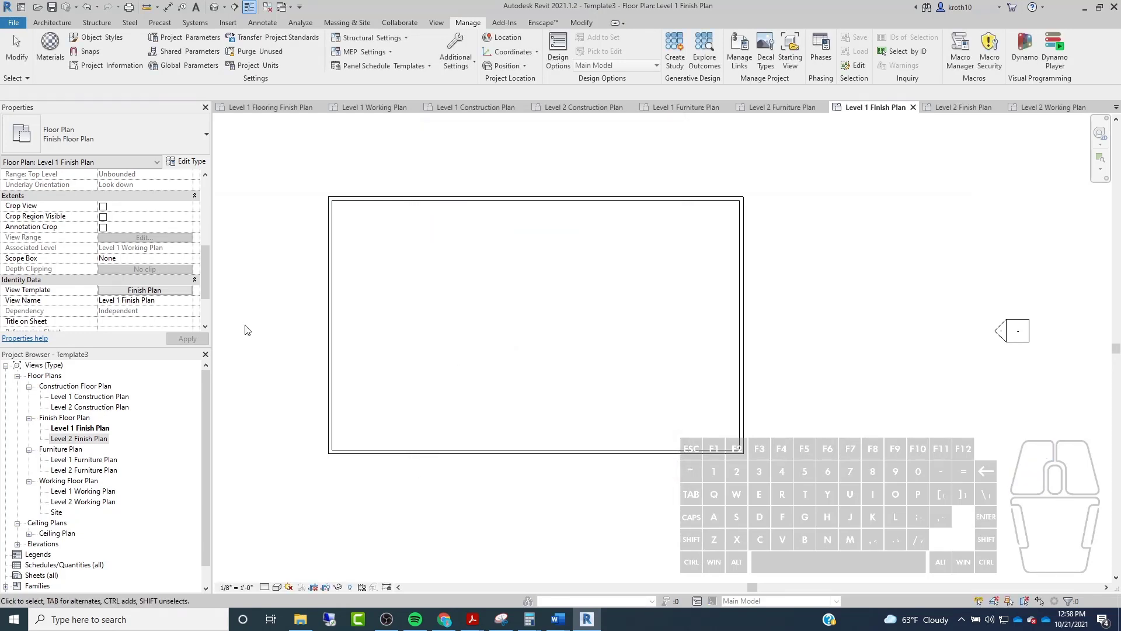
# Examine the view templates available for the Level 1 Finish Plan view, with the project's views included in the list.
pyautogui.click(173, 292)
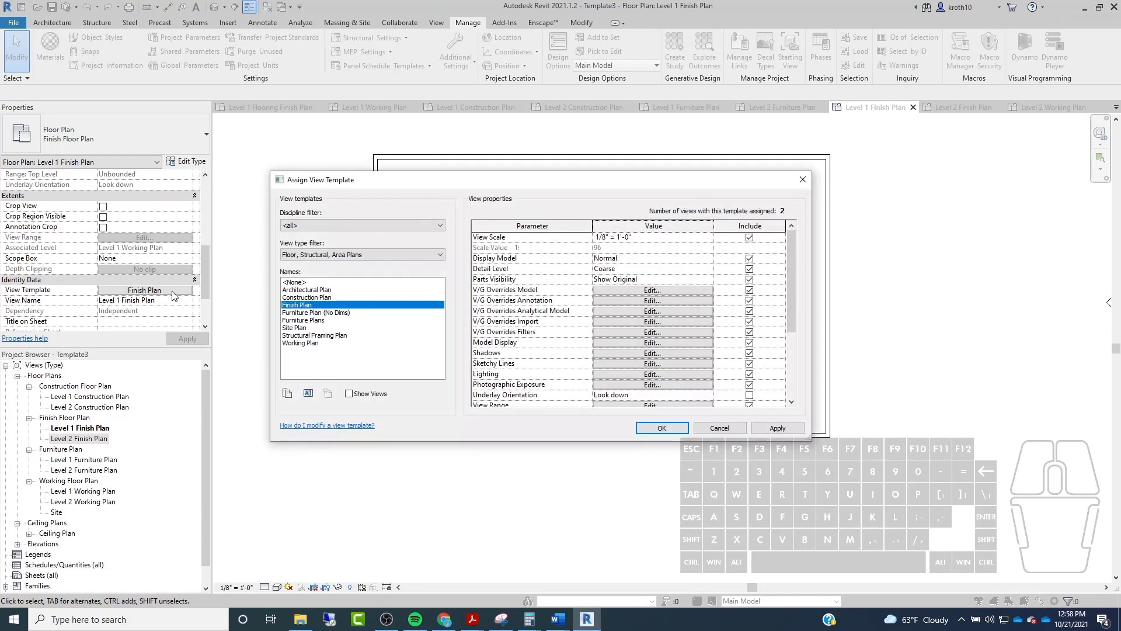
pyautogui.click(330, 291)
pyautogui.click(314, 337)
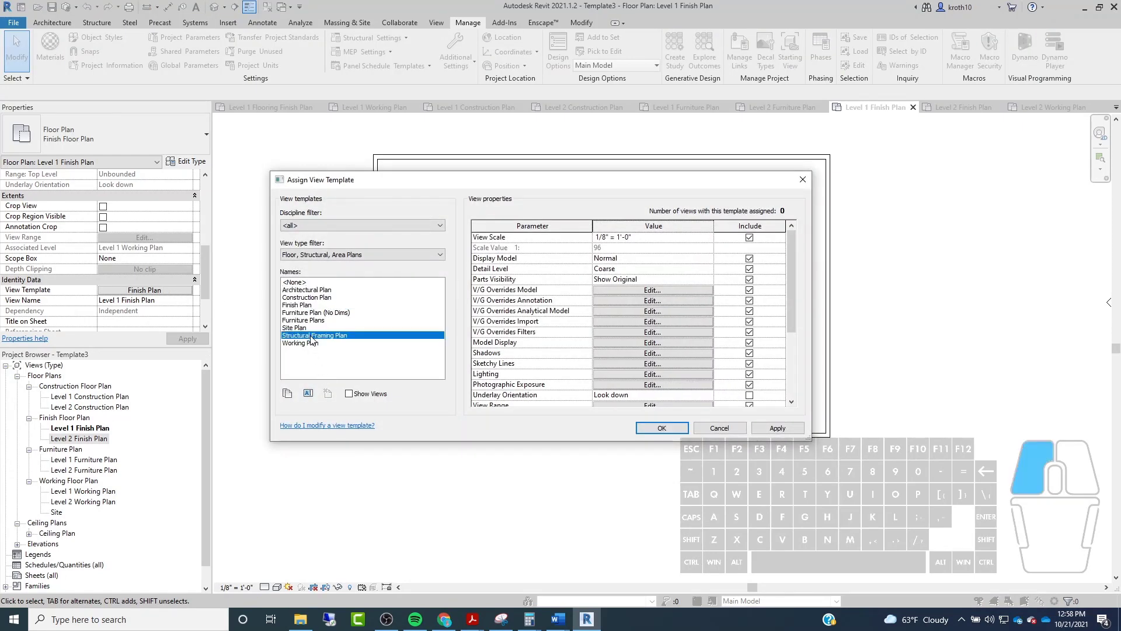
pyautogui.click(330, 394)
pyautogui.click(350, 394)
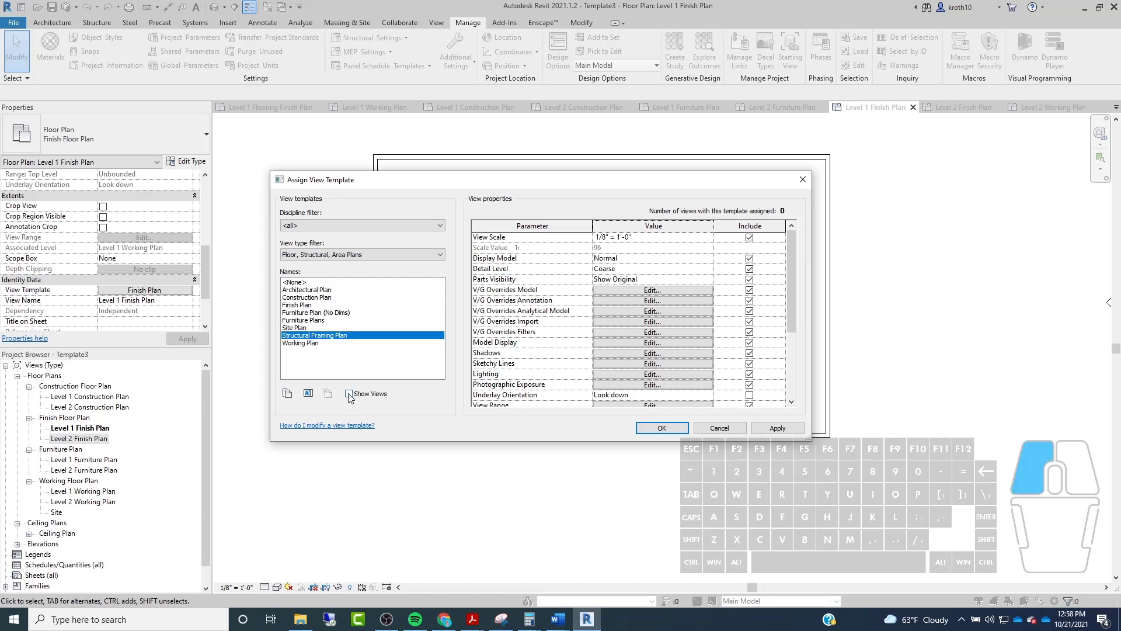
pyautogui.scroll(-1, 297, 359)
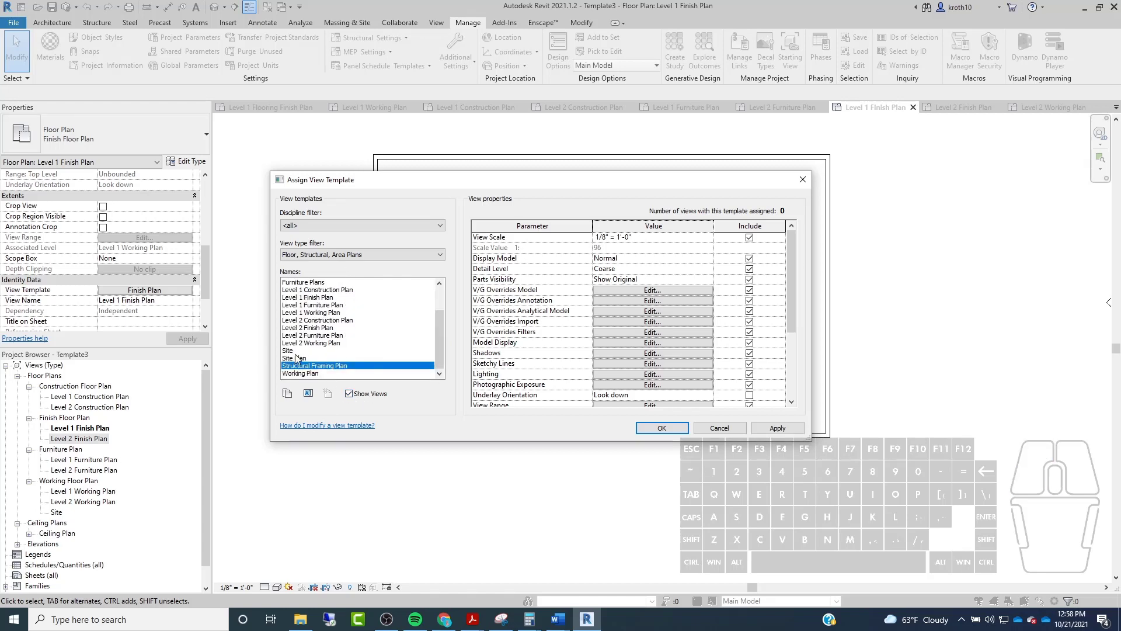
pyautogui.scroll(1, 296, 365)
pyautogui.scroll(-1, 299, 355)
pyautogui.moveTo(388, 173); pyautogui.dragTo(402, 108)
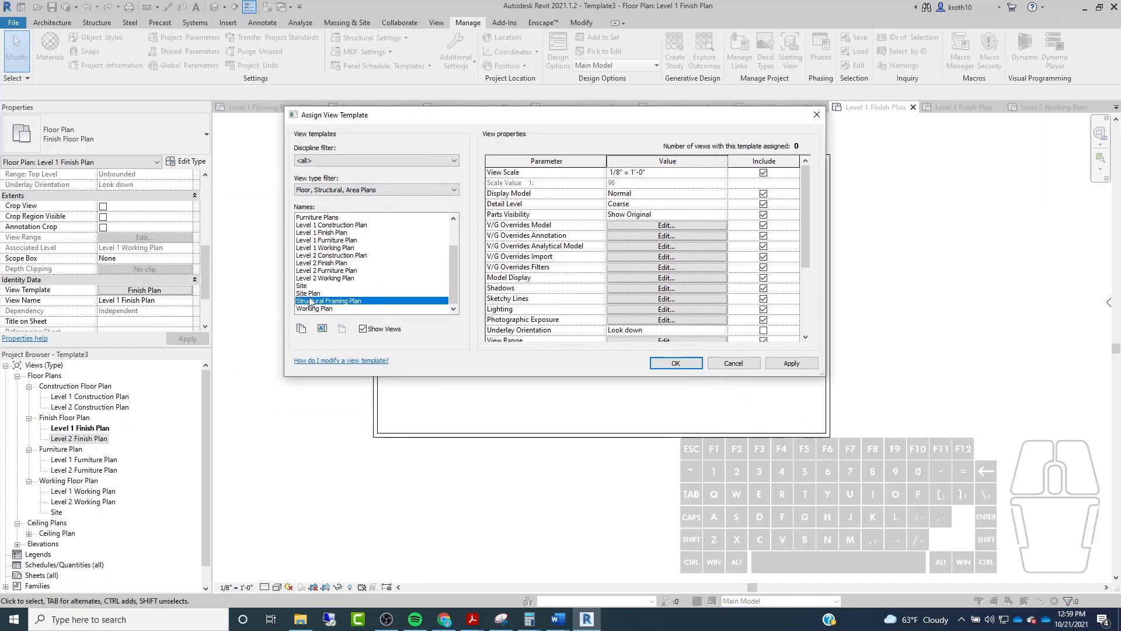
# Compare the Site Plan and Structural Framing Plan templates with the listed views, looking for a way to remove unused templates.
pyautogui.click(352, 295)
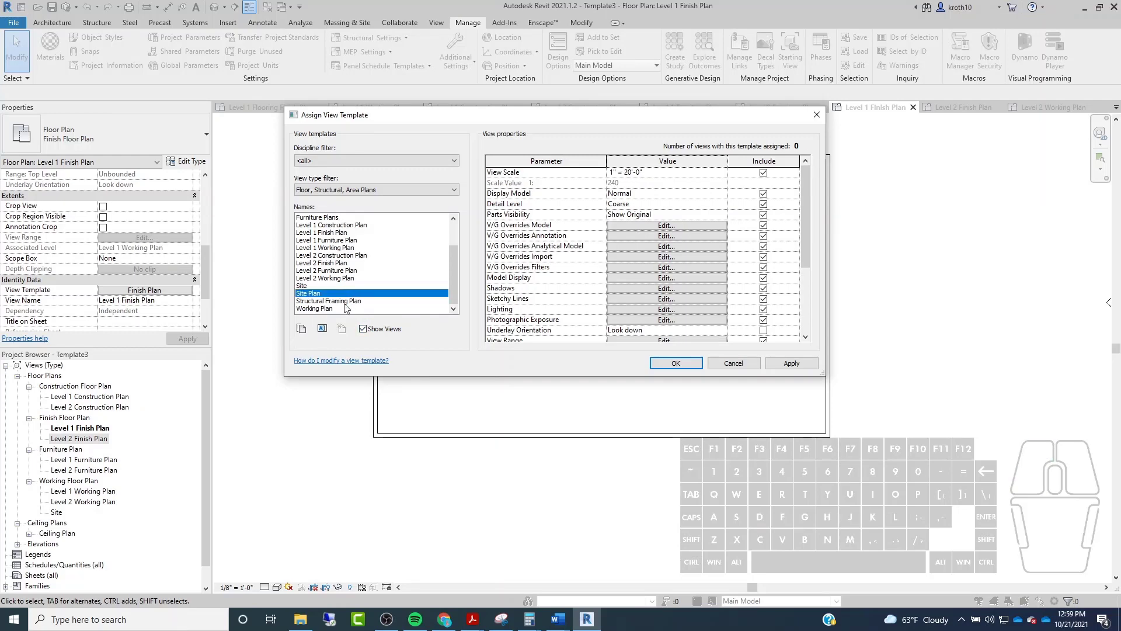
pyautogui.rightClick(344, 307)
pyautogui.rightClick(343, 301)
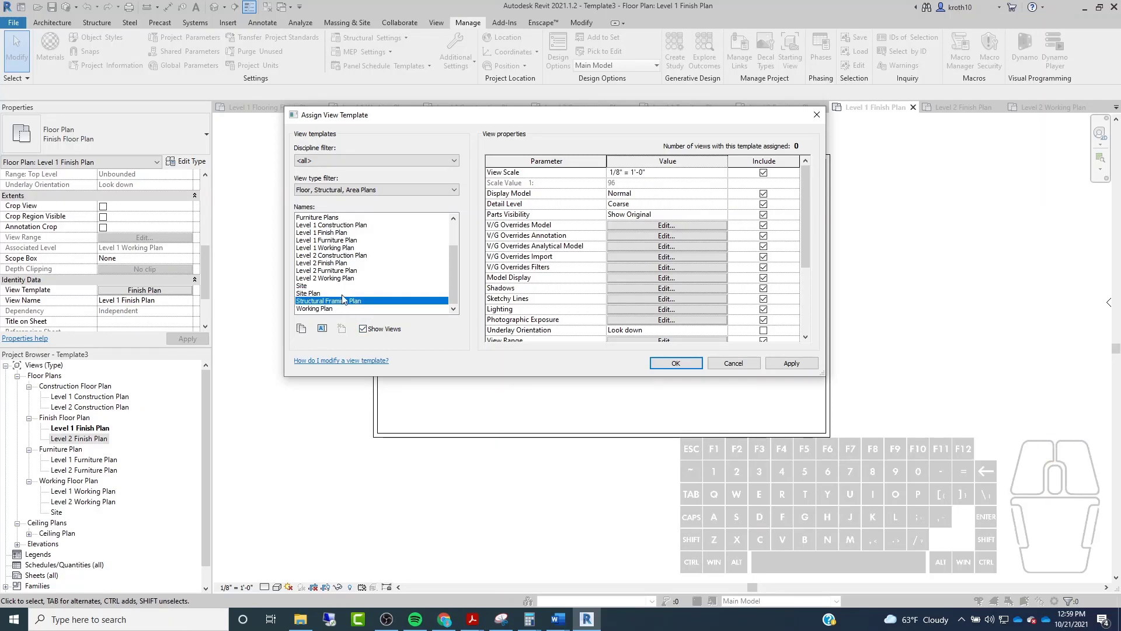
pyautogui.click(314, 294)
pyautogui.click(317, 286)
pyautogui.click(325, 270)
pyautogui.click(331, 247)
pyautogui.click(333, 240)
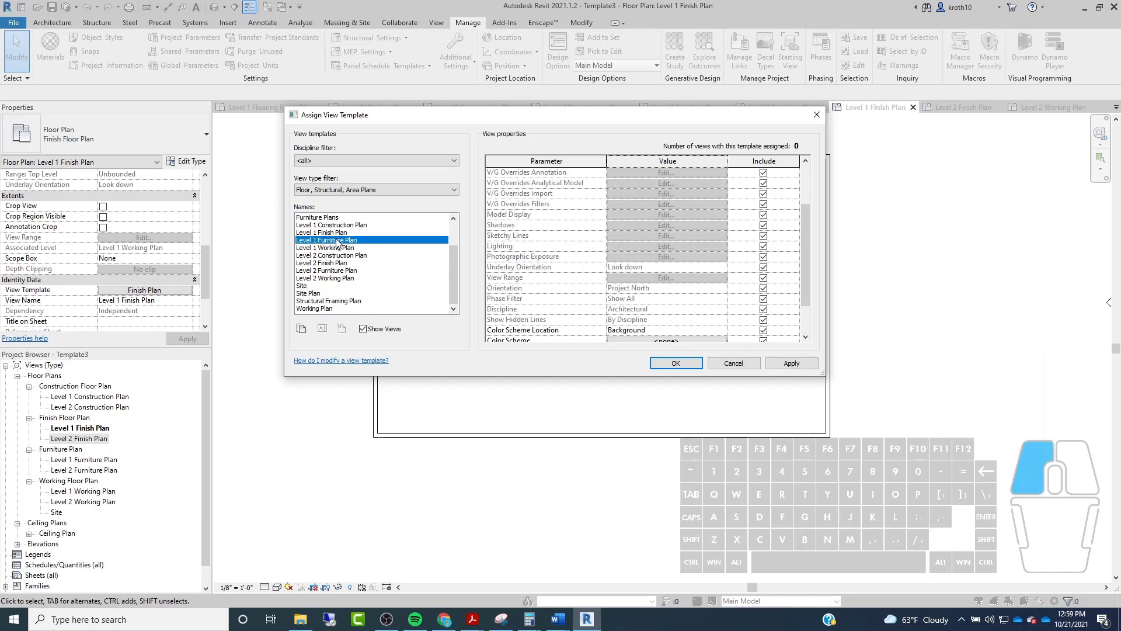
pyautogui.click(328, 292)
pyautogui.click(329, 285)
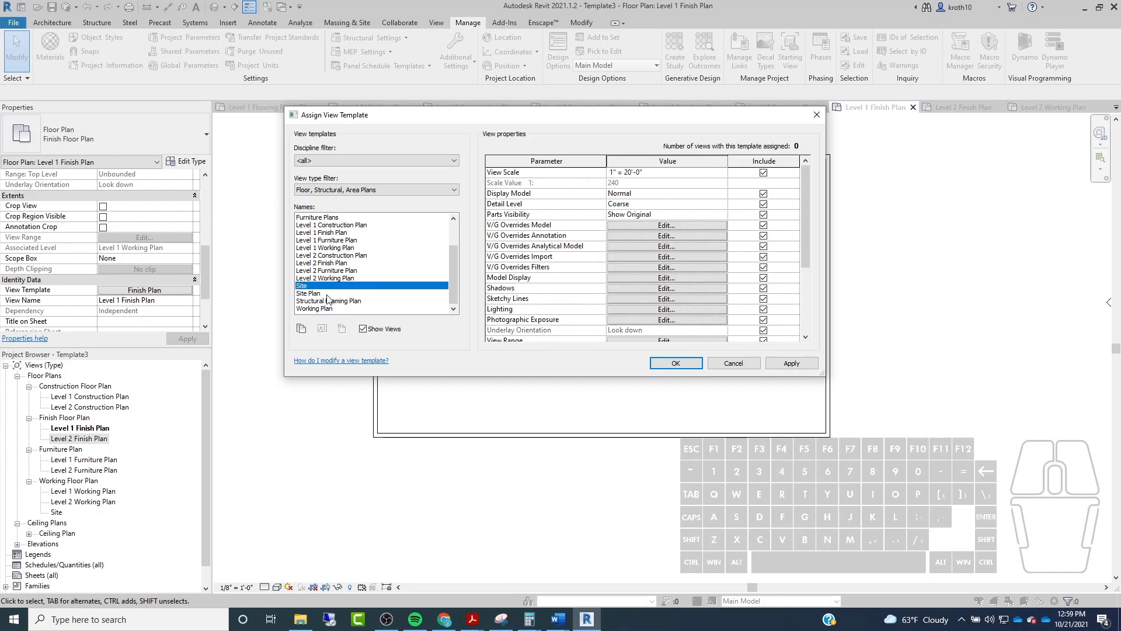
pyautogui.click(328, 301)
# Review the Structural Framing Plan template's properties and the template list with and without views, then cancel the template assignment.
pyautogui.click(362, 329)
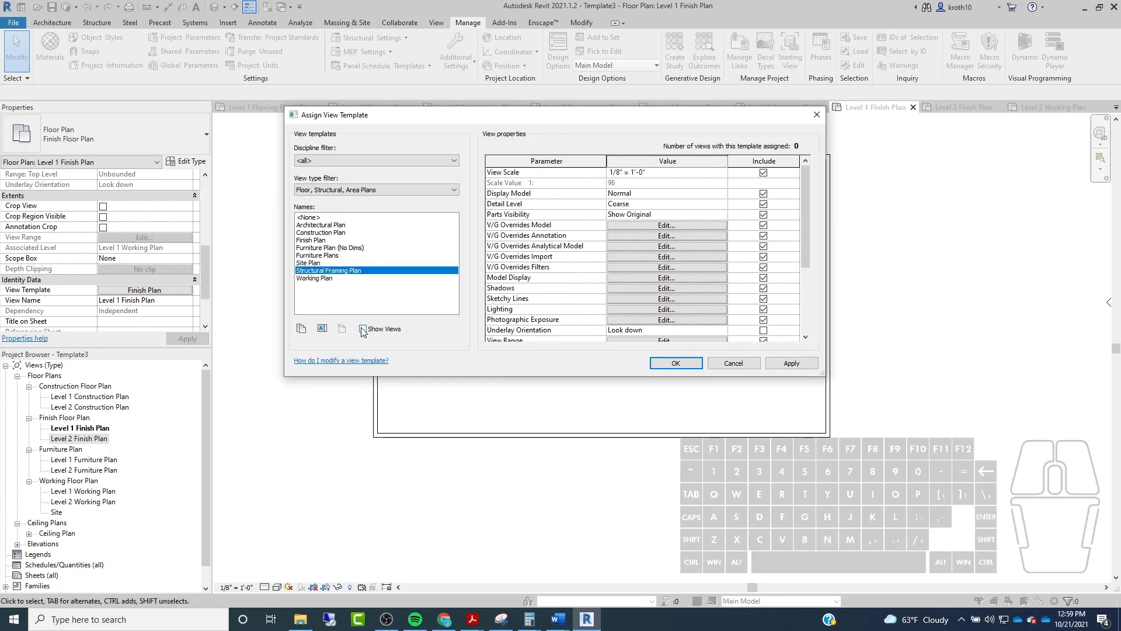
pyautogui.click(363, 329)
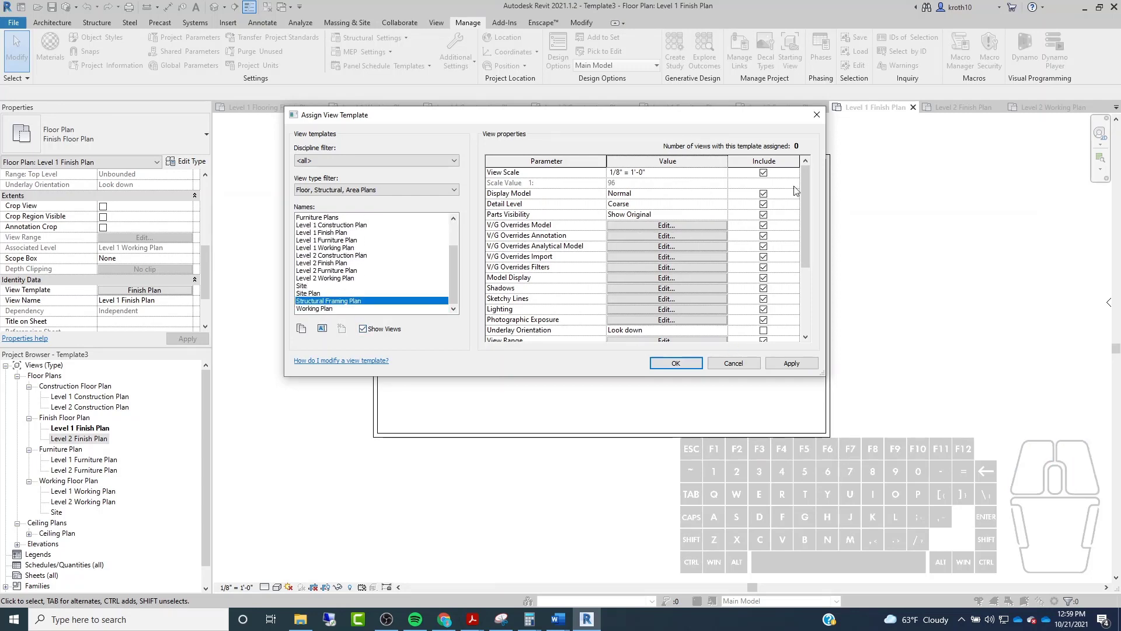
pyautogui.moveTo(808, 178); pyautogui.dragTo(798, 309)
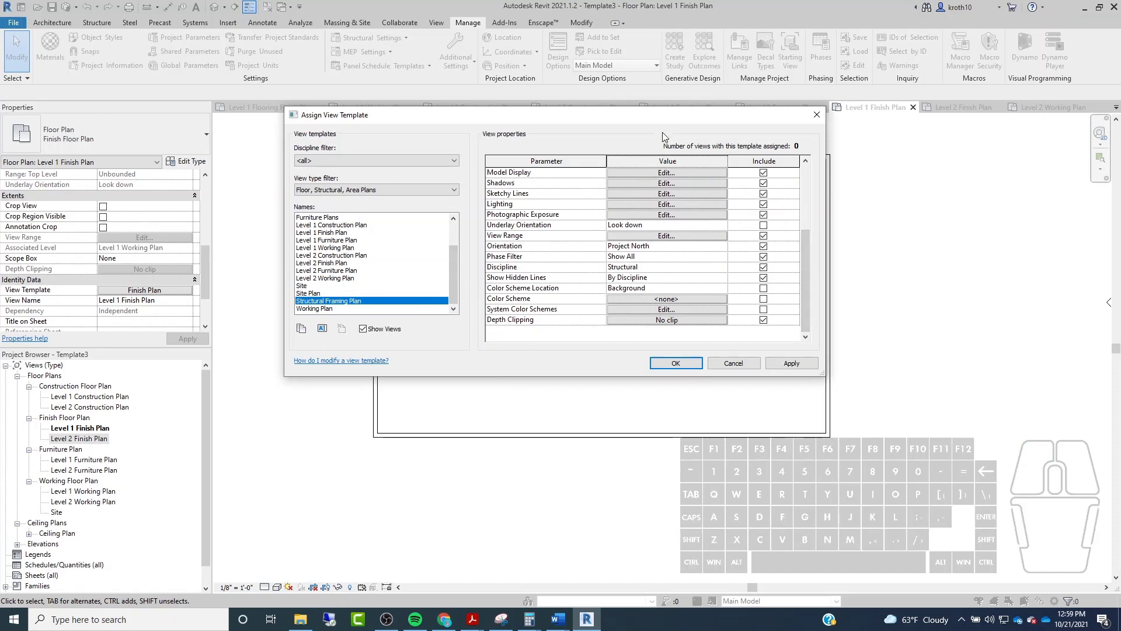
pyautogui.moveTo(687, 118); pyautogui.dragTo(630, 103)
pyautogui.scroll(2, 321, 278)
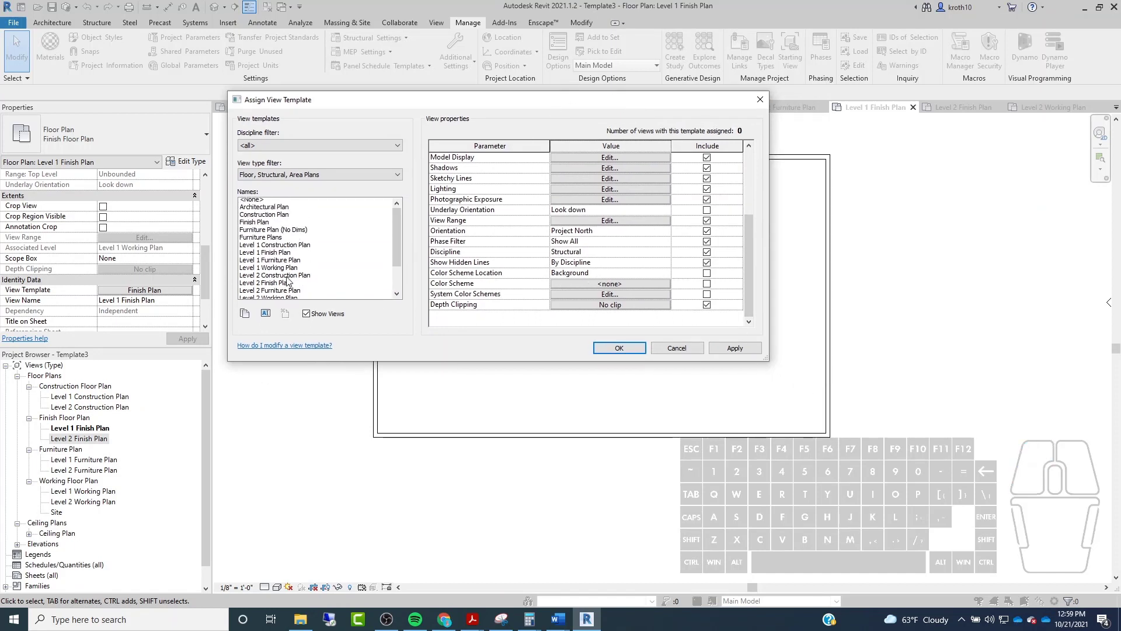
pyautogui.click(312, 314)
pyautogui.click(312, 314)
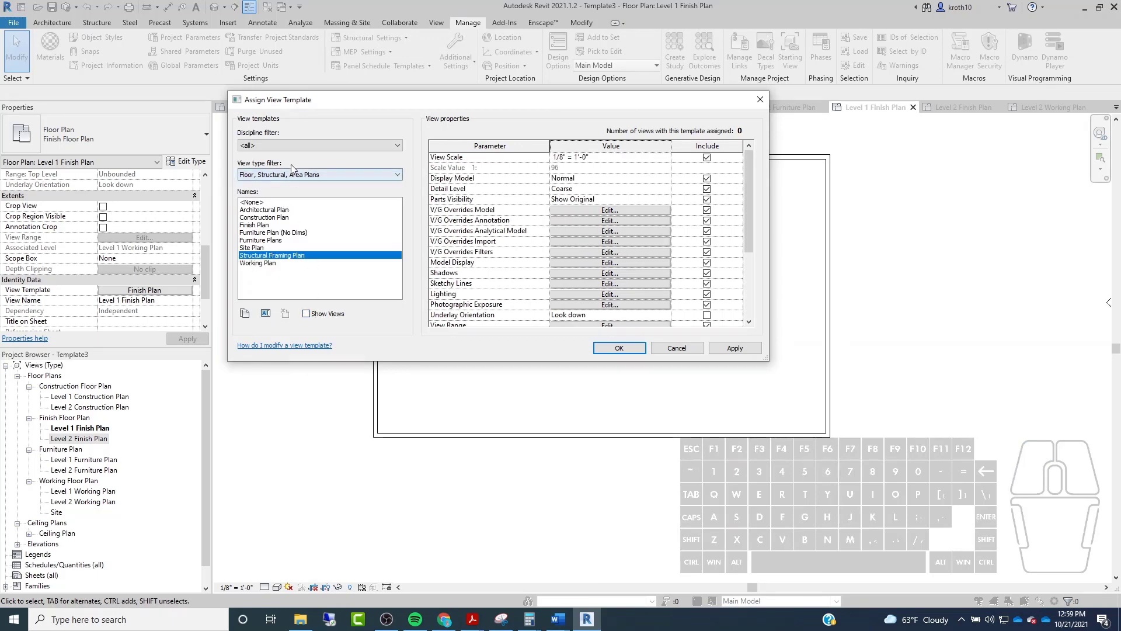
pyautogui.moveTo(326, 100); pyautogui.dragTo(442, 33)
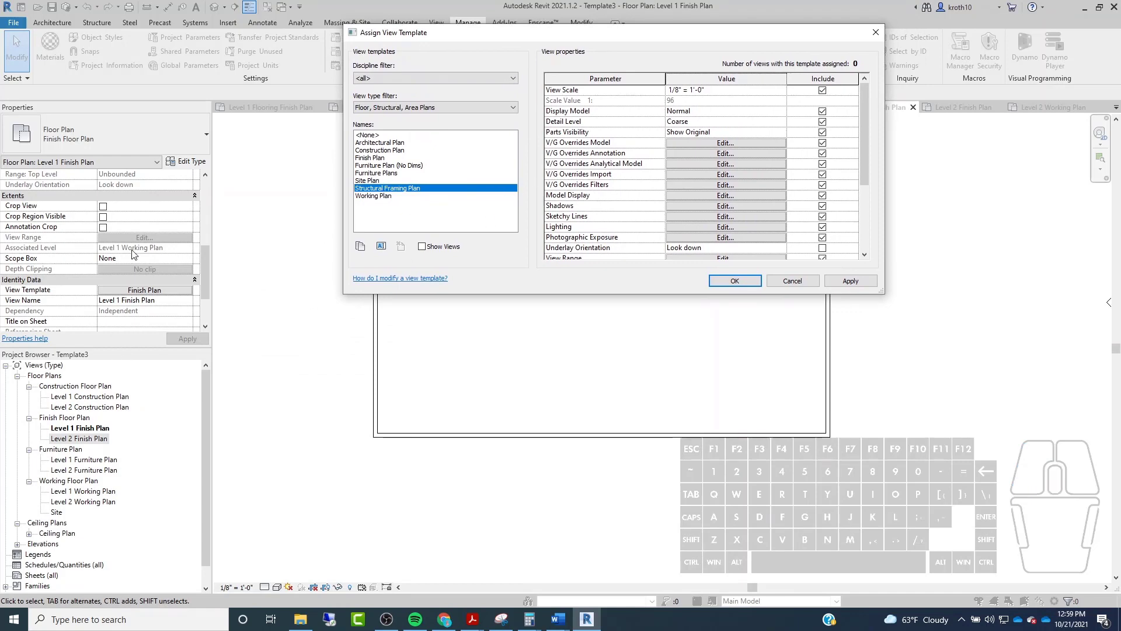
pyautogui.click(792, 281)
pyautogui.scroll(-3, 70, 315)
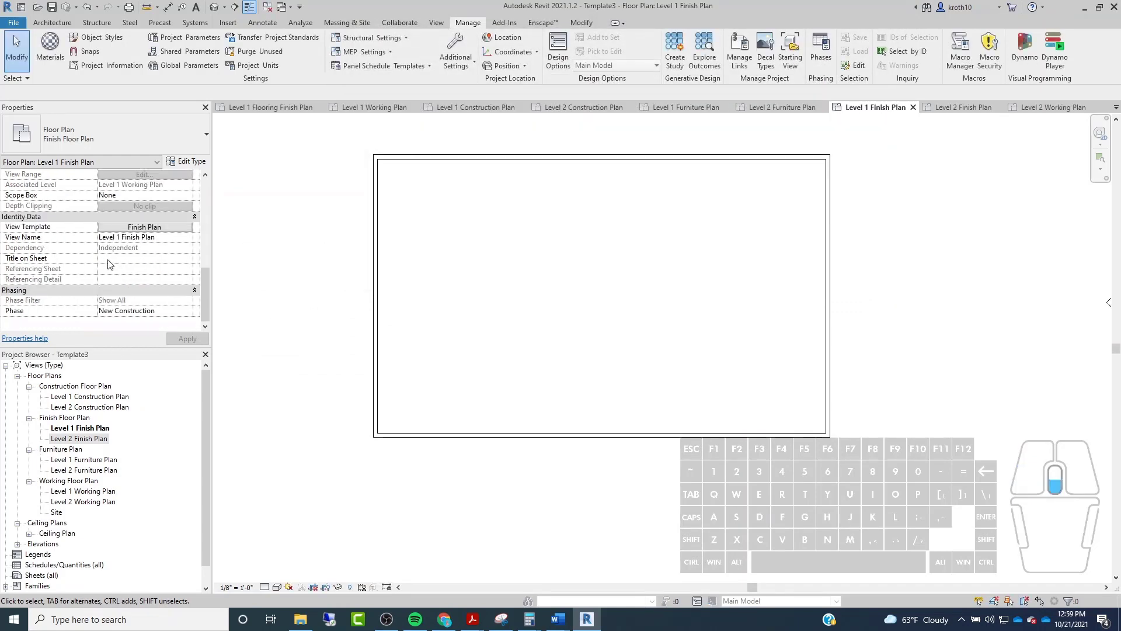
pyautogui.scroll(-1, 92, 416)
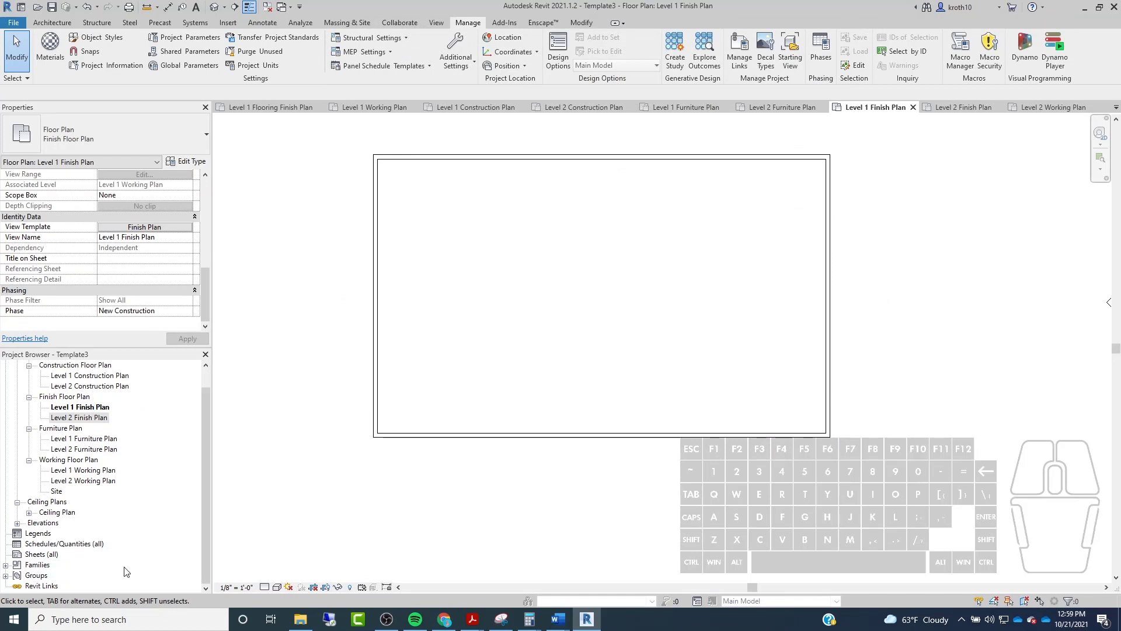
pyautogui.scroll(1, 74, 516)
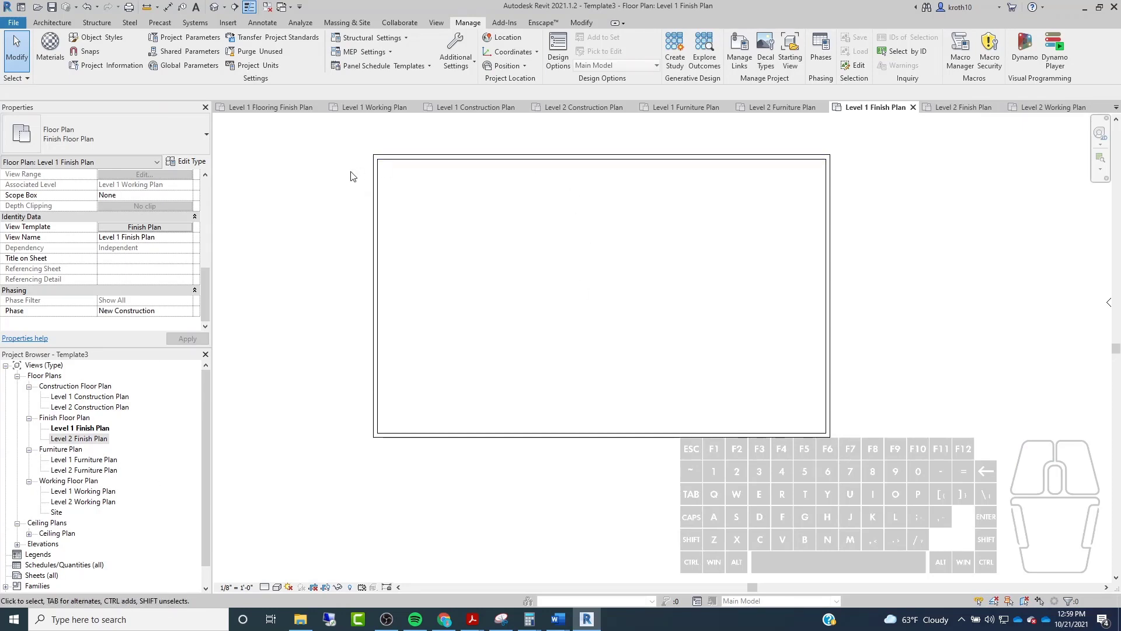
# Delete all walls of the rectangular building outline in the Level 1 Finish Plan view.
pyautogui.moveTo(350, 175); pyautogui.dragTo(314, 209, button='middle')
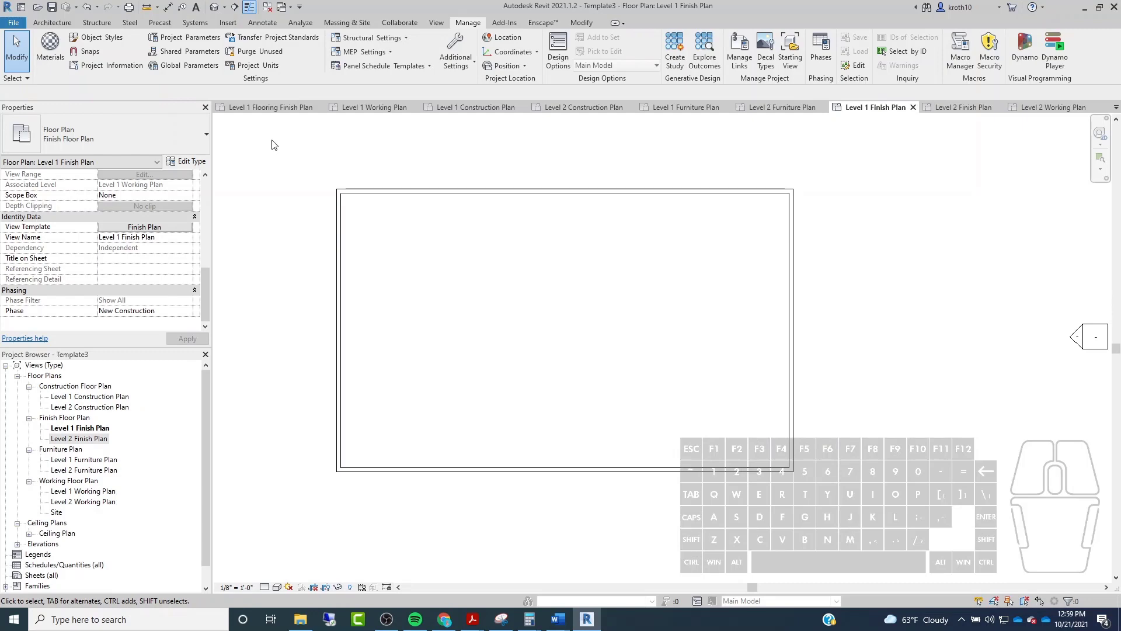
pyautogui.moveTo(272, 145); pyautogui.dragTo(873, 554)
pyautogui.press('Delete')
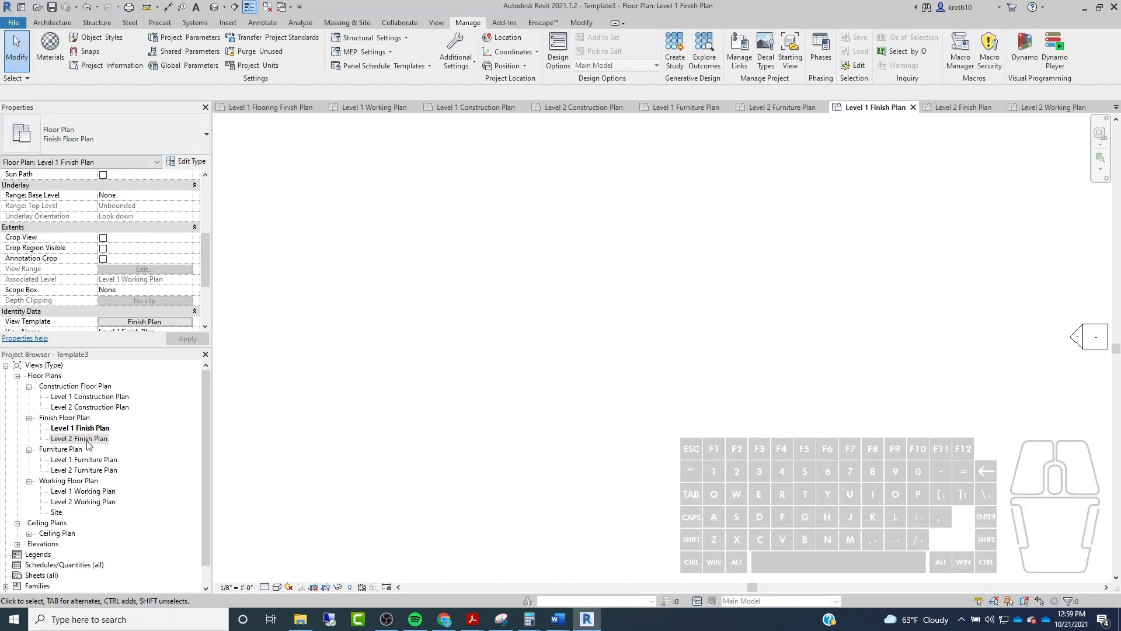
# Clear the Level 1 Finish Plan view's template by applying None, and reassign the Finish Plan template to it.
pyautogui.click(81, 428)
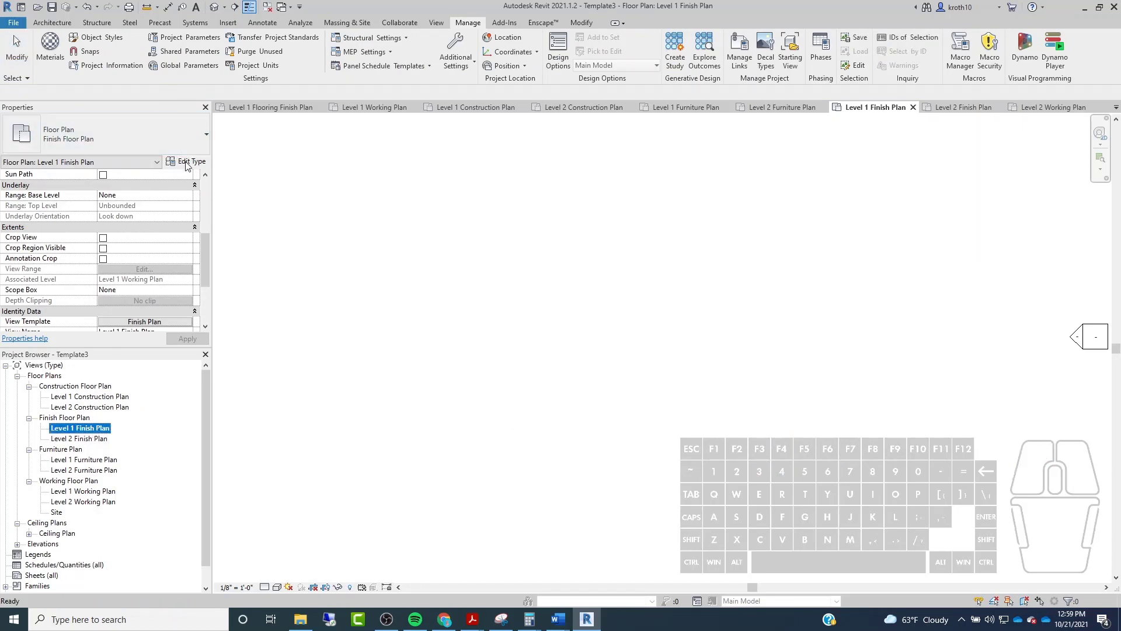
pyautogui.scroll(-3, 146, 300)
pyautogui.click(159, 229)
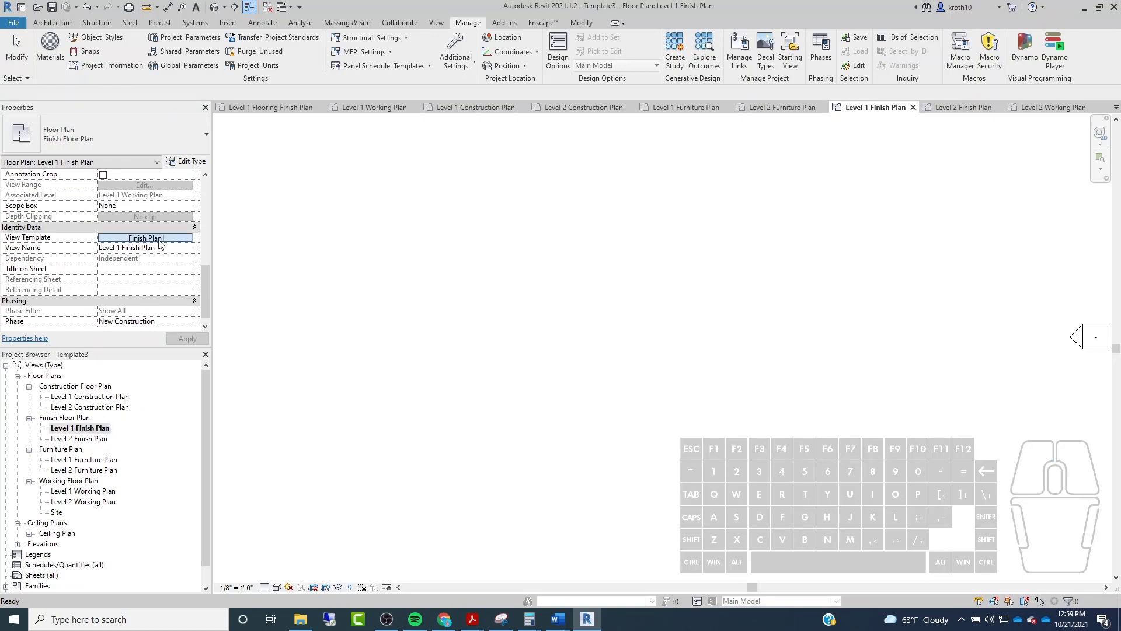
pyautogui.click(398, 135)
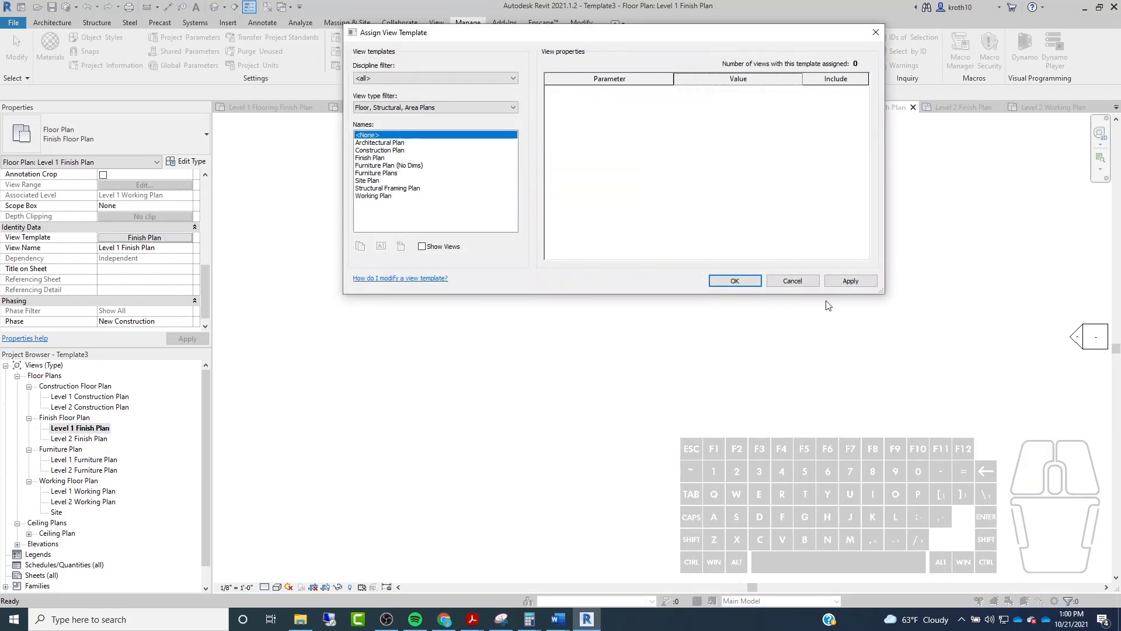
pyautogui.click(848, 281)
pyautogui.moveTo(624, 41); pyautogui.dragTo(589, 107)
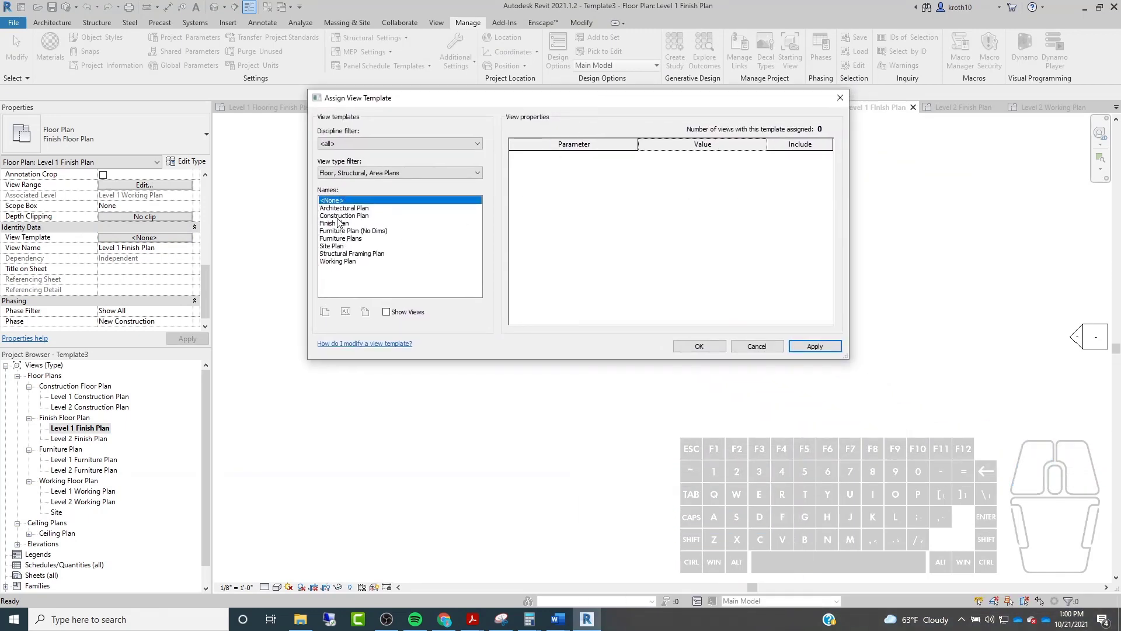
pyautogui.click(337, 217)
pyautogui.click(334, 223)
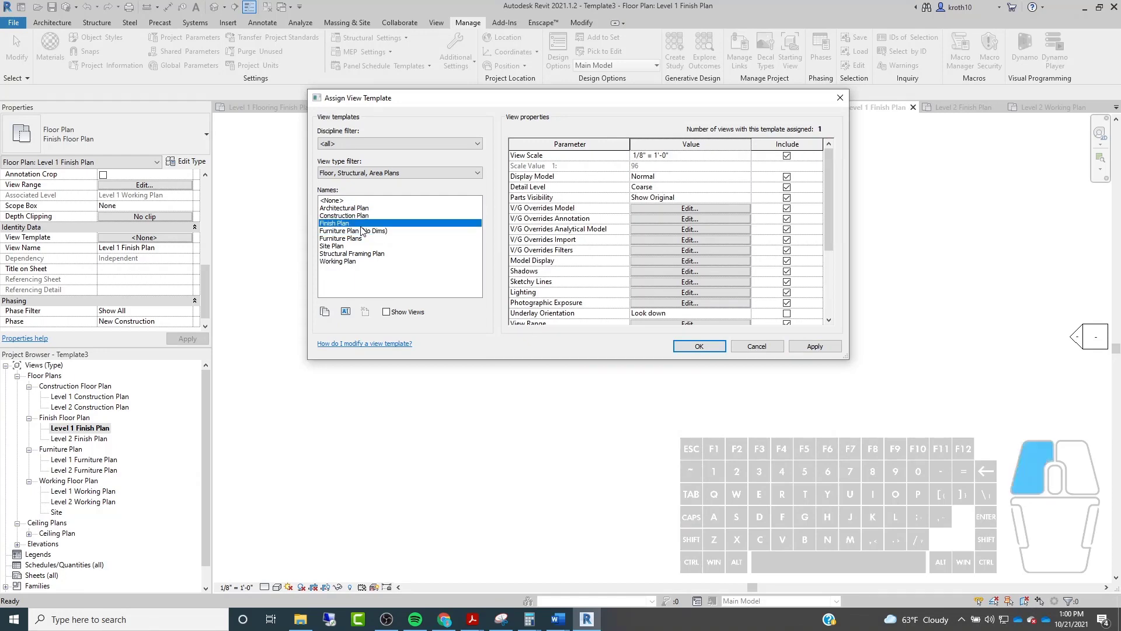
pyautogui.click(698, 346)
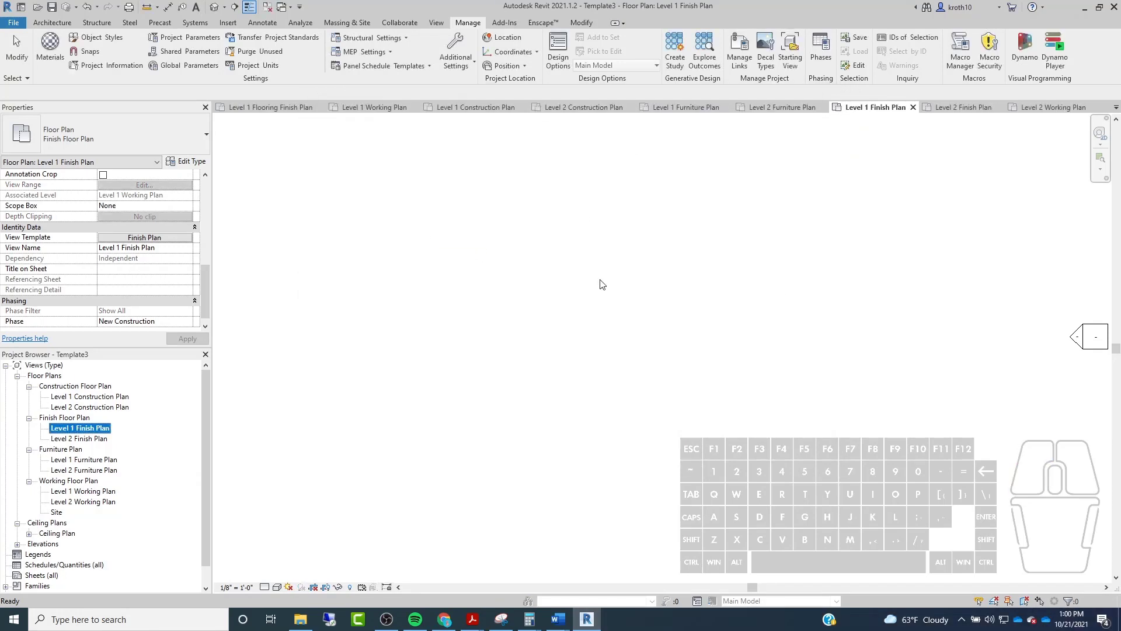
# Check the Level 1 and Level 2 Construction Plan and Finish Plan views for leftover test elements.
pyautogui.doubleClick(98, 397)
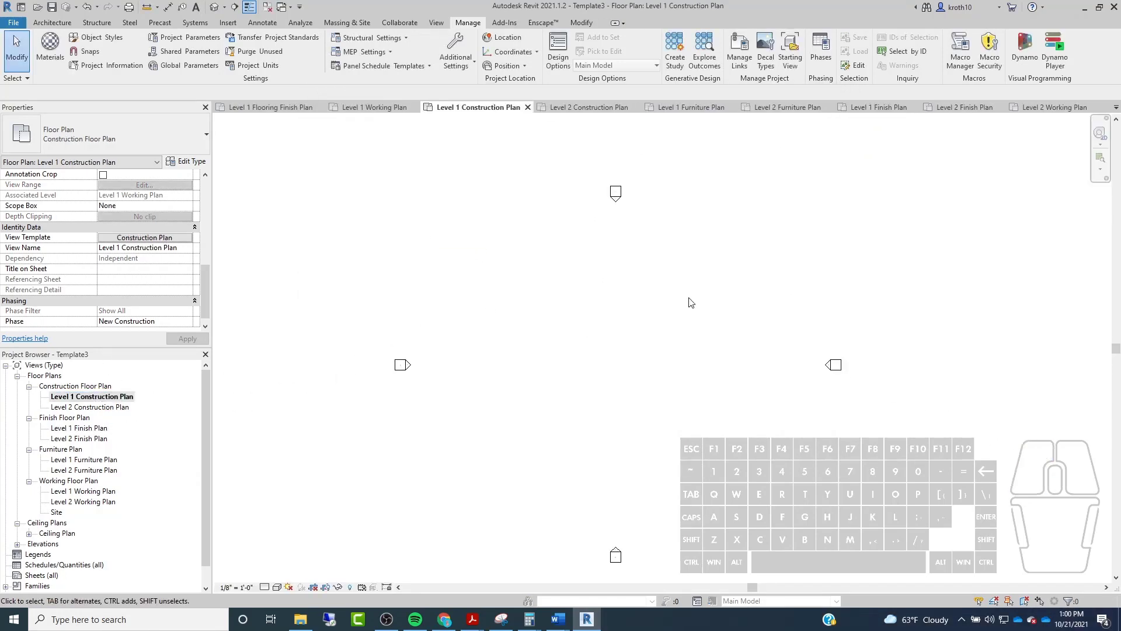
pyautogui.click(114, 408)
pyautogui.doubleClick(83, 430)
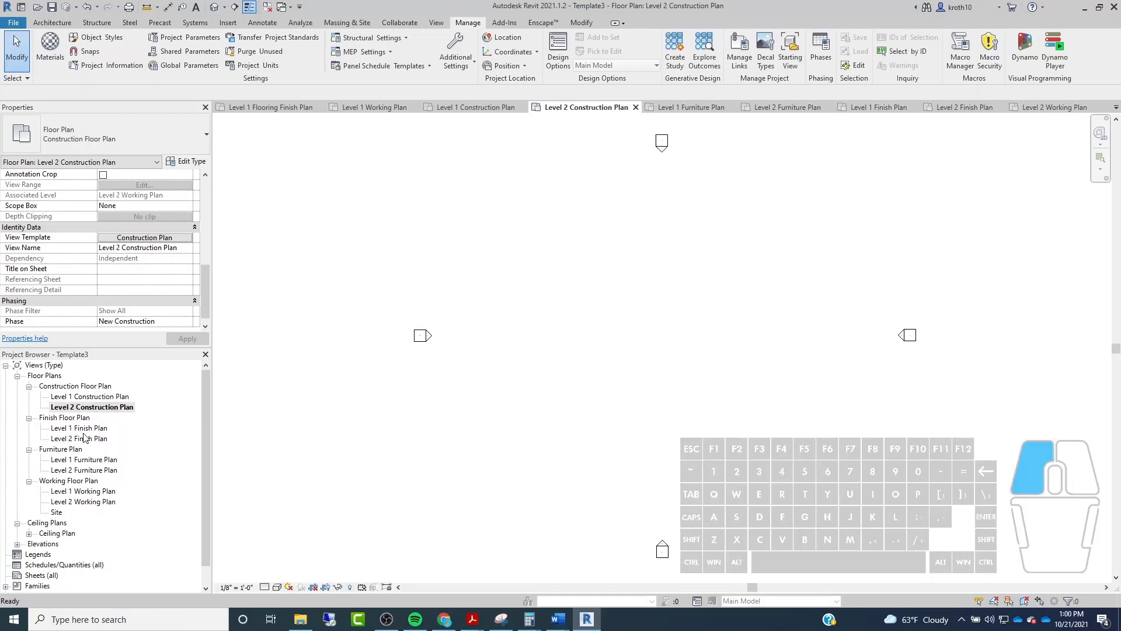
pyautogui.doubleClick(86, 439)
# Delete the rectangular furniture piece in the Level 1 Furniture Plan view.
pyautogui.doubleClick(88, 460)
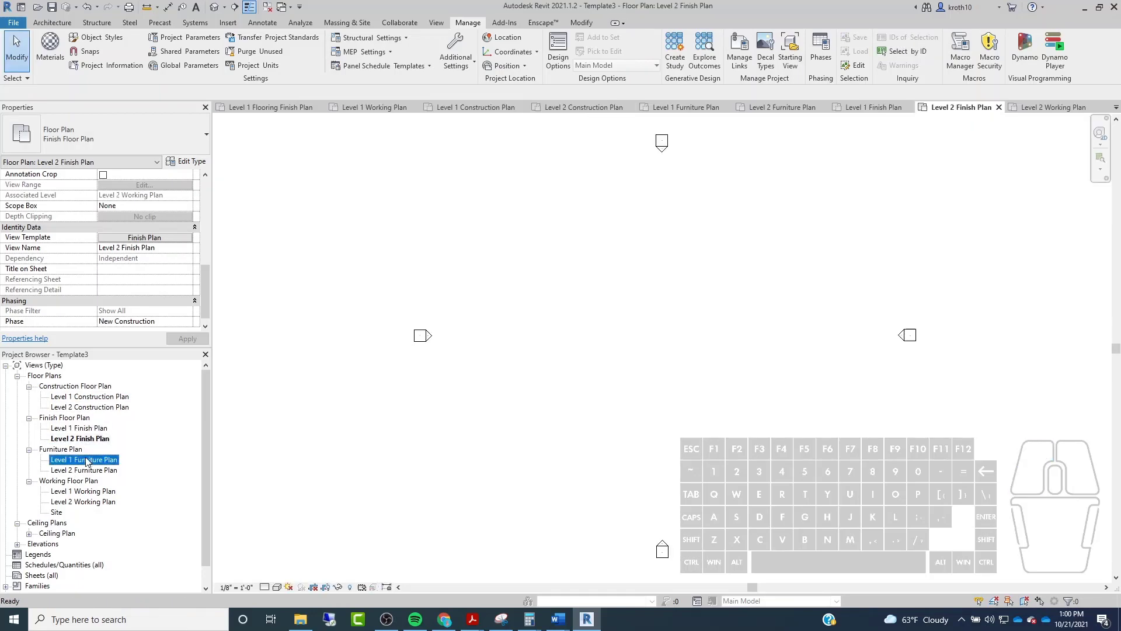
pyautogui.click(87, 471)
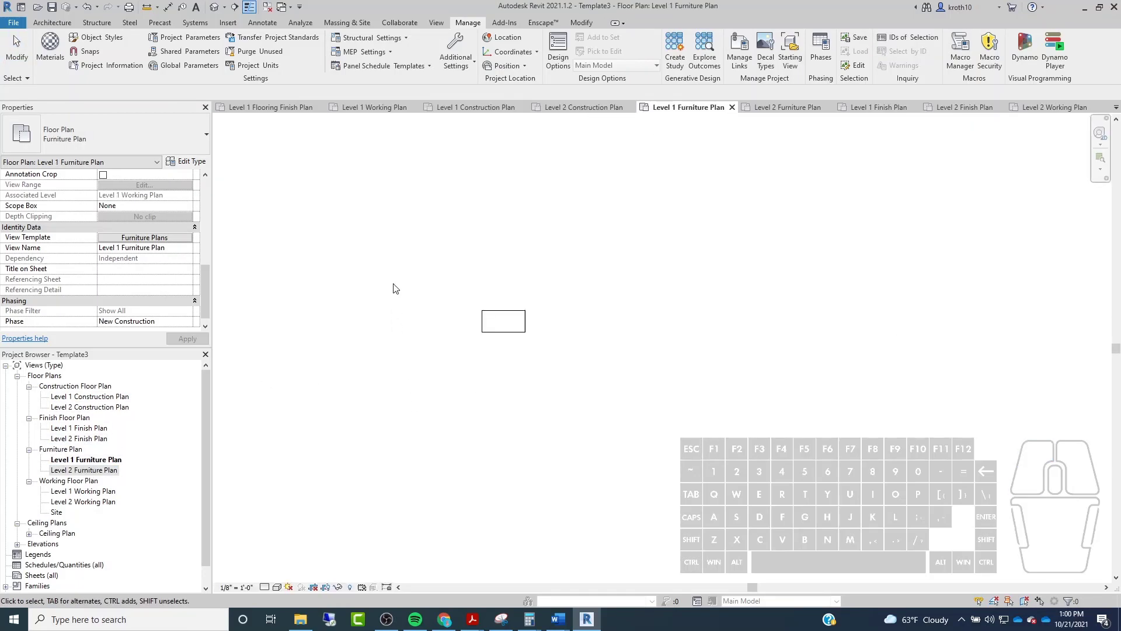
pyautogui.moveTo(400, 256); pyautogui.dragTo(631, 412)
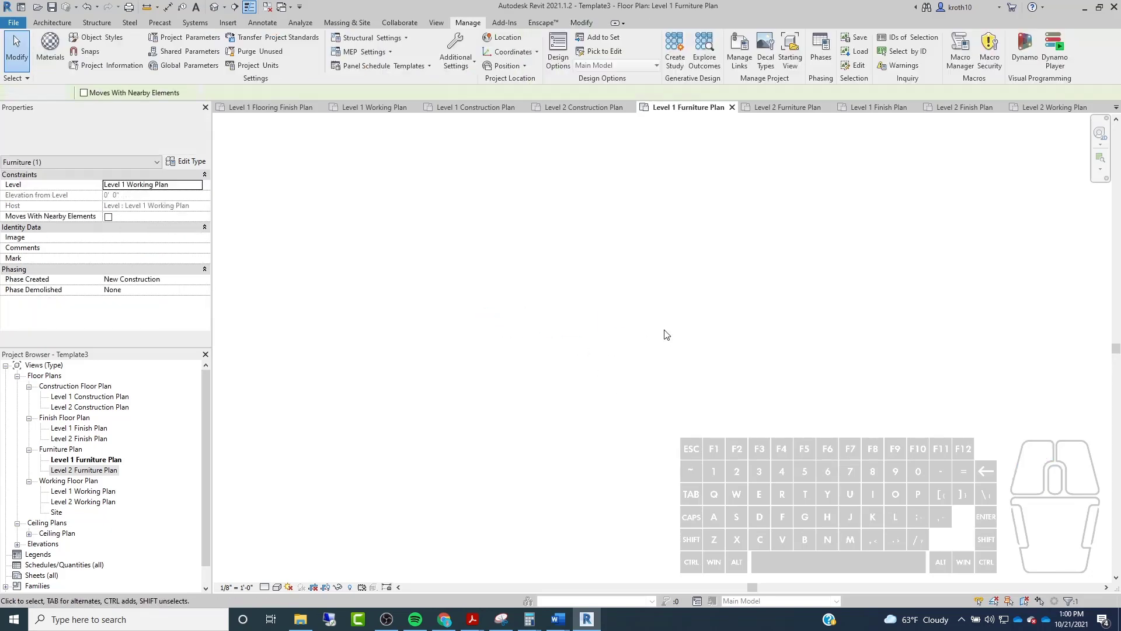
pyautogui.press('Escape')
# Check the Level 2 Furniture Plan, Level 1 Working Plan and Level 2 Working Plan views for leftover elements.
pyautogui.doubleClick(69, 471)
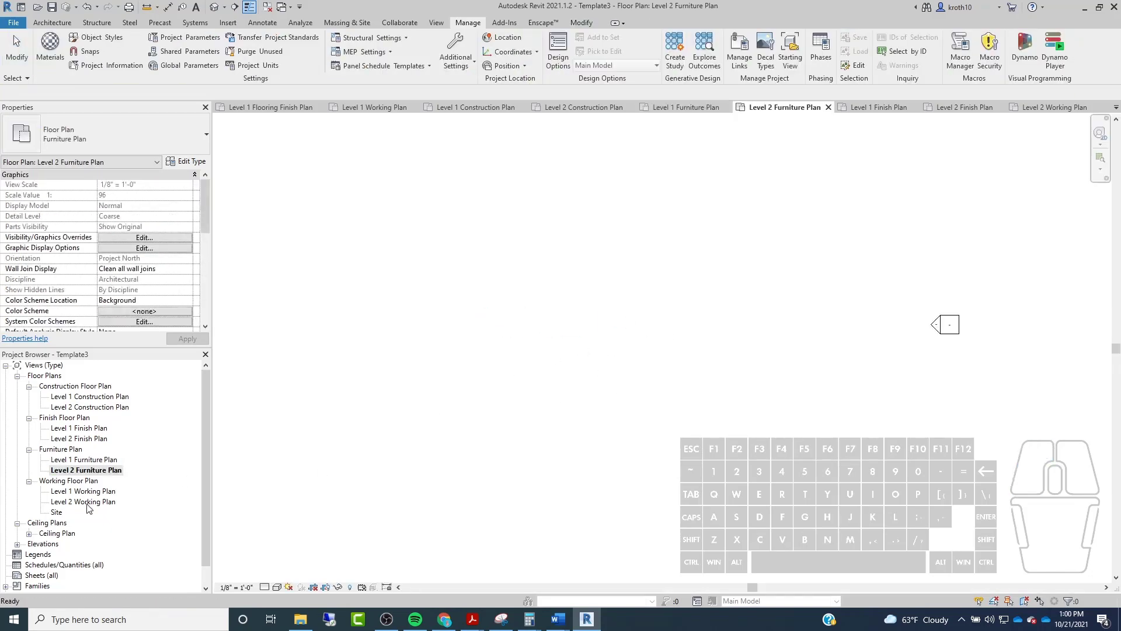
pyautogui.doubleClick(89, 492)
pyautogui.doubleClick(92, 502)
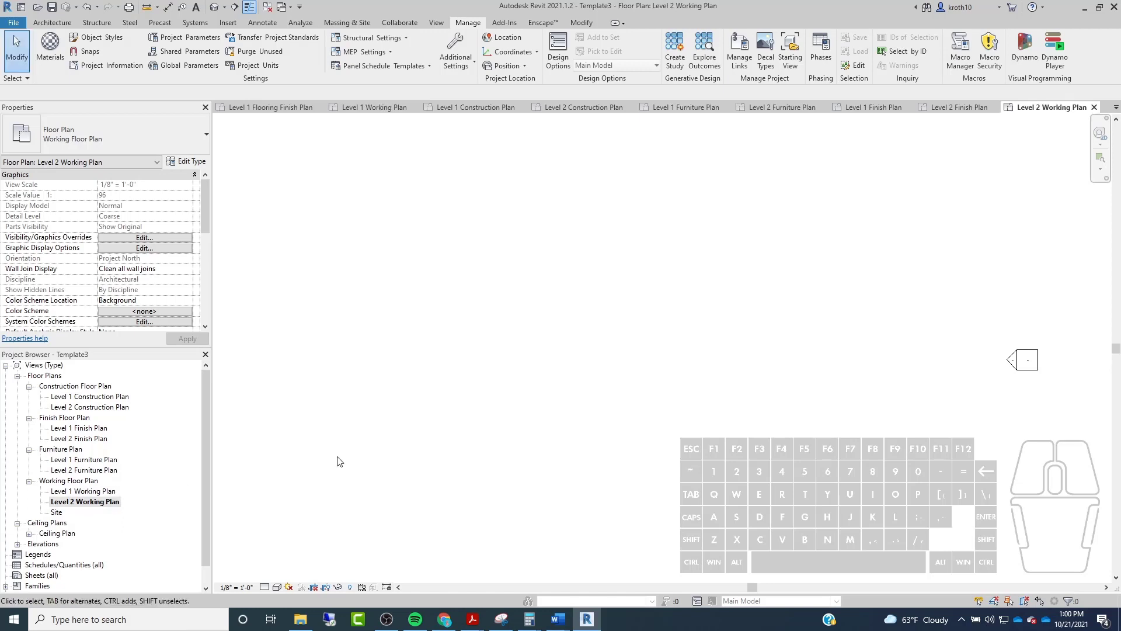
pyautogui.scroll(-3, 451, 376)
# Collapse the Construction Floor Plan, Finish Floor Plan and Furniture Plan groups in the project's view list.
pyautogui.click(29, 386)
pyautogui.click(29, 396)
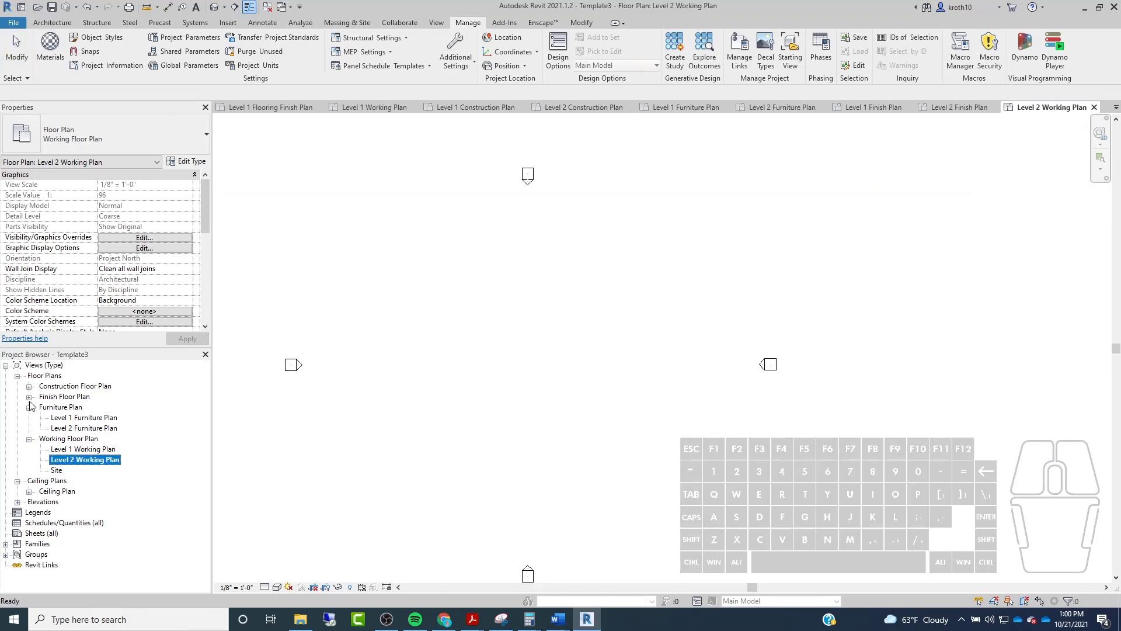
pyautogui.click(29, 407)
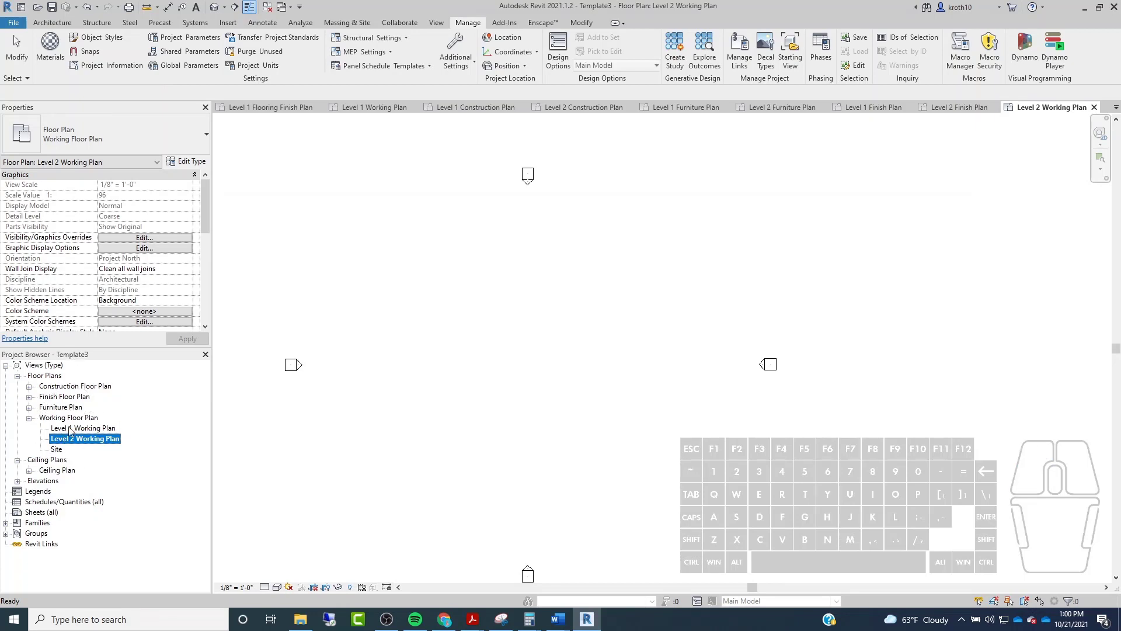
pyautogui.moveTo(604, 263); pyautogui.dragTo(628, 235, button='middle')
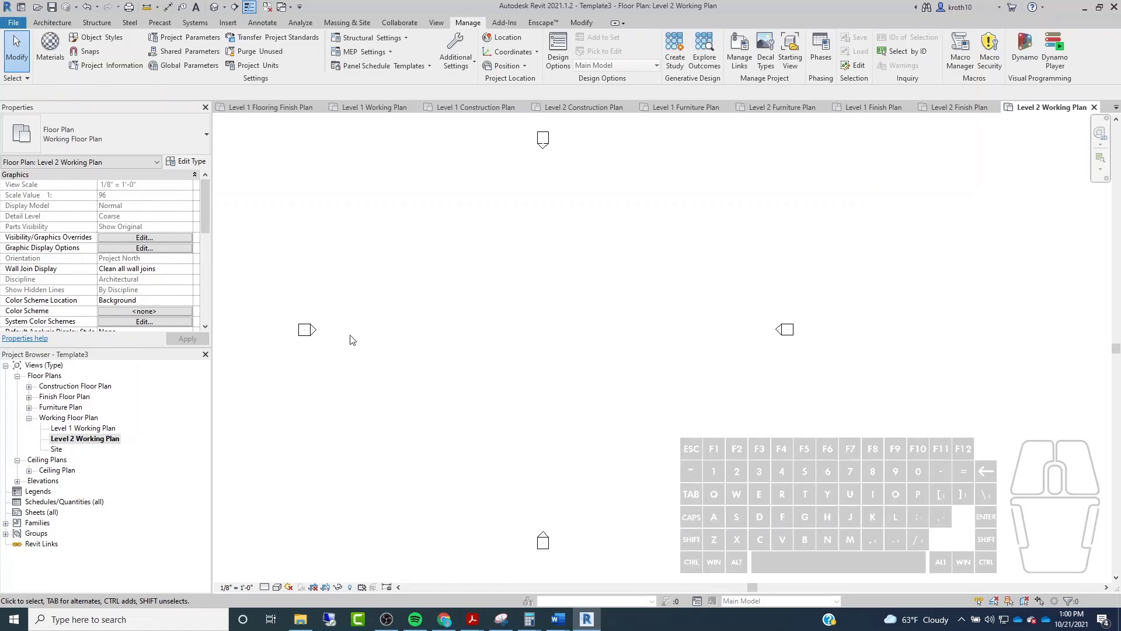
# Expand the building elevations and open the East elevation view.
pyautogui.click(18, 480)
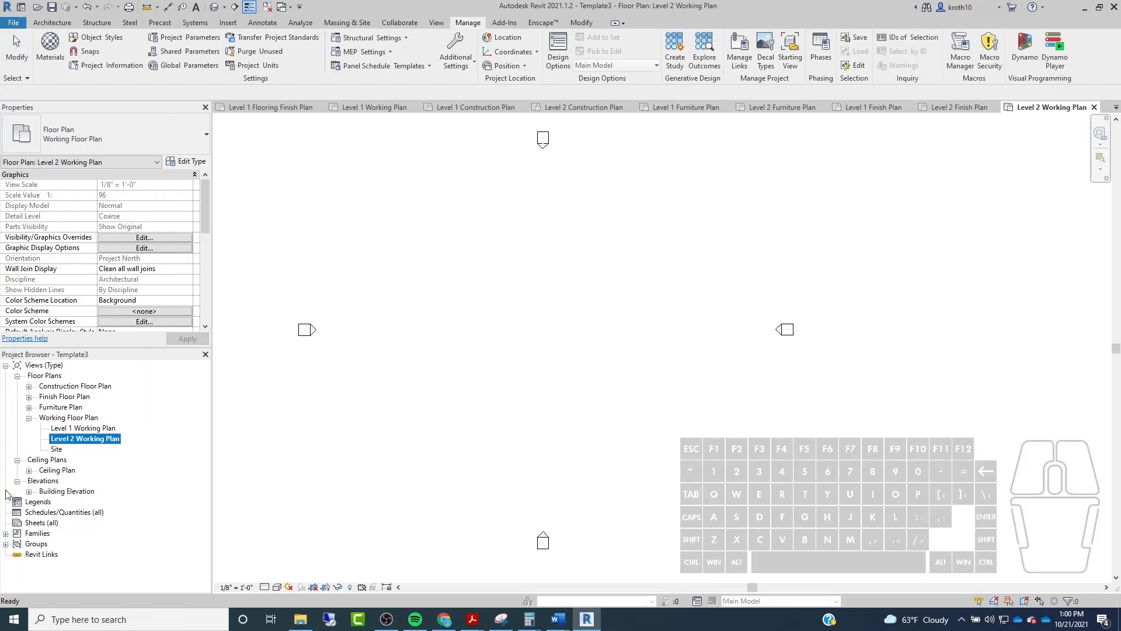
pyautogui.click(29, 491)
pyautogui.doubleClick(57, 503)
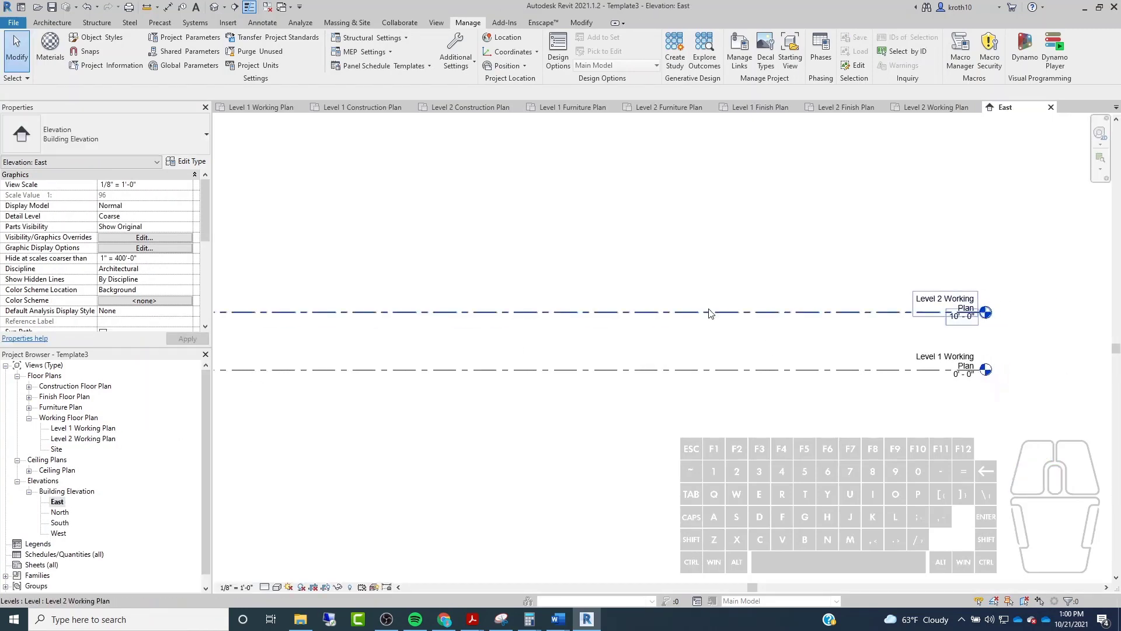
# Copy the Level 2 Working Plan level line 10' upward as a trial level, and delete the copy.
pyautogui.click(713, 312)
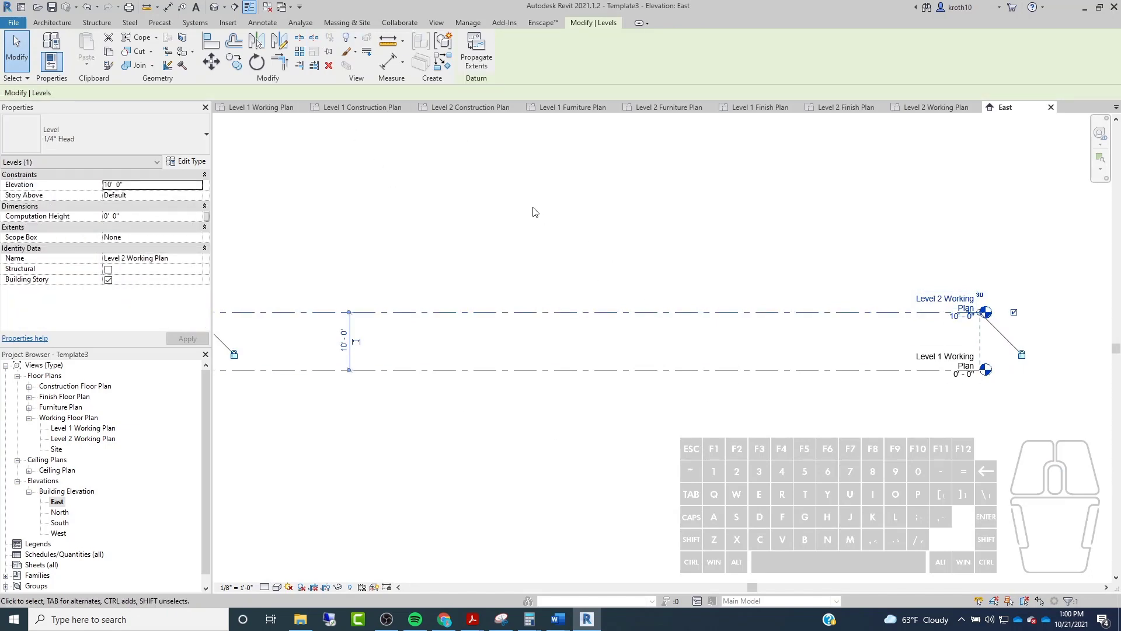
pyautogui.click(233, 61)
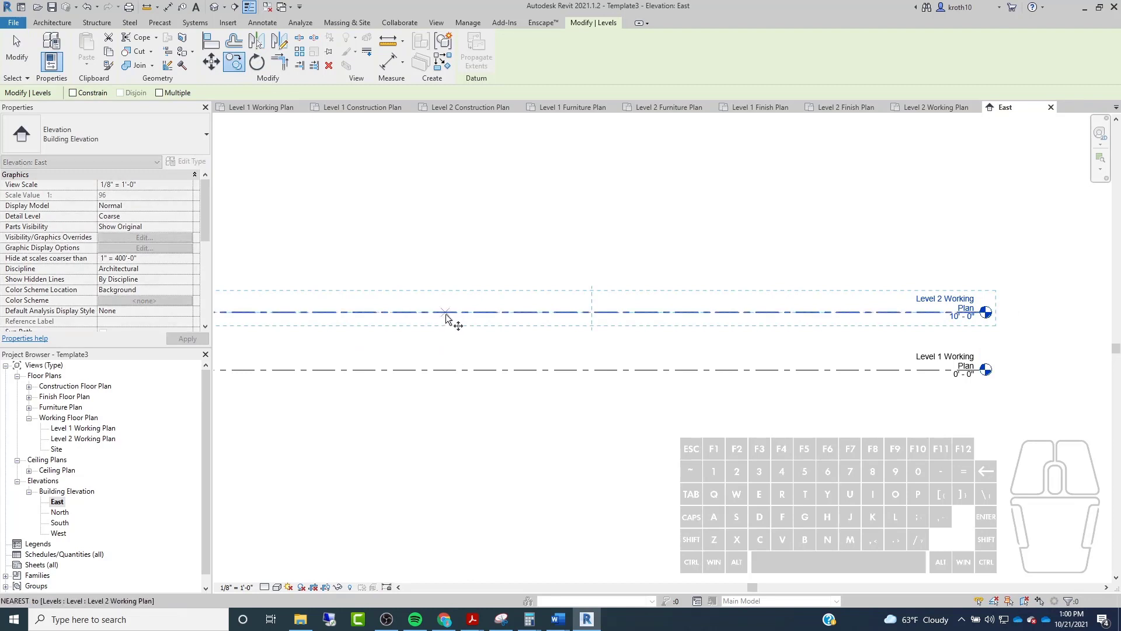
pyautogui.click(446, 313)
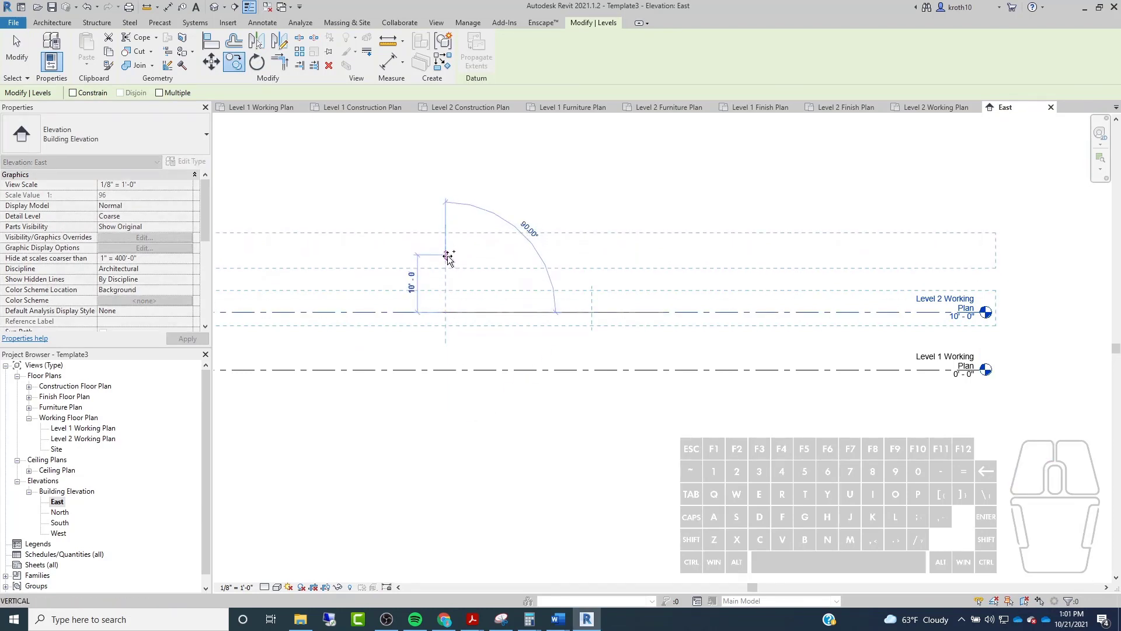
pyautogui.click(446, 256)
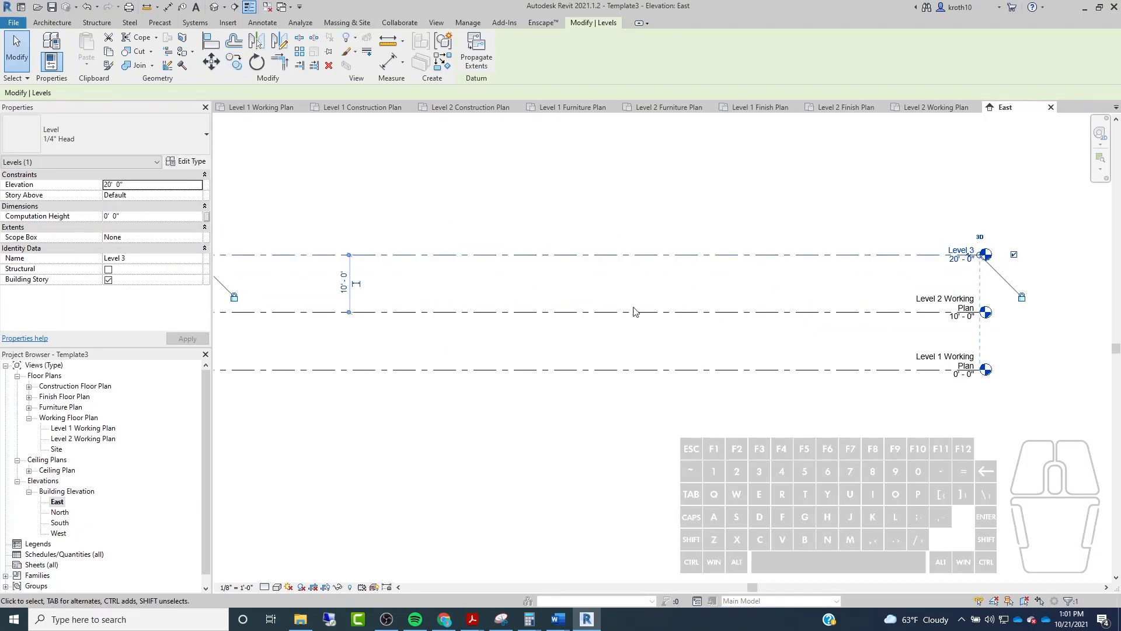
pyautogui.click(646, 186)
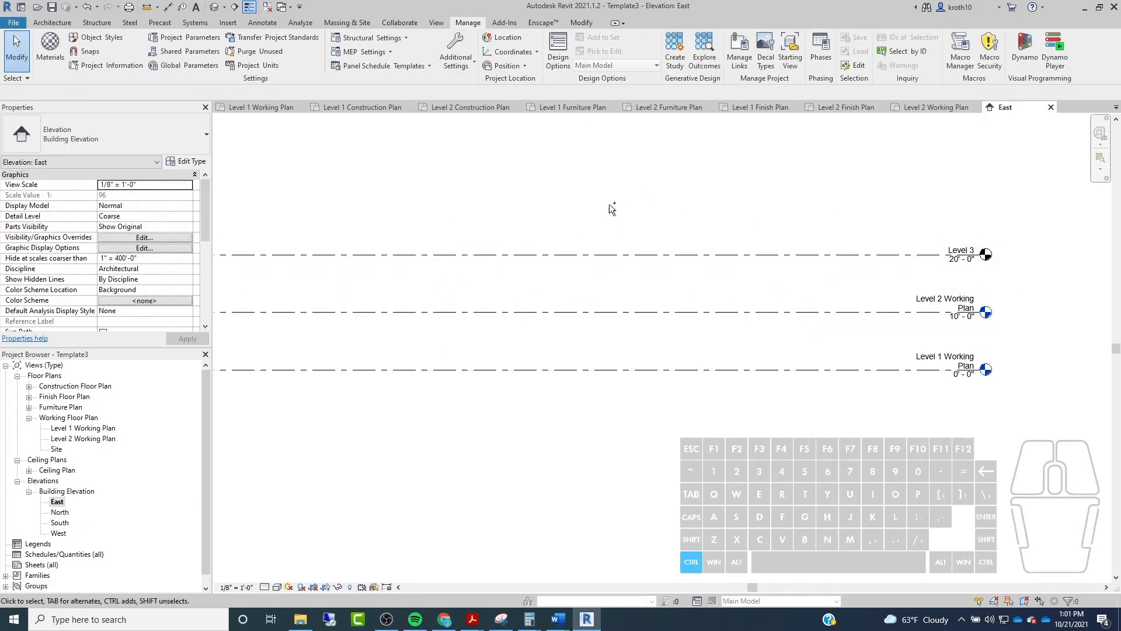
pyautogui.moveTo(719, 200); pyautogui.dragTo(656, 277)
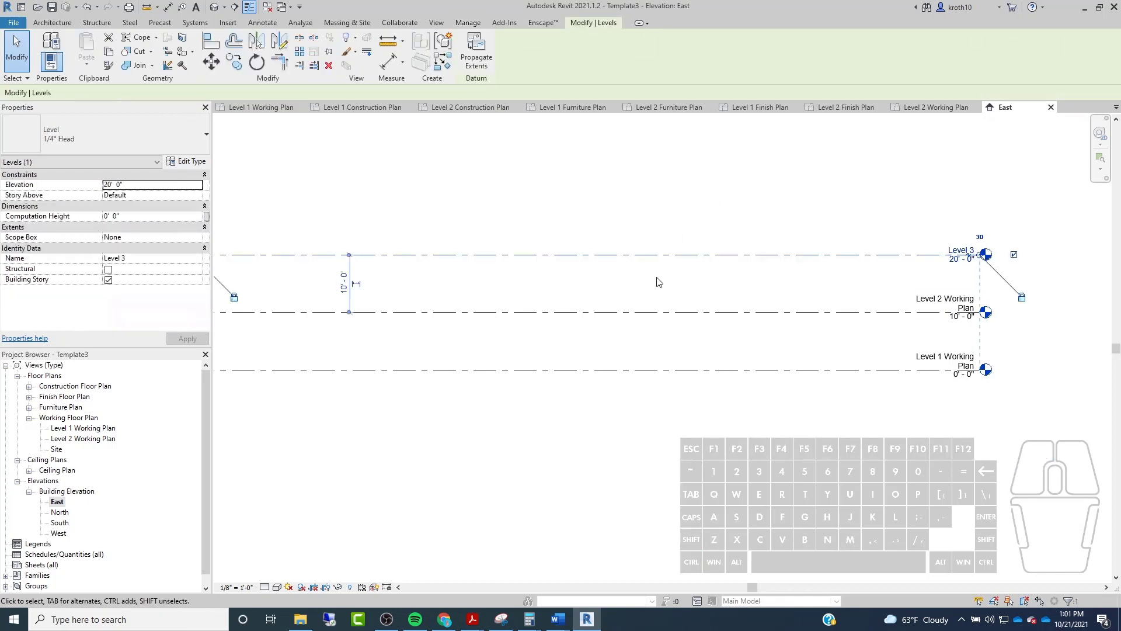
pyautogui.press('Delete')
# Rename the Level 2 Working Plan level as Level 2 in the East elevation, without renaming the corresponding views.
pyautogui.moveTo(861, 319); pyautogui.dragTo(651, 277, button='middle')
pyautogui.scroll(4, 789, 262)
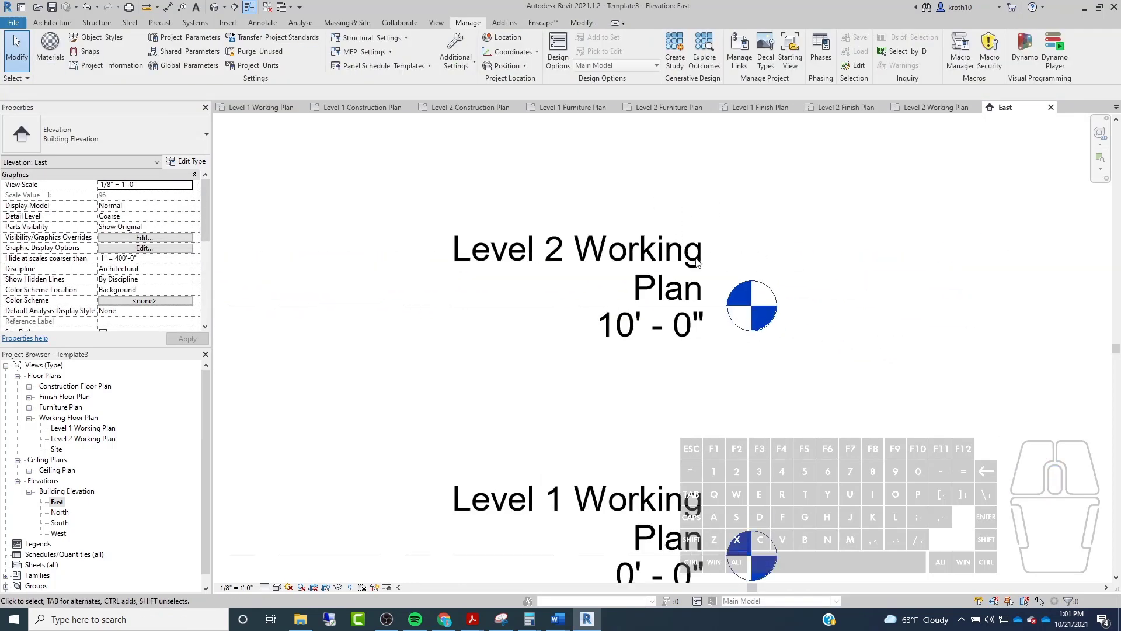
pyautogui.click(669, 248)
pyautogui.click(669, 248)
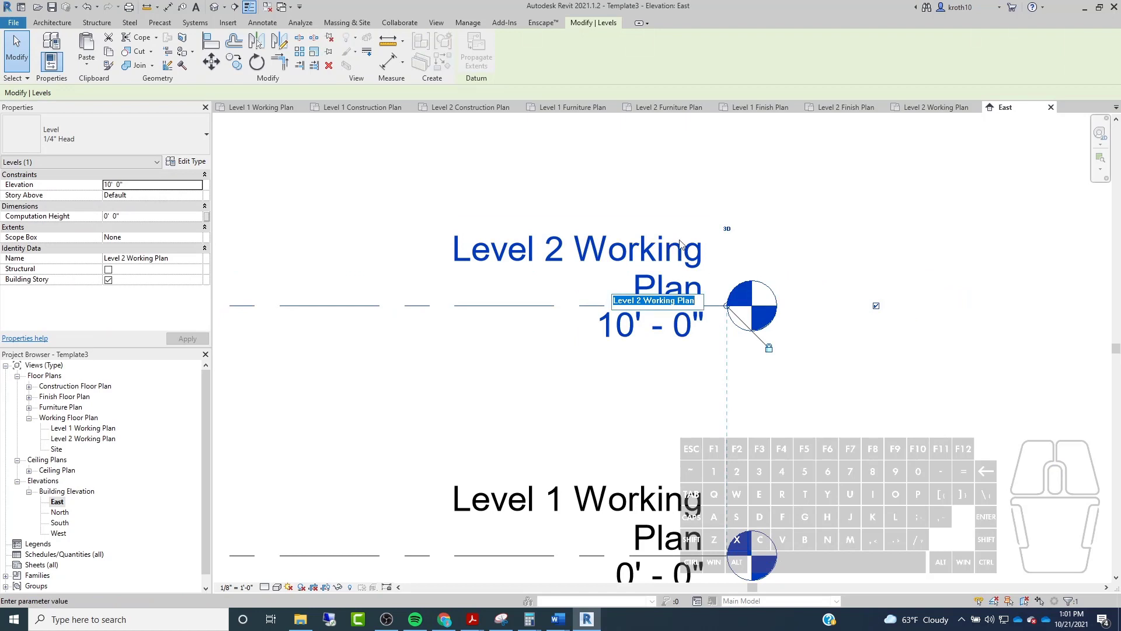
pyautogui.click(631, 285)
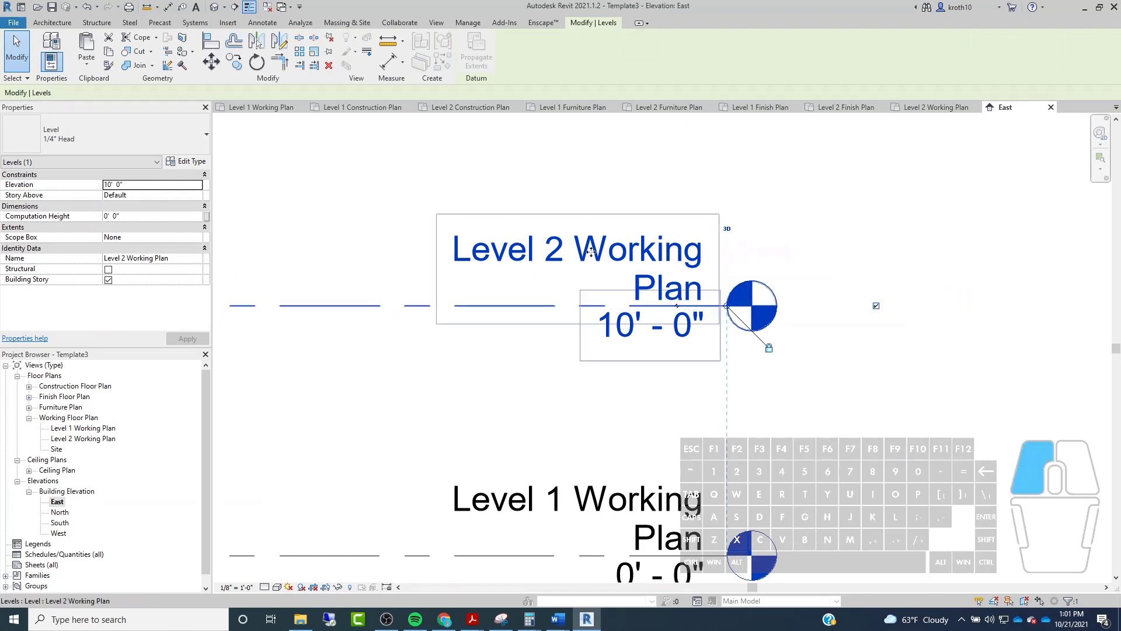
pyautogui.doubleClick(600, 243)
pyautogui.click(603, 247)
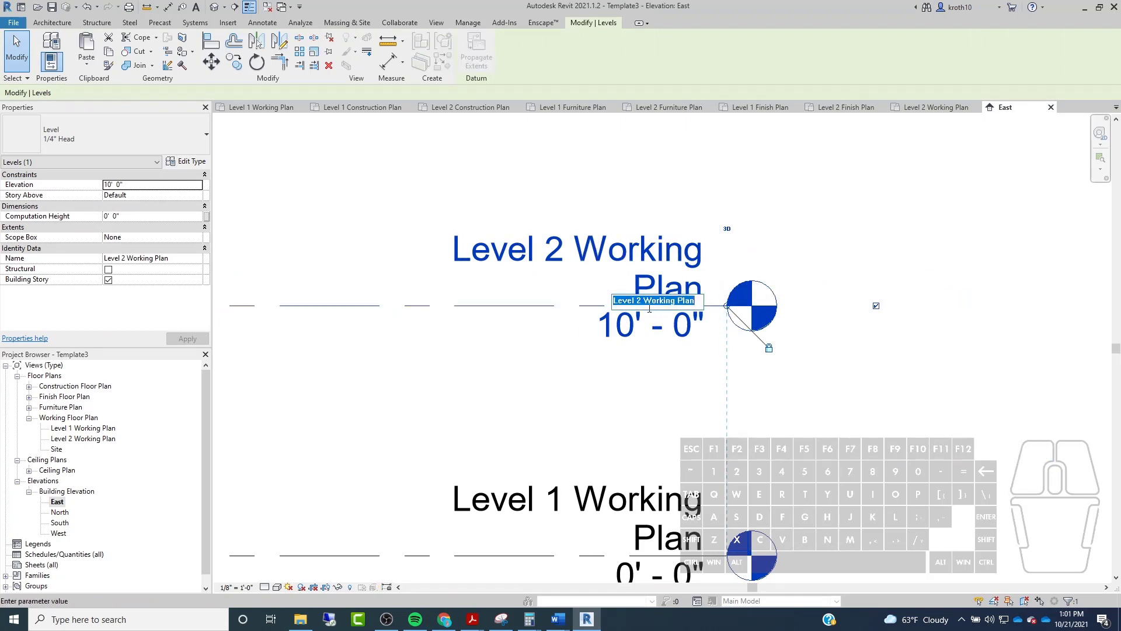
pyautogui.moveTo(644, 301); pyautogui.dragTo(724, 301)
pyautogui.press('BackSpace')
pyautogui.click(834, 244)
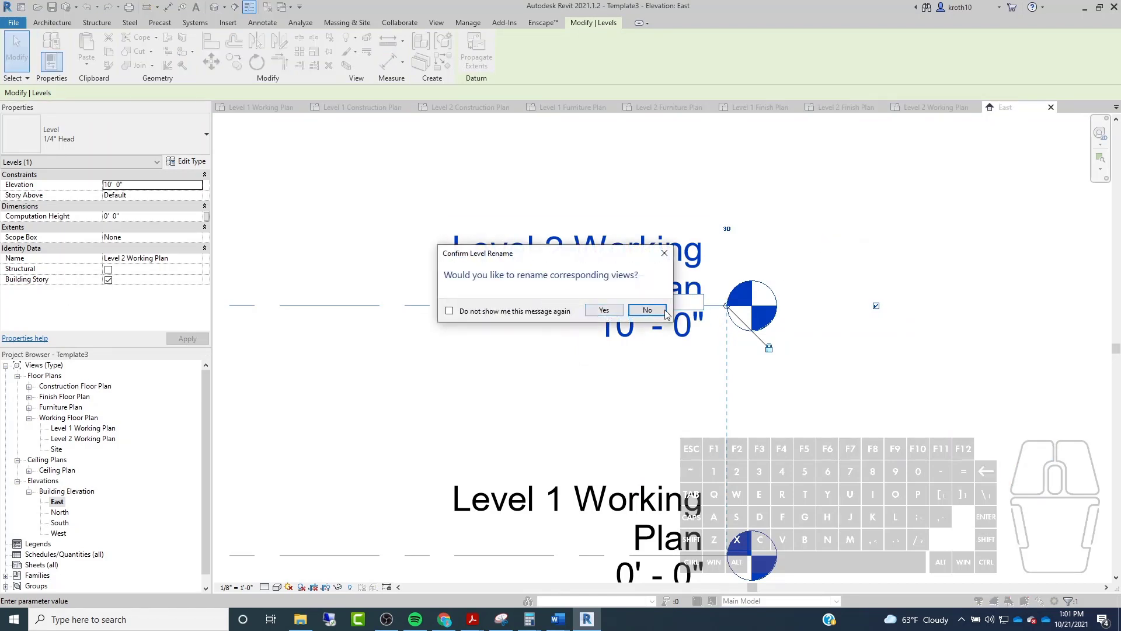
pyautogui.moveTo(591, 253); pyautogui.dragTo(417, 125)
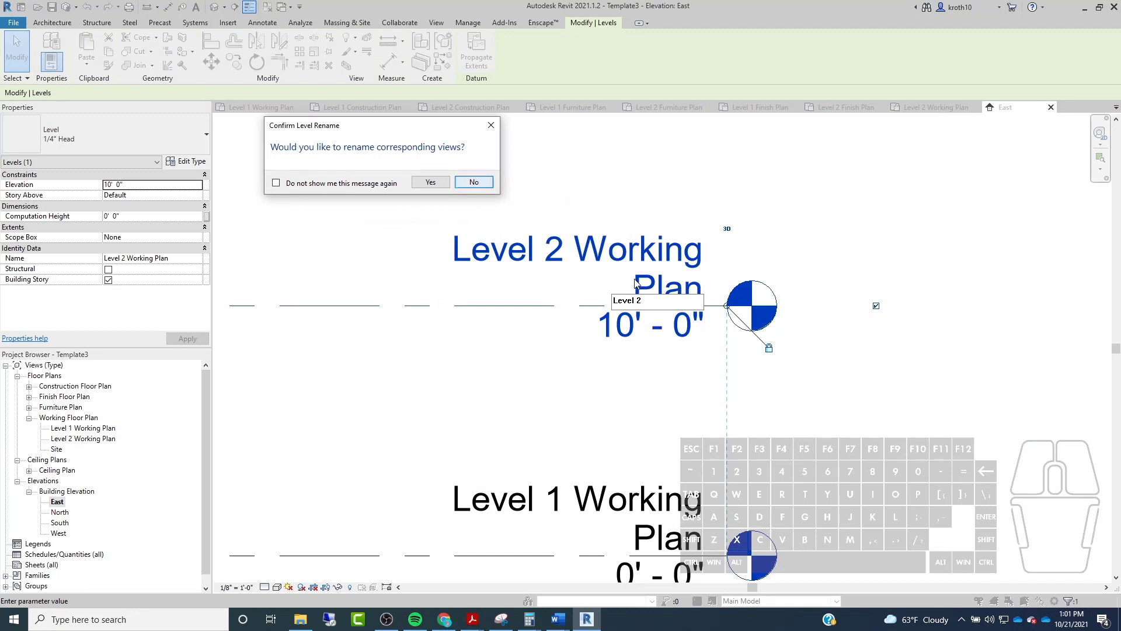
pyautogui.click(474, 182)
pyautogui.click(520, 170)
pyautogui.scroll(-2, 586, 415)
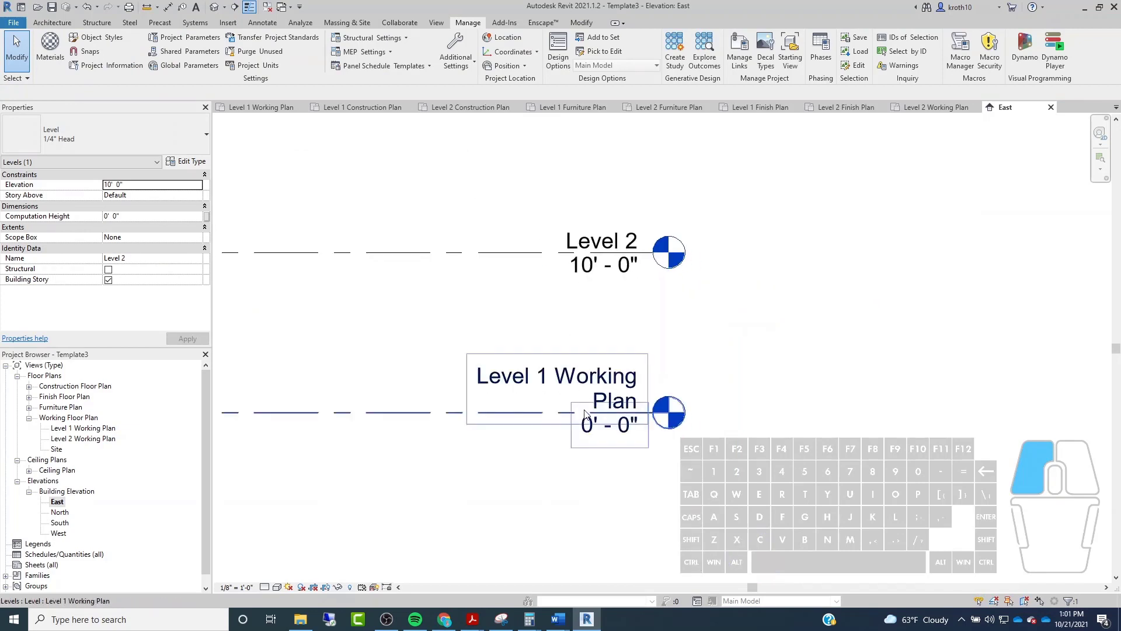
# Rename the Level 1 Working Plan level as Level 1, declining to rename the corresponding views.
pyautogui.click(610, 379)
pyautogui.click(592, 376)
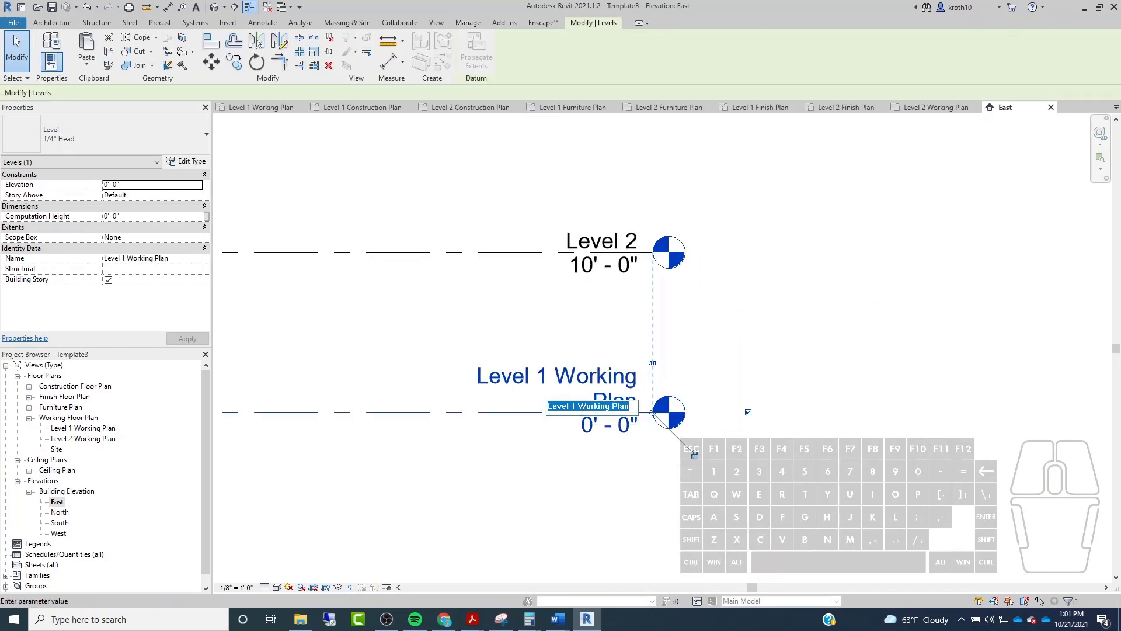
pyautogui.moveTo(576, 407); pyautogui.dragTo(632, 407)
pyautogui.press('BackSpace')
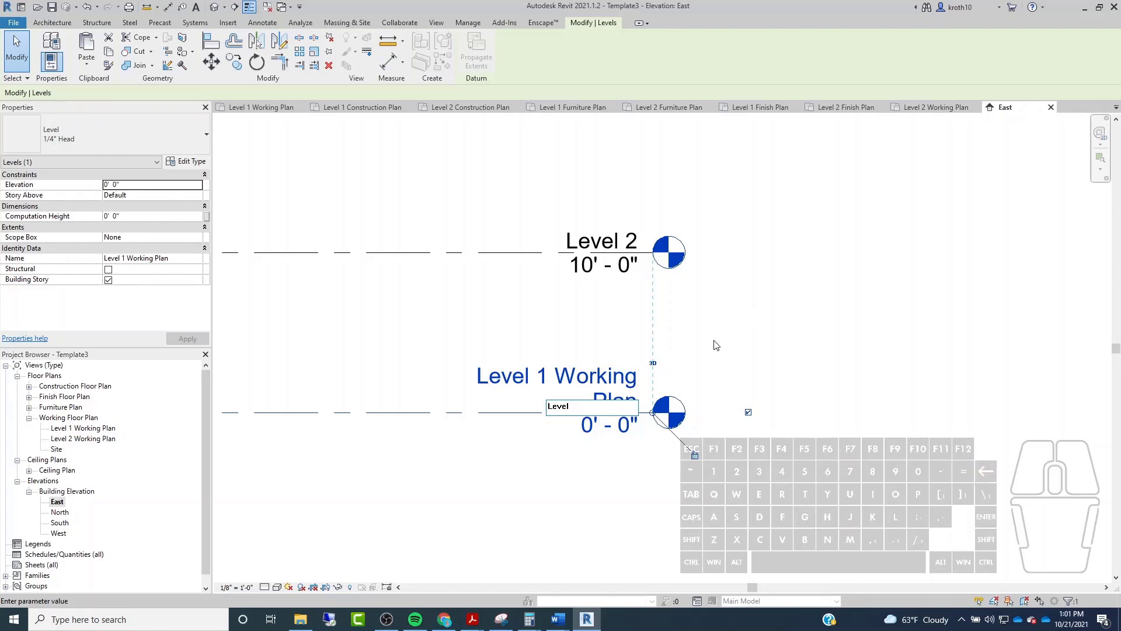
pyautogui.write('1')
pyautogui.press('Return')
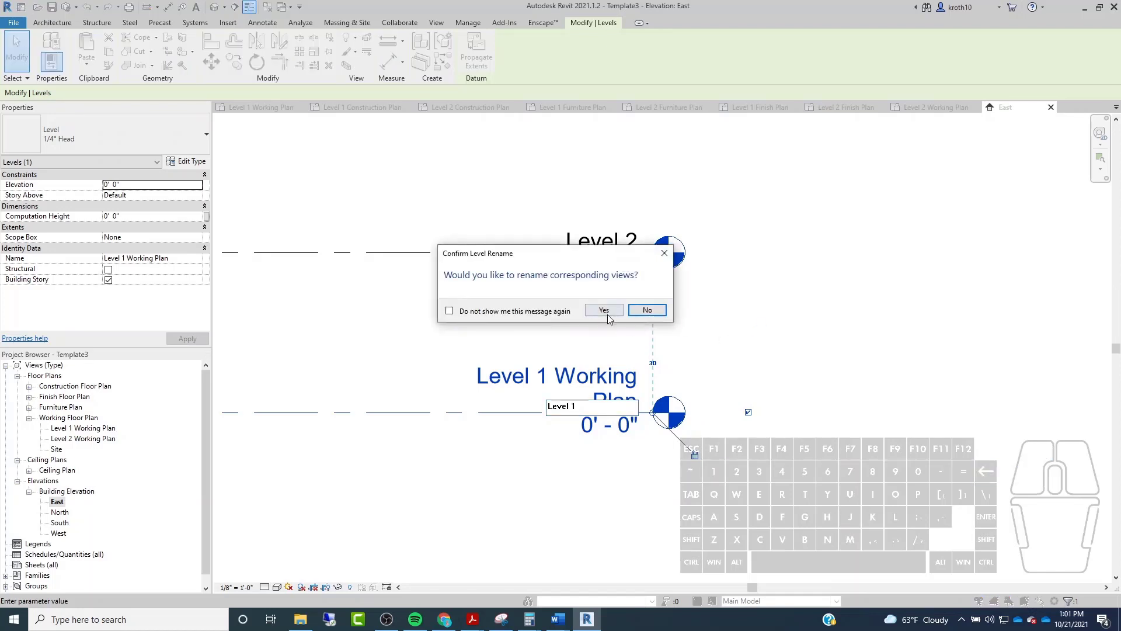
pyautogui.click(650, 309)
pyautogui.click(814, 309)
pyautogui.moveTo(389, 281); pyautogui.dragTo(740, 268, button='middle')
pyautogui.scroll(-3, 719, 259)
pyautogui.scroll(1, 733, 266)
pyautogui.scroll(-1, 87, 460)
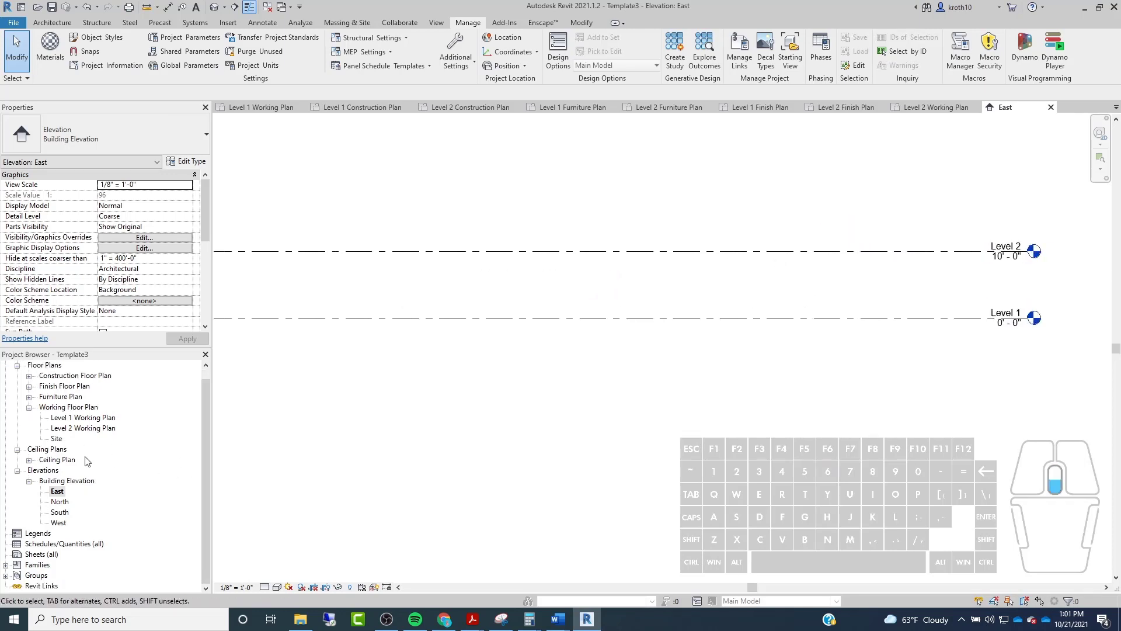
# Collapse the Building Elevation group and the Elevations category in the Project Browser.
pyautogui.scroll(1, 74, 467)
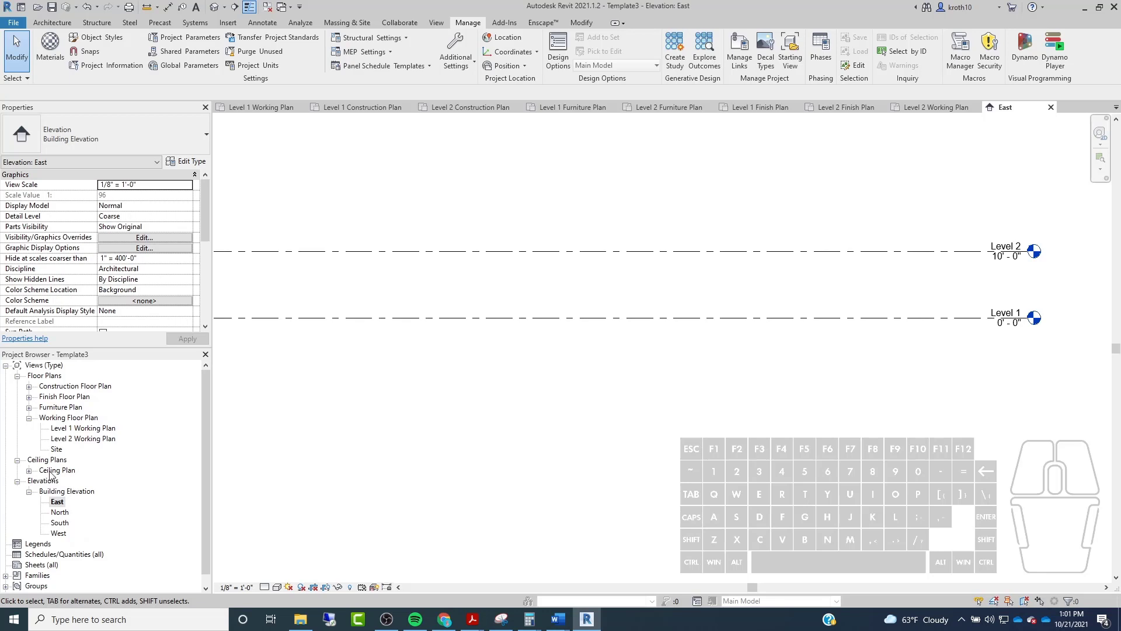
pyautogui.click(47, 502)
pyautogui.click(28, 492)
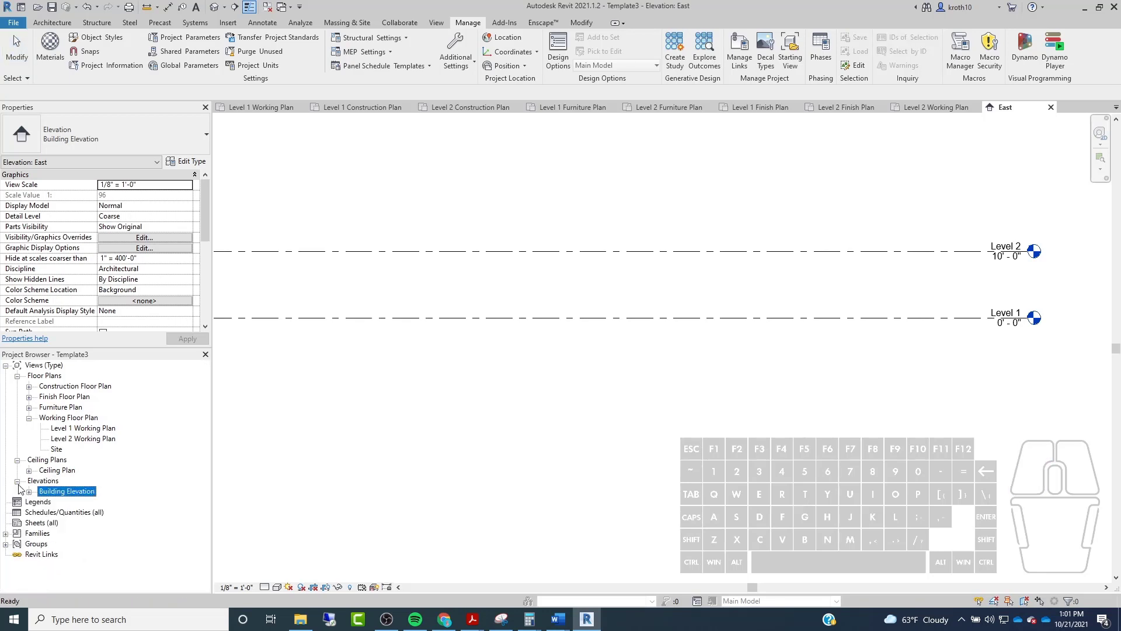
pyautogui.click(17, 482)
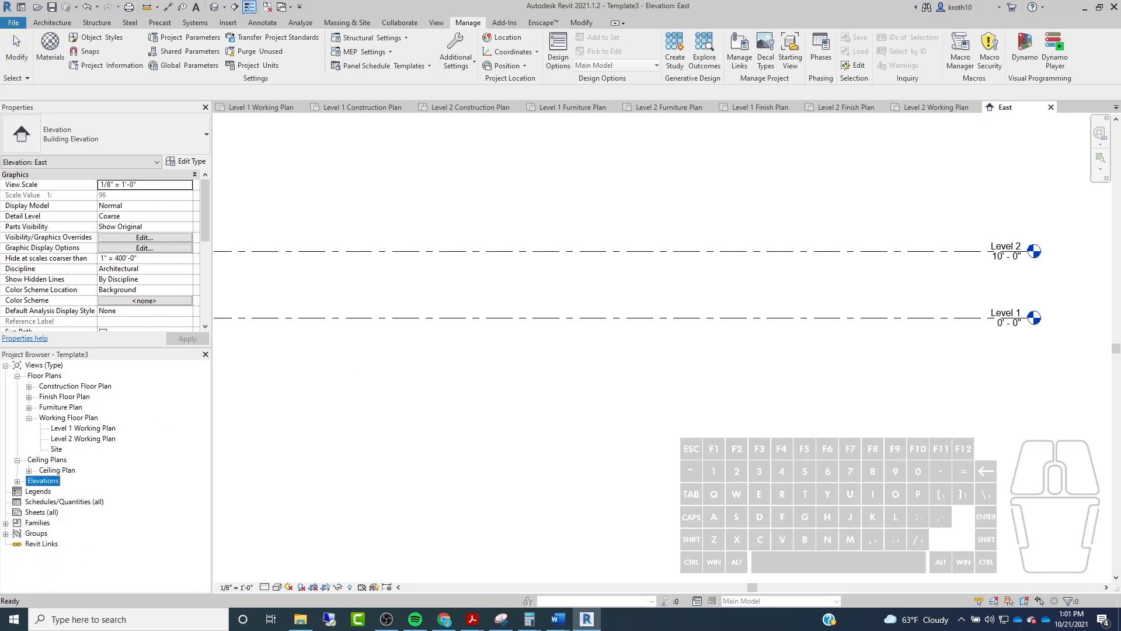
pyautogui.scroll(-2, 533, 390)
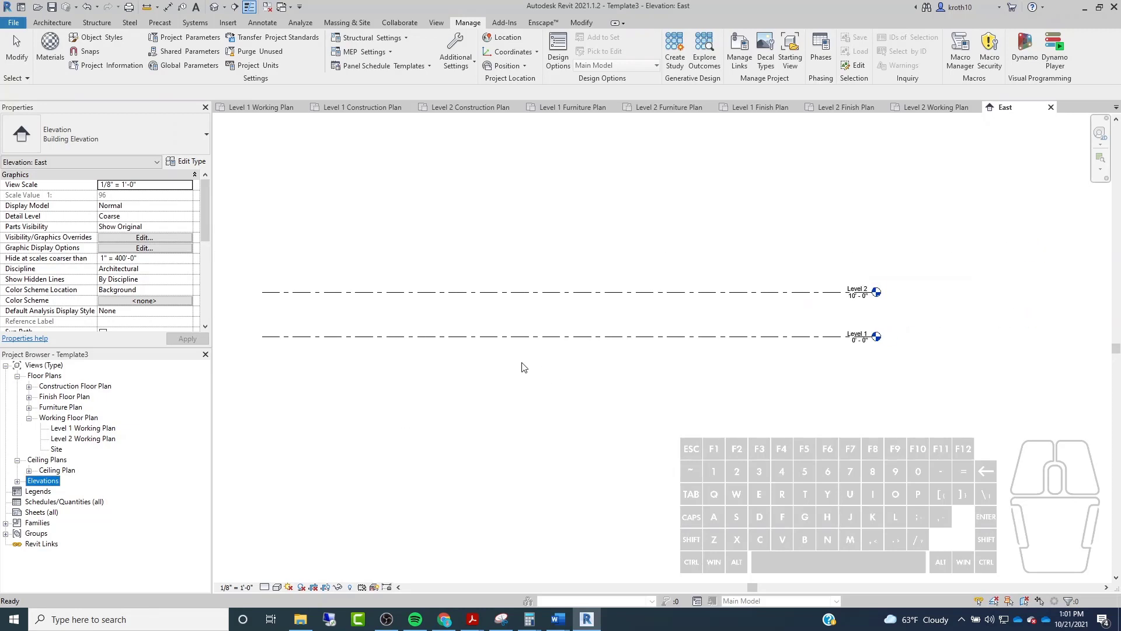
pyautogui.click(383, 338)
pyautogui.click(43, 377)
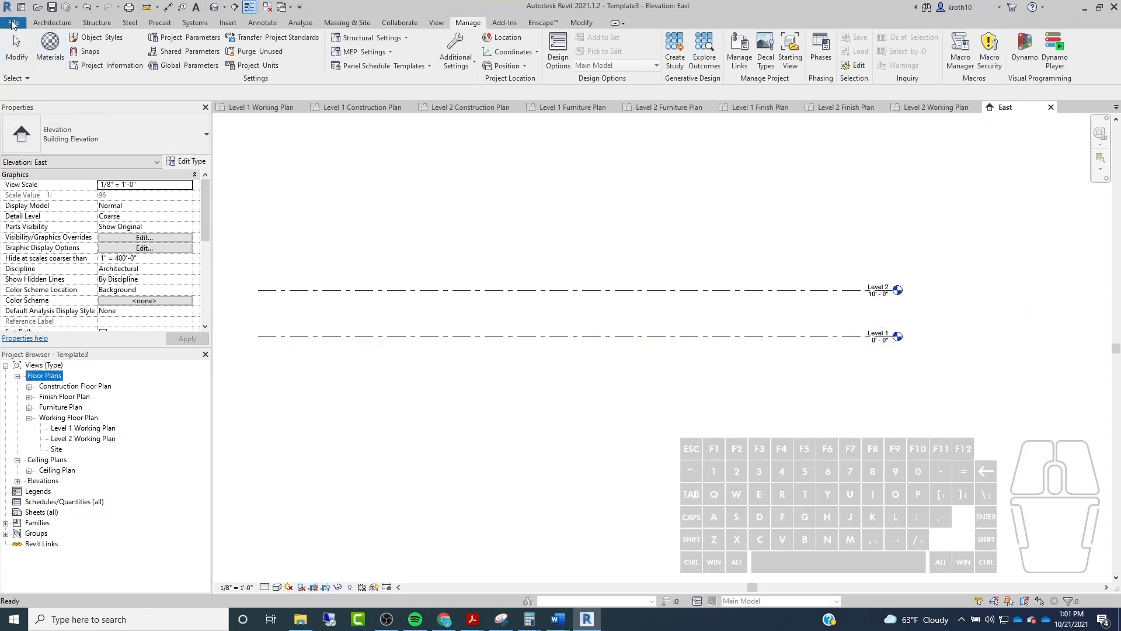
# Start saving the project as a template and set the save location to the Windows (C:) drive.
pyautogui.click(13, 24)
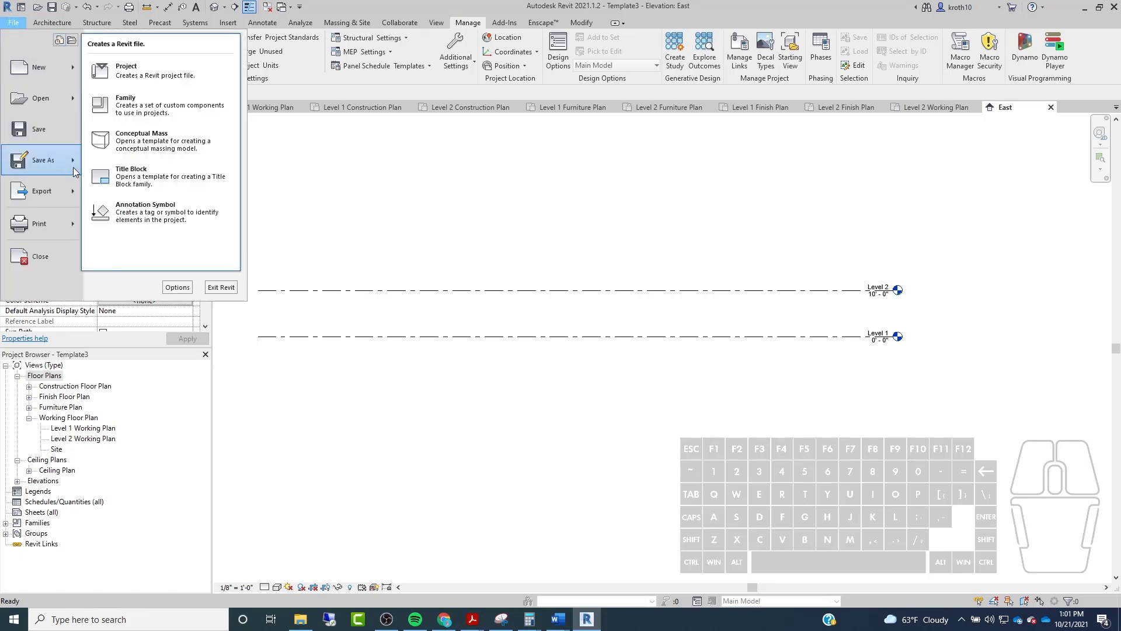
pyautogui.moveTo(74, 166)
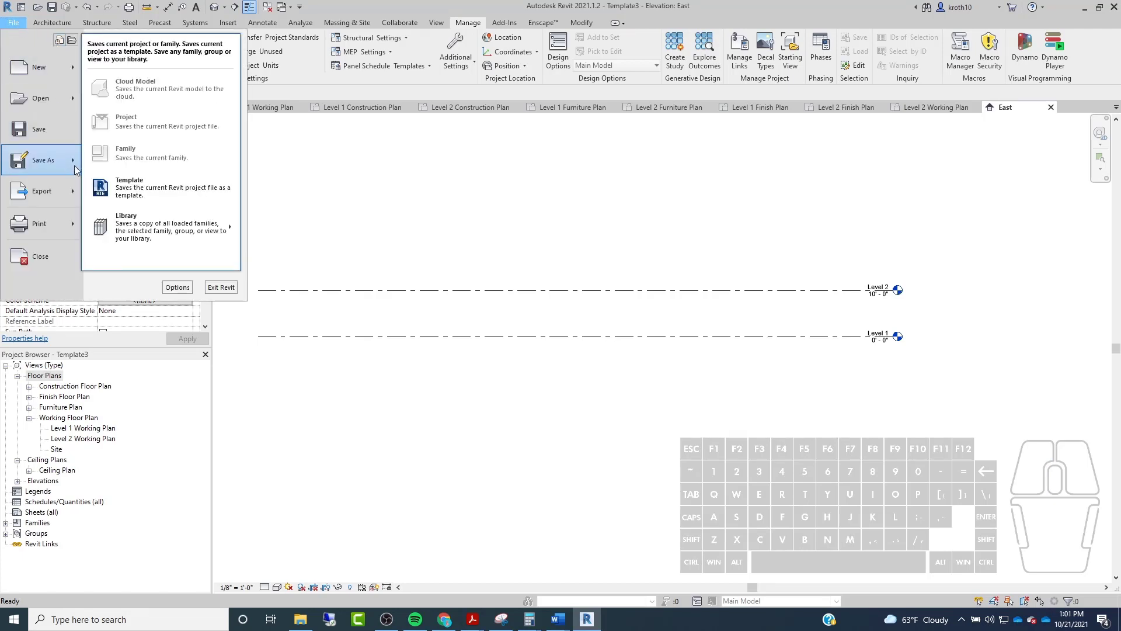
pyautogui.click(140, 192)
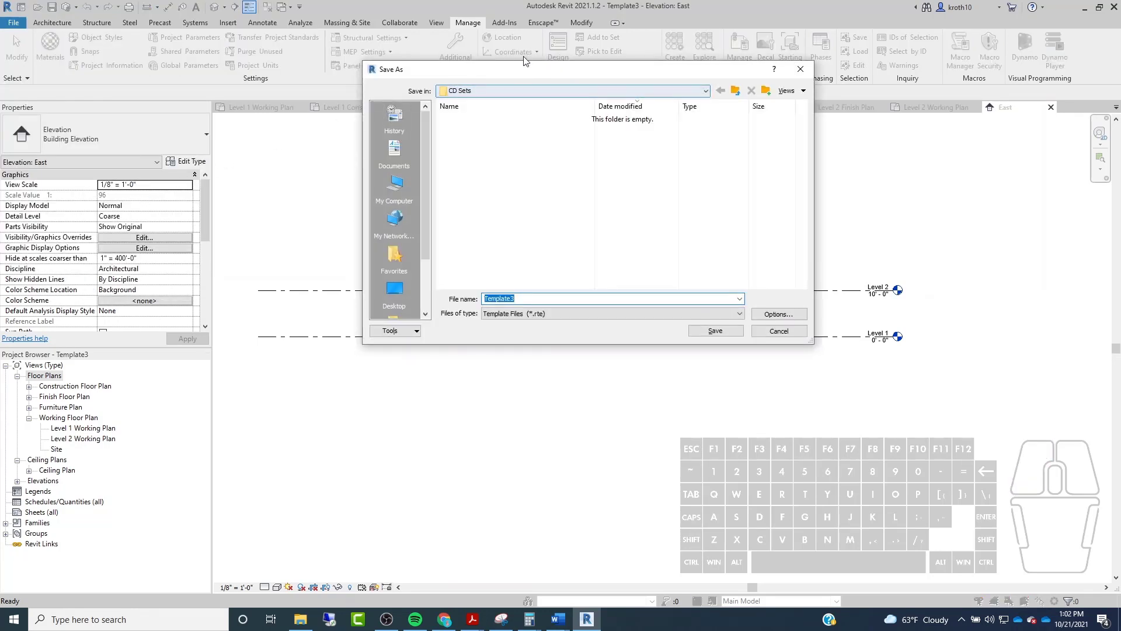
pyautogui.moveTo(526, 71); pyautogui.dragTo(470, 67)
pyautogui.click(441, 87)
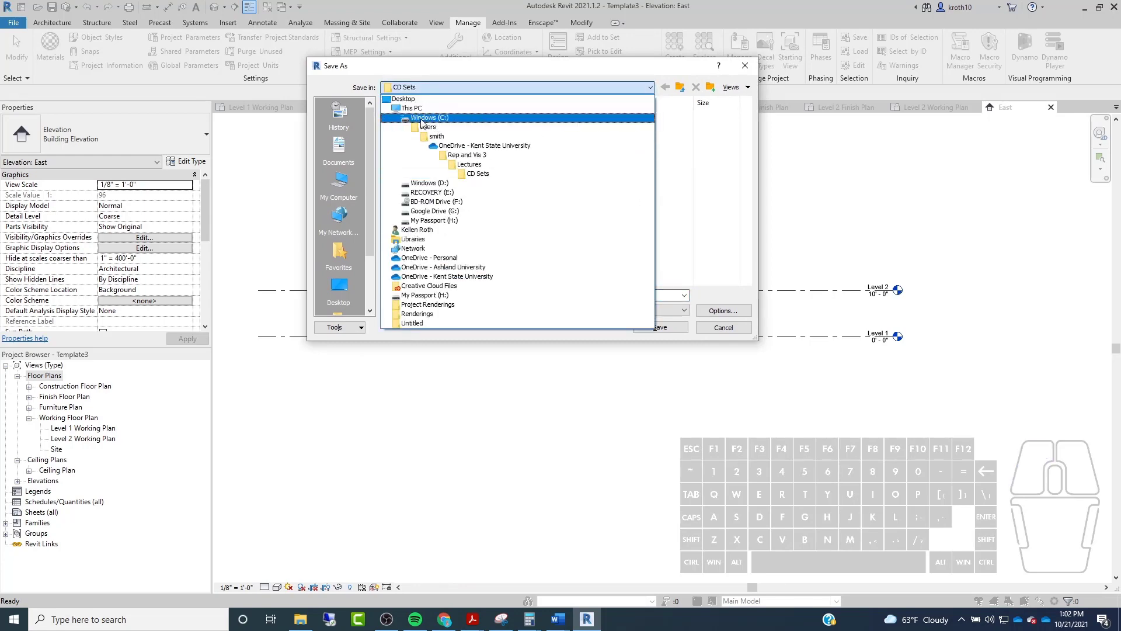
pyautogui.click(430, 119)
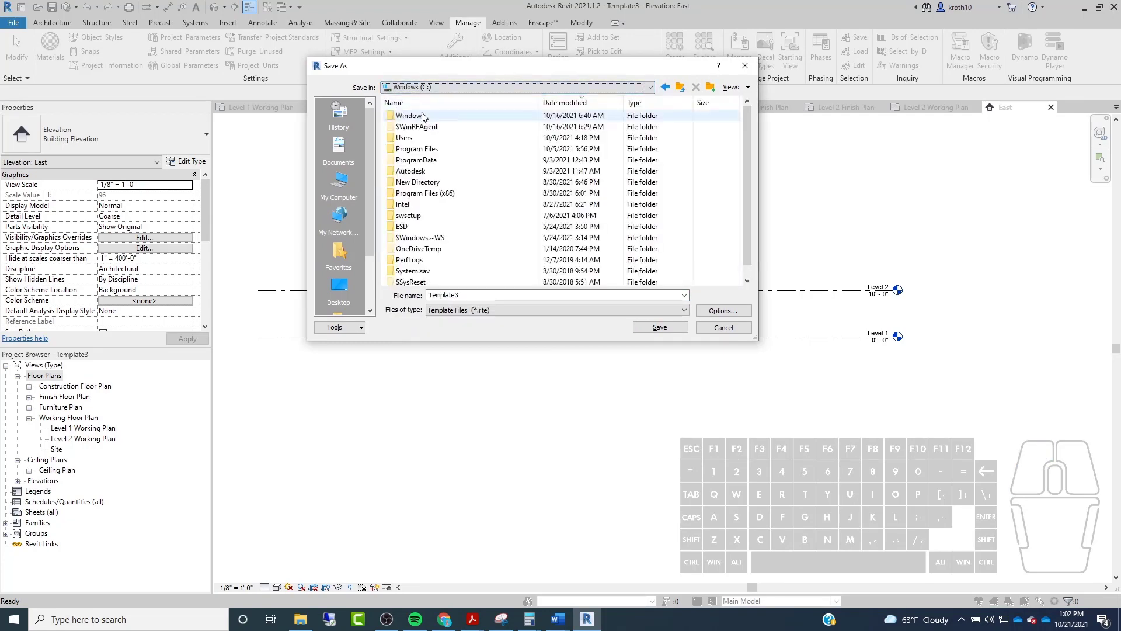
# Browse to ProgramData > Autodesk > RVT 2021 > Templates > English-Imperial, and return to the Windows (C:) drive.
pyautogui.click(441, 160)
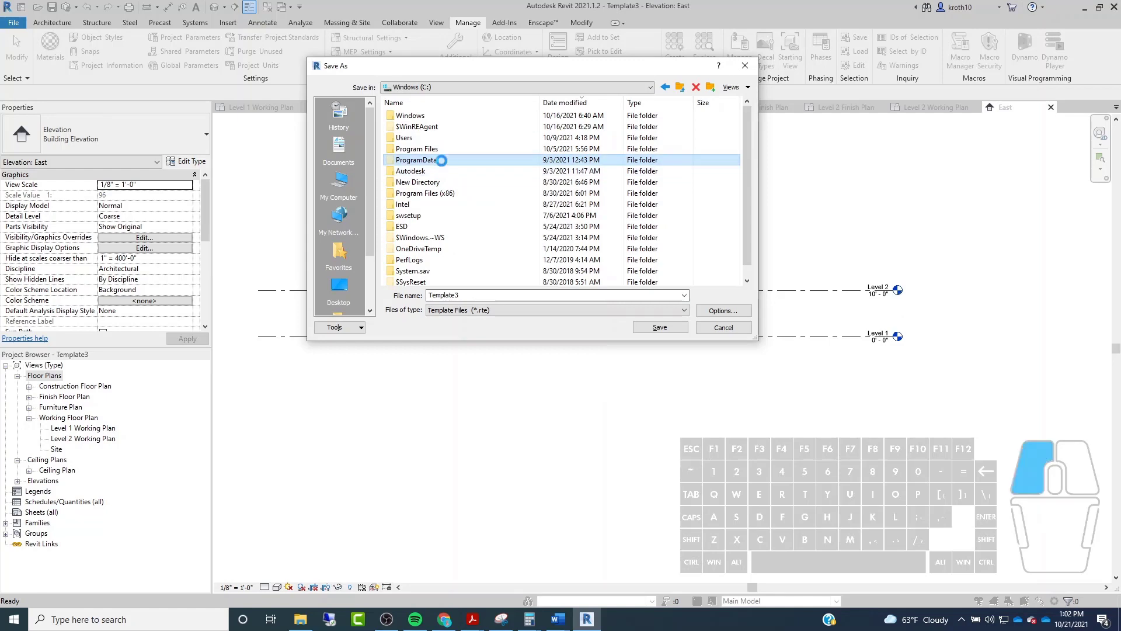
pyautogui.doubleClick(441, 160)
pyautogui.scroll(-5, 425, 145)
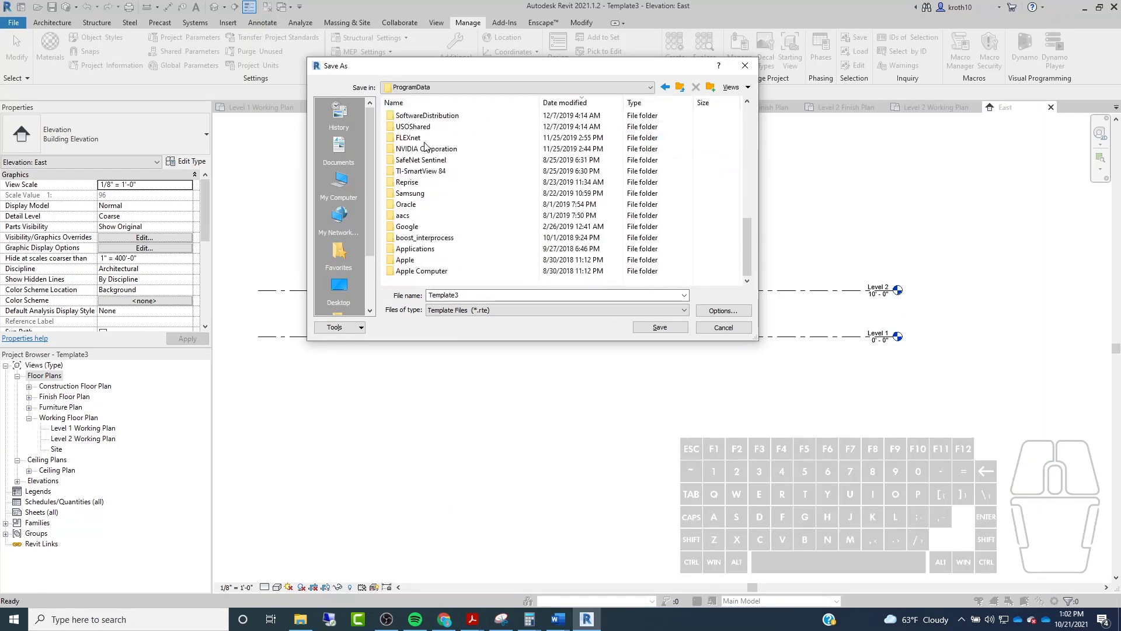
pyautogui.scroll(5, 425, 146)
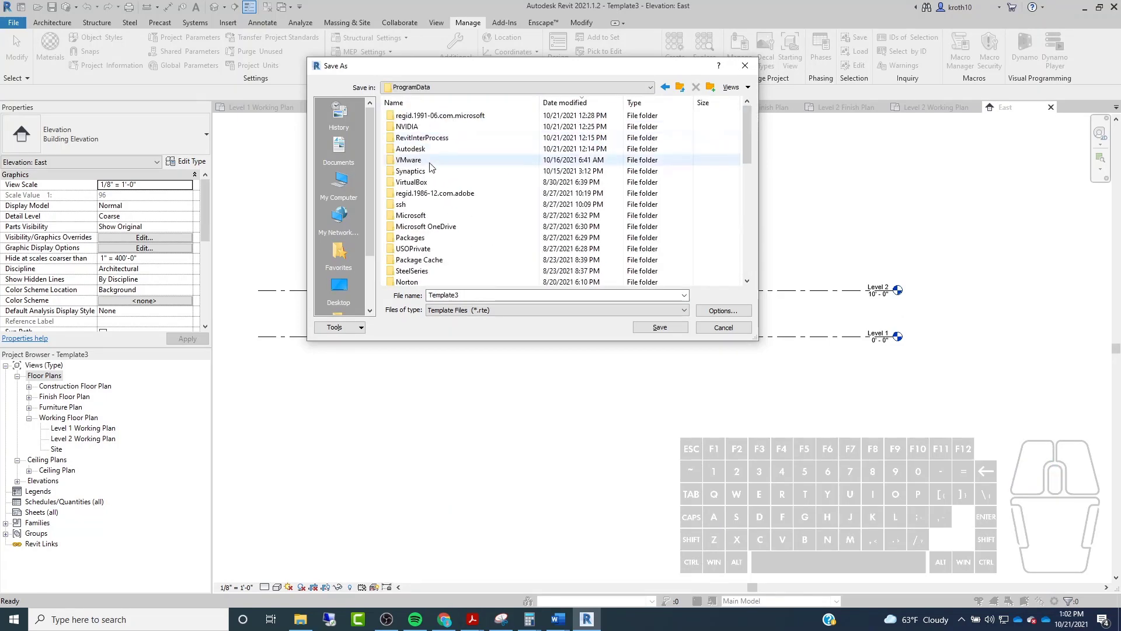
pyautogui.click(430, 151)
pyautogui.doubleClick(431, 154)
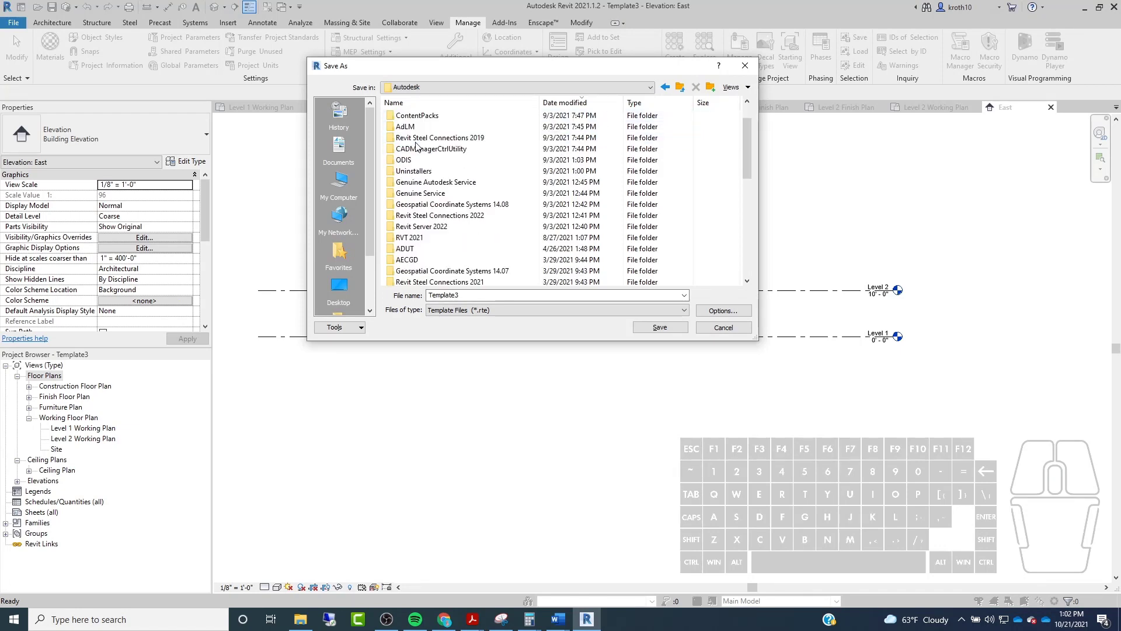
pyautogui.click(418, 139)
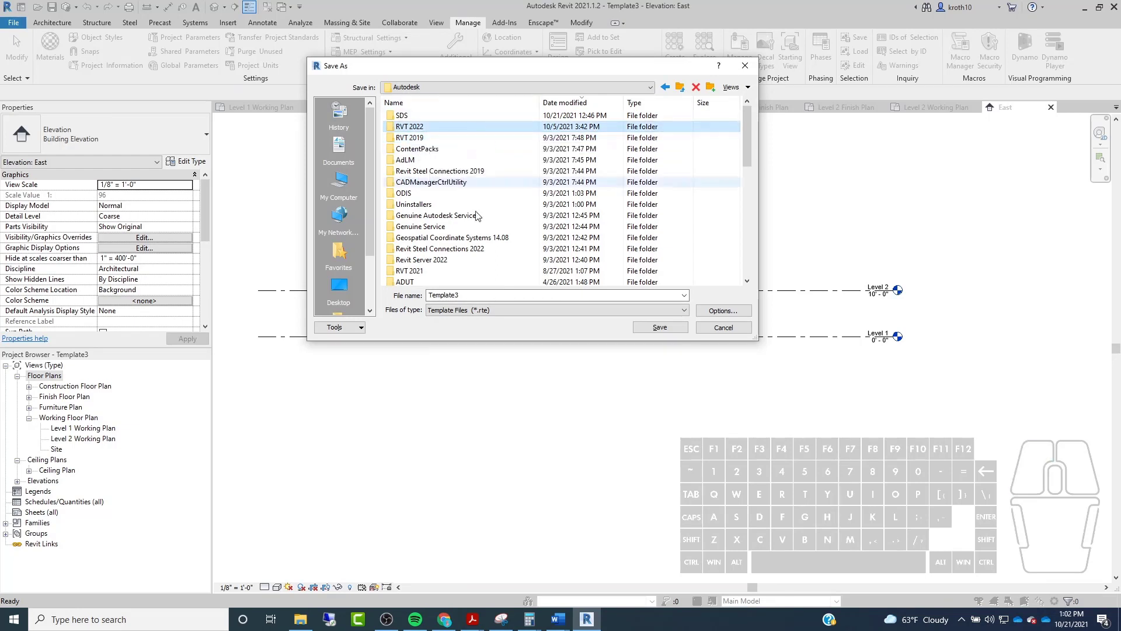
pyautogui.scroll(-2, 461, 145)
pyautogui.doubleClick(420, 204)
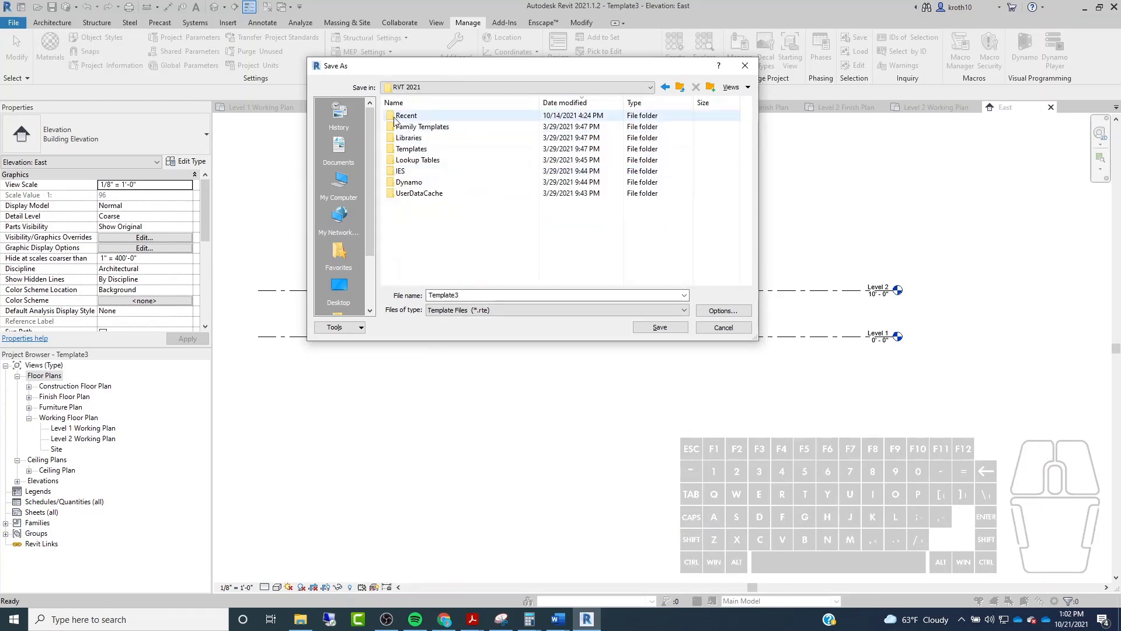
pyautogui.doubleClick(416, 149)
pyautogui.scroll(-5, 425, 131)
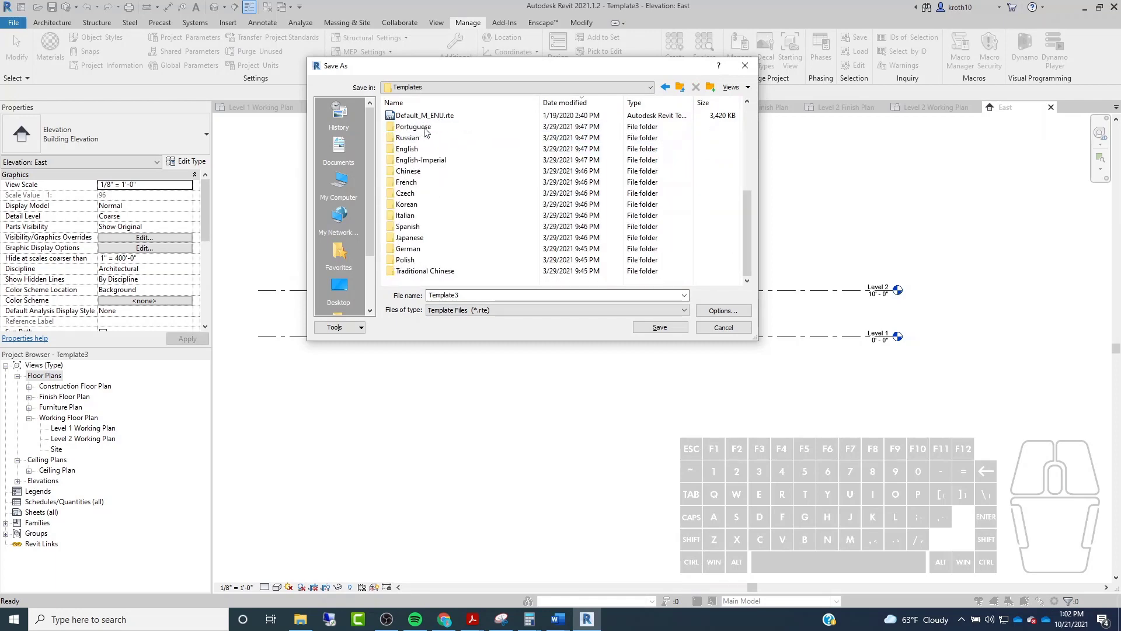
pyautogui.doubleClick(419, 160)
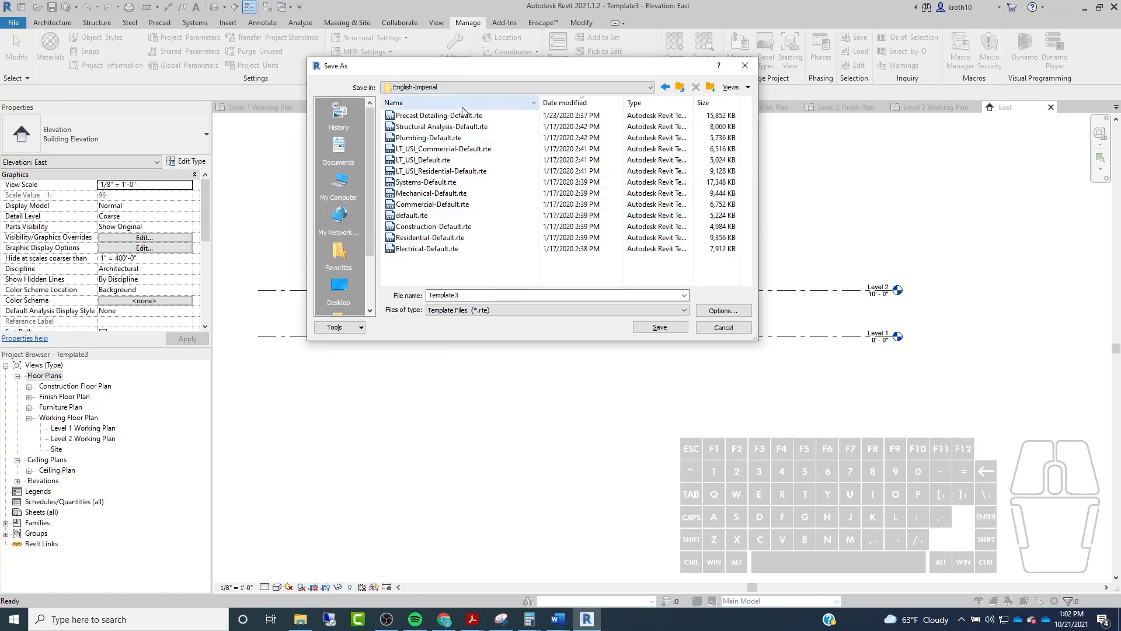
pyautogui.click(444, 87)
pyautogui.click(442, 118)
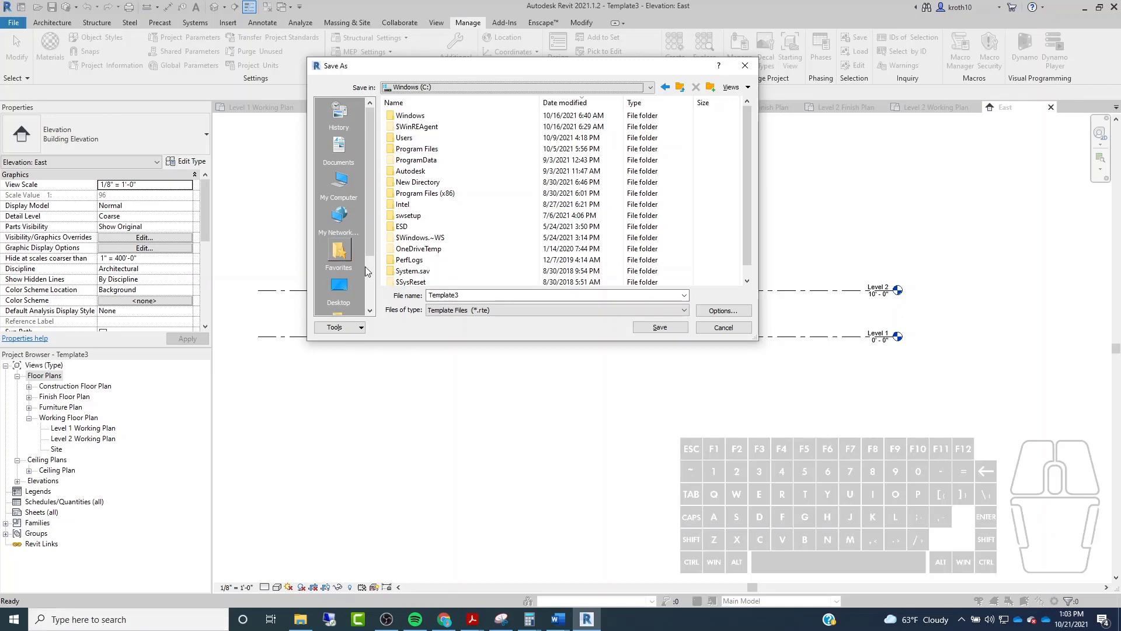
# Switch to Windows Settings and check that File Explorer is set to show hidden files, folders, and drives.
pyautogui.click(129, 619)
pyautogui.write('s')
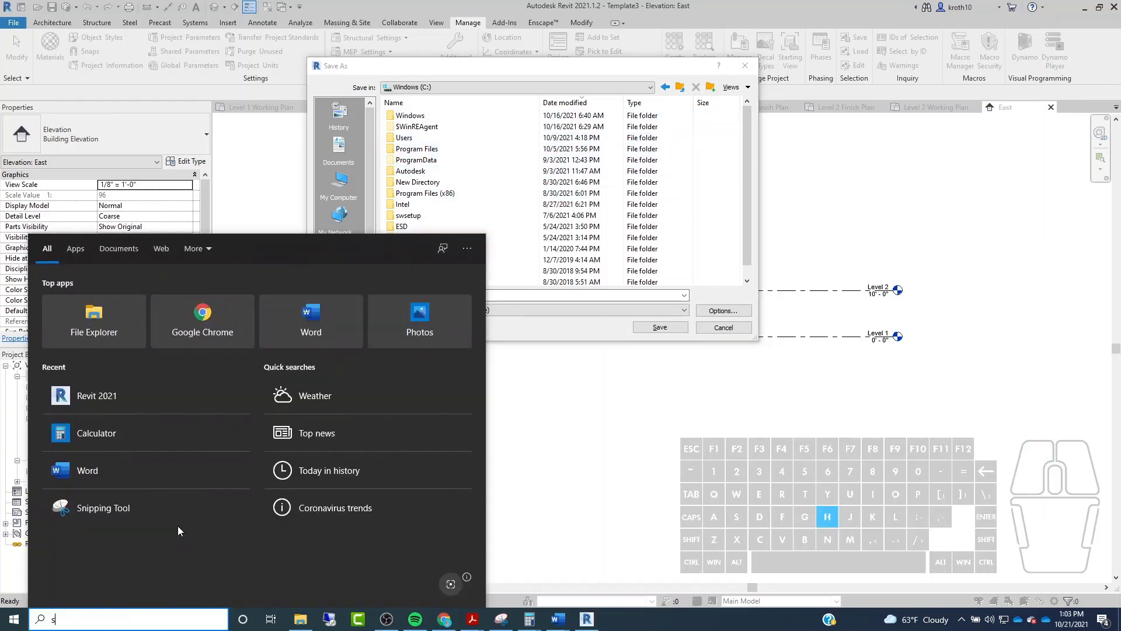
pyautogui.write('how hidden')
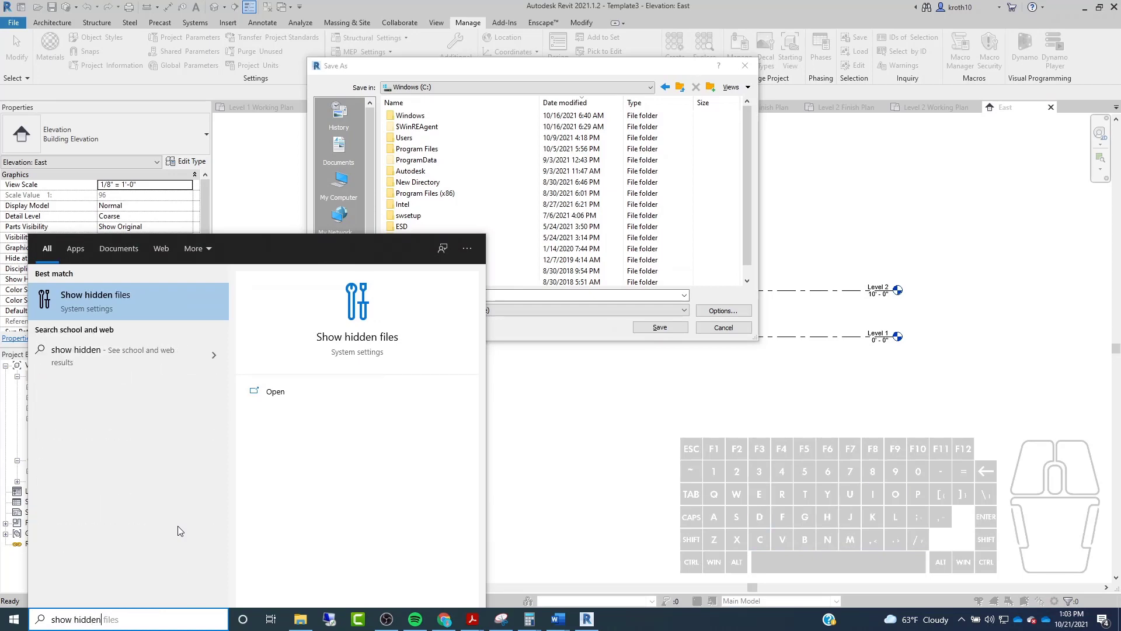
pyautogui.click(128, 303)
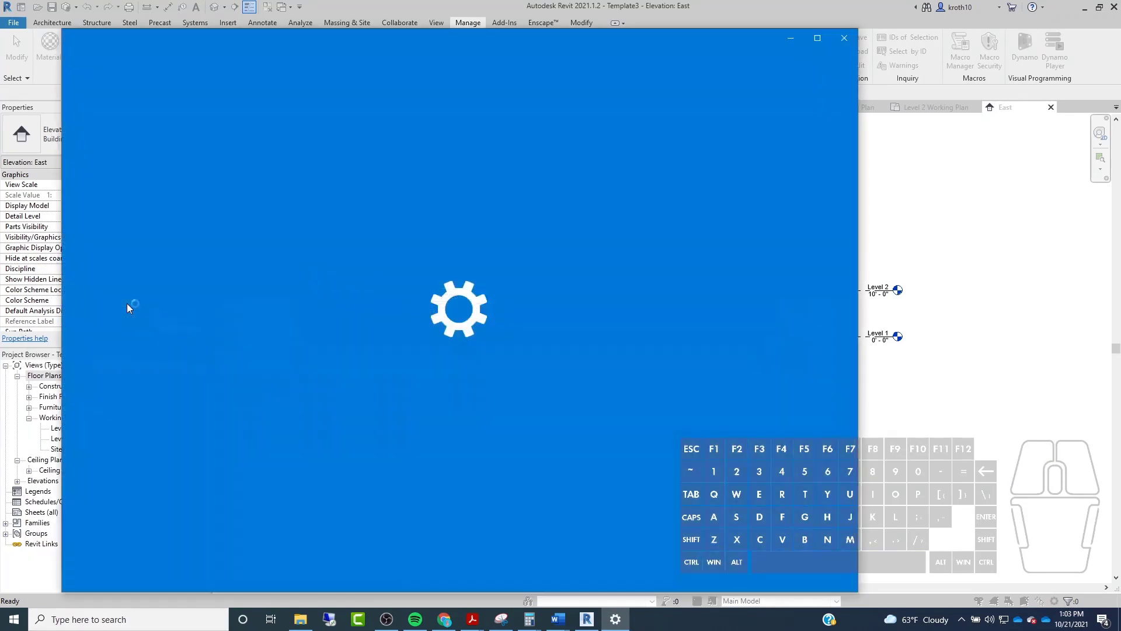
pyautogui.scroll(-5, 372, 269)
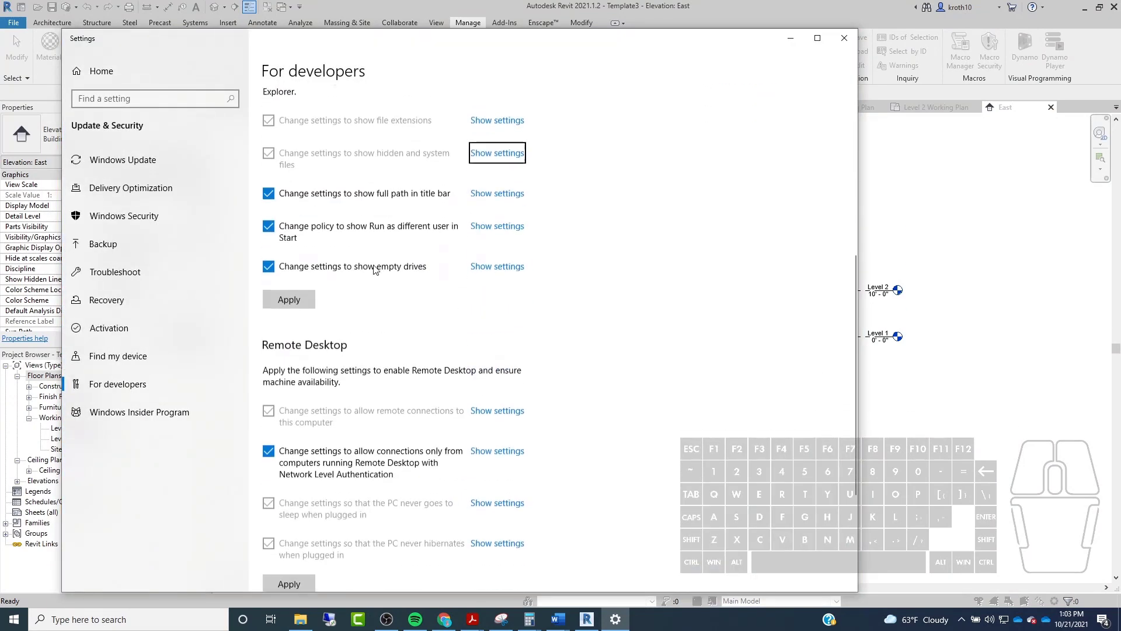
pyautogui.scroll(2, 375, 263)
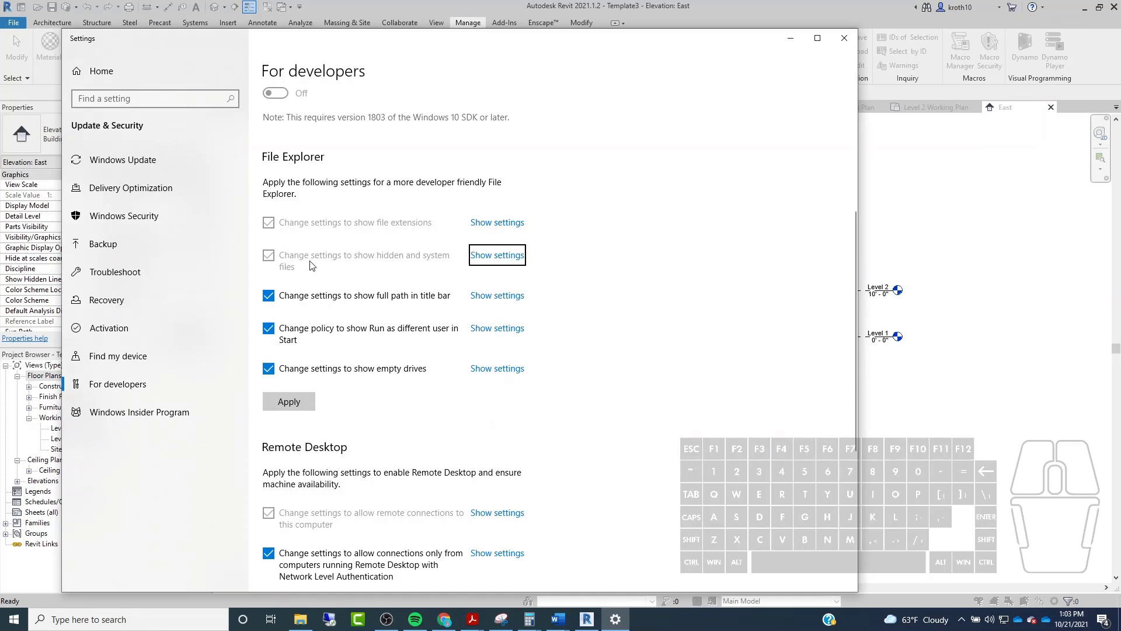
pyautogui.click(506, 256)
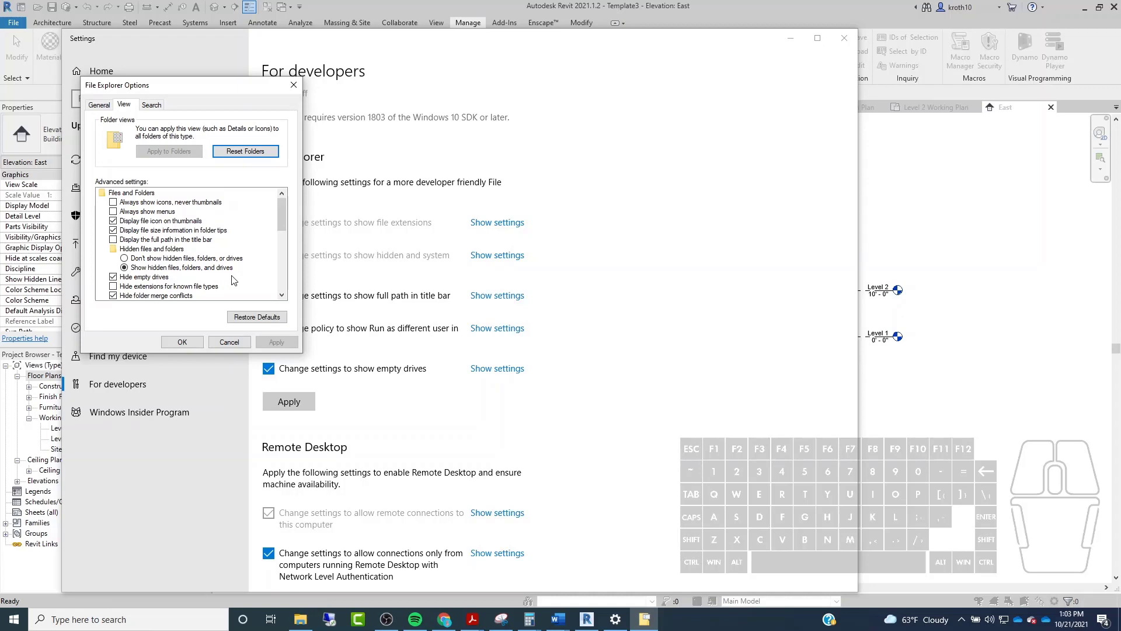
pyautogui.click(194, 343)
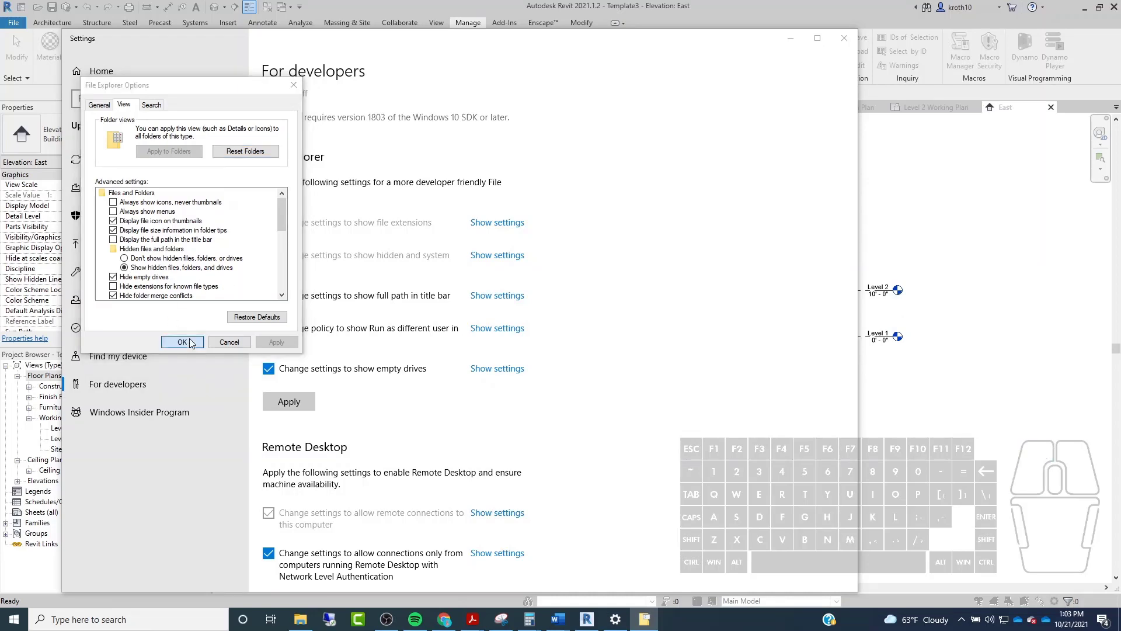
pyautogui.click(844, 38)
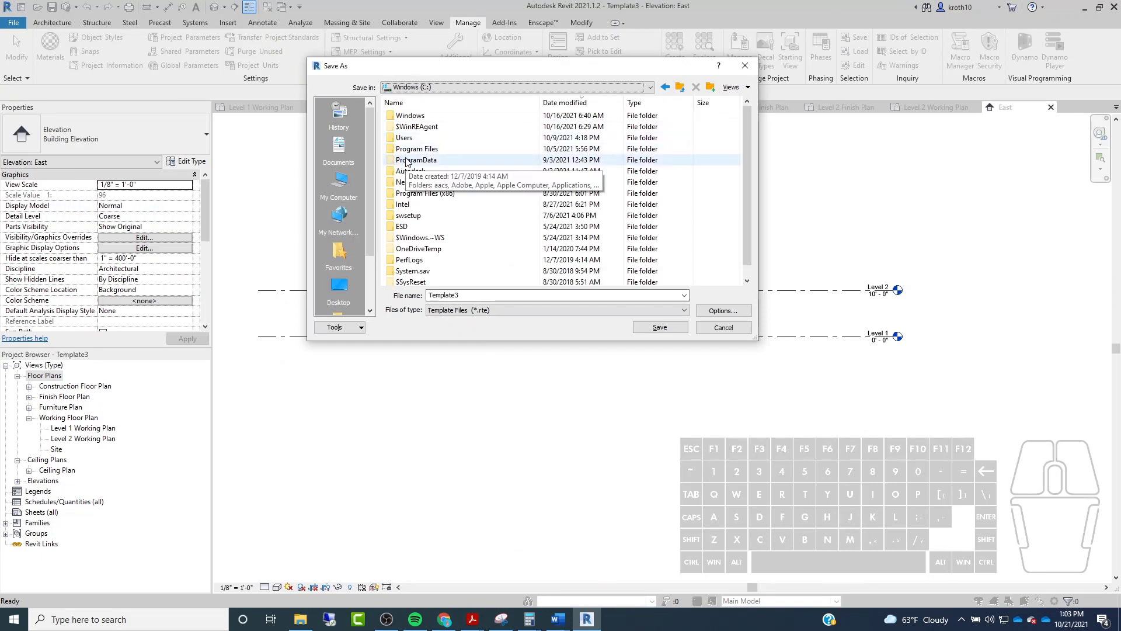
# Set the template's save location to ProgramData > Autodesk > RVT 2021 > Templates > English-Imperial on the C: drive.
pyautogui.doubleClick(428, 161)
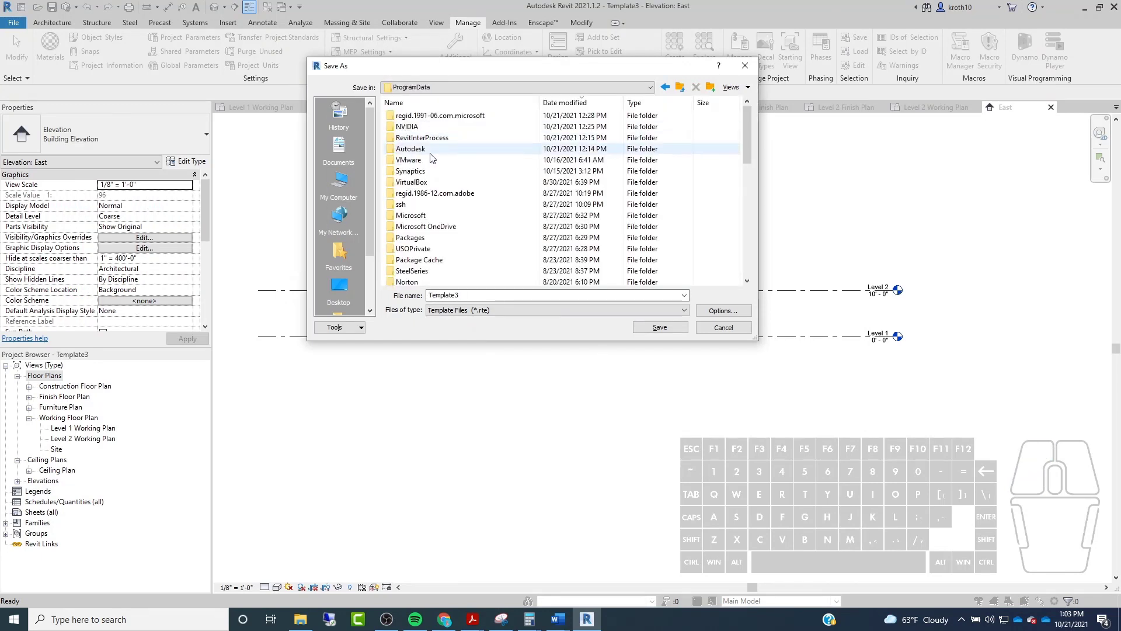
pyautogui.doubleClick(430, 150)
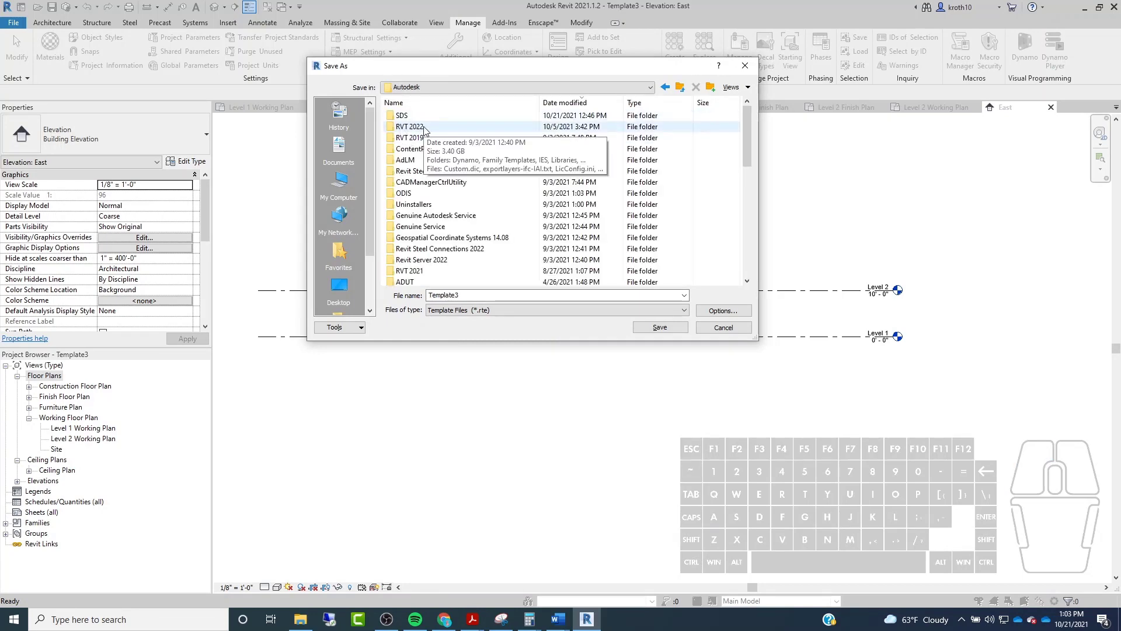
pyautogui.scroll(-2, 438, 175)
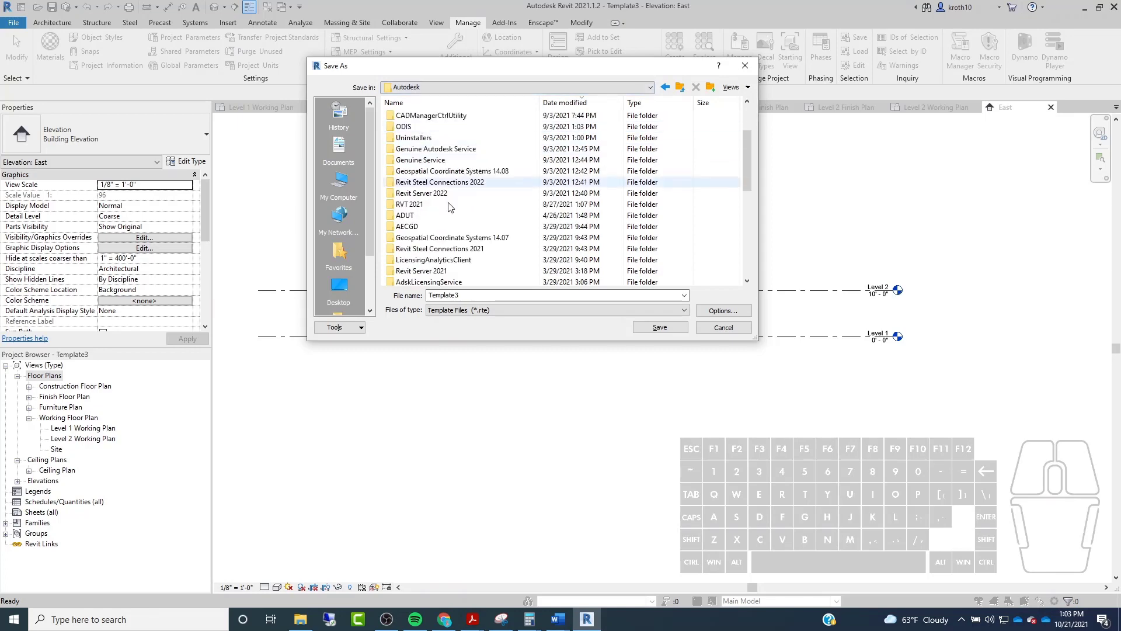
pyautogui.scroll(-1, 451, 210)
pyautogui.doubleClick(449, 170)
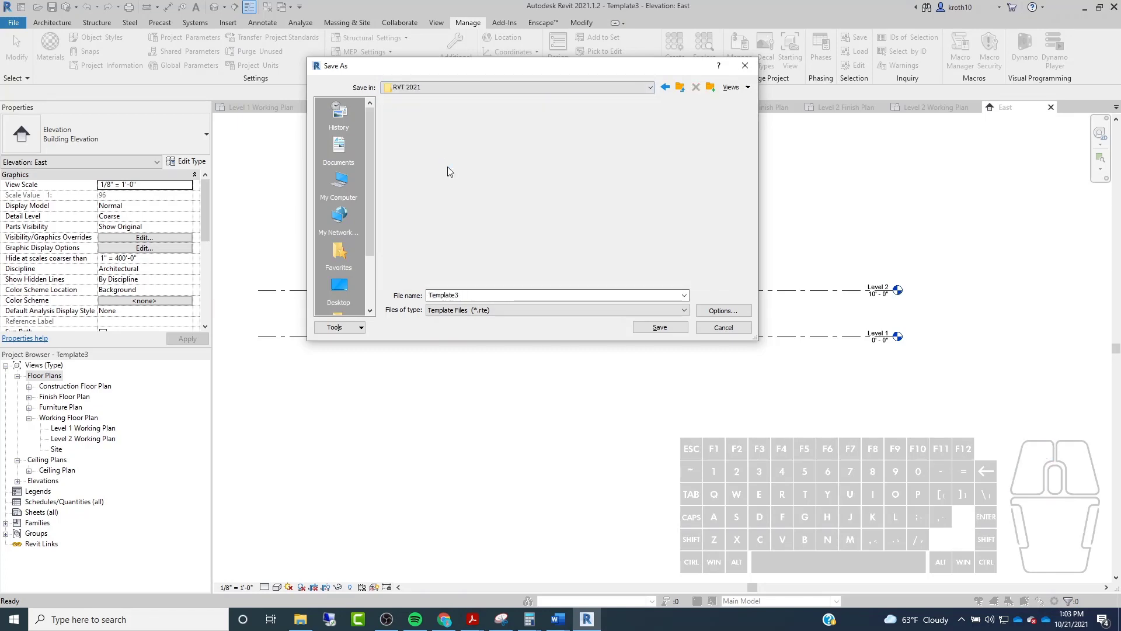
pyautogui.doubleClick(454, 149)
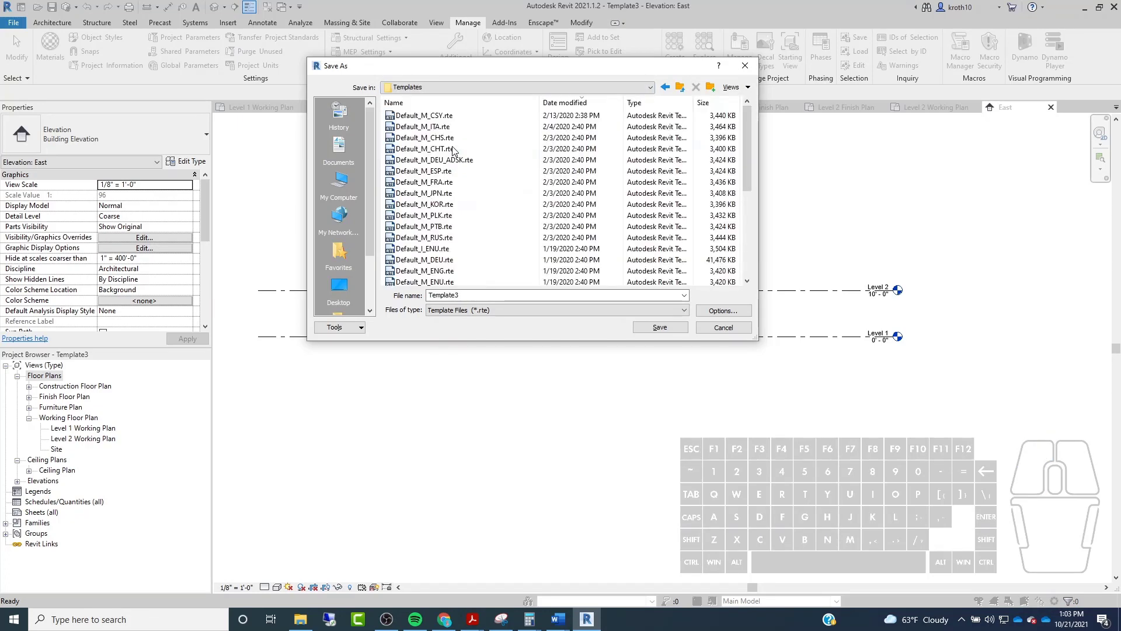
pyautogui.scroll(-1, 454, 151)
pyautogui.scroll(3, 454, 151)
pyautogui.doubleClick(456, 155)
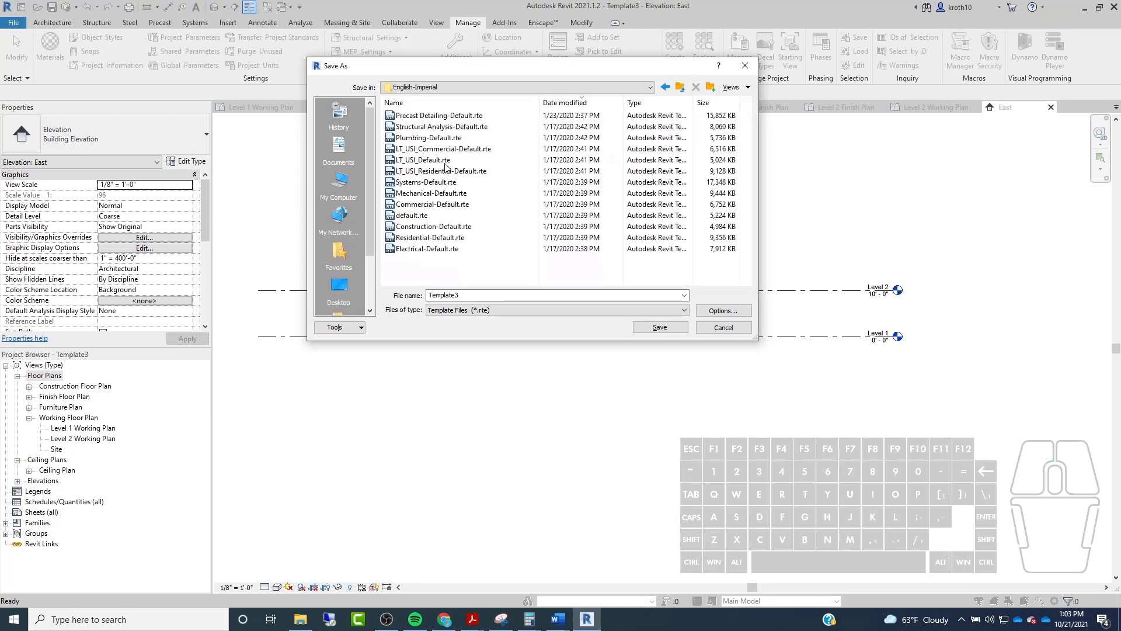
# Name the template file "Custom Interiors Template", save it in the English-Imperial folder, and close the inactive views.
pyautogui.doubleClick(502, 295)
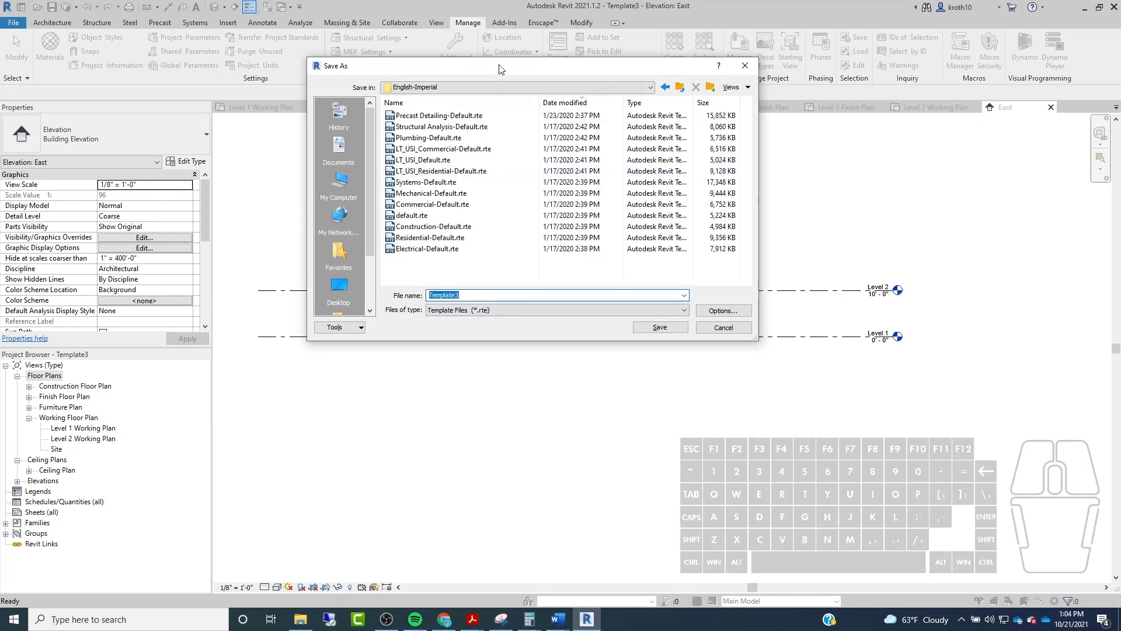
pyautogui.write('Custom Interior')
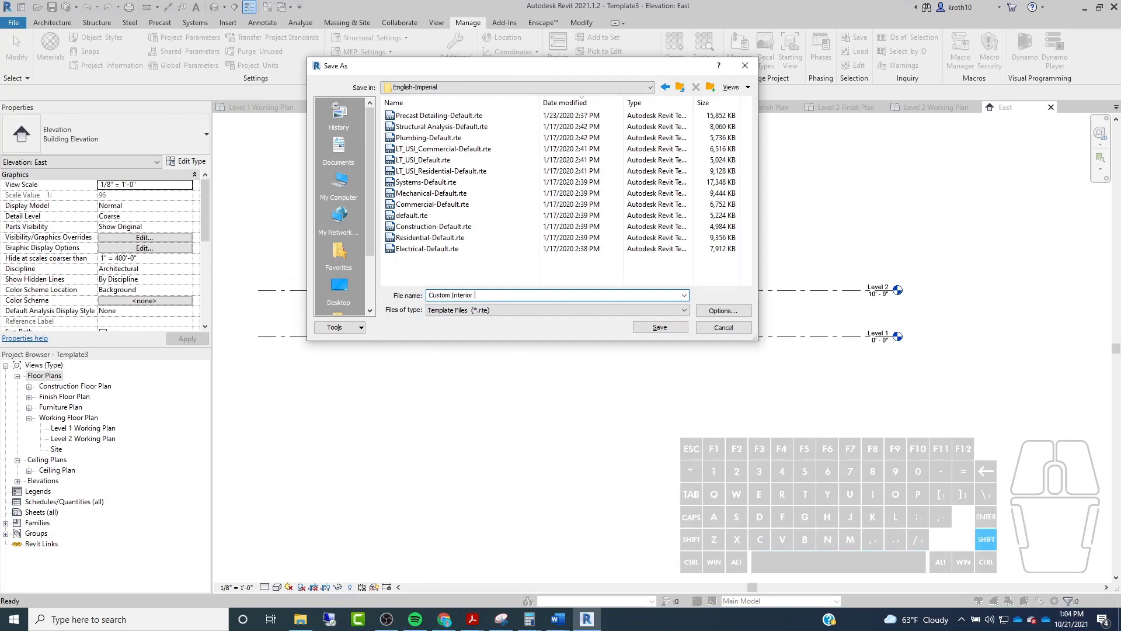
pyautogui.press('BackSpace')
pyautogui.write('s')
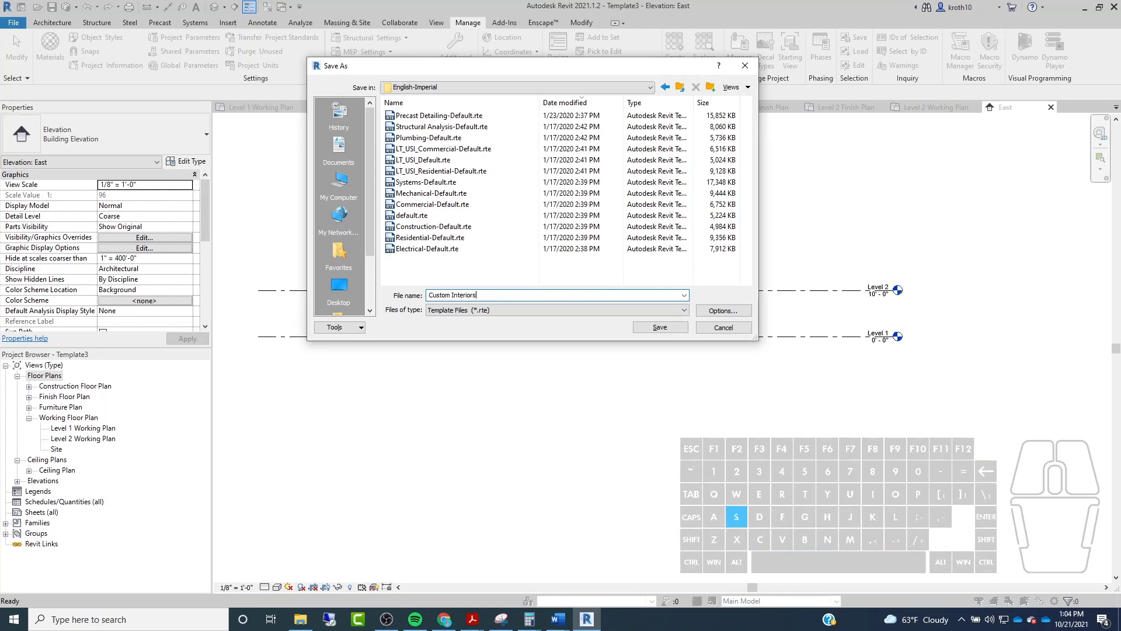
pyautogui.write(' Template')
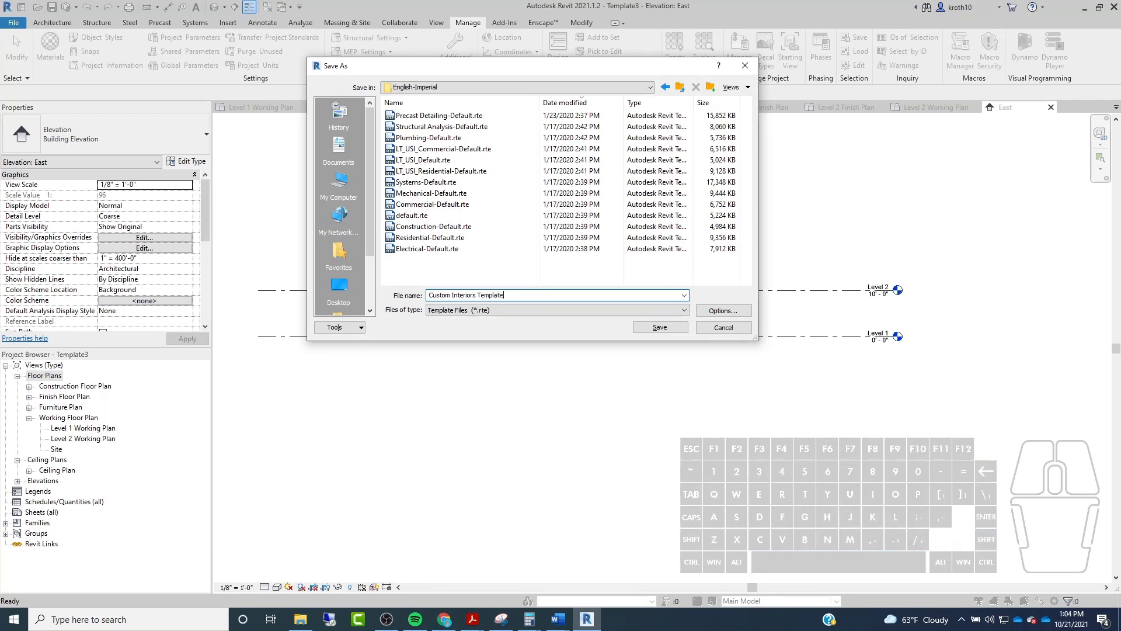
pyautogui.click(660, 327)
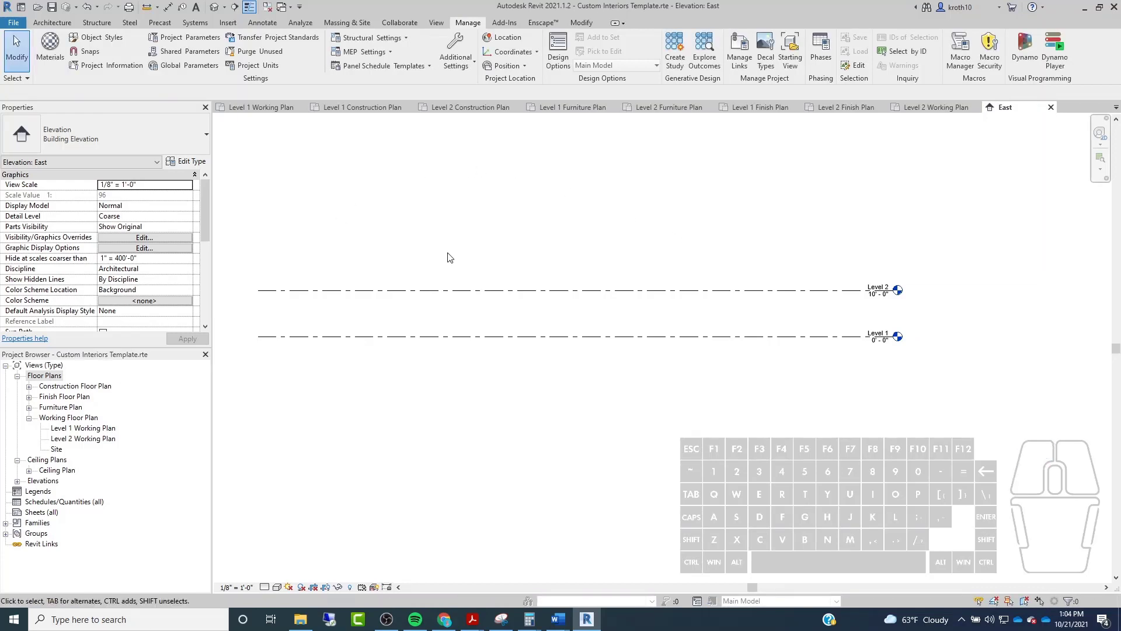
pyautogui.moveTo(412, 225); pyautogui.dragTo(451, 231, button='middle')
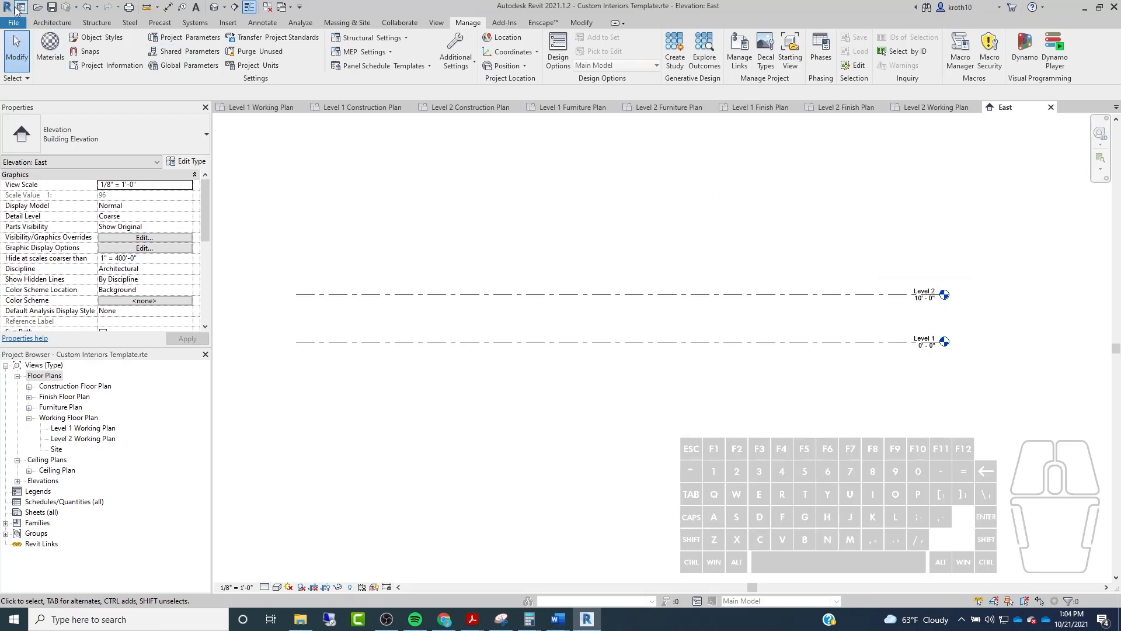
pyautogui.click(266, 8)
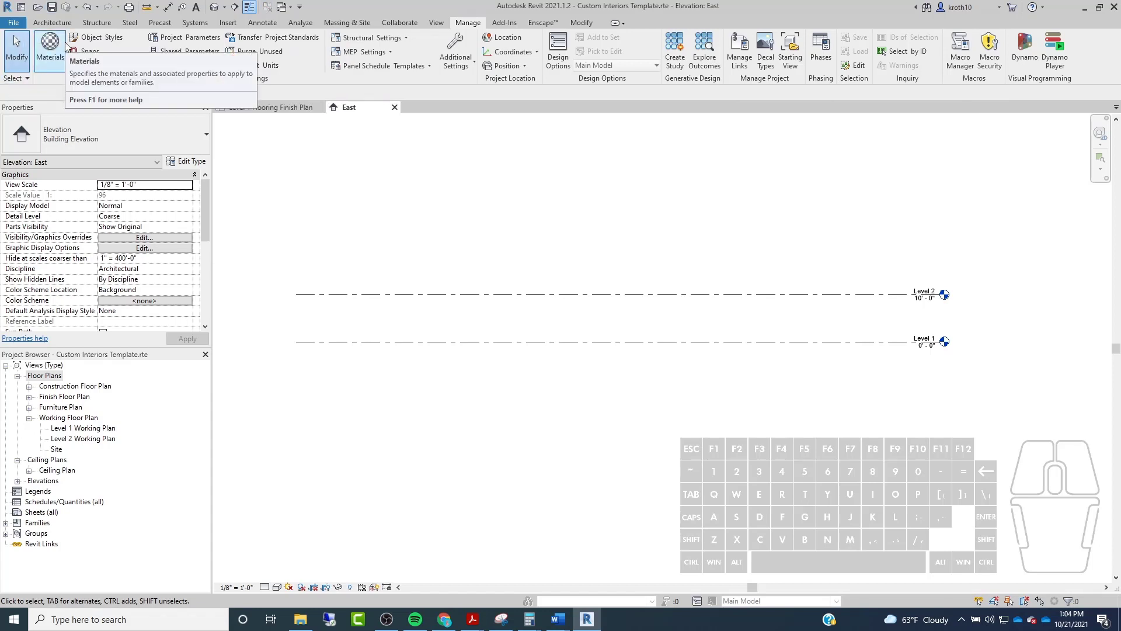
# Check which template files are offered for a new project, and return to the open template without creating a project.
pyautogui.click(20, 8)
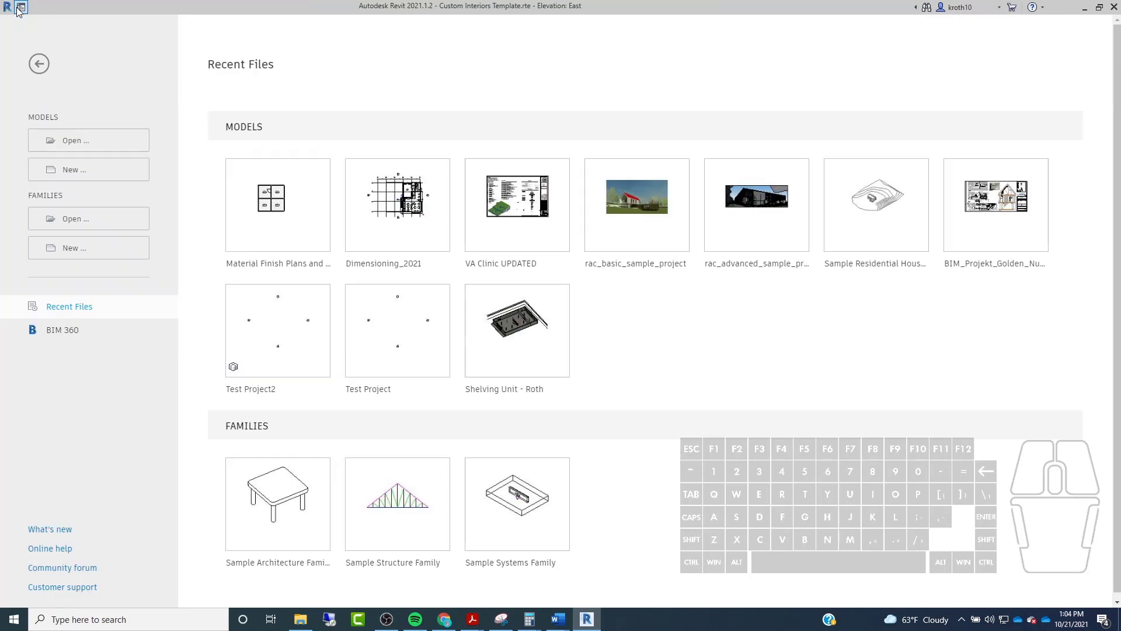
pyautogui.click(87, 170)
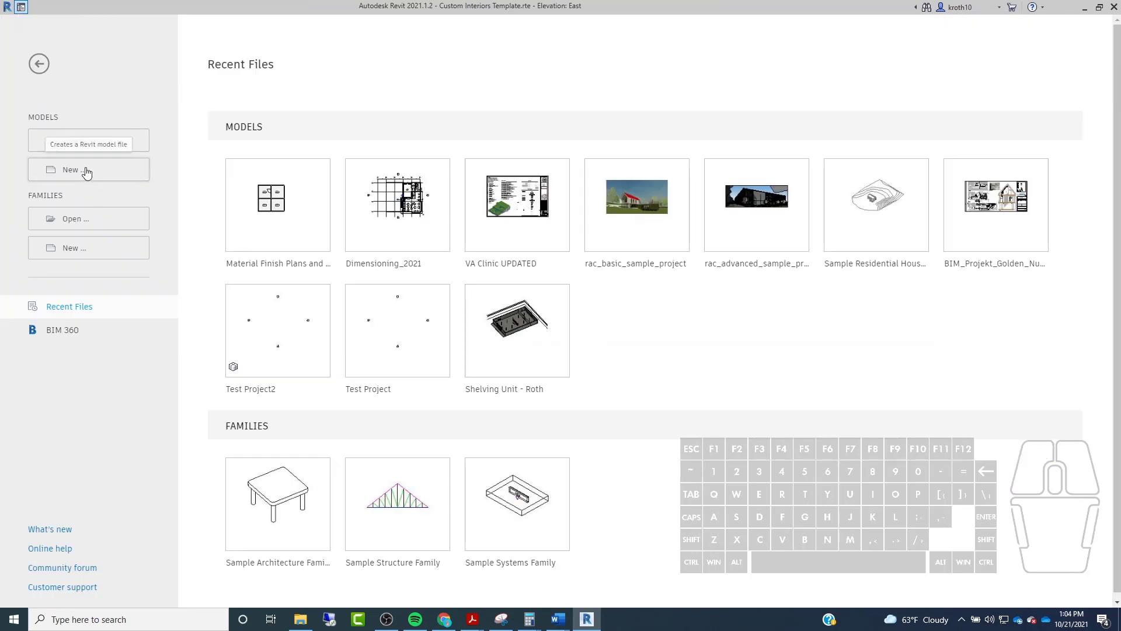
pyautogui.click(443, 182)
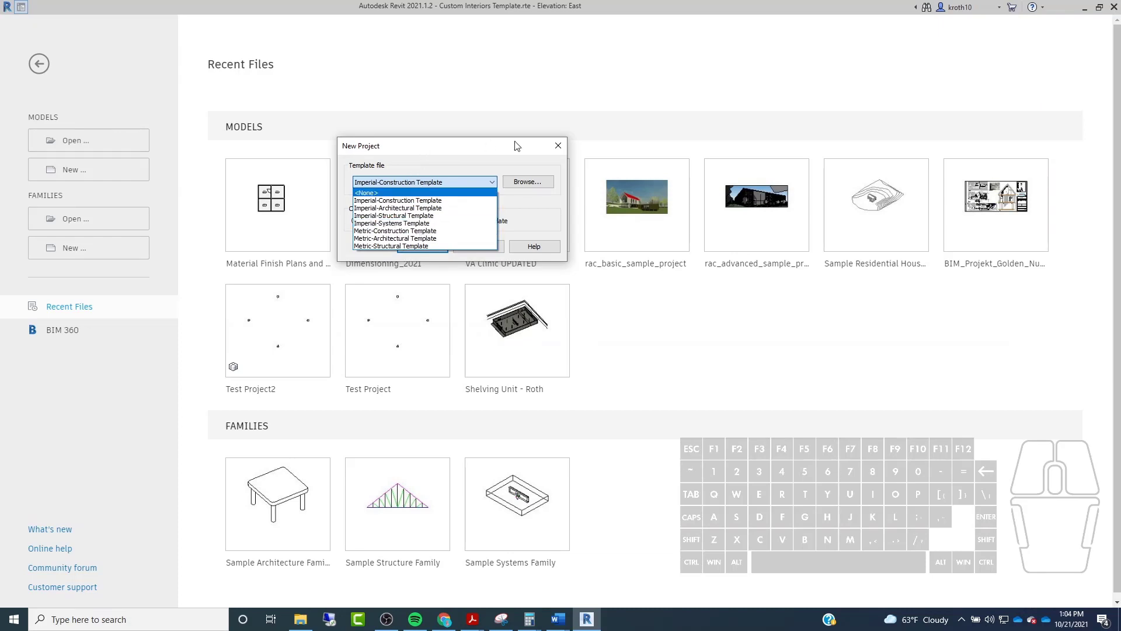
pyautogui.click(528, 146)
pyautogui.click(558, 145)
pyautogui.click(40, 63)
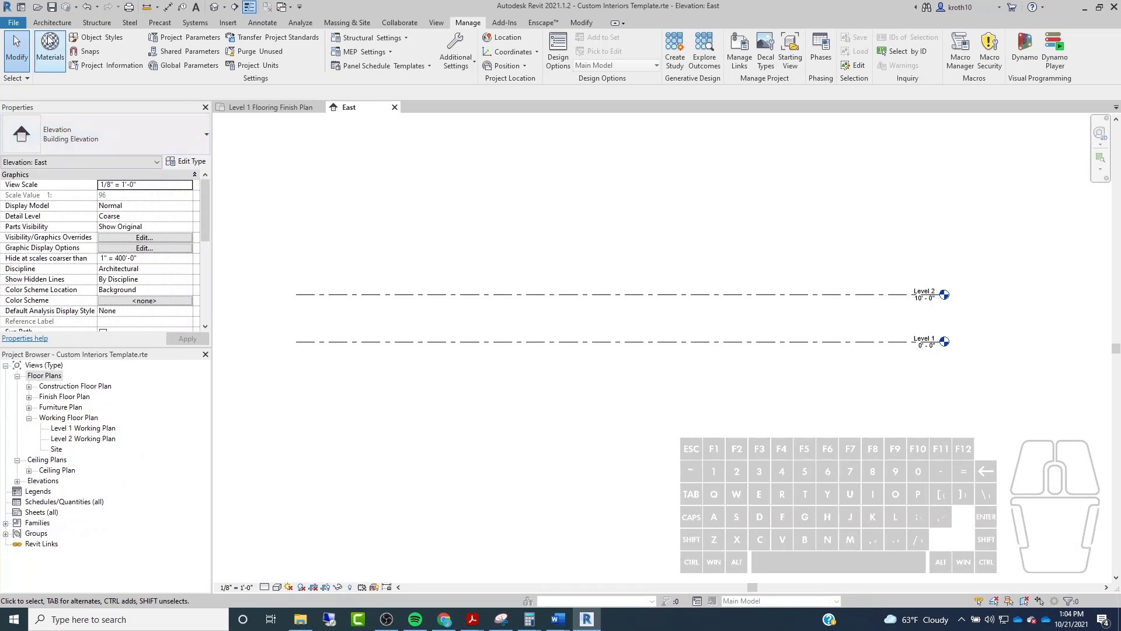
# Add Custom Interiors Template.rte from the English-Imperial folder to the project templates in Revit's file location options.
pyautogui.click(14, 25)
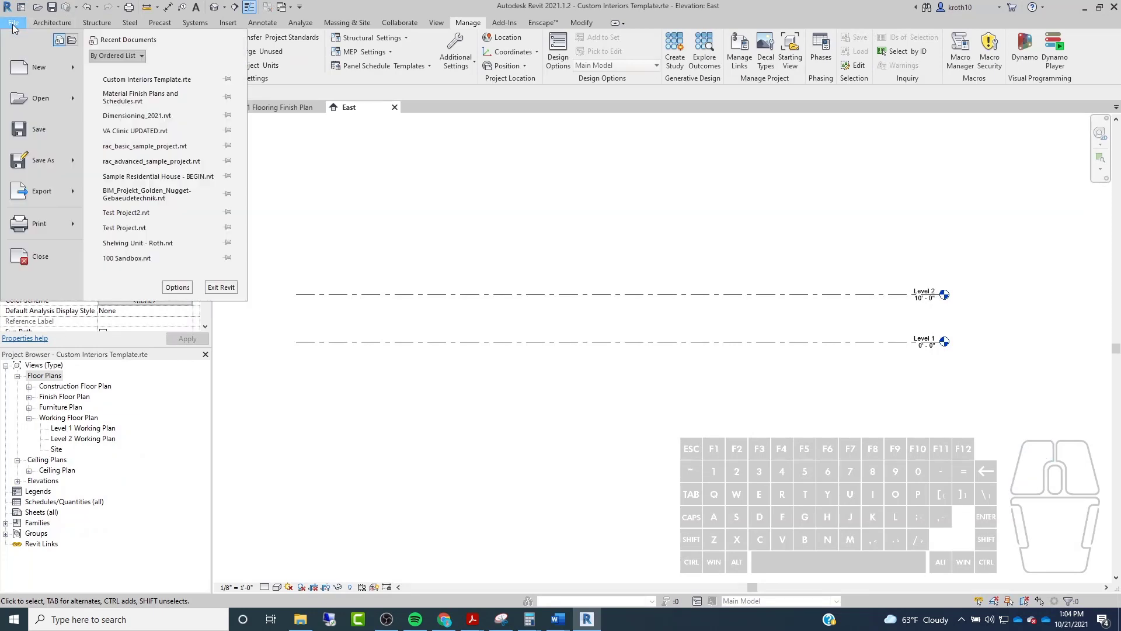
pyautogui.click(177, 288)
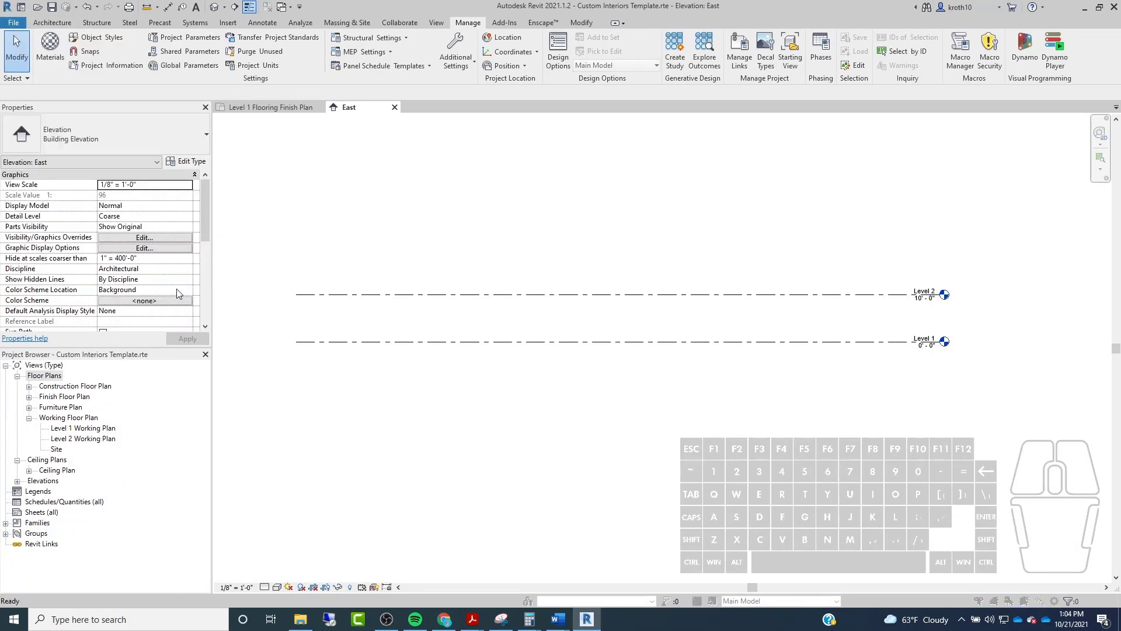
pyautogui.moveTo(546, 93); pyautogui.dragTo(396, 58)
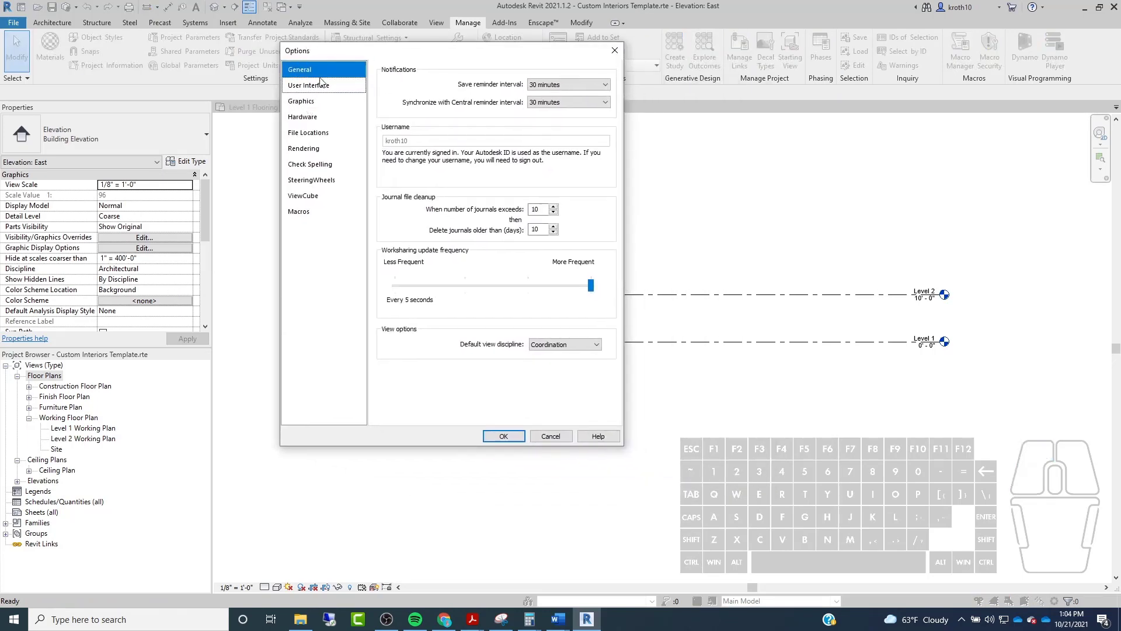
pyautogui.click(313, 133)
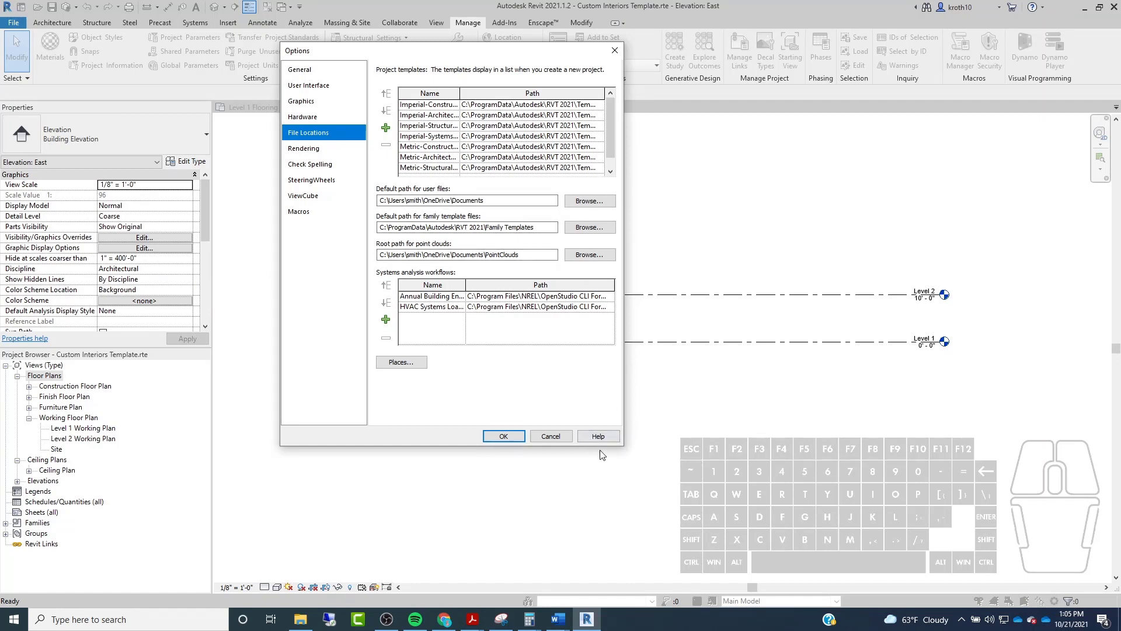
pyautogui.click(626, 453)
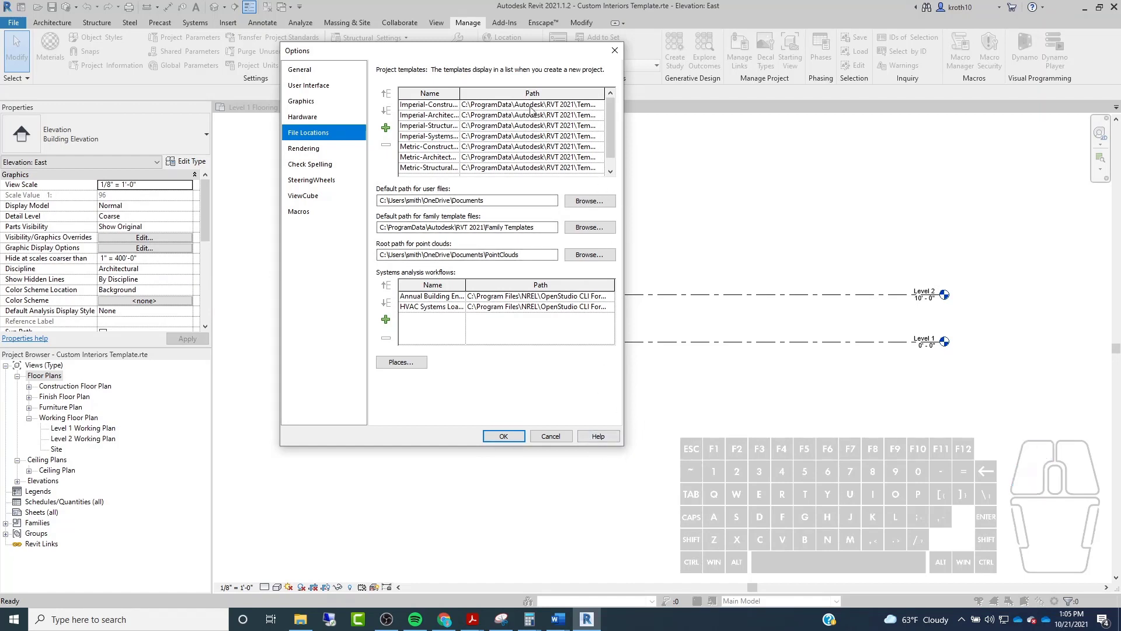
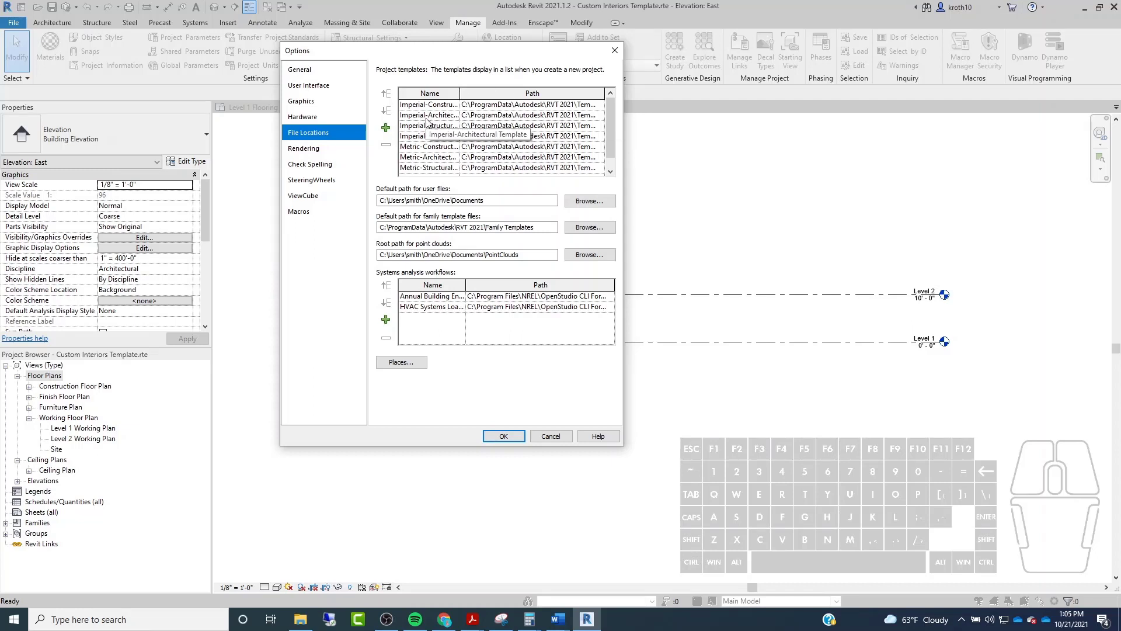
pyautogui.click(386, 127)
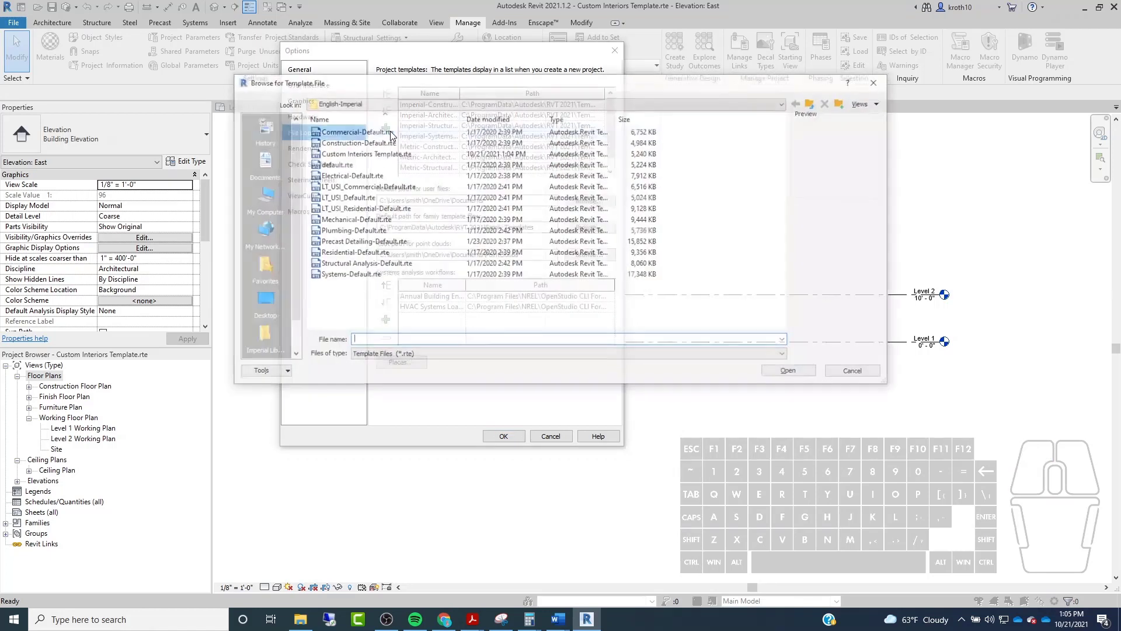
pyautogui.moveTo(398, 85); pyautogui.dragTo(394, 43)
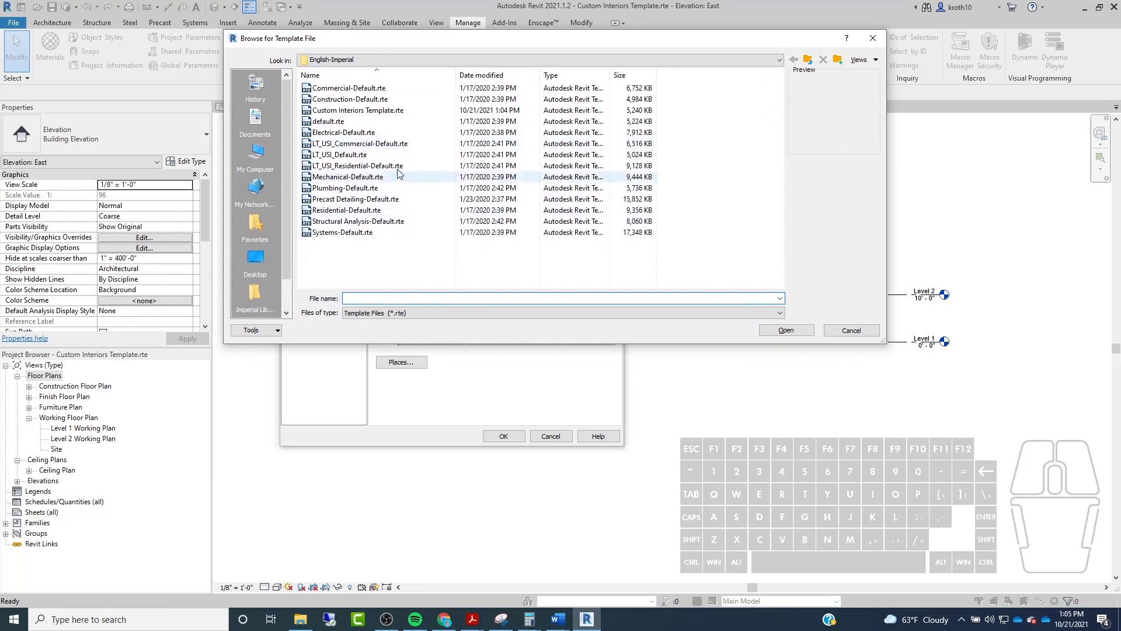
pyautogui.click(376, 112)
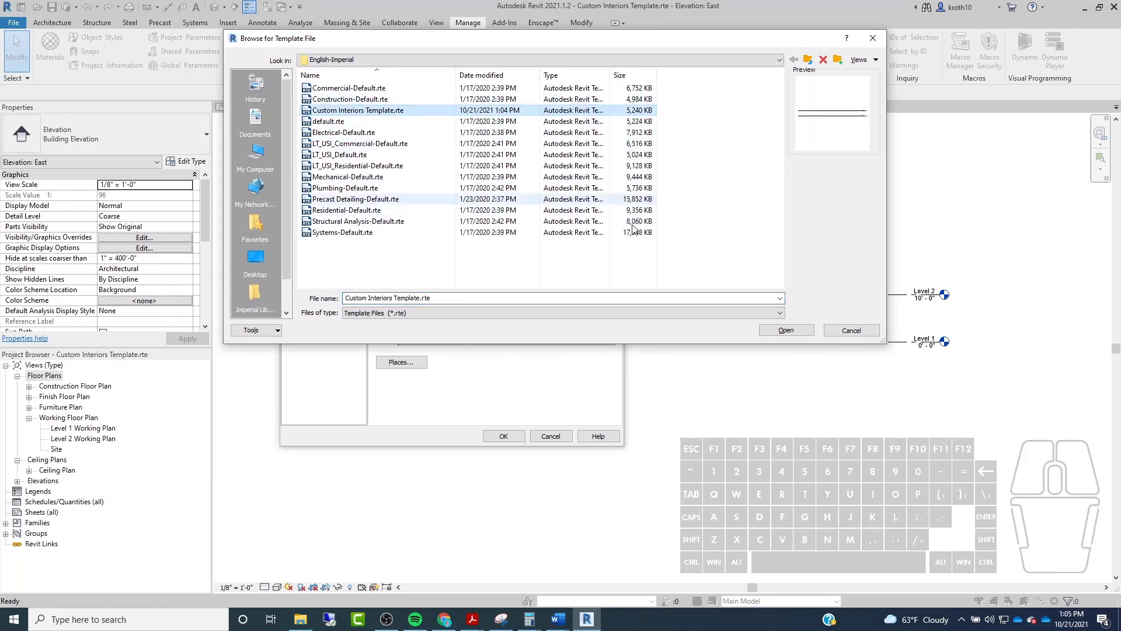
pyautogui.click(785, 331)
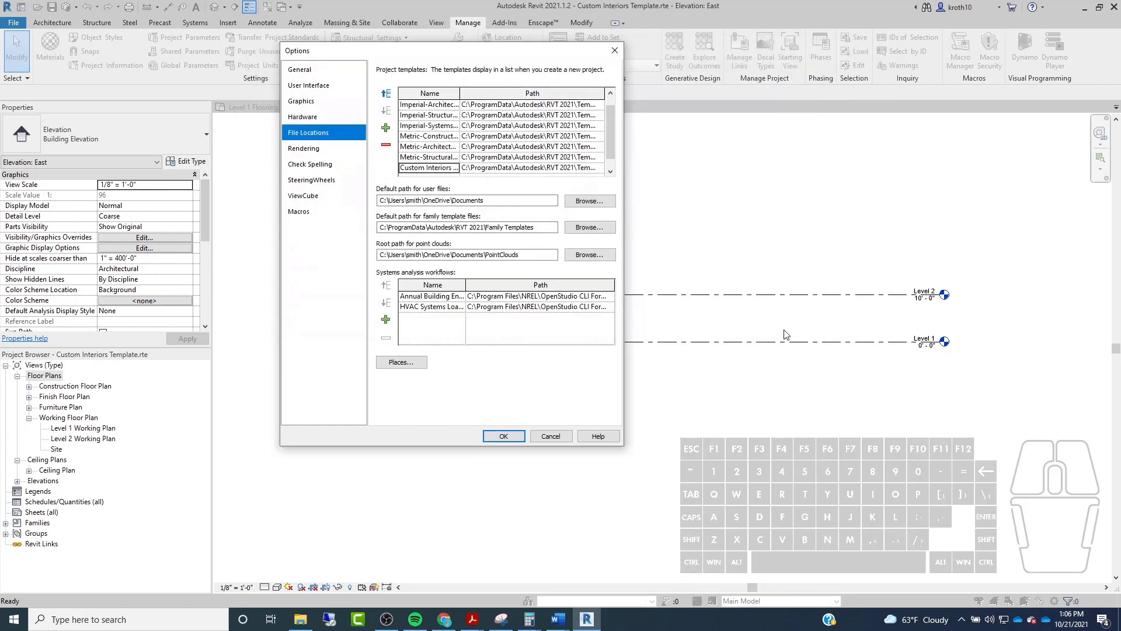
# Shorten the name of the newly added project template entry to "Interiors Template".
pyautogui.moveTo(500, 53); pyautogui.dragTo(472, 60)
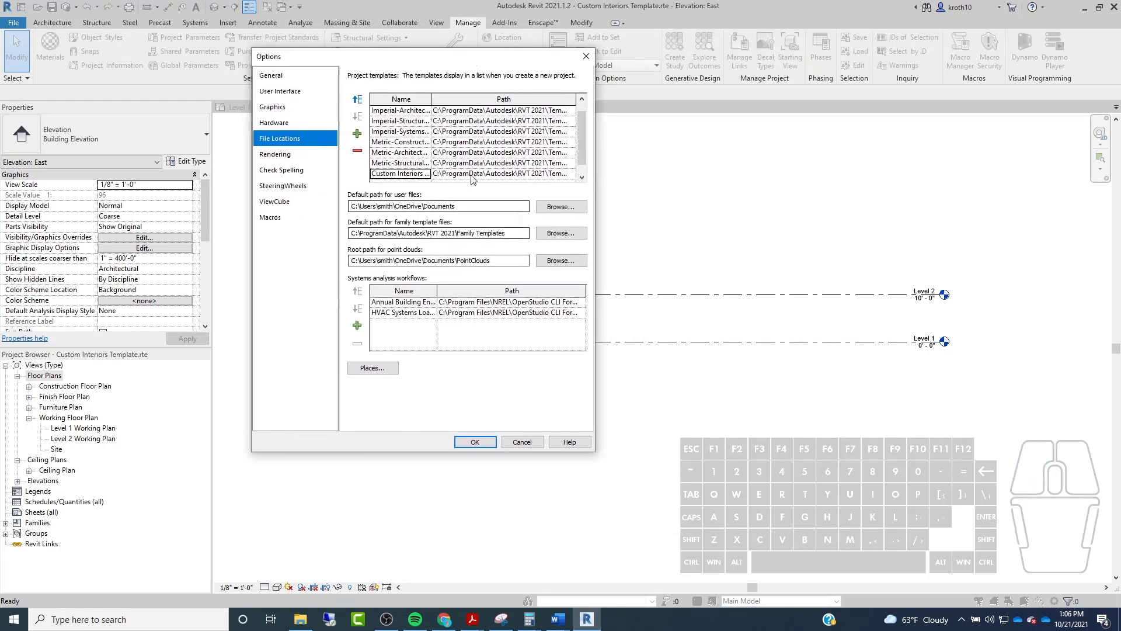
pyautogui.click(387, 174)
pyautogui.moveTo(374, 174); pyautogui.dragTo(343, 181)
pyautogui.click(399, 172)
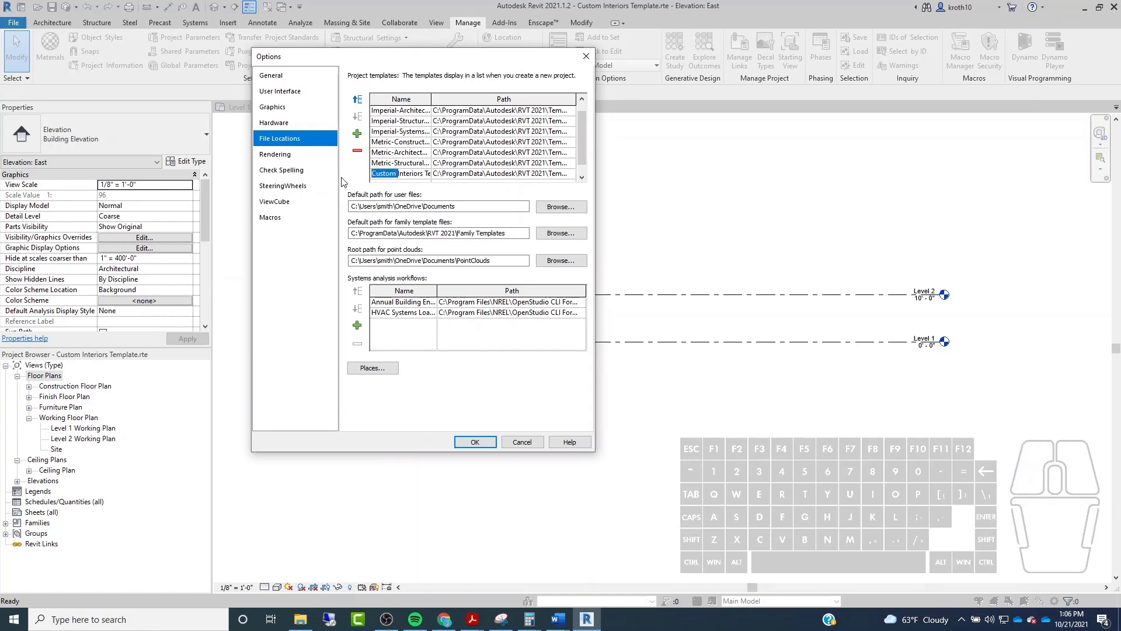
pyautogui.press('Delete')
# Move the Interiors Template entry up to just above the Imperial-Architectural Template, and apply the options.
pyautogui.click(358, 100)
pyautogui.click(358, 102)
pyautogui.click(357, 102)
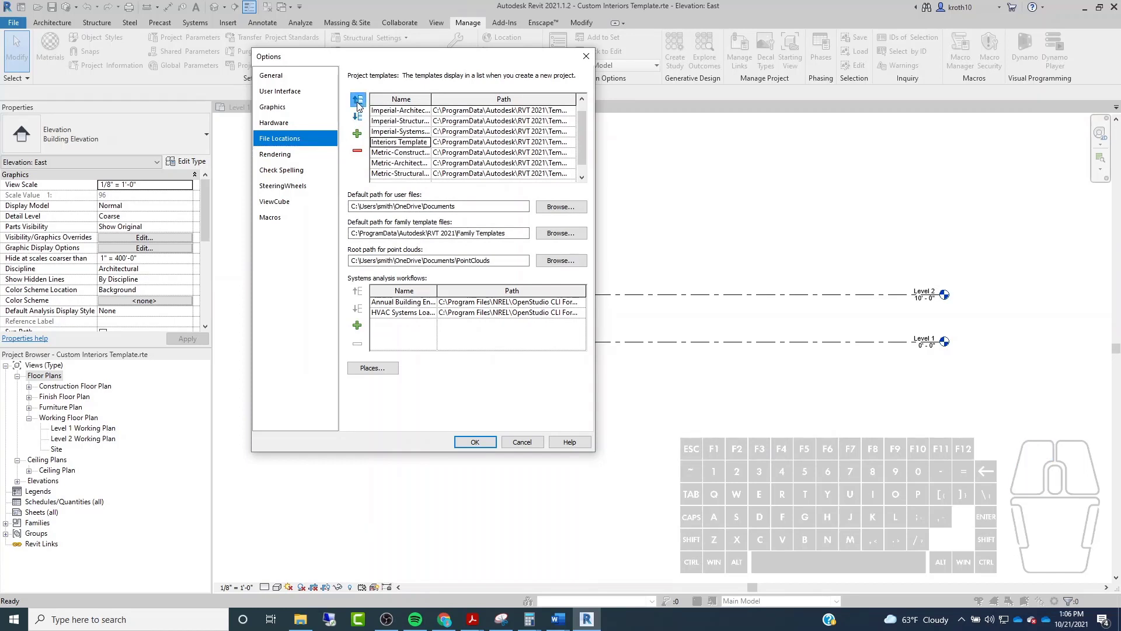
pyautogui.click(357, 101)
pyautogui.click(357, 102)
pyautogui.click(358, 102)
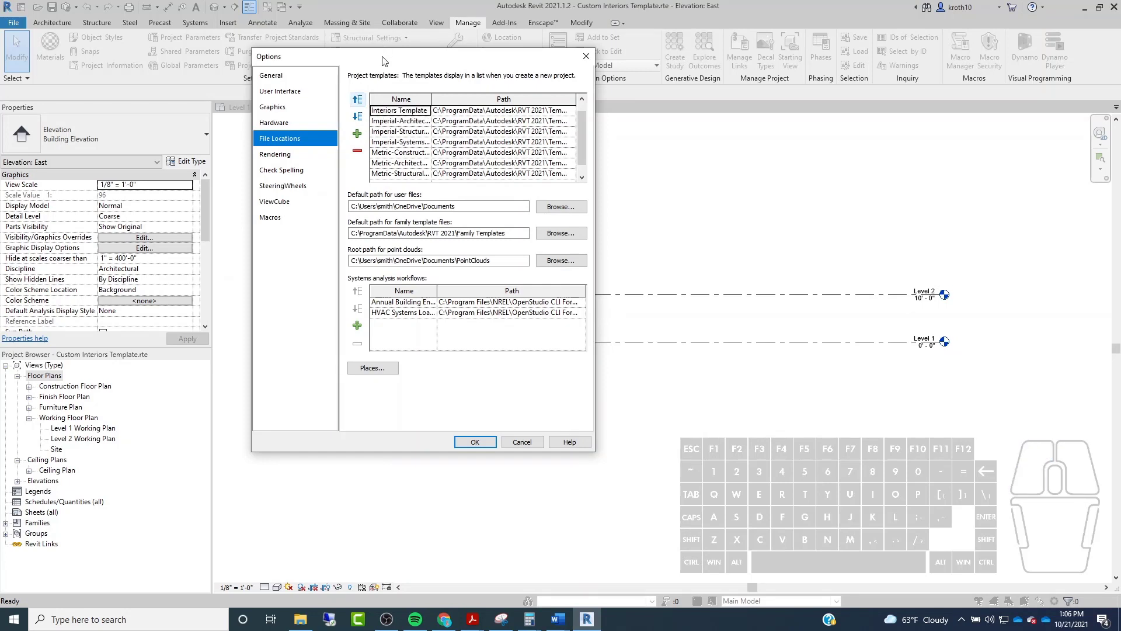
pyautogui.moveTo(382, 60); pyautogui.dragTo(409, 53)
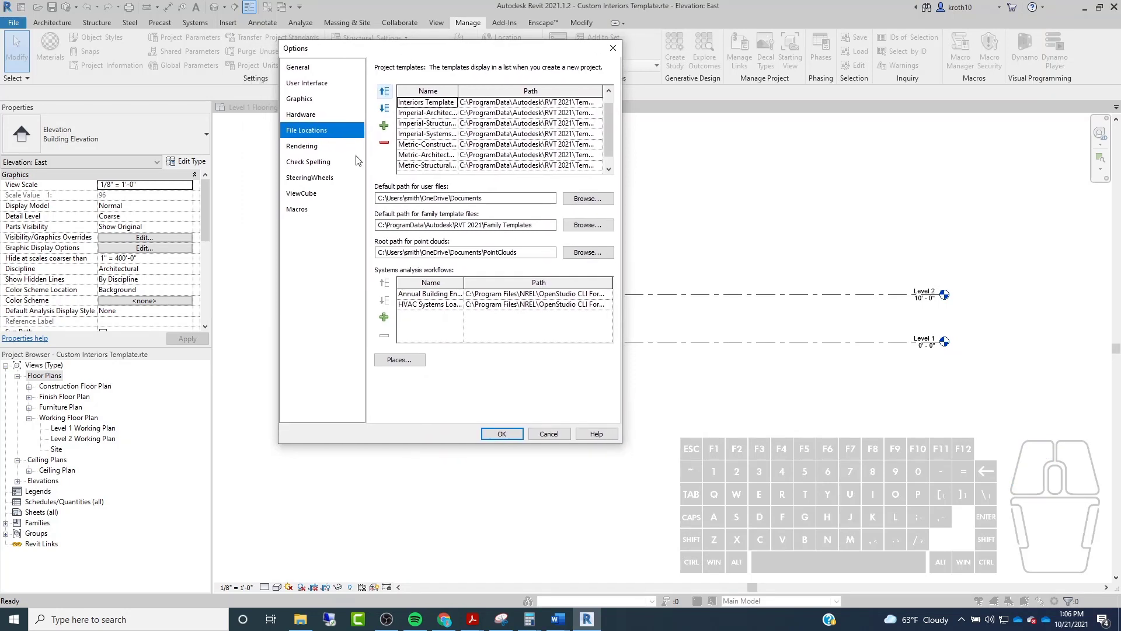
pyautogui.click(500, 432)
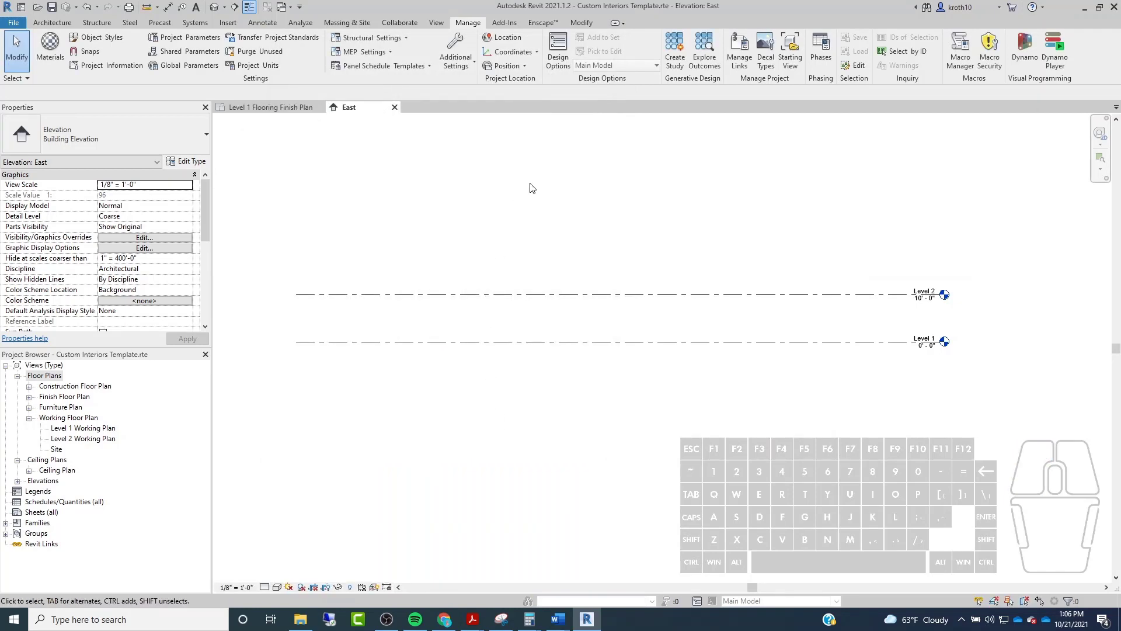
# Open the Level 1 Working Plan floor plan and save the template file.
pyautogui.moveTo(372, 222); pyautogui.dragTo(410, 235, button='middle')
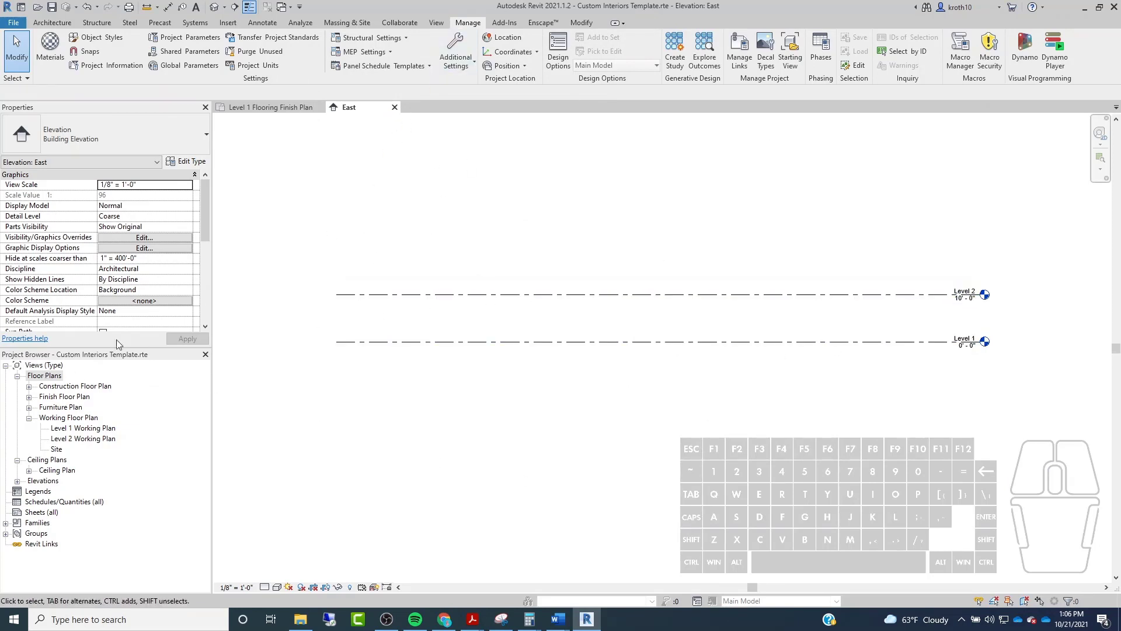
pyautogui.doubleClick(91, 431)
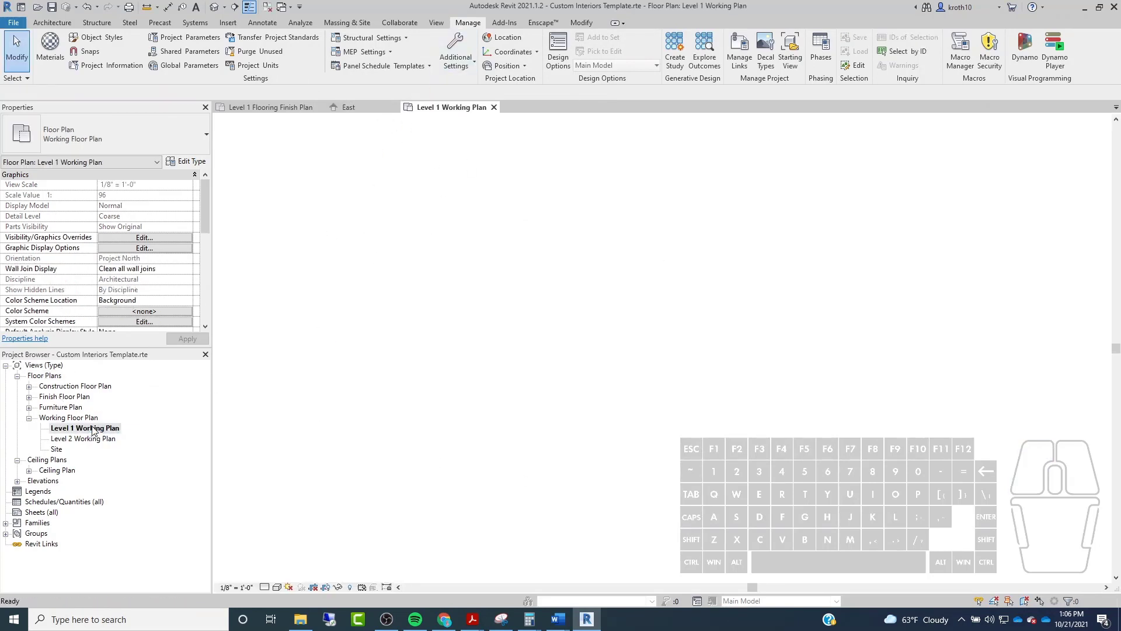
pyautogui.click(52, 7)
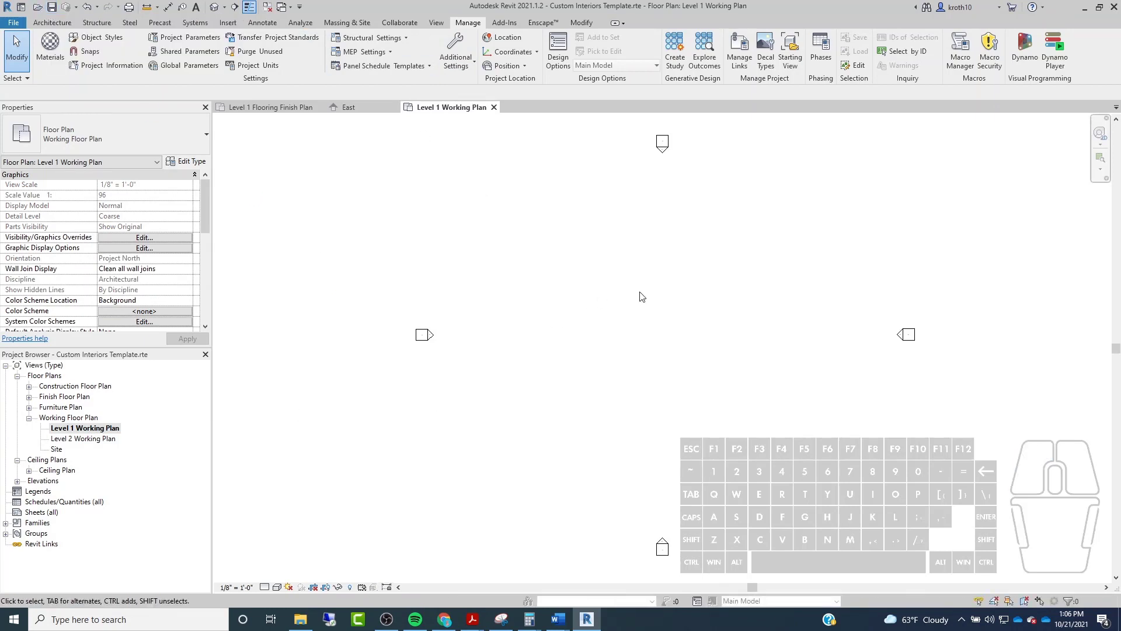
# Create a new project based on the Interiors Template.
pyautogui.click(21, 7)
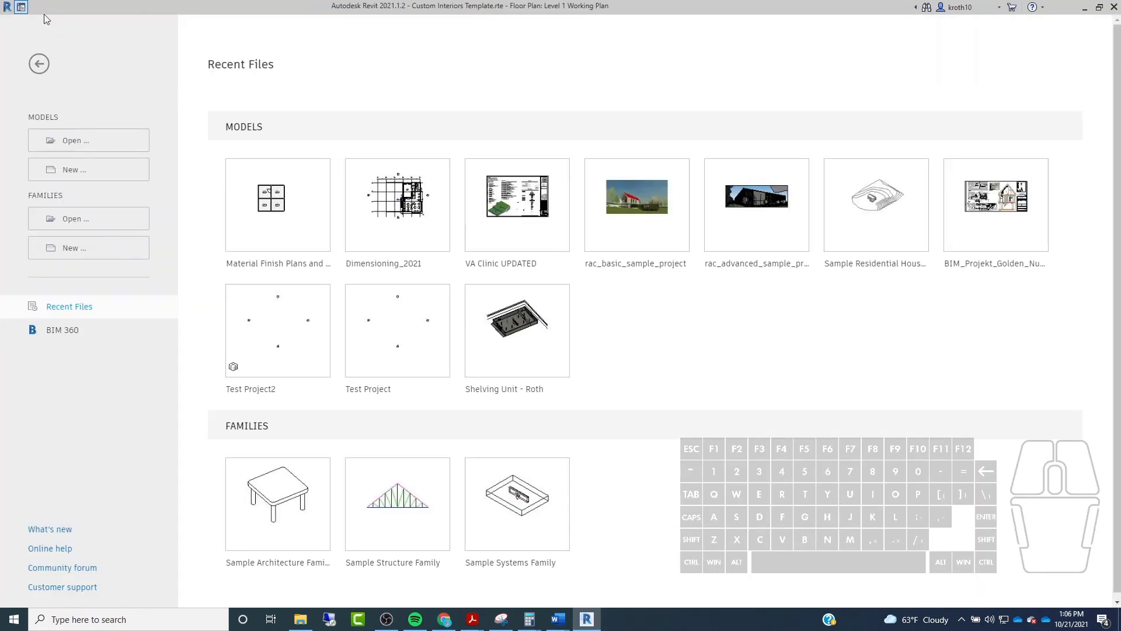
pyautogui.click(80, 170)
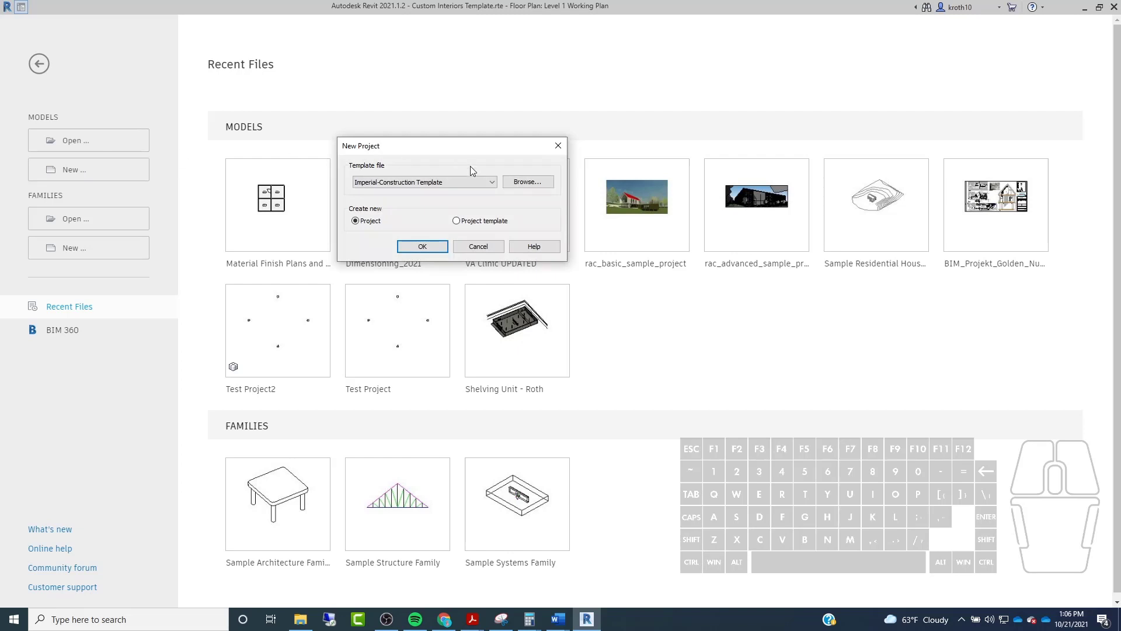
pyautogui.click(466, 182)
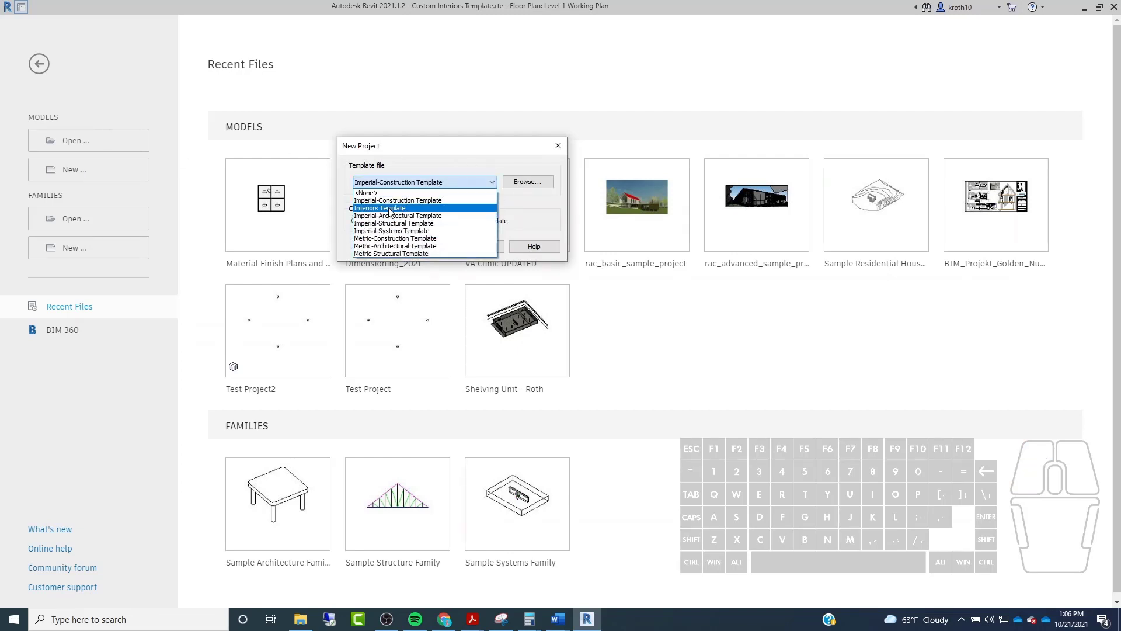
pyautogui.click(390, 208)
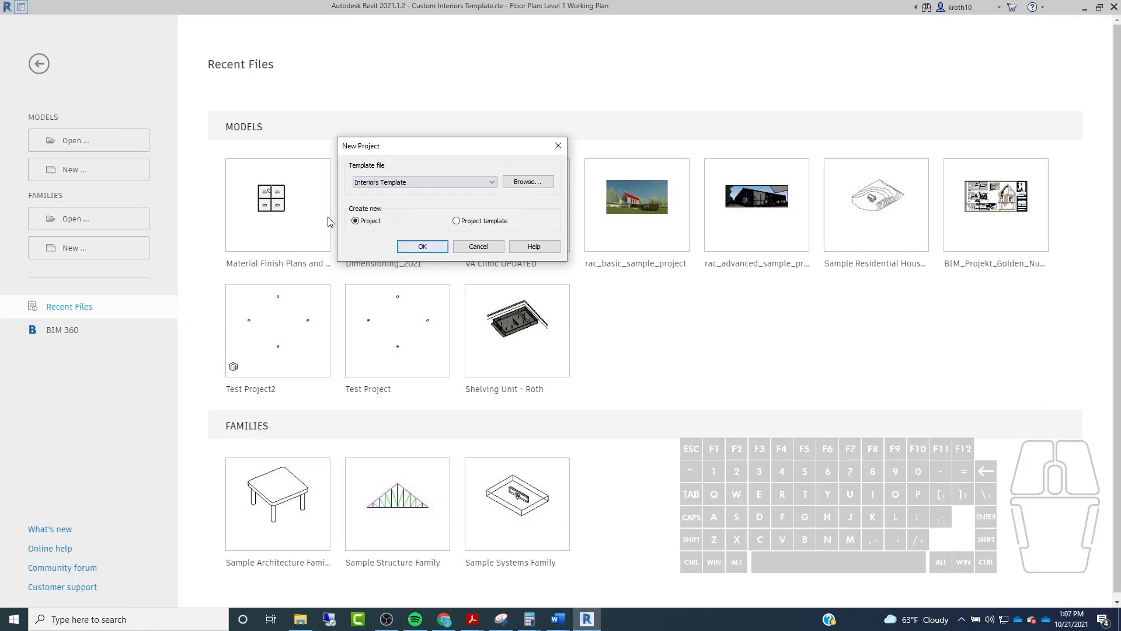
pyautogui.click(424, 245)
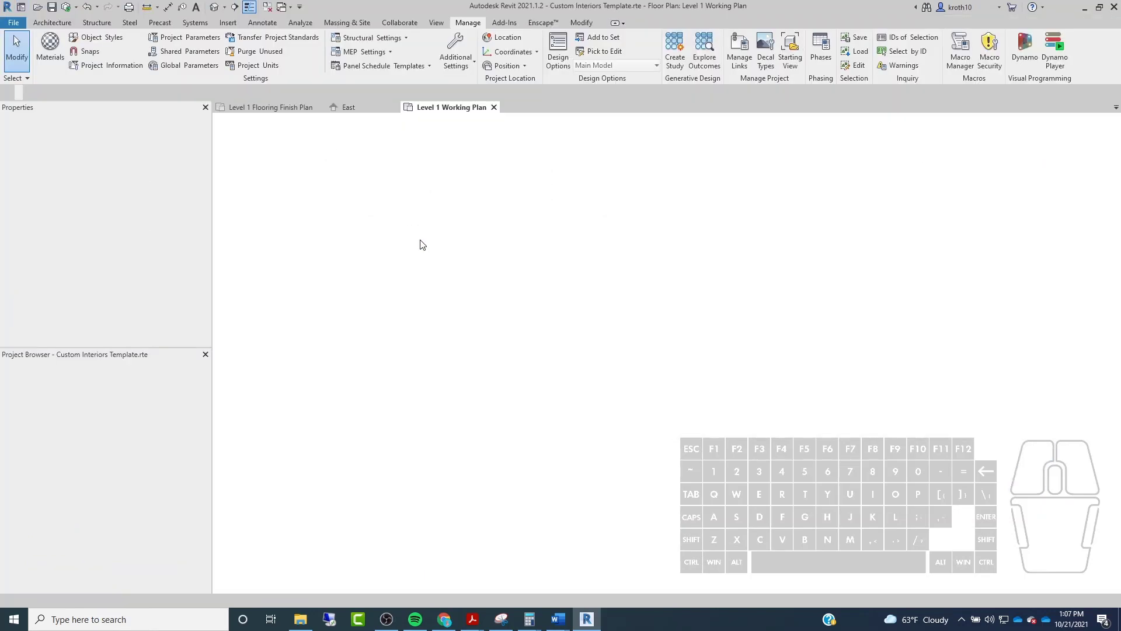
# Cancel the blocked project creation and close the template's East and Level 1 Working Plan views, dismissing the save reminder.
pyautogui.click(608, 252)
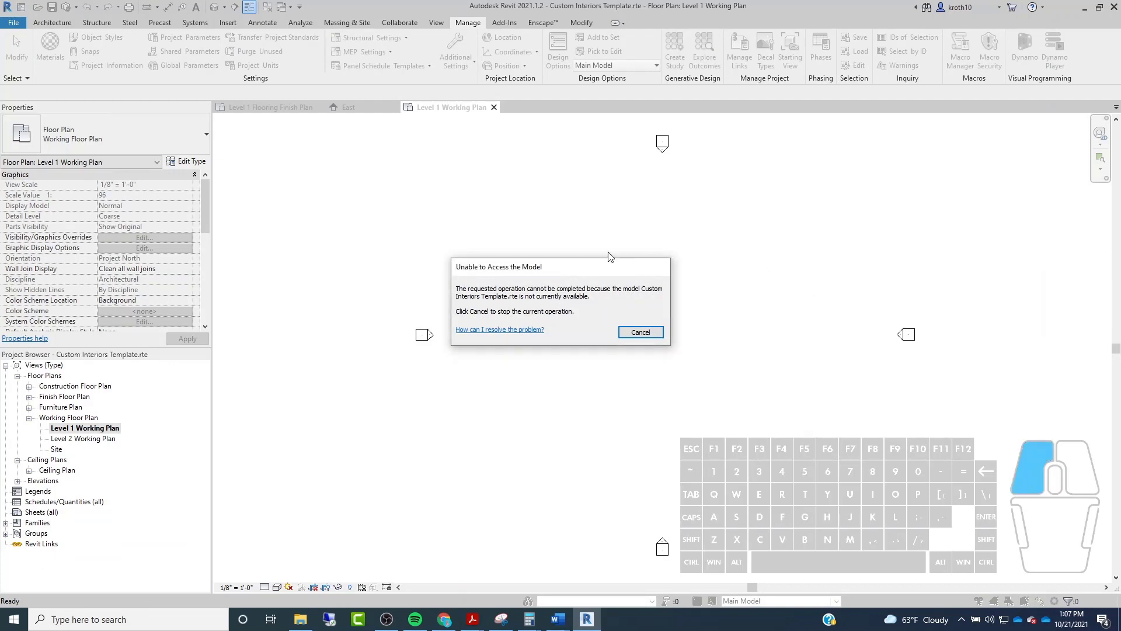
pyautogui.click(656, 335)
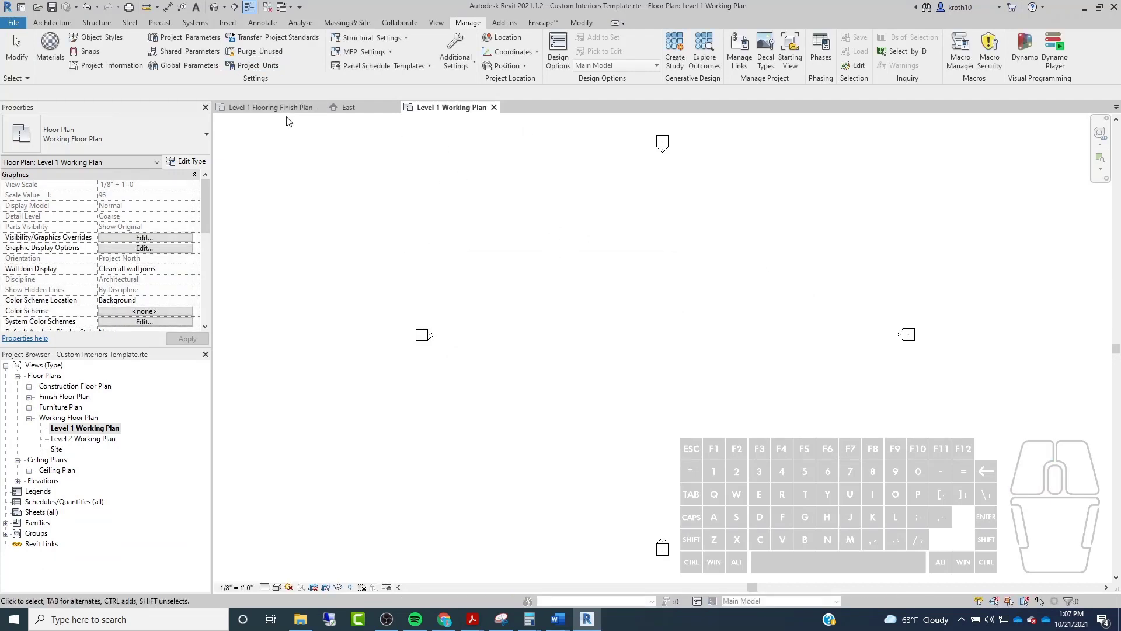
pyautogui.click(379, 108)
pyautogui.click(395, 107)
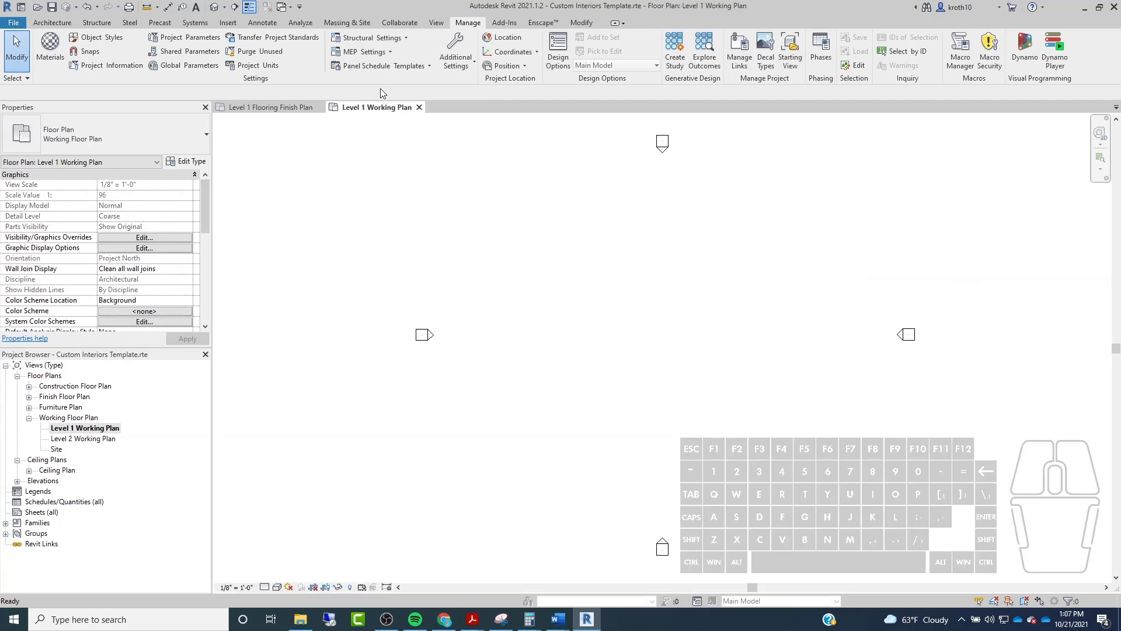
pyautogui.click(421, 107)
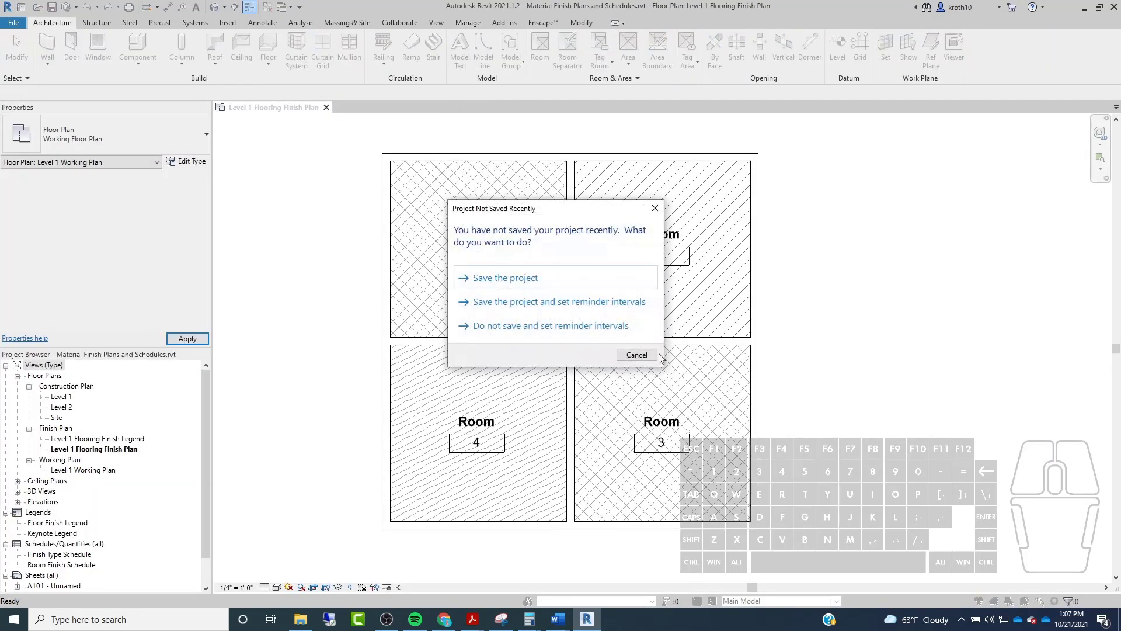
pyautogui.click(653, 356)
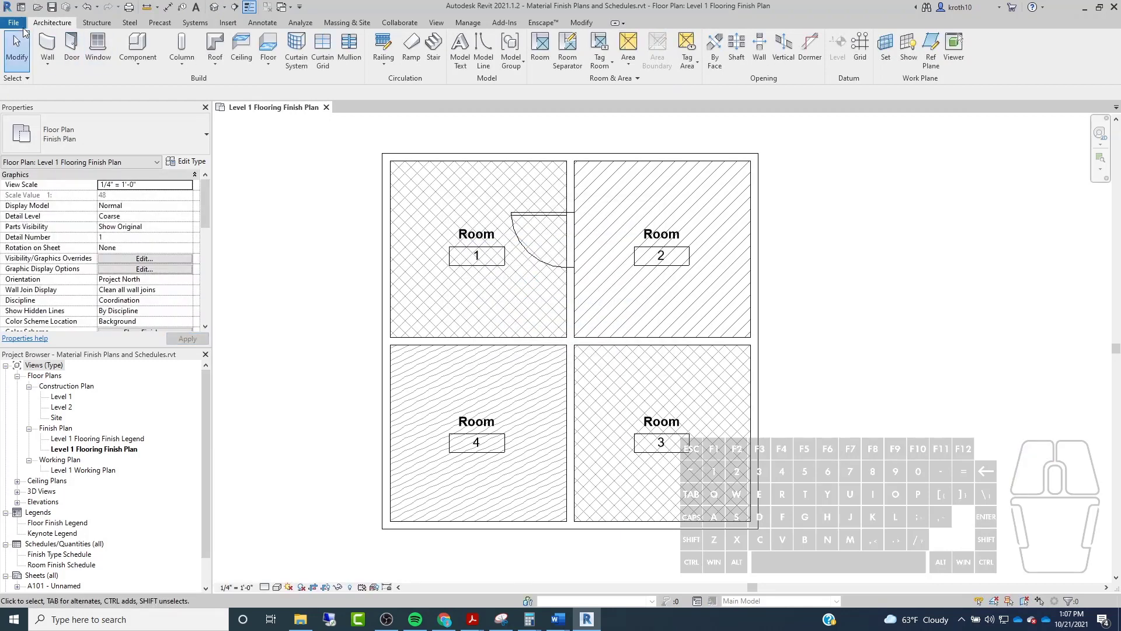
# Create a new project based on the Interiors Template from the home screen.
pyautogui.click(21, 7)
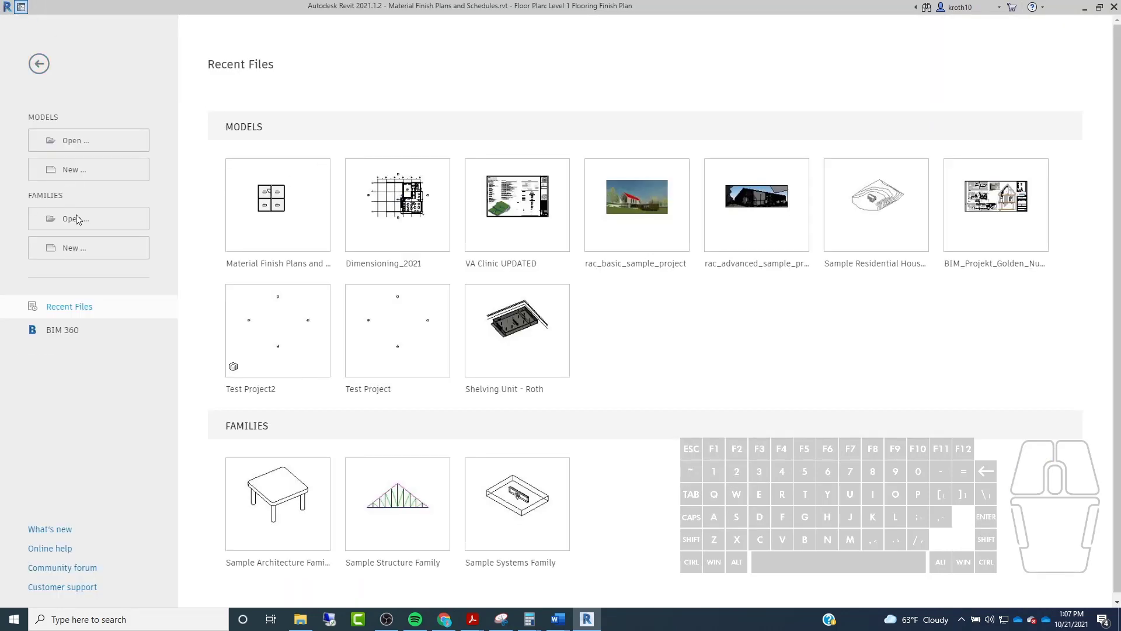
pyautogui.click(82, 170)
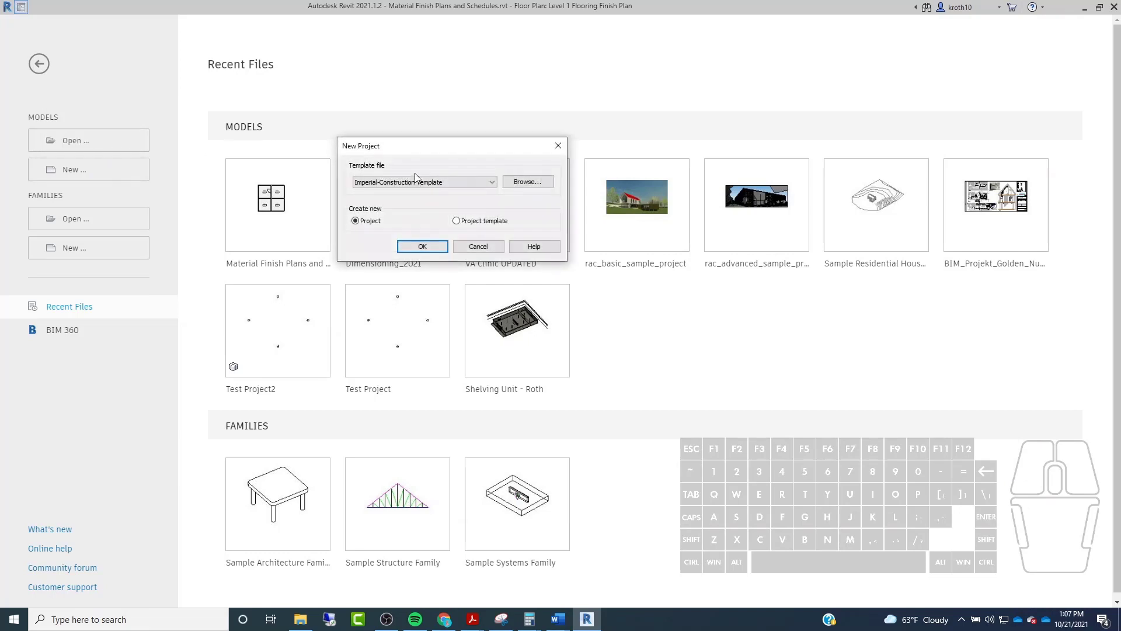
pyautogui.click(429, 182)
pyautogui.click(408, 208)
pyautogui.click(424, 246)
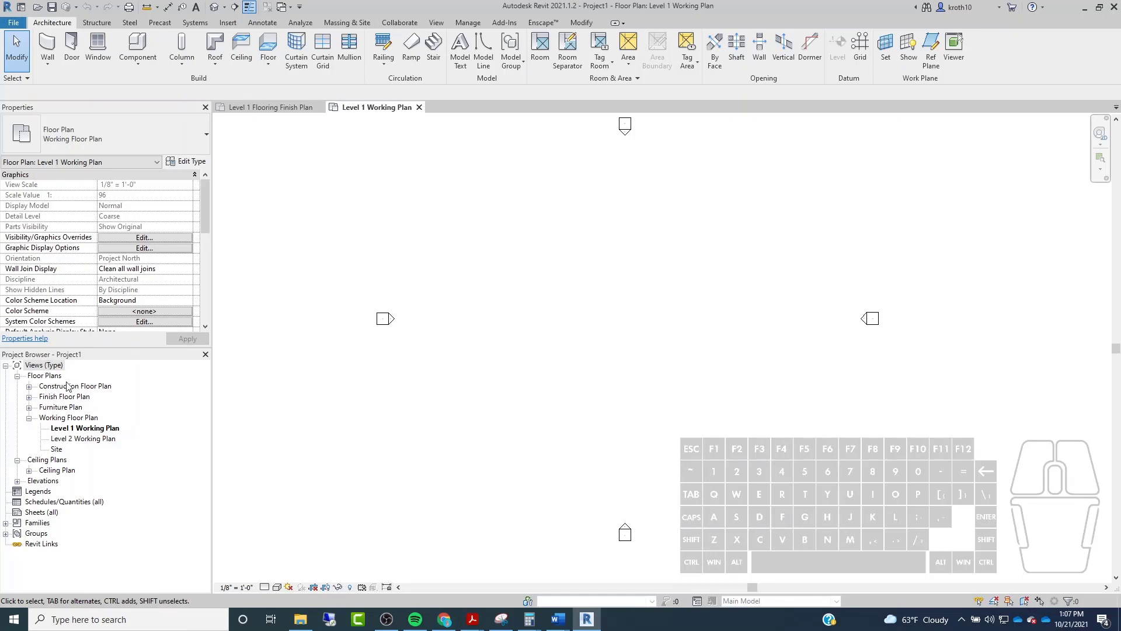
# Check the Level 2 Working Plan's view template in the new project and look over the Level 1 Working Plan.
pyautogui.click(86, 440)
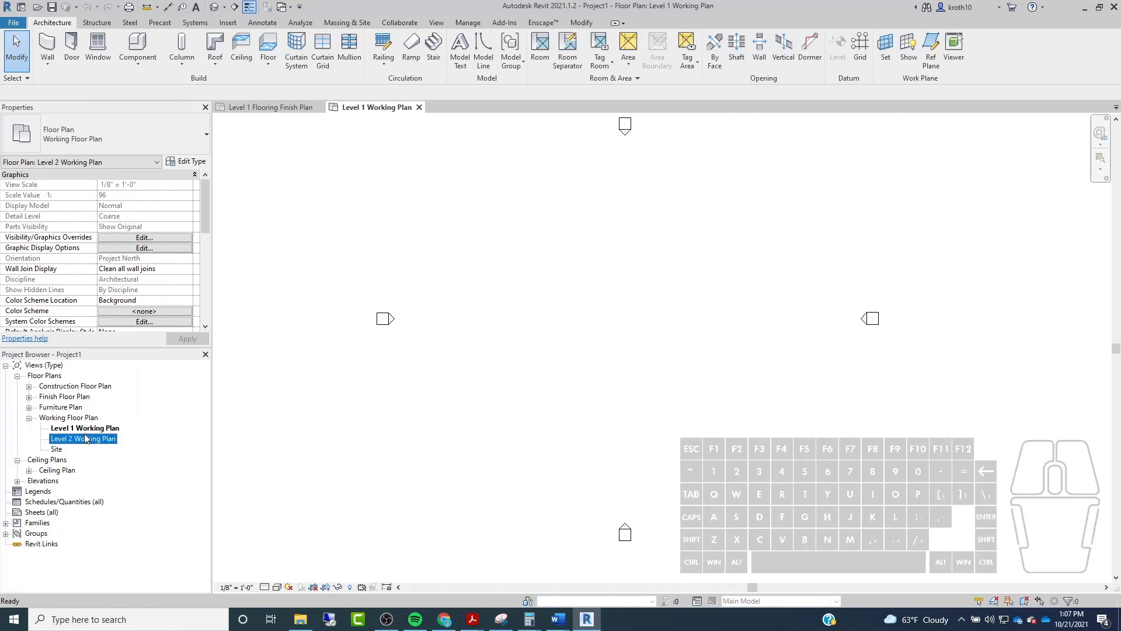
pyautogui.scroll(-5, 135, 261)
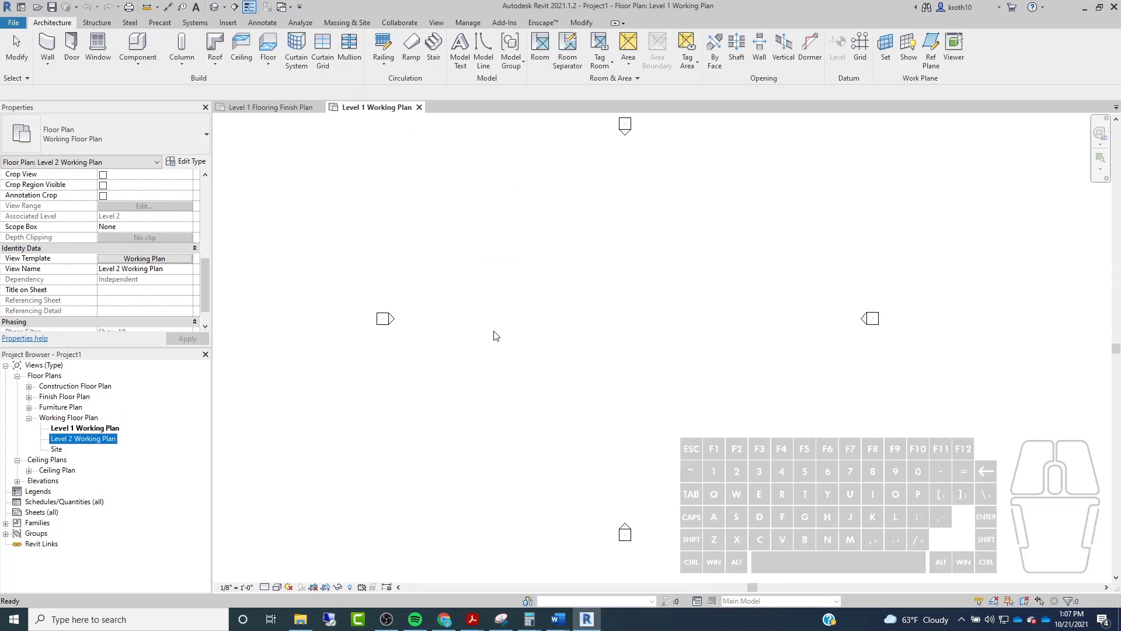
pyautogui.scroll(-1, 403, 330)
pyautogui.middleClick(618, 276)
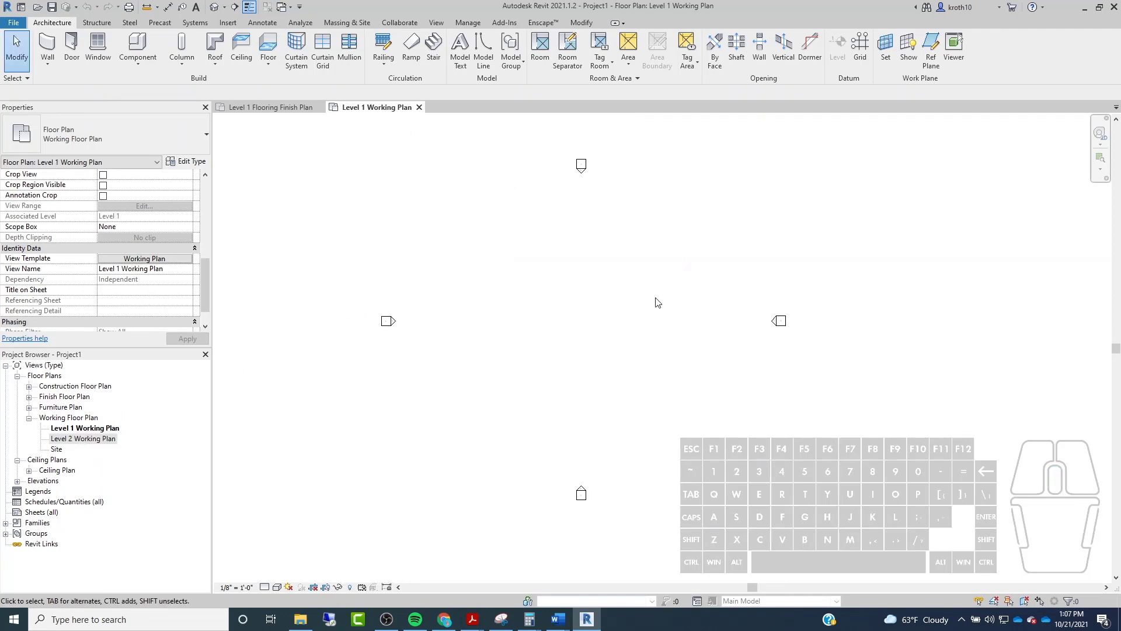
pyautogui.moveTo(522, 352); pyautogui.dragTo(533, 338, button='middle')
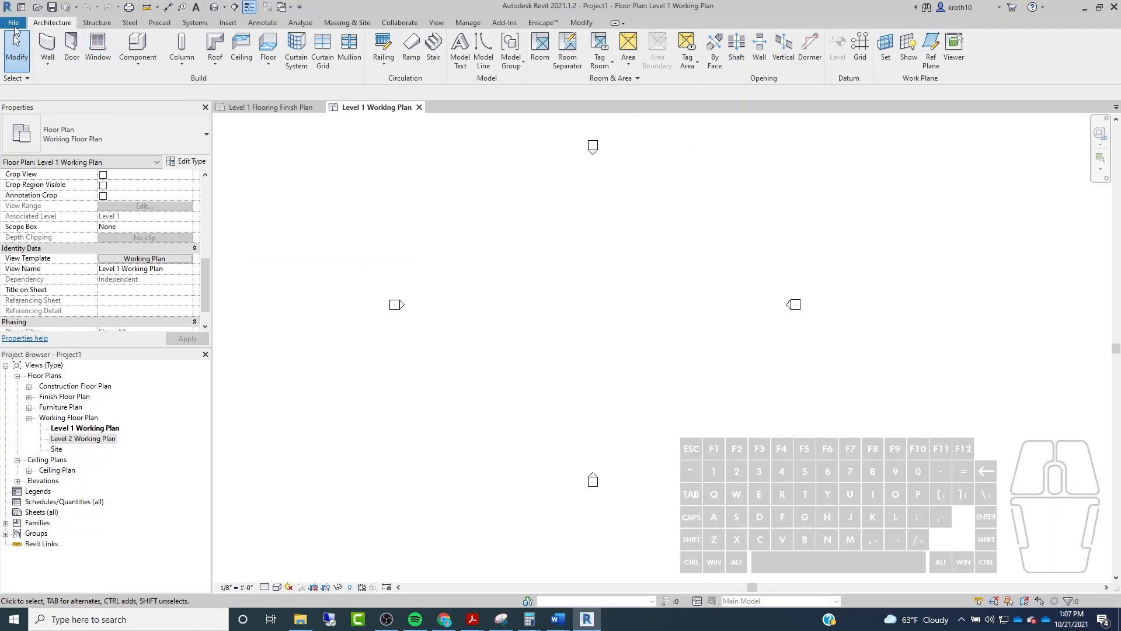
# Move the Interiors Template entry to the first place in the project templates list under the File Locations options.
pyautogui.click(14, 24)
pyautogui.click(177, 287)
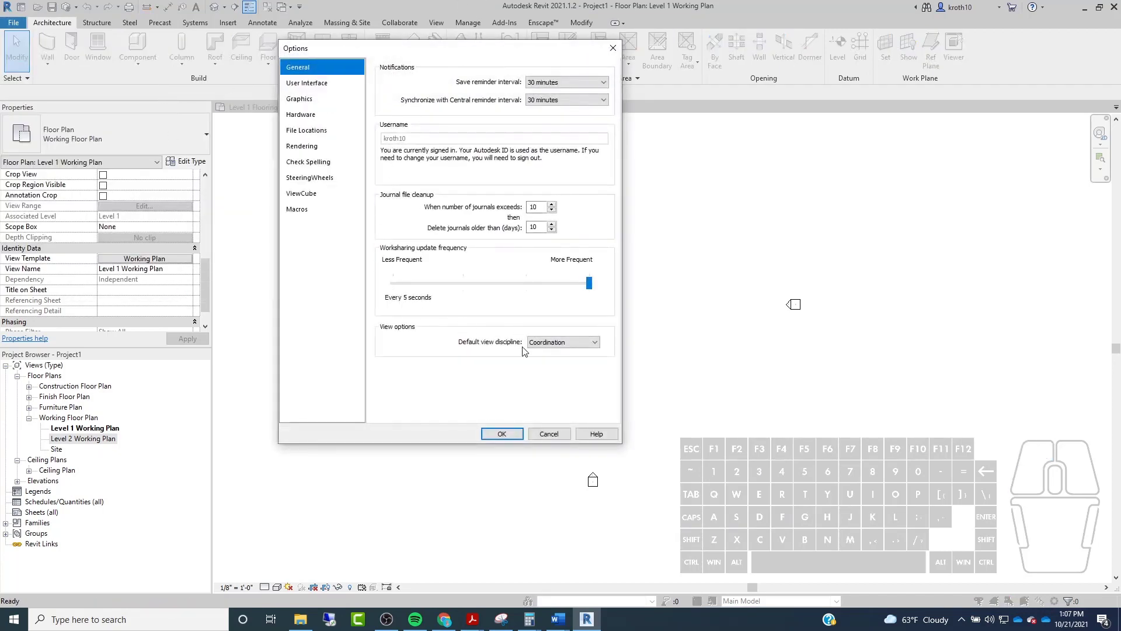
pyautogui.click(321, 131)
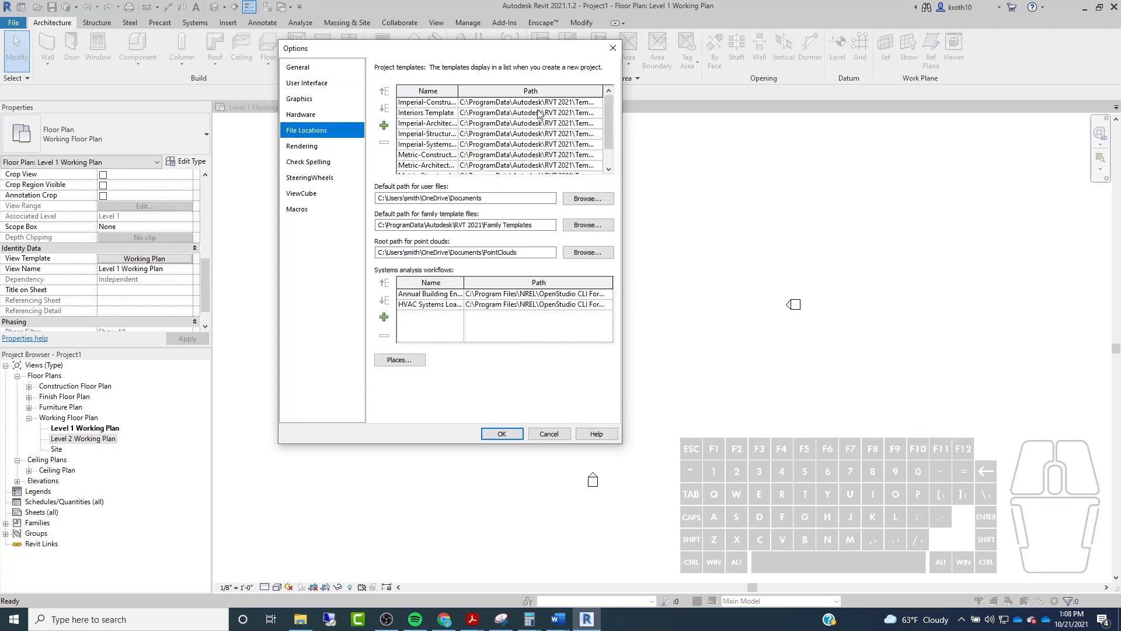
pyautogui.click(430, 113)
pyautogui.click(383, 92)
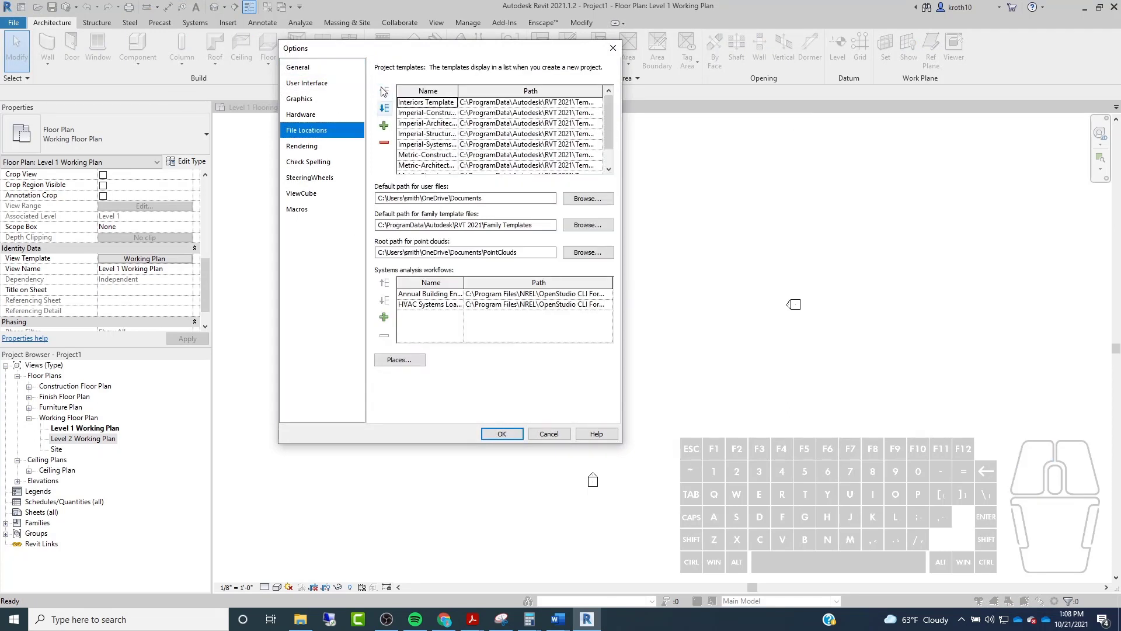
# Try to open Custom Interiors Template.rte from the English-Imperial folder by browsing from the Interiors Template entry's path.
pyautogui.click(547, 104)
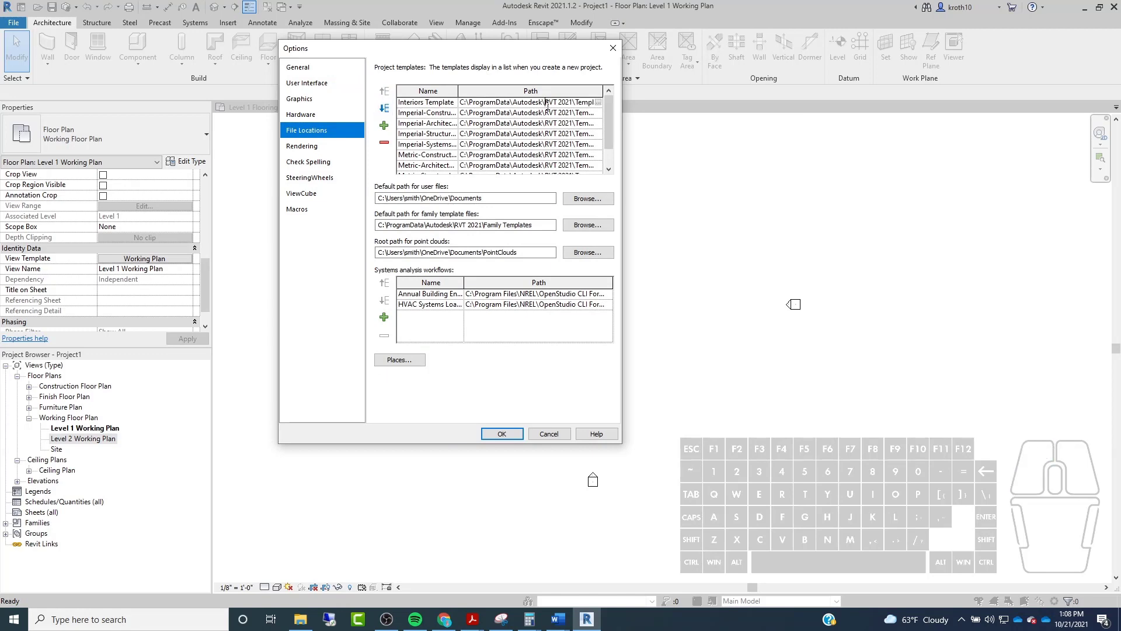
pyautogui.click(597, 103)
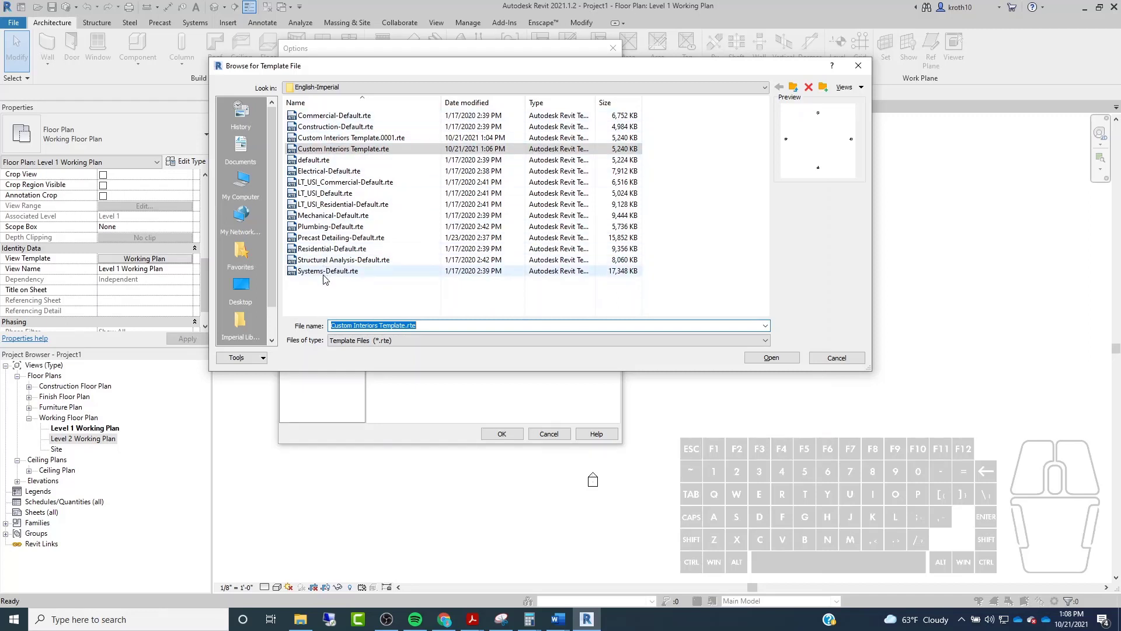
pyautogui.click(352, 150)
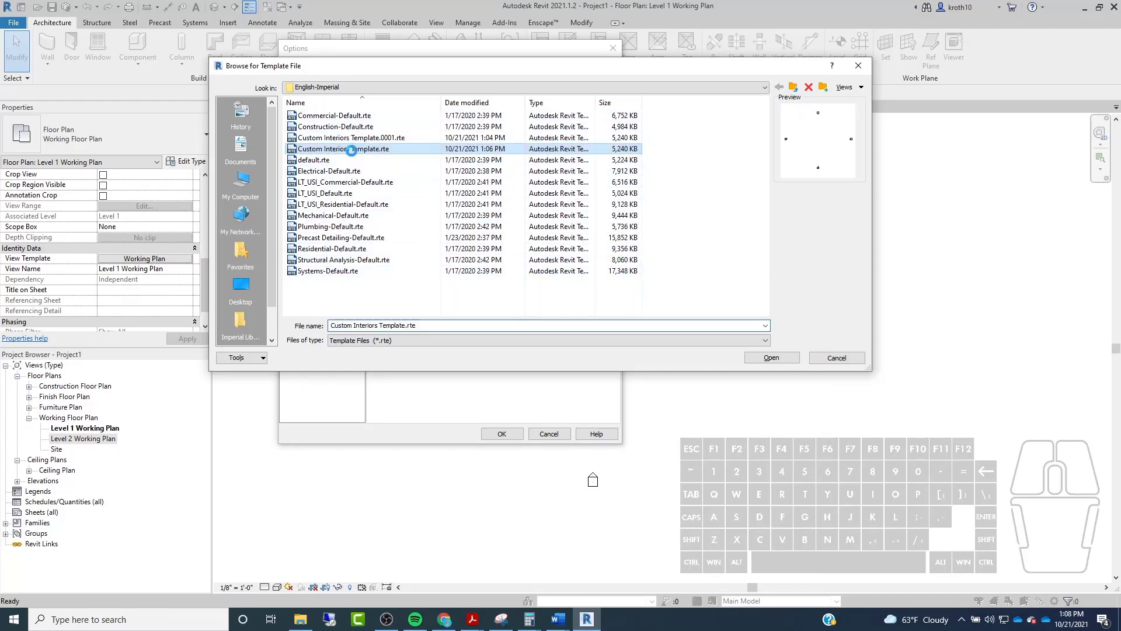
pyautogui.rightClick(351, 149)
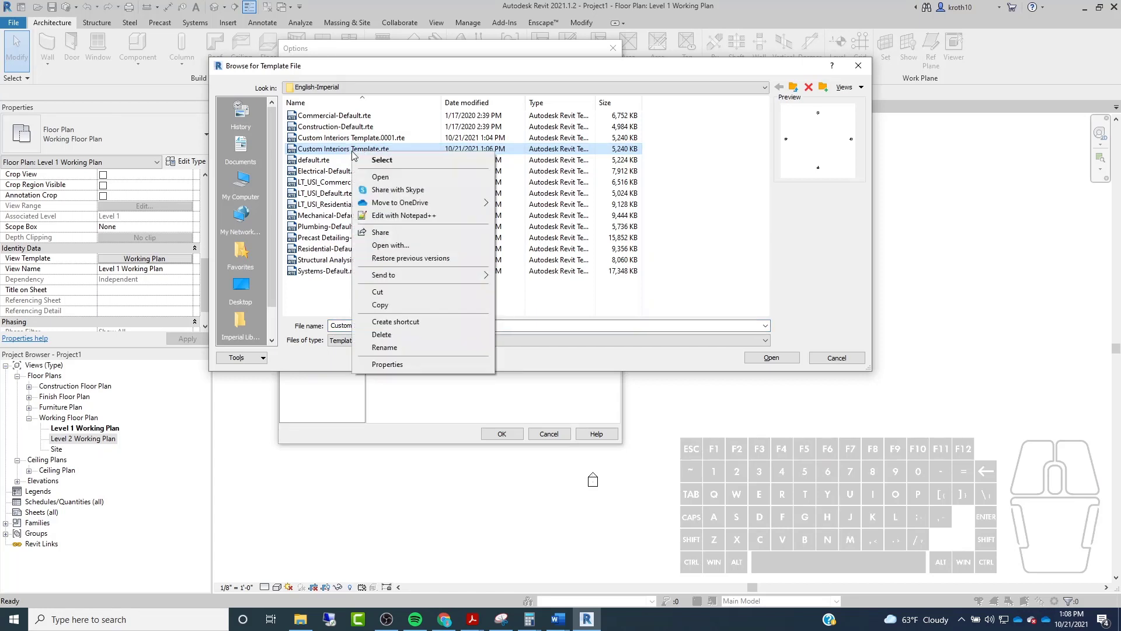
pyautogui.click(410, 177)
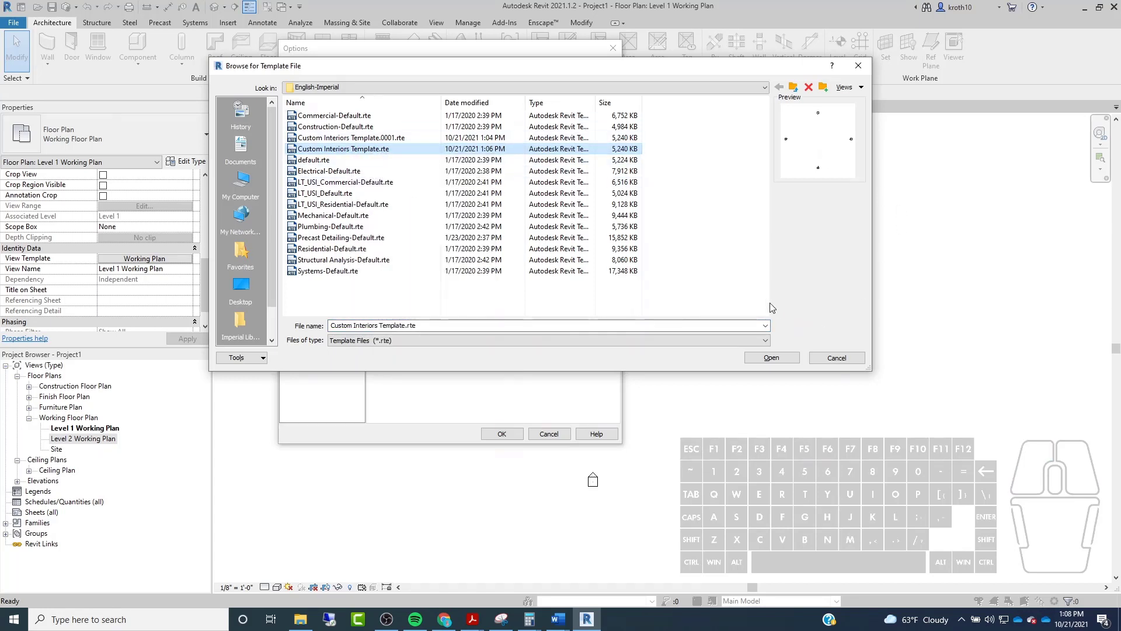
pyautogui.click(377, 87)
pyautogui.click(595, 74)
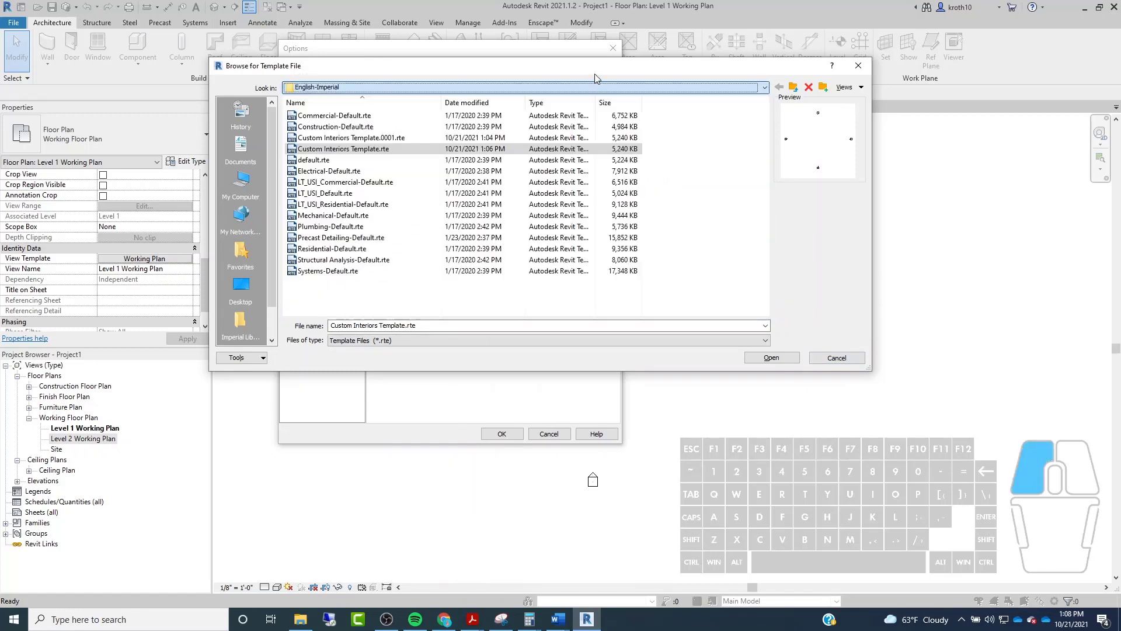
pyautogui.click(774, 354)
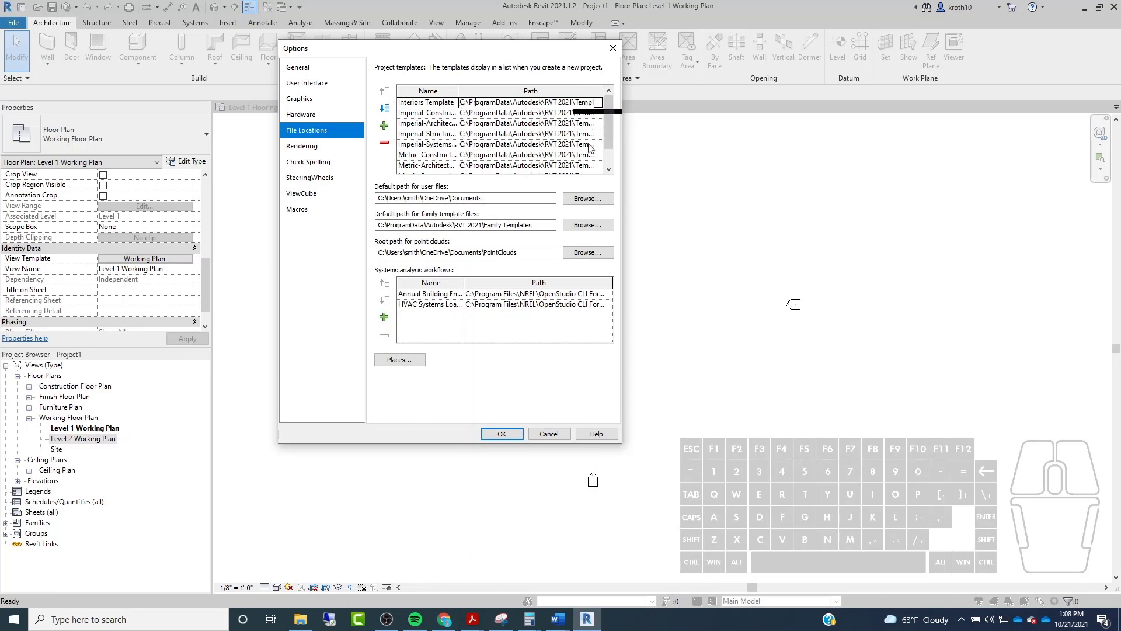
# Copy the full file path of the Interiors Template entry and accept the options.
pyautogui.click(519, 113)
pyautogui.click(462, 102)
pyautogui.moveTo(460, 103); pyautogui.dragTo(689, 102)
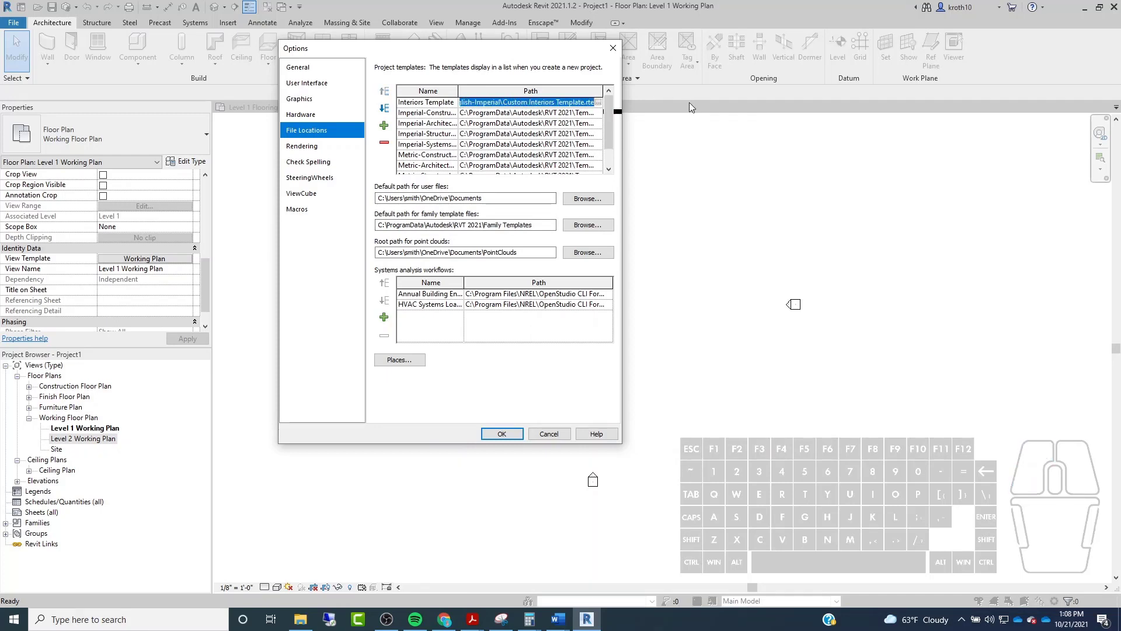
pyautogui.hotkey('ctrl', 'c')
pyautogui.click(500, 433)
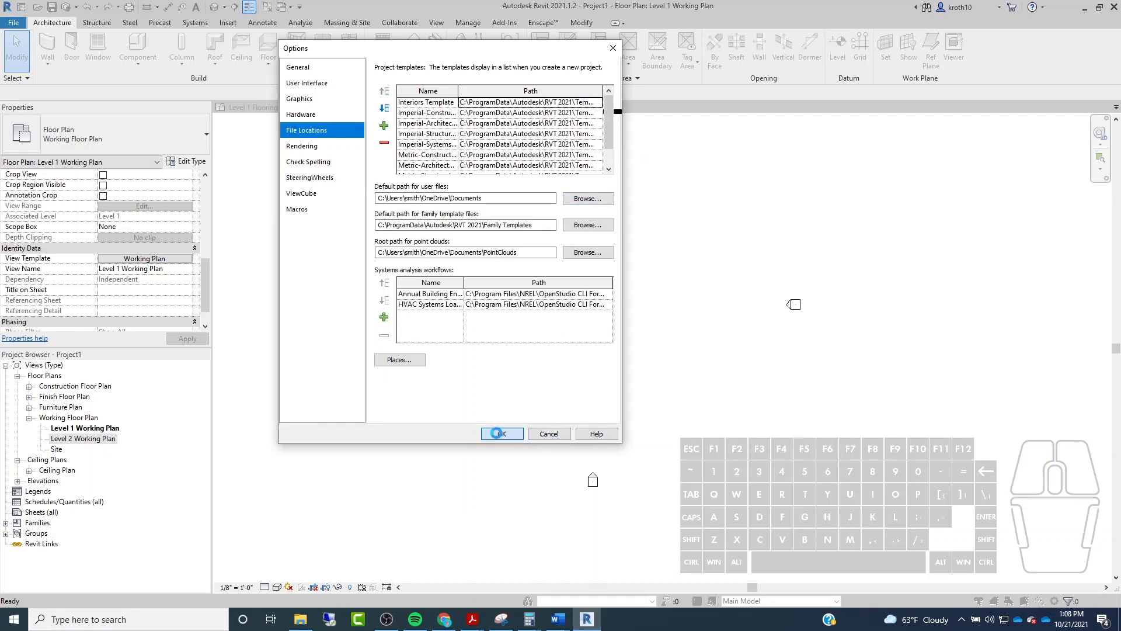
# Switch to File Explorer and open Custom Interiors Template.rte using the copied path in place of the current folder address.
pyautogui.click(300, 619)
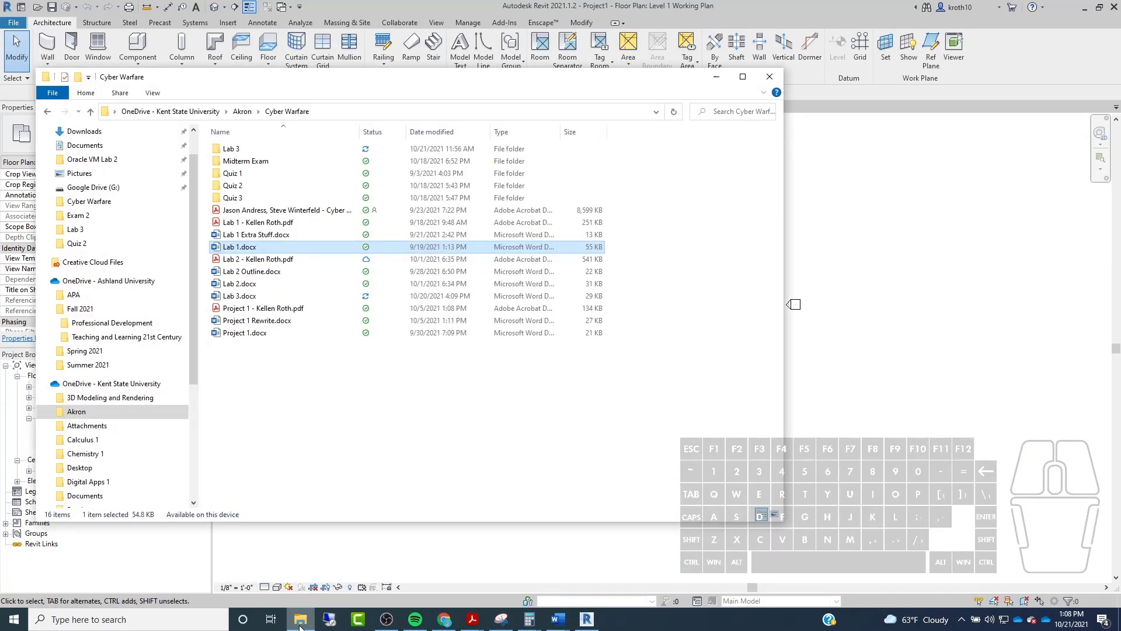
pyautogui.click(313, 111)
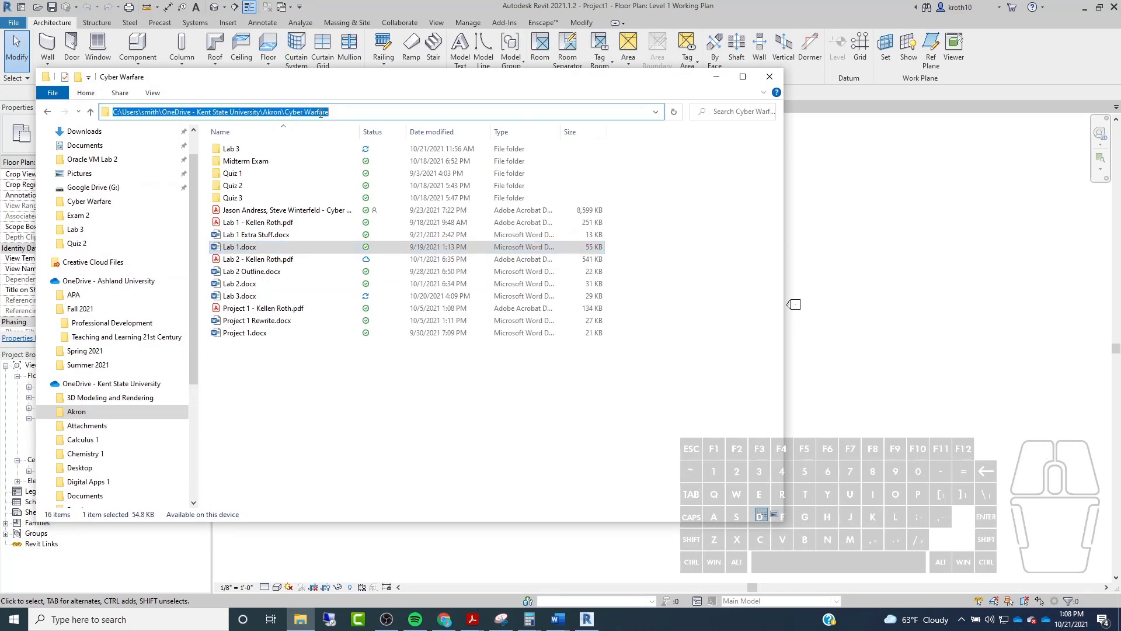
pyautogui.press('Delete')
pyautogui.hotkey('ctrl', 'v')
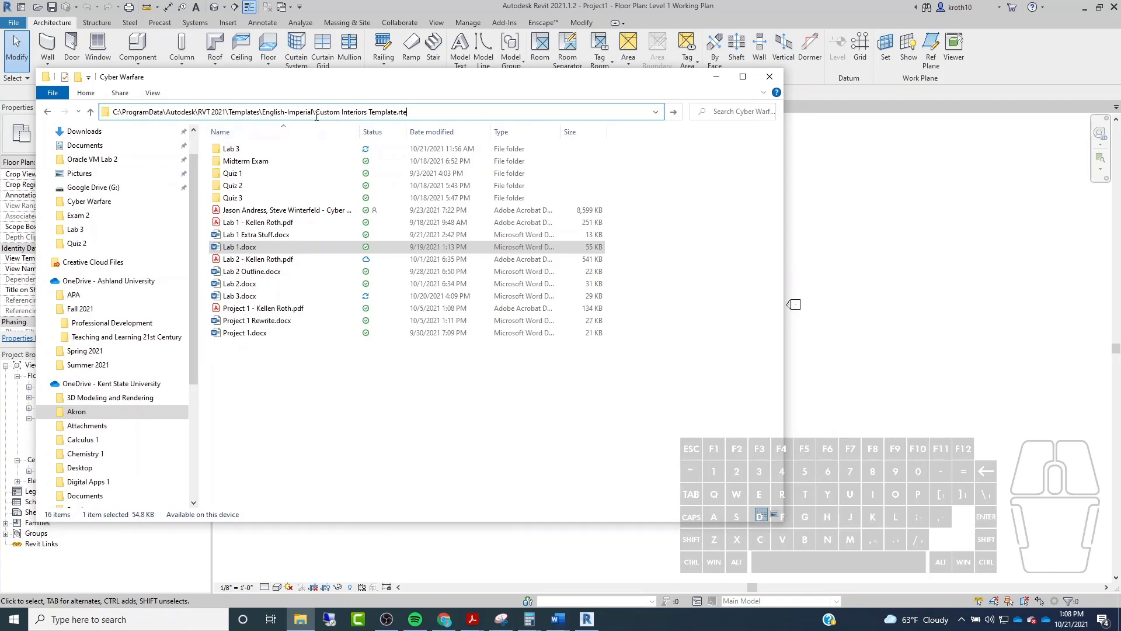
pyautogui.press('Return')
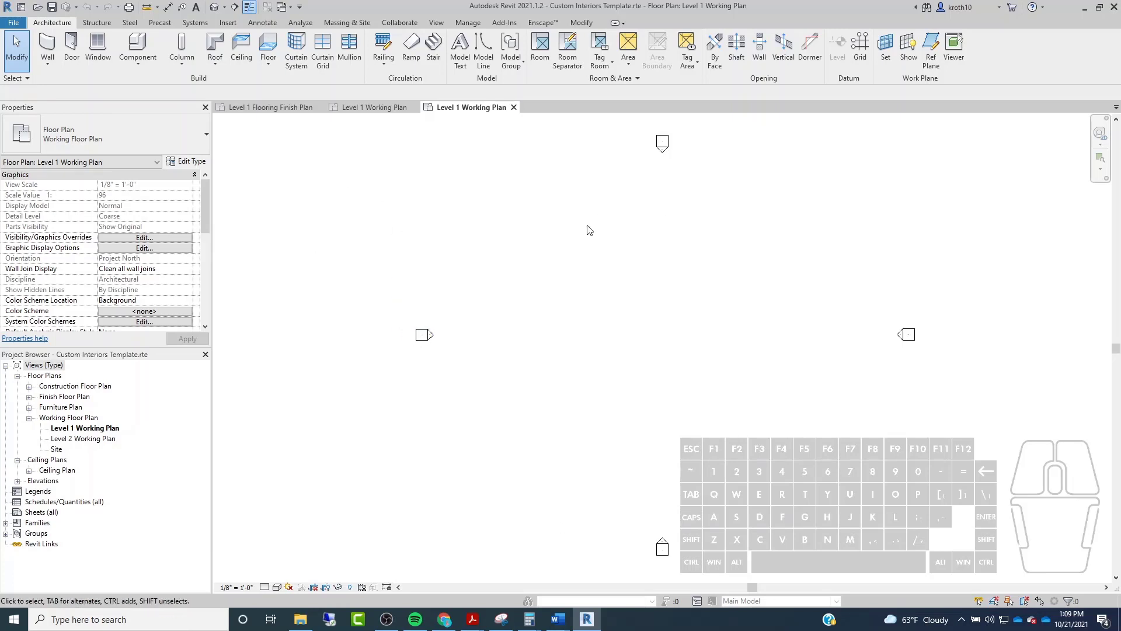
# Look through the list of project materials in the Custom Interiors Template, then close the Material Browser.
pyautogui.scroll(1, 561, 245)
pyautogui.scroll(-1, 560, 245)
pyautogui.click(477, 23)
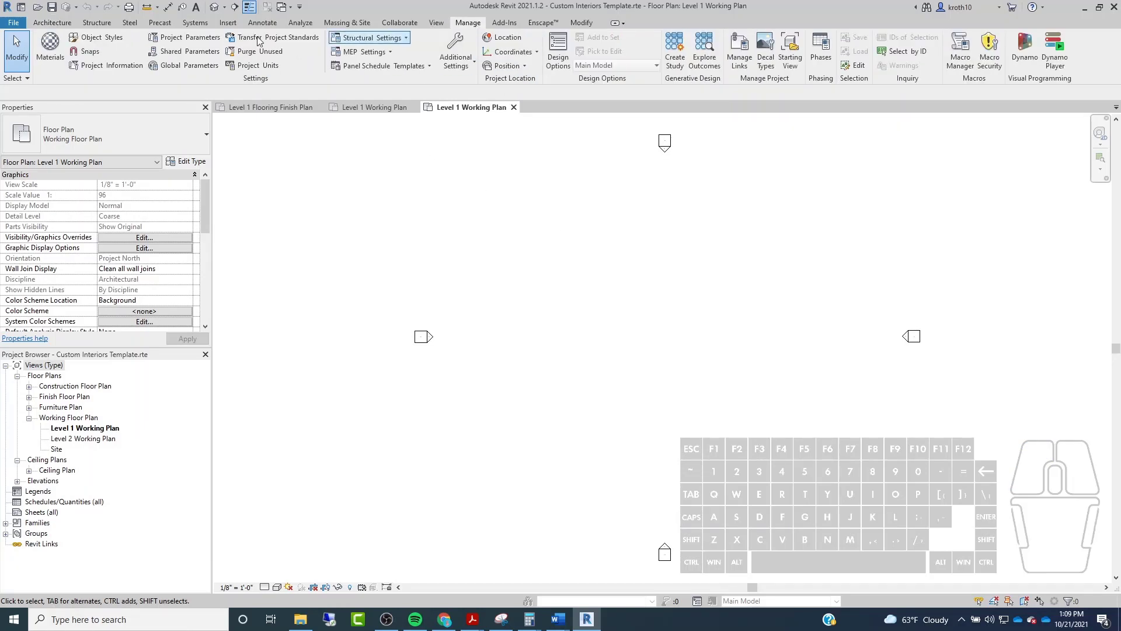
pyautogui.click(49, 50)
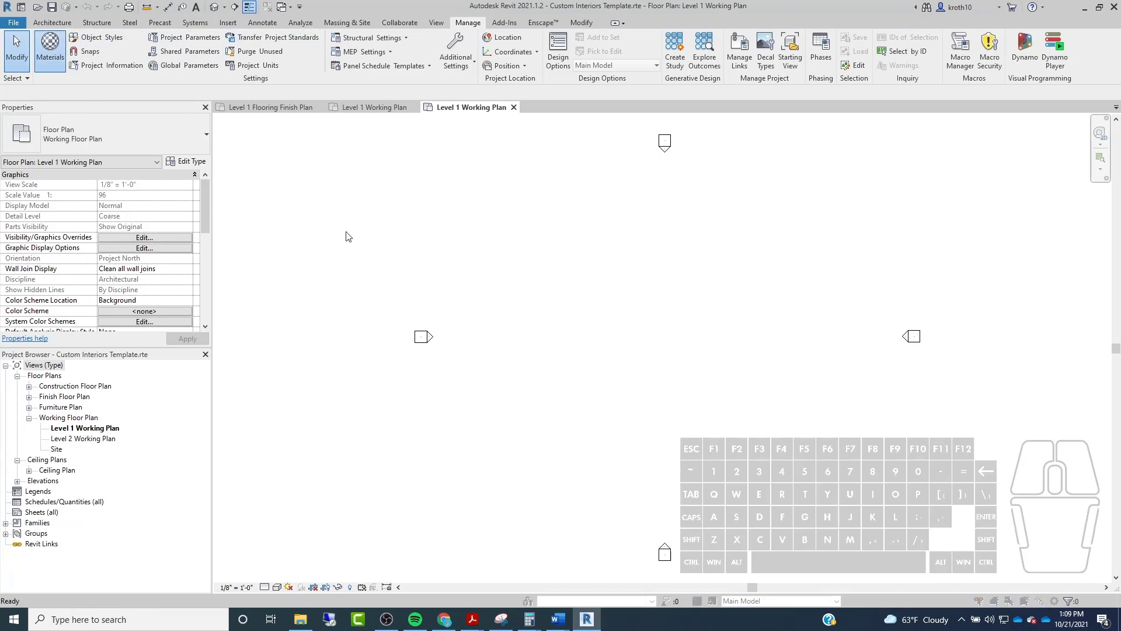
pyautogui.scroll(-2, 560, 127)
pyautogui.scroll(-10, 560, 127)
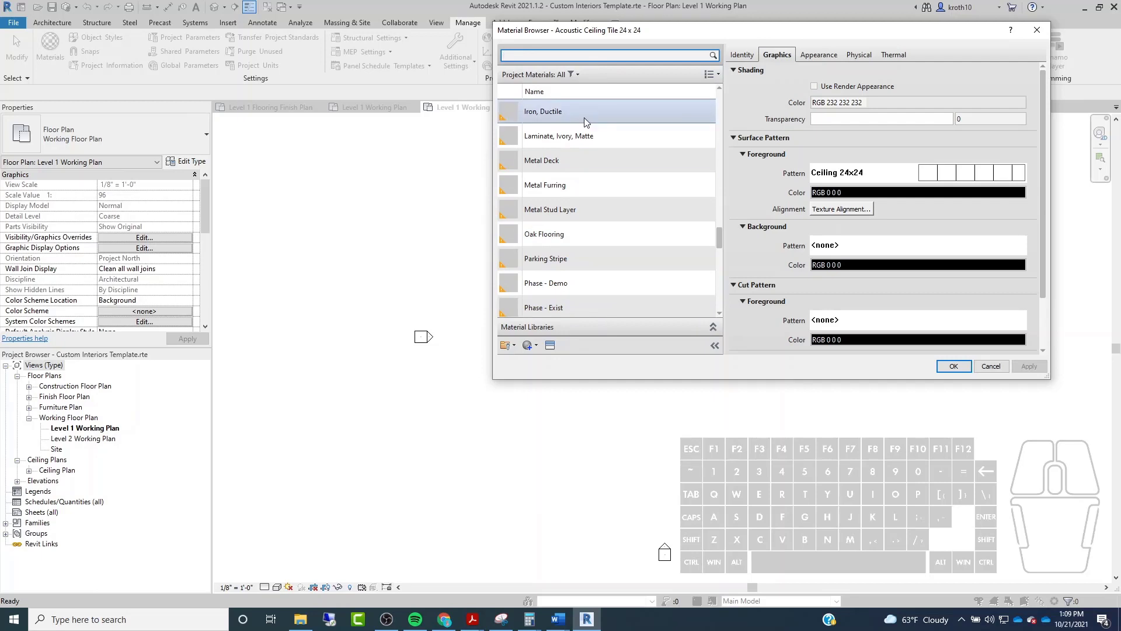
pyautogui.scroll(-6, 584, 119)
pyautogui.scroll(15, 584, 117)
pyautogui.scroll(8, 584, 117)
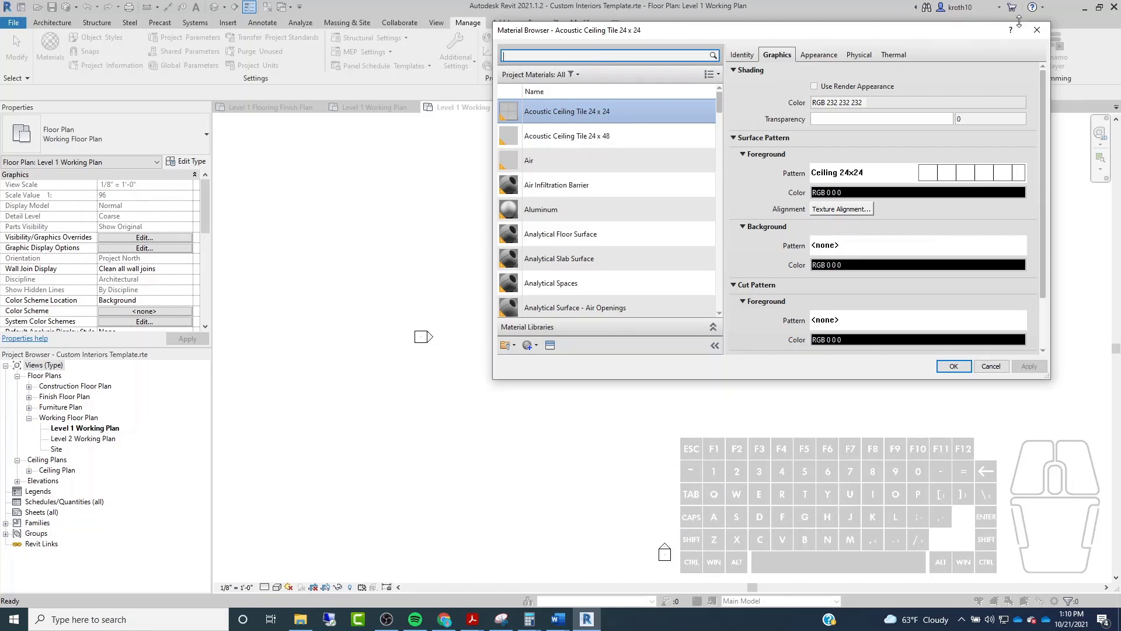
pyautogui.click(1035, 31)
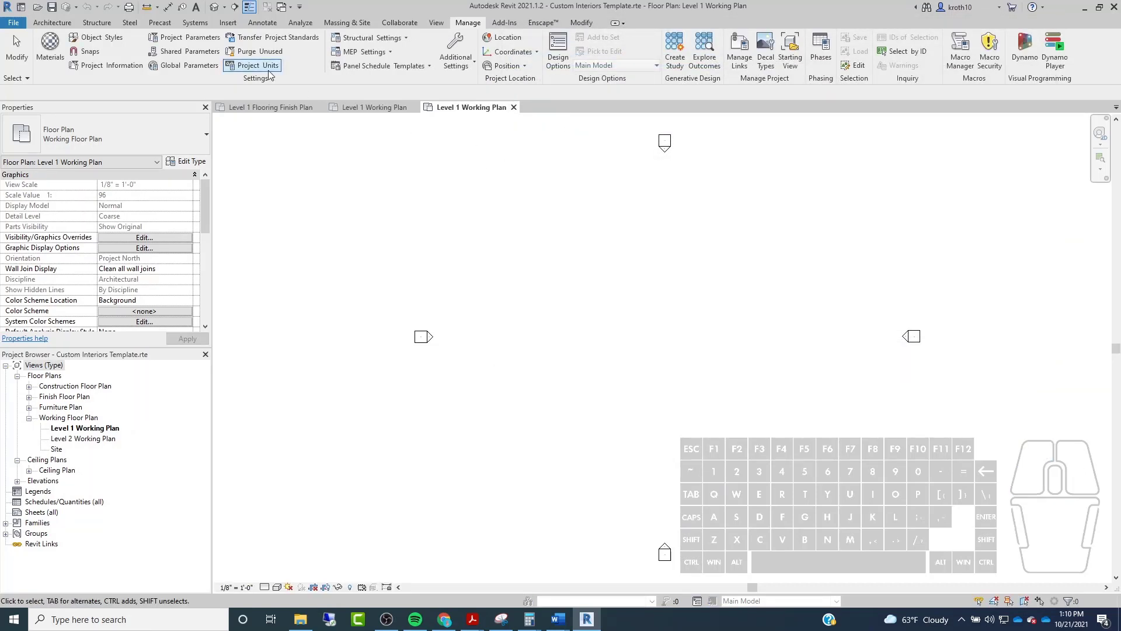
# Switch to the Level 1 Flooring Finish Plan of the Material Finish Plans and Schedules project and browse its project materials.
pyautogui.click(289, 107)
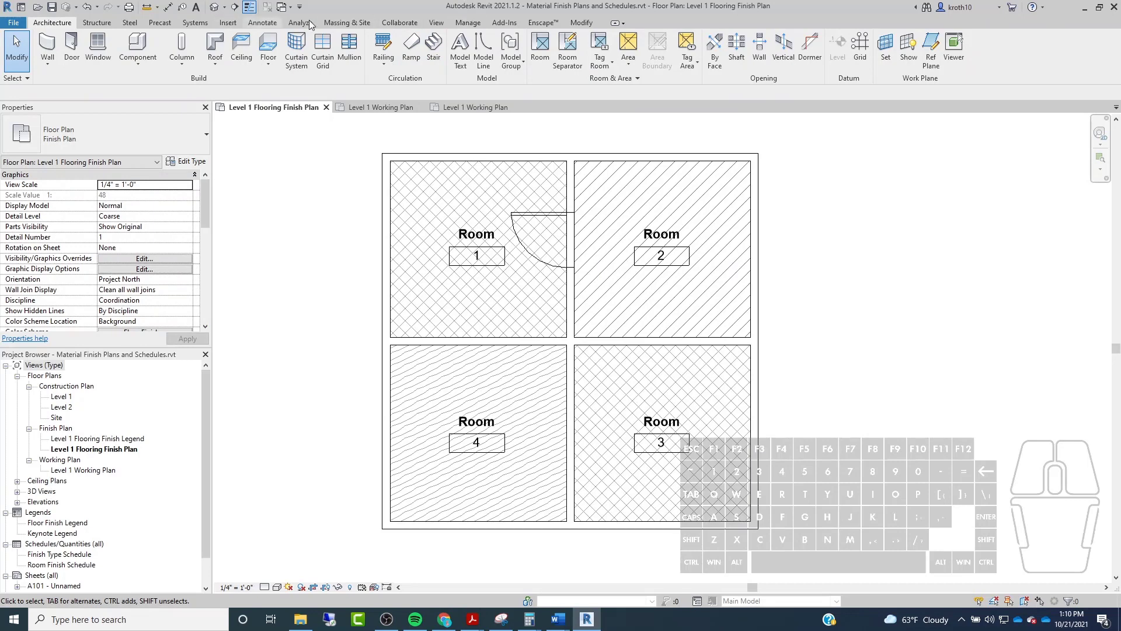
pyautogui.click(473, 23)
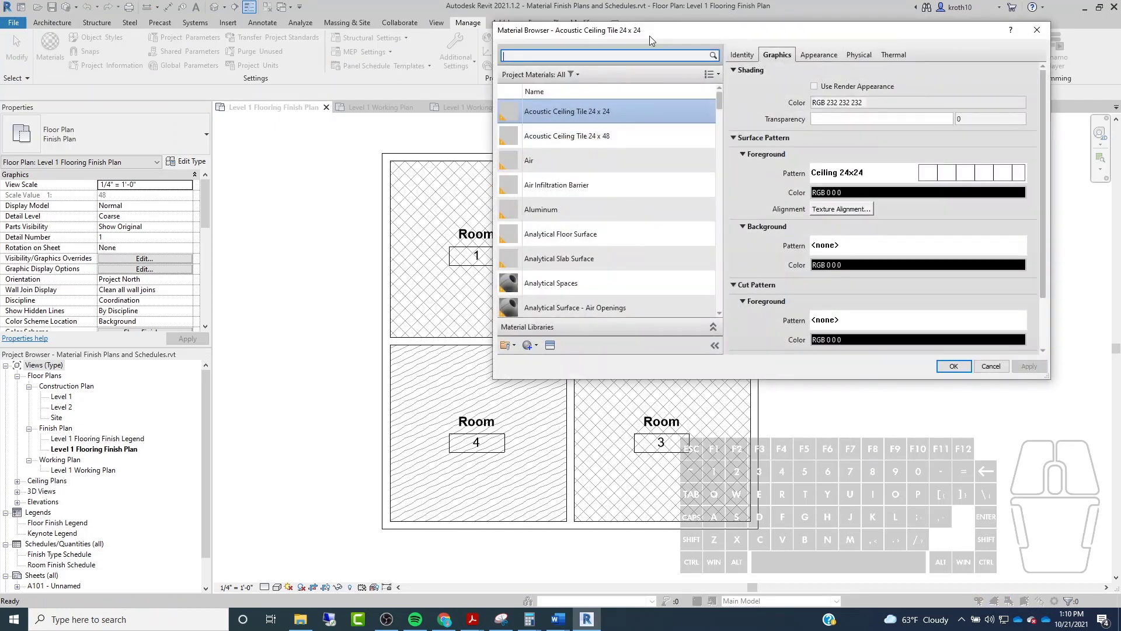
pyautogui.moveTo(651, 40); pyautogui.dragTo(490, 38)
pyautogui.scroll(-10, 467, 187)
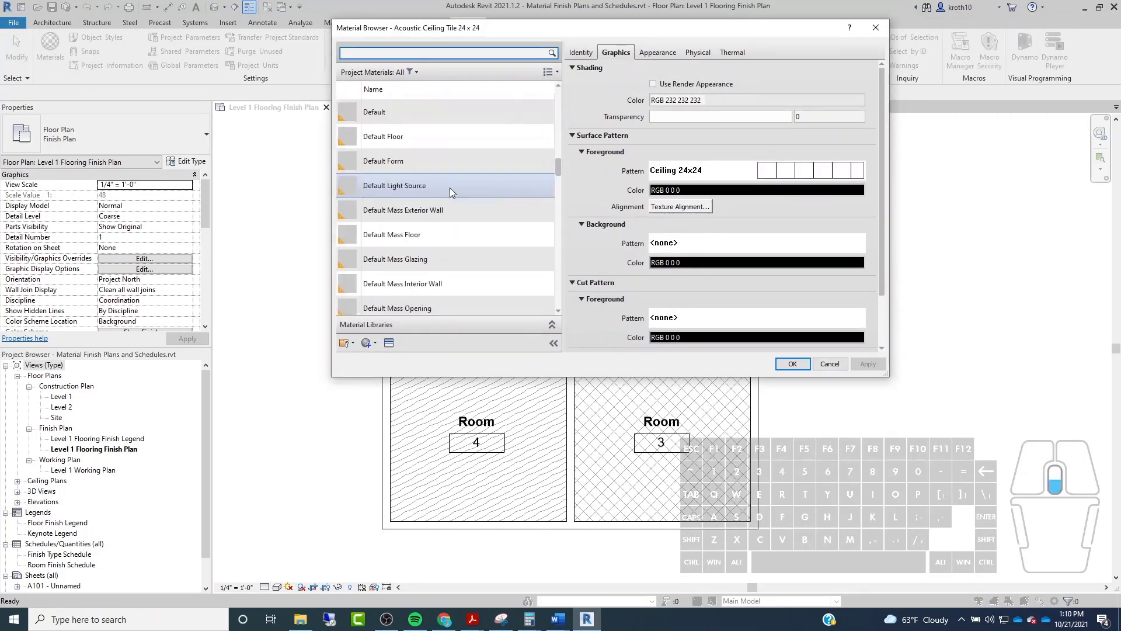
# Create a new material in the project and rename it "Custom Material".
pyautogui.click(374, 343)
pyautogui.click(388, 357)
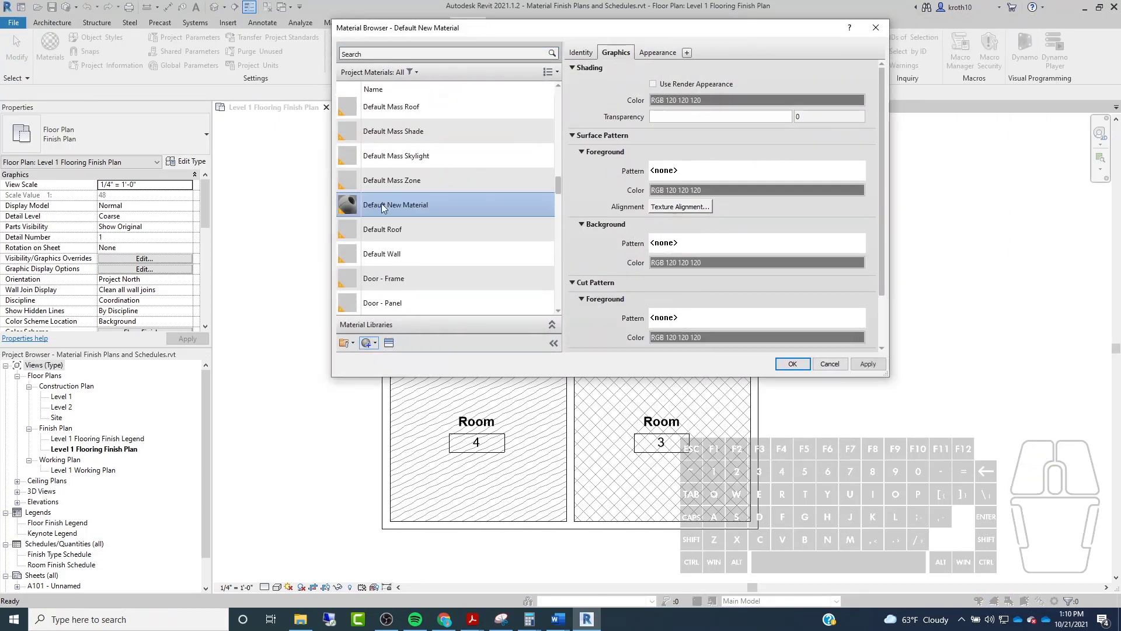
pyautogui.rightClick(383, 207)
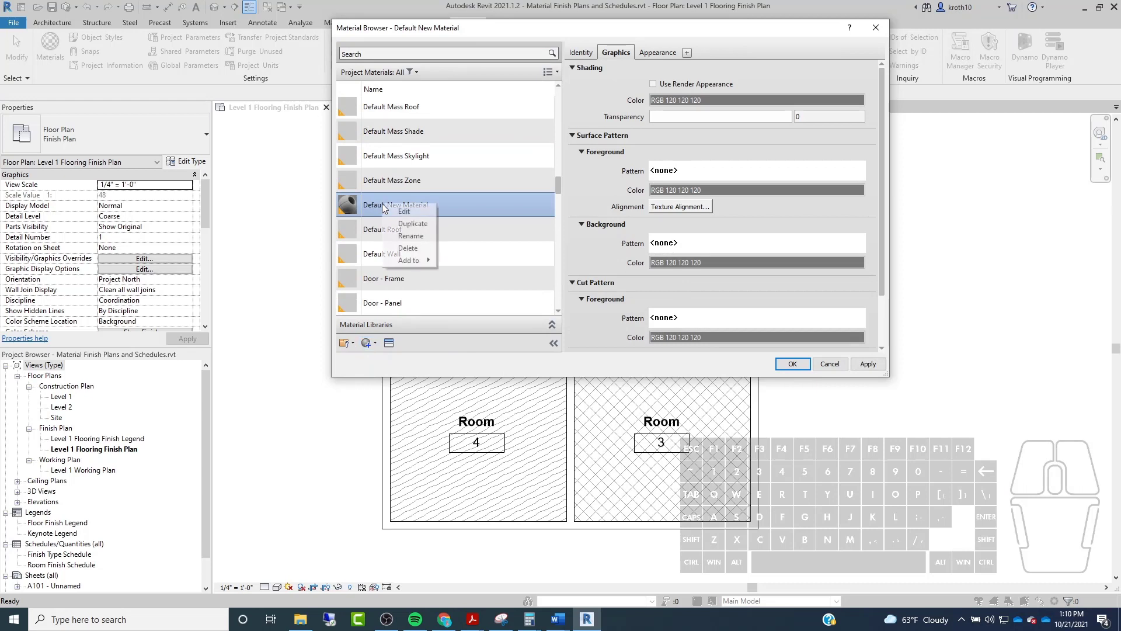
pyautogui.click(418, 237)
pyautogui.write('Cust')
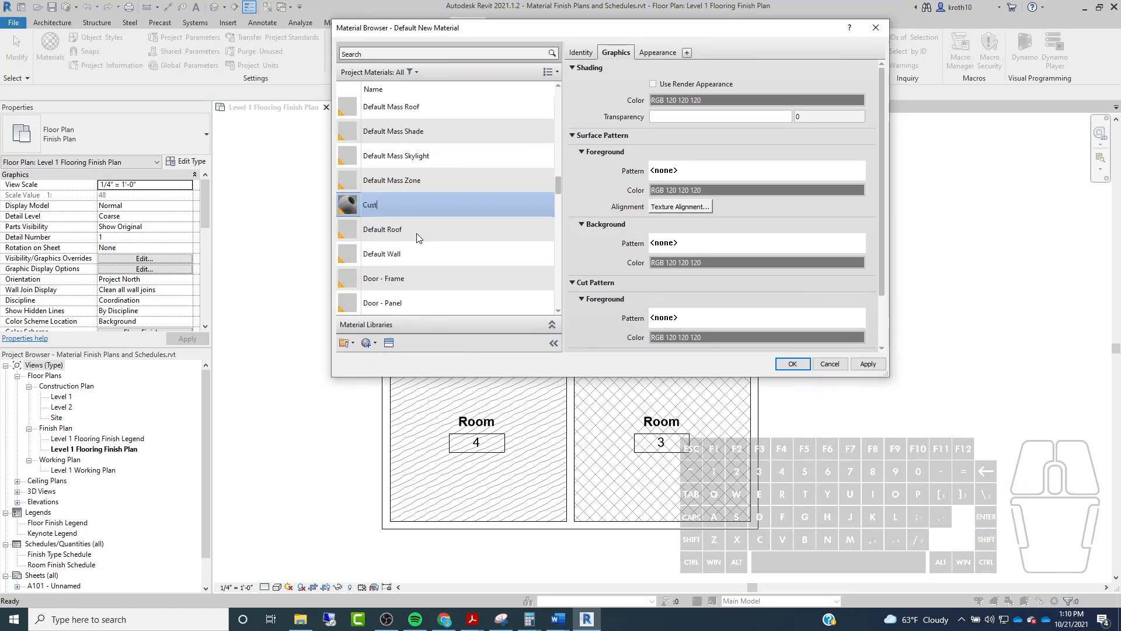
pyautogui.write('om Material')
pyautogui.press('Return')
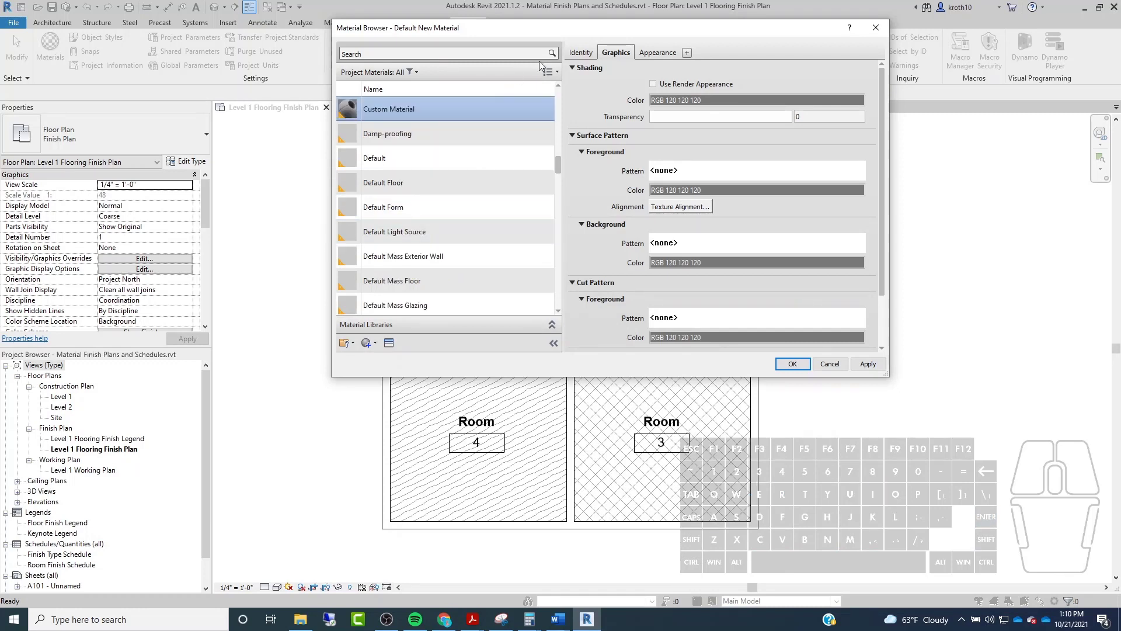
# Set Custom Material's appearance color to green RGB 0 128 64, apply it, and close the Material Browser.
pyautogui.click(654, 54)
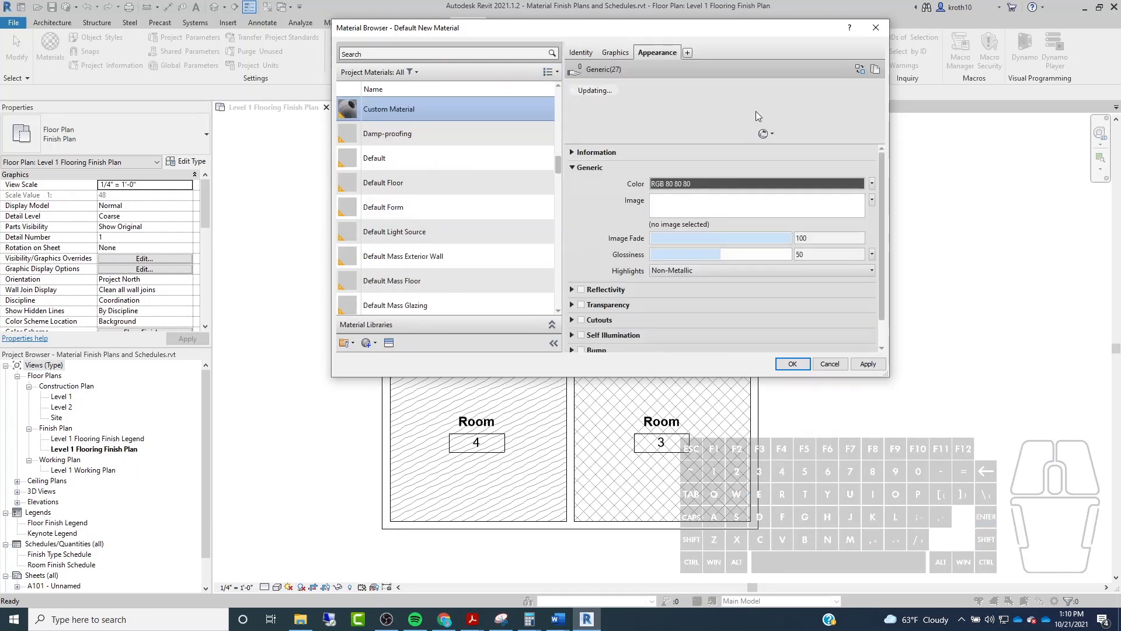
pyautogui.click(761, 182)
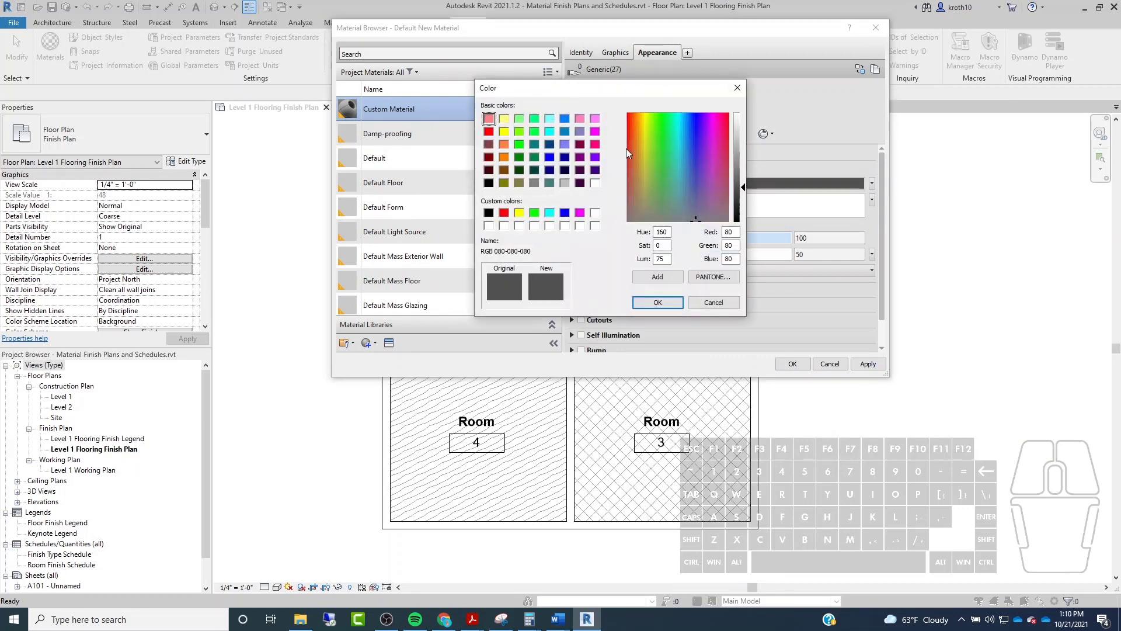
pyautogui.click(534, 157)
pyautogui.click(657, 302)
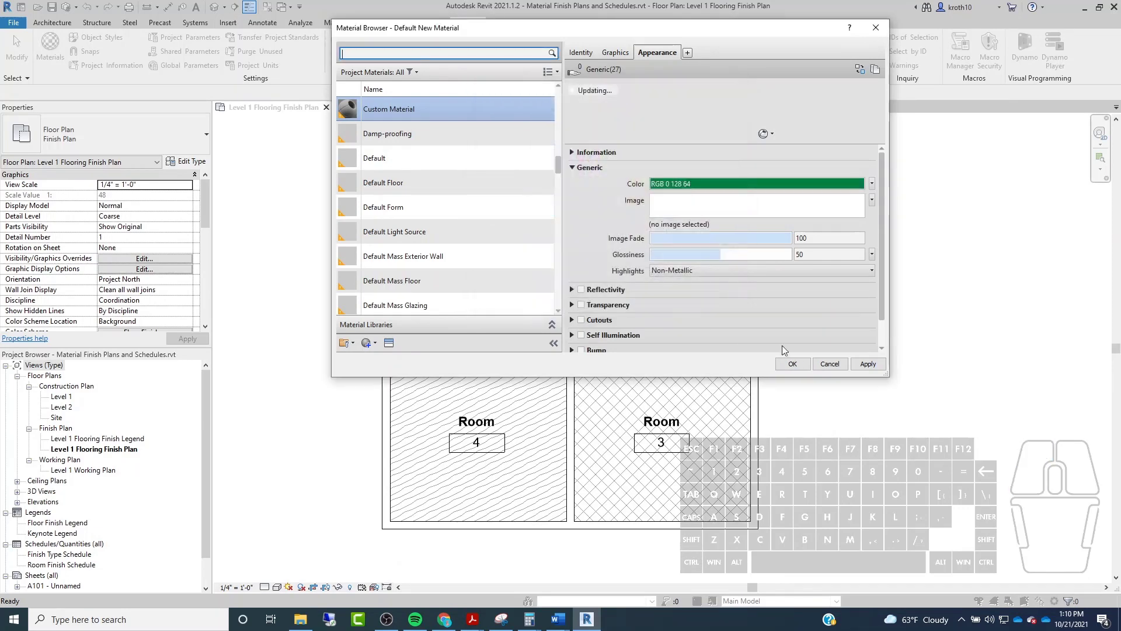
pyautogui.click(867, 363)
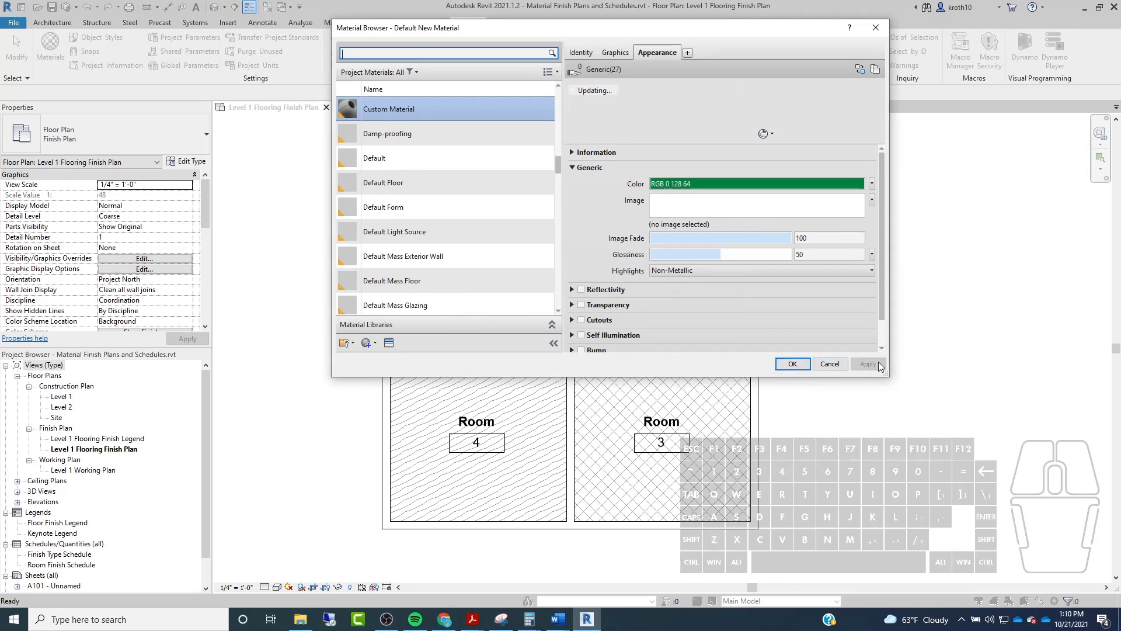
pyautogui.click(794, 365)
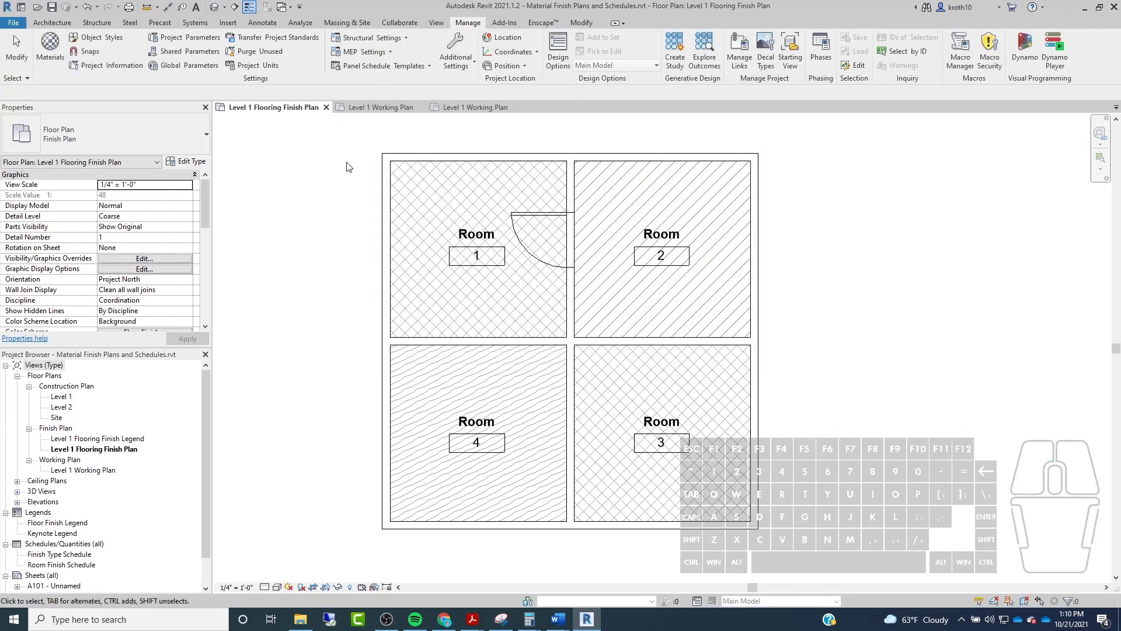
# Start Transfer Project Standards in the Custom Interiors Template, copying from Material Finish Plans and Schedules.rvt, with all items unchecked.
pyautogui.click(477, 108)
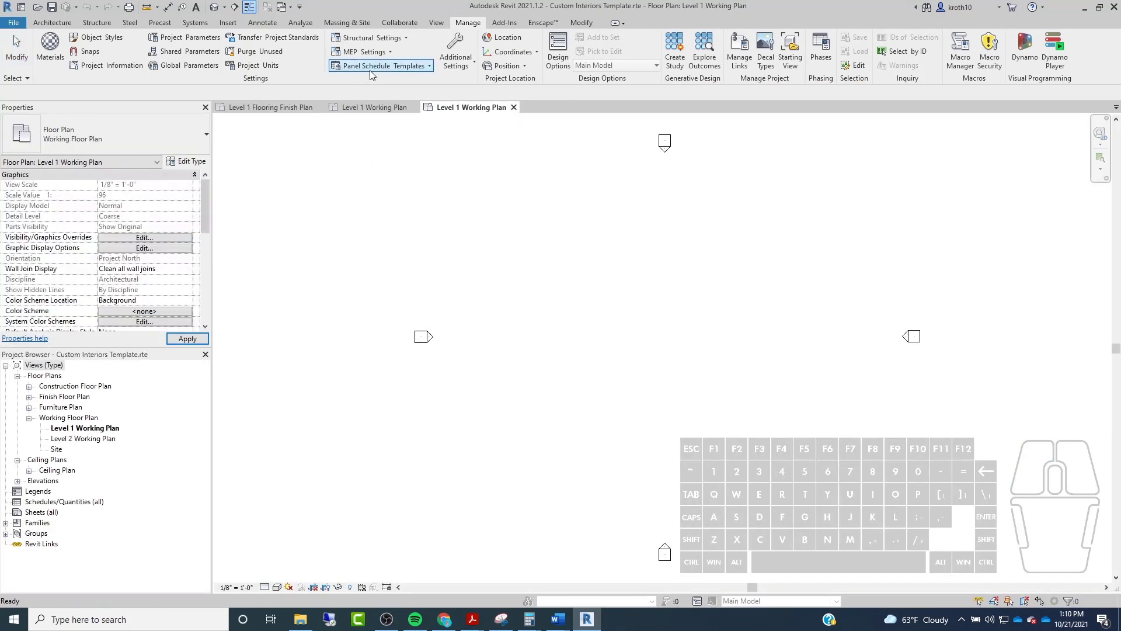
pyautogui.click(299, 37)
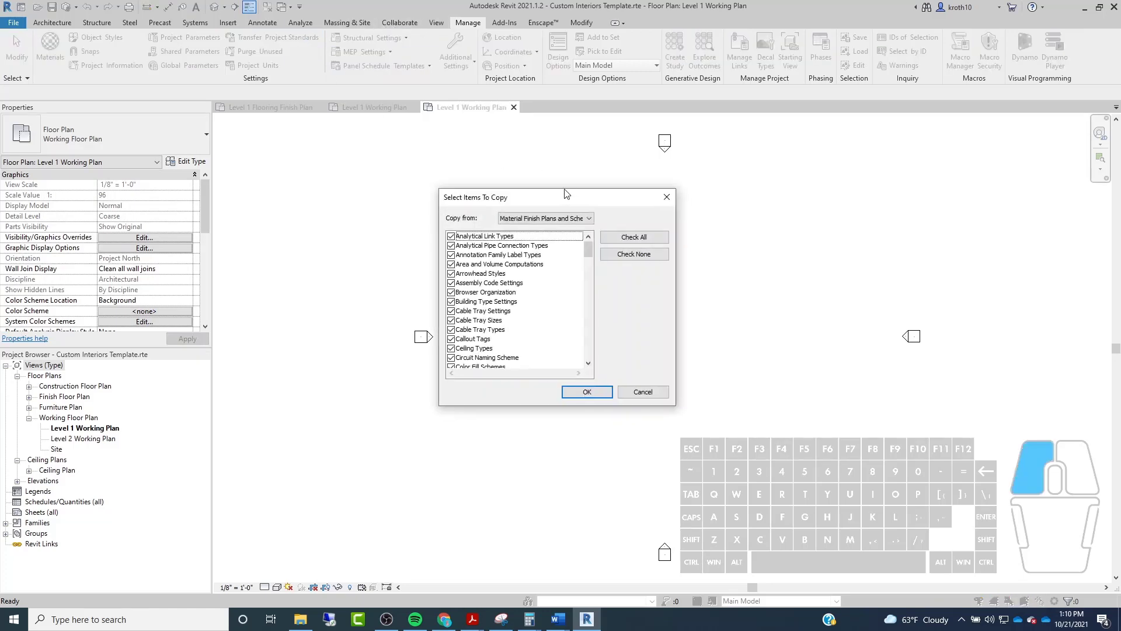
pyautogui.moveTo(563, 201); pyautogui.dragTo(446, 43)
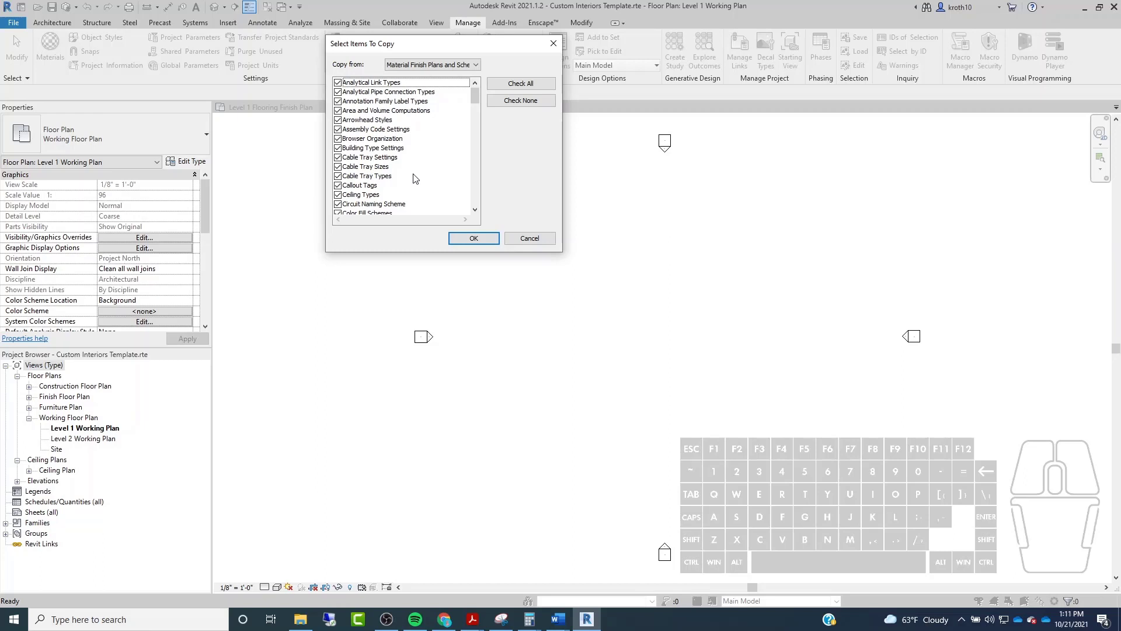
pyautogui.click(431, 64)
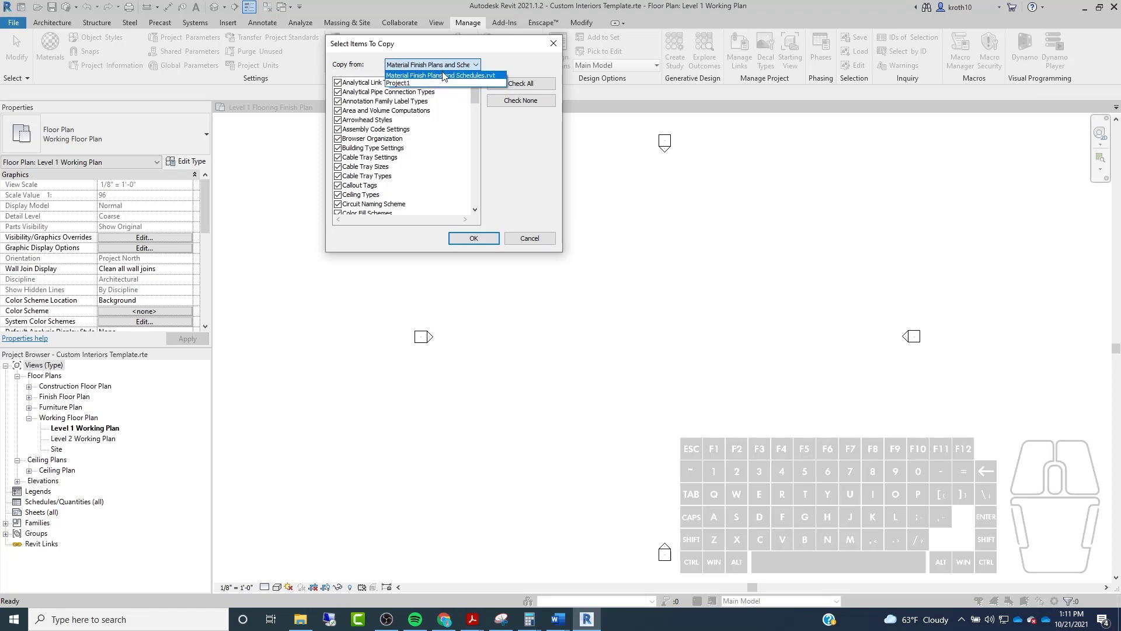
pyautogui.click(445, 75)
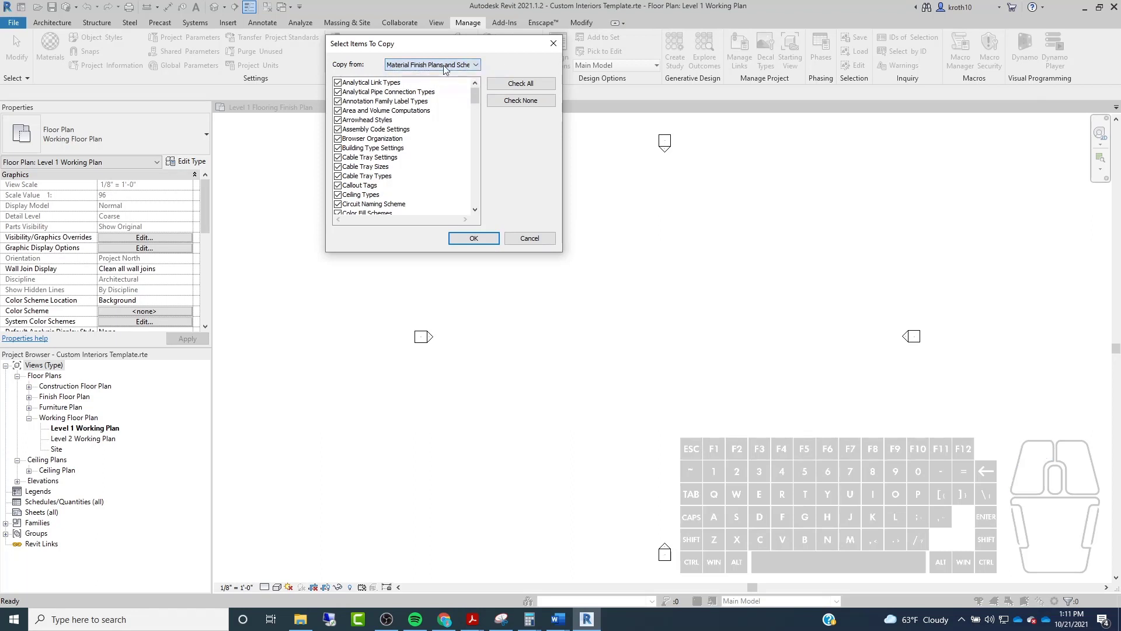
pyautogui.click(537, 104)
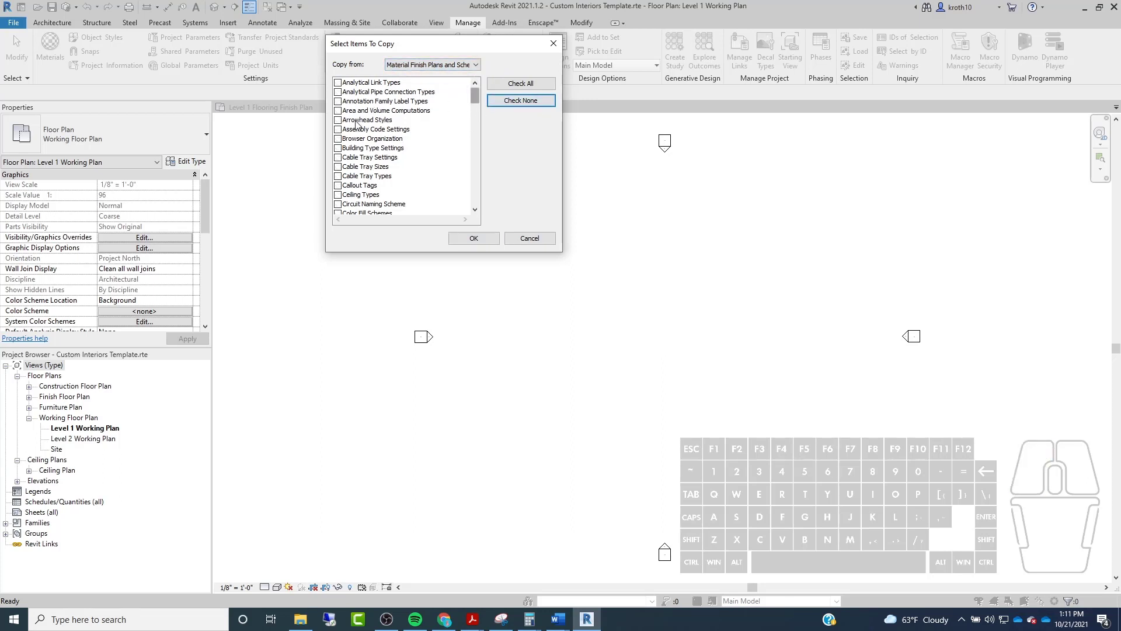
# Select only Materials for the transfer and copy them into the template, bringing in new types only.
pyautogui.moveTo(474, 96); pyautogui.dragTo(474, 145)
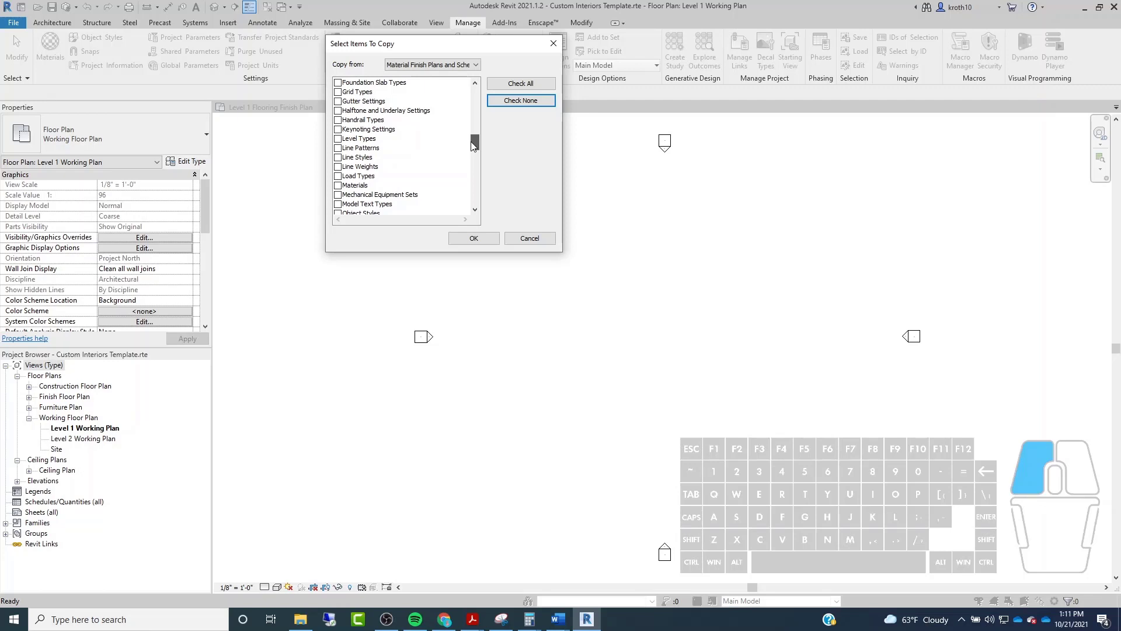
pyautogui.moveTo(473, 146); pyautogui.dragTo(472, 193)
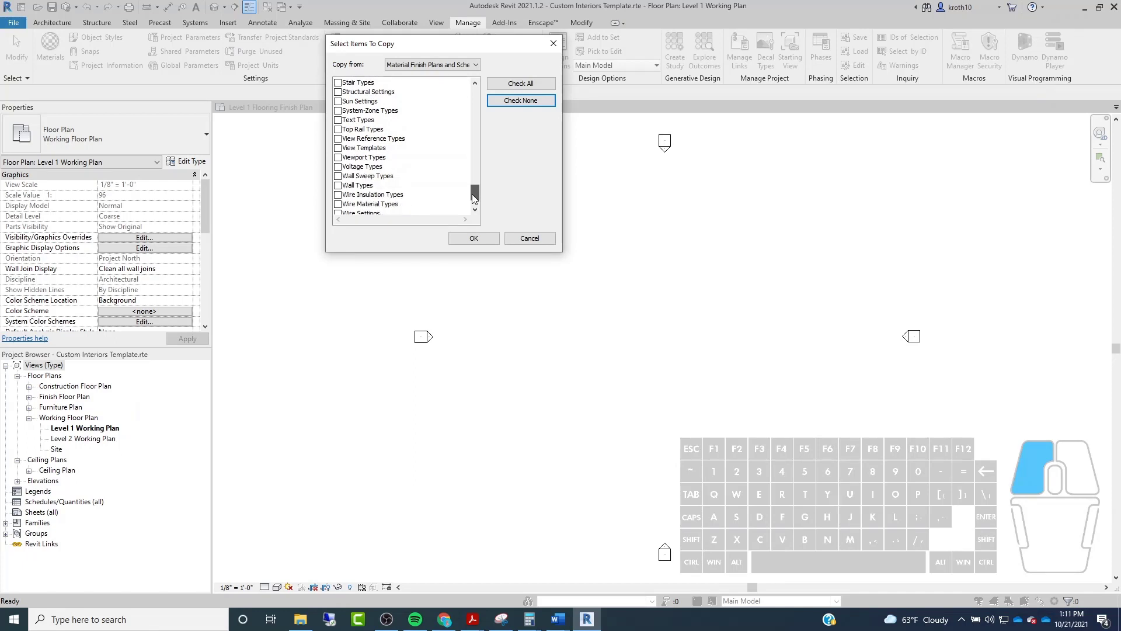
pyautogui.moveTo(472, 194); pyautogui.dragTo(472, 198)
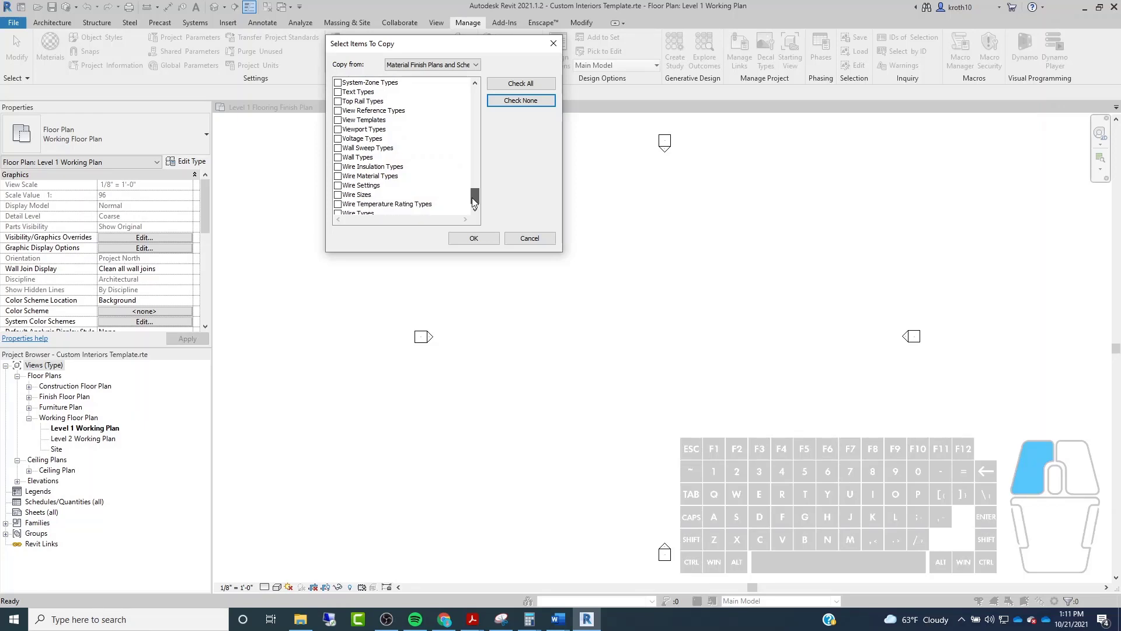
pyautogui.moveTo(472, 197); pyautogui.dragTo(474, 149)
pyautogui.click(338, 166)
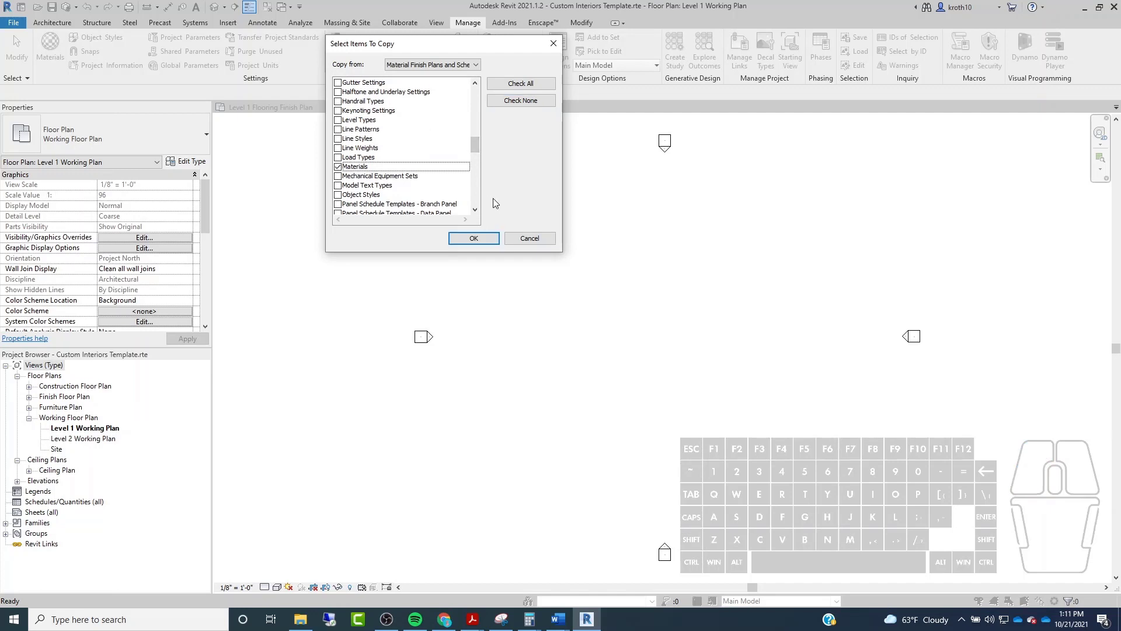
pyautogui.click(478, 237)
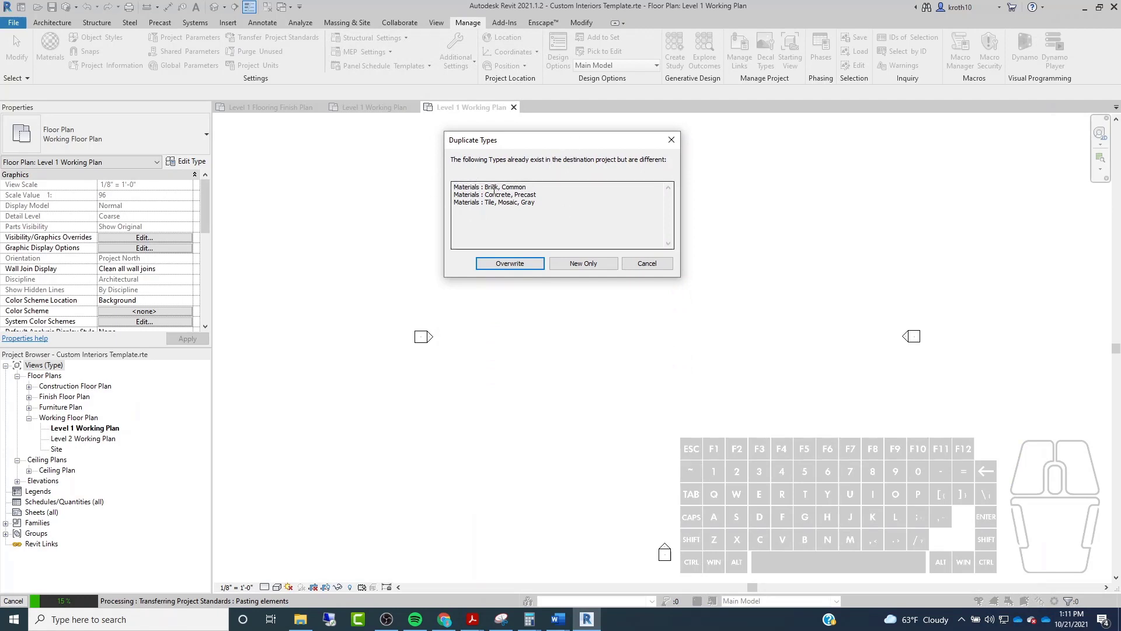
pyautogui.click(583, 266)
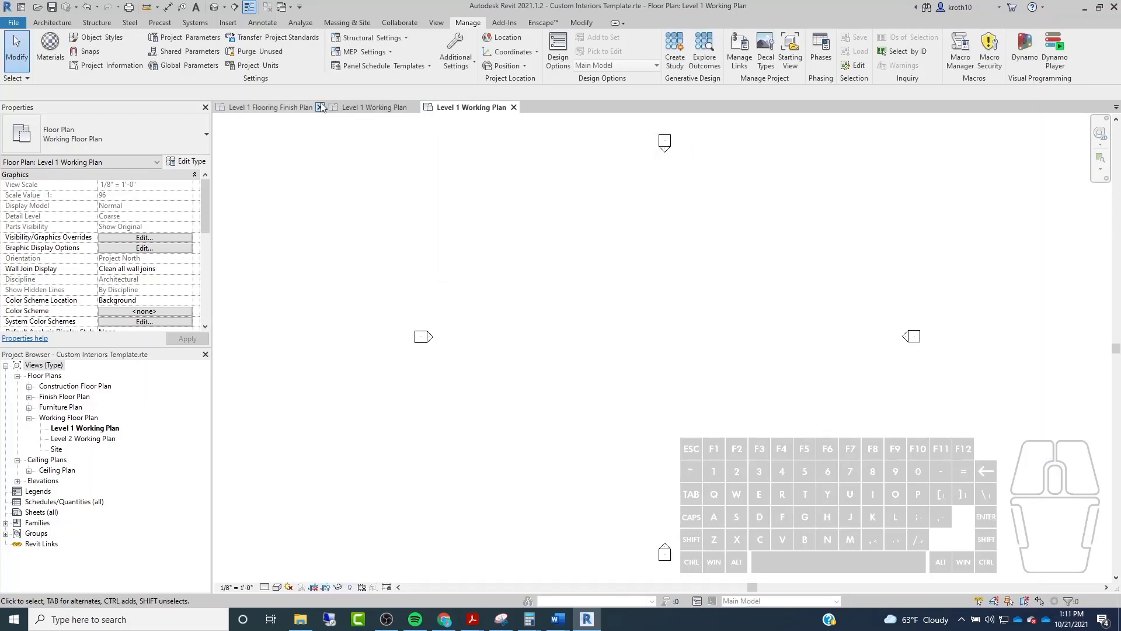
# Check the appearance of Custom Material in the Custom Interiors Template, then close the Material Browser.
pyautogui.click(41, 54)
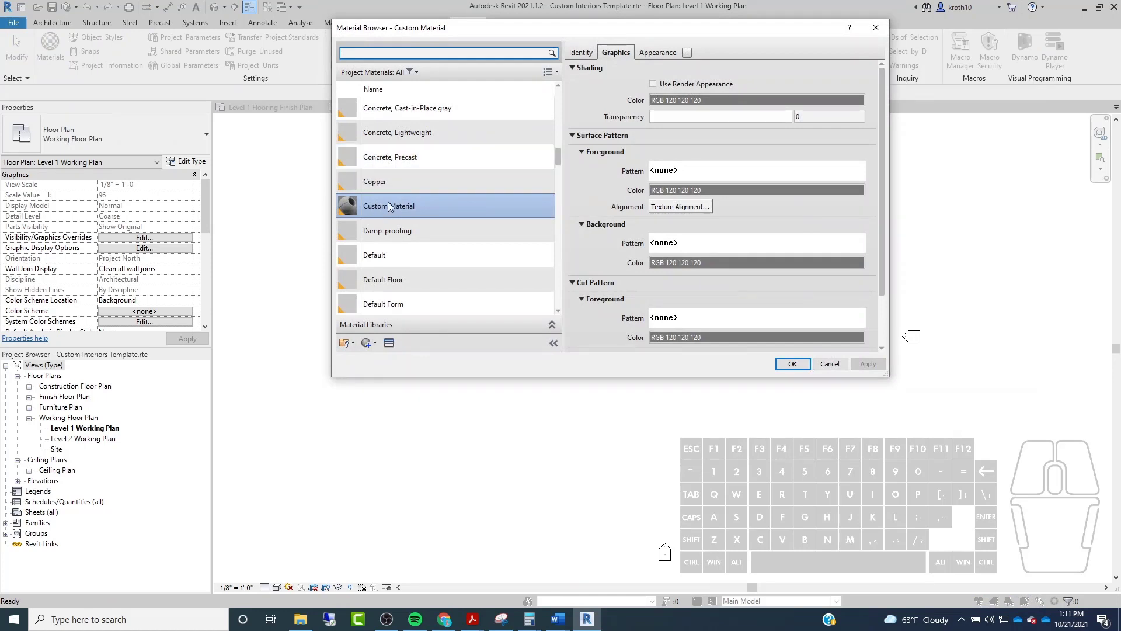
pyautogui.click(670, 52)
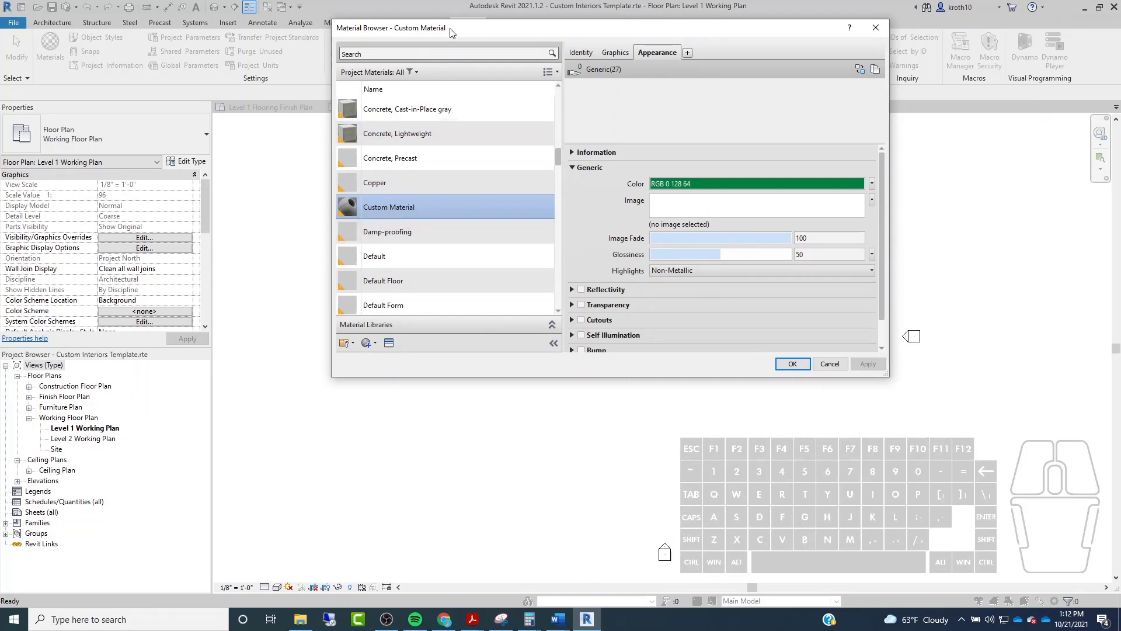
pyautogui.moveTo(453, 29); pyautogui.dragTo(441, 21)
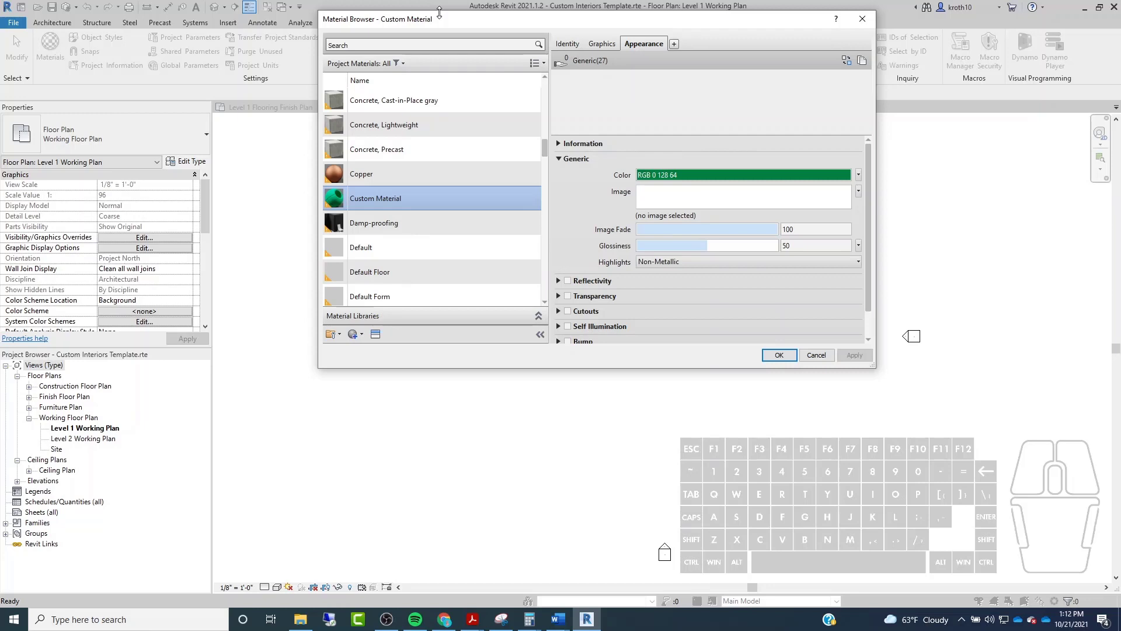
pyautogui.moveTo(510, 19); pyautogui.dragTo(501, 56)
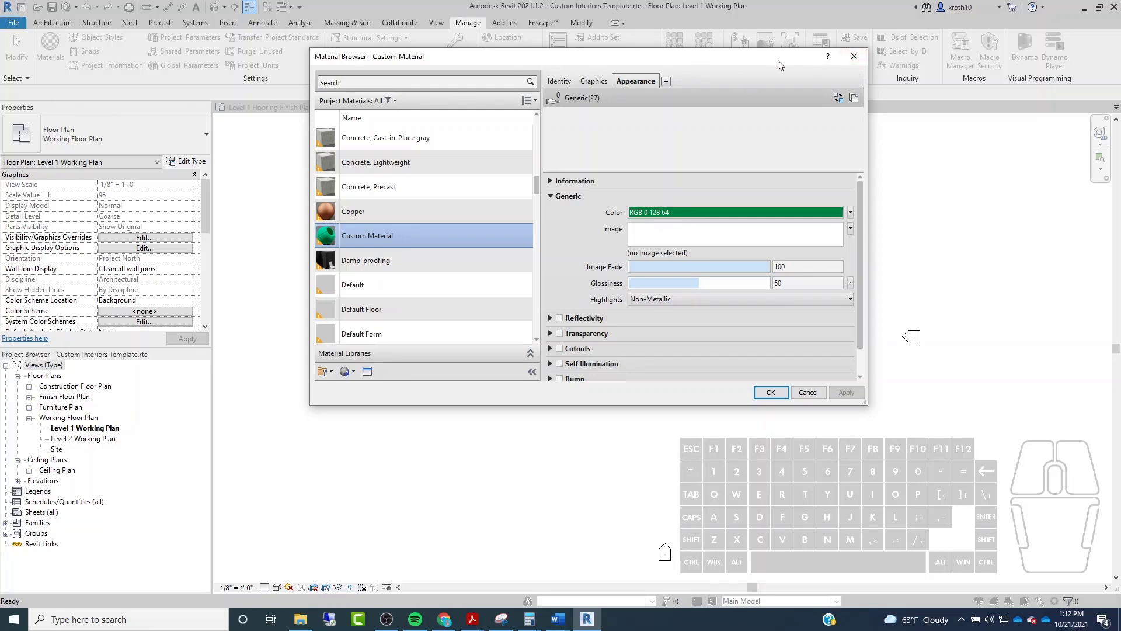
pyautogui.click(855, 58)
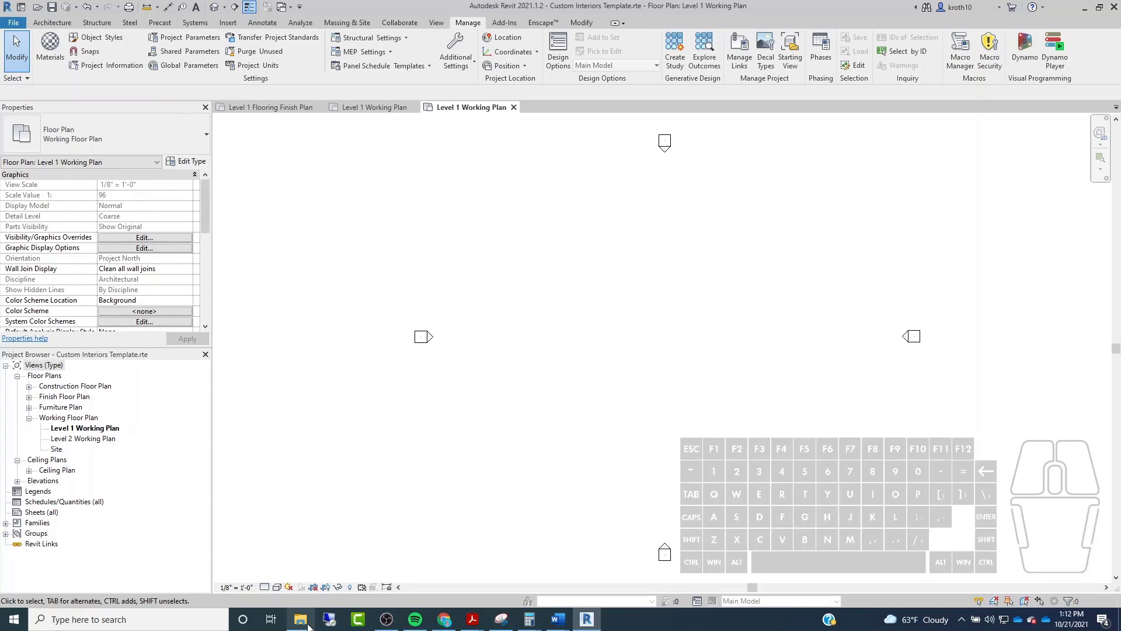
# Switch to File Explorer and open the folder C:\ProgramData\Autodesk\RVT 2021\Templates\English-Imperial.
pyautogui.moveTo(306, 616)
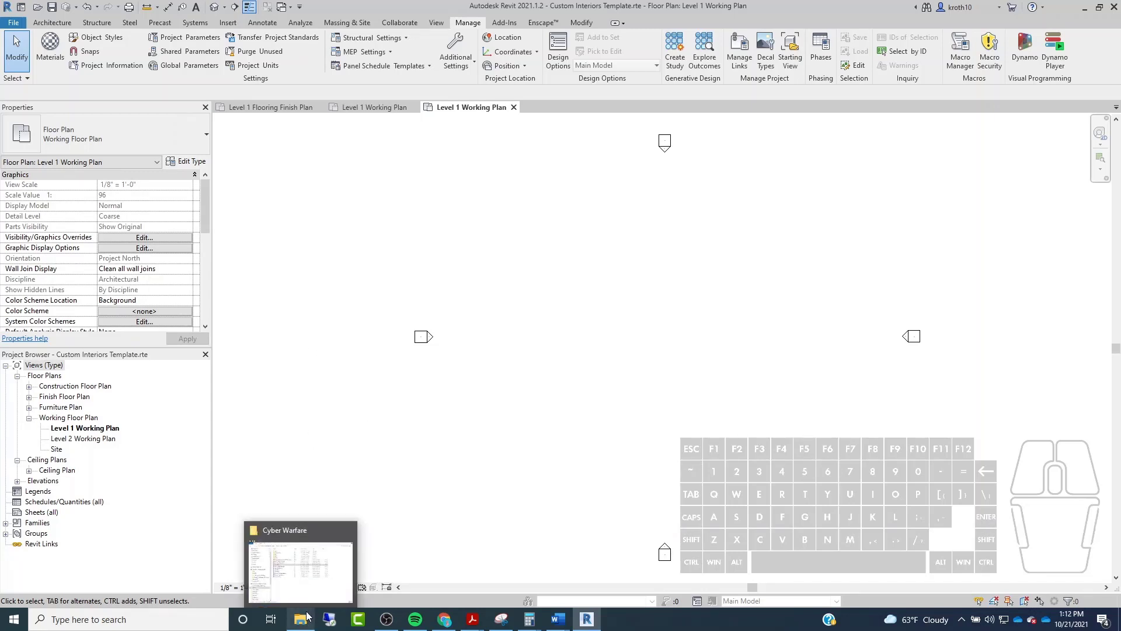
pyautogui.click(306, 616)
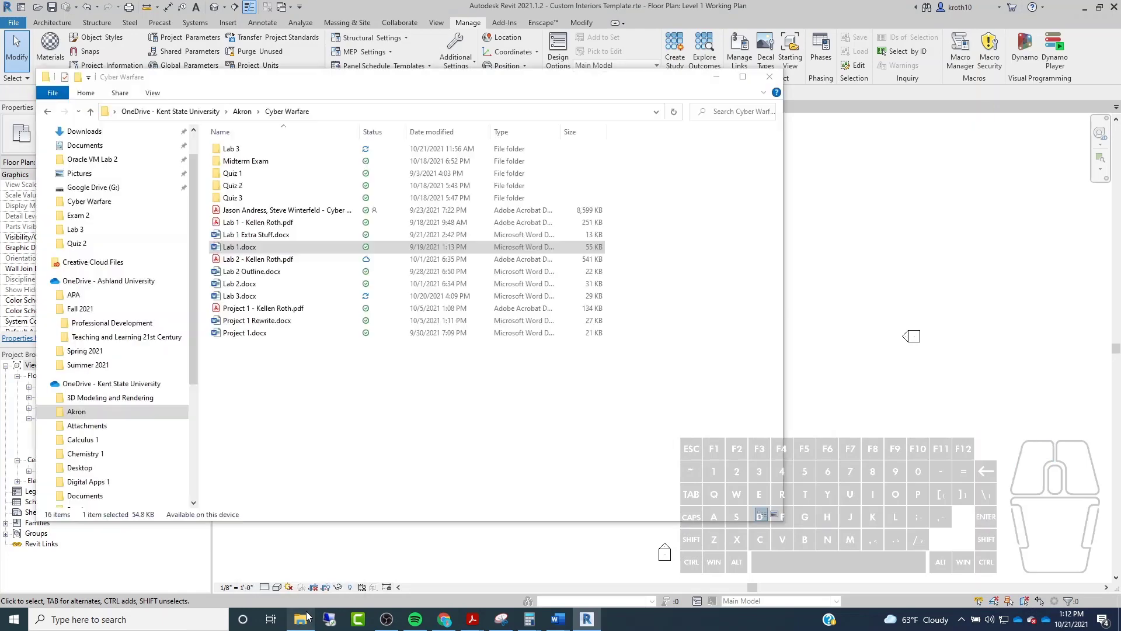
pyautogui.click(90, 112)
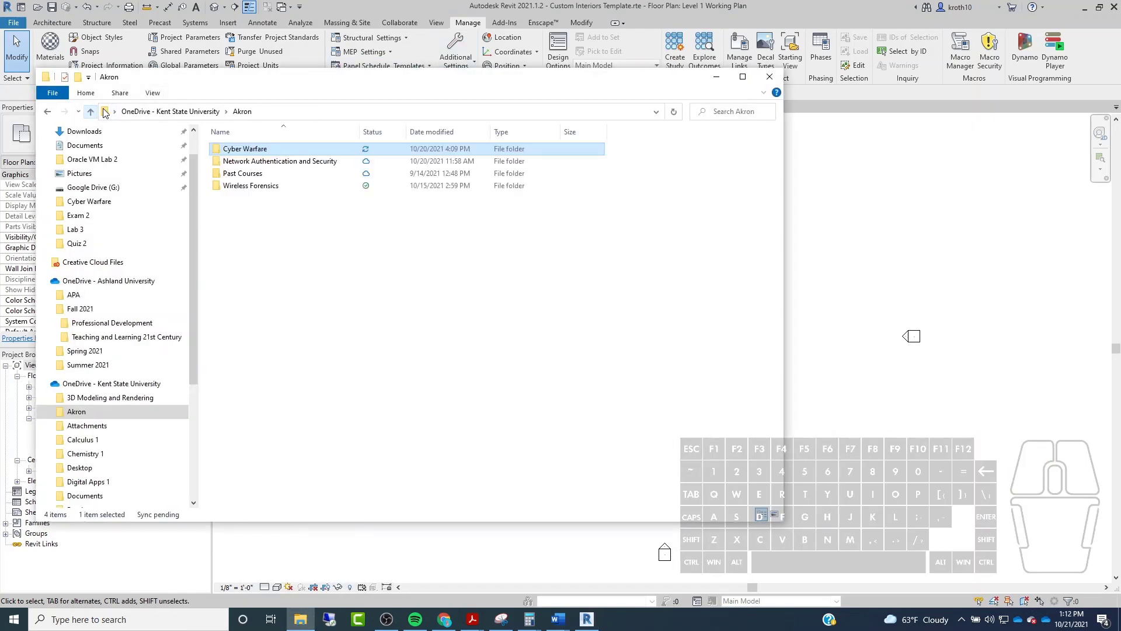
pyautogui.click(200, 112)
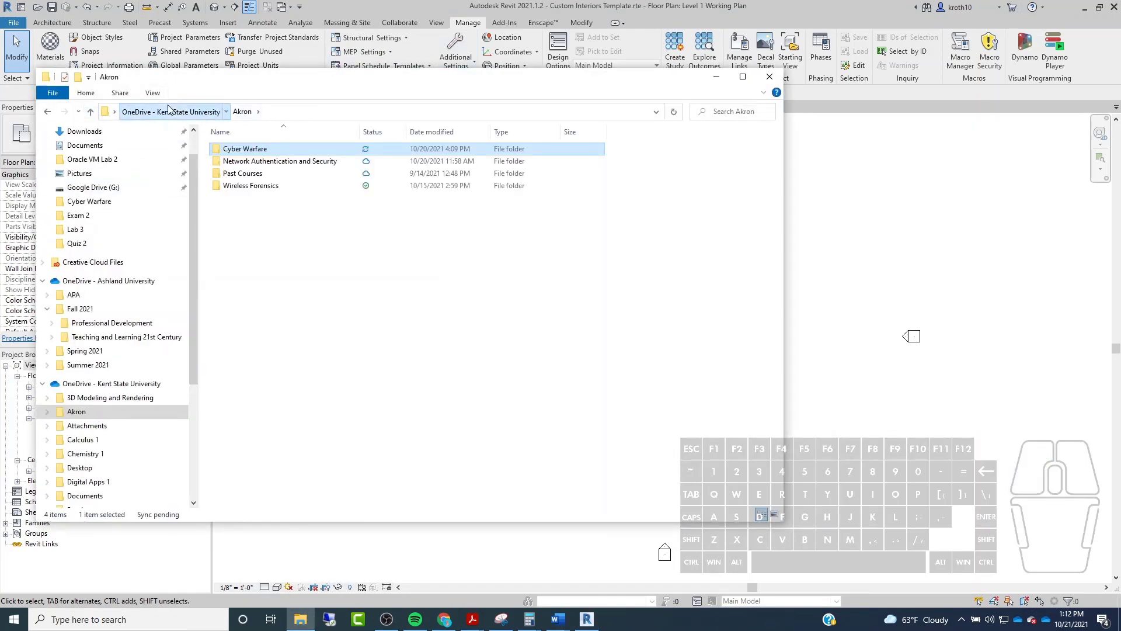
pyautogui.click(285, 112)
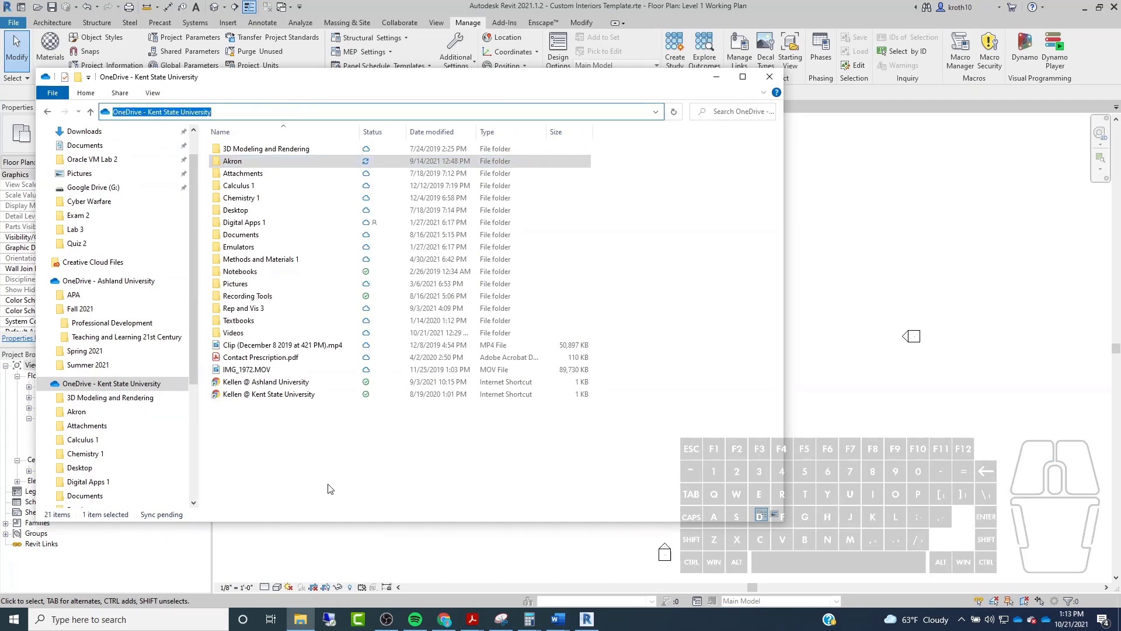
pyautogui.write('C:\\ProgramData\\Autodesk\\RVT 2021\\Templates\\English-Imperial\\Custom Interiors Template.rte')
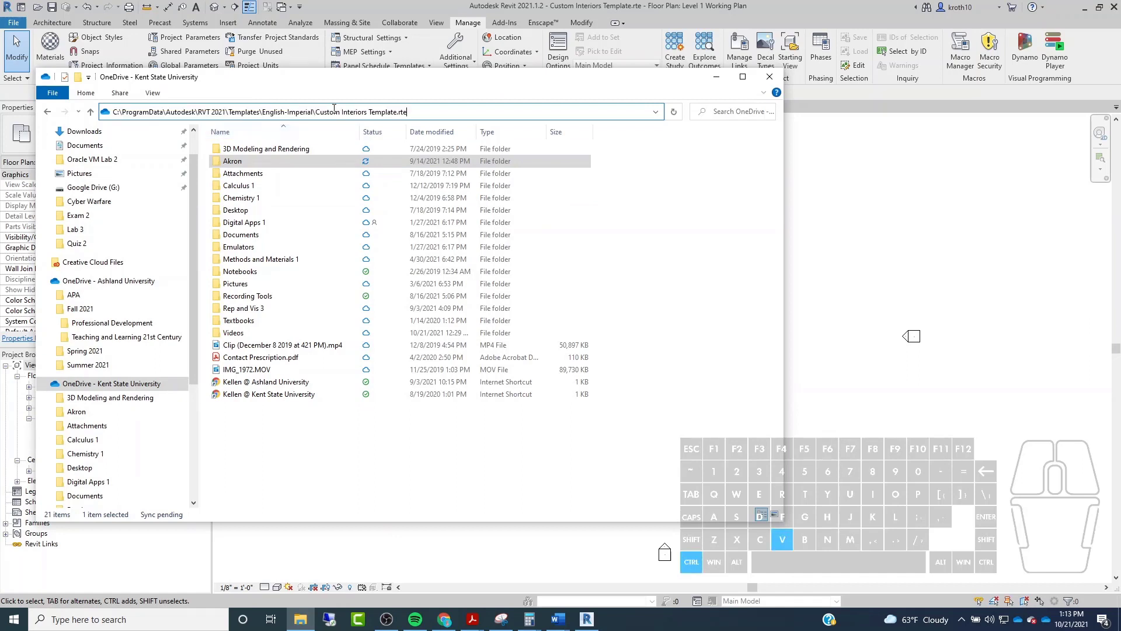
pyautogui.moveTo(439, 112); pyautogui.dragTo(314, 114)
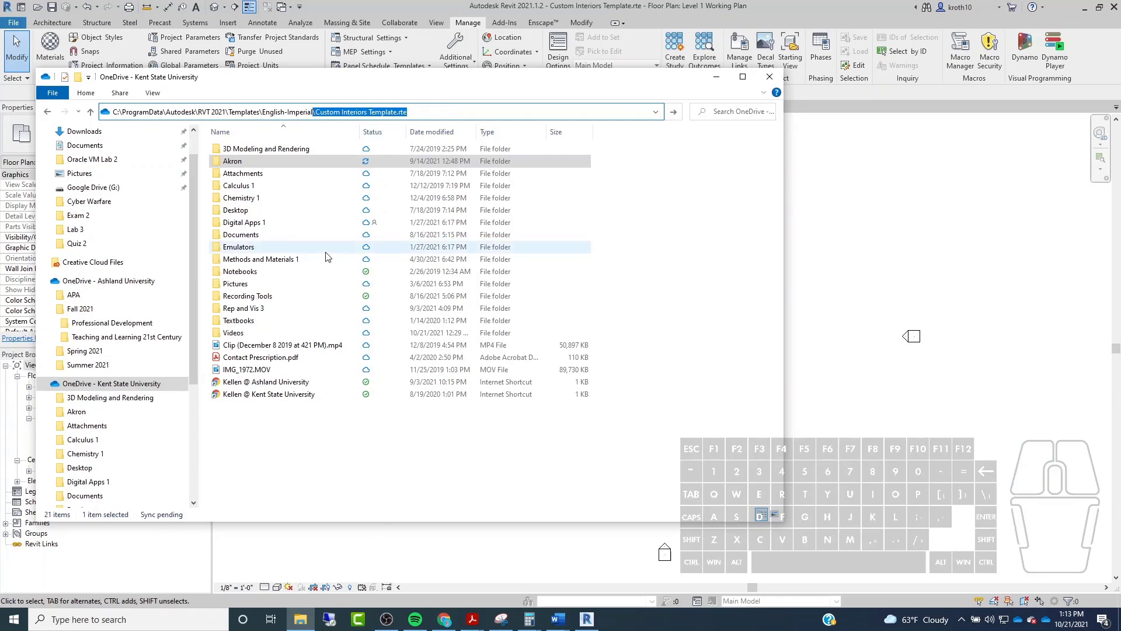
pyautogui.press('BackSpace')
pyautogui.press('Return')
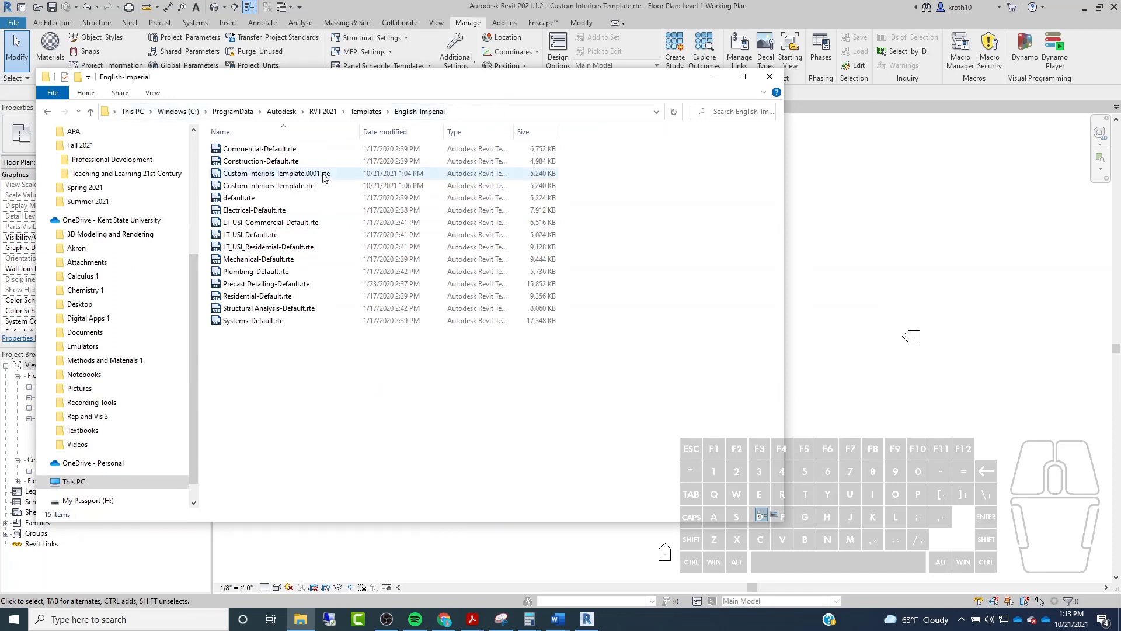
# Locate Custom Interiors Template.rte in the English-Imperial folder, select it, and close the File Explorer window.
pyautogui.click(278, 190)
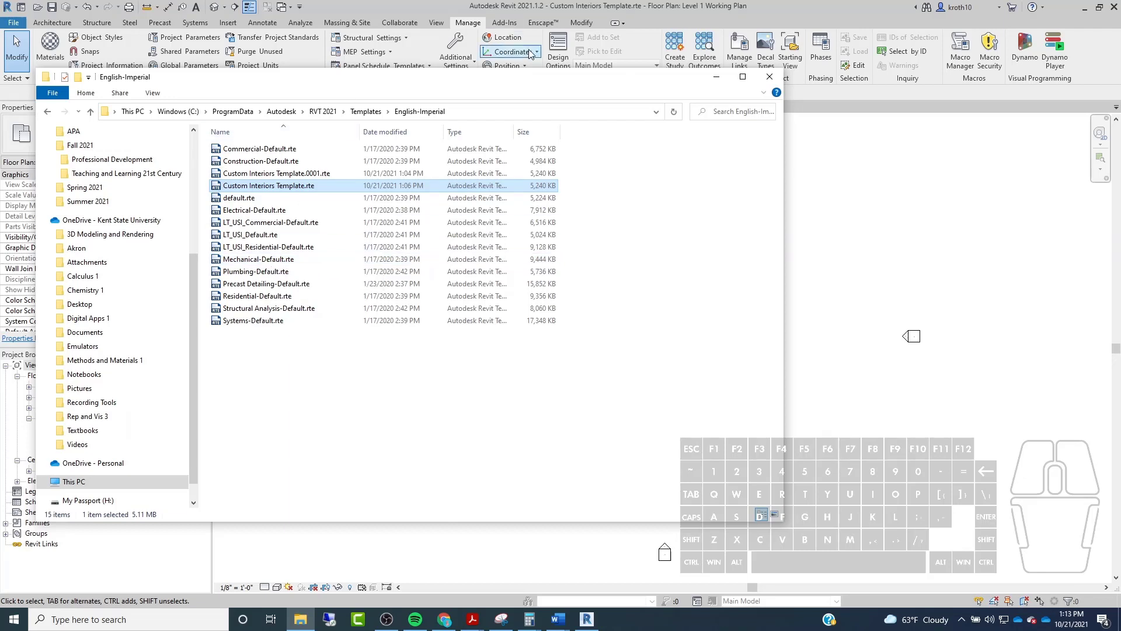
pyautogui.moveTo(532, 77); pyautogui.dragTo(580, 70)
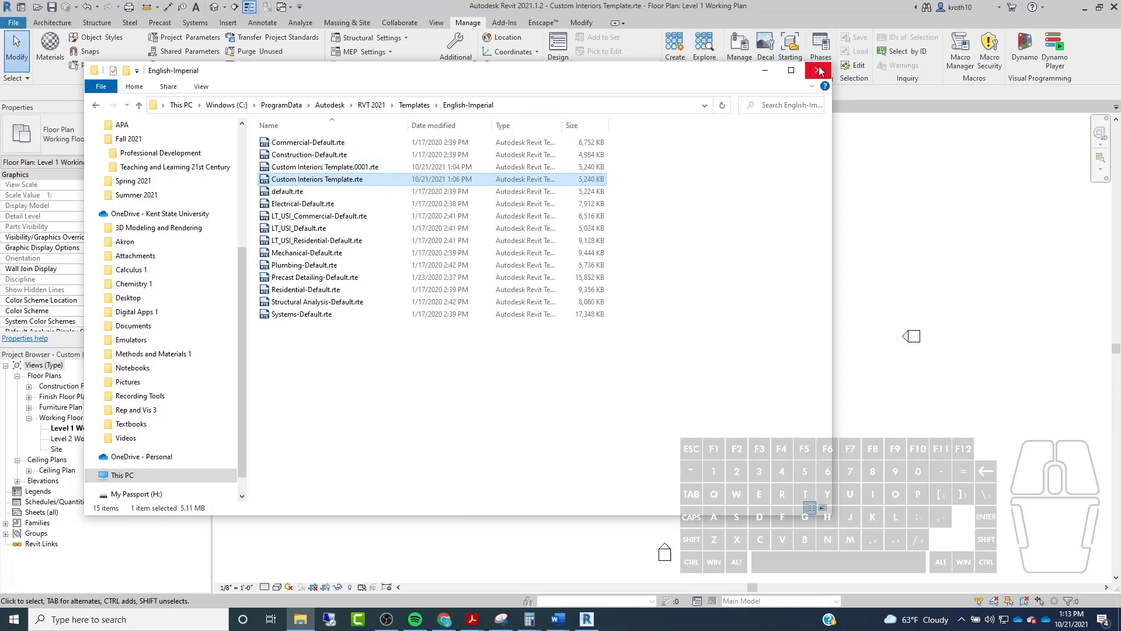
pyautogui.click(817, 71)
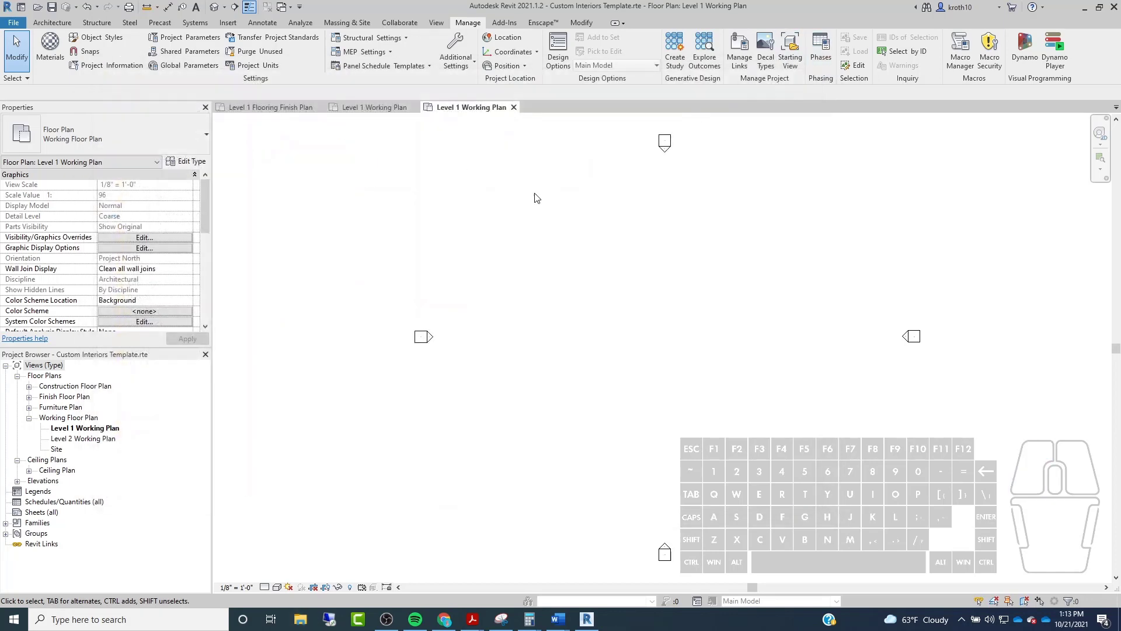
pyautogui.scroll(1, 612, 201)
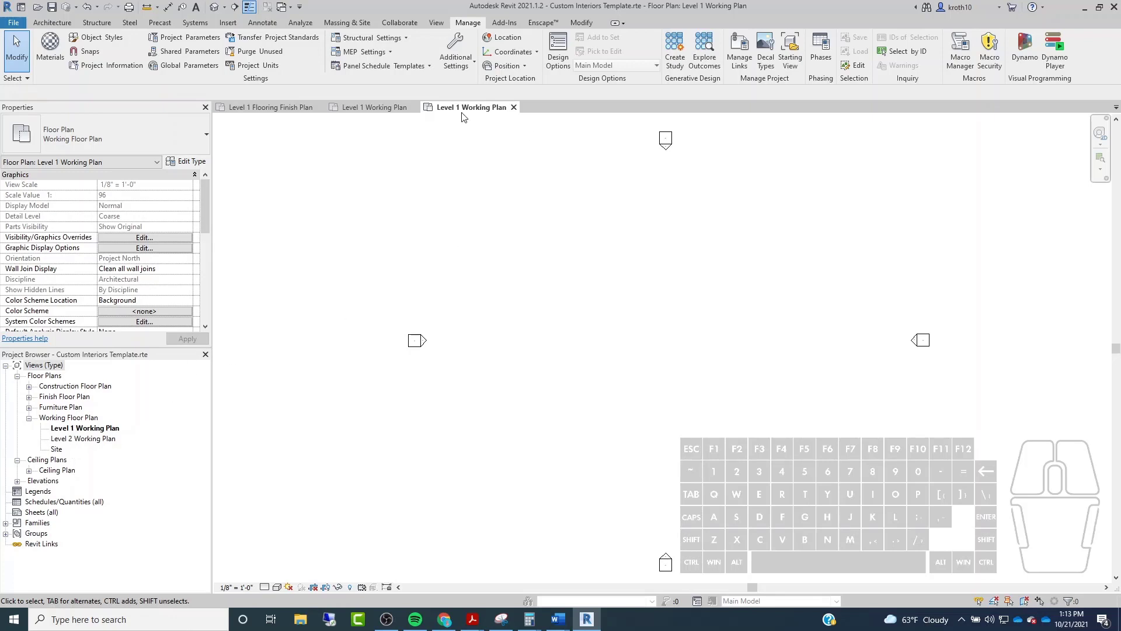
pyautogui.scroll(-1, 453, 267)
pyautogui.moveTo(844, 310); pyautogui.dragTo(766, 302, button='middle')
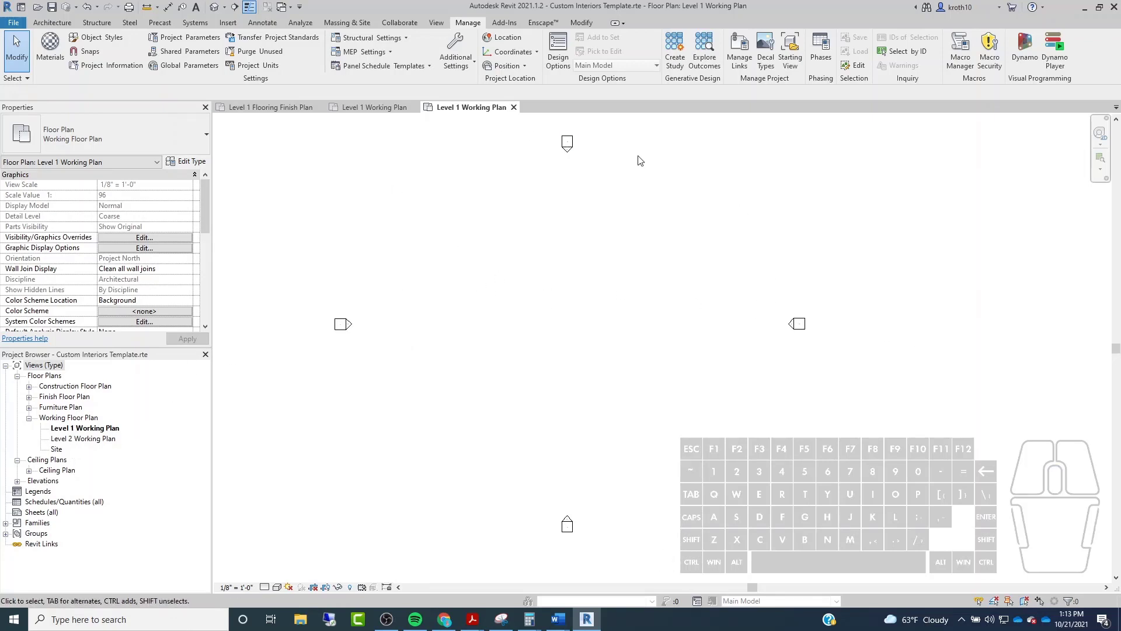
pyautogui.moveTo(487, 392); pyautogui.dragTo(510, 398, button='middle')
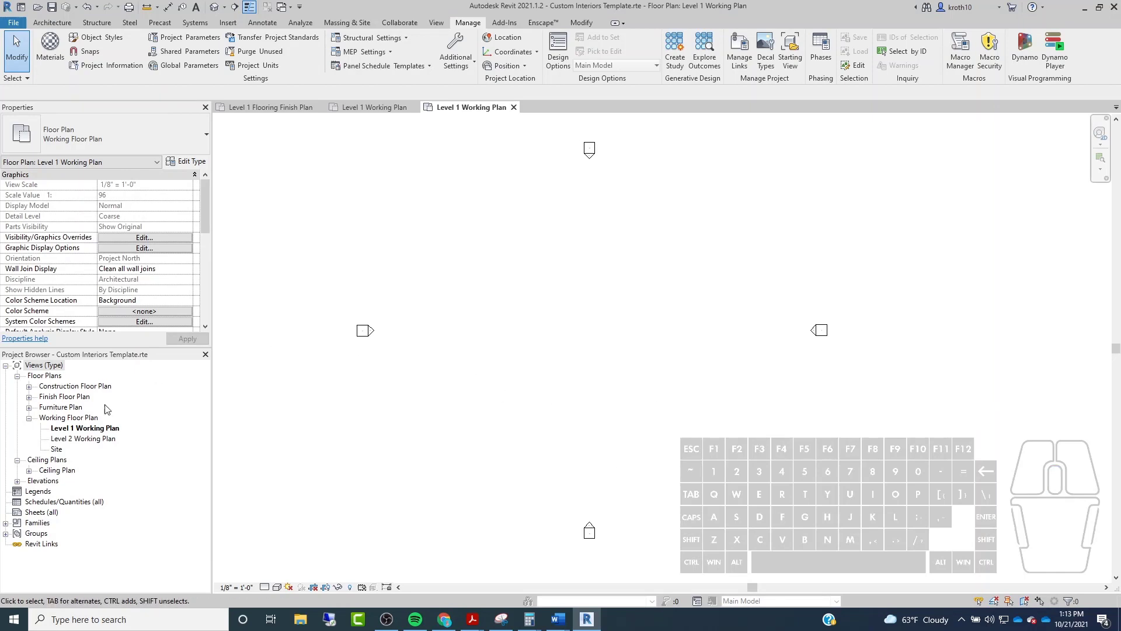